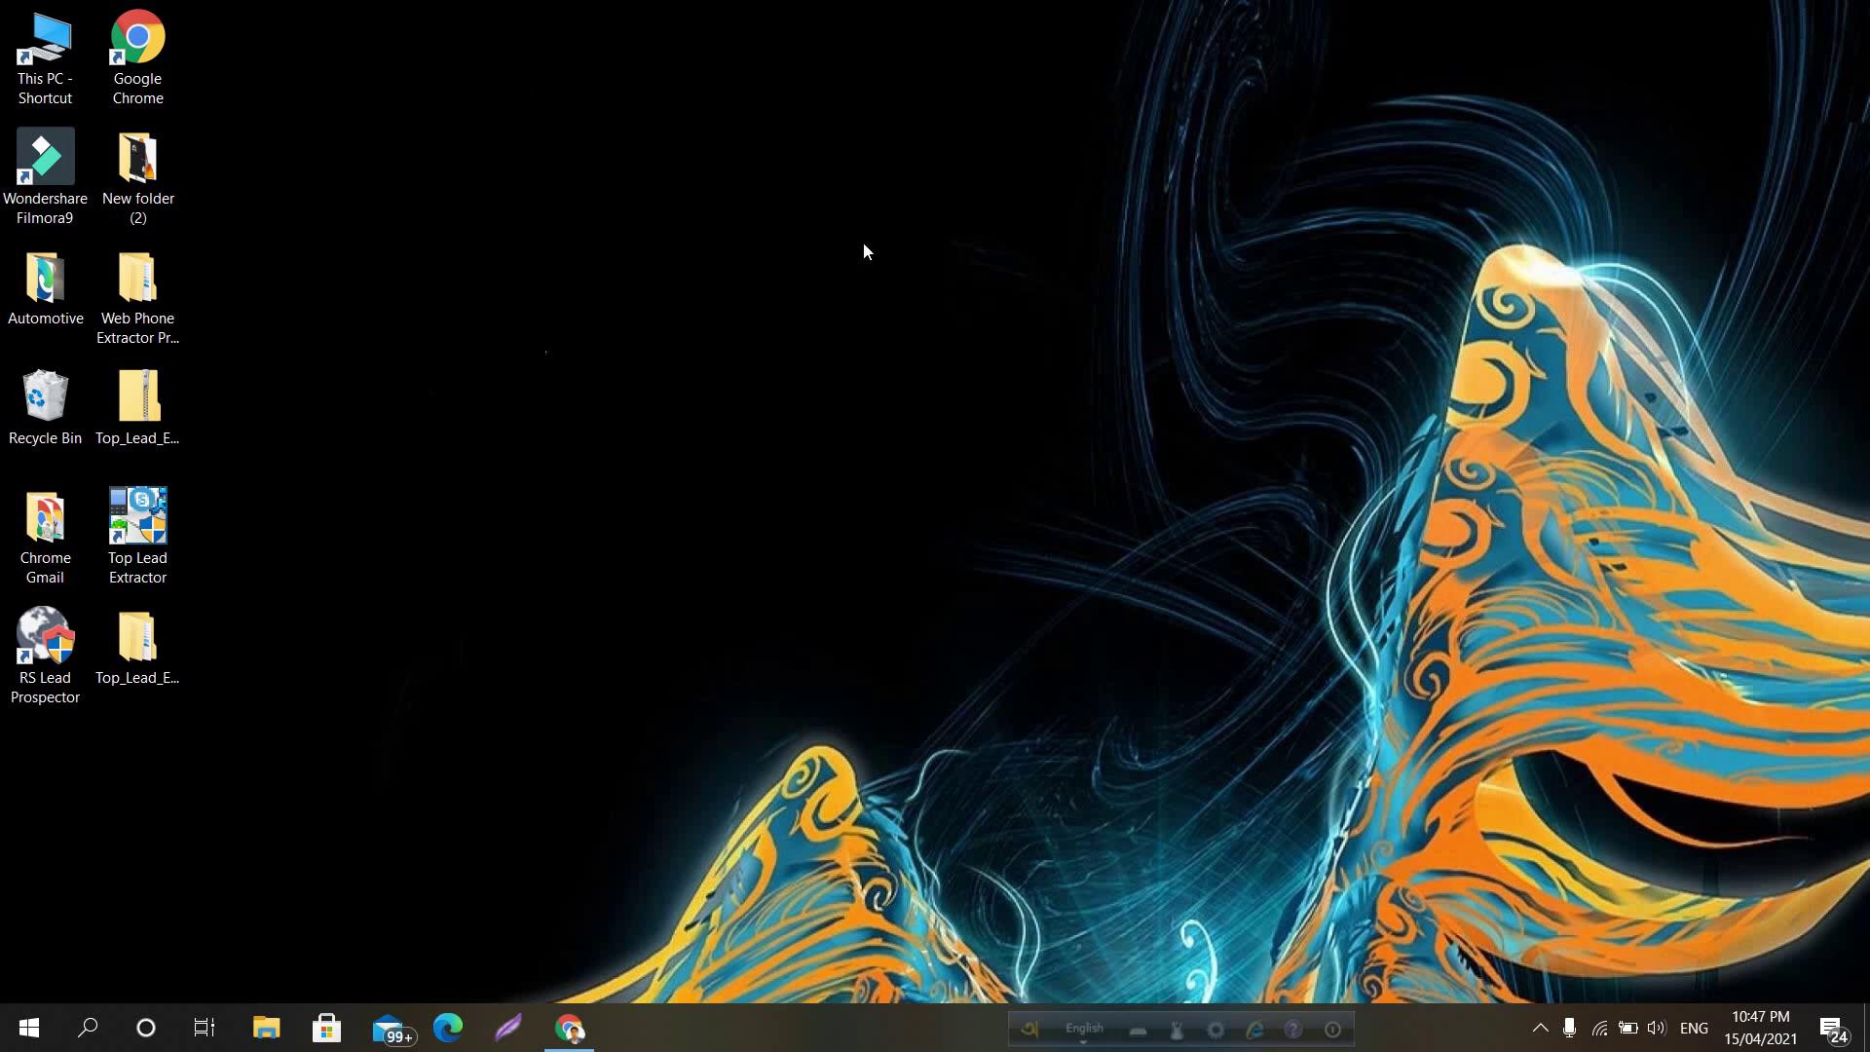
Open the keyword notes document in Chrome and review the "Different Types Of Keywords" list and the "Technical Terms Of Keywords" heading
left_click(570, 1027)
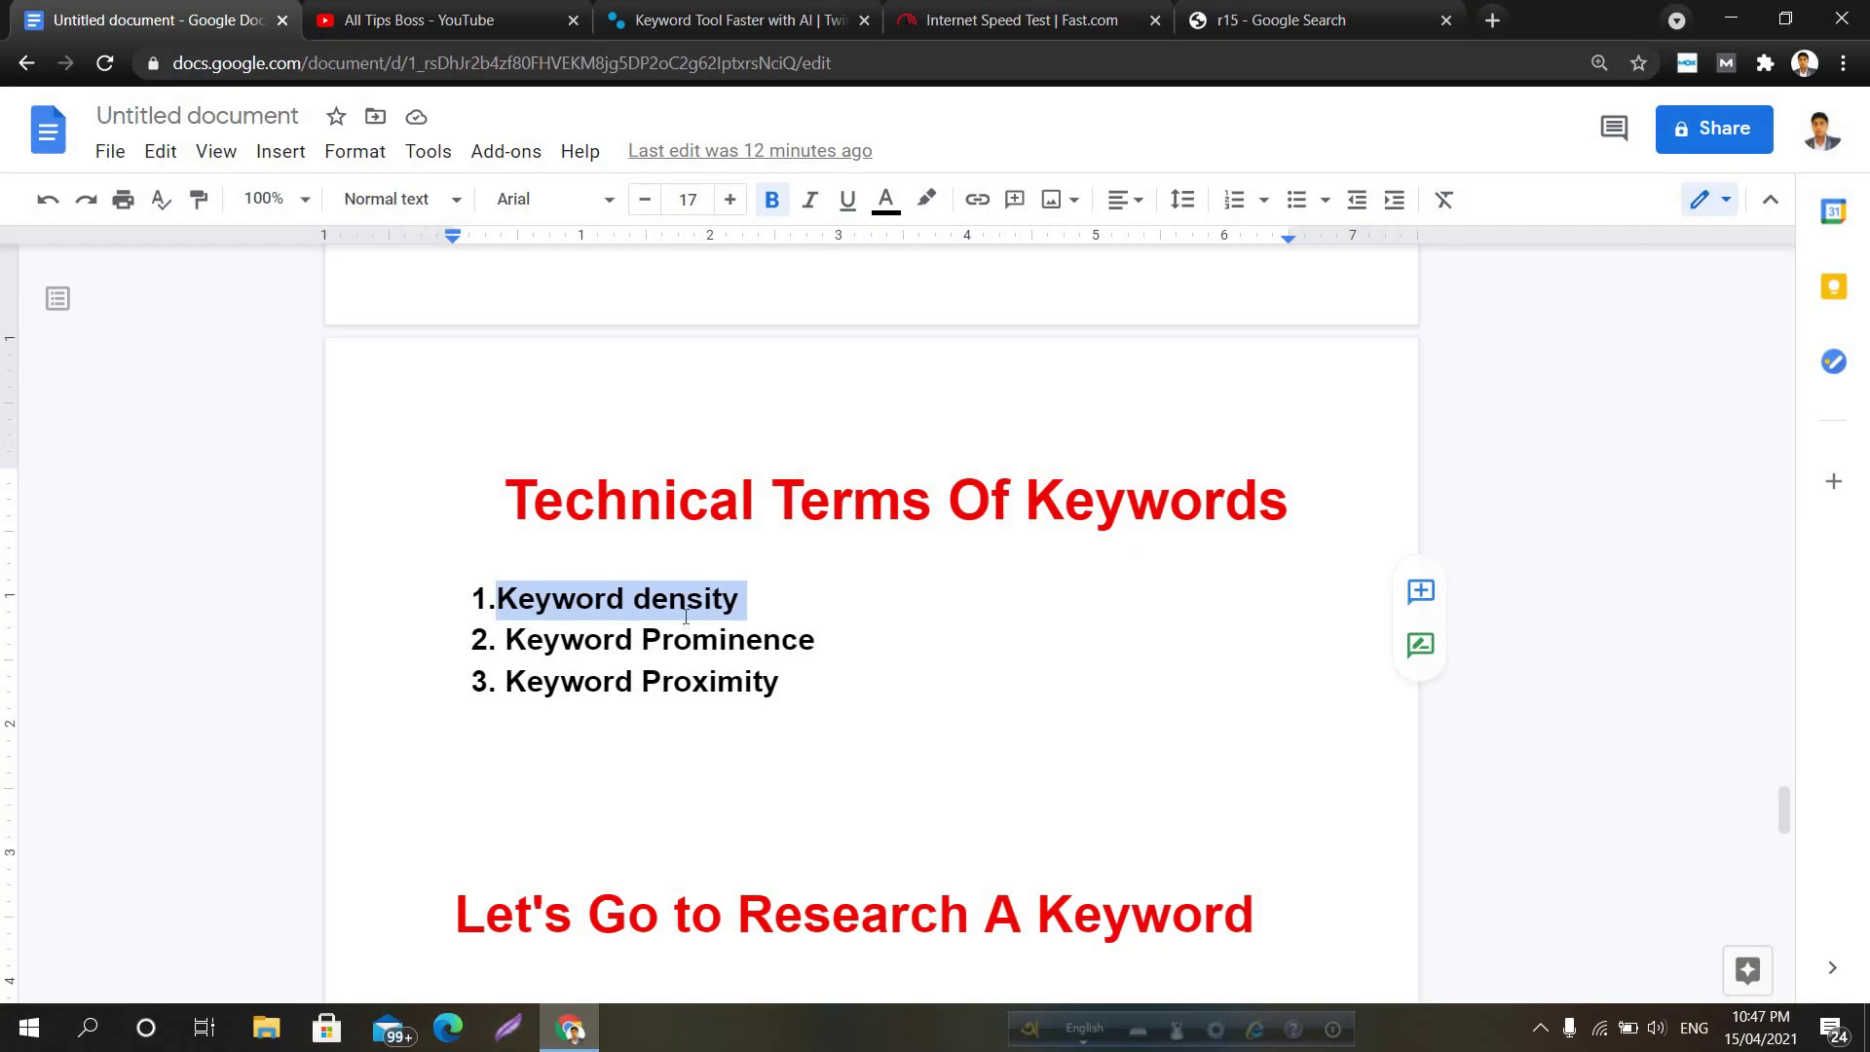
left_click(540, 497)
left_click_drag(508, 497, 479, 474)
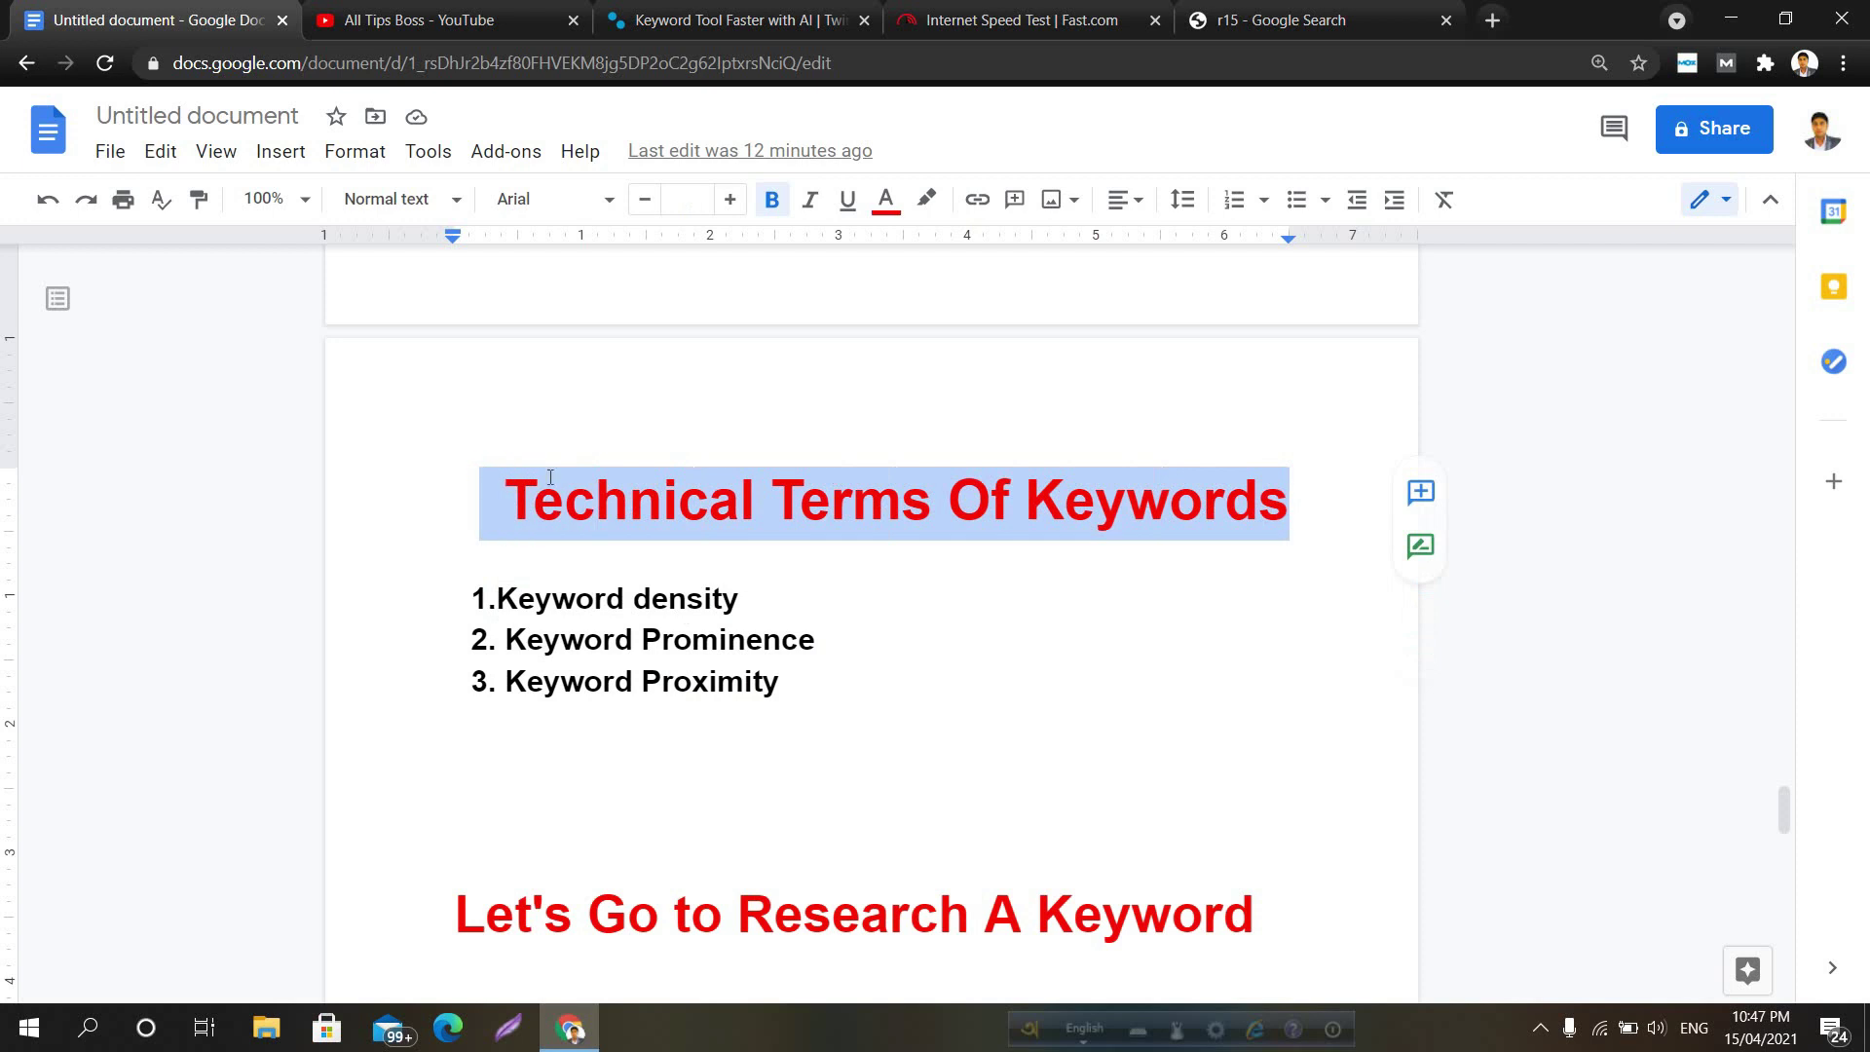
left_click(502, 493)
scroll(502, 492, "up", 7)
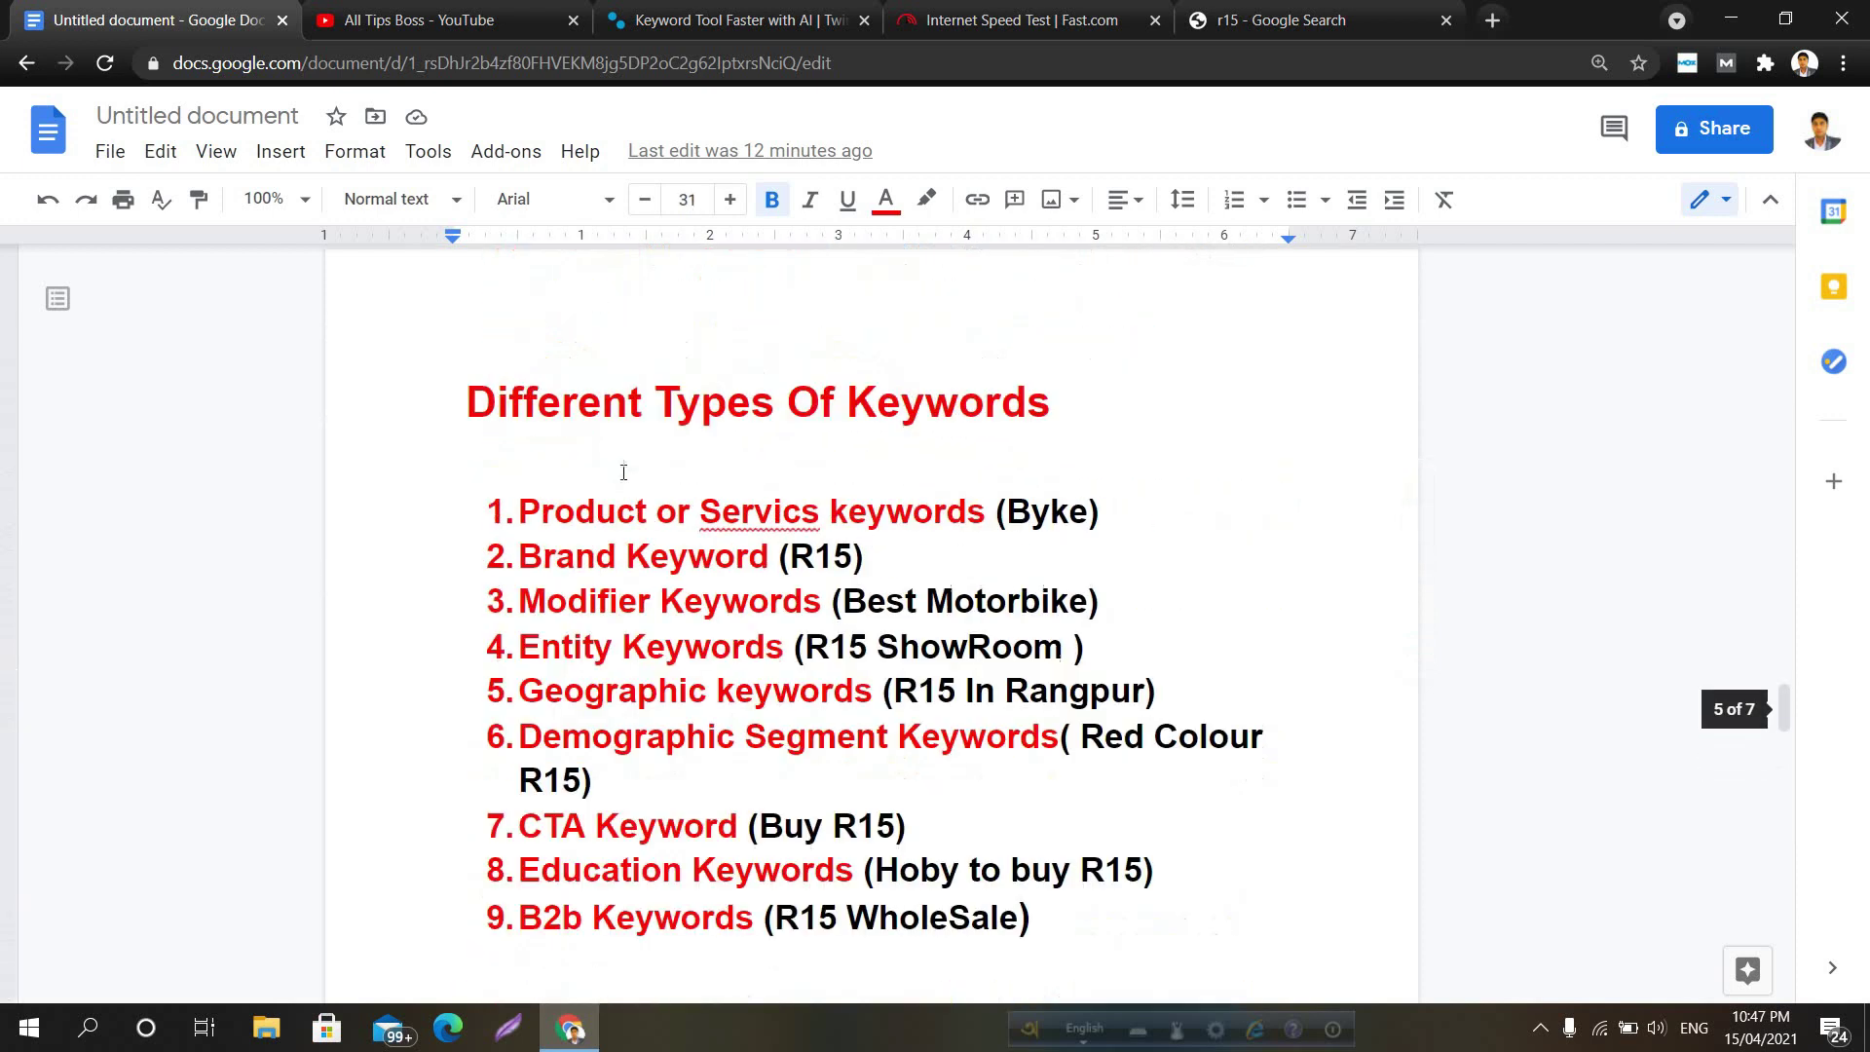
left_click_drag(463, 411, 902, 429)
left_click(1056, 428)
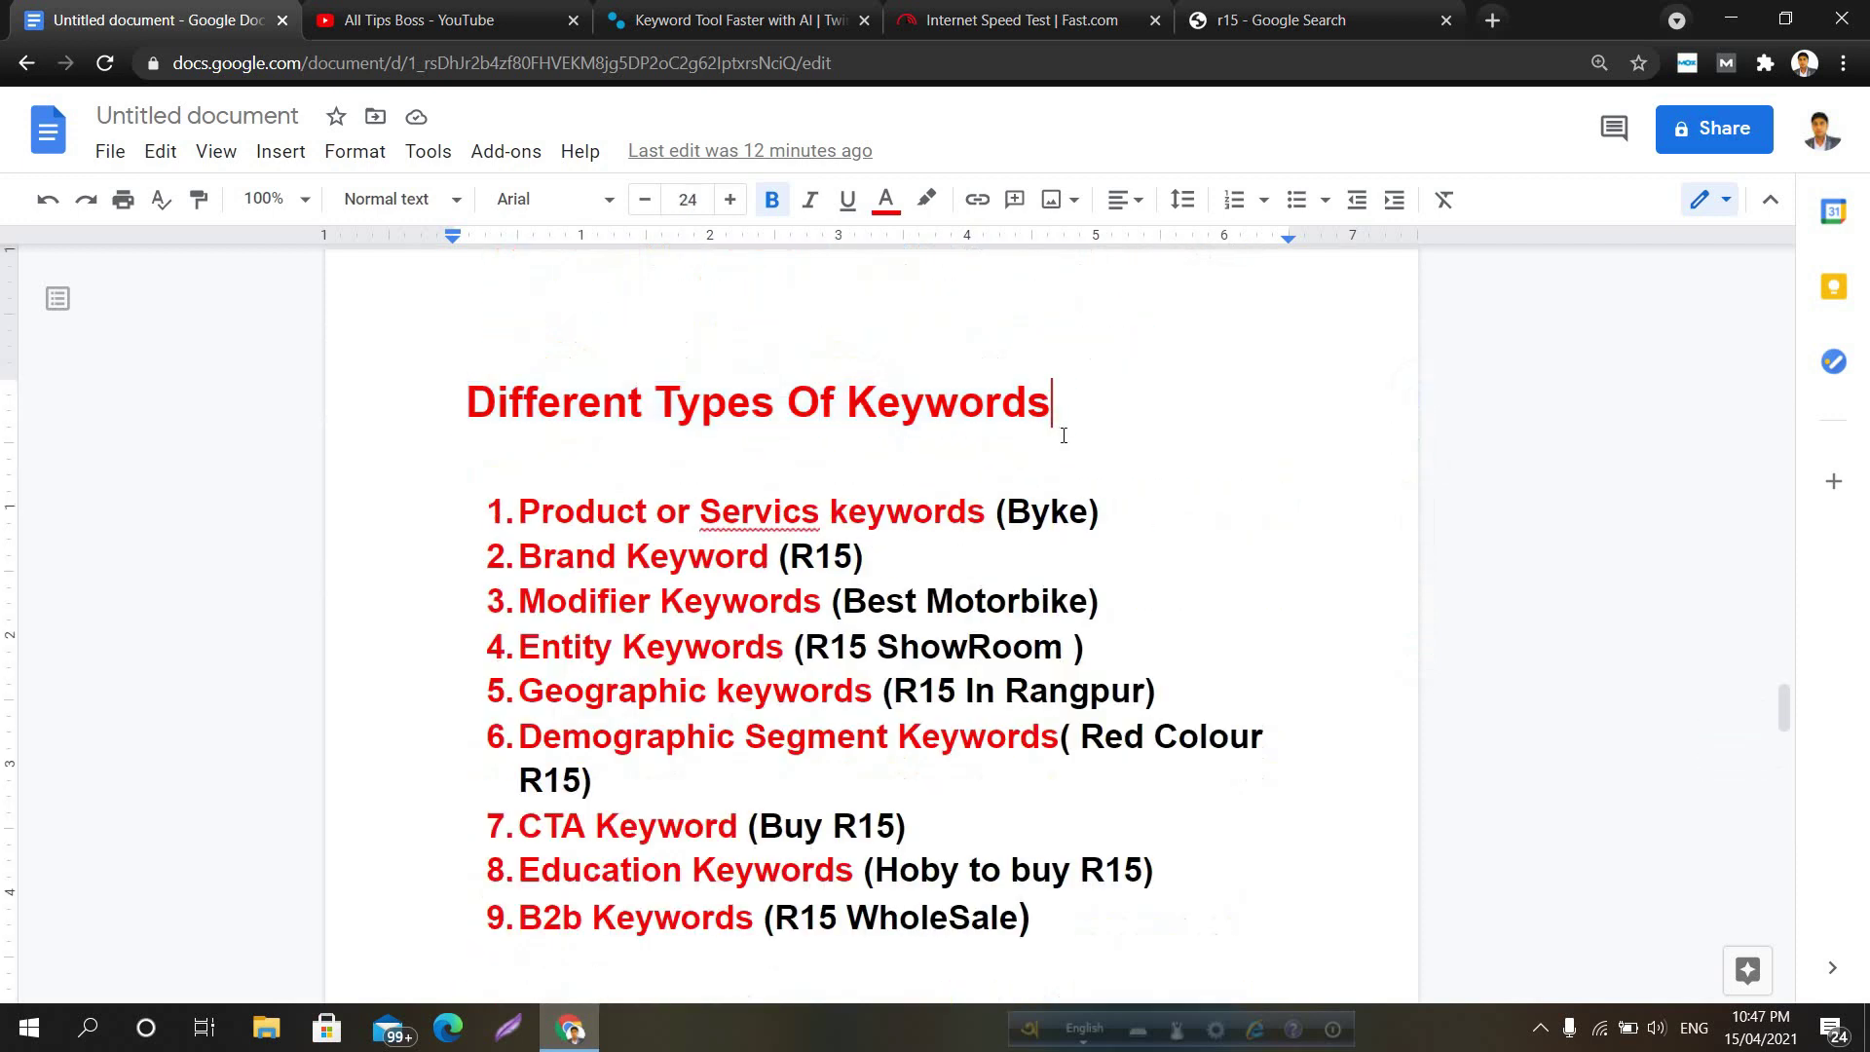
scroll(1063, 436, "down", 4)
scroll(1064, 436, "down", 6)
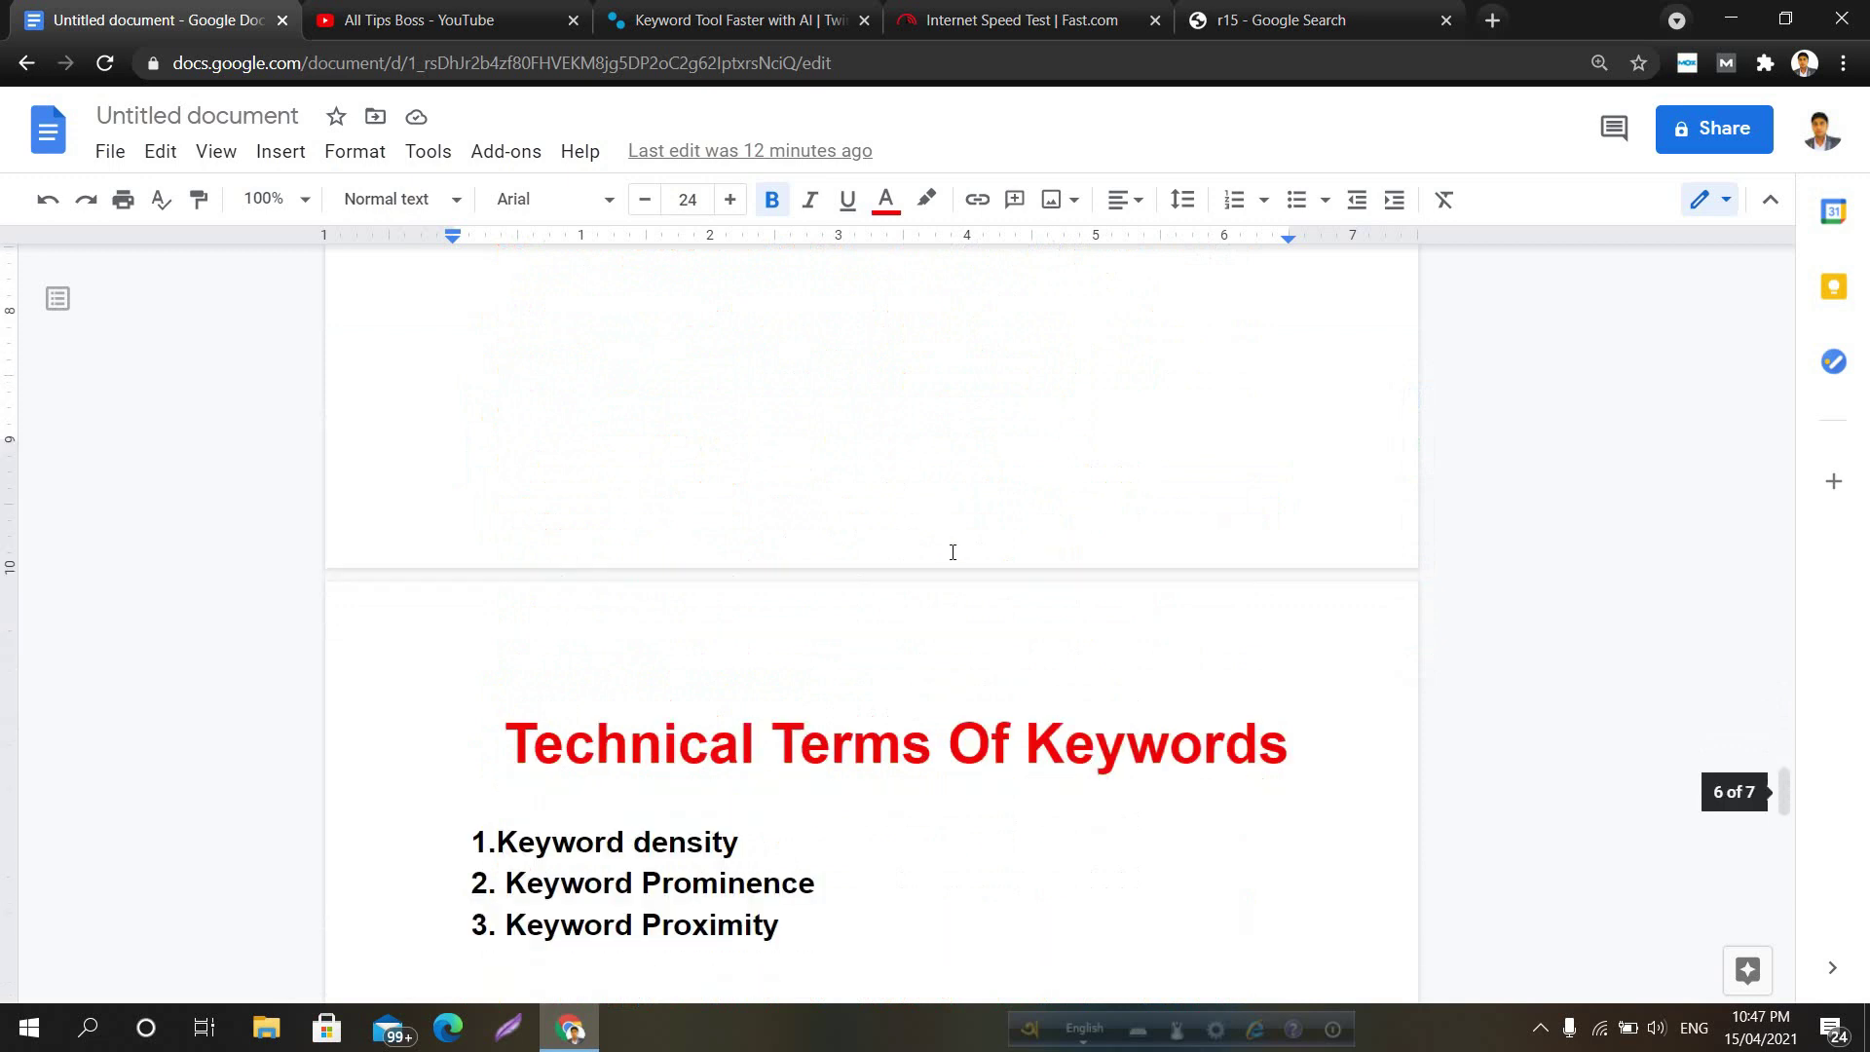
scroll(952, 546, "down", 3)
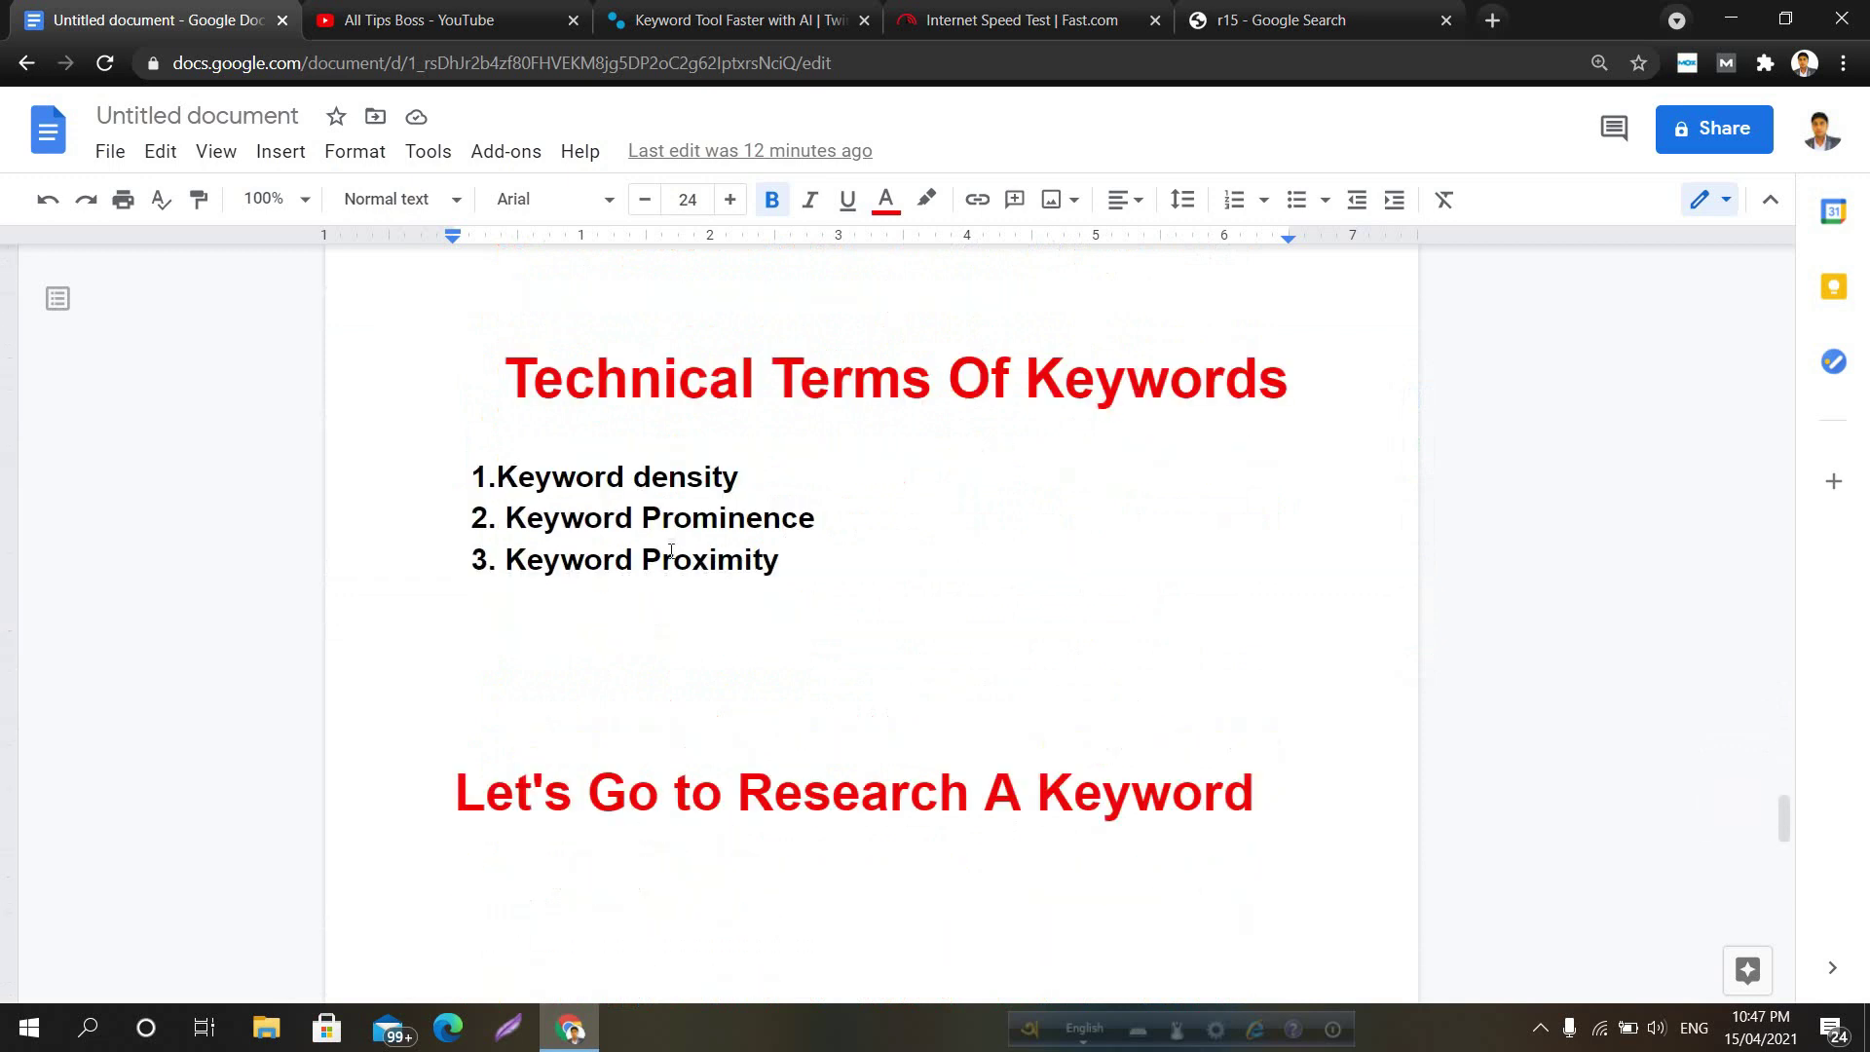
Go through the "Technical Terms Of Keywords" list, highlighting Keyword density, Keyword Prominence and Keyword Proximity in turn
left_click_drag(495, 378, 1009, 397)
left_click(924, 443)
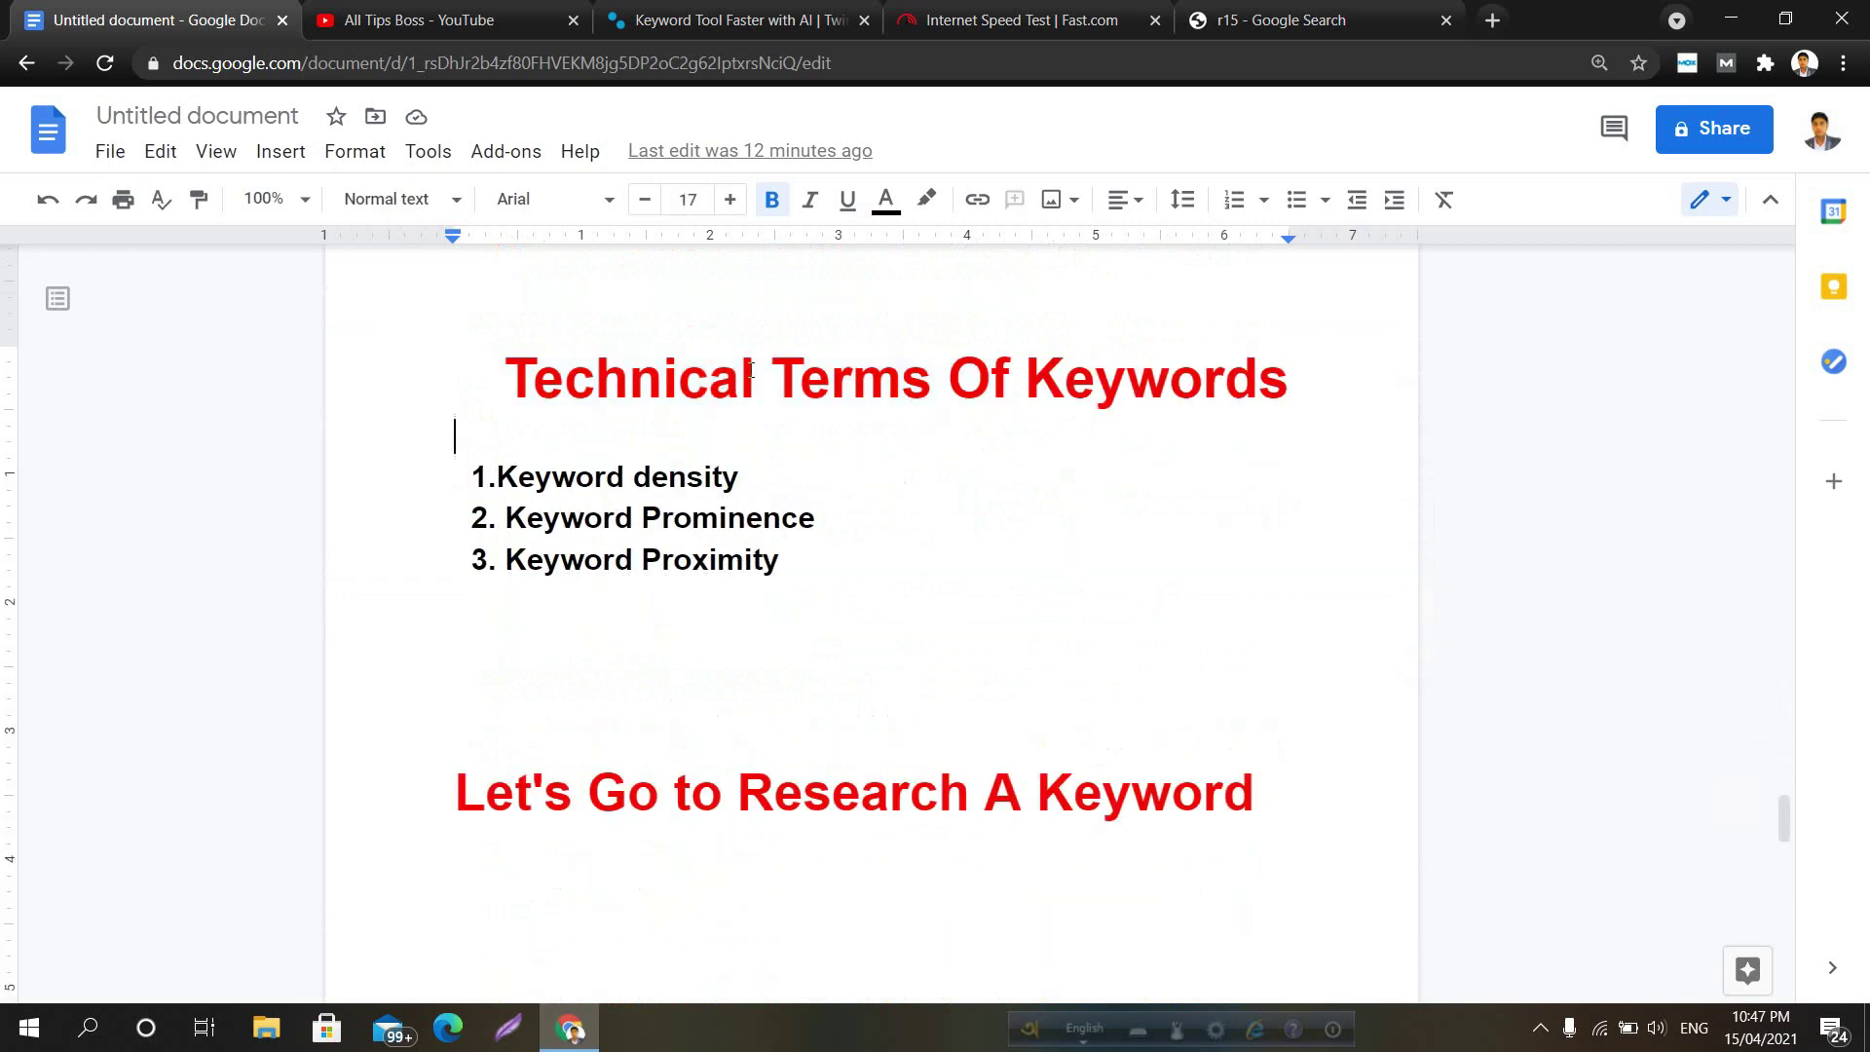
mouse_move(480, 477)
left_mouse_down()
mouse_move(581, 546)
mouse_move(780, 555)
mouse_move(536, 507)
mouse_move(459, 471)
mouse_move(568, 534)
mouse_move(778, 577)
mouse_move(784, 560)
mouse_move(555, 517)
mouse_move(462, 473)
mouse_move(543, 534)
mouse_move(793, 618)
mouse_move(772, 556)
mouse_move(443, 447)
mouse_move(766, 525)
mouse_move(734, 575)
mouse_move(780, 575)
mouse_move(471, 455)
left_mouse_up()
left_click(459, 454)
left_click(791, 563)
left_click(472, 455)
left_click(787, 561)
left_click_drag(472, 475, 750, 471)
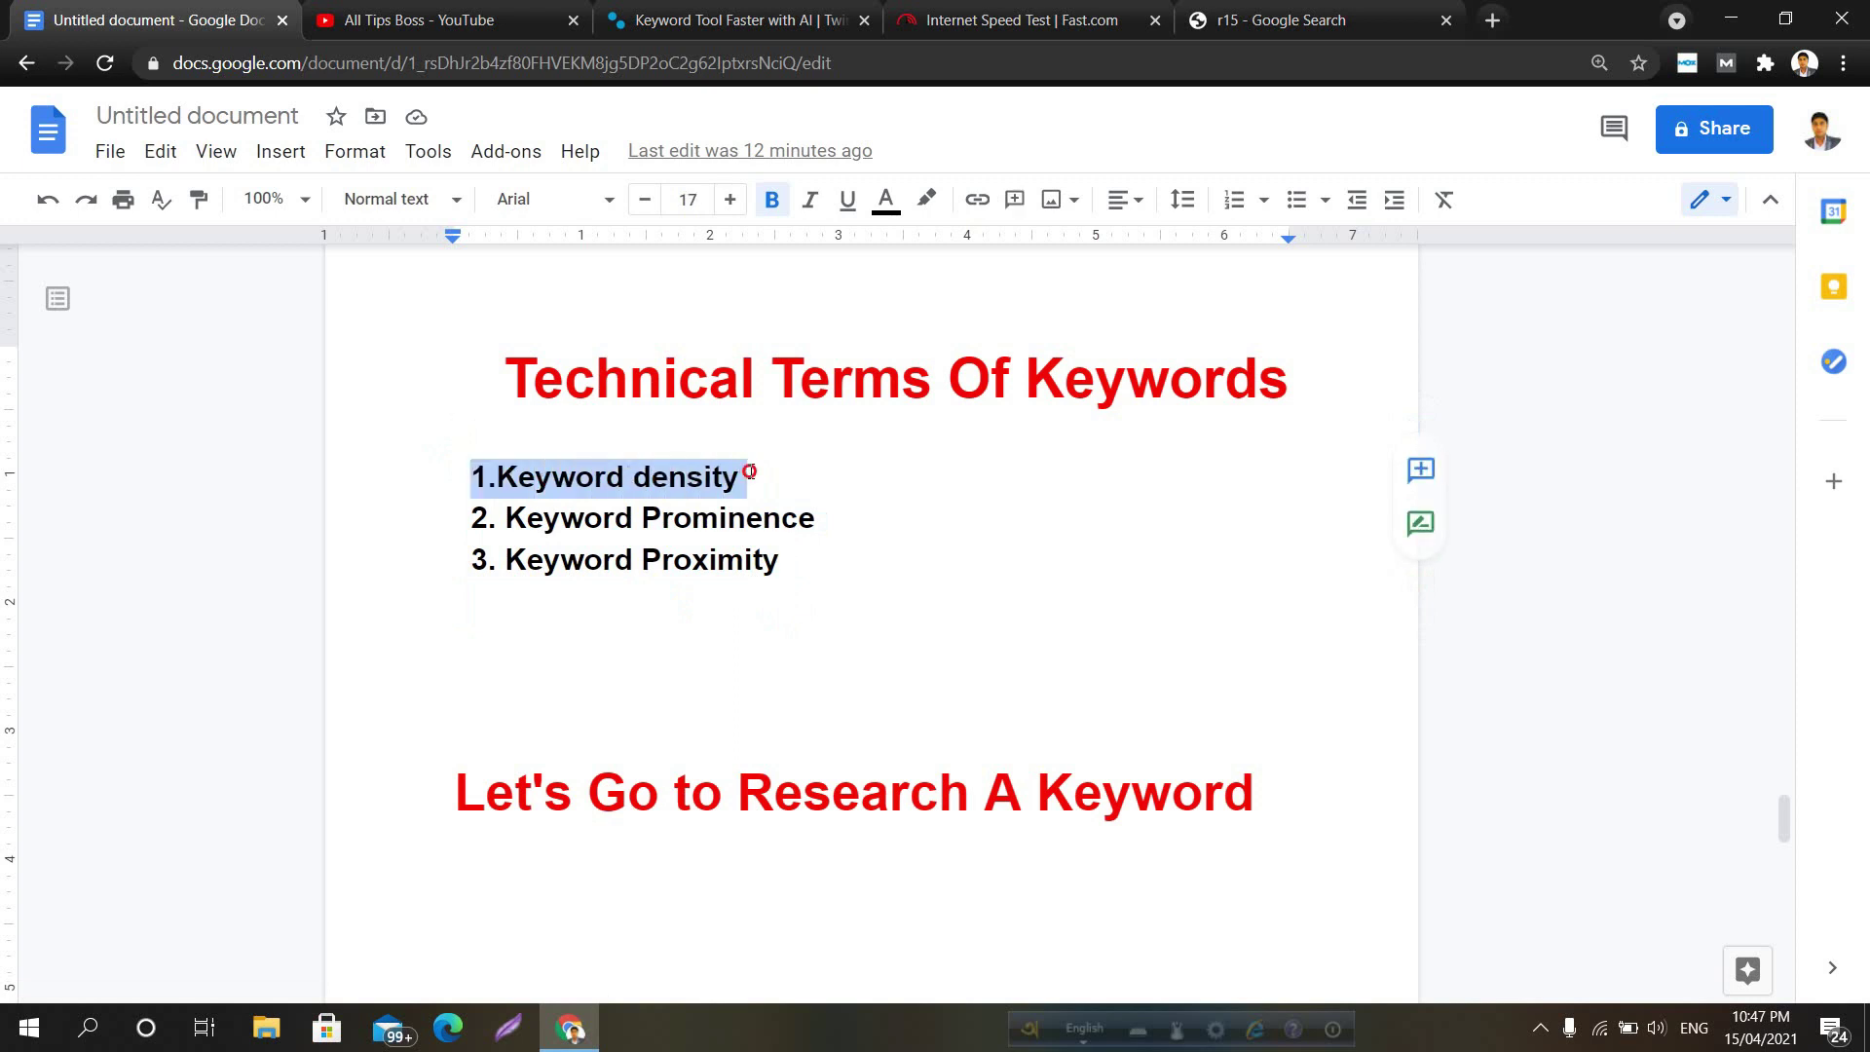
left_click(749, 472)
left_click_drag(456, 514, 824, 517)
left_click(826, 517)
left_click_drag(480, 560, 784, 560)
left_click(784, 561)
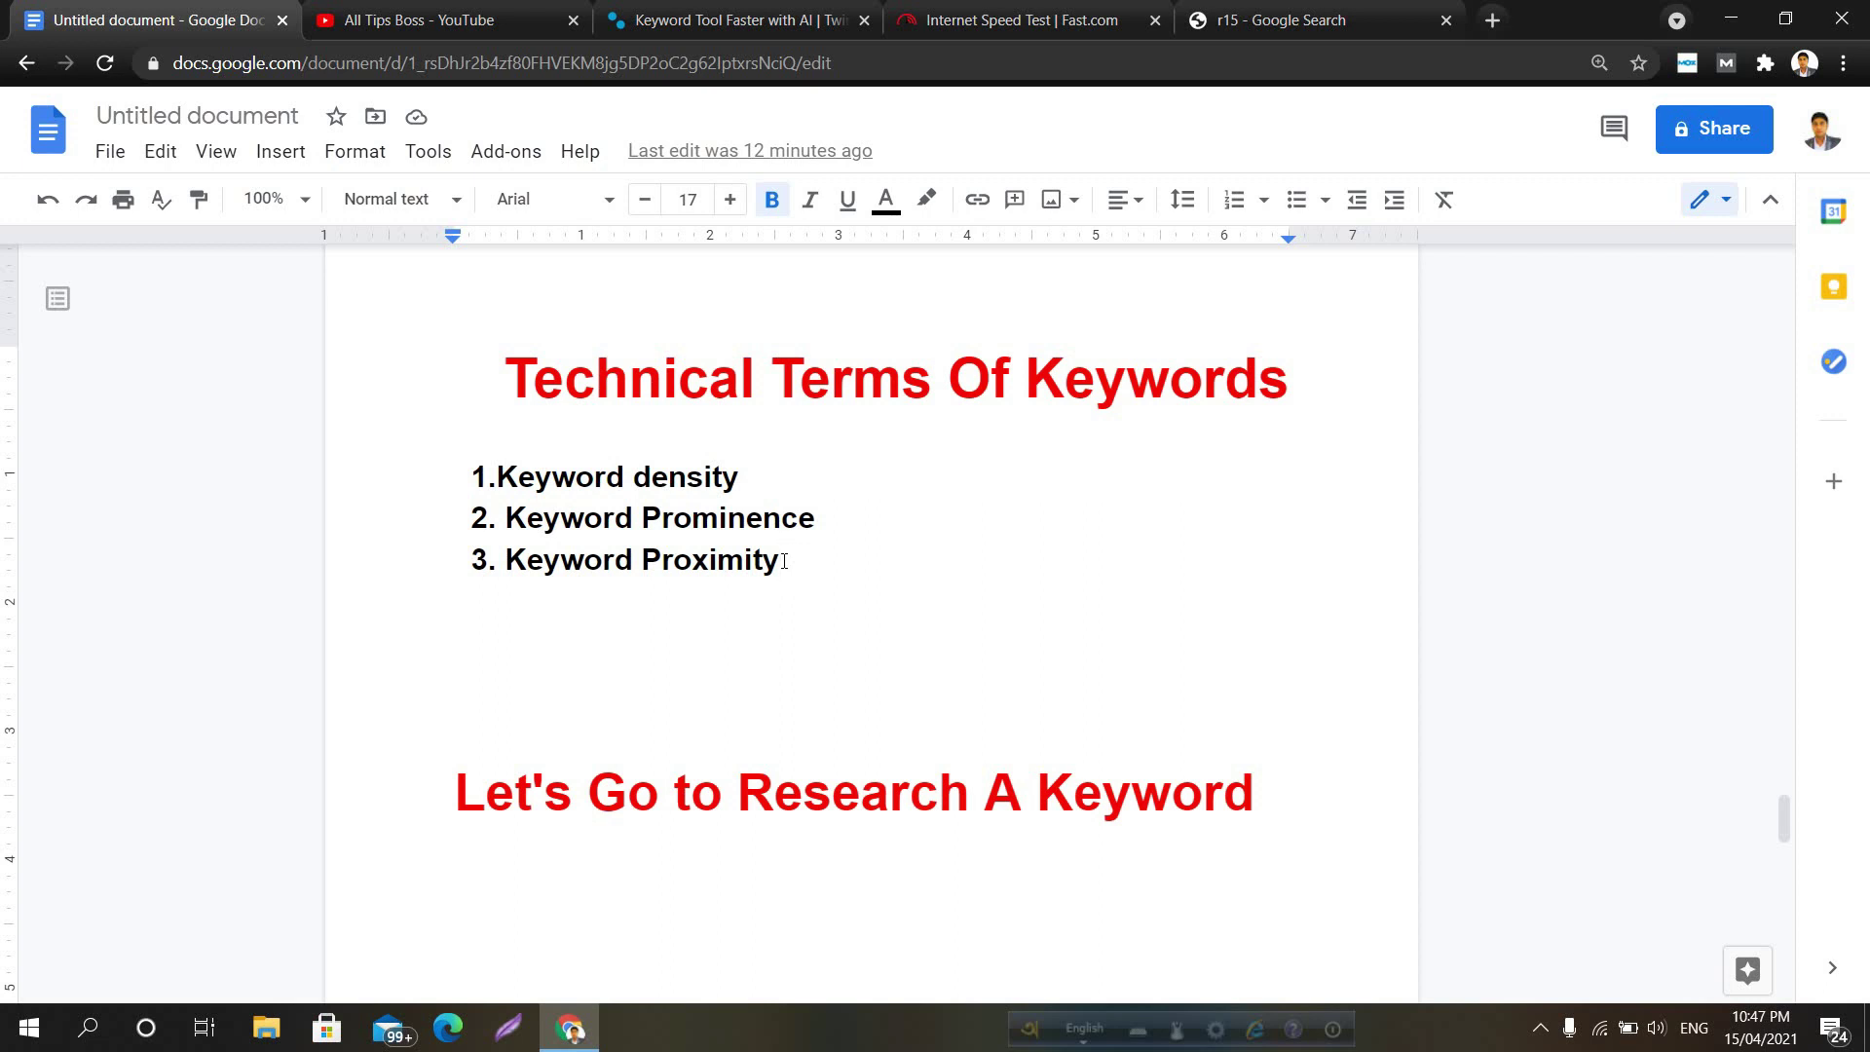
Go back over the three listed terms and focus on the Keyword density item
left_click(820, 526)
left_click(632, 560)
left_click(634, 520)
left_click(623, 485)
left_click(702, 485)
left_click_drag(472, 477, 531, 455)
left_click(742, 474)
left_click(703, 478)
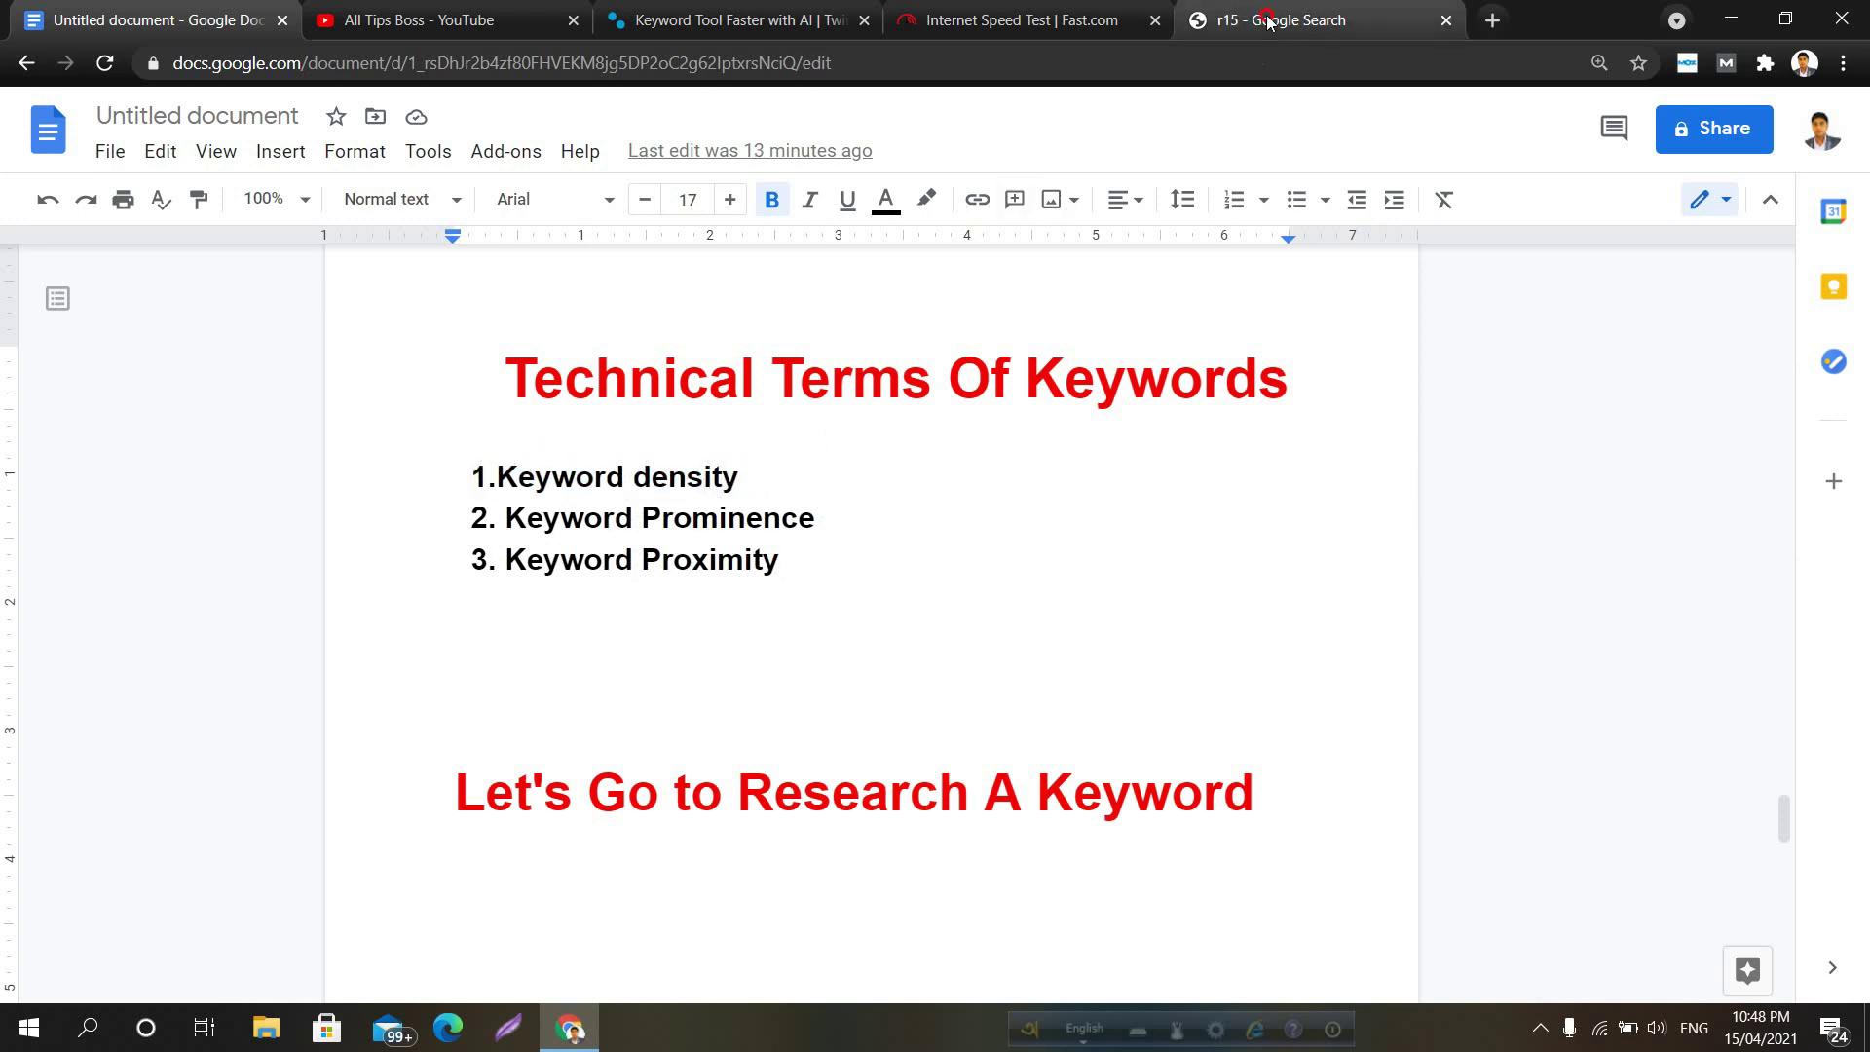
Switch to the r15 Google results and examine where the search term occurs in the first result's title and description
left_click(1315, 19)
left_click(304, 193)
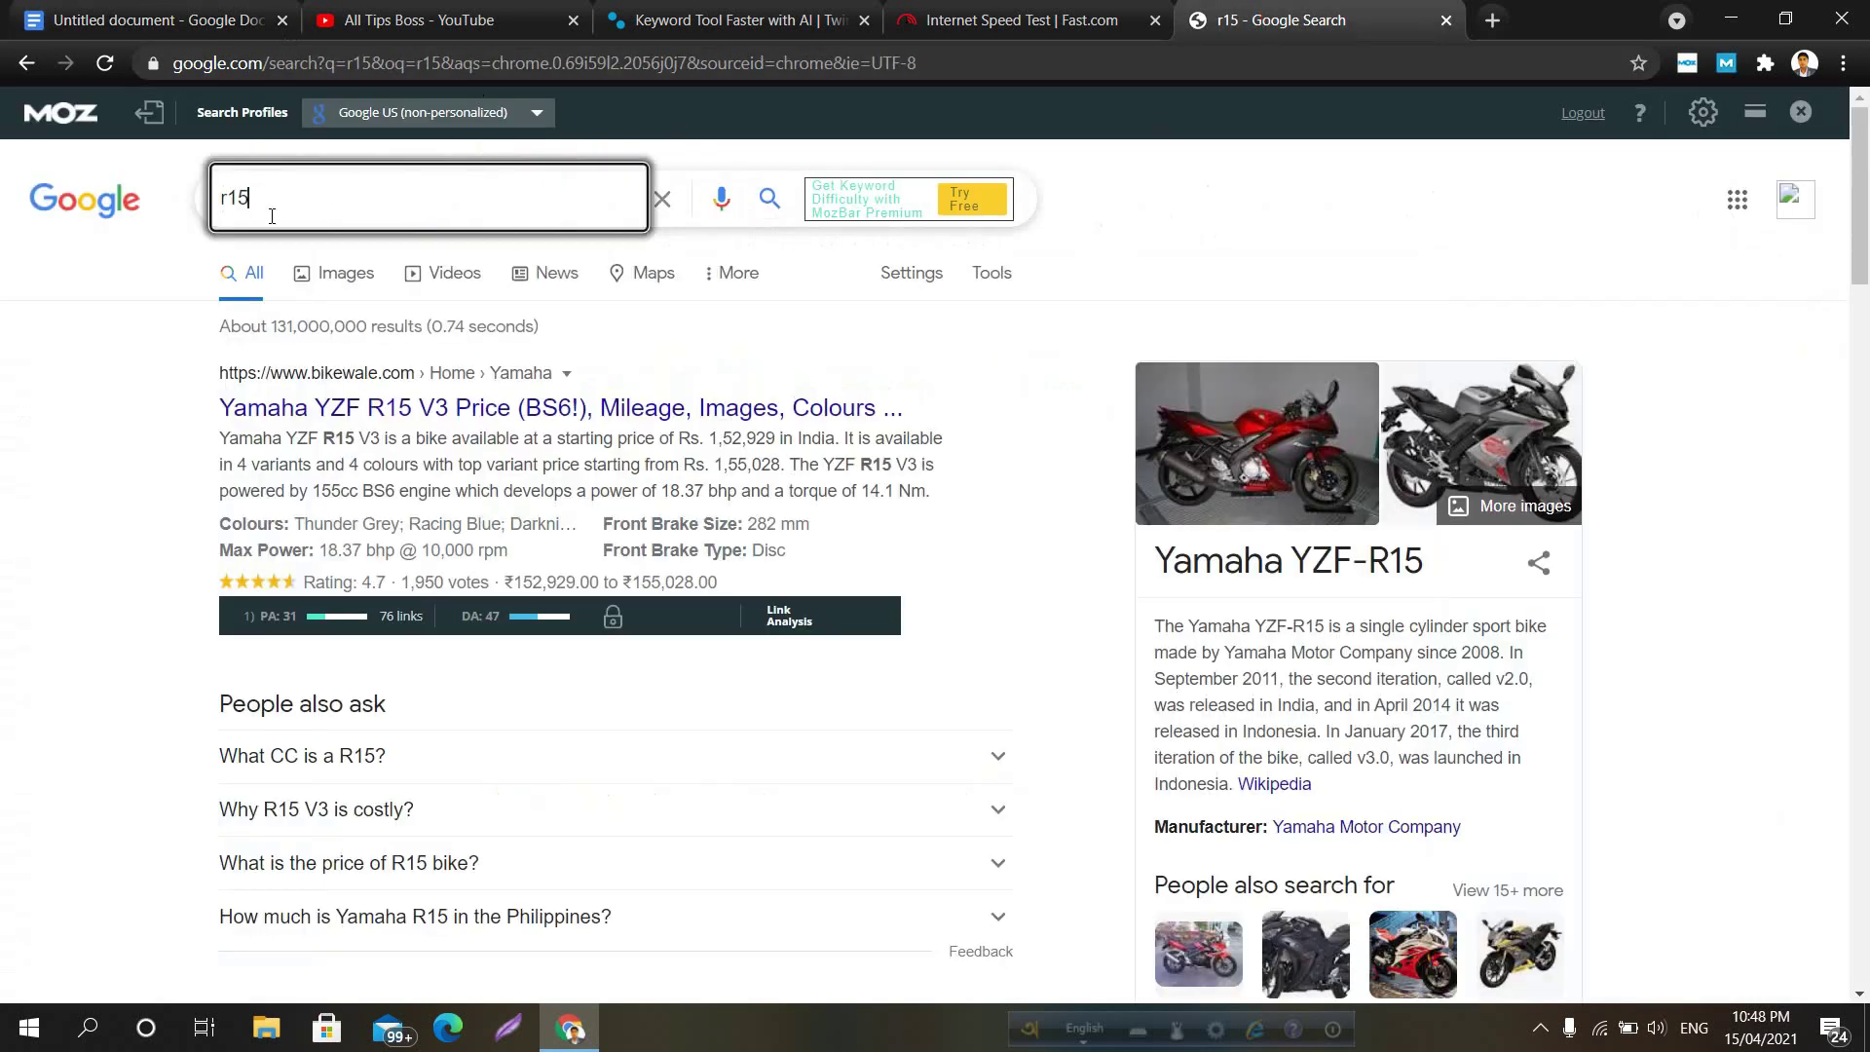
key("ctrl+a")
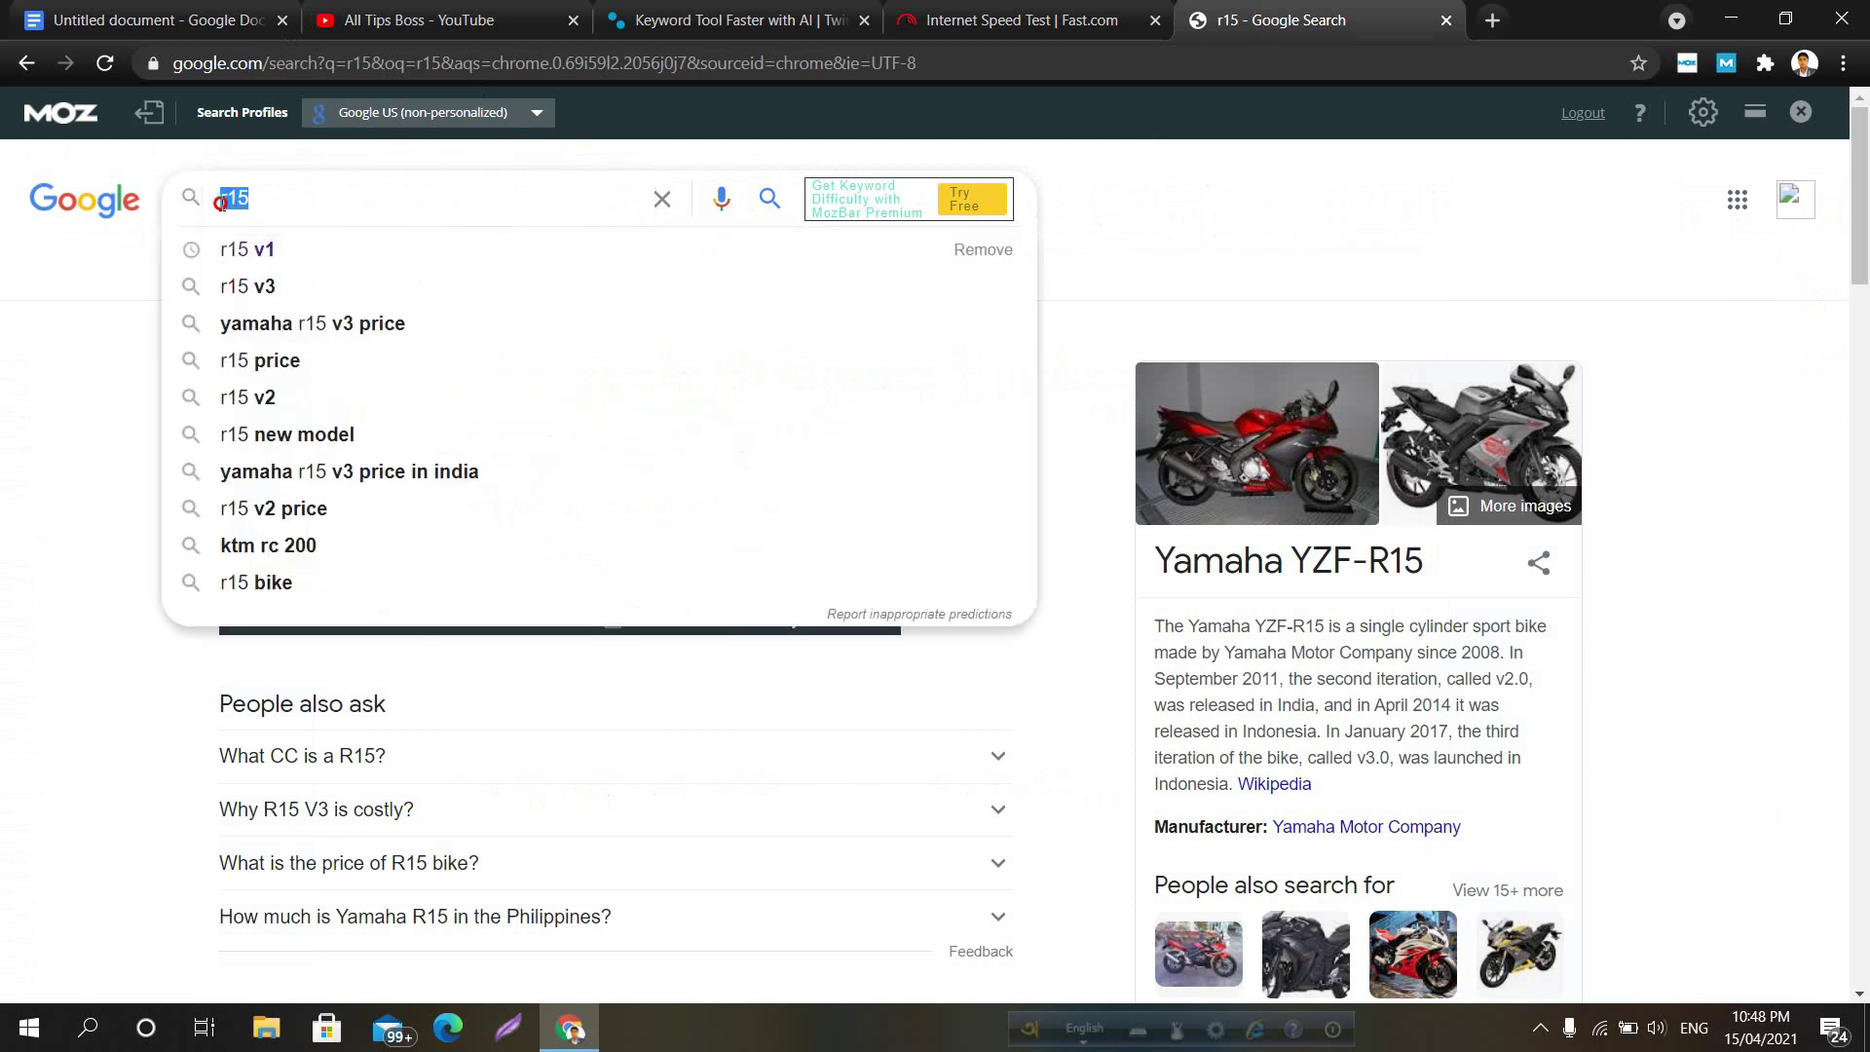
left_click(122, 297)
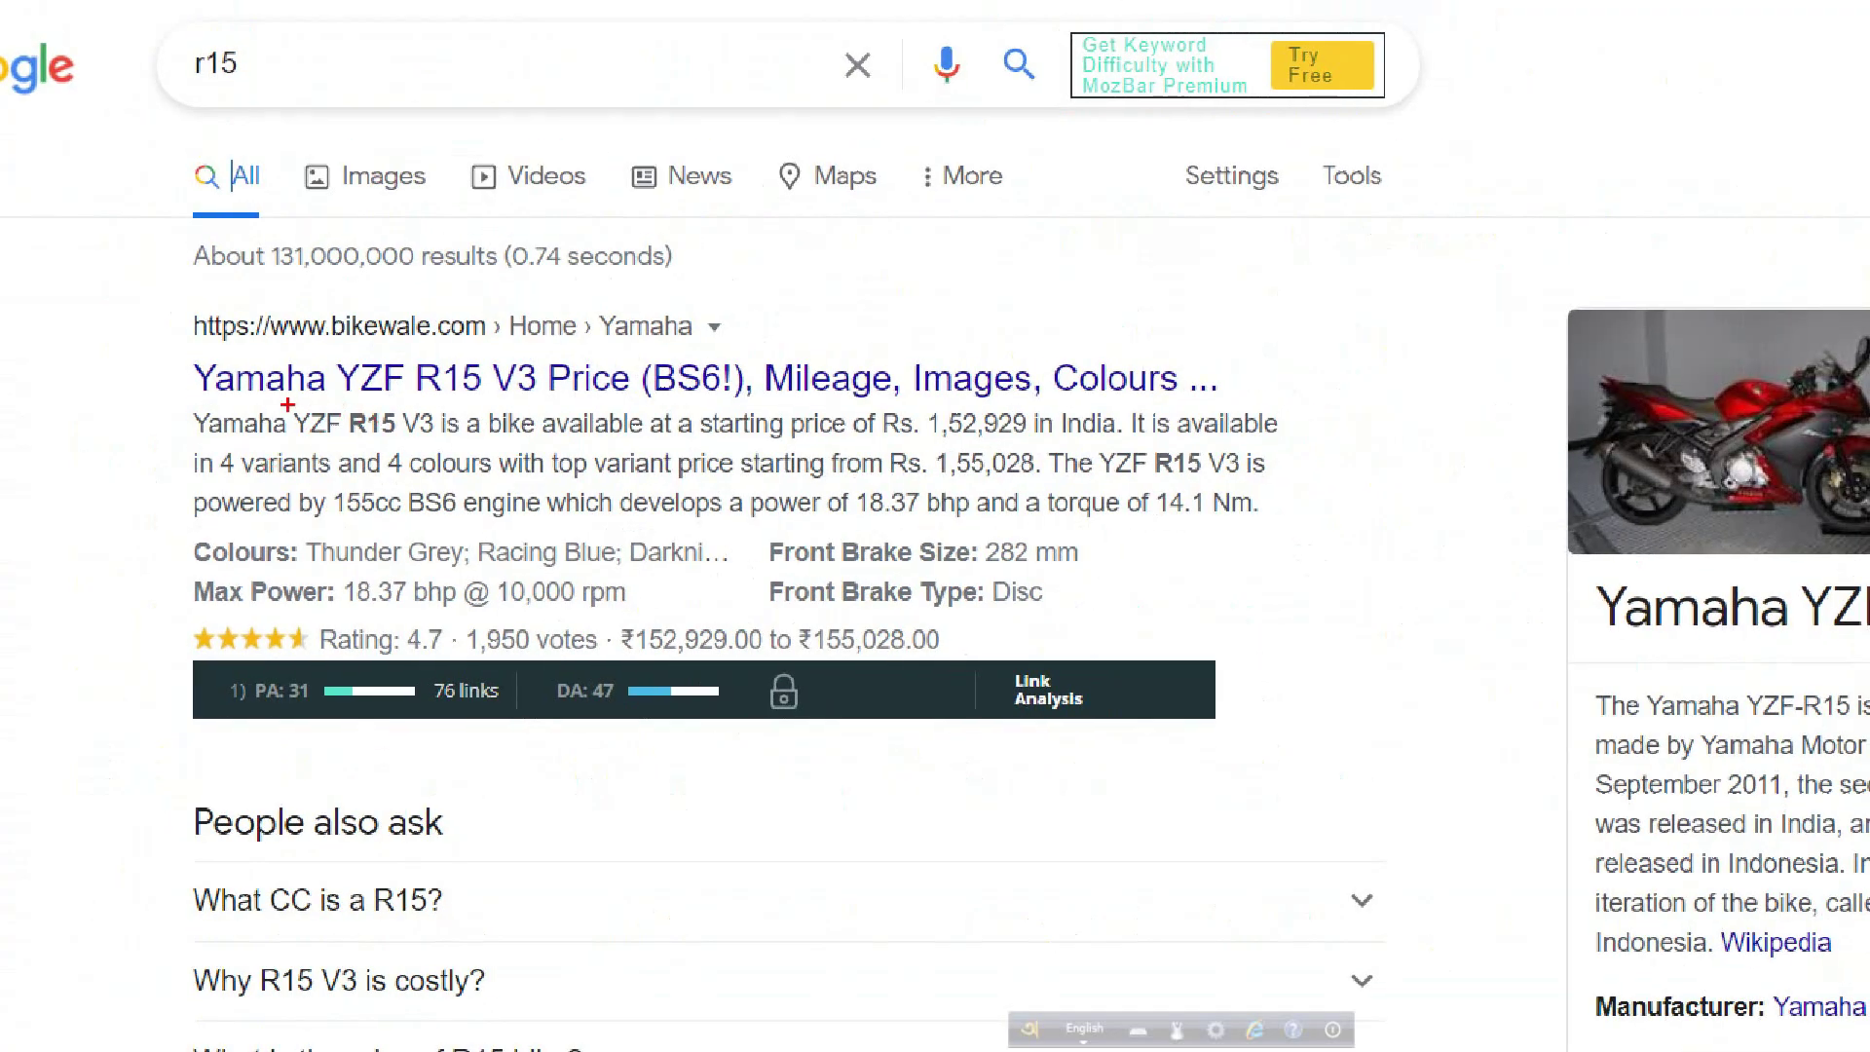
left_click_drag(339, 410, 401, 443)
left_click_drag(1149, 438, 1180, 484)
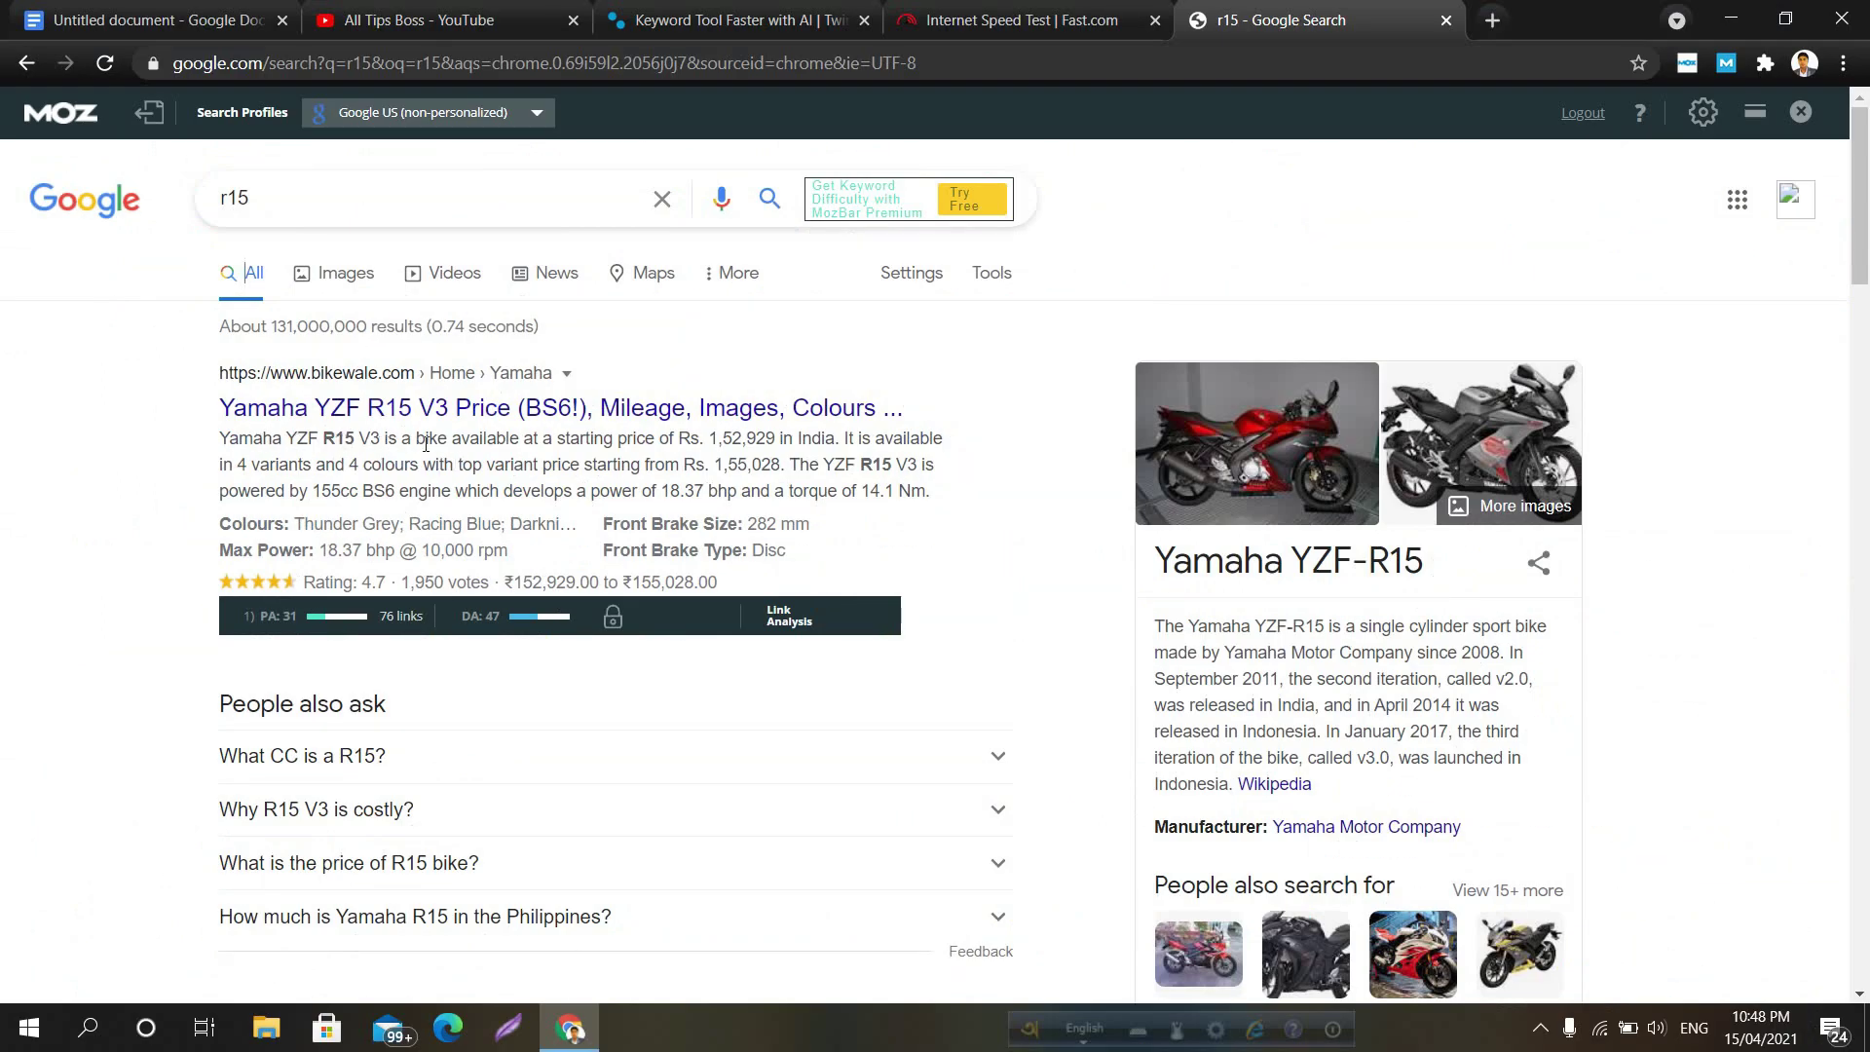
left_click_drag(798, 564, 420, 466)
left_click(205, 416)
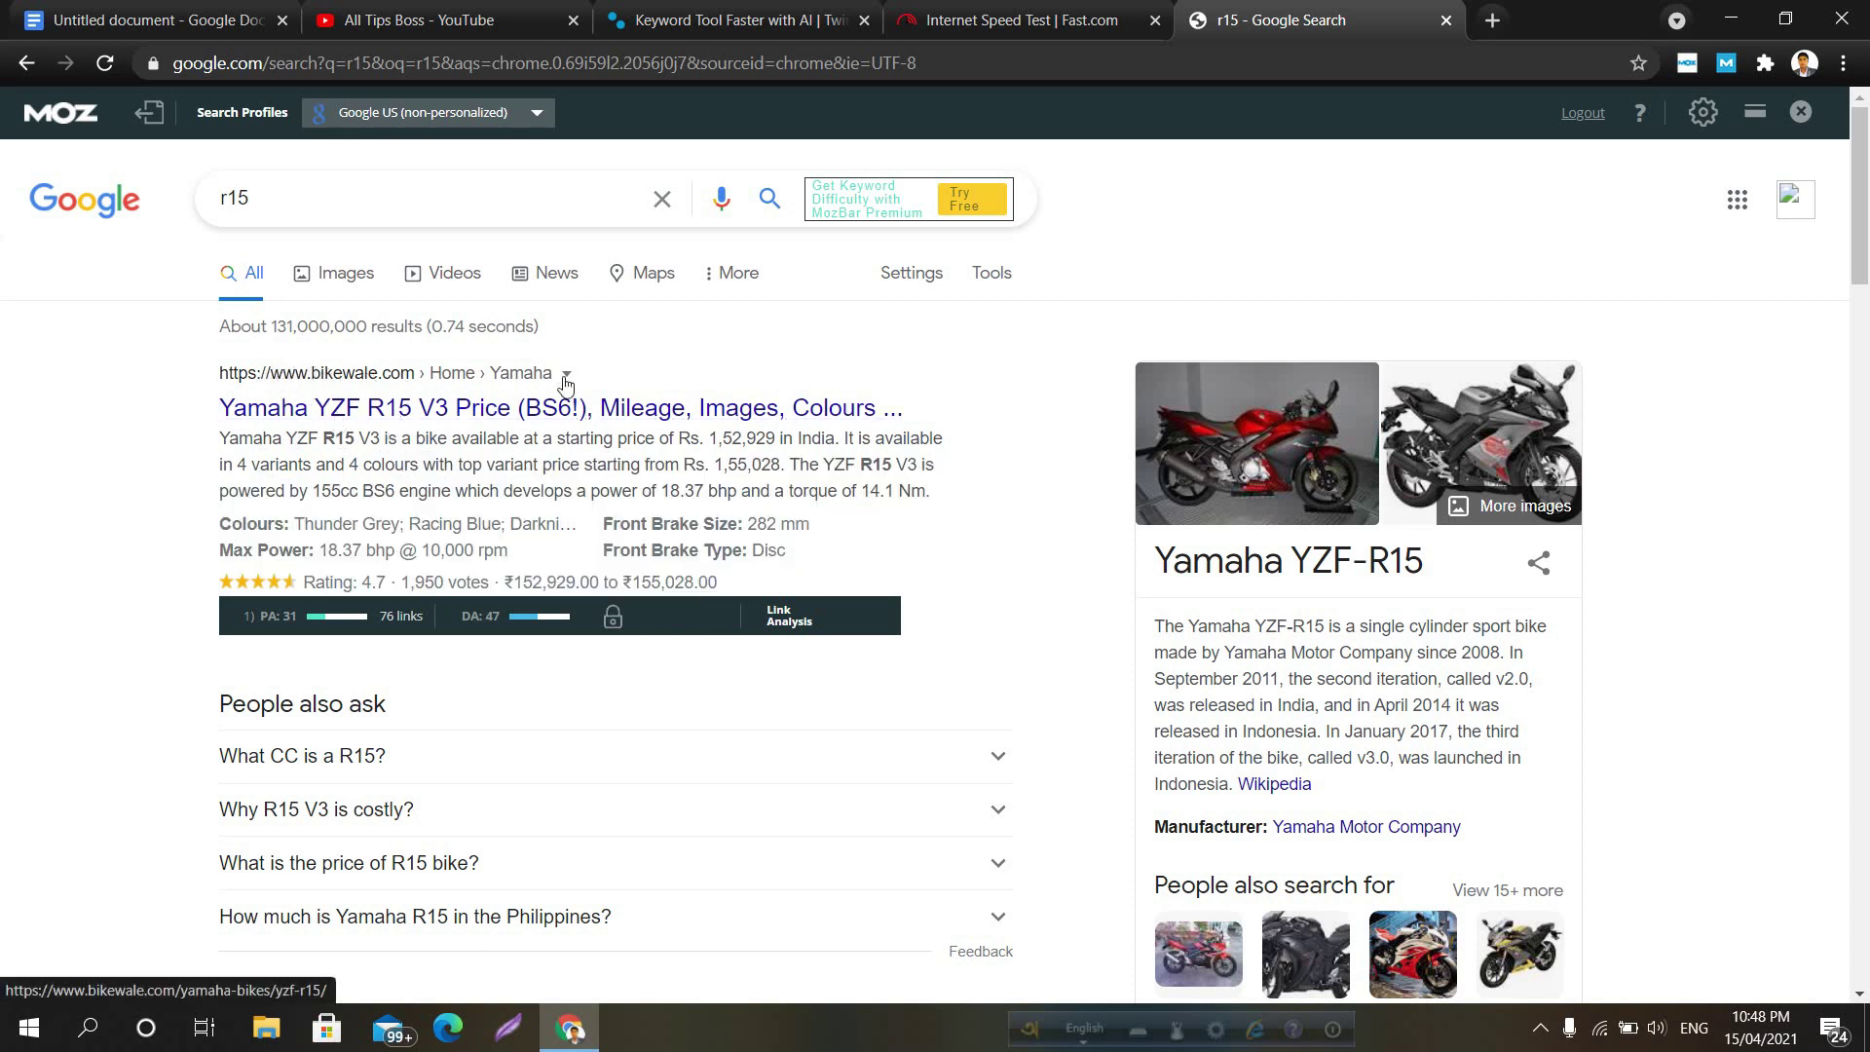
Examine the r15 results page and mark the PA and DA scores under the first result
scroll(1198, 596, "down", 1)
scroll(1197, 596, "down", 1)
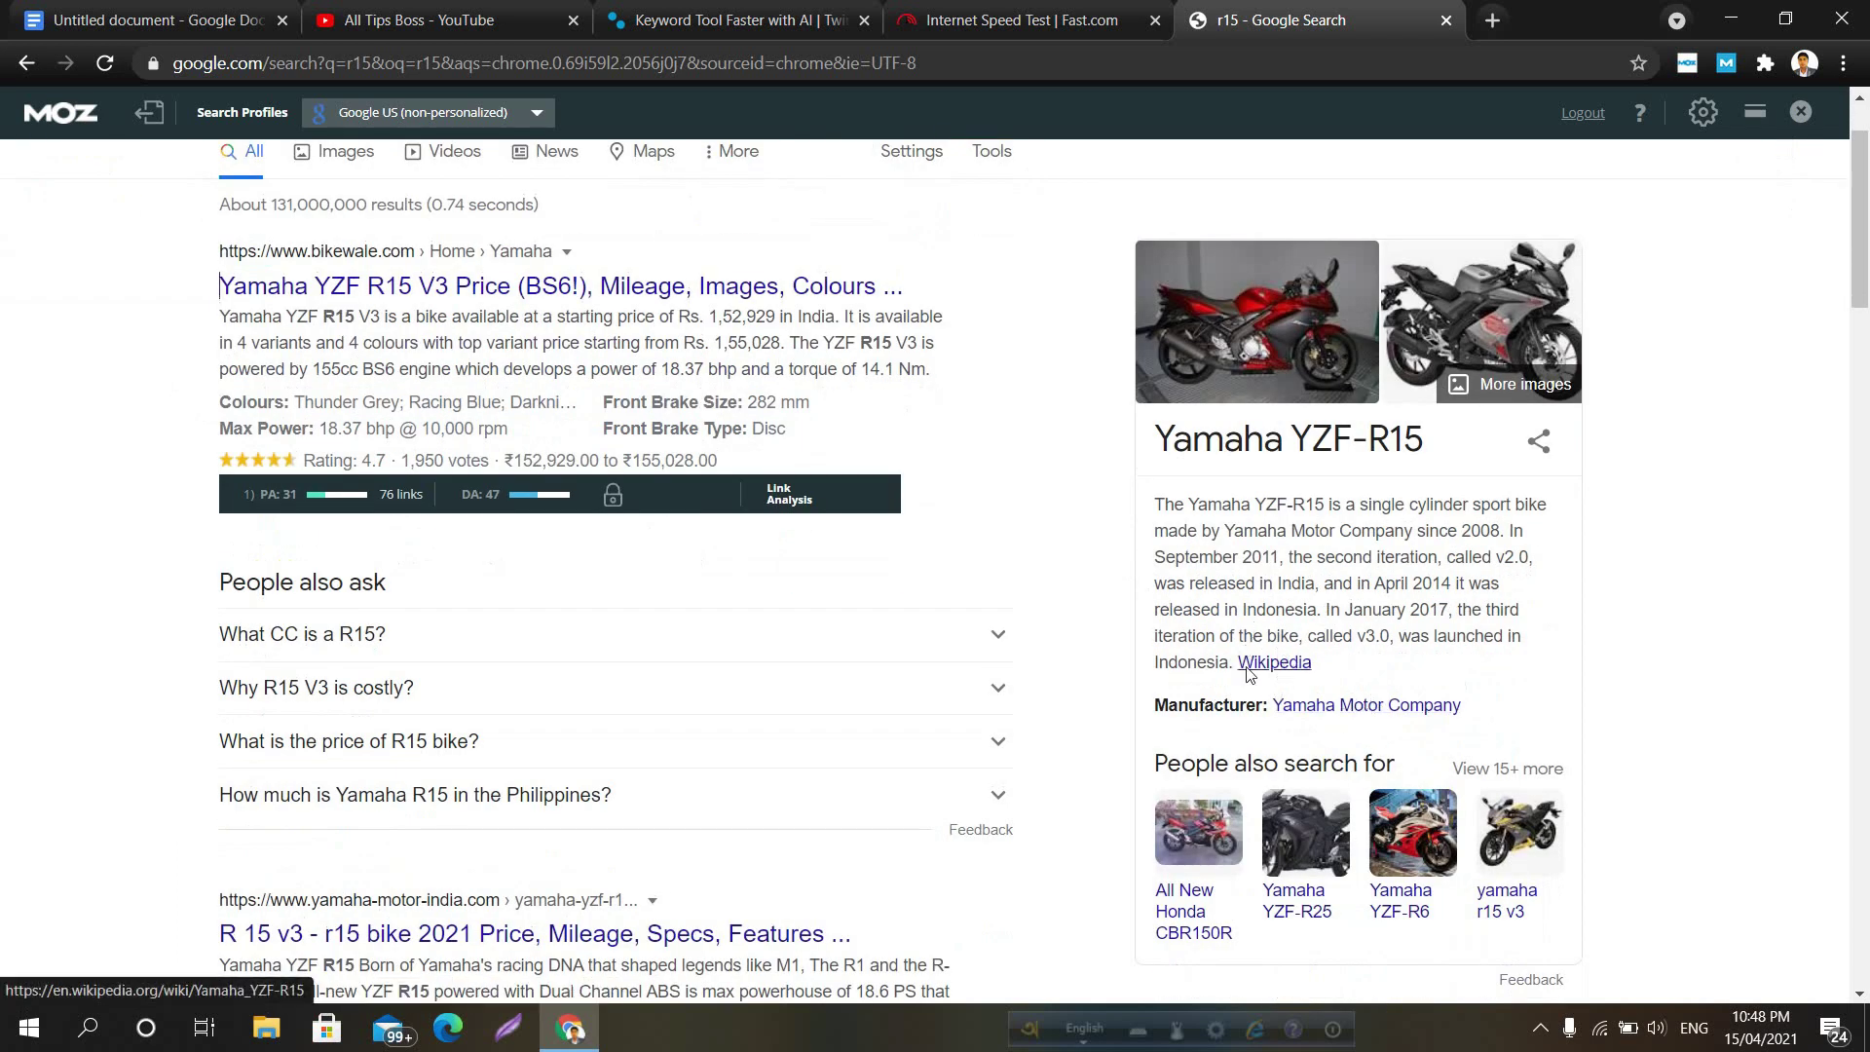
scroll(997, 592, "up", 2)
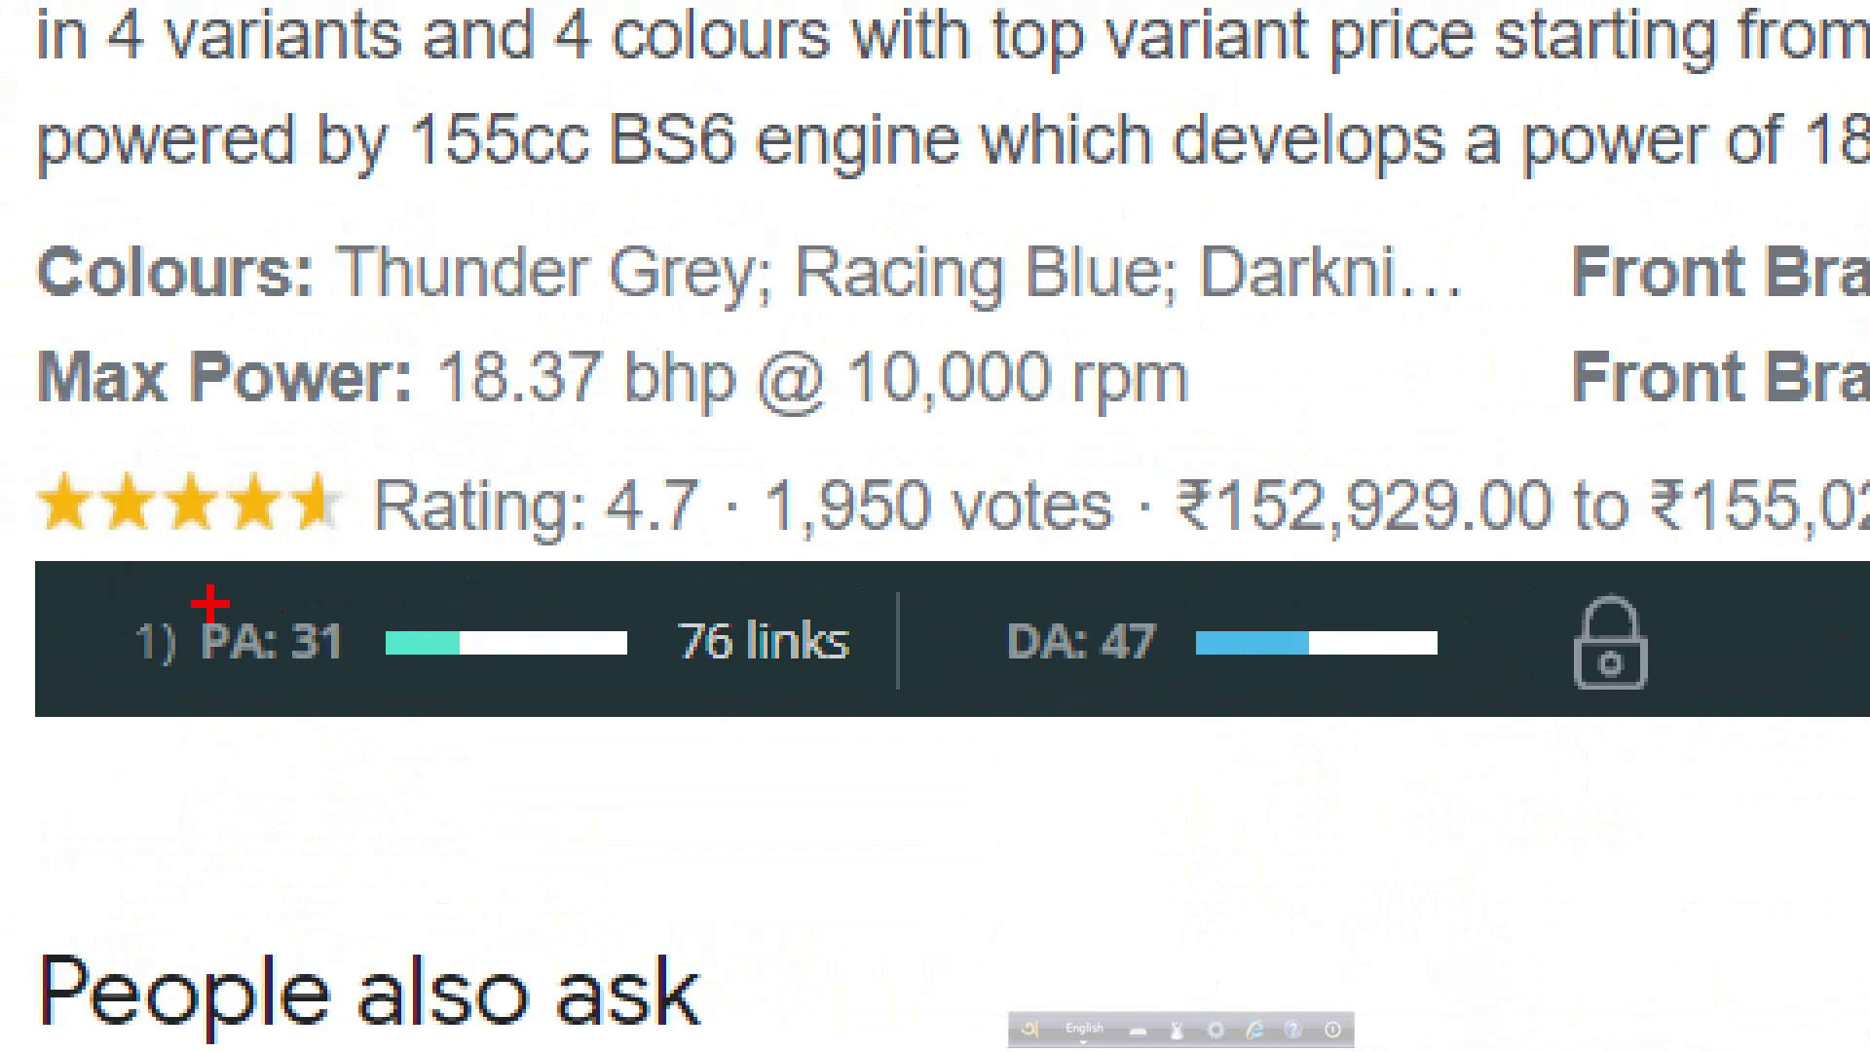
left_click_drag(192, 594, 392, 688)
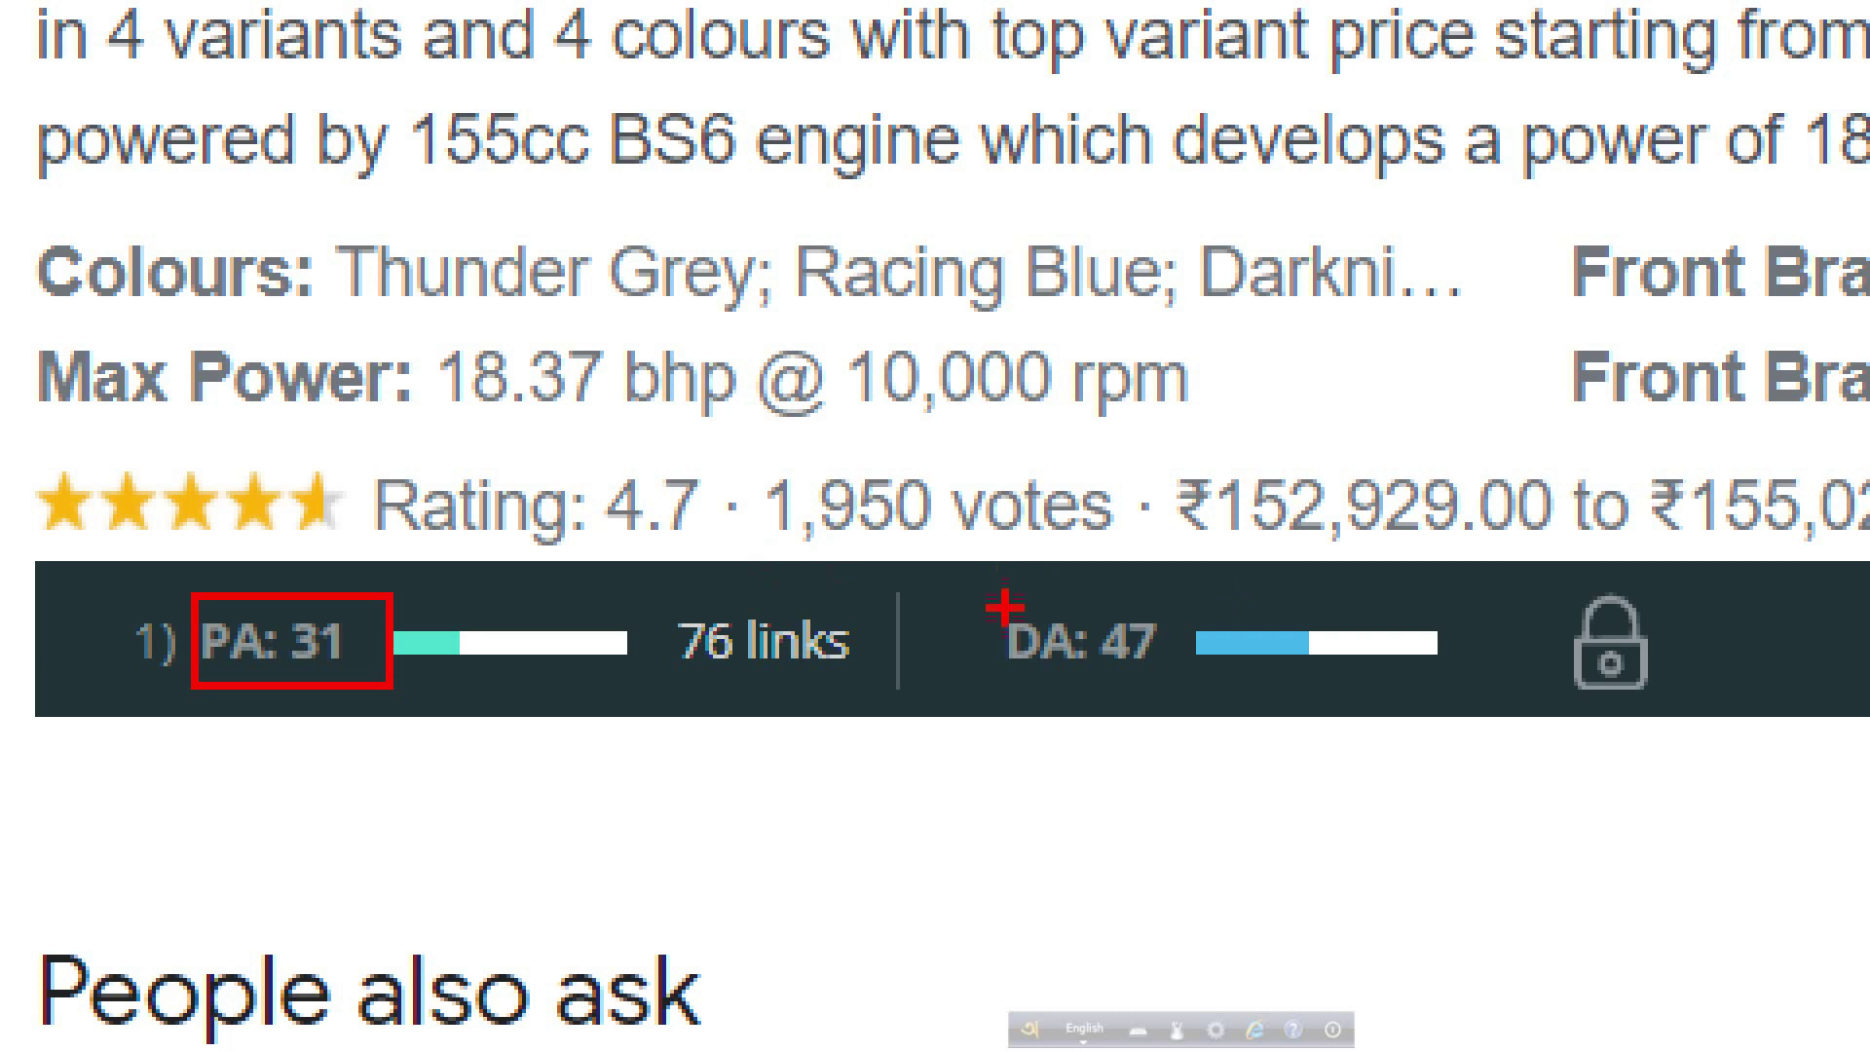
left_click_drag(1179, 703, 1179, 704)
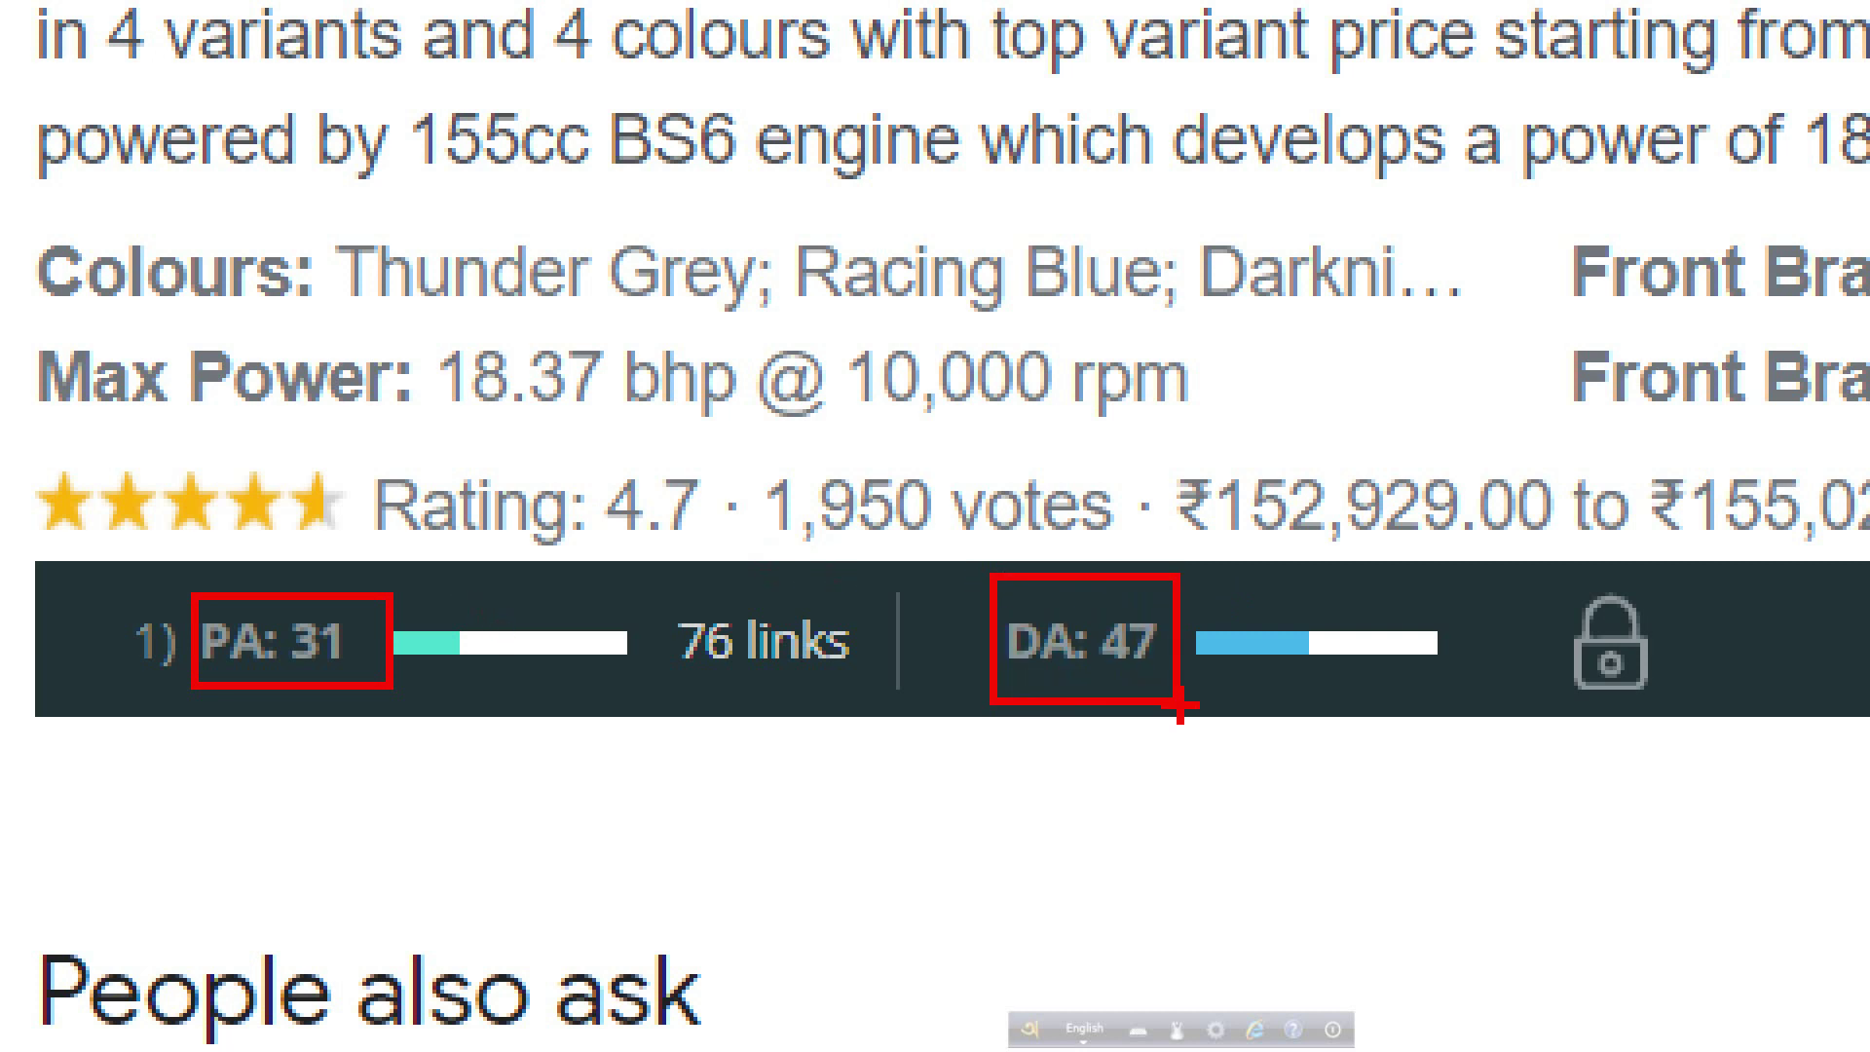
key("Escape")
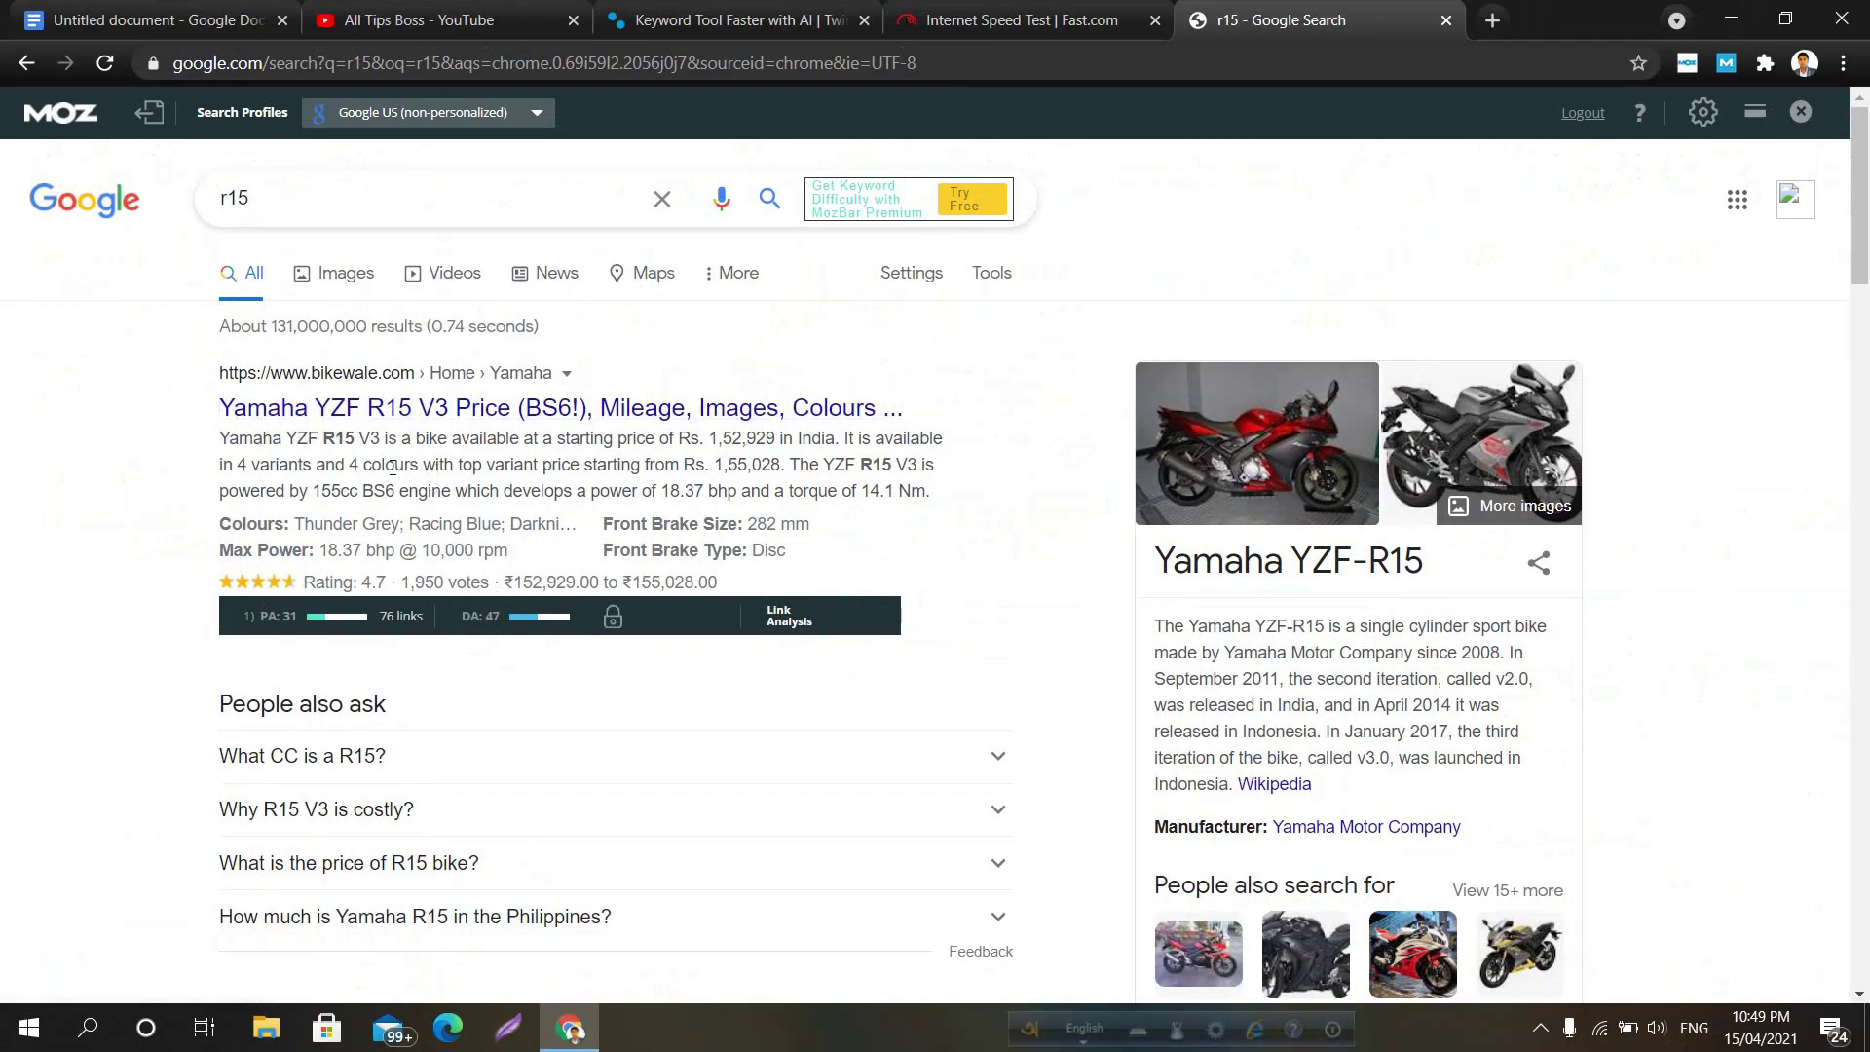
Examine the first result's description text, highlighting part of the power and torque sentence
double_click(322, 439)
left_click_drag(659, 492, 871, 492)
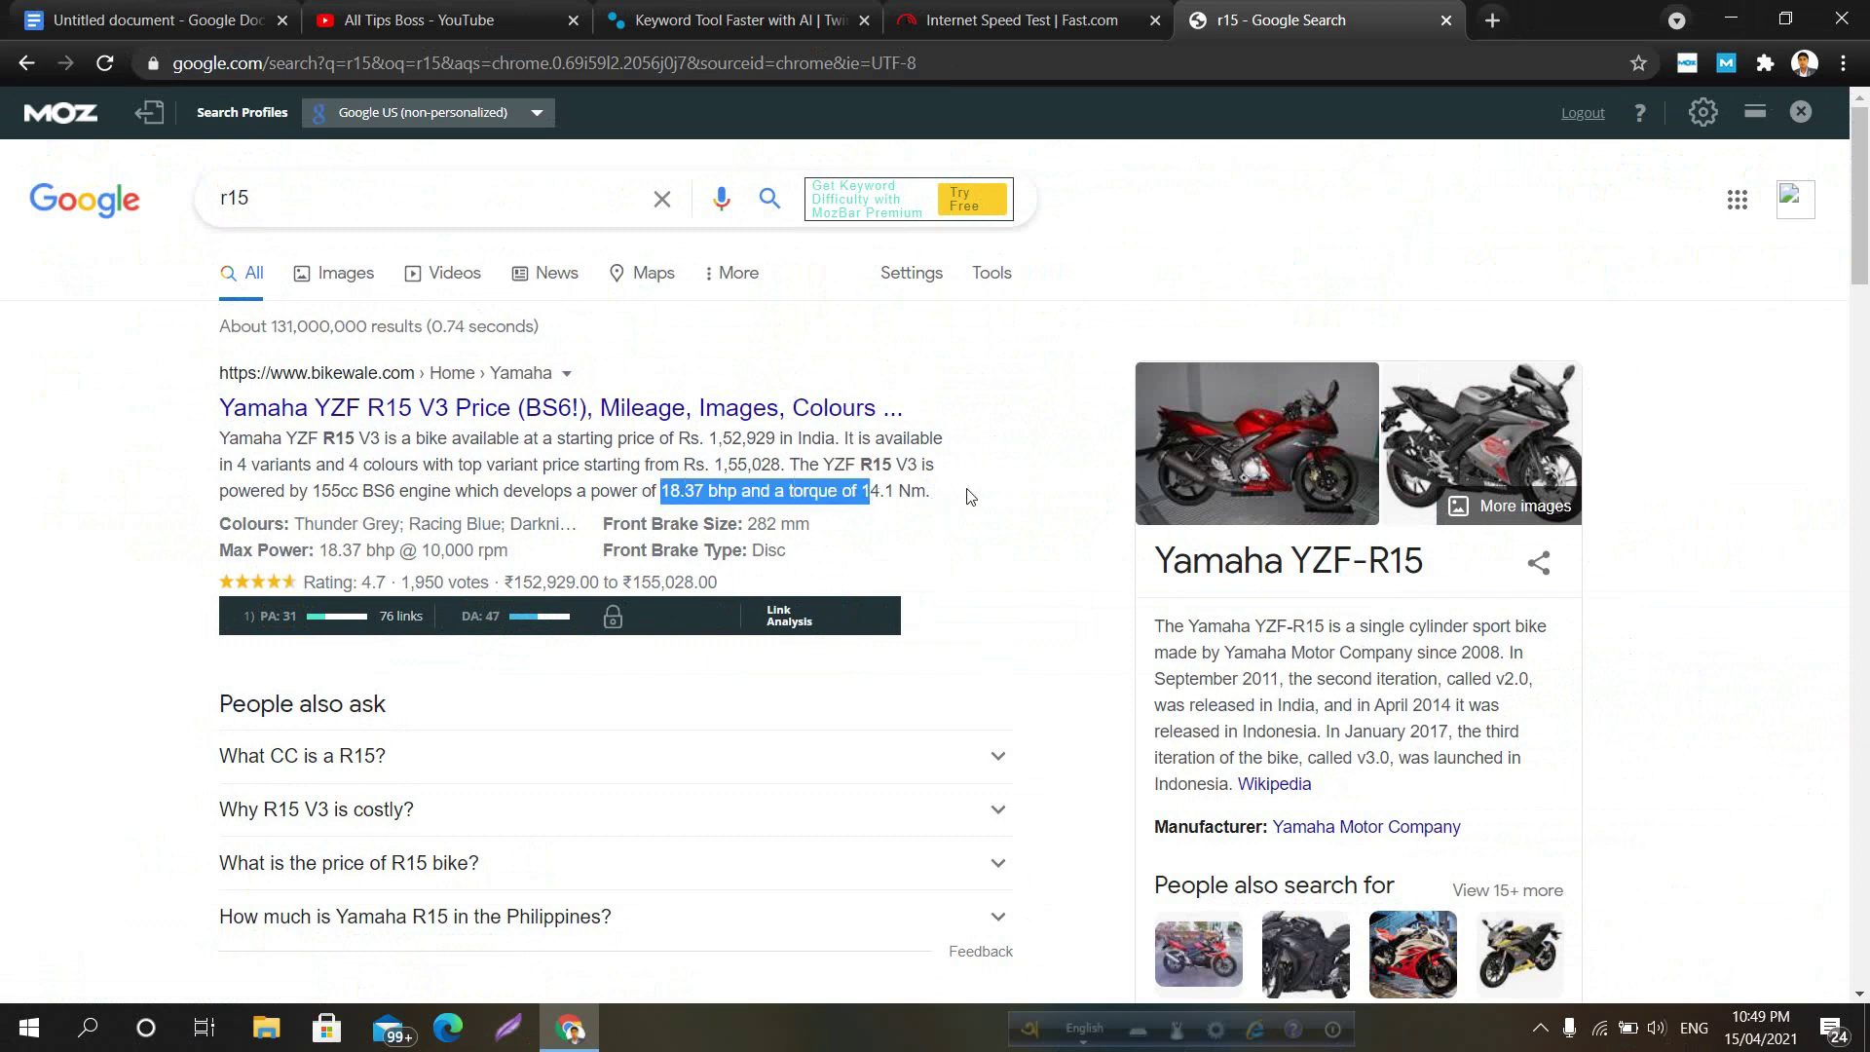
left_click(971, 497)
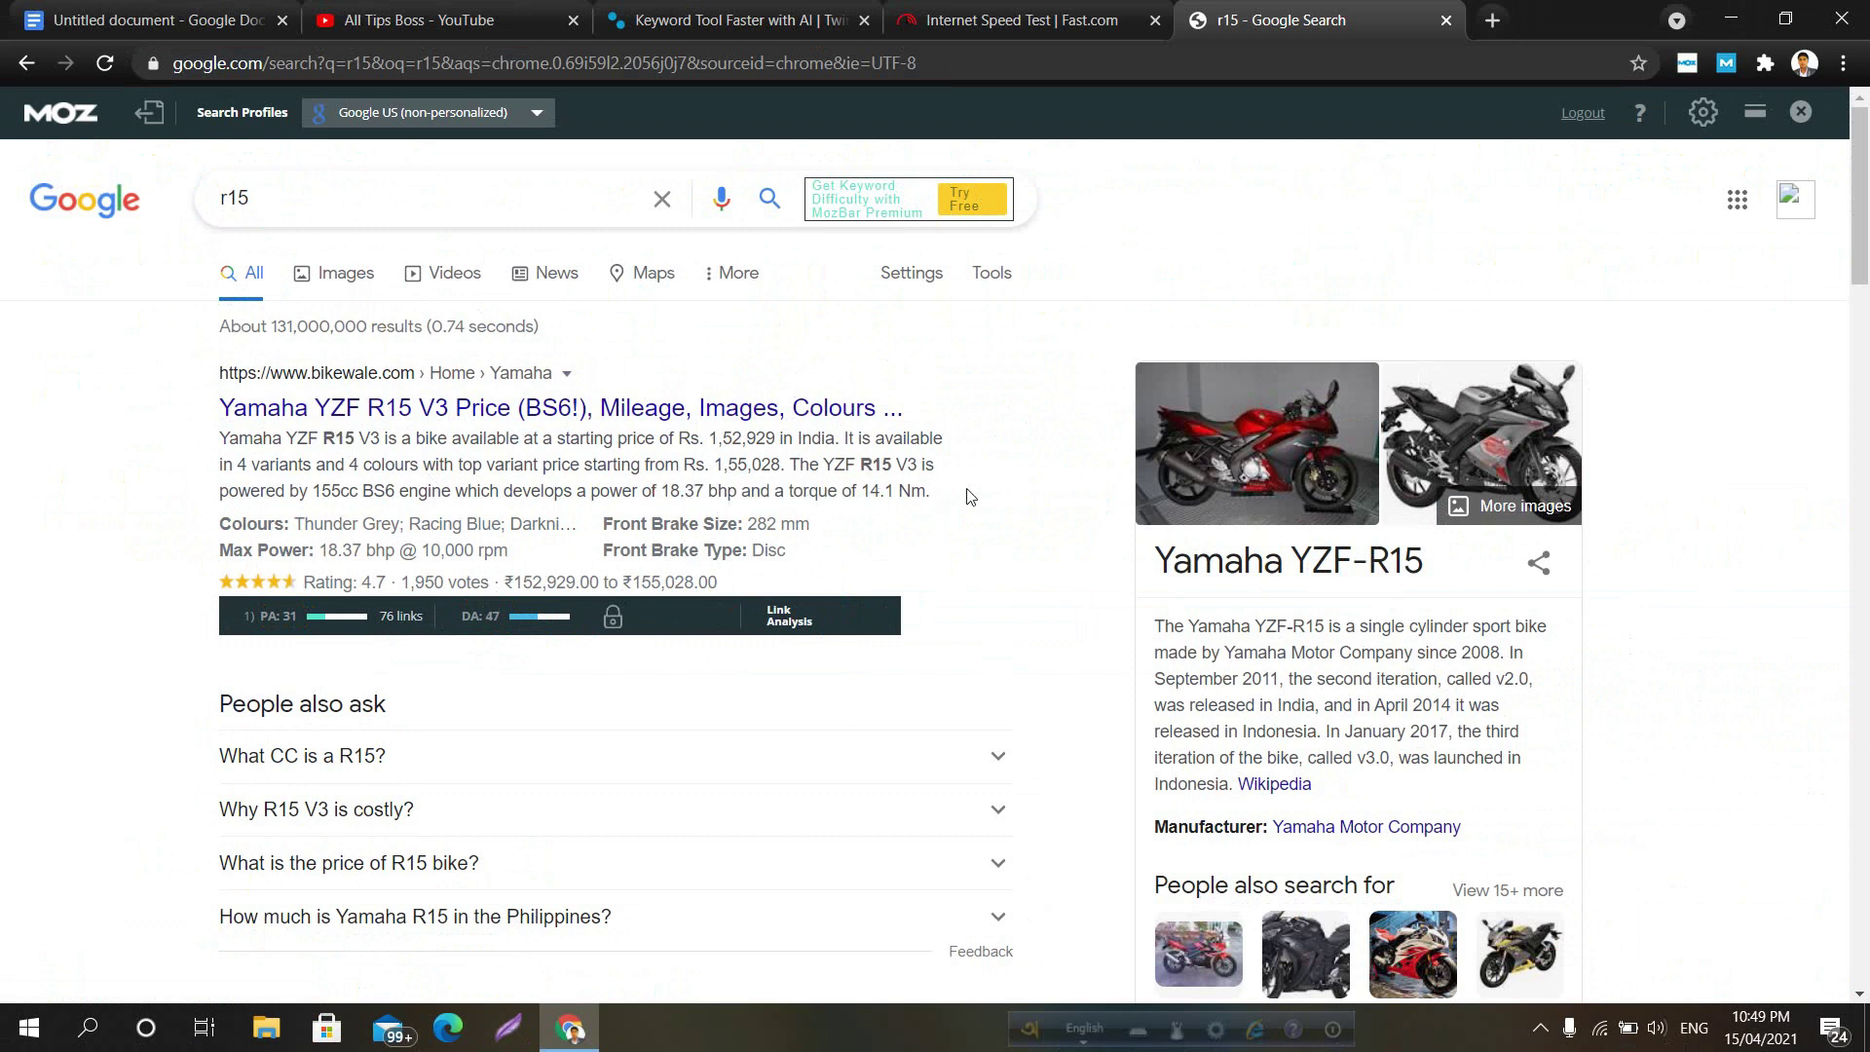
Return to the keyword notes document and study the Keyword density item, highlighting it repeatedly
left_click(251, 10)
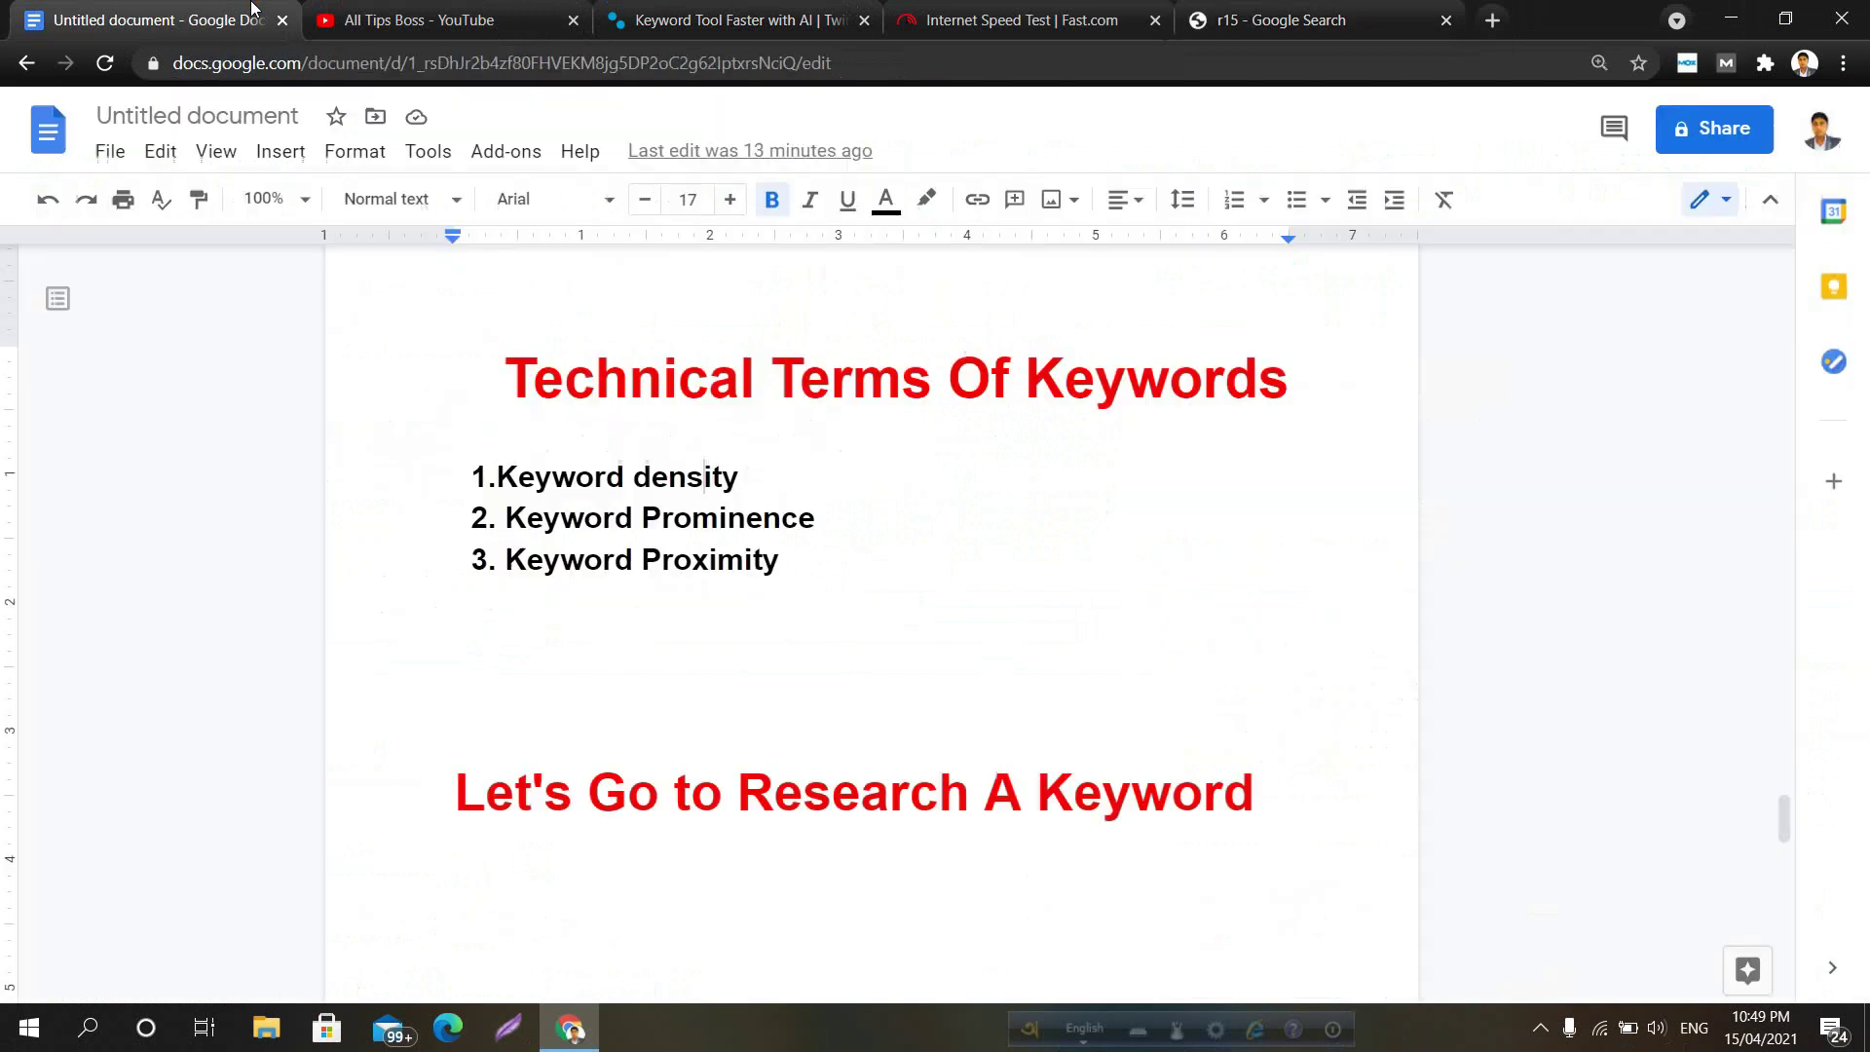
left_click_drag(750, 477, 499, 475)
left_click(536, 476)
left_click_drag(737, 479, 475, 476)
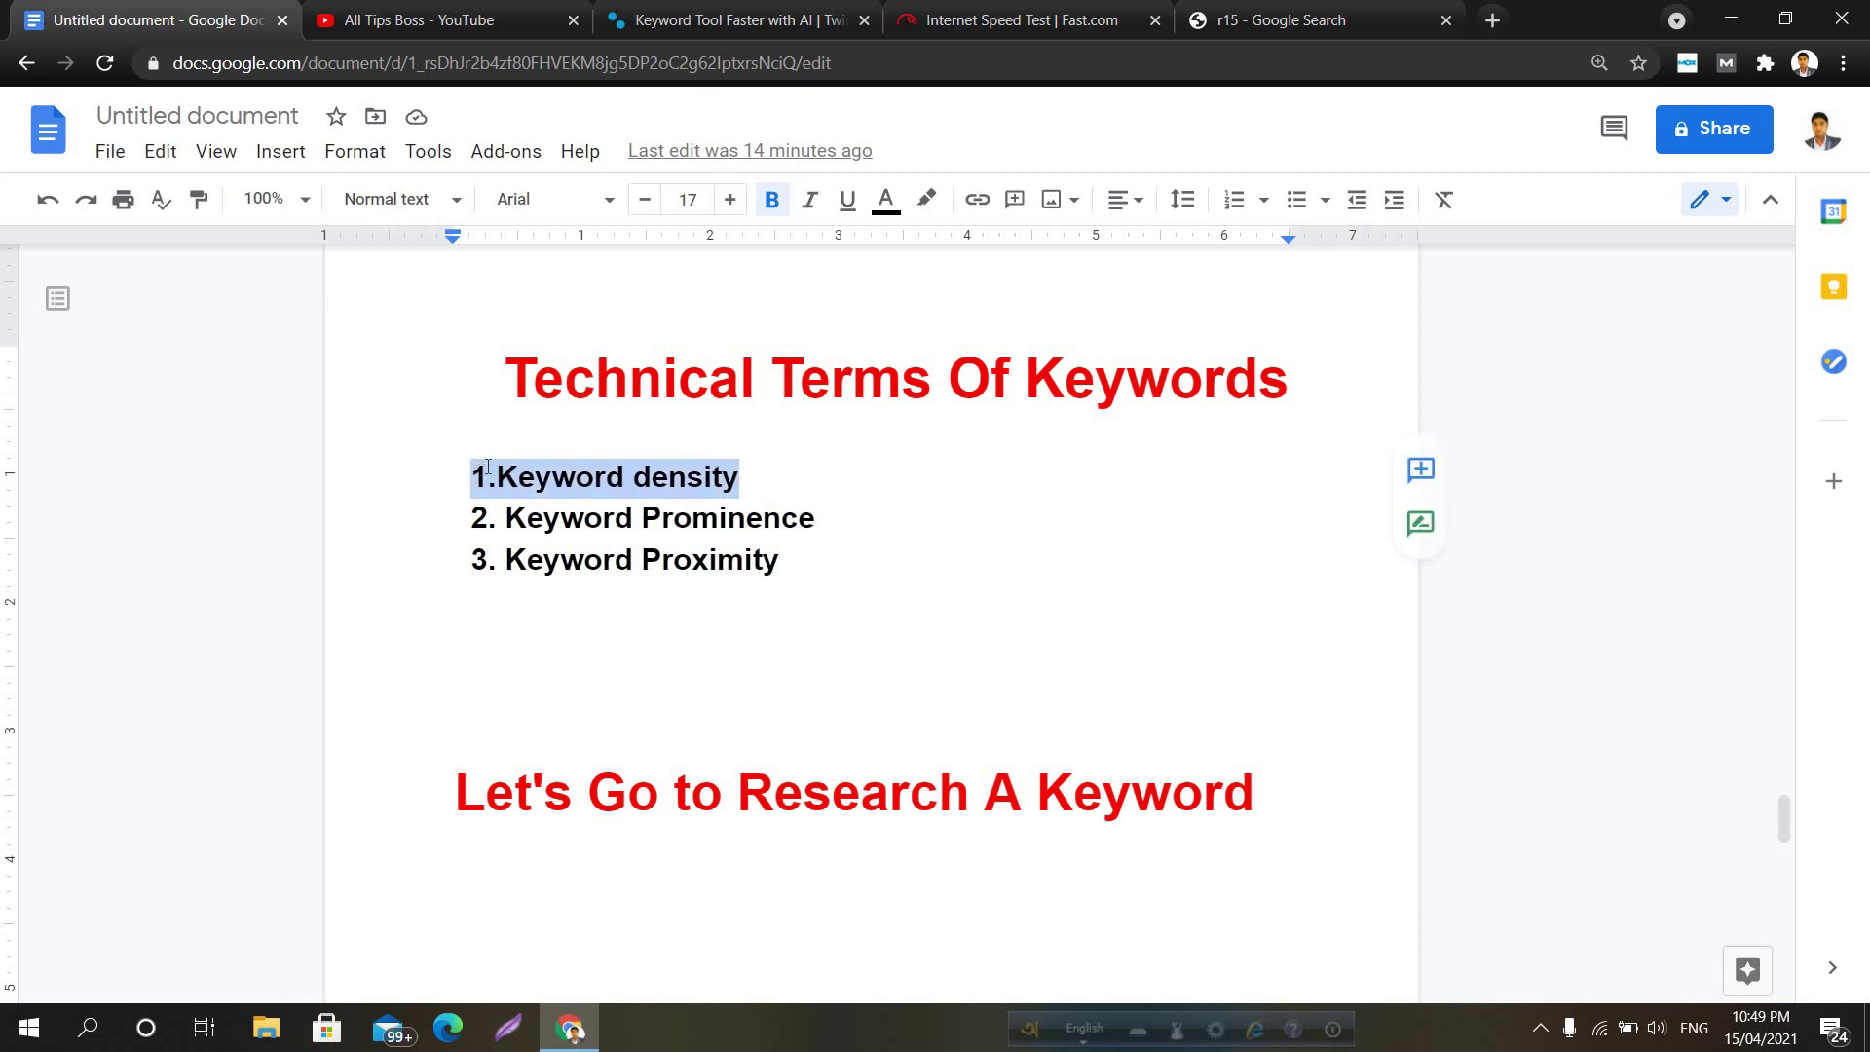
left_click(488, 469)
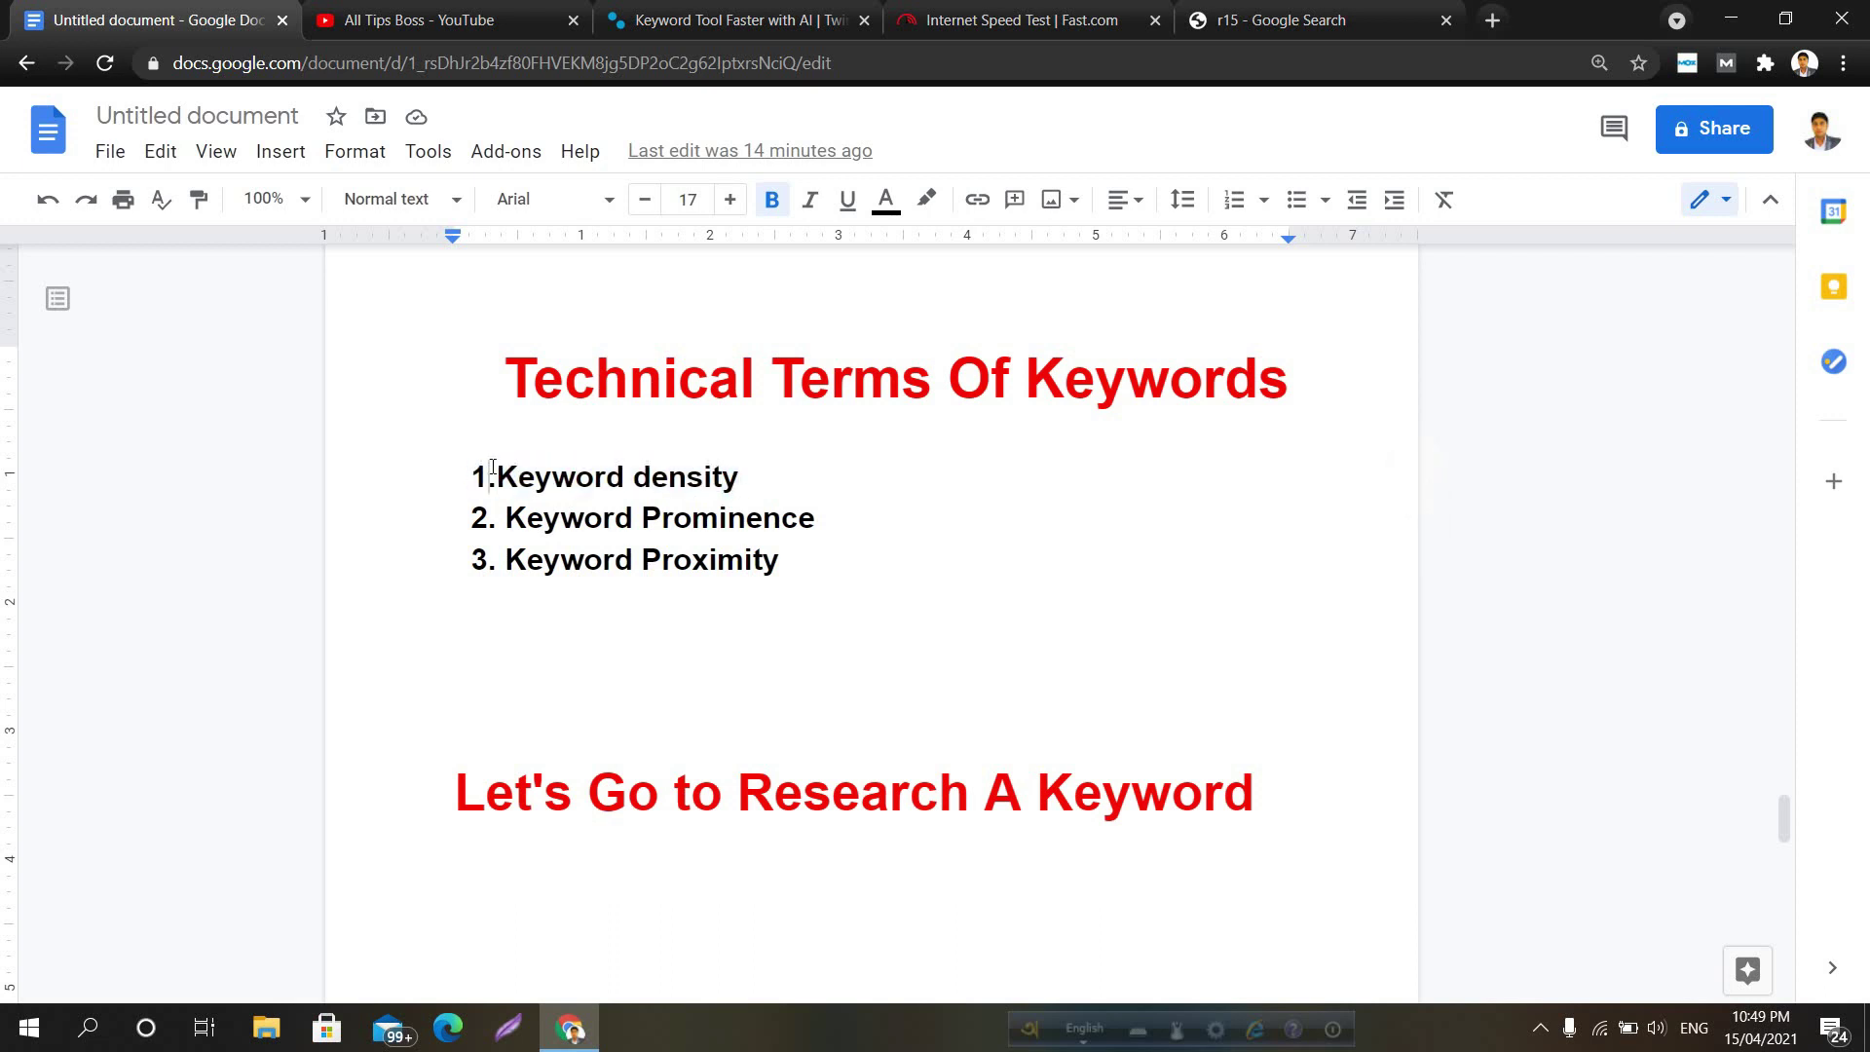
left_click_drag(733, 490, 475, 469)
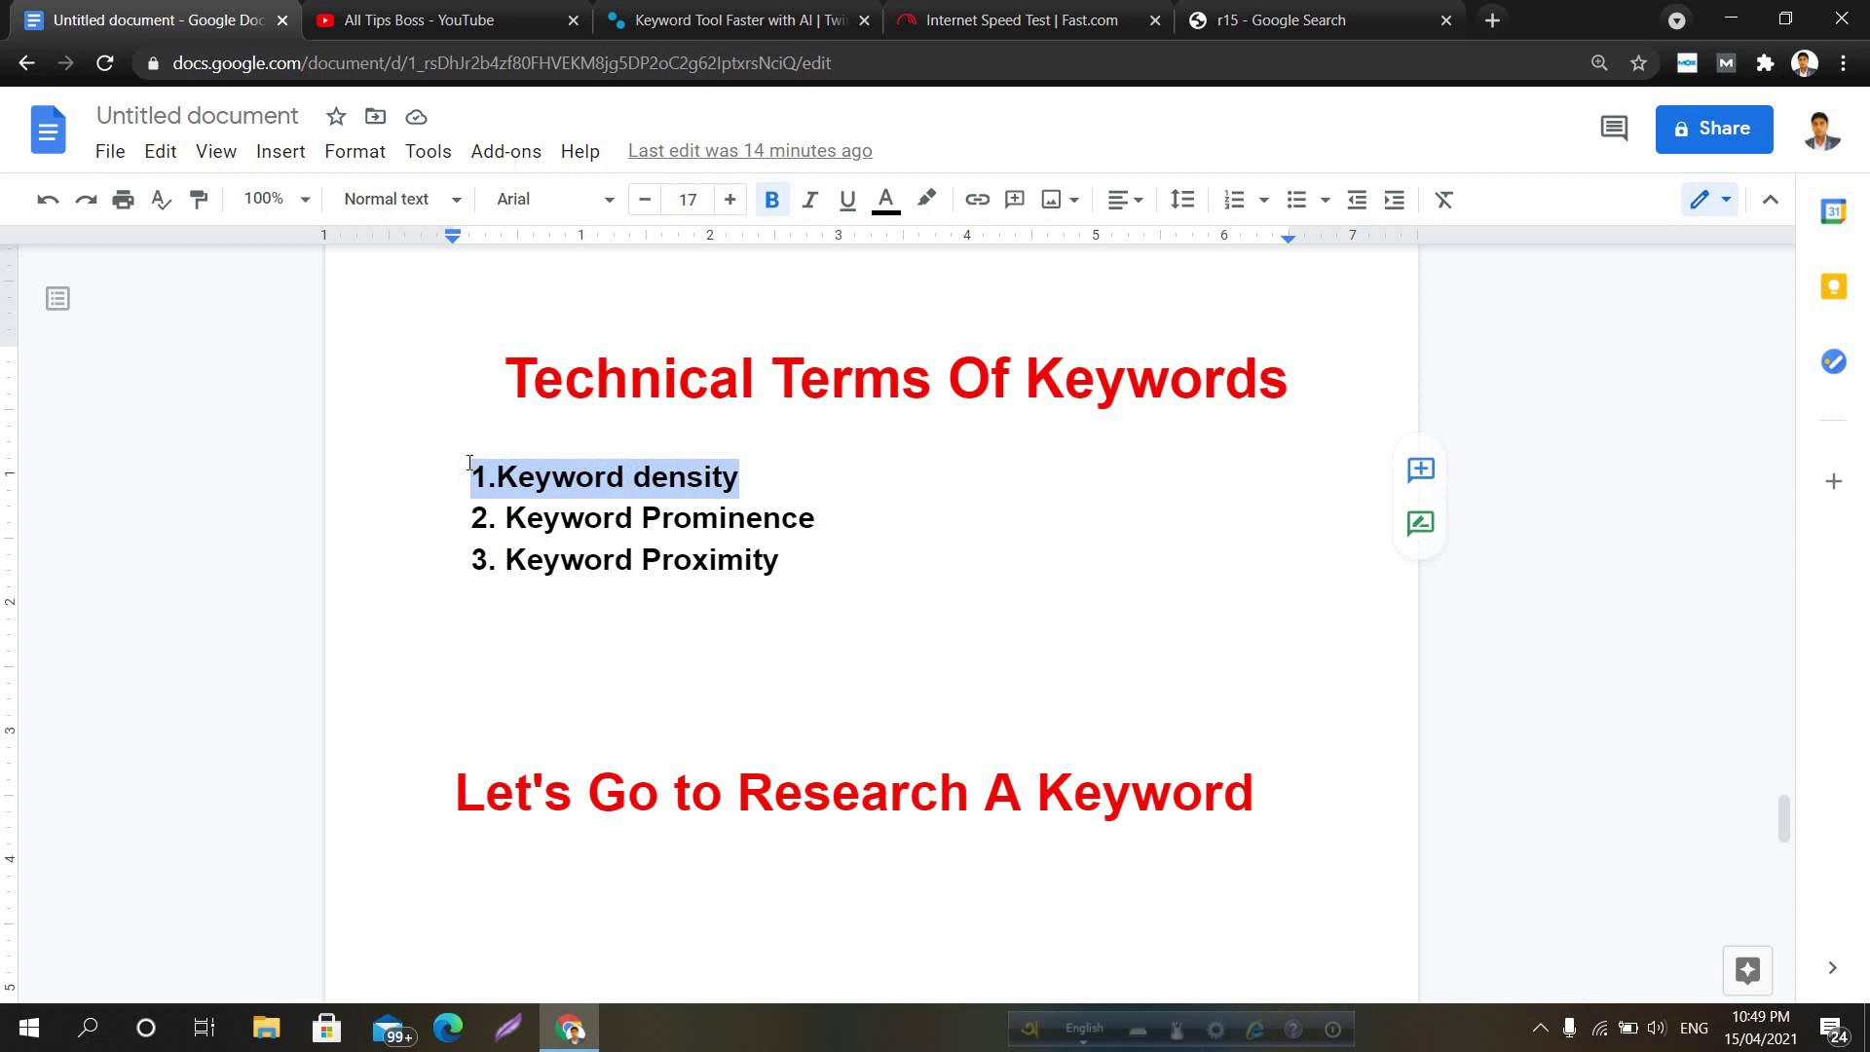
left_click(472, 477)
mouse_move(477, 477)
left_mouse_down()
mouse_move(738, 477)
mouse_move(469, 470)
left_mouse_up()
left_click(464, 467)
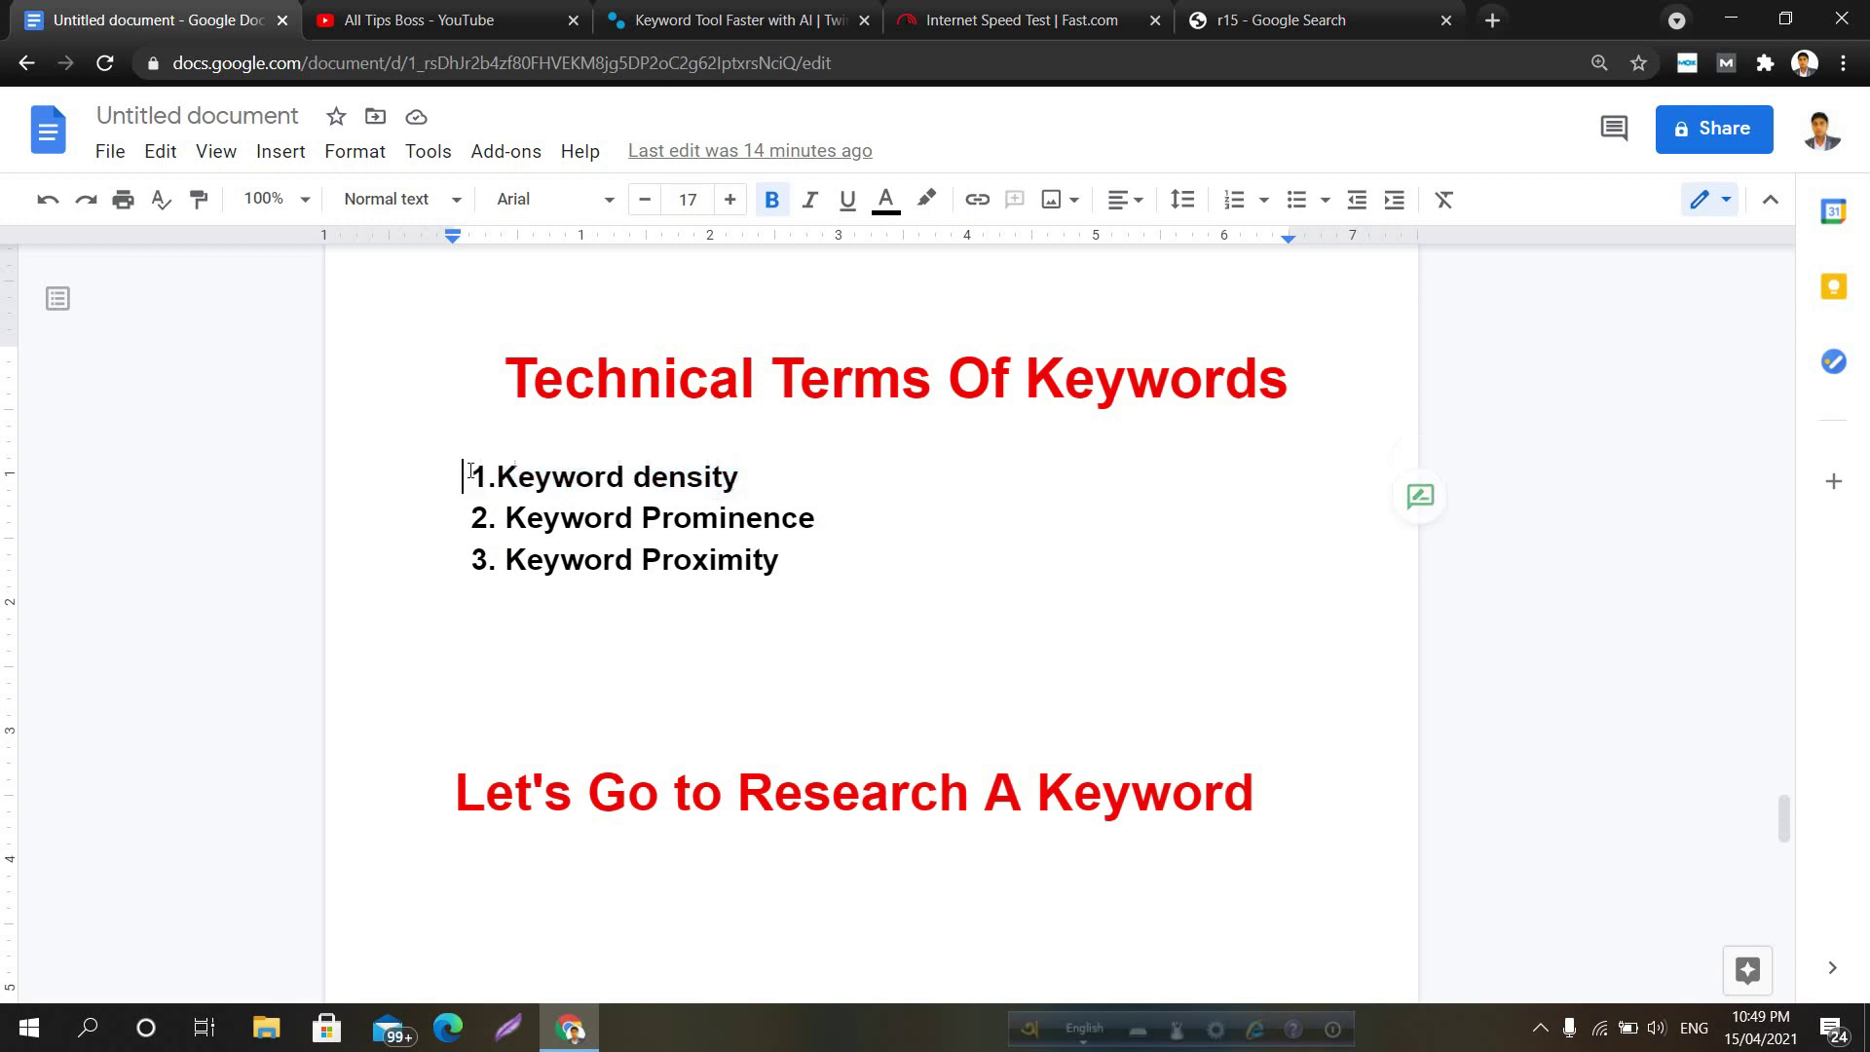
left_click_drag(472, 476, 738, 480)
left_click(747, 476)
mouse_move(748, 476)
left_mouse_down()
mouse_move(472, 475)
mouse_move(768, 484)
left_mouse_up()
left_click(478, 474)
left_click(766, 486)
left_click_drag(757, 485, 475, 479)
left_click(479, 480)
left_click(766, 478)
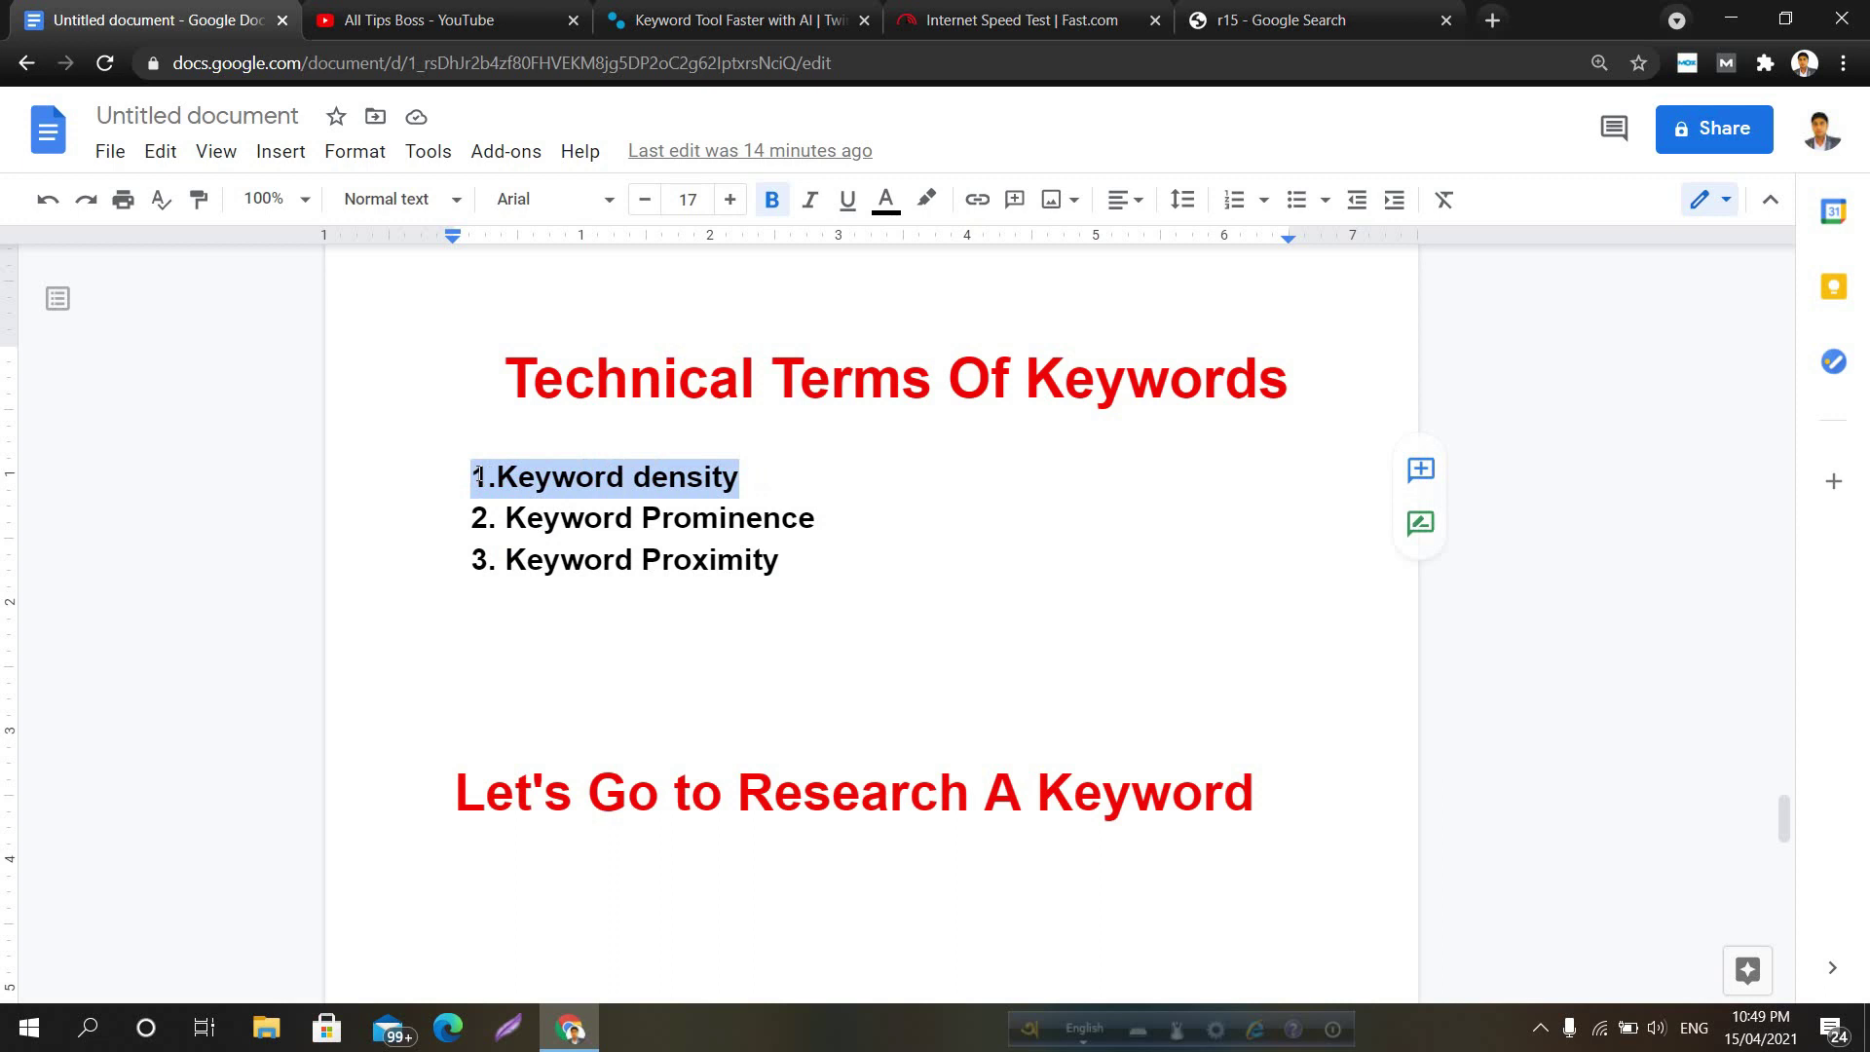
left_click(478, 477)
left_click(498, 475)
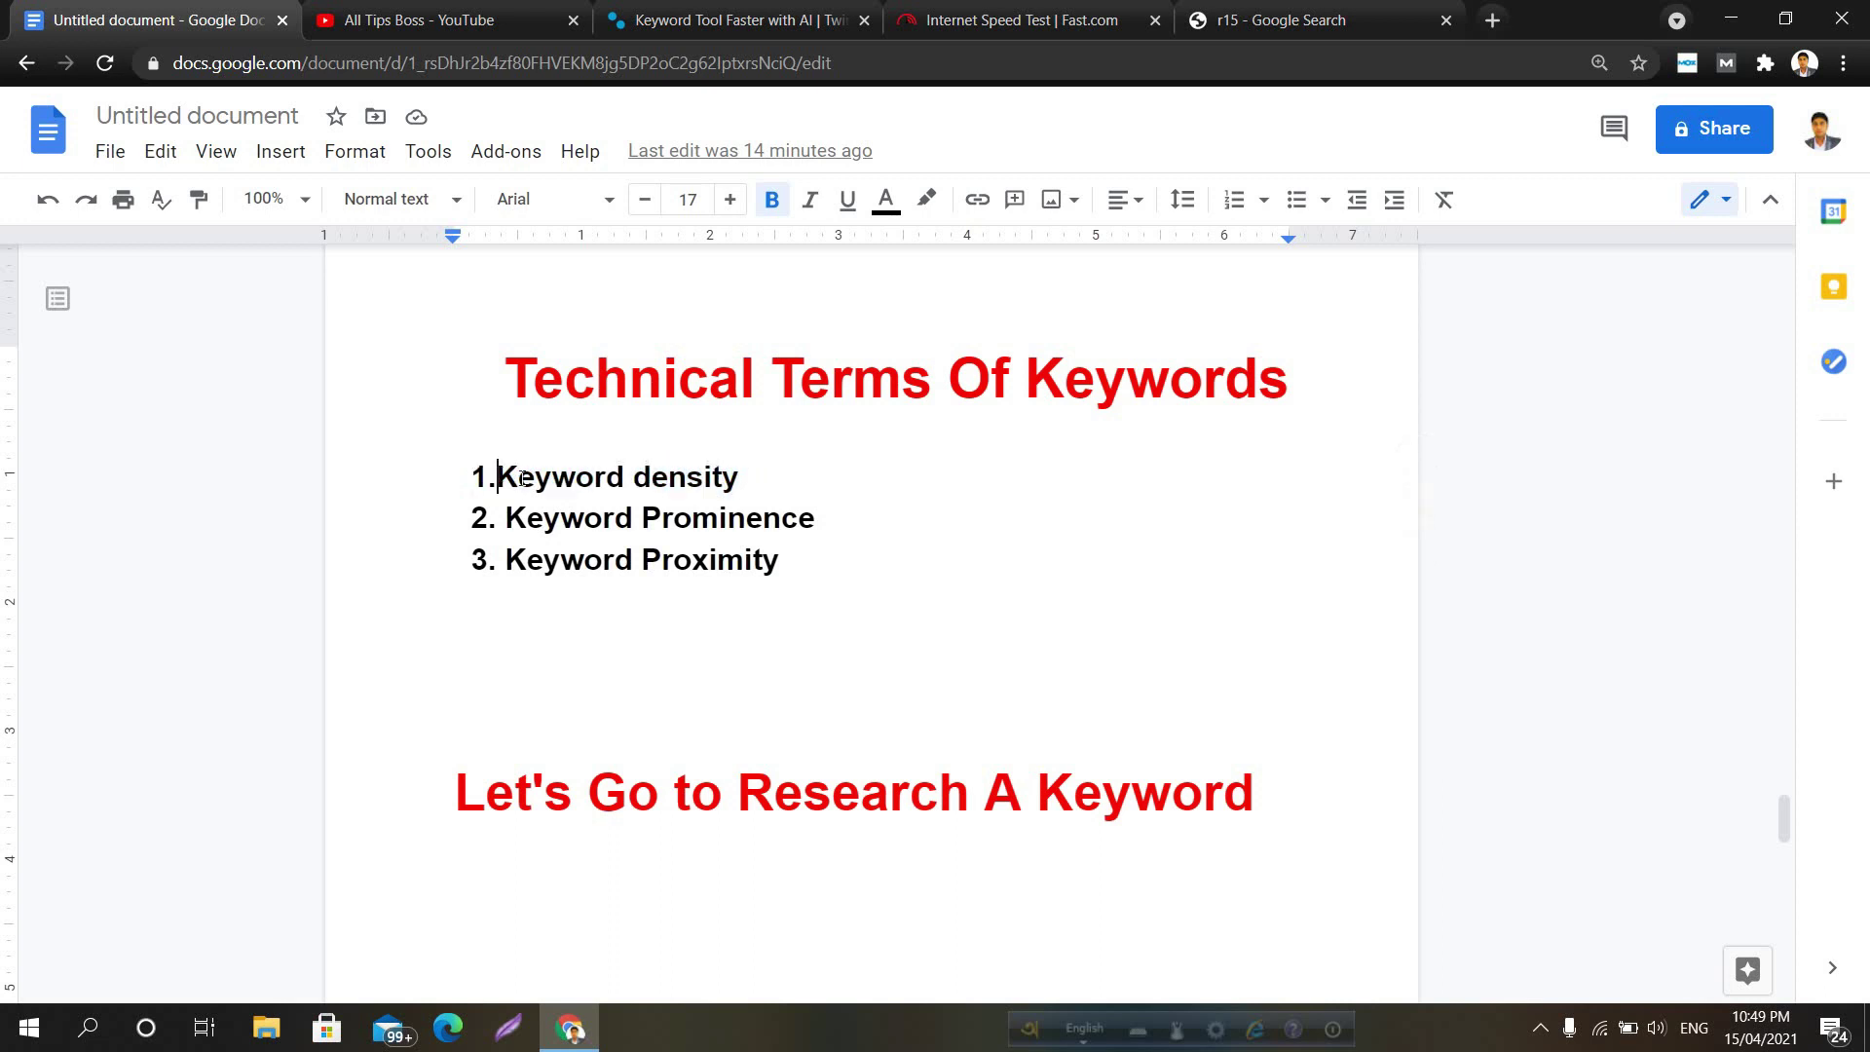
left_click_drag(479, 477, 769, 477)
left_click(773, 478)
left_click_drag(770, 477, 492, 481)
left_click(492, 481)
left_click_drag(476, 477, 746, 478)
left_click(751, 478)
left_click(470, 477)
left_click(740, 477)
left_click(472, 476)
left_click(750, 477)
left_click_drag(491, 476, 734, 476)
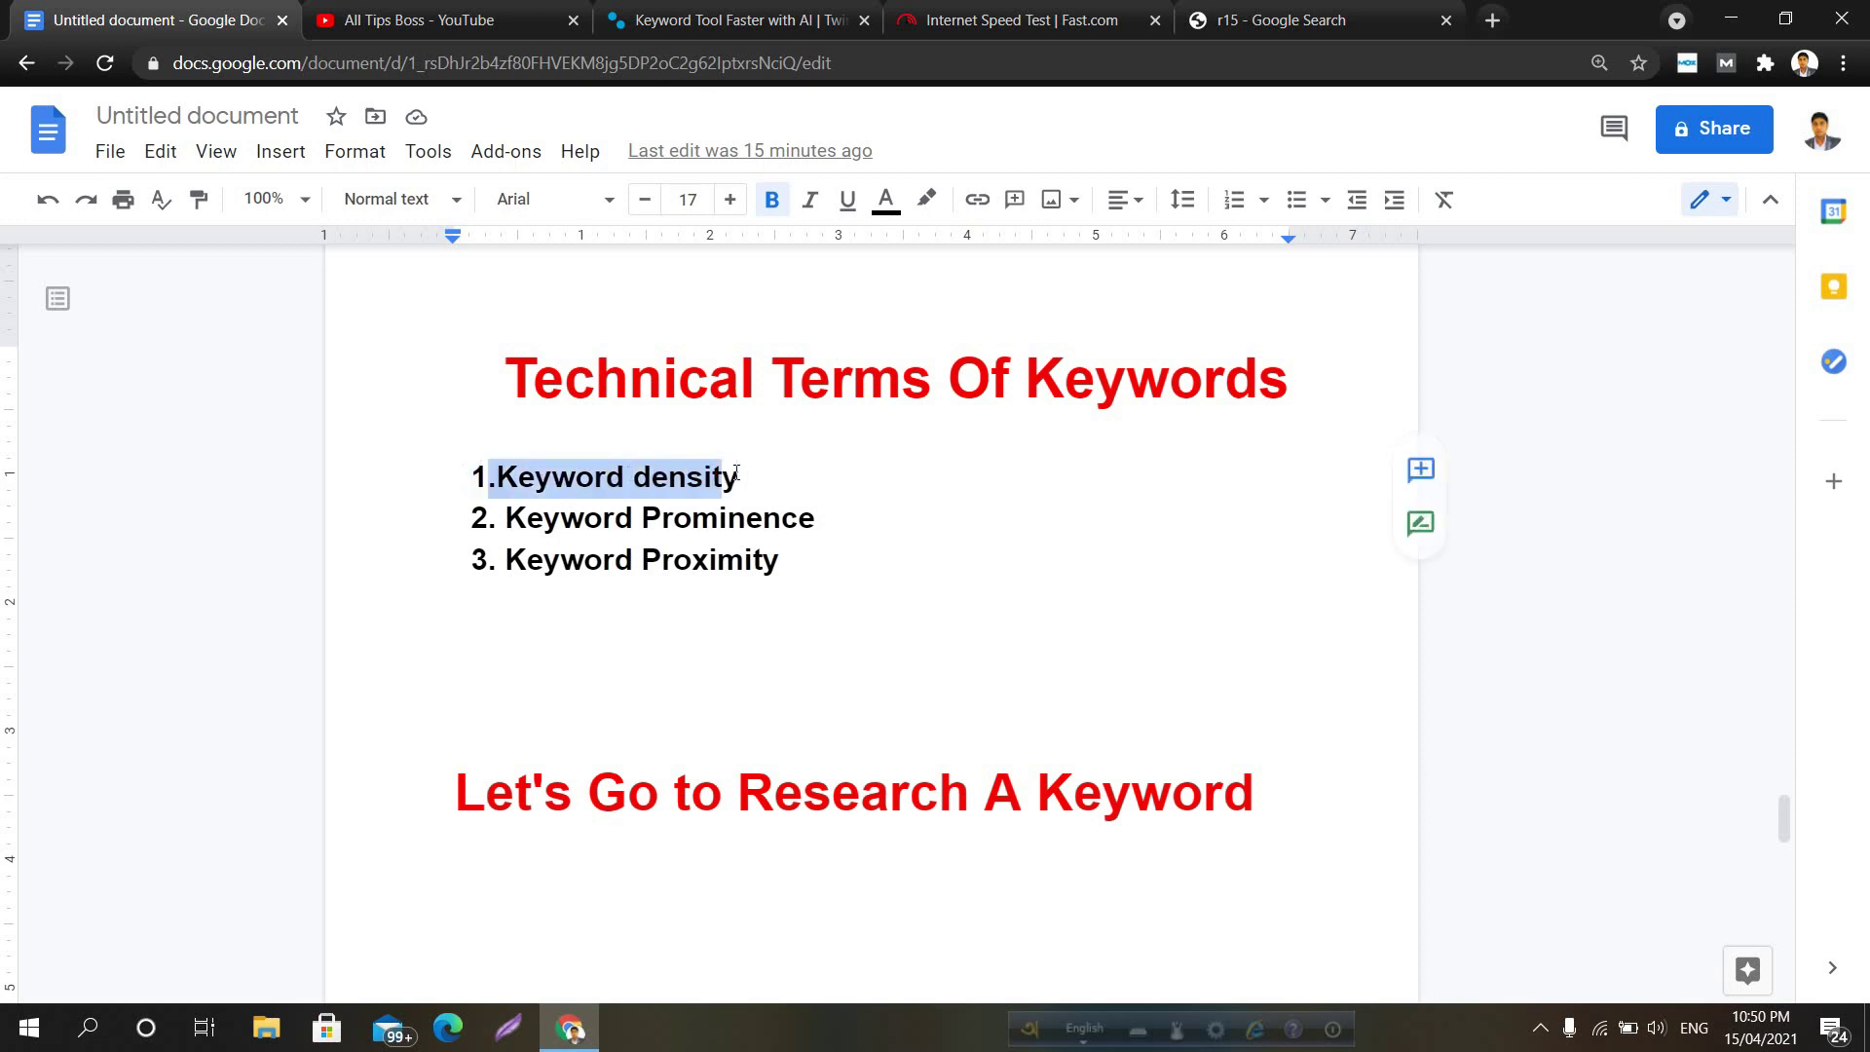
left_click(746, 477)
Study the Keyword Prominence item in the technical terms list, highlighting it repeatedly
left_click_drag(496, 518, 820, 524)
left_click(820, 524)
triple_click(820, 524)
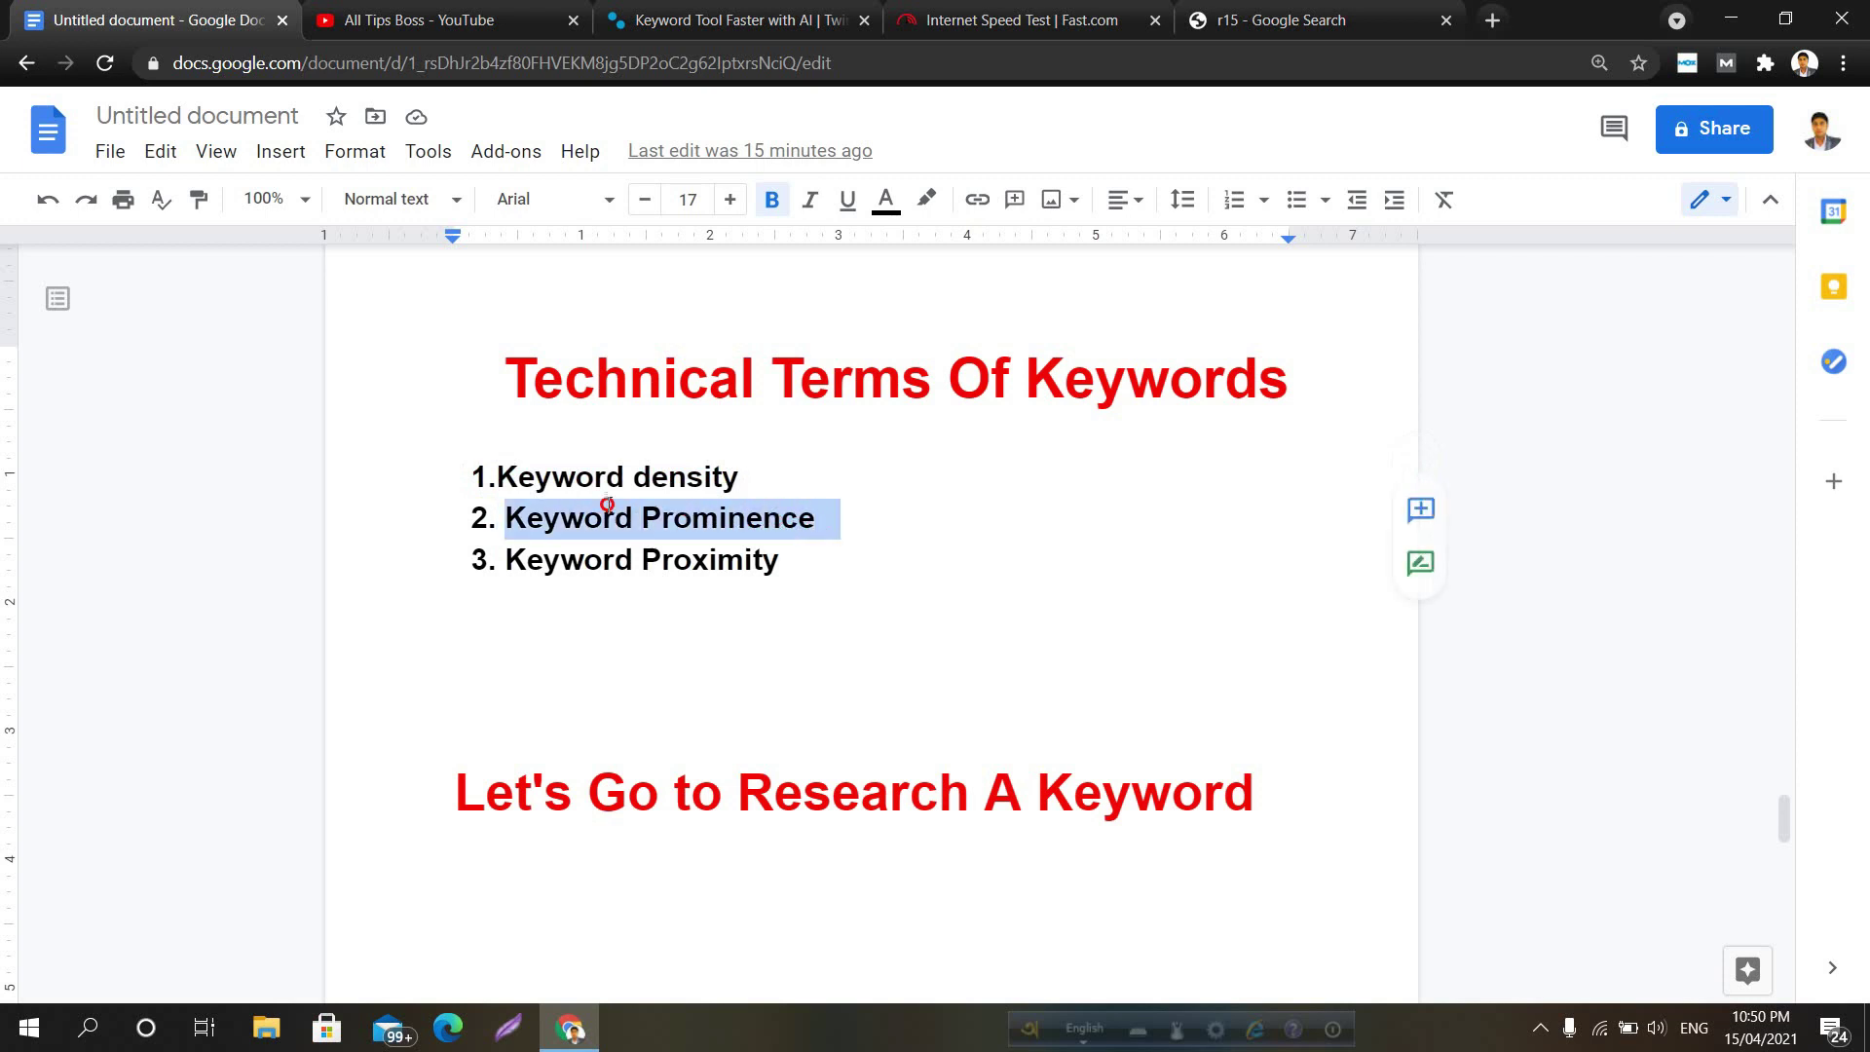
left_click(828, 521)
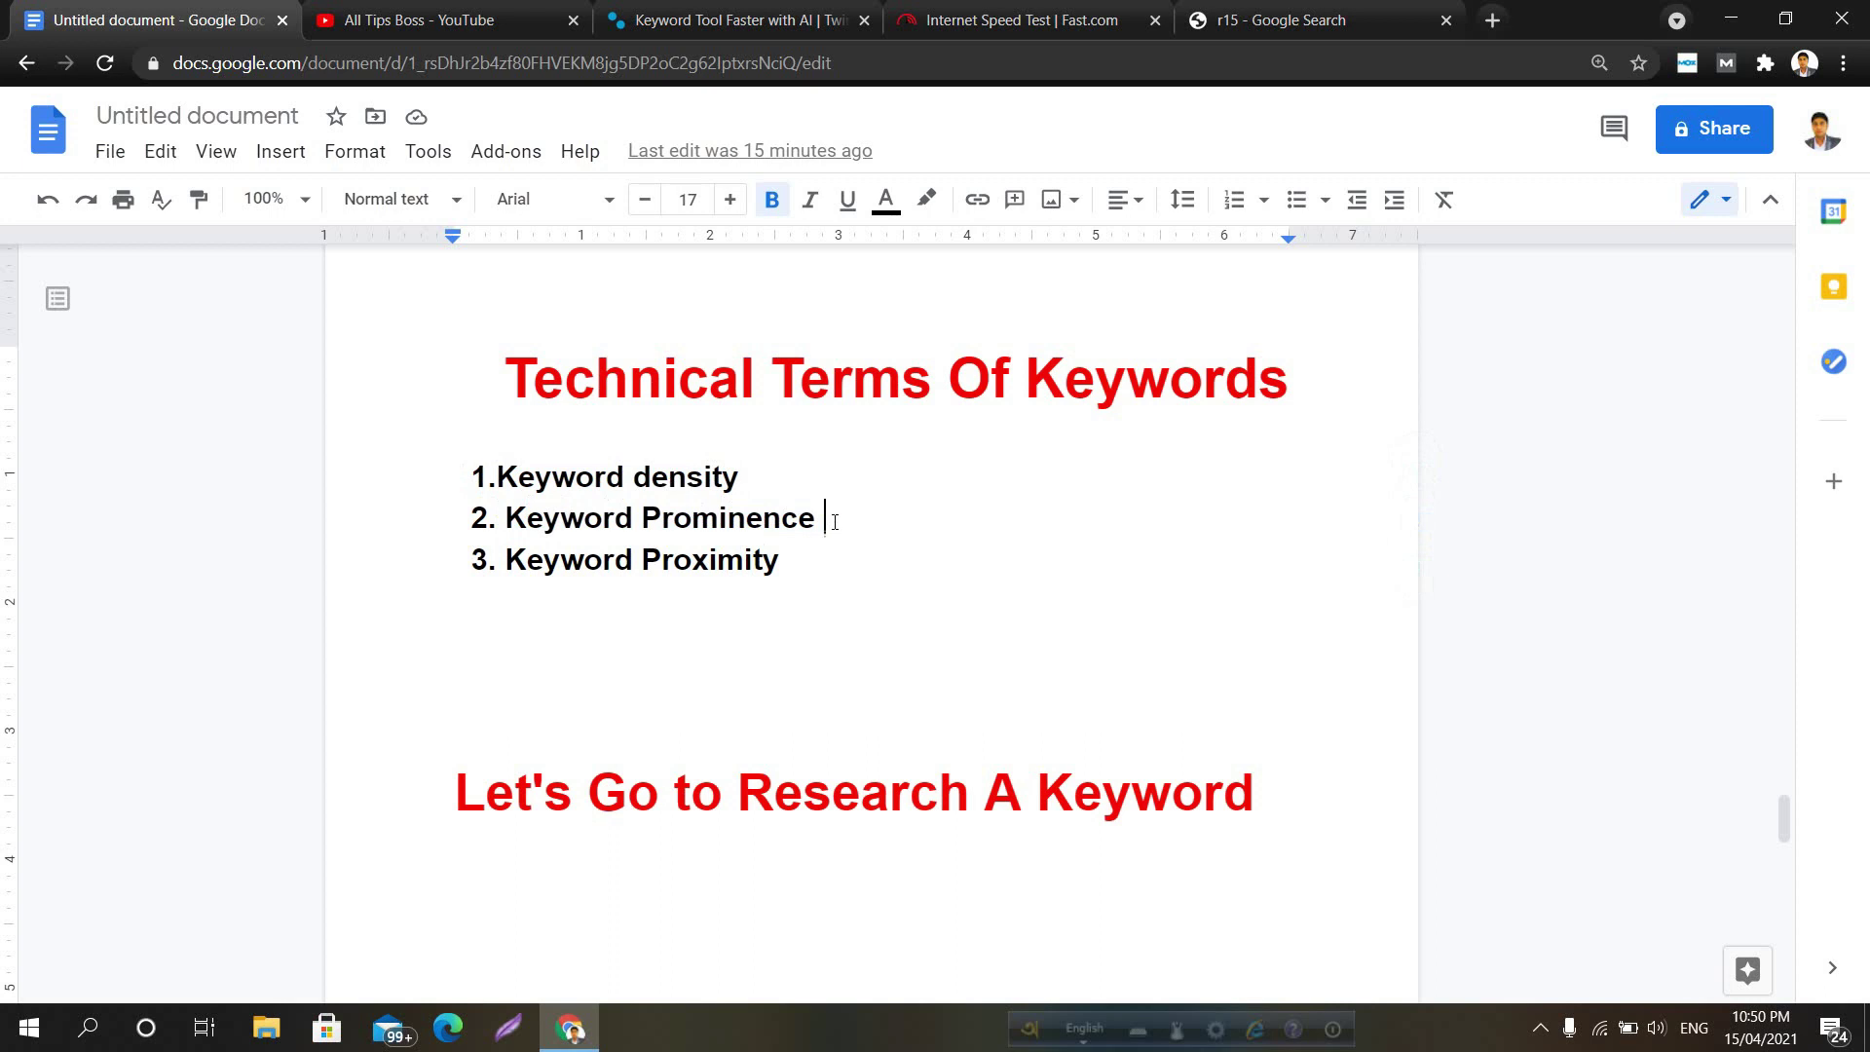
scroll(835, 522, "down", 2)
scroll(835, 522, "up", 2)
left_click_drag(650, 526, 472, 517)
left_click(471, 517)
left_click(826, 551, "shift")
left_click(827, 521)
left_click_drag(826, 521, 431, 510)
left_click(527, 517)
Go to the "Let's Go to Research A Keyword" section and place the cursor in the blank area beneath it
scroll(738, 609, "down", 2)
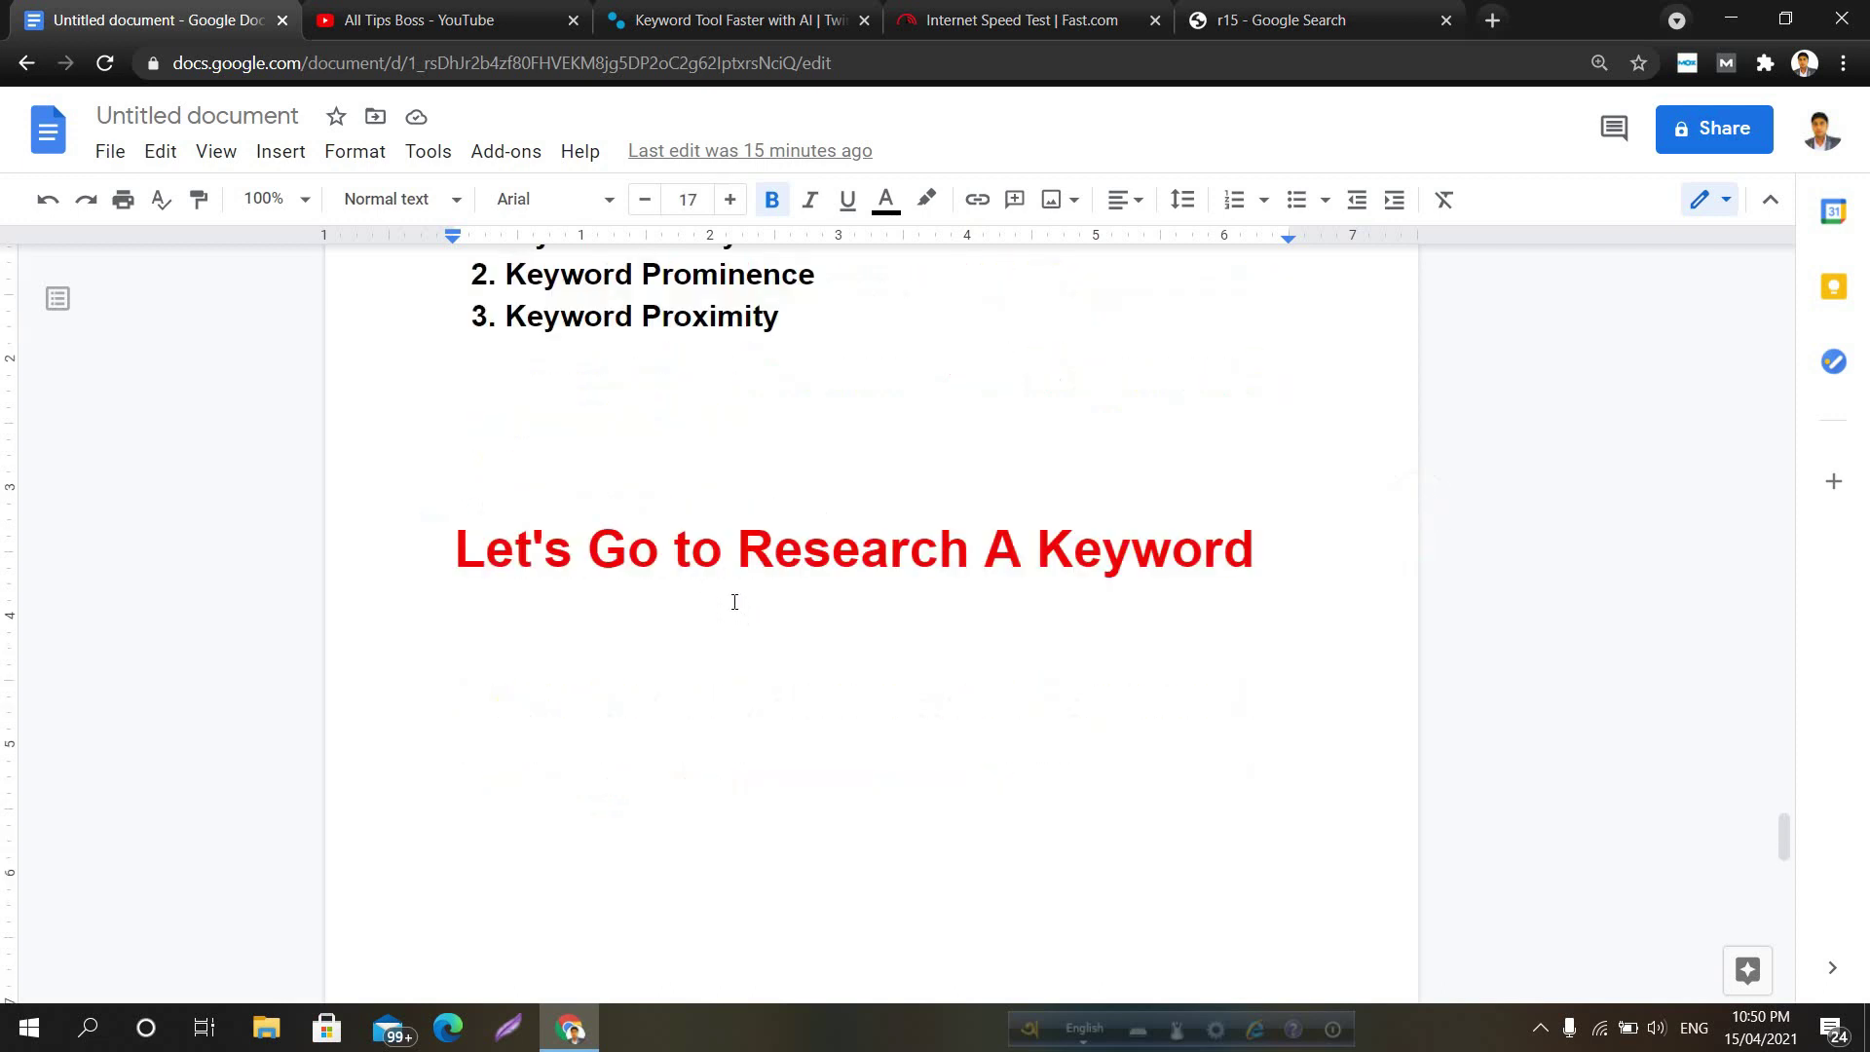
scroll(735, 597, "up", 2)
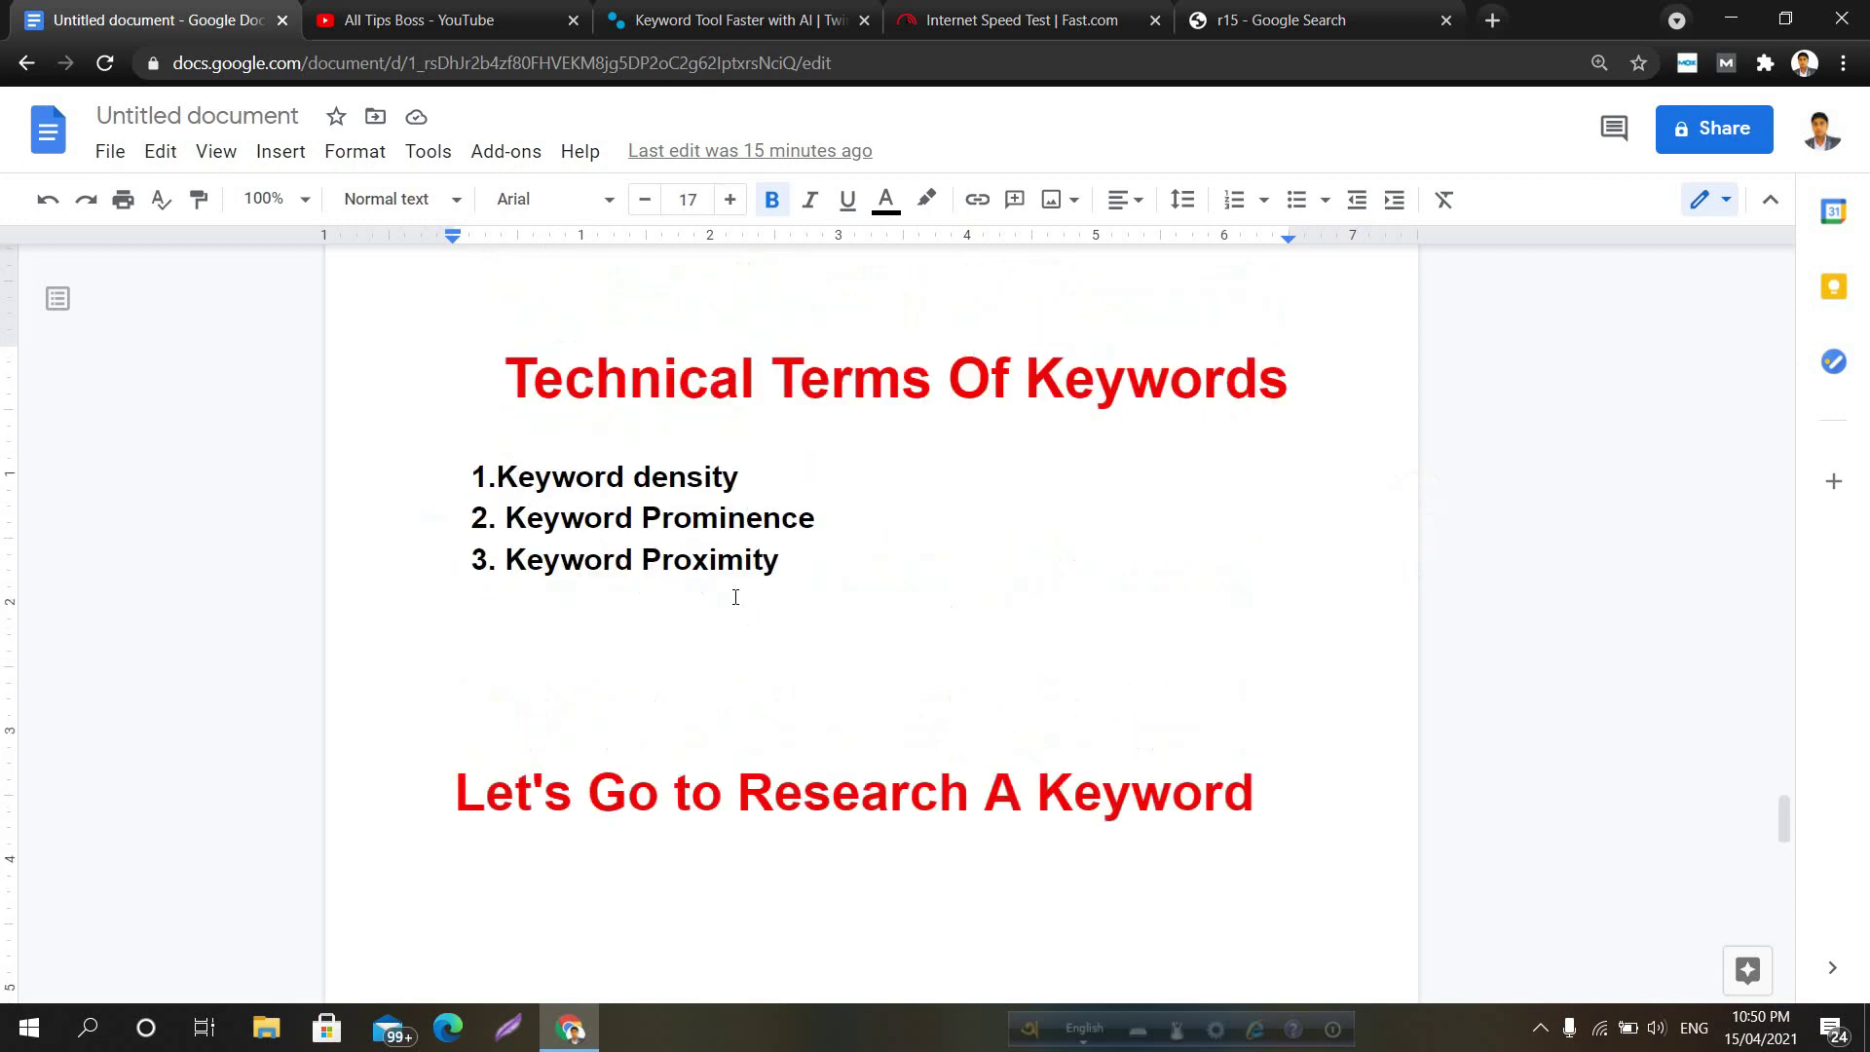
scroll(735, 597, "down", 5)
left_click(579, 567)
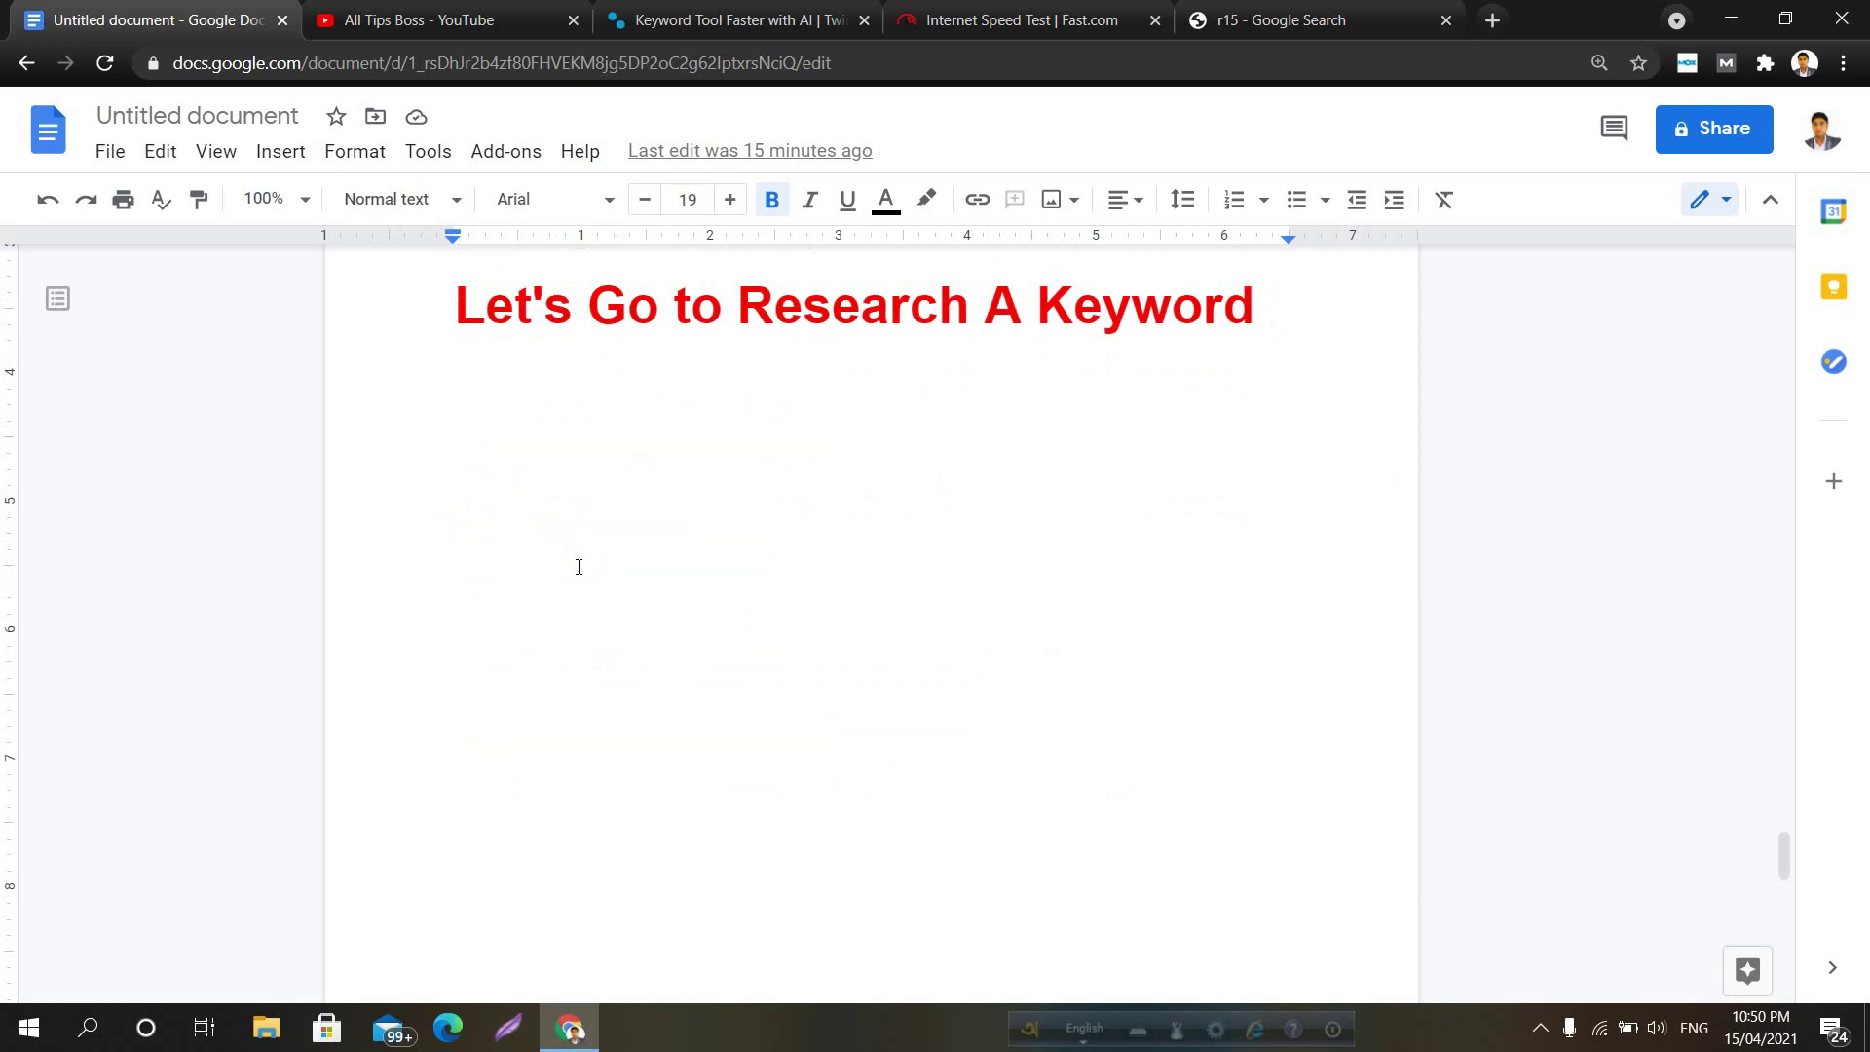
Write the HTML bold tag pair <b></b> in the blank area beneath the "Let's Go to Research A Keyword" heading
type("<>")
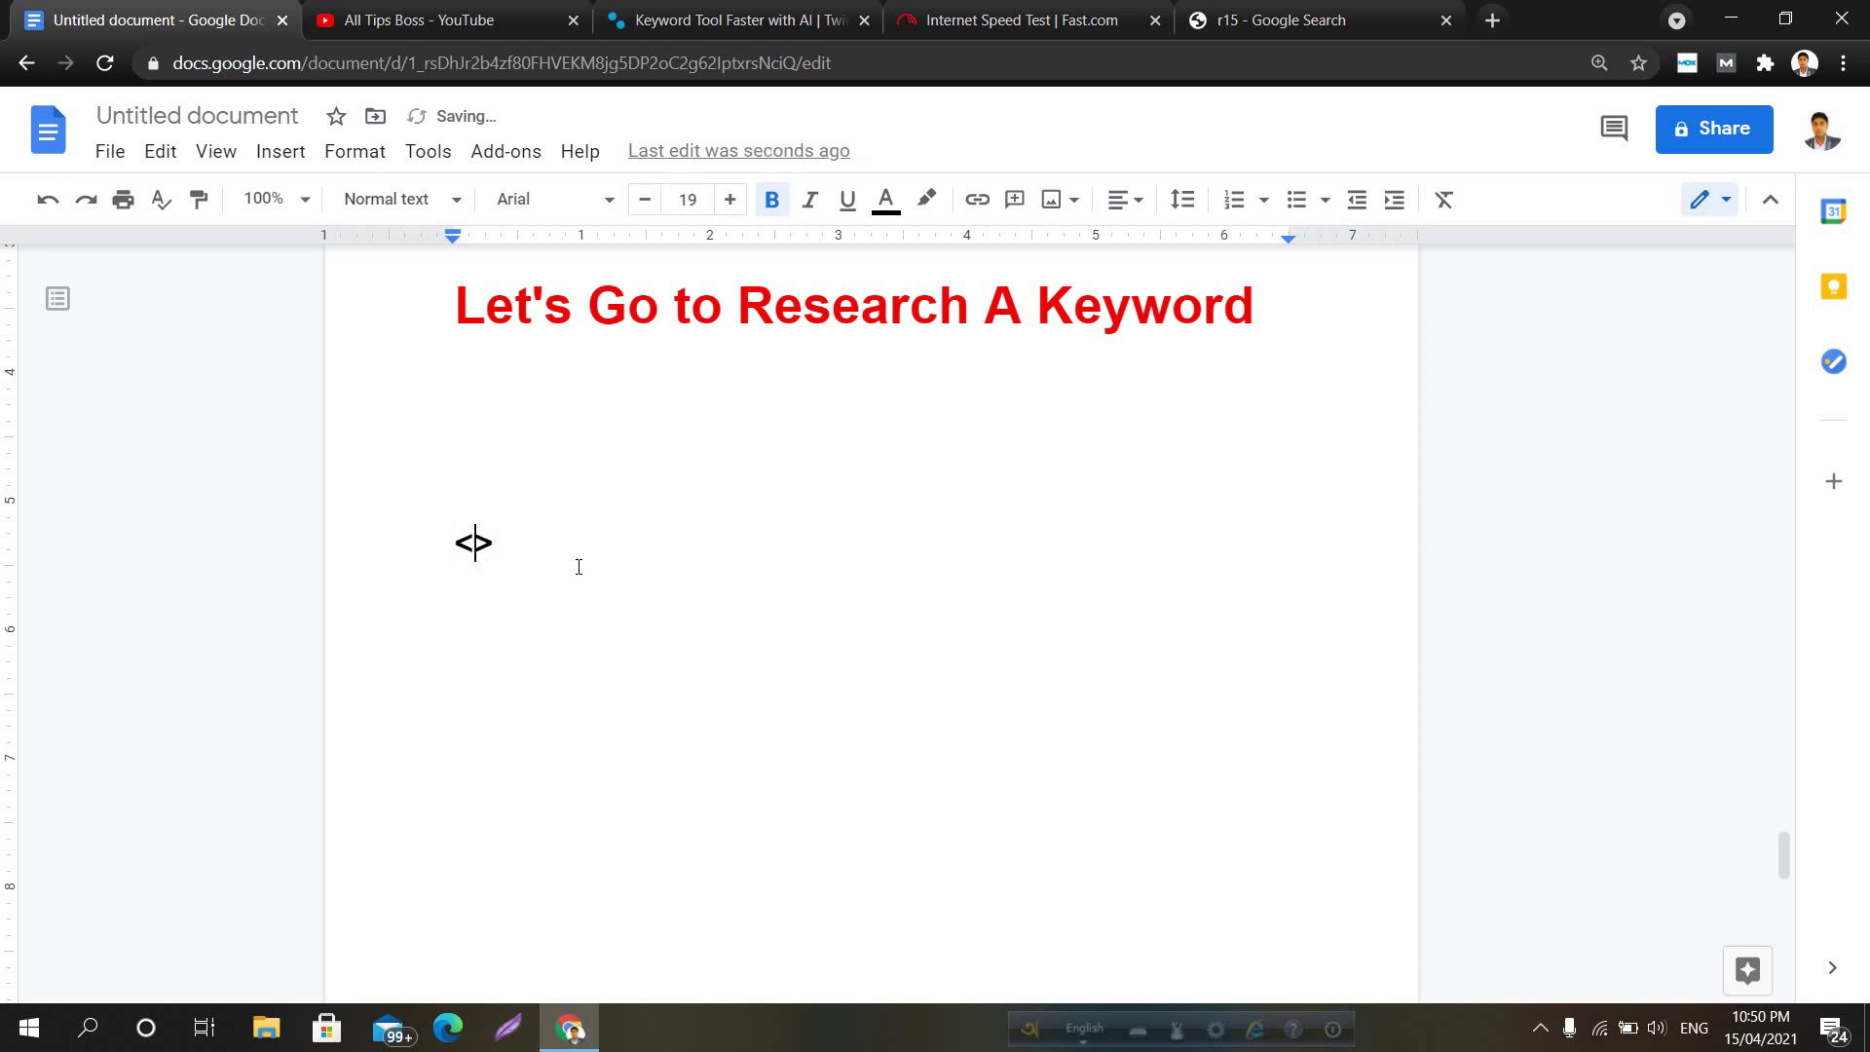
type("b")
key("Right")
type("<>")
key("Left")
type("/b")
left_click_drag(458, 542, 605, 539)
Add the tag pair <strong></stong> after the bold tags on the same line
left_click(607, 541)
type("<>")
key("Left")
type("sr")
key("BackSpace")
type("trong")
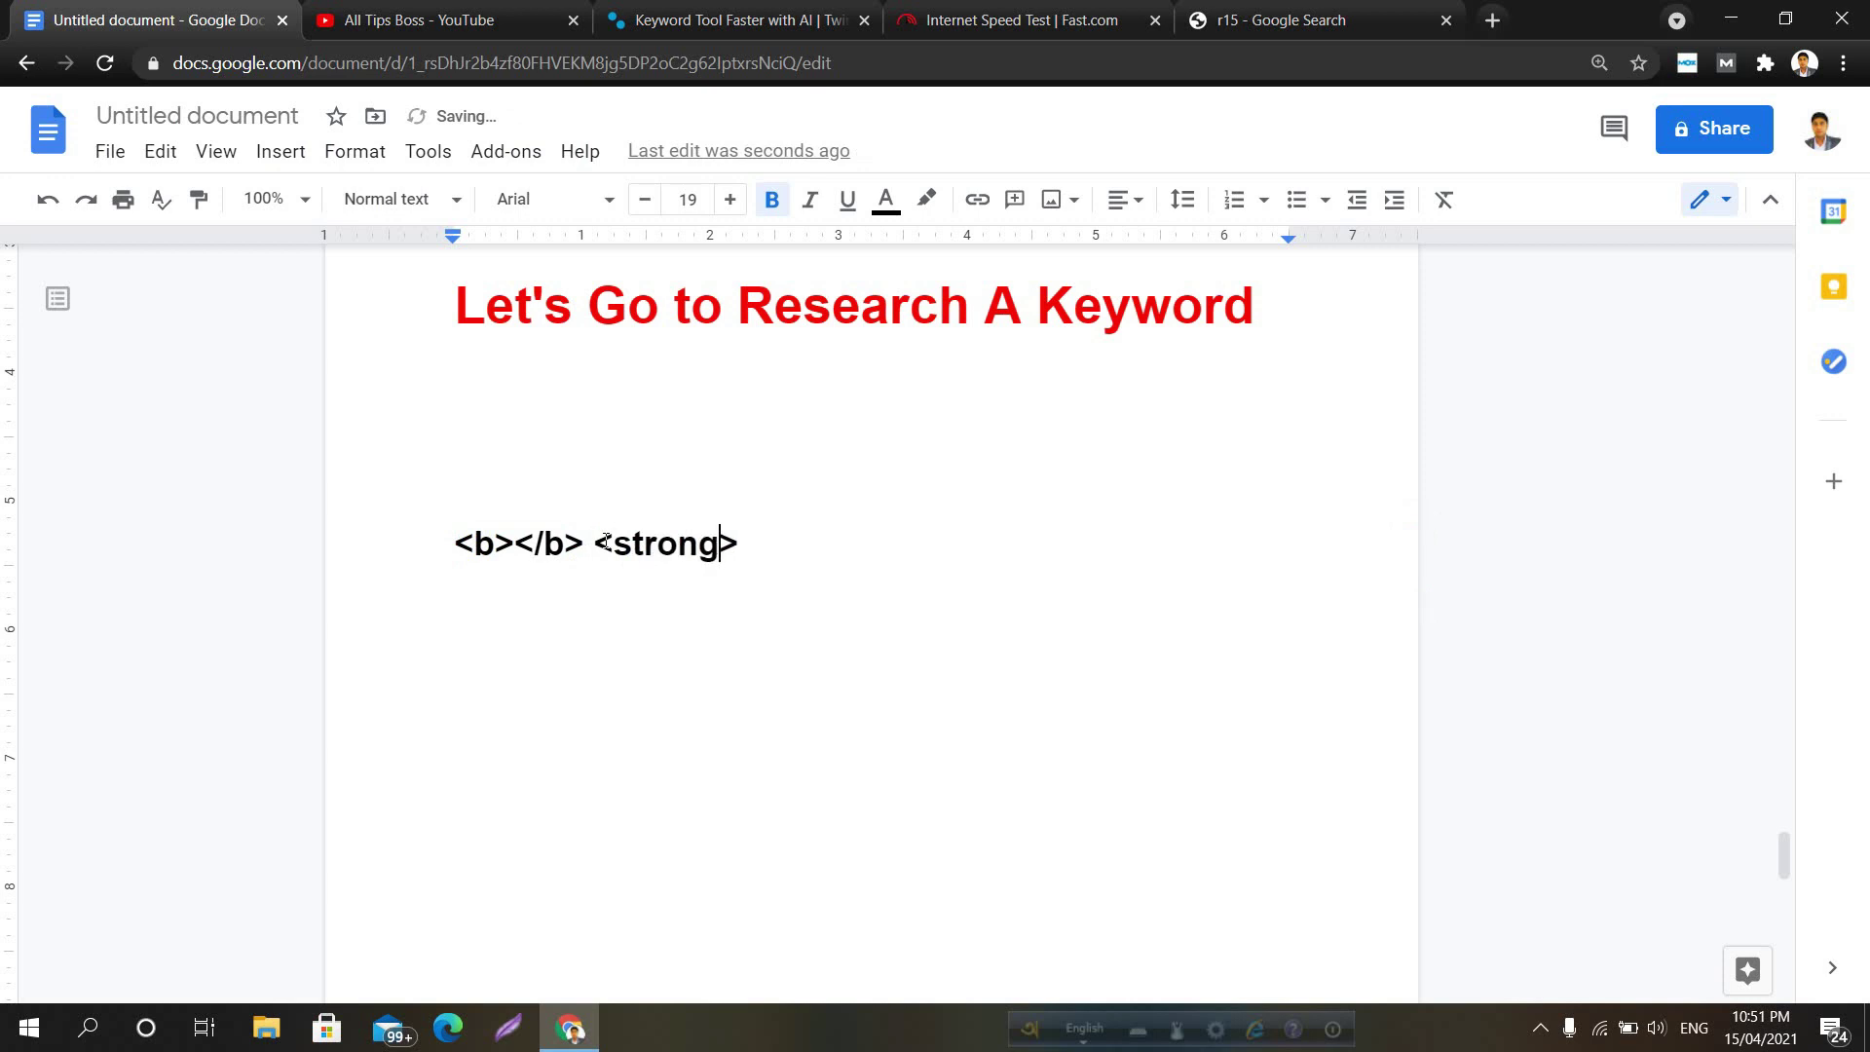
type("<>/stong>")
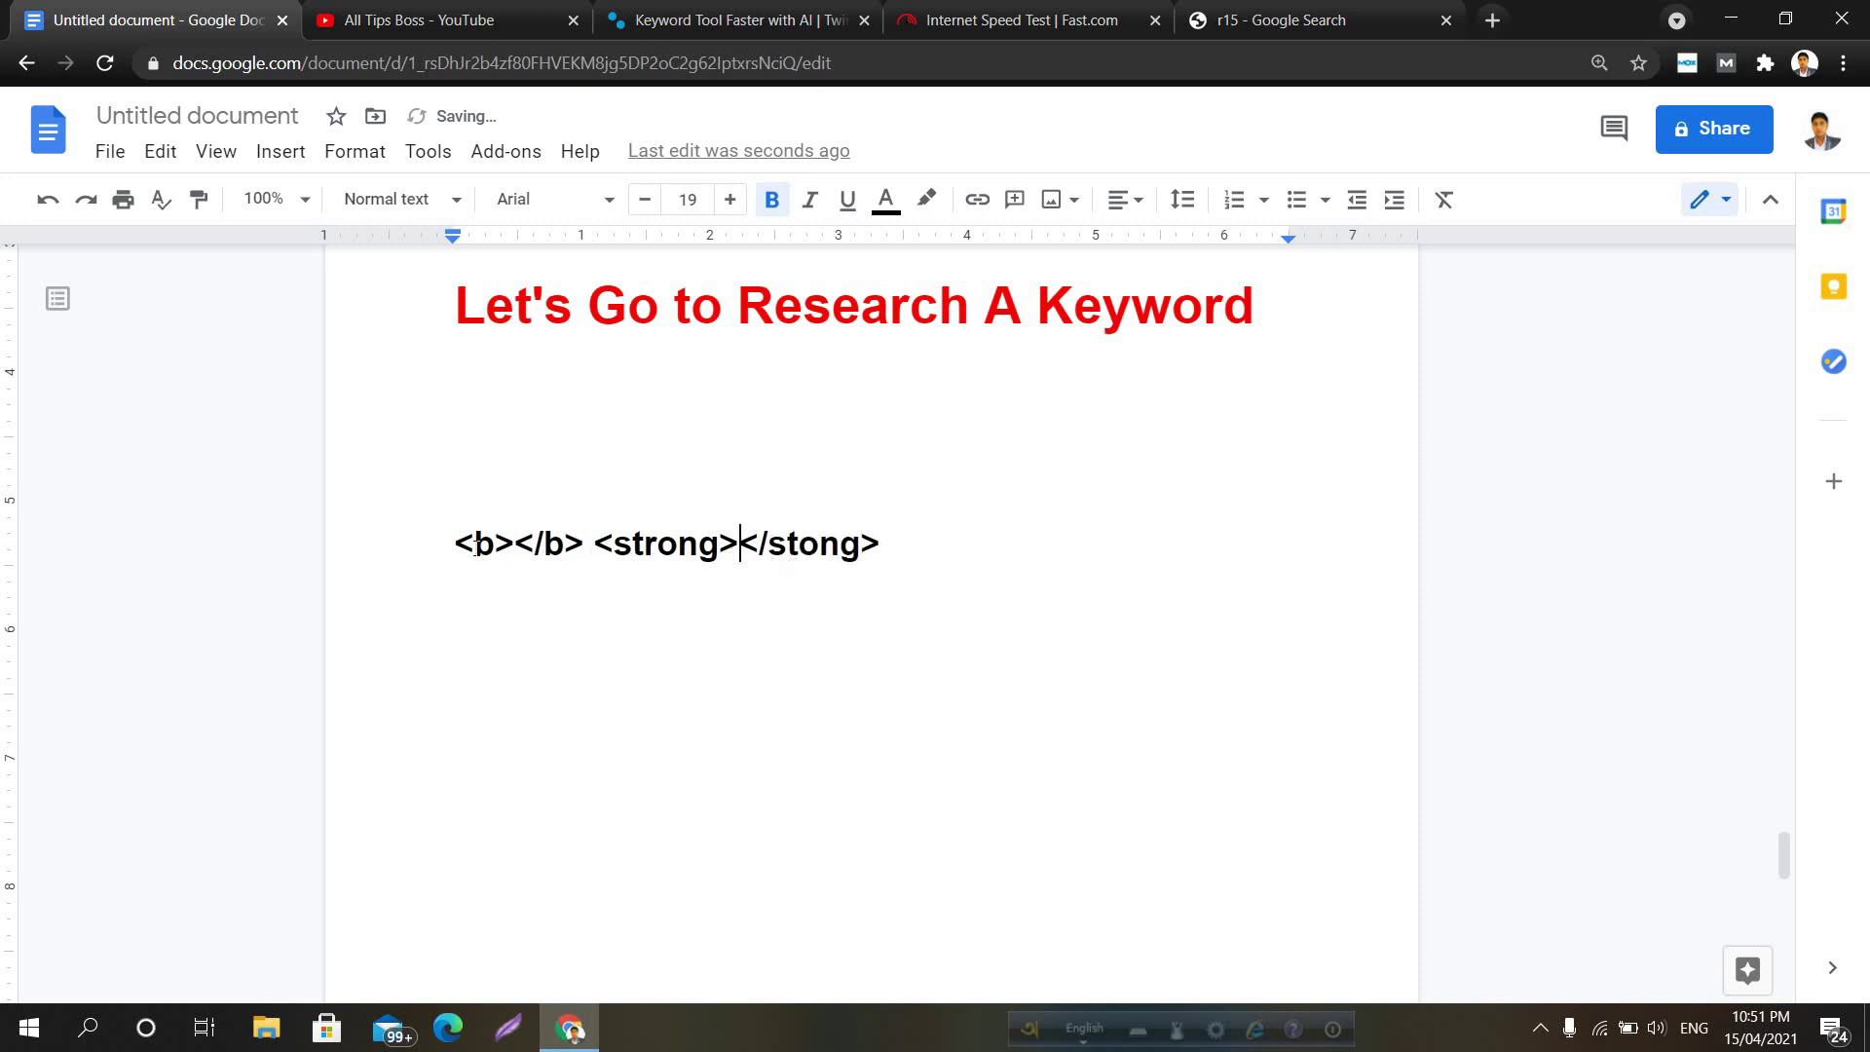
Highlight the example tags, add h1 at the end of their line and remove it again
mouse_move(455, 544)
left_mouse_down()
mouse_move(889, 543)
mouse_move(453, 542)
left_mouse_up()
scroll(470, 542, "up", 3)
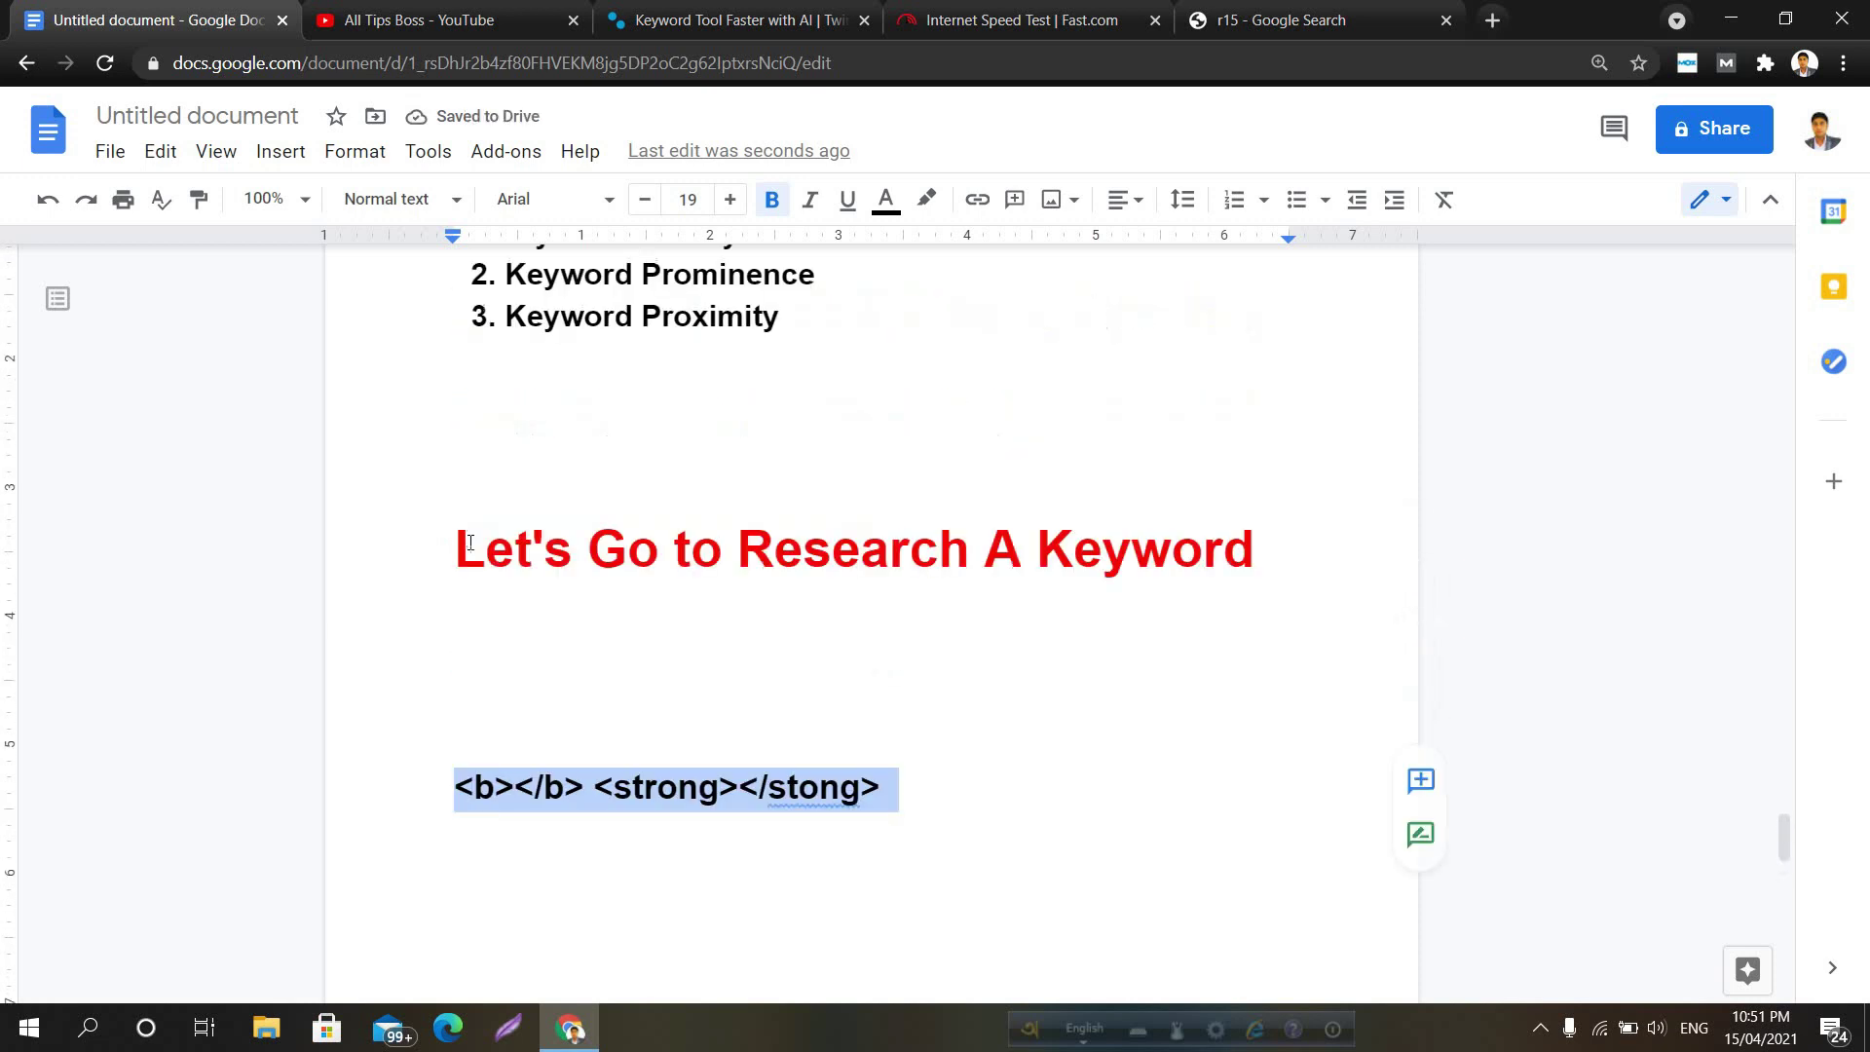
scroll(471, 542, "up", 1)
scroll(835, 776, "down", 2)
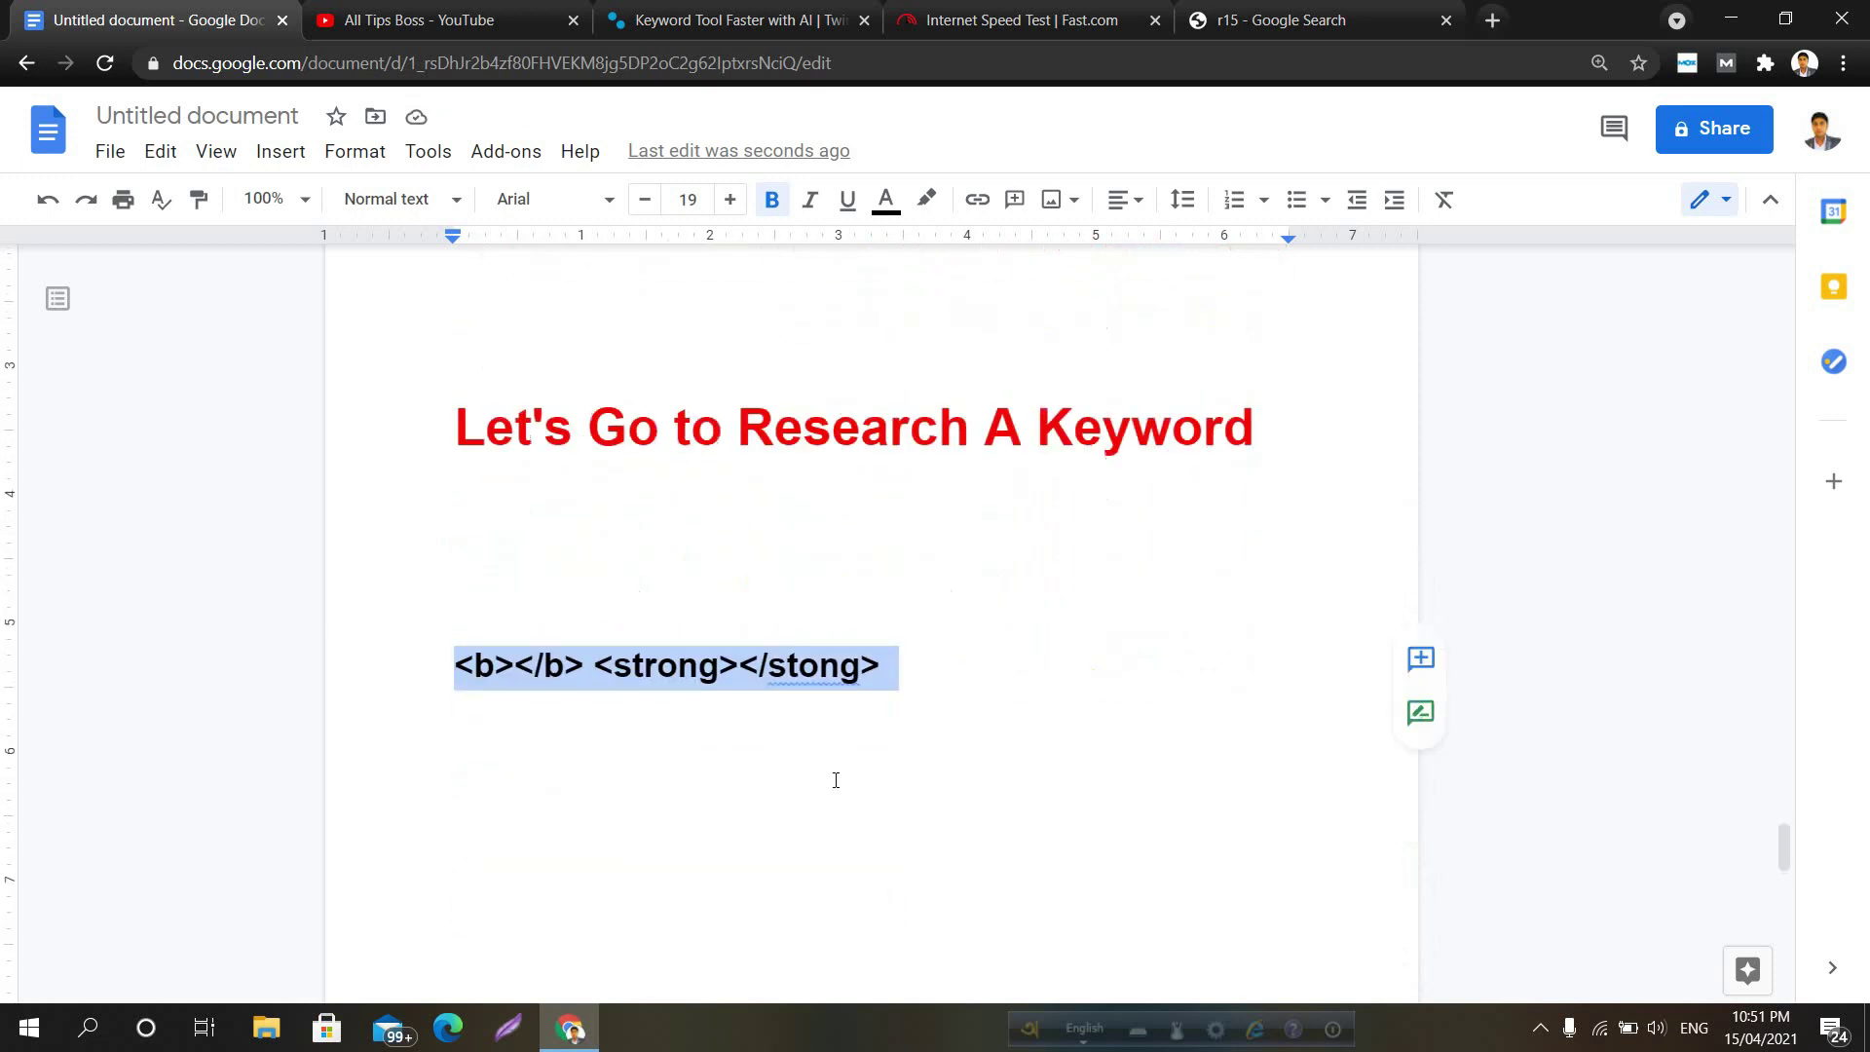
left_click(947, 680)
type("h1")
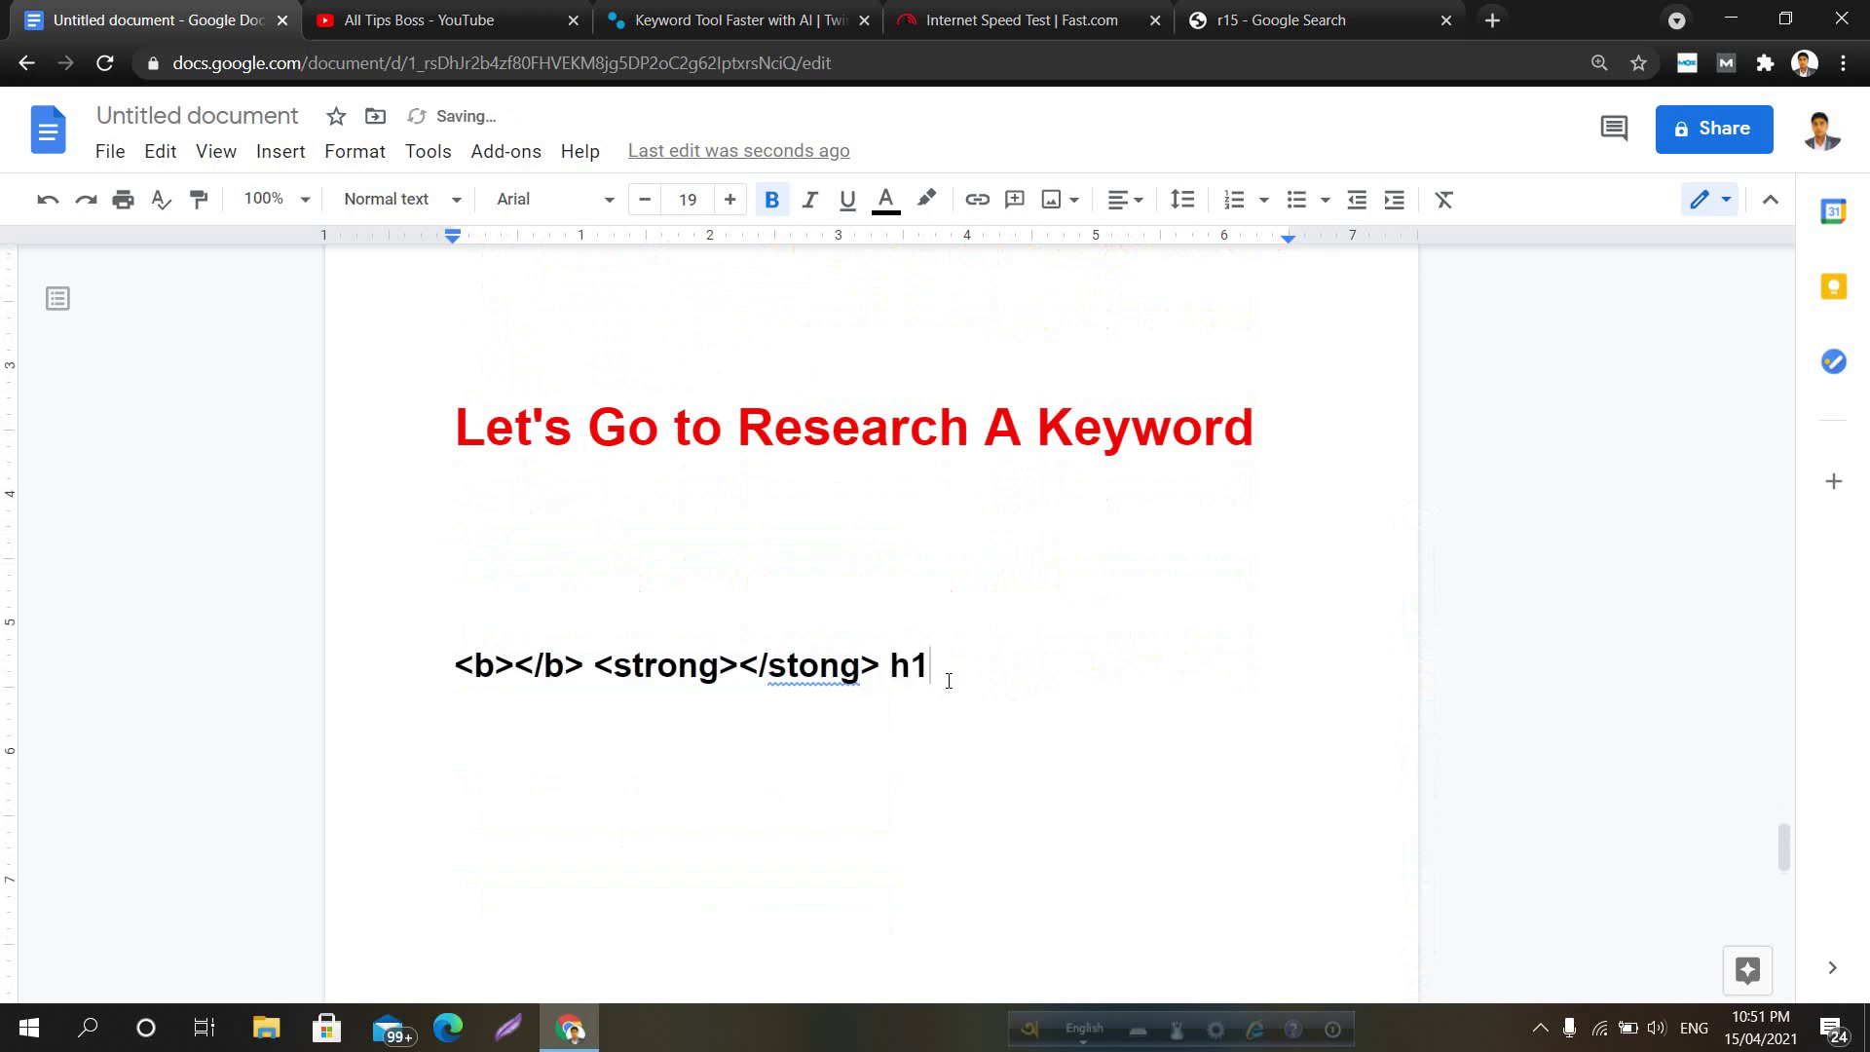
left_click_drag(931, 672, 888, 680)
key("BackSpace")
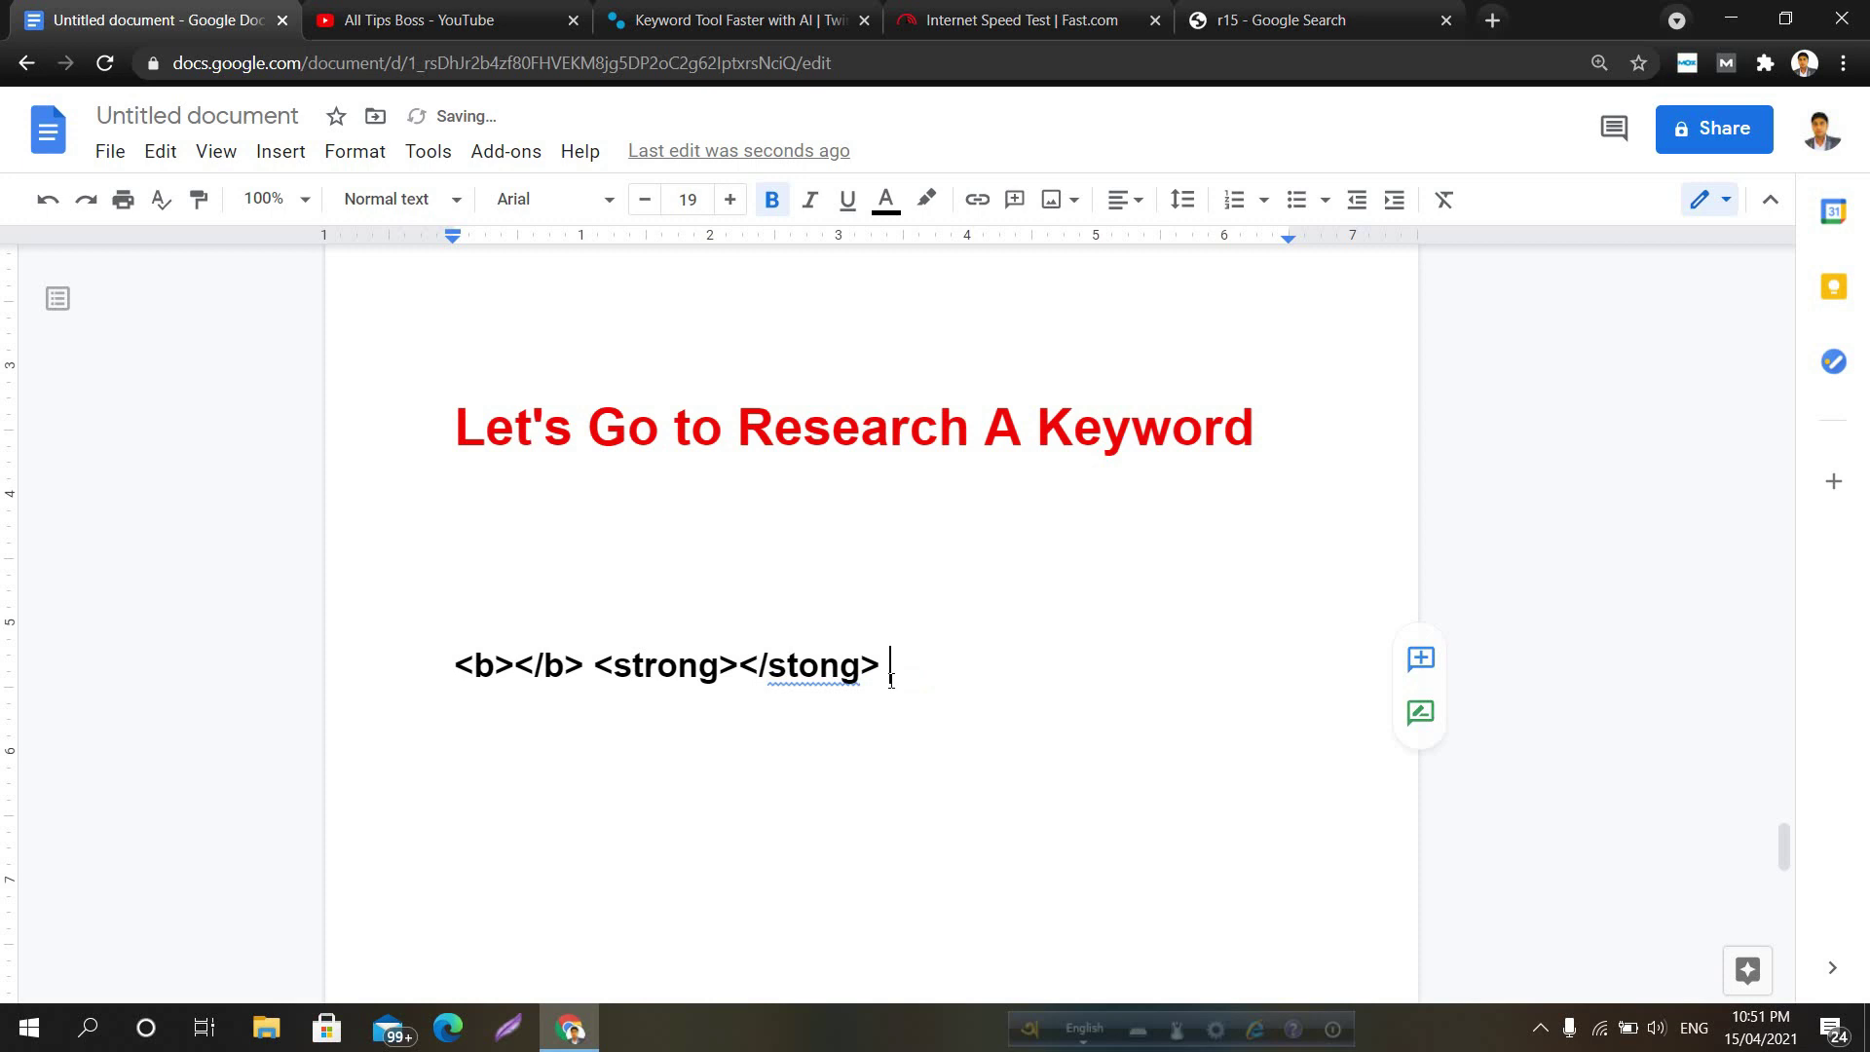
Add br on a new line below the example tags and delete all the example tag text
key("Return")
type("br")
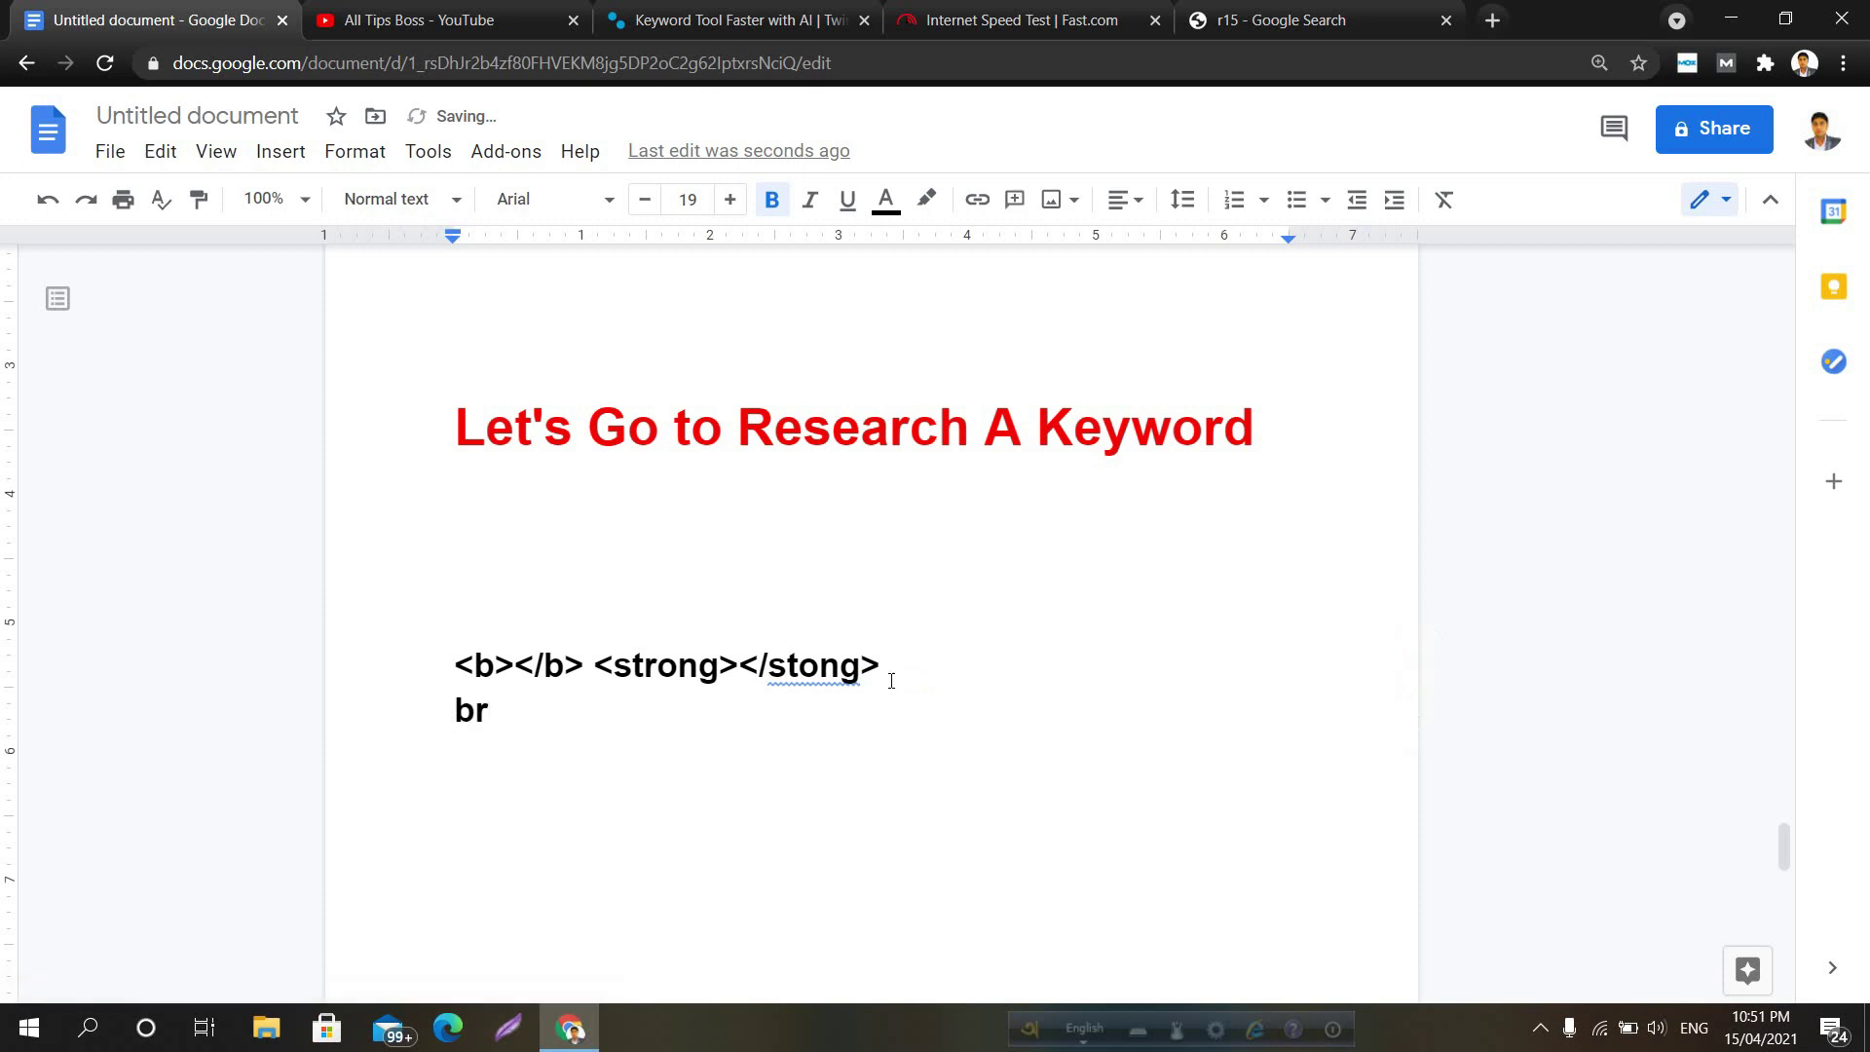
scroll(891, 681, "up", 4)
scroll(888, 681, "down", 4)
left_click_drag(491, 714, 451, 679)
left_click(480, 675)
left_click(501, 716)
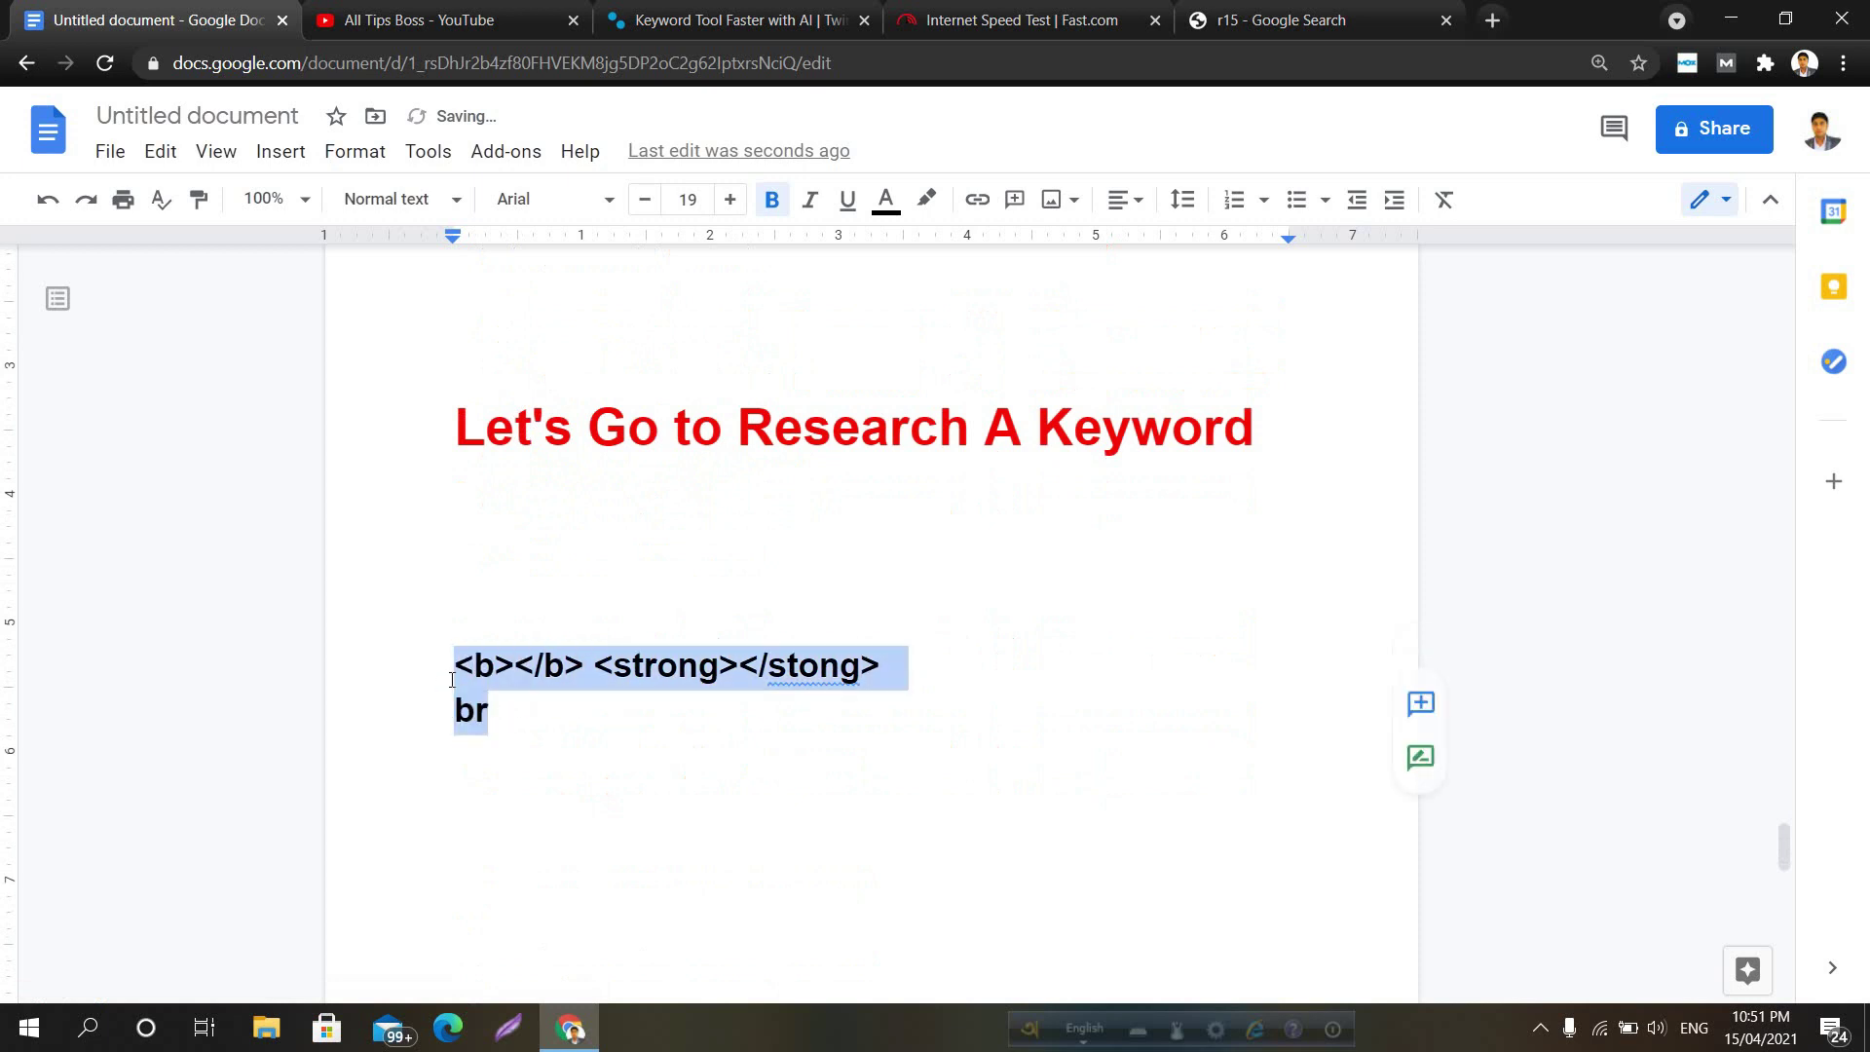
key("BackSpace")
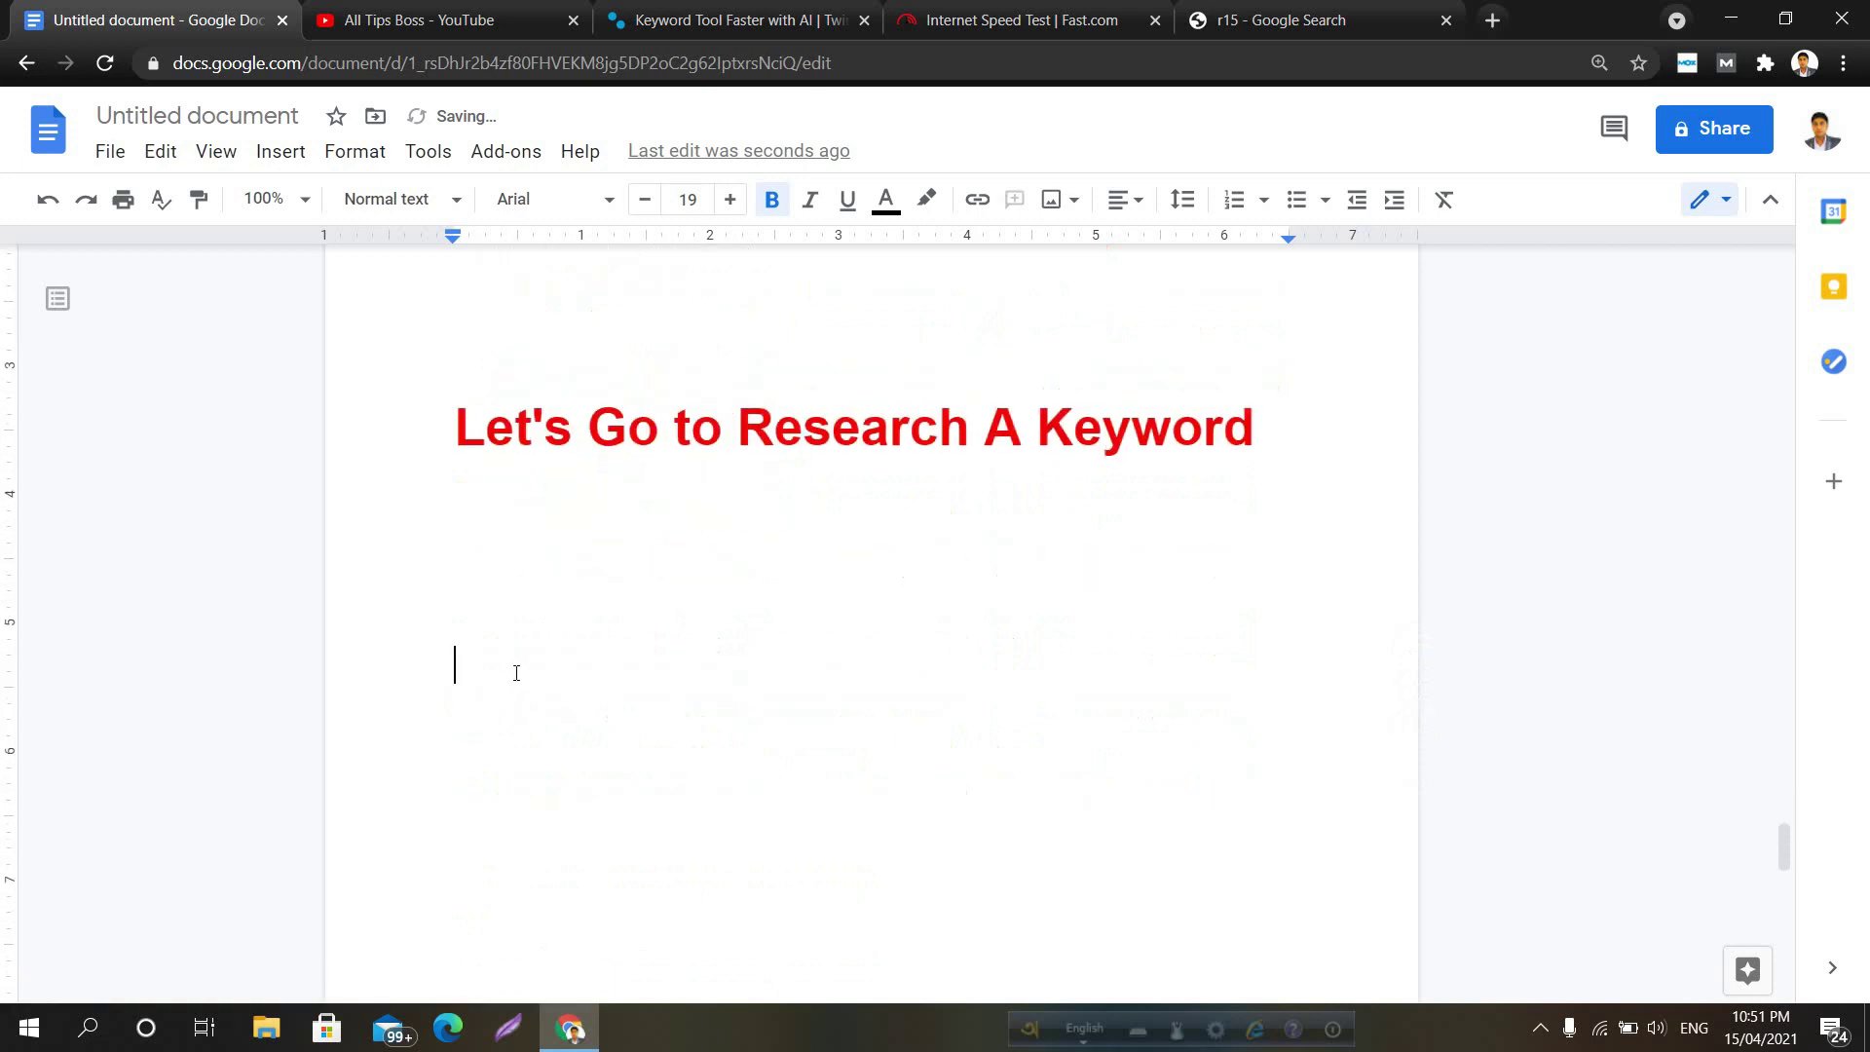
Study the Keyword Proximity item in the technical terms list, highlighting its text
scroll(525, 670, "up", 4)
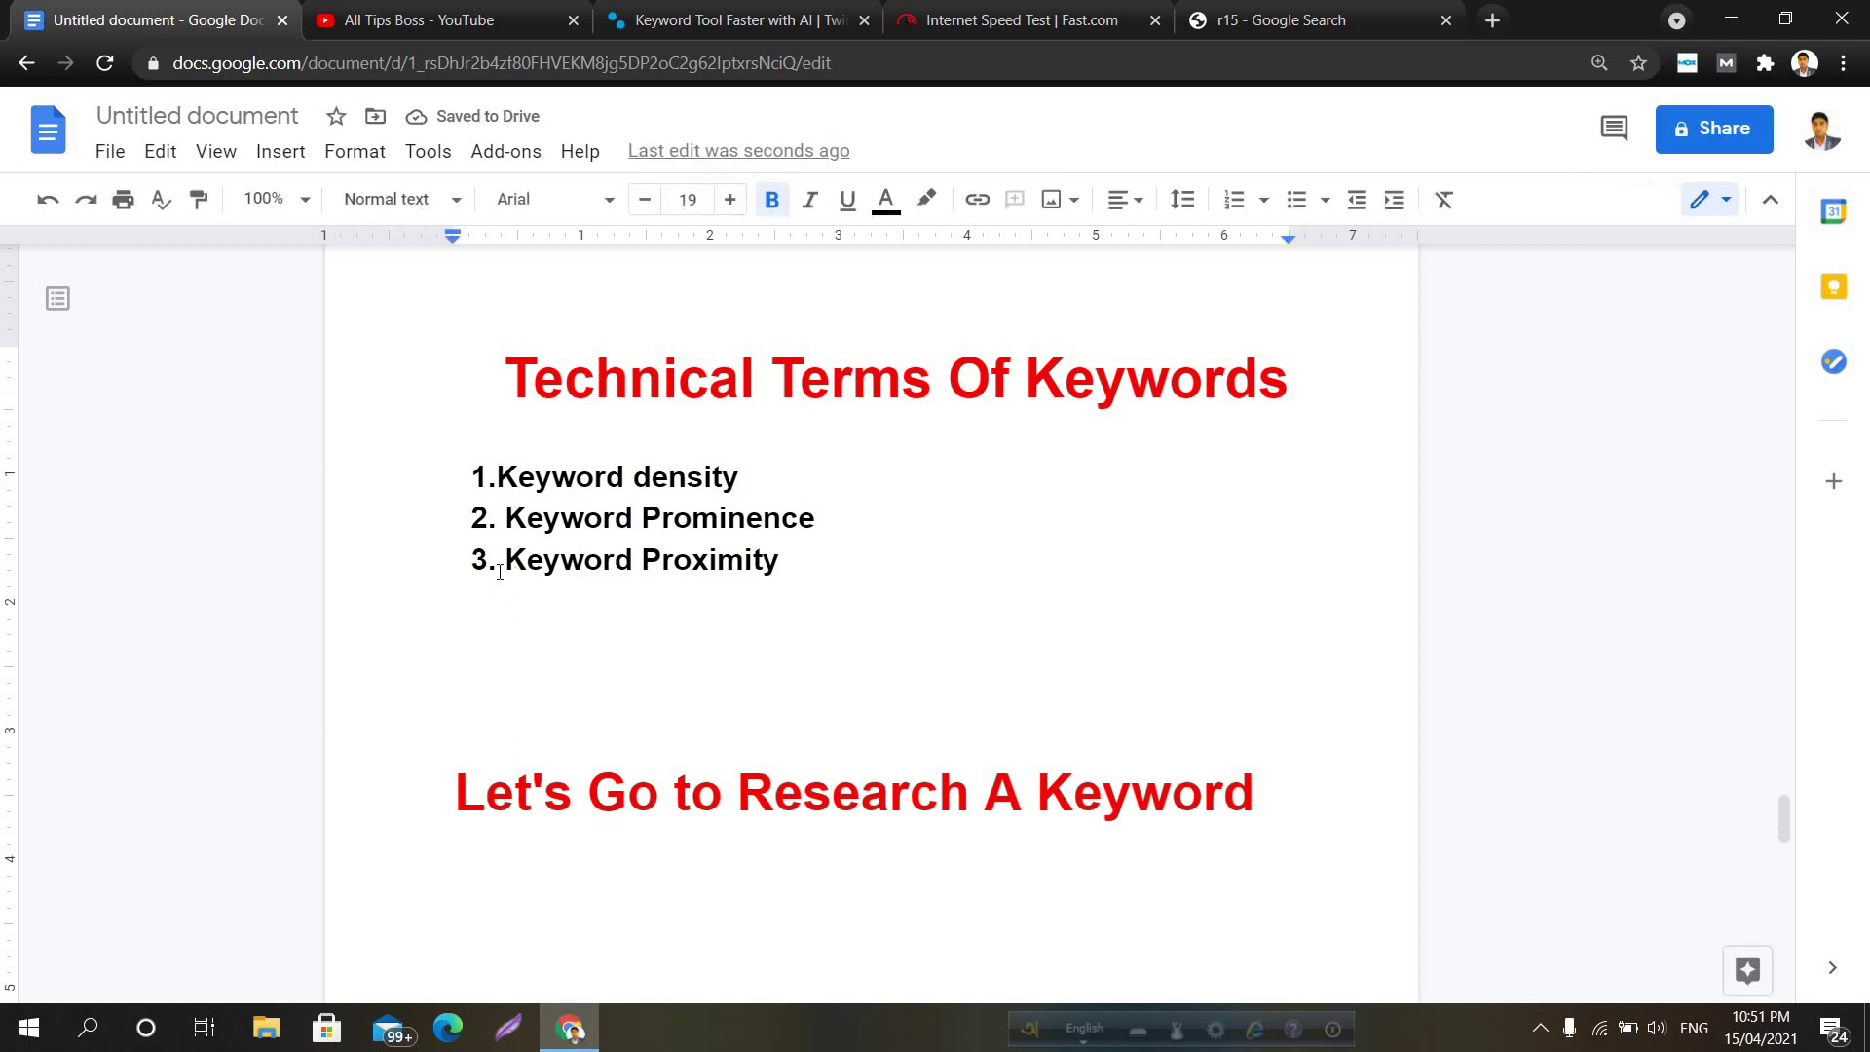
mouse_move(500, 569)
left_mouse_down()
mouse_move(782, 567)
mouse_move(514, 558)
left_mouse_up()
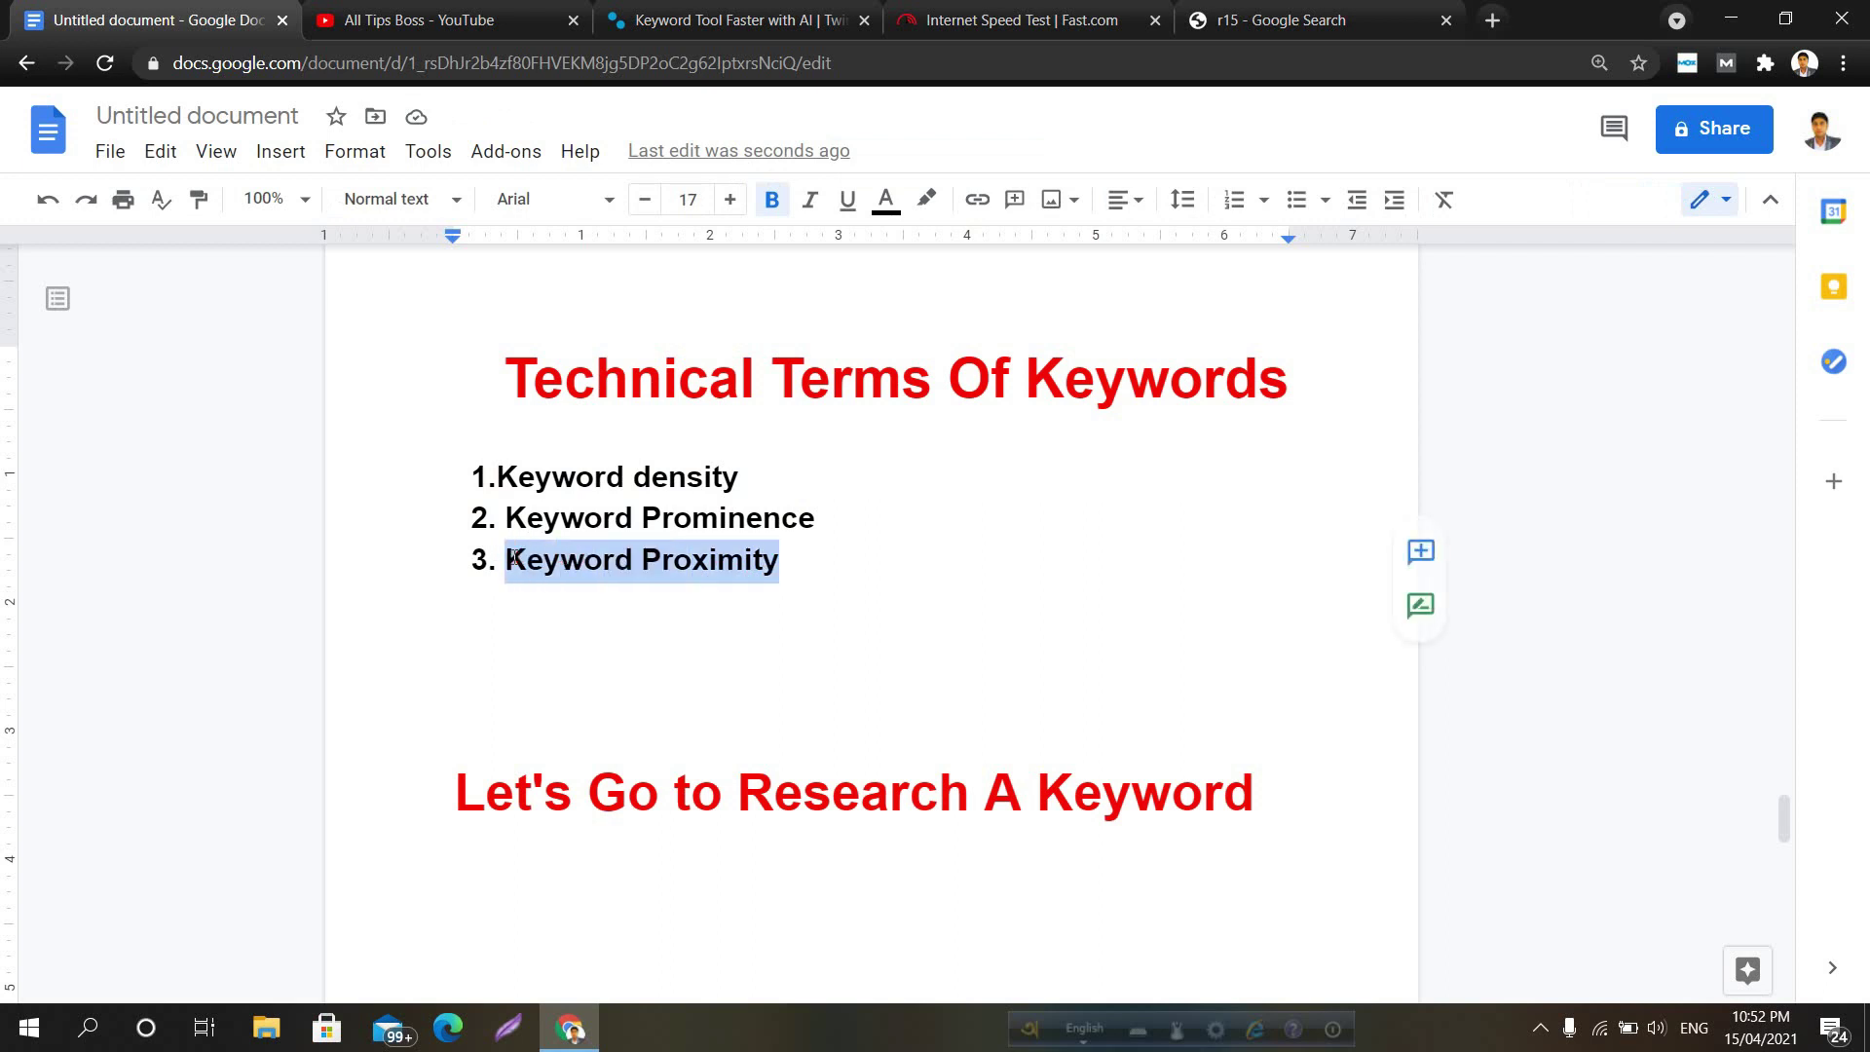
left_click(625, 562)
Switch to the r15 search results and examine how the keyword R15 is spaced among the words of the first result's description
left_click(1237, 21)
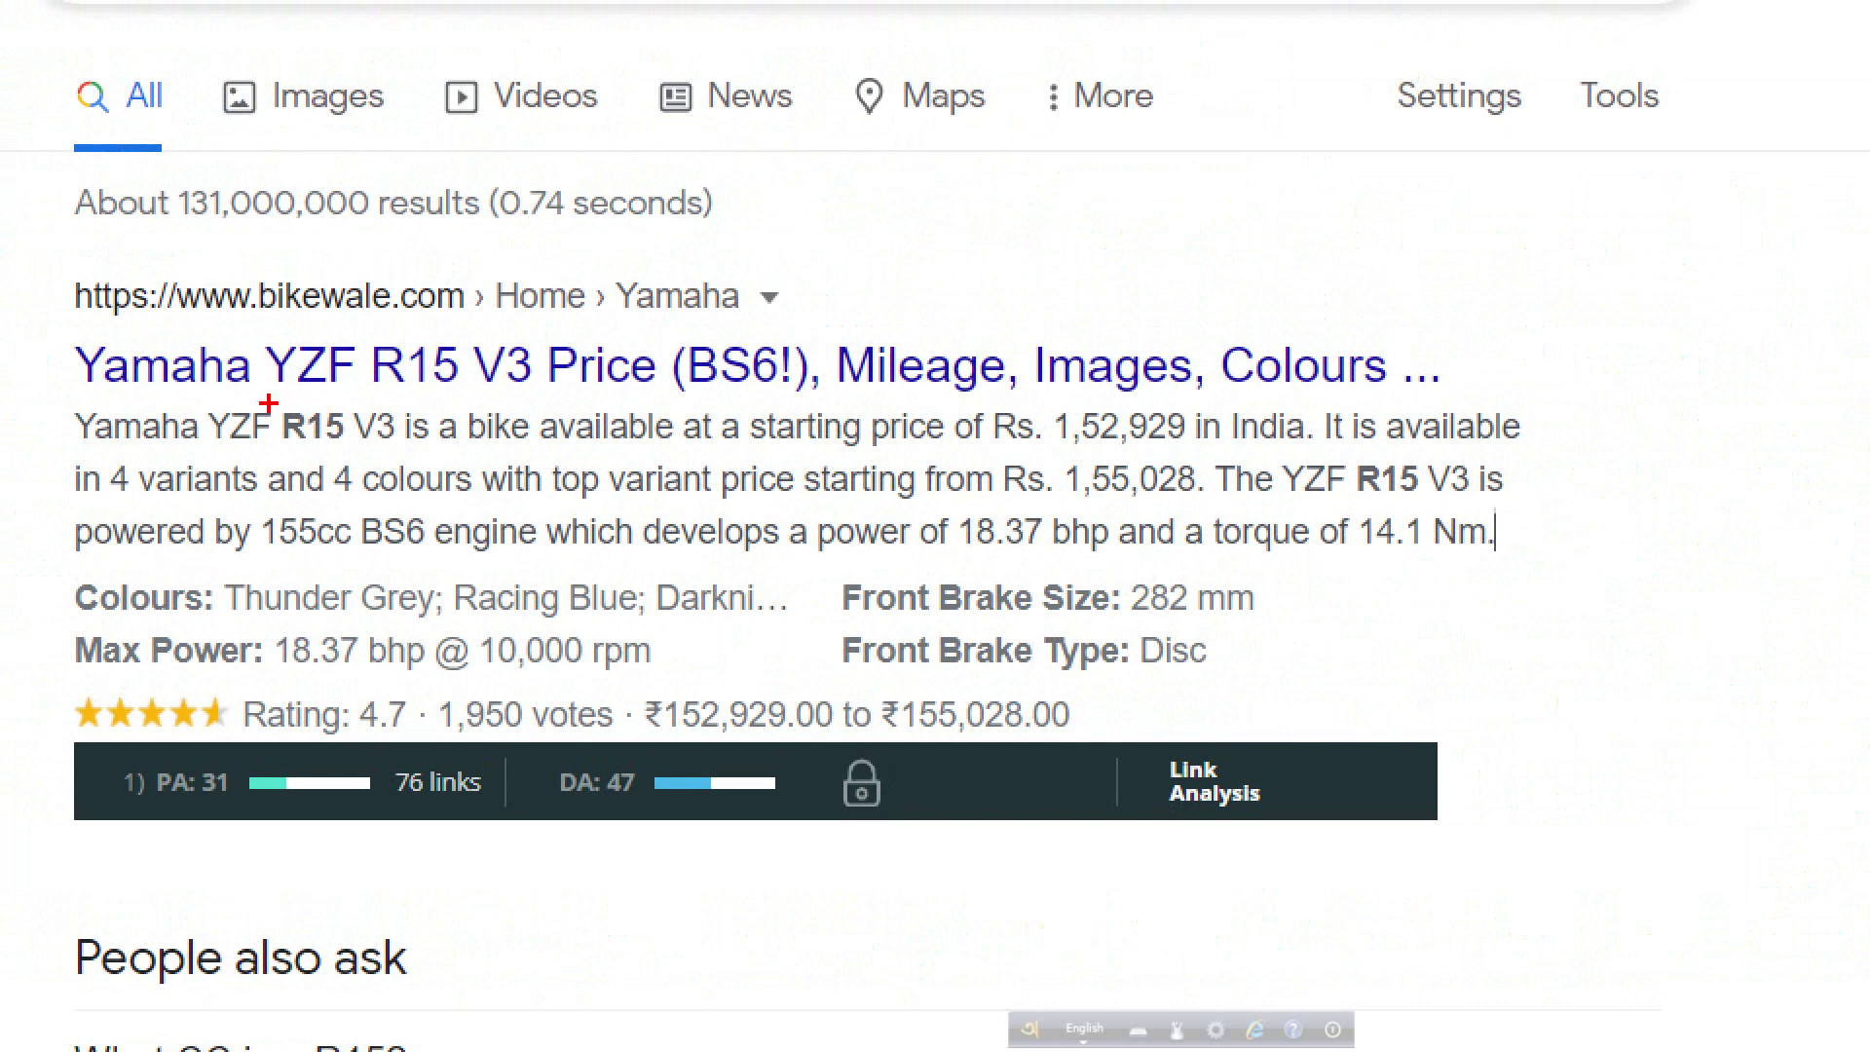
left_click_drag(268, 404, 349, 472)
left_click_drag(1341, 456, 1422, 507)
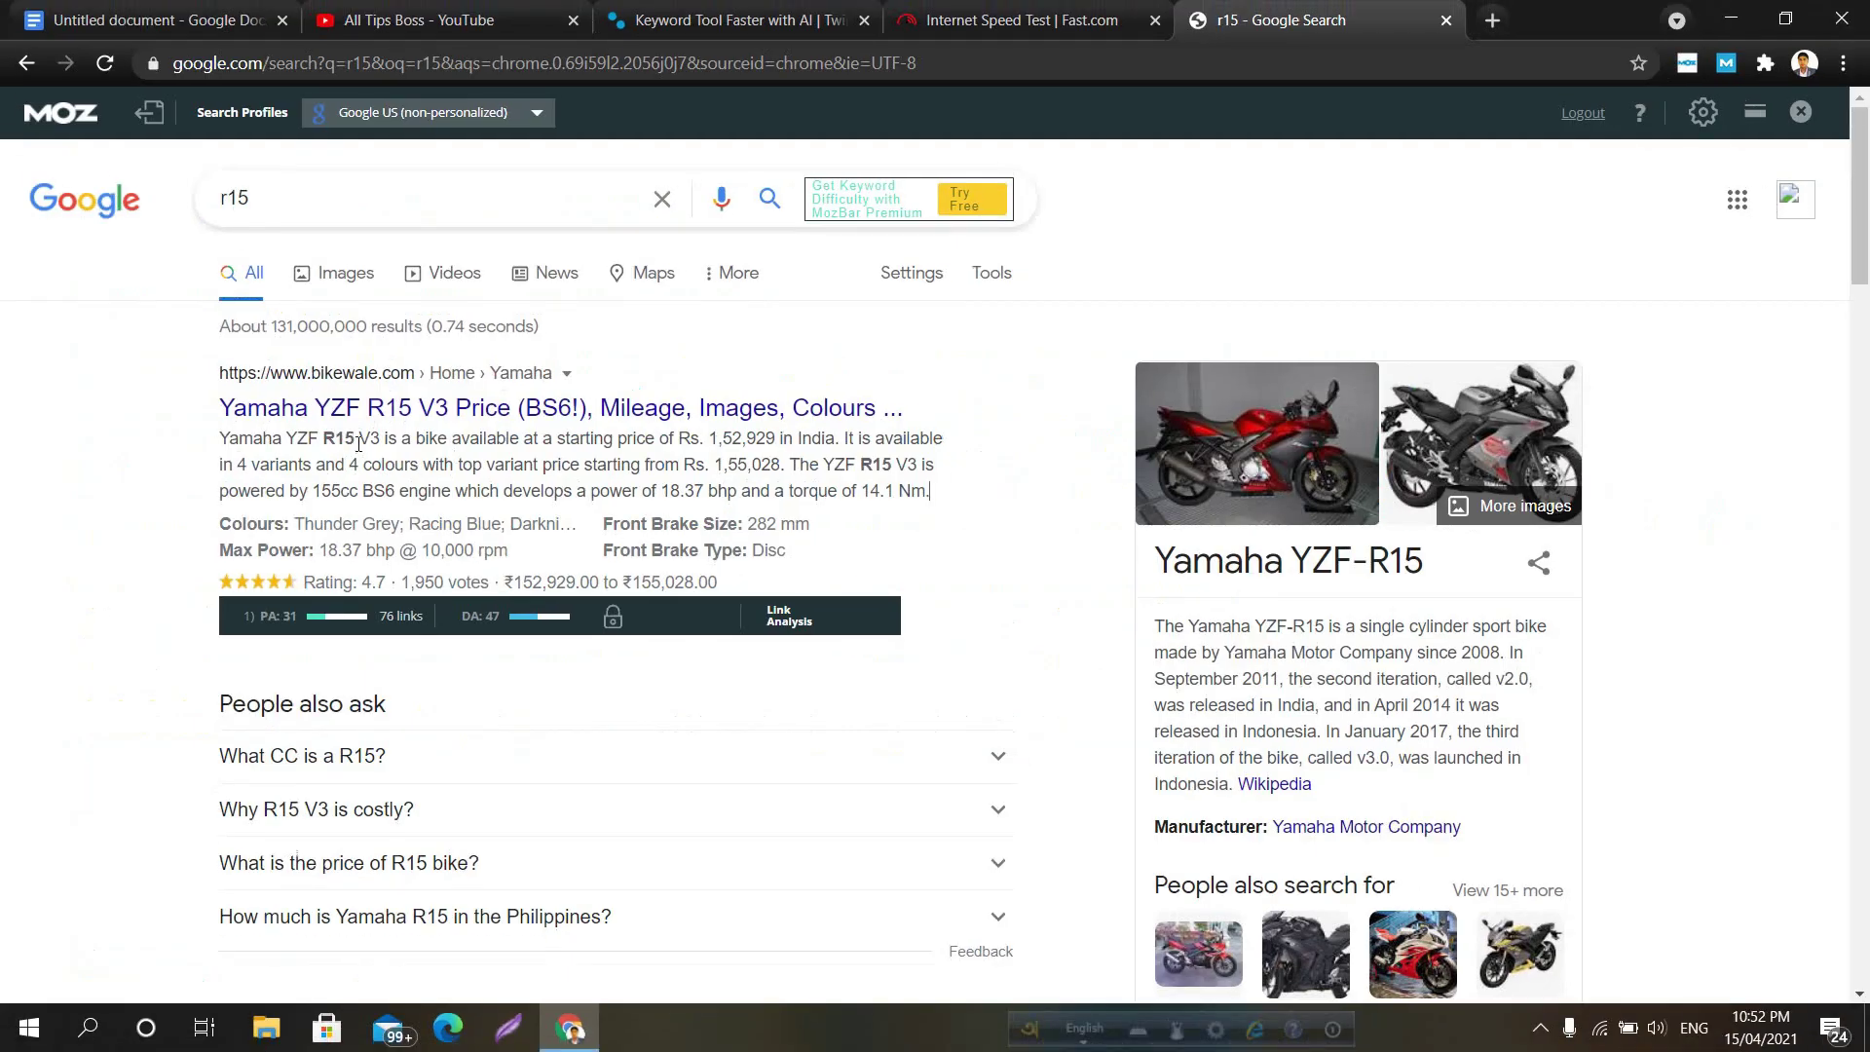
left_click_drag(359, 444, 324, 441)
left_click(326, 443)
left_click_drag(403, 440, 443, 446)
double_click(565, 438)
left_click_drag(703, 440, 776, 443)
left_click(151, 386)
Check the Keyword Proximity note once more and highlight the full description of the first r15 search result
left_click(193, 12)
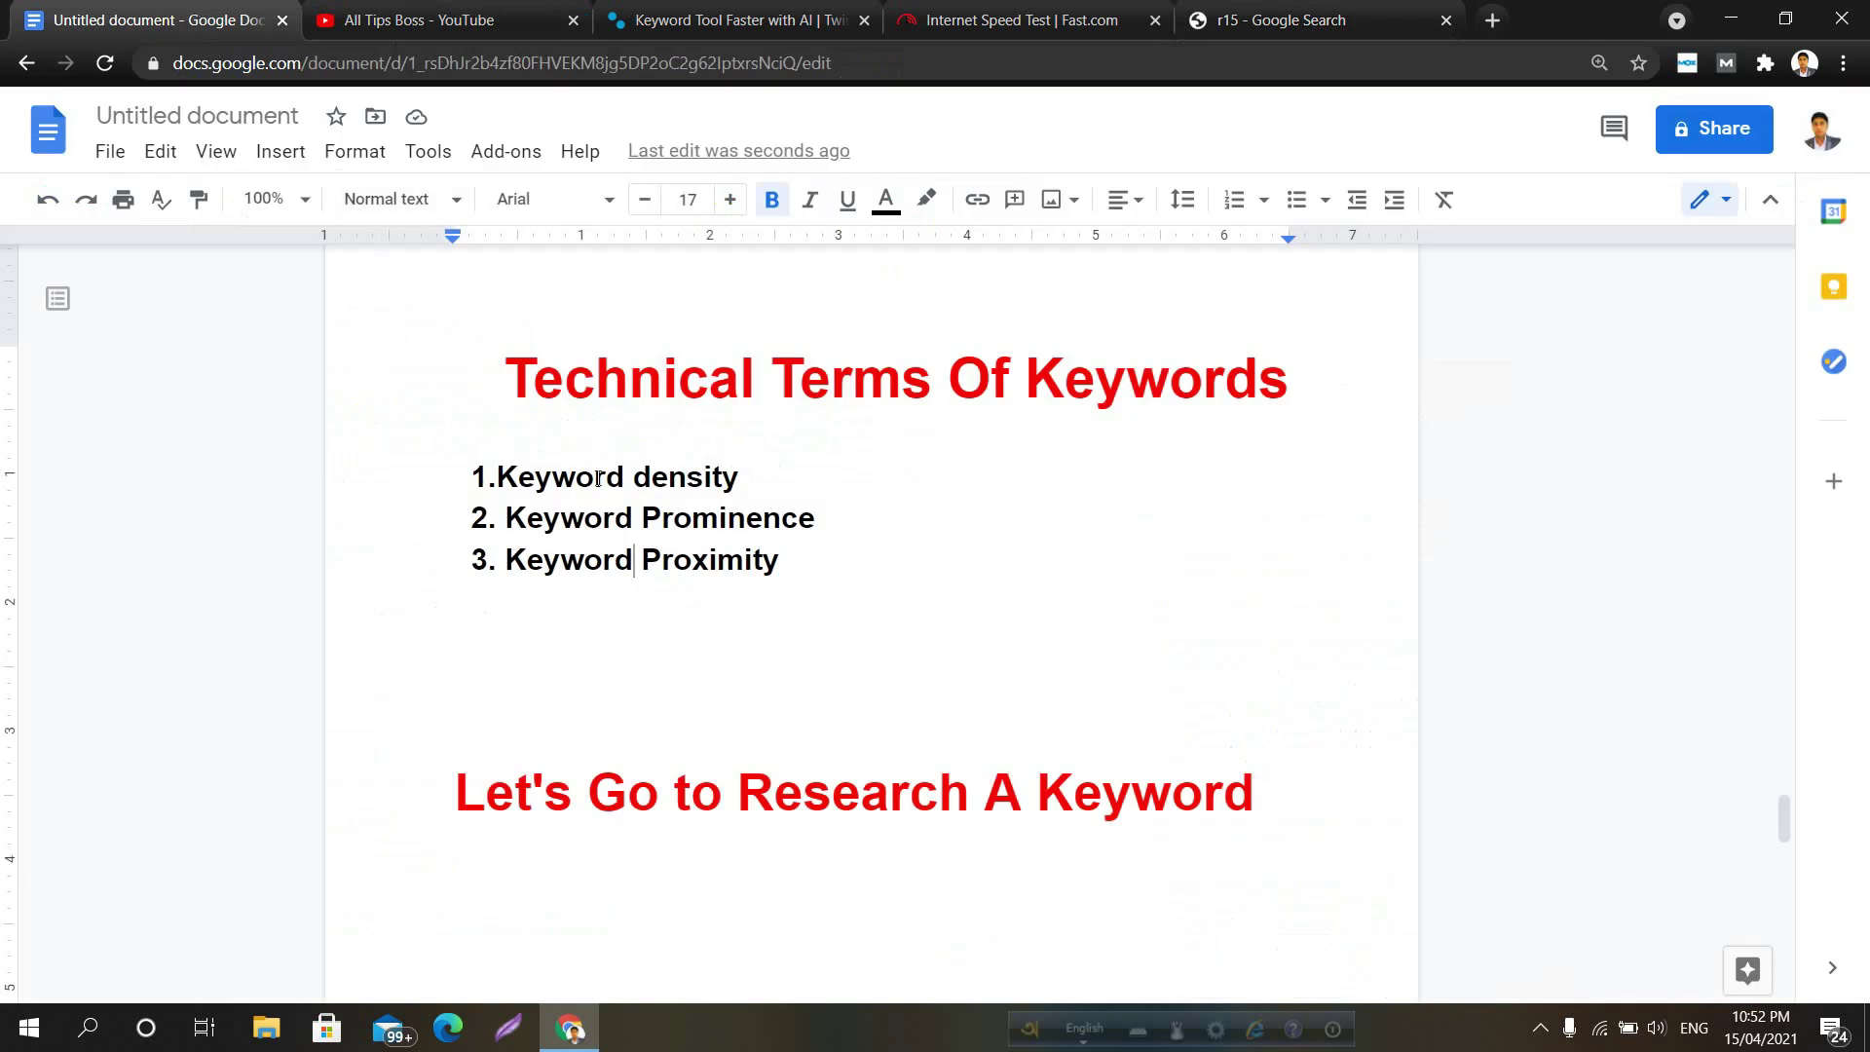
left_click(788, 606)
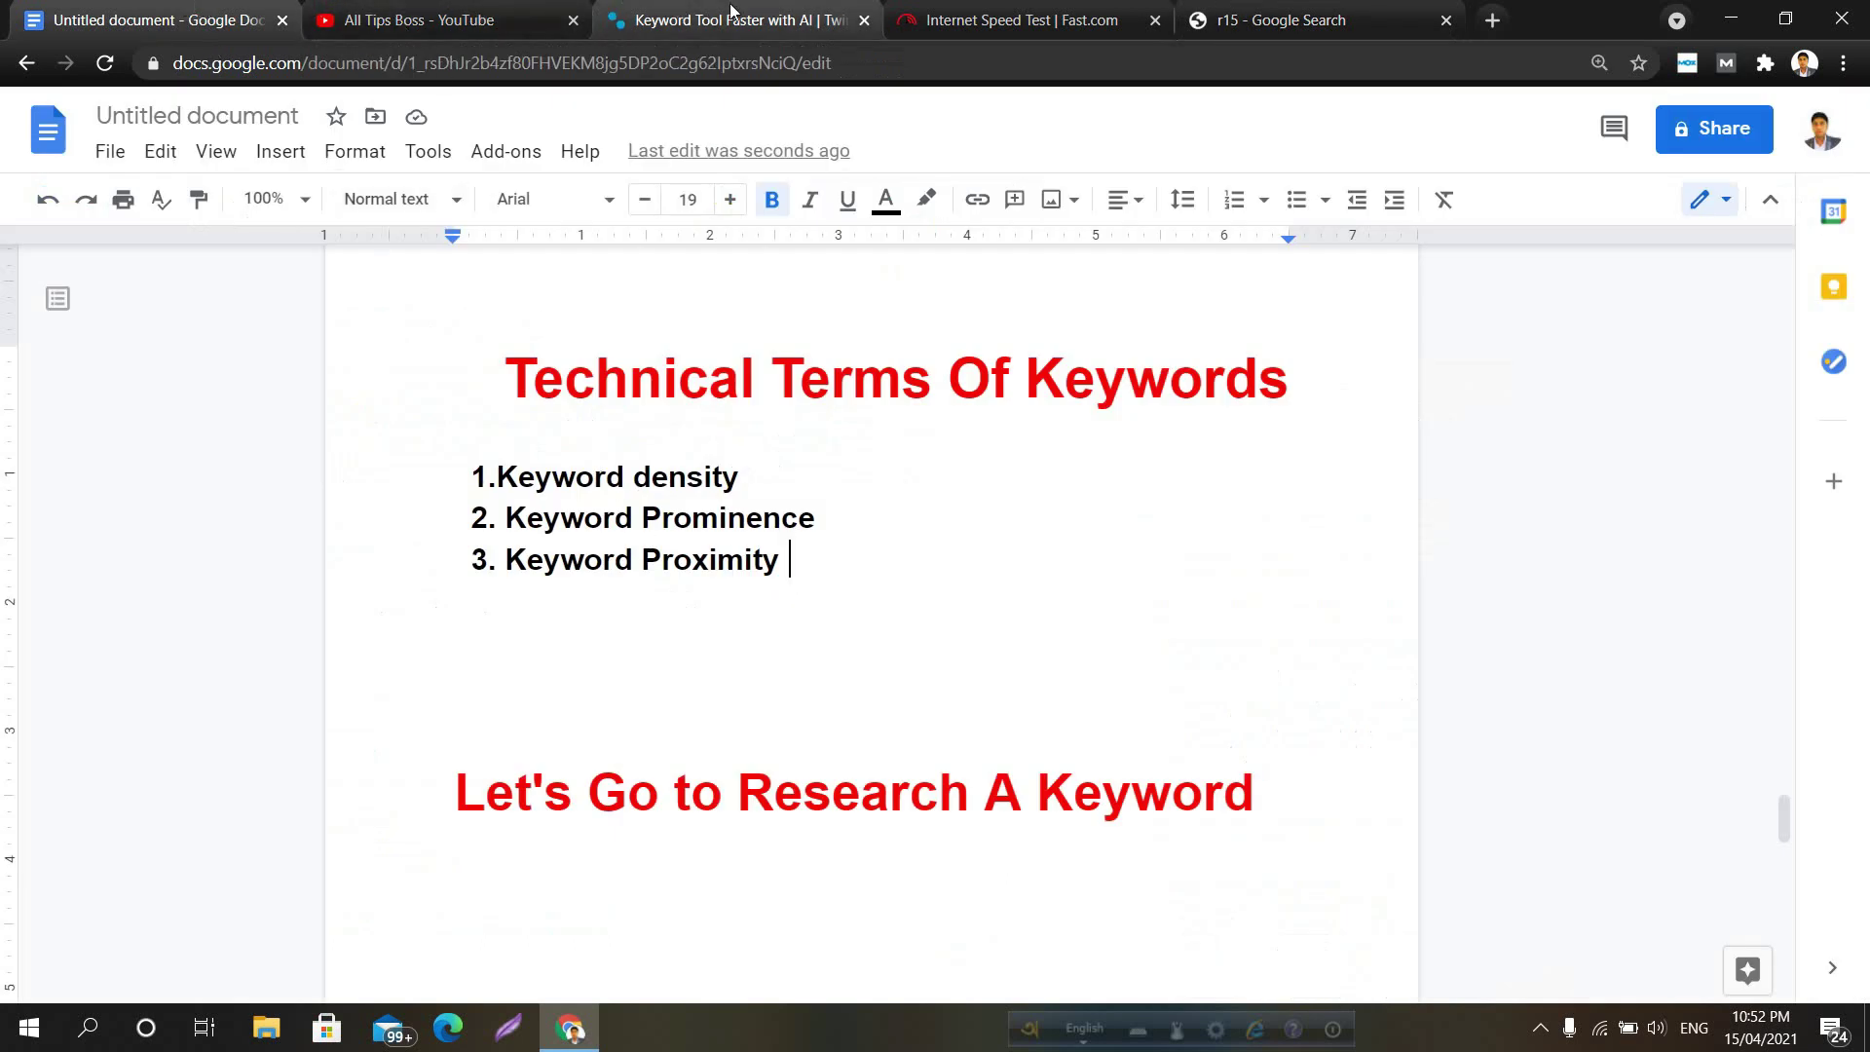
left_click(1237, 21)
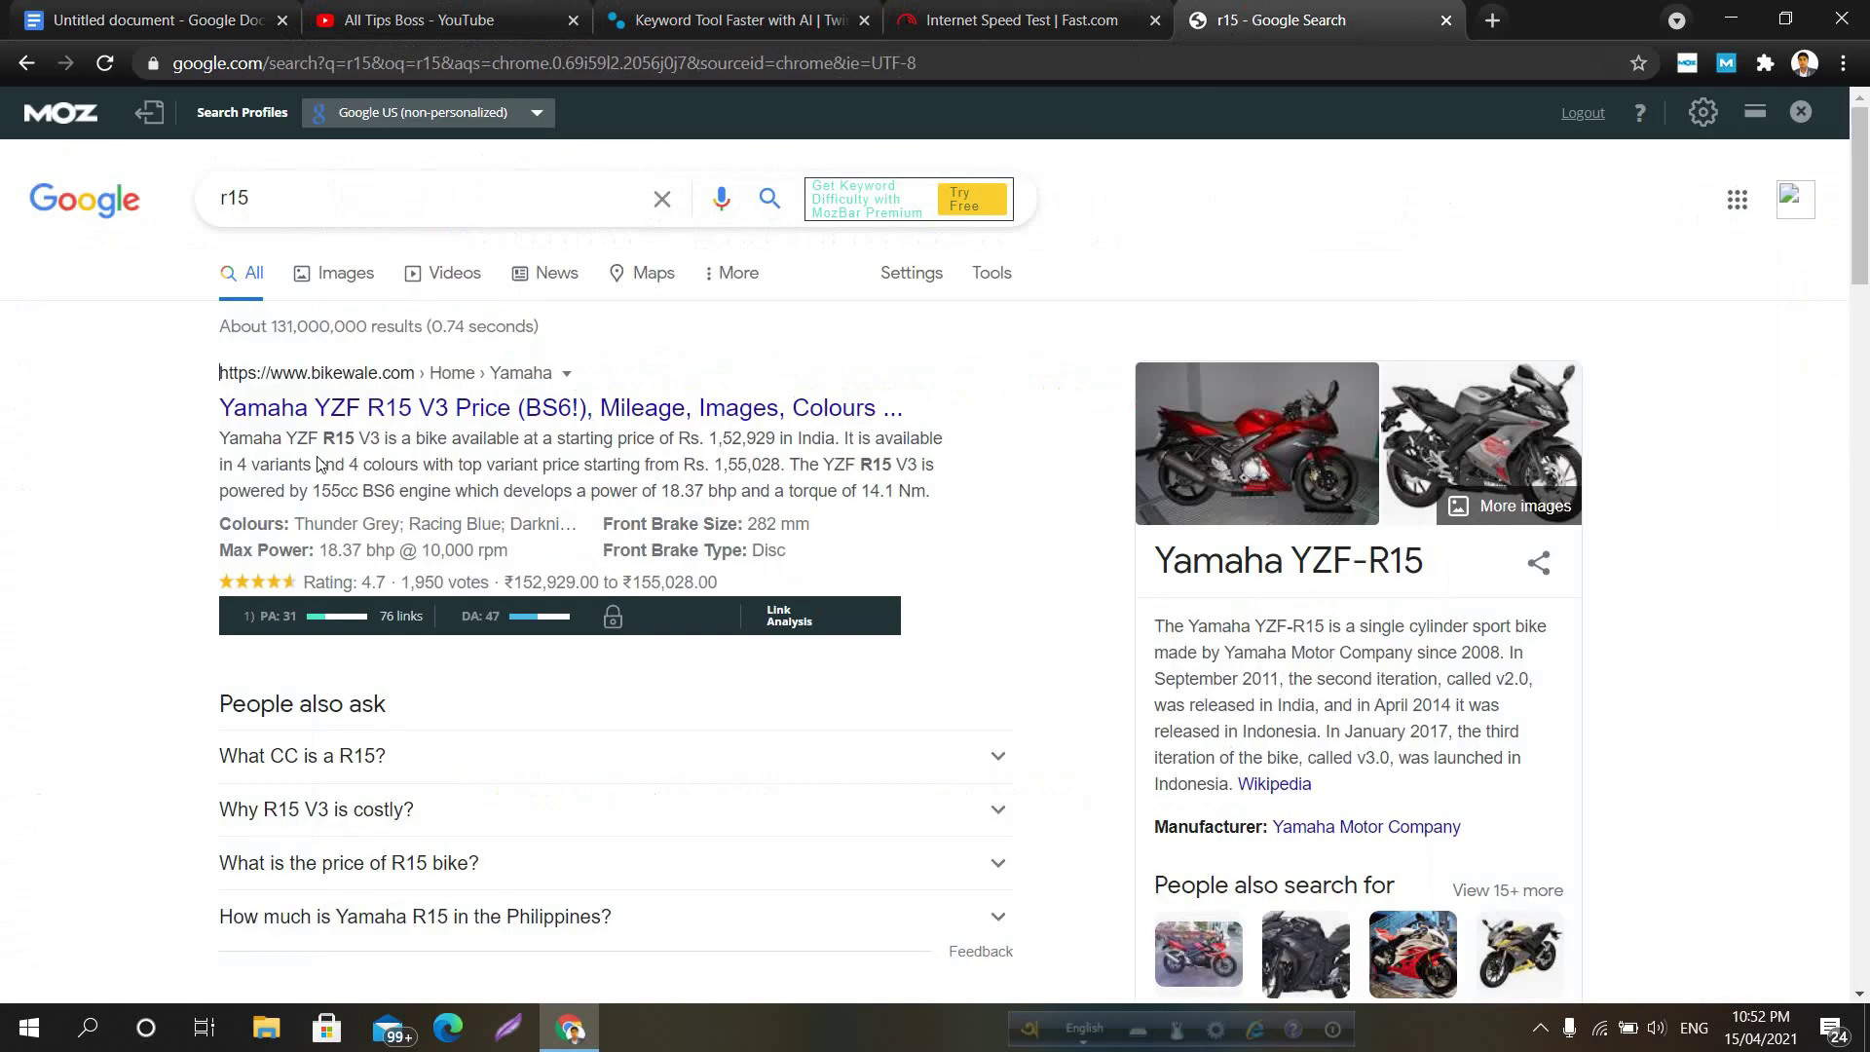
left_click_drag(221, 439, 943, 498)
left_click(971, 389)
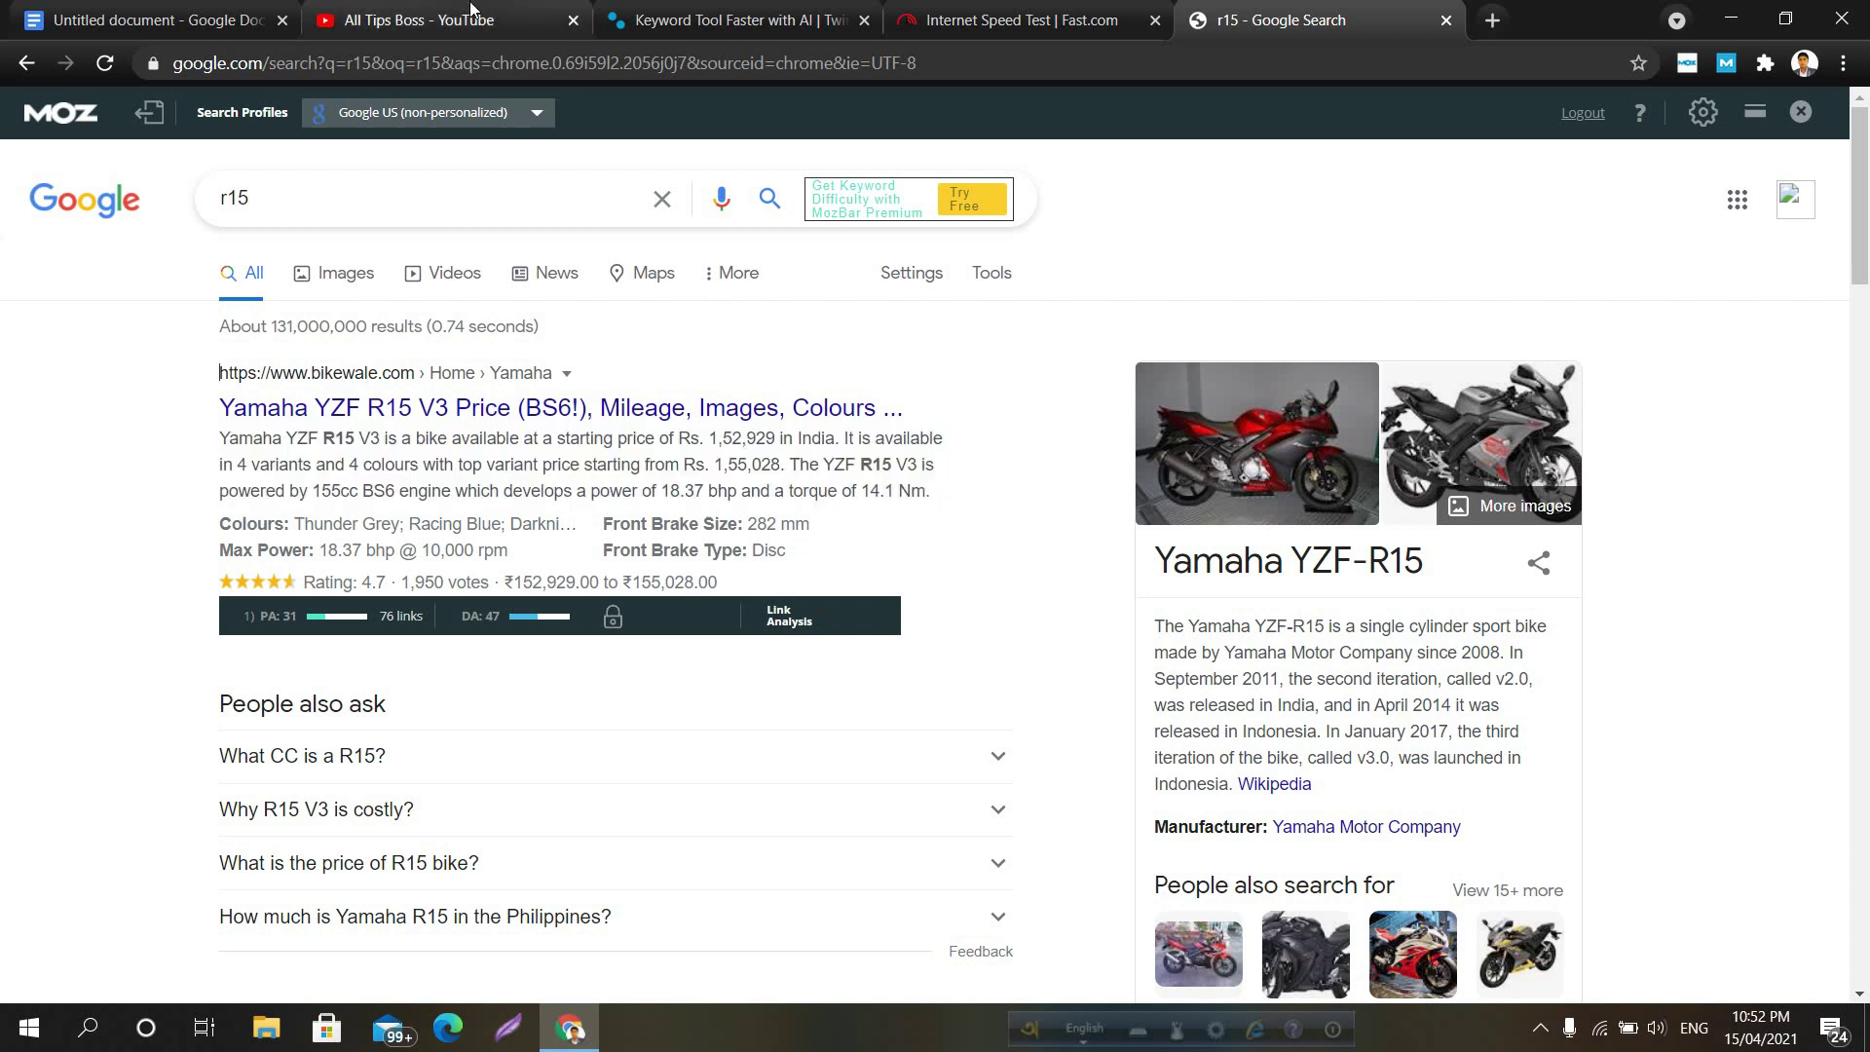
Return to the keyword notes and review the three technical terms and both section headings, highlighting them
left_click(156, 19)
left_click_drag(784, 560, 460, 464)
left_click(475, 446)
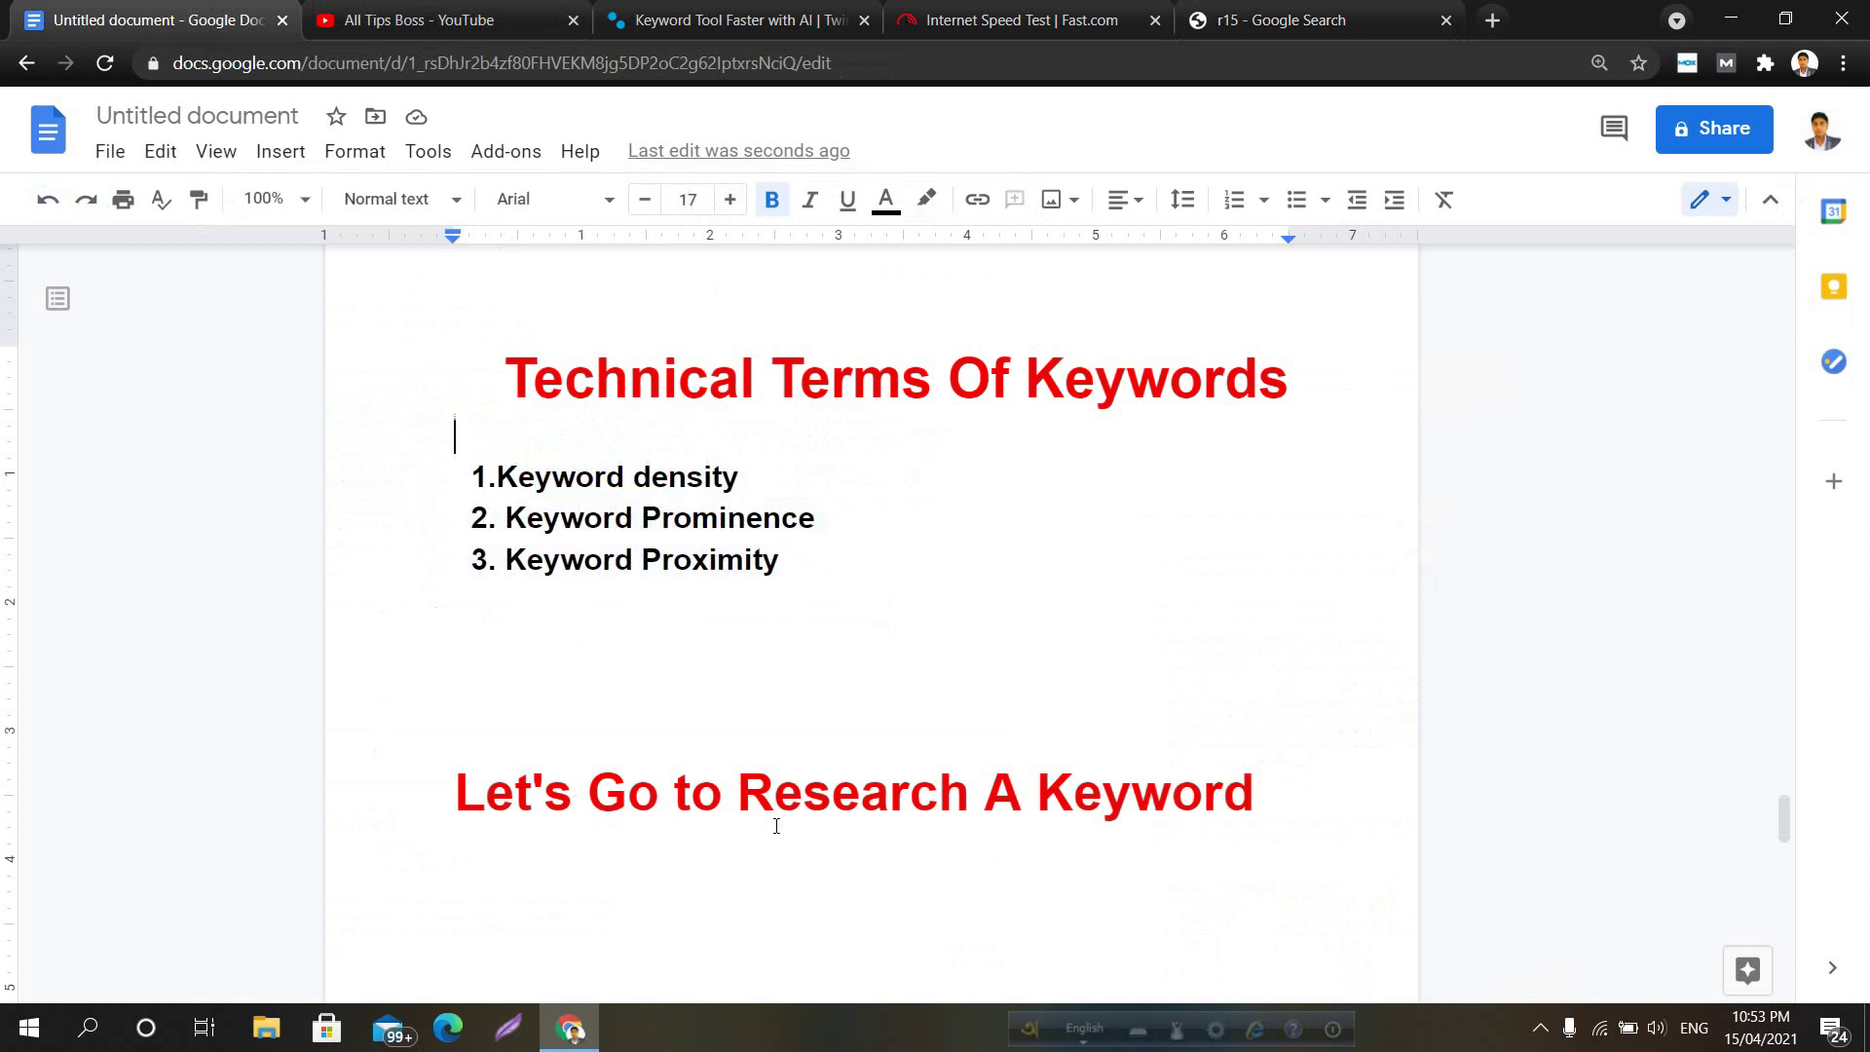
left_click_drag(737, 794, 1254, 823)
left_click(1258, 793)
left_click(643, 60)
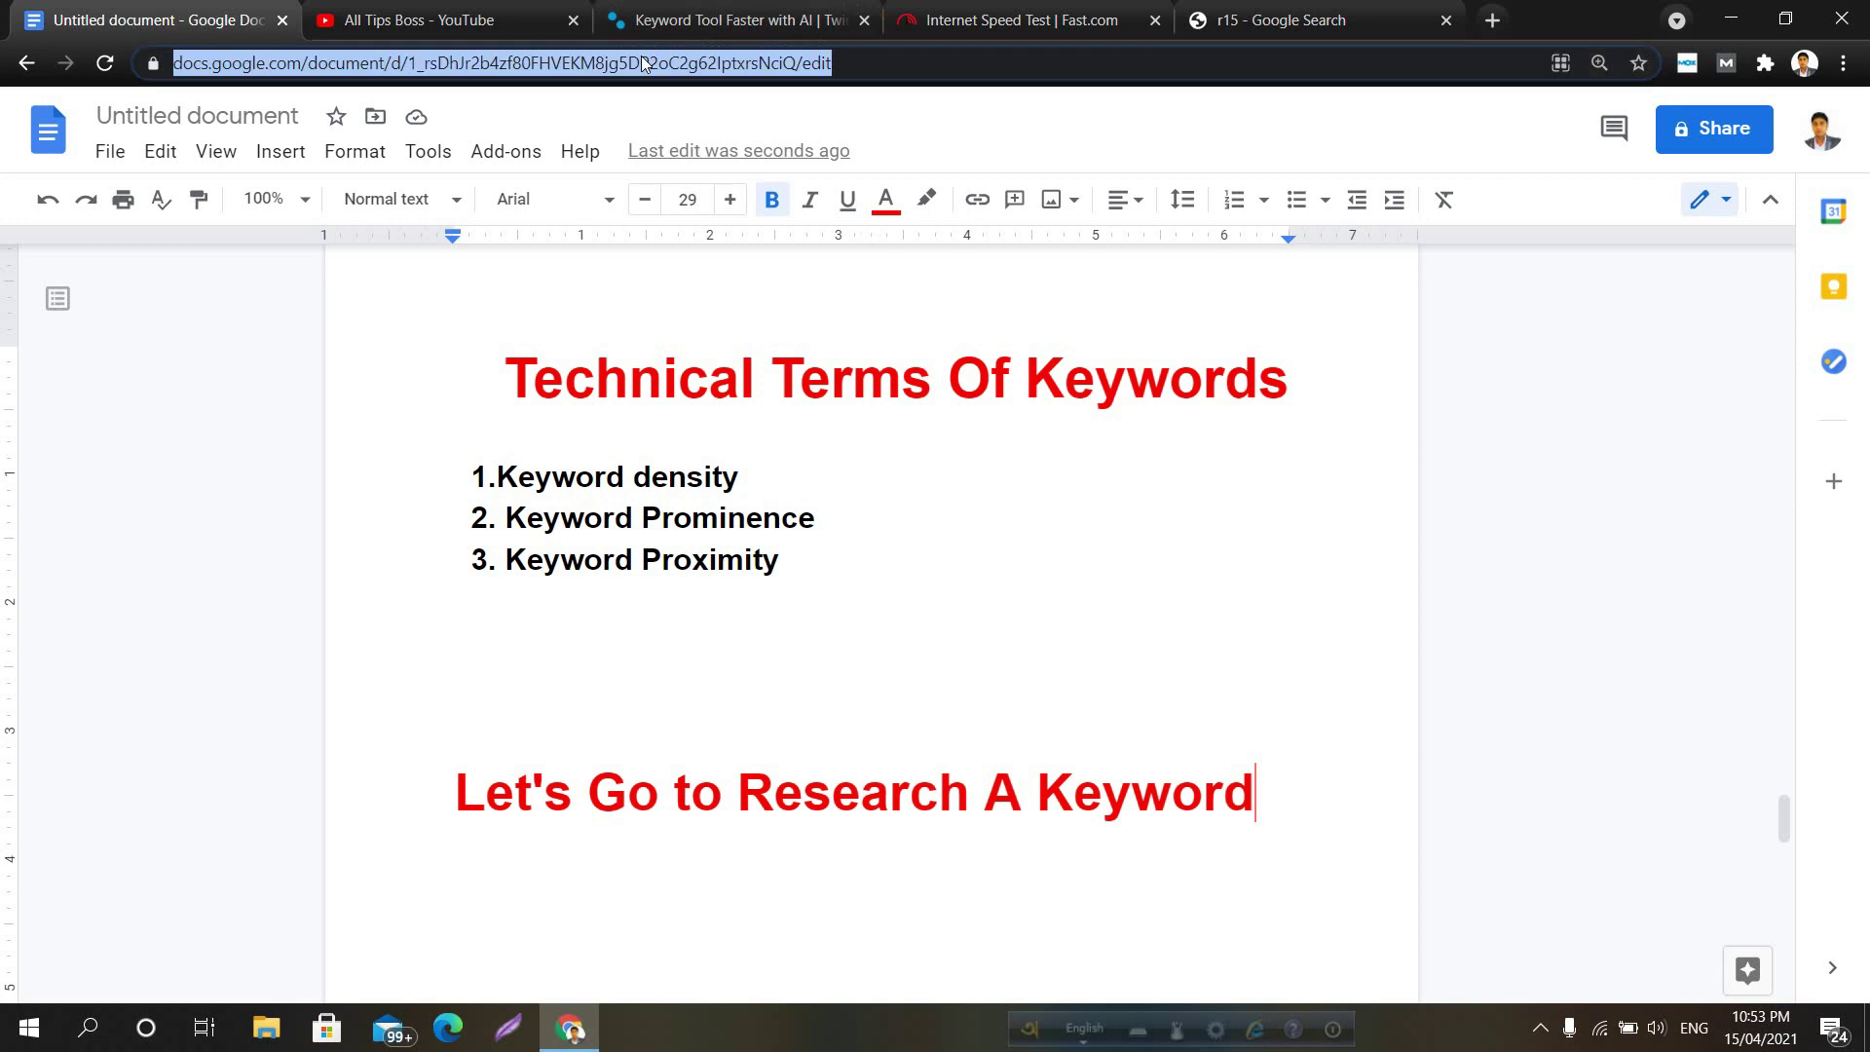
left_click(315, 329)
mouse_move(492, 379)
left_mouse_down()
mouse_move(1308, 378)
mouse_move(493, 378)
left_mouse_up()
left_click(569, 380)
Go to the r15 search results and view the search suggestions for r15
left_click(1281, 18)
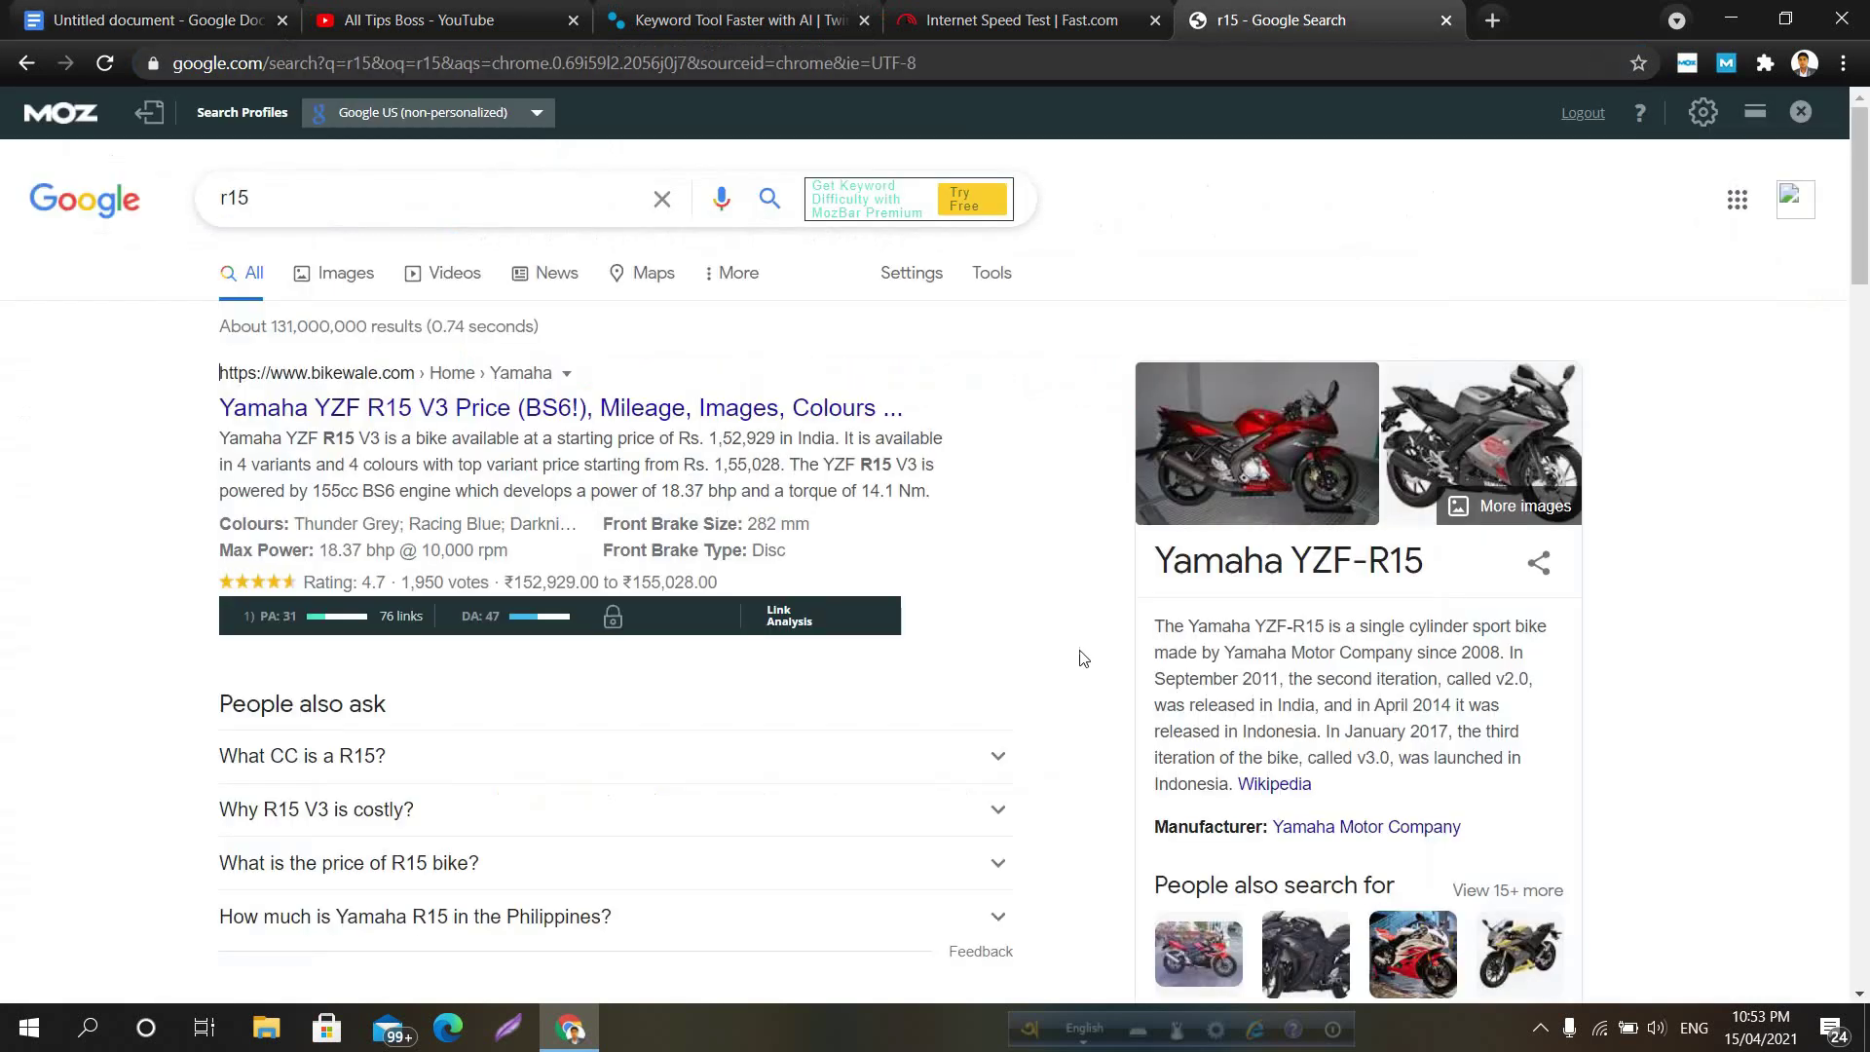
left_click(280, 189)
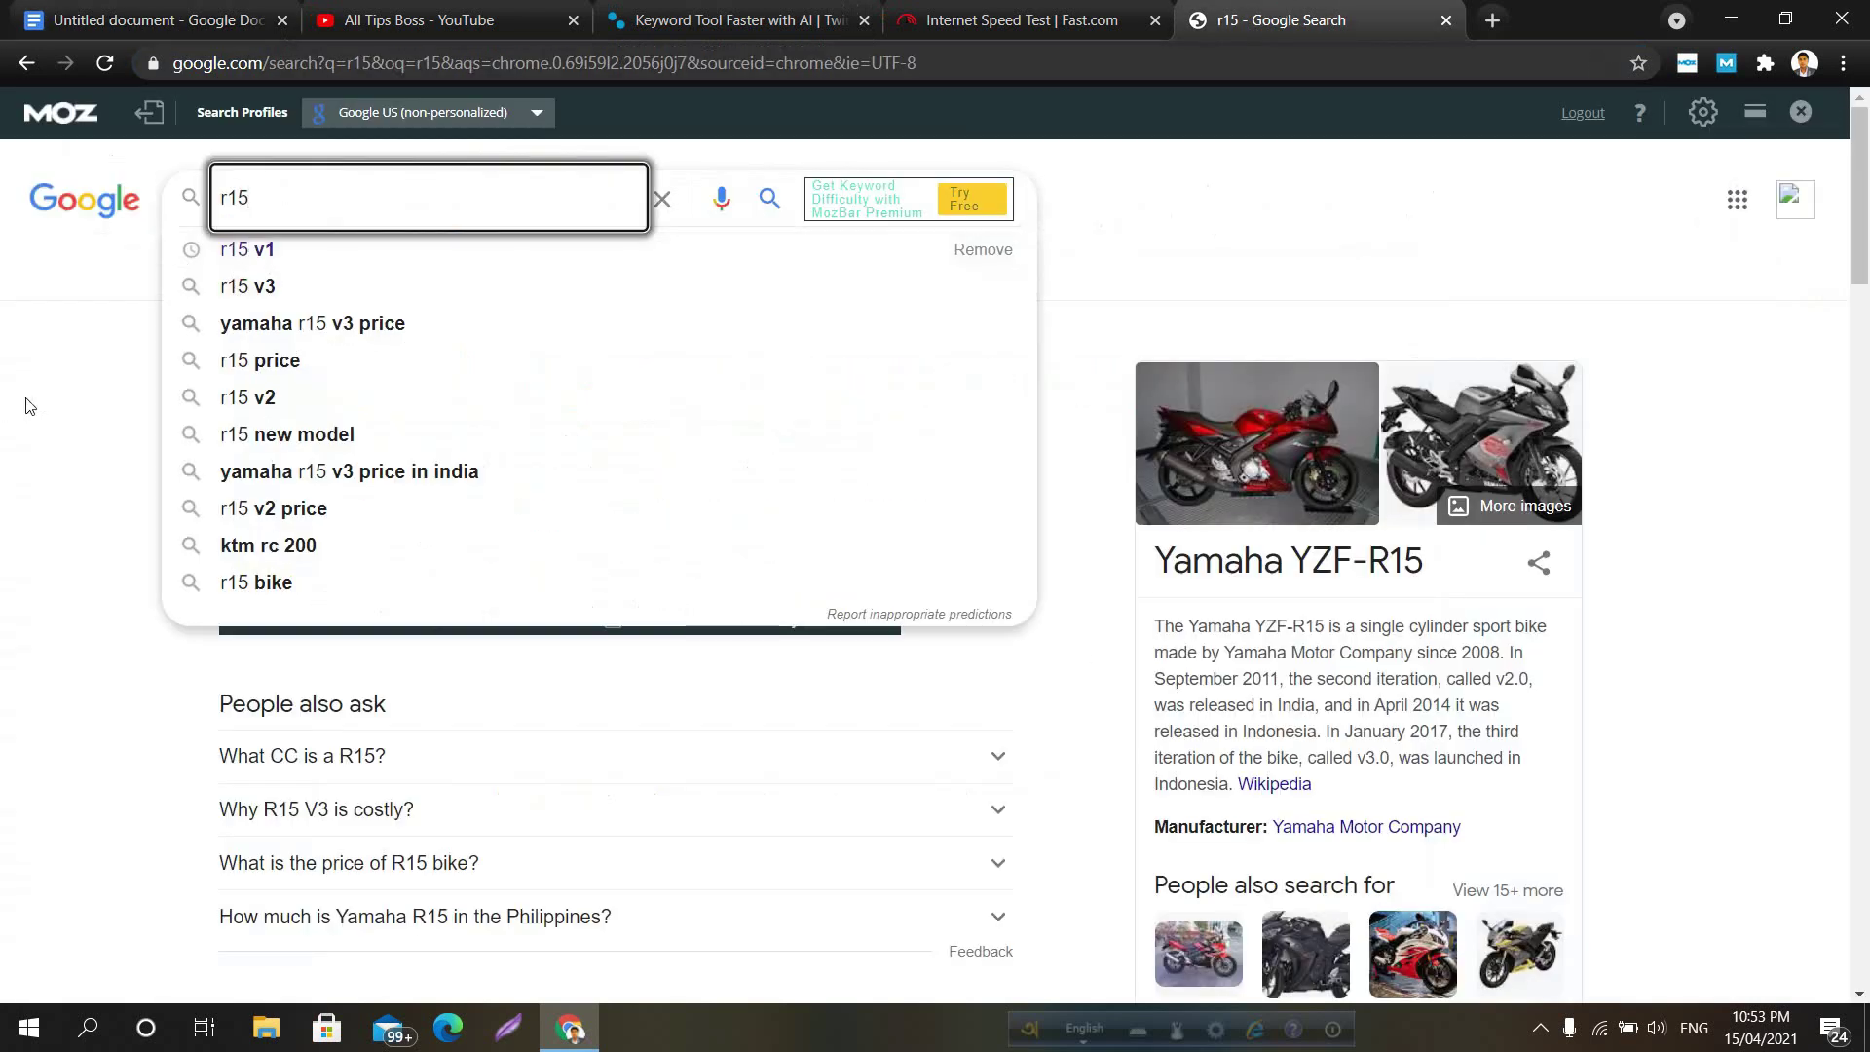
left_click(29, 404)
Examine the Related searches block at the end of the r15 results, highlighting all of its keyword suggestions
scroll(288, 444, "down", 10)
scroll(288, 444, "down", 20)
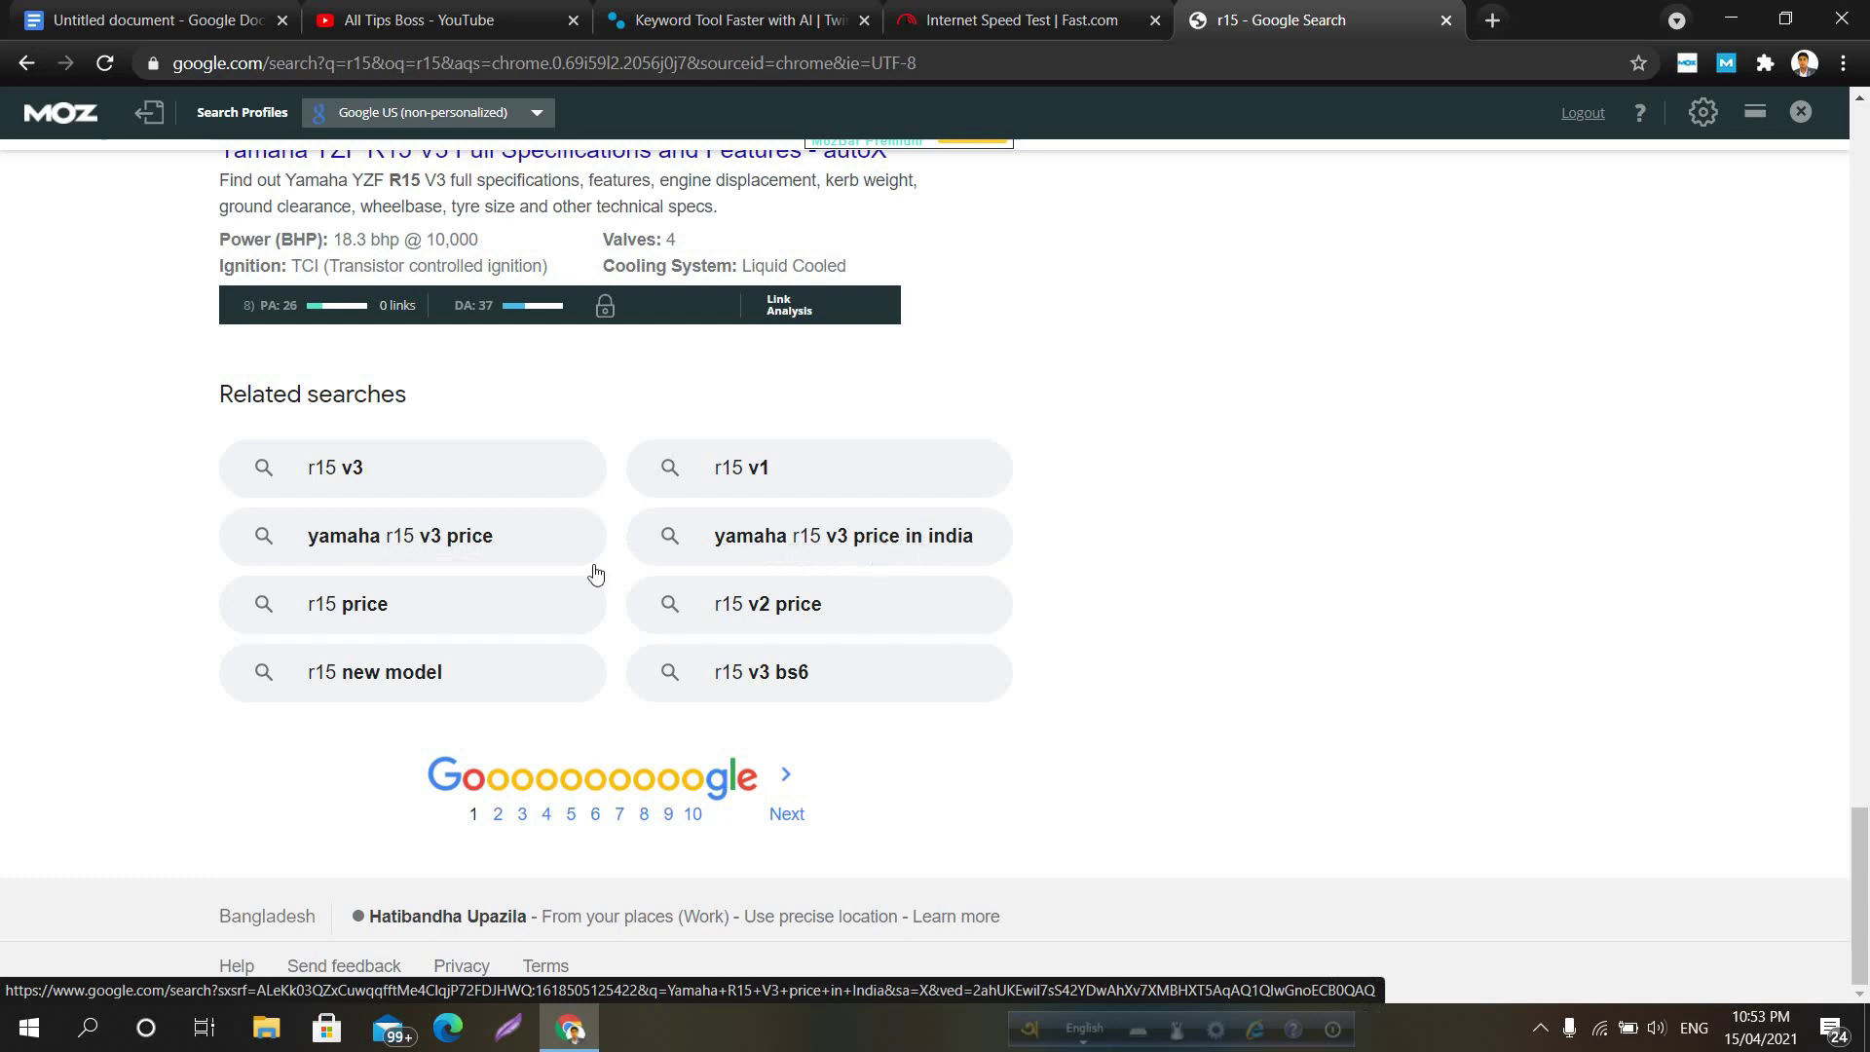
right_click(323, 475)
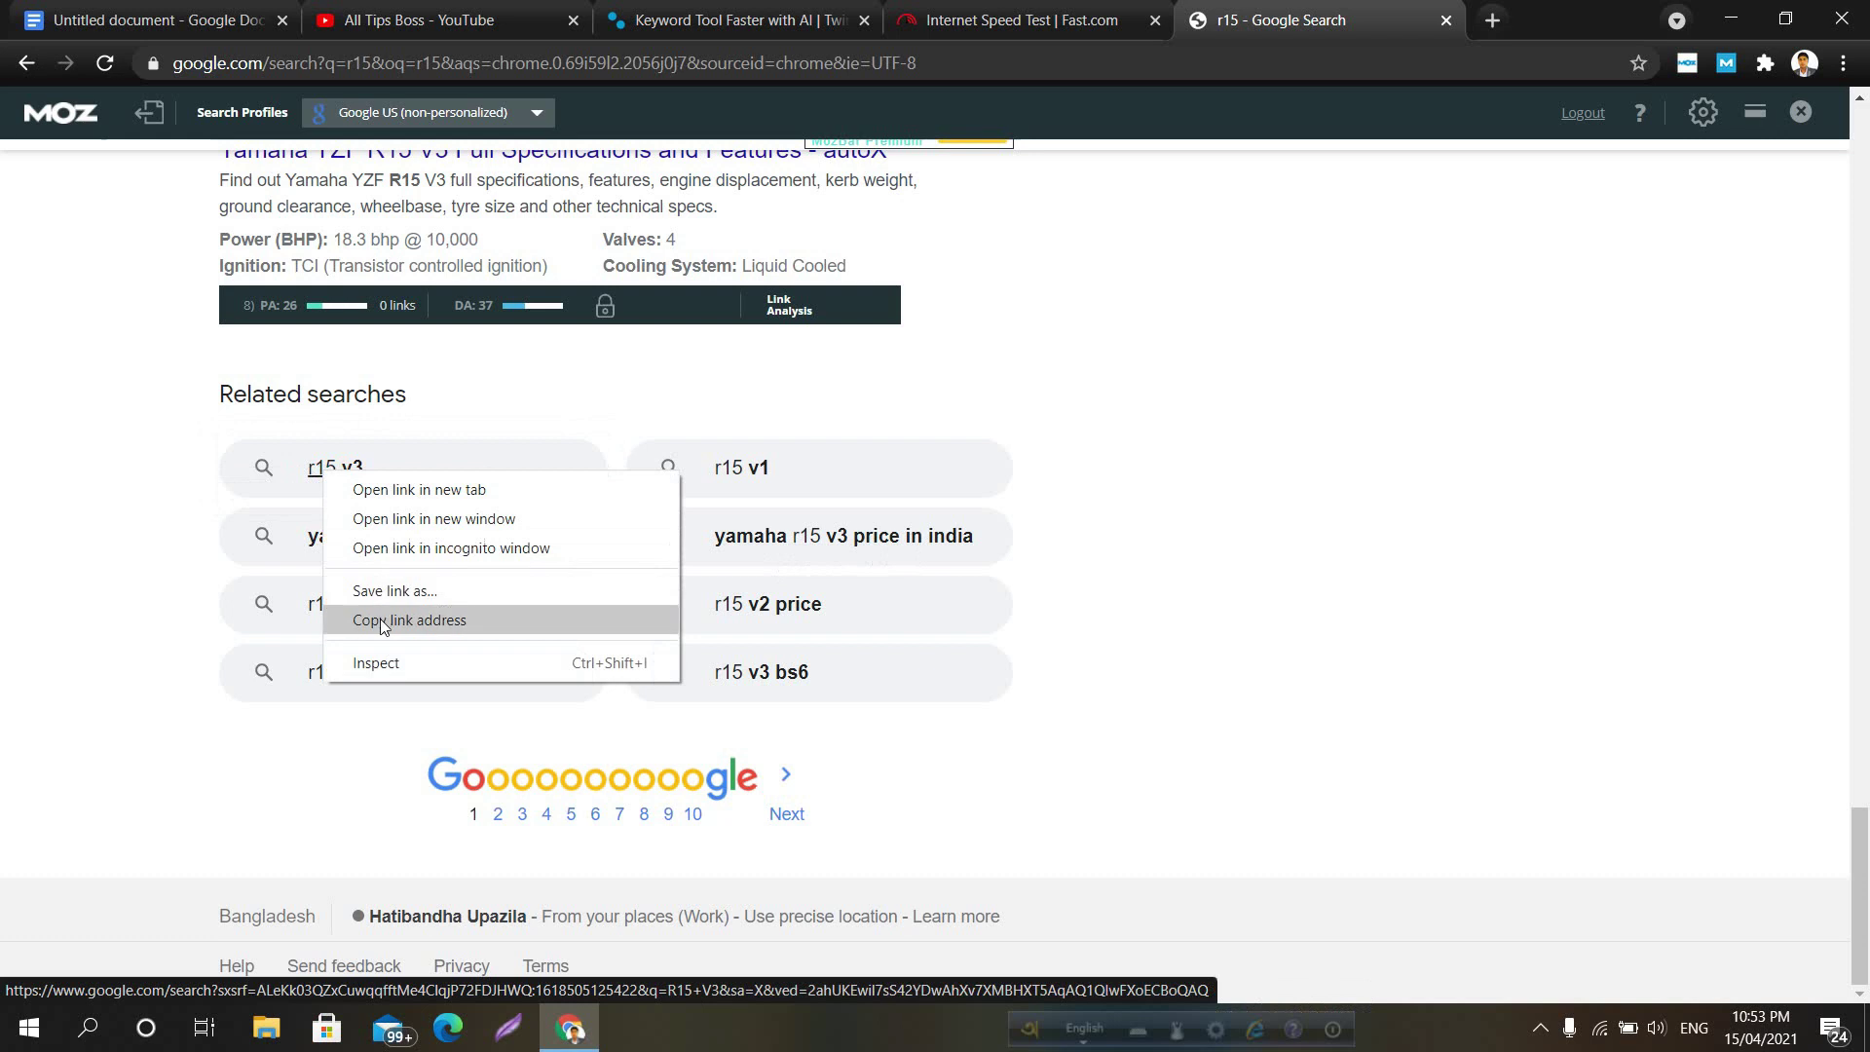
left_click(212, 495)
right_click(330, 477)
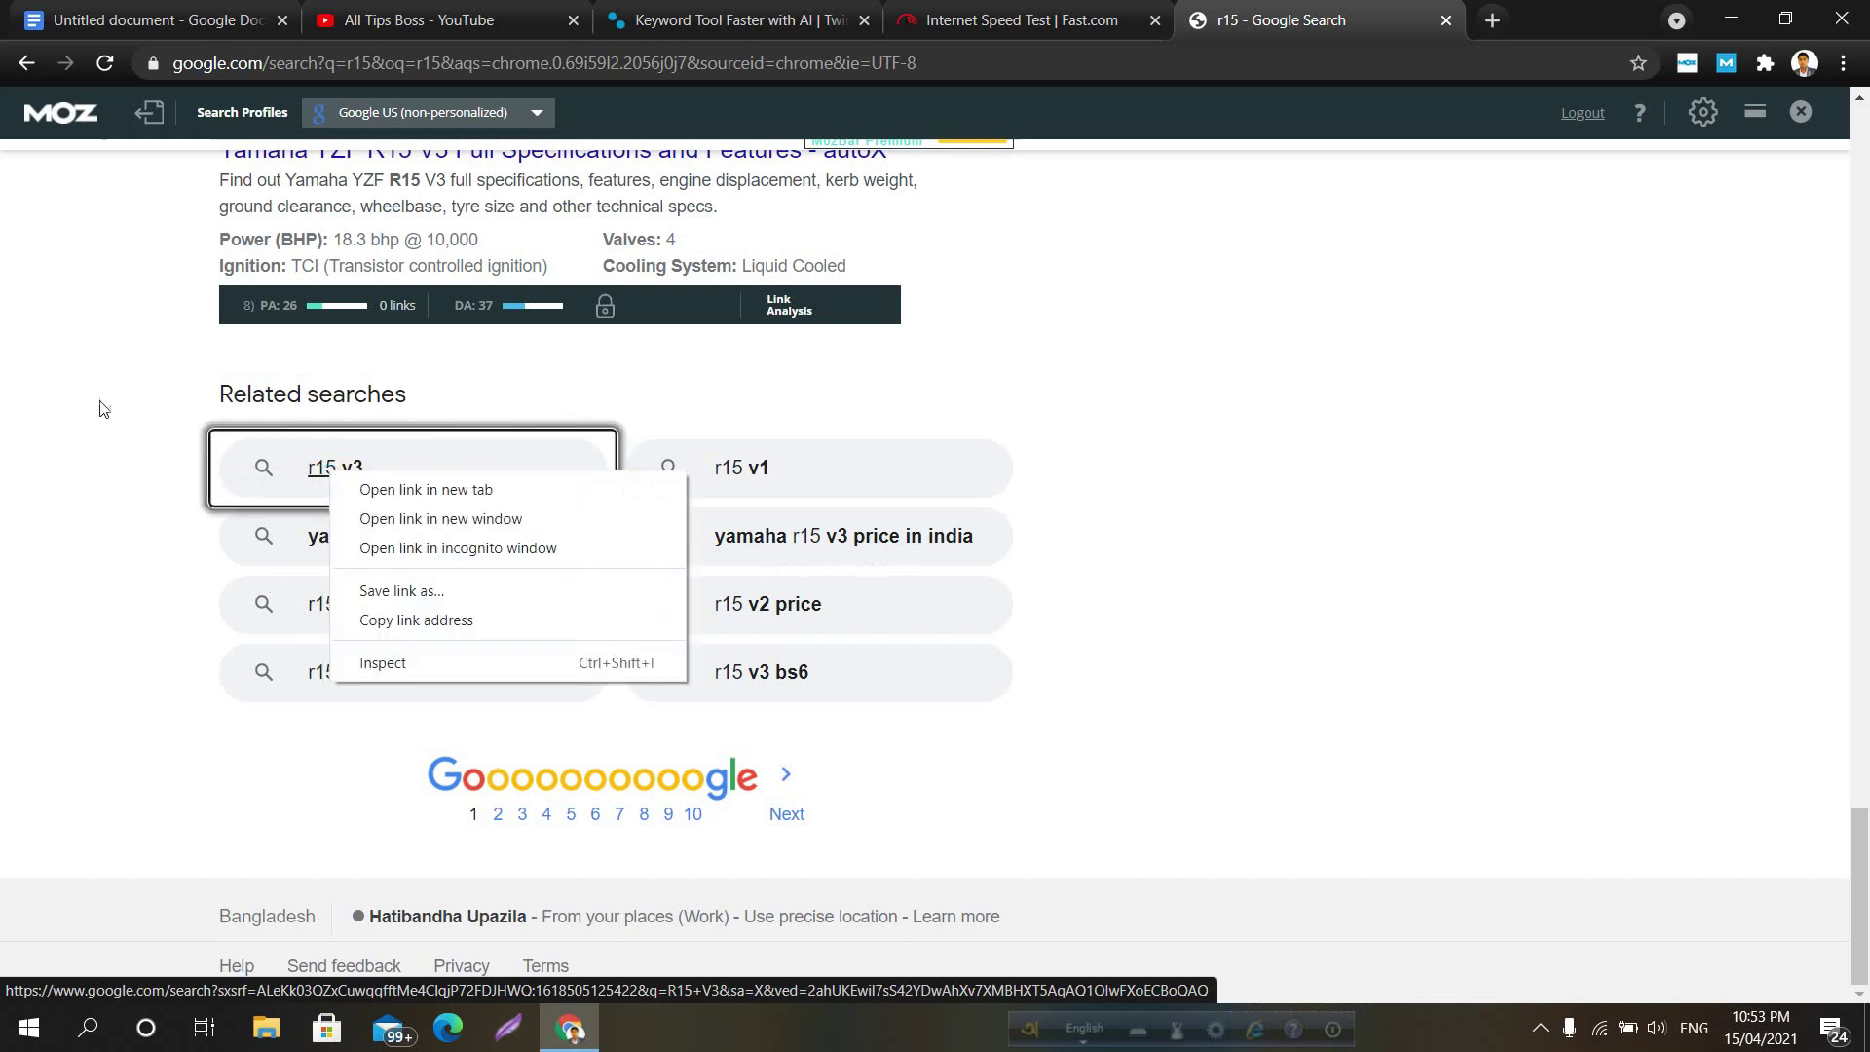
left_click(108, 409)
left_click_drag(181, 417, 826, 695)
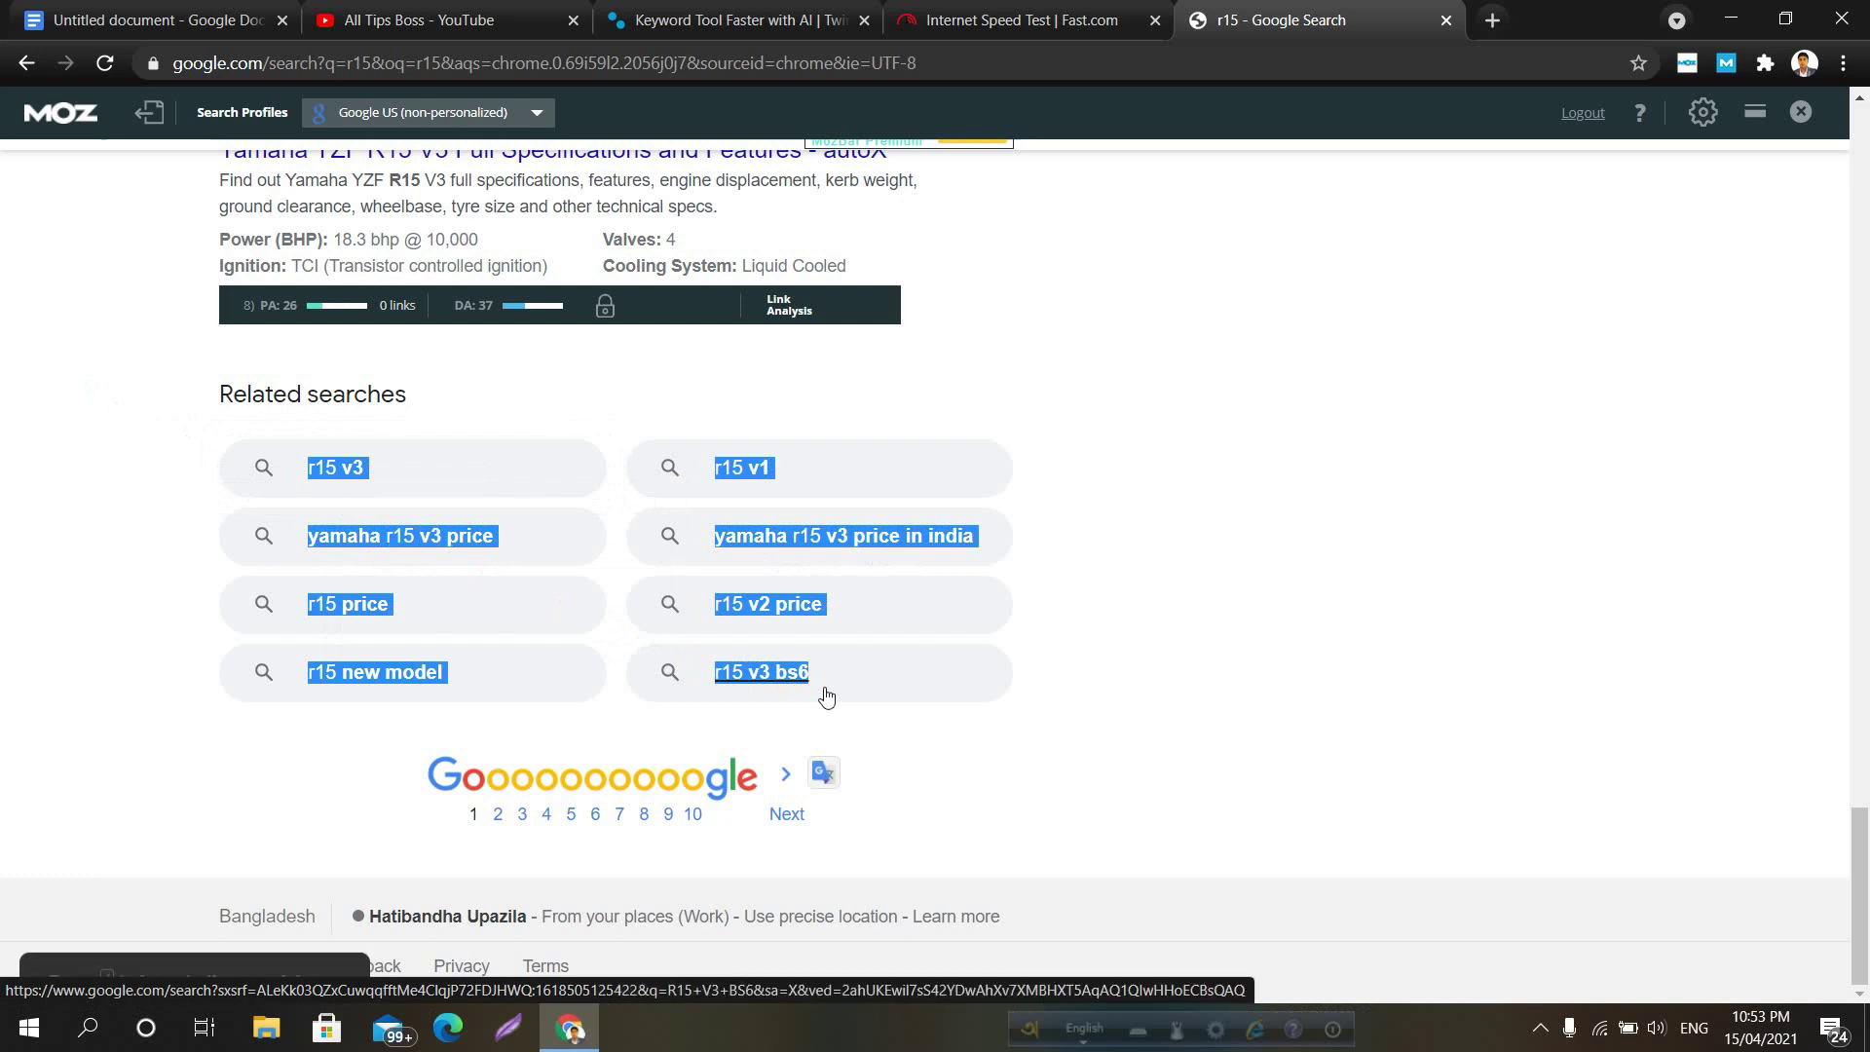
left_click(1160, 467)
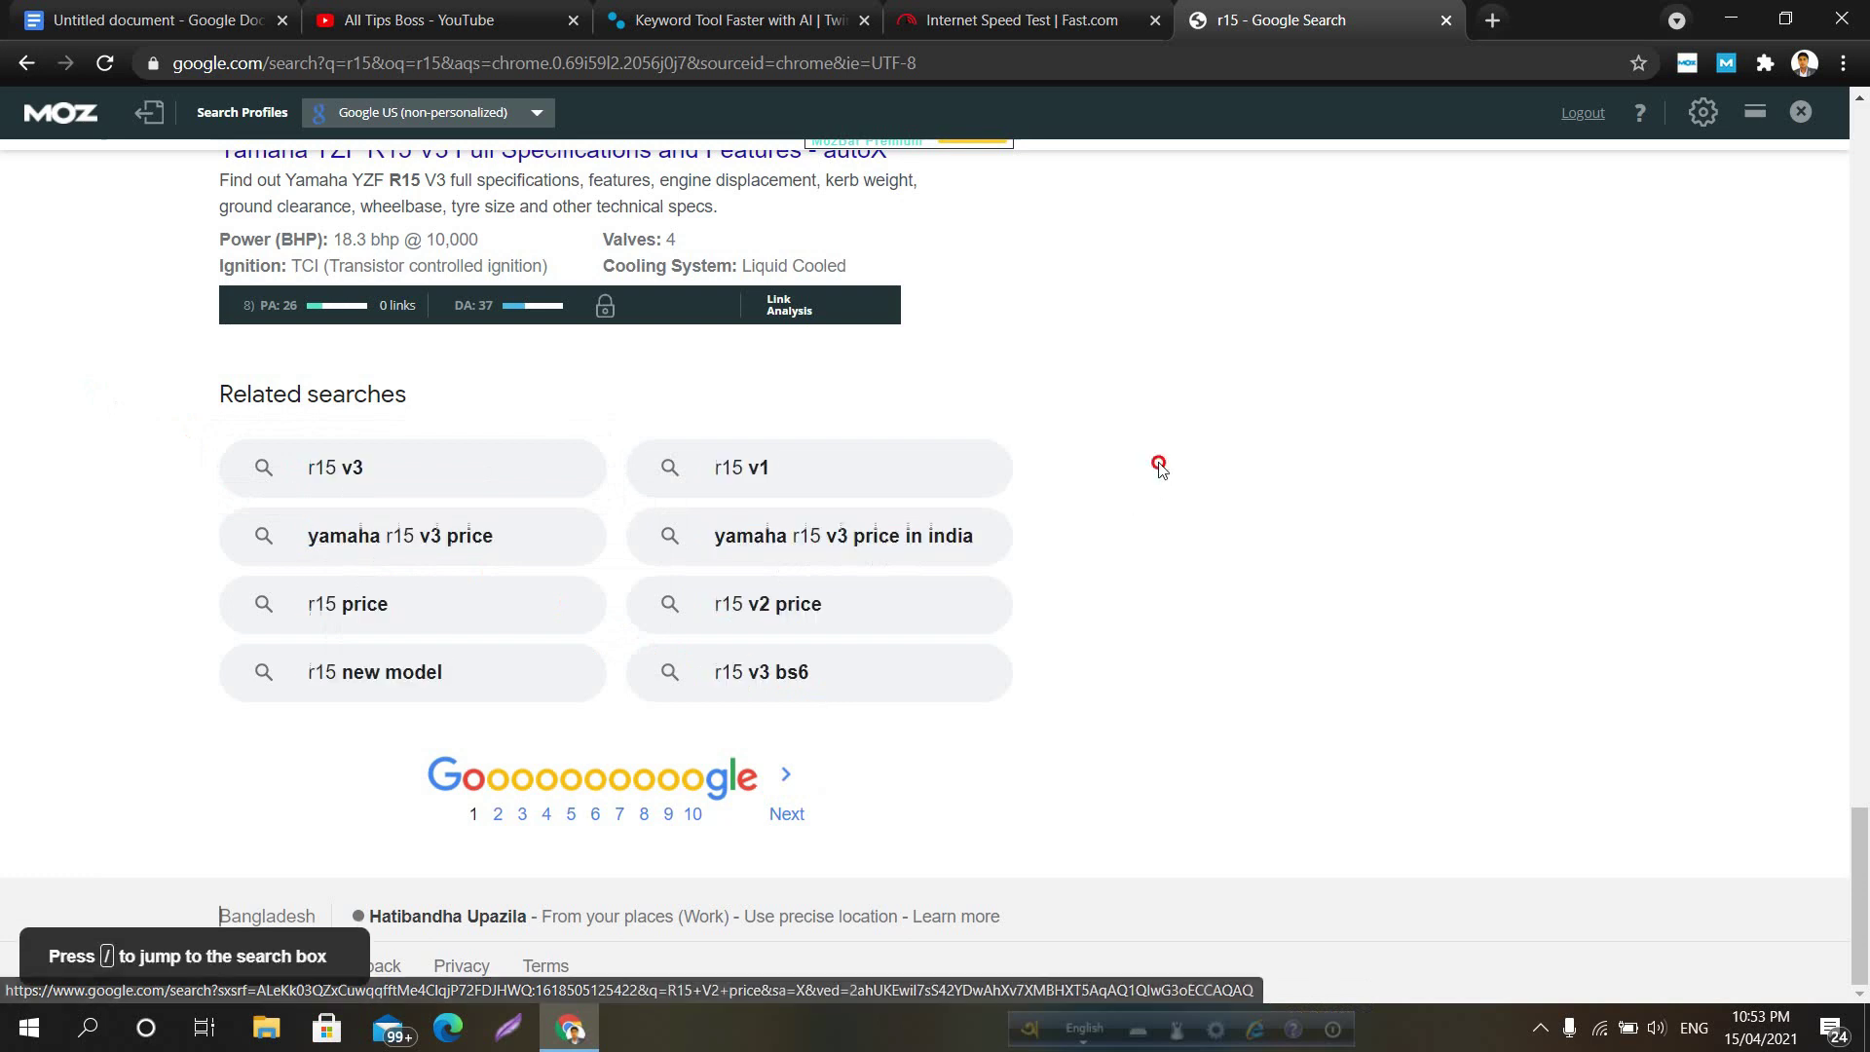
Go to the desktop, create a new Microsoft Excel worksheet there and open it
left_click(1729, 21)
right_click(897, 118)
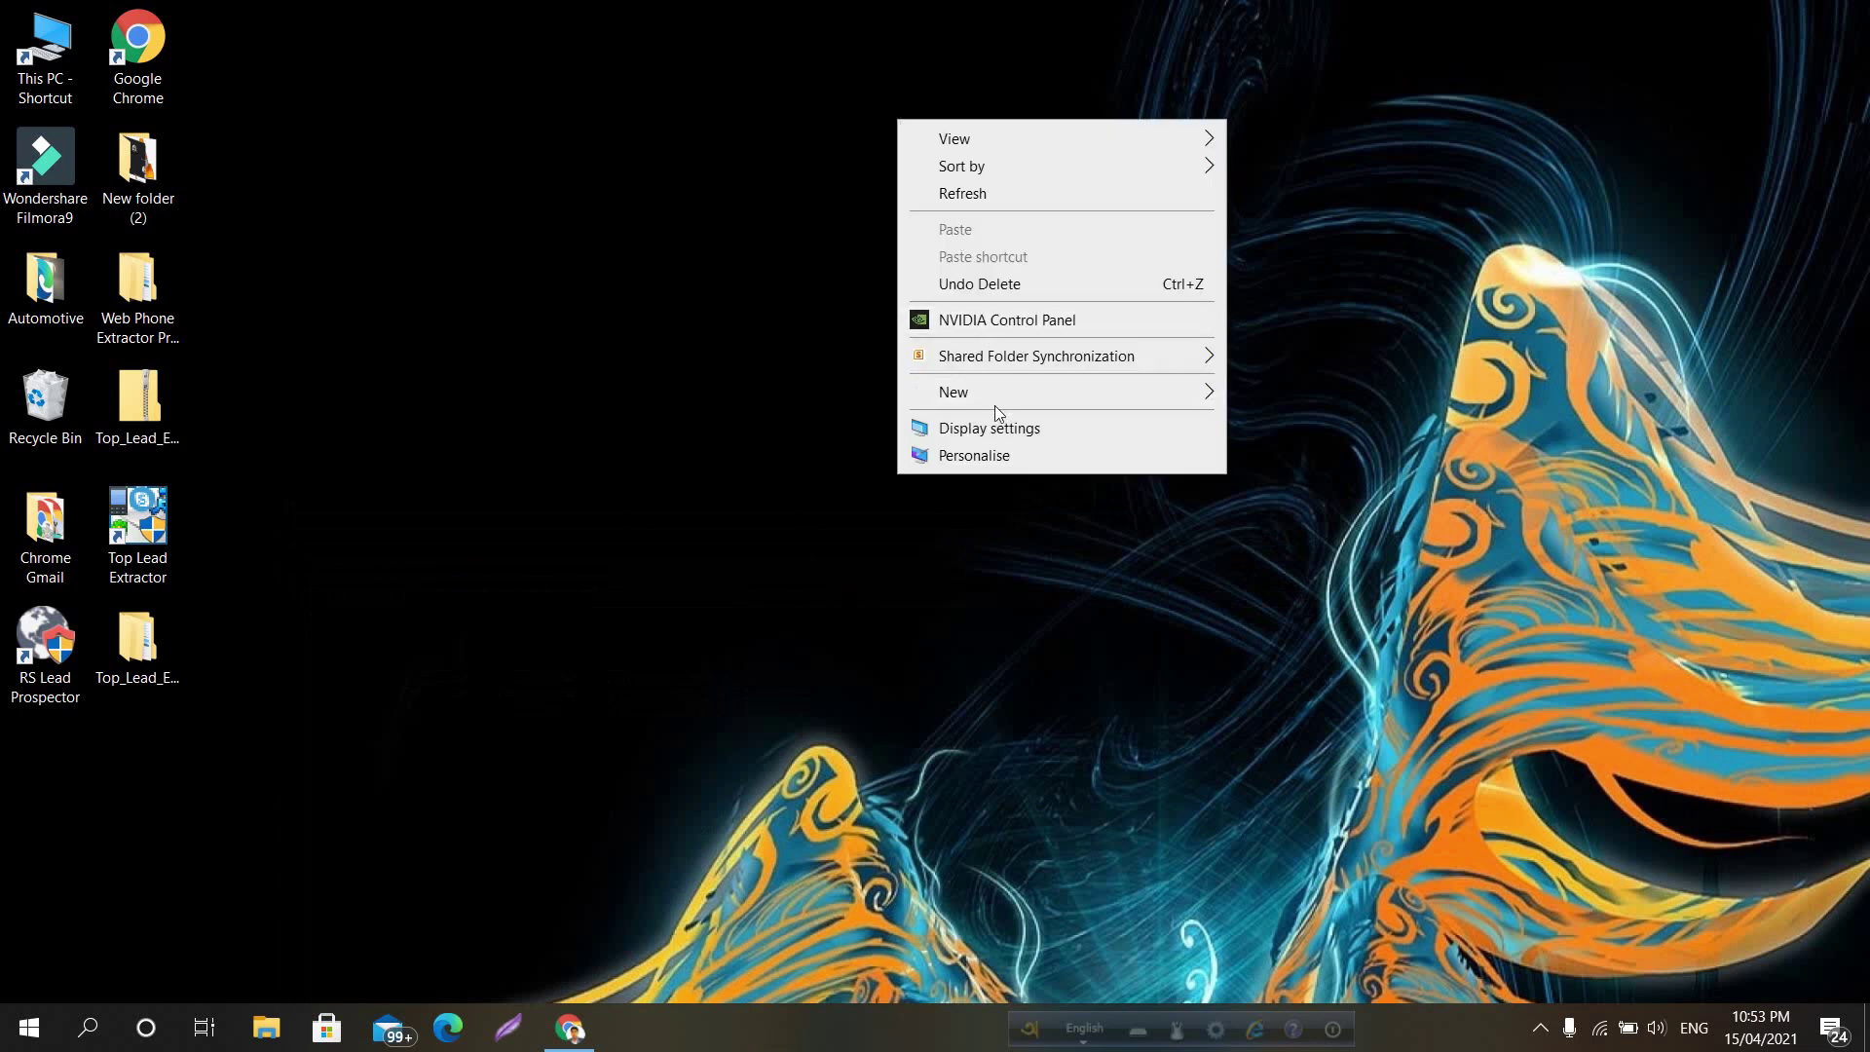
mouse_move(990, 405)
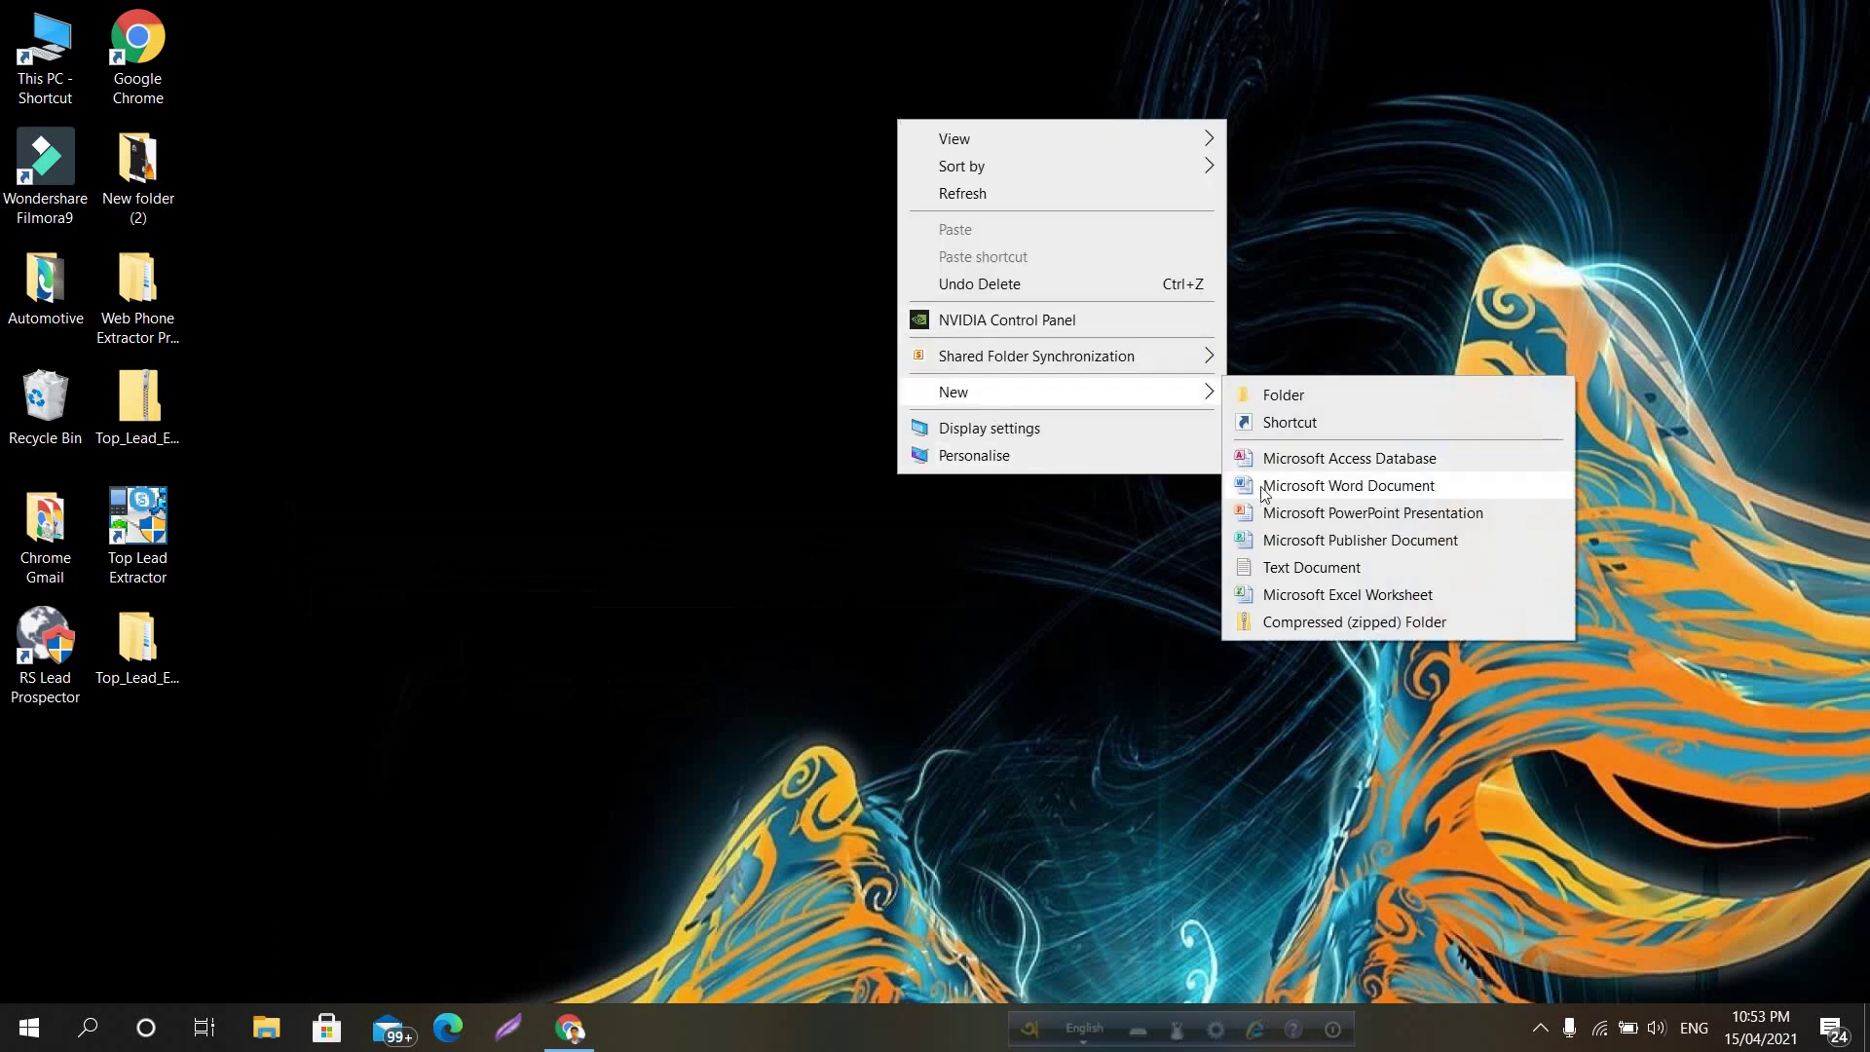
left_click(1330, 598)
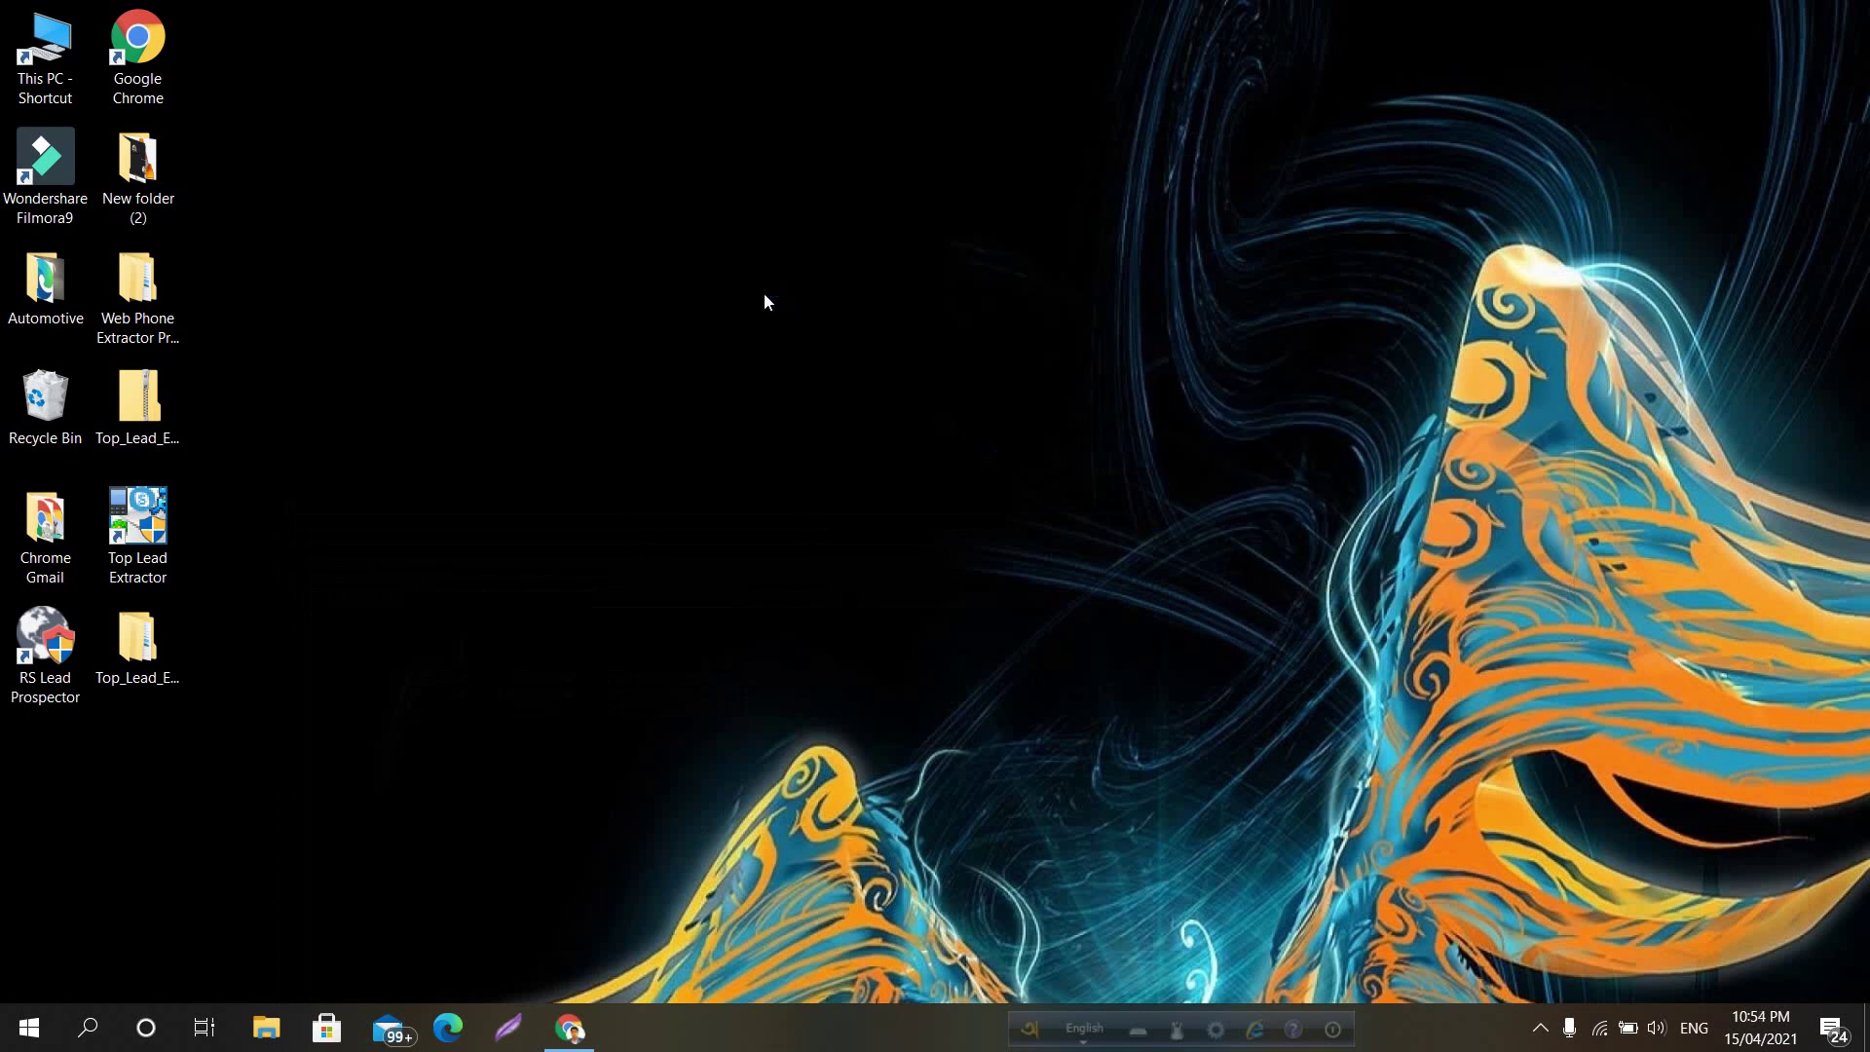
left_click(981, 164)
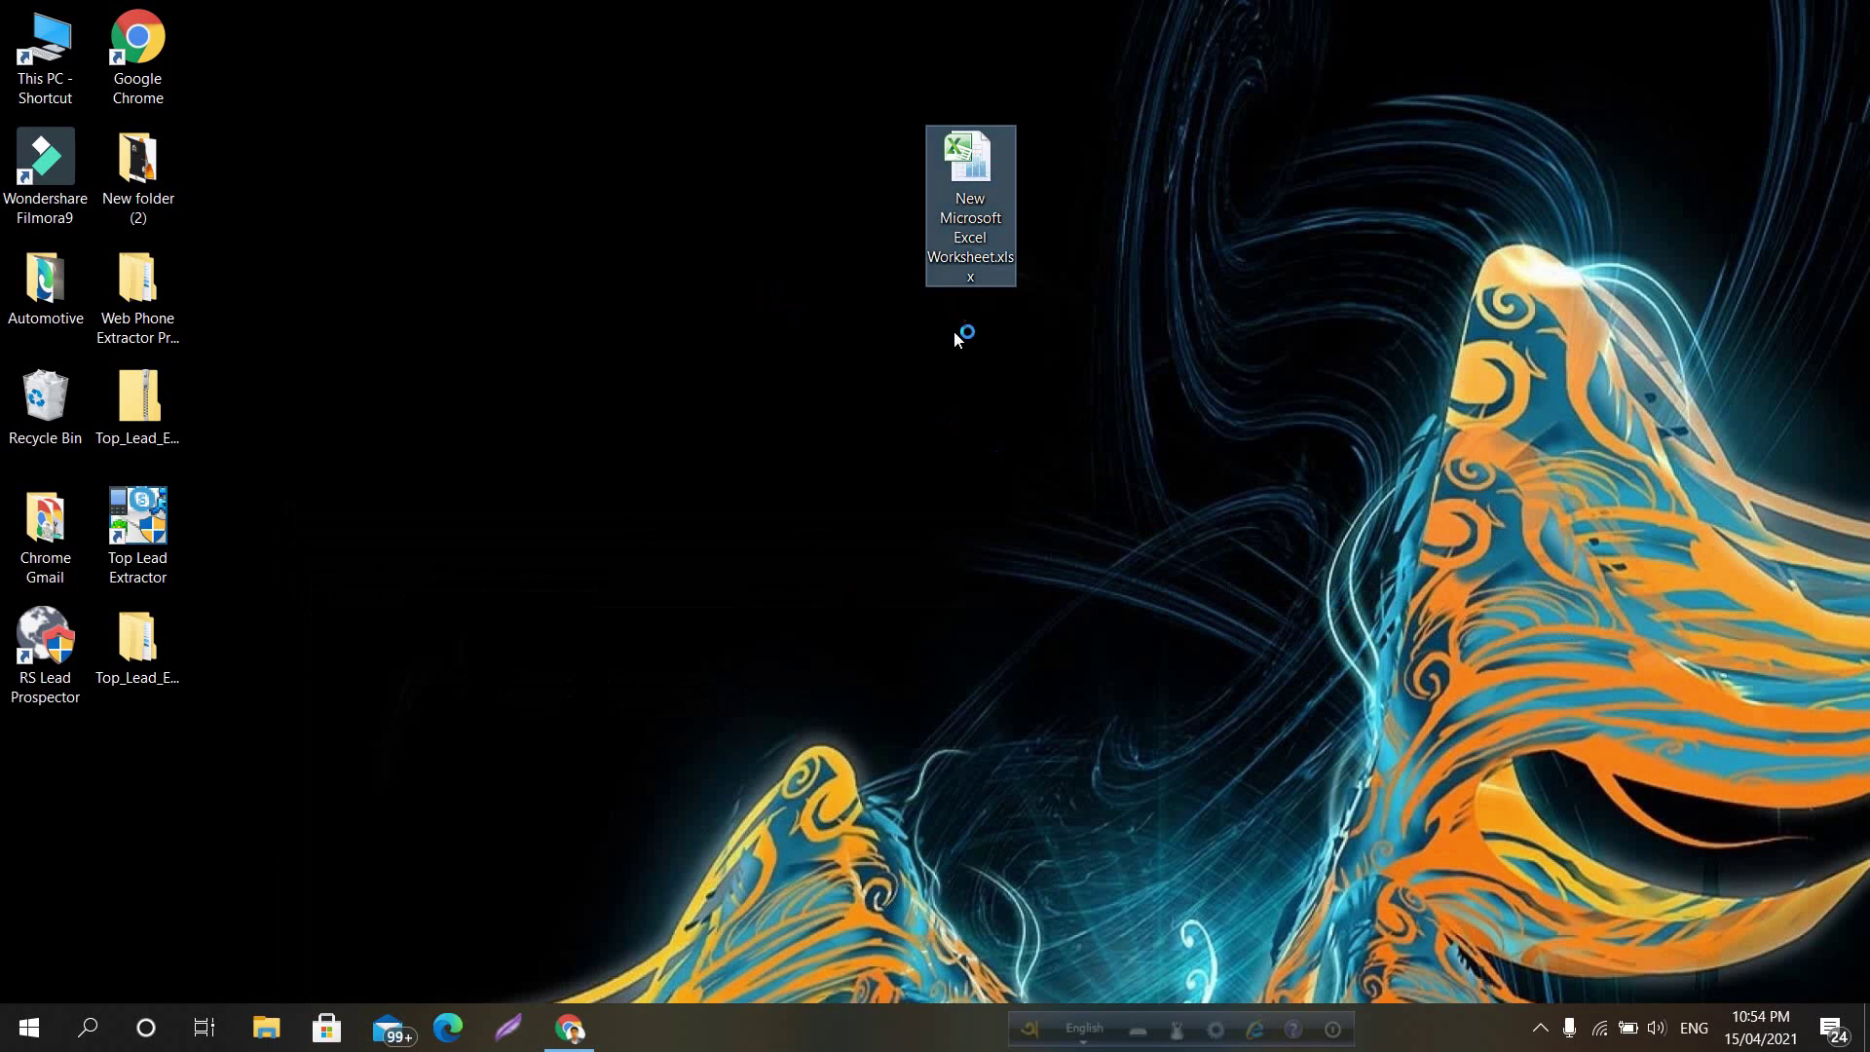
Return to the Google results in Chrome, select the r15 query to review its suggestions, and look further down the results page
left_click(584, 1018)
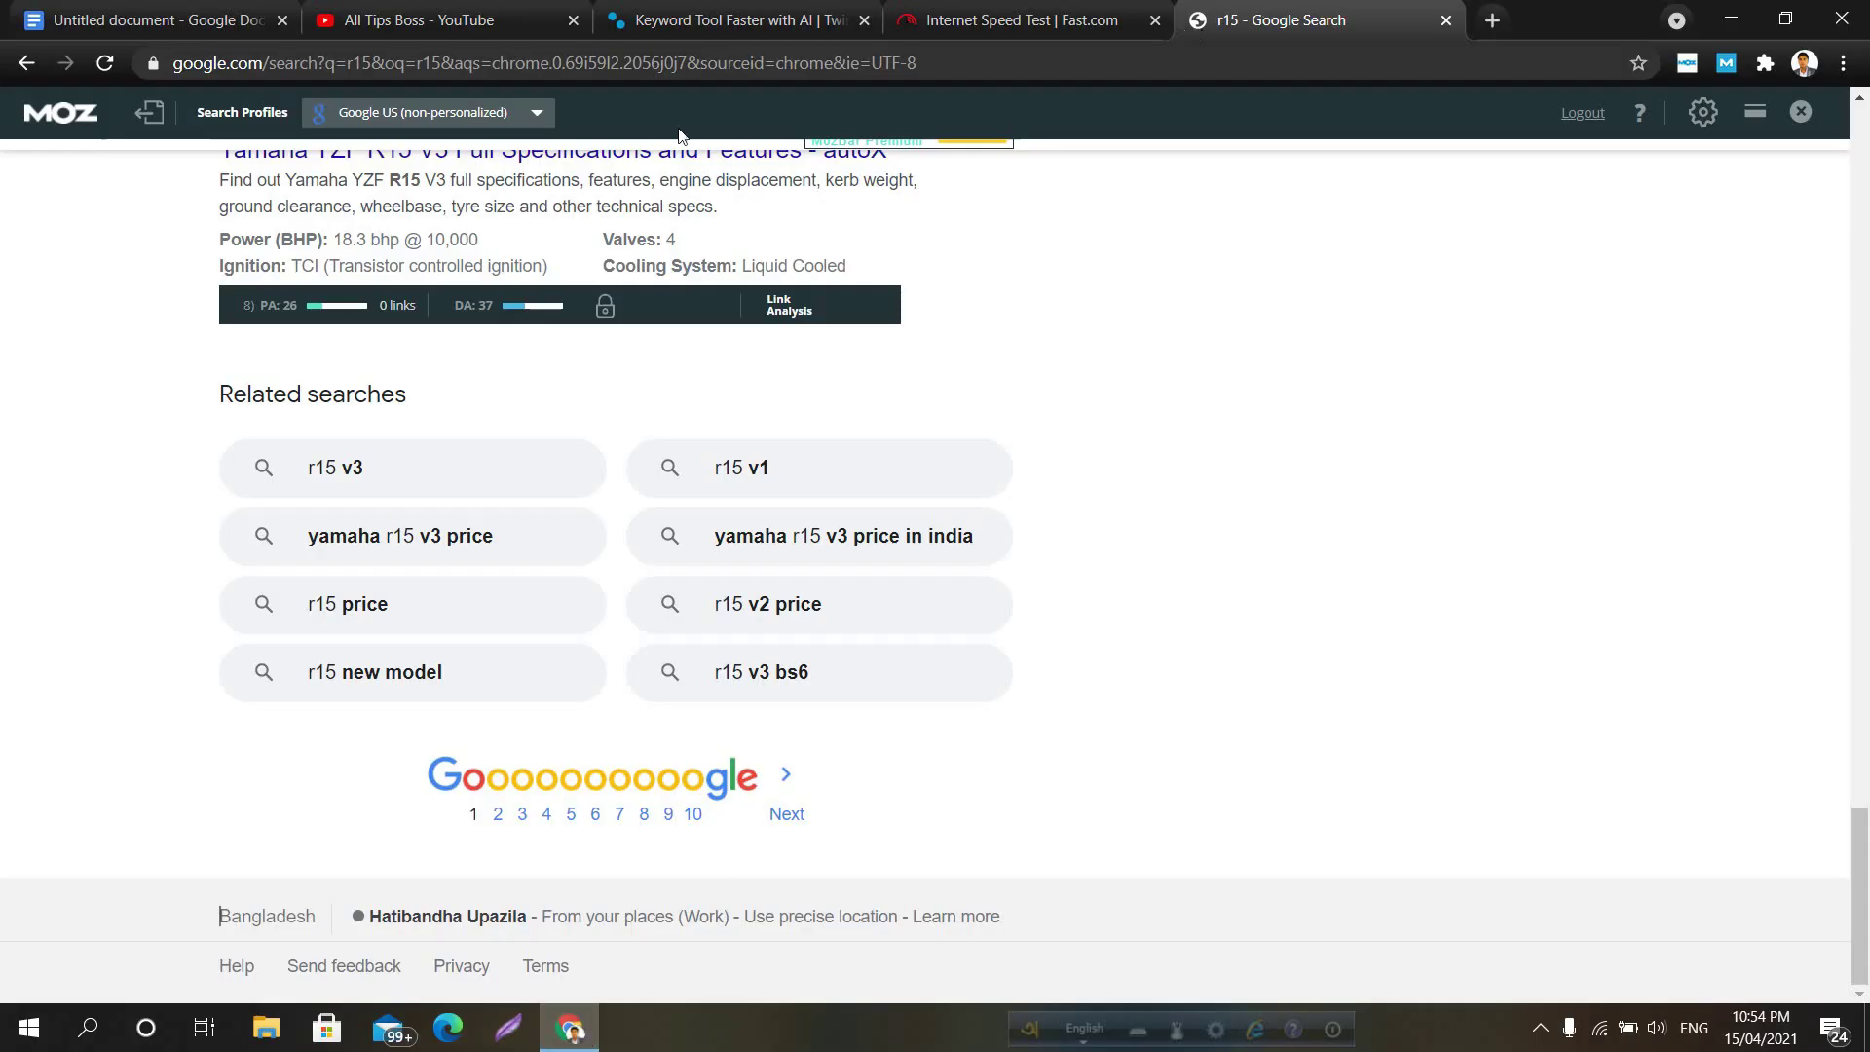
scroll(331, 295, "up", 10)
scroll(331, 295, "up", 20)
left_click(273, 190)
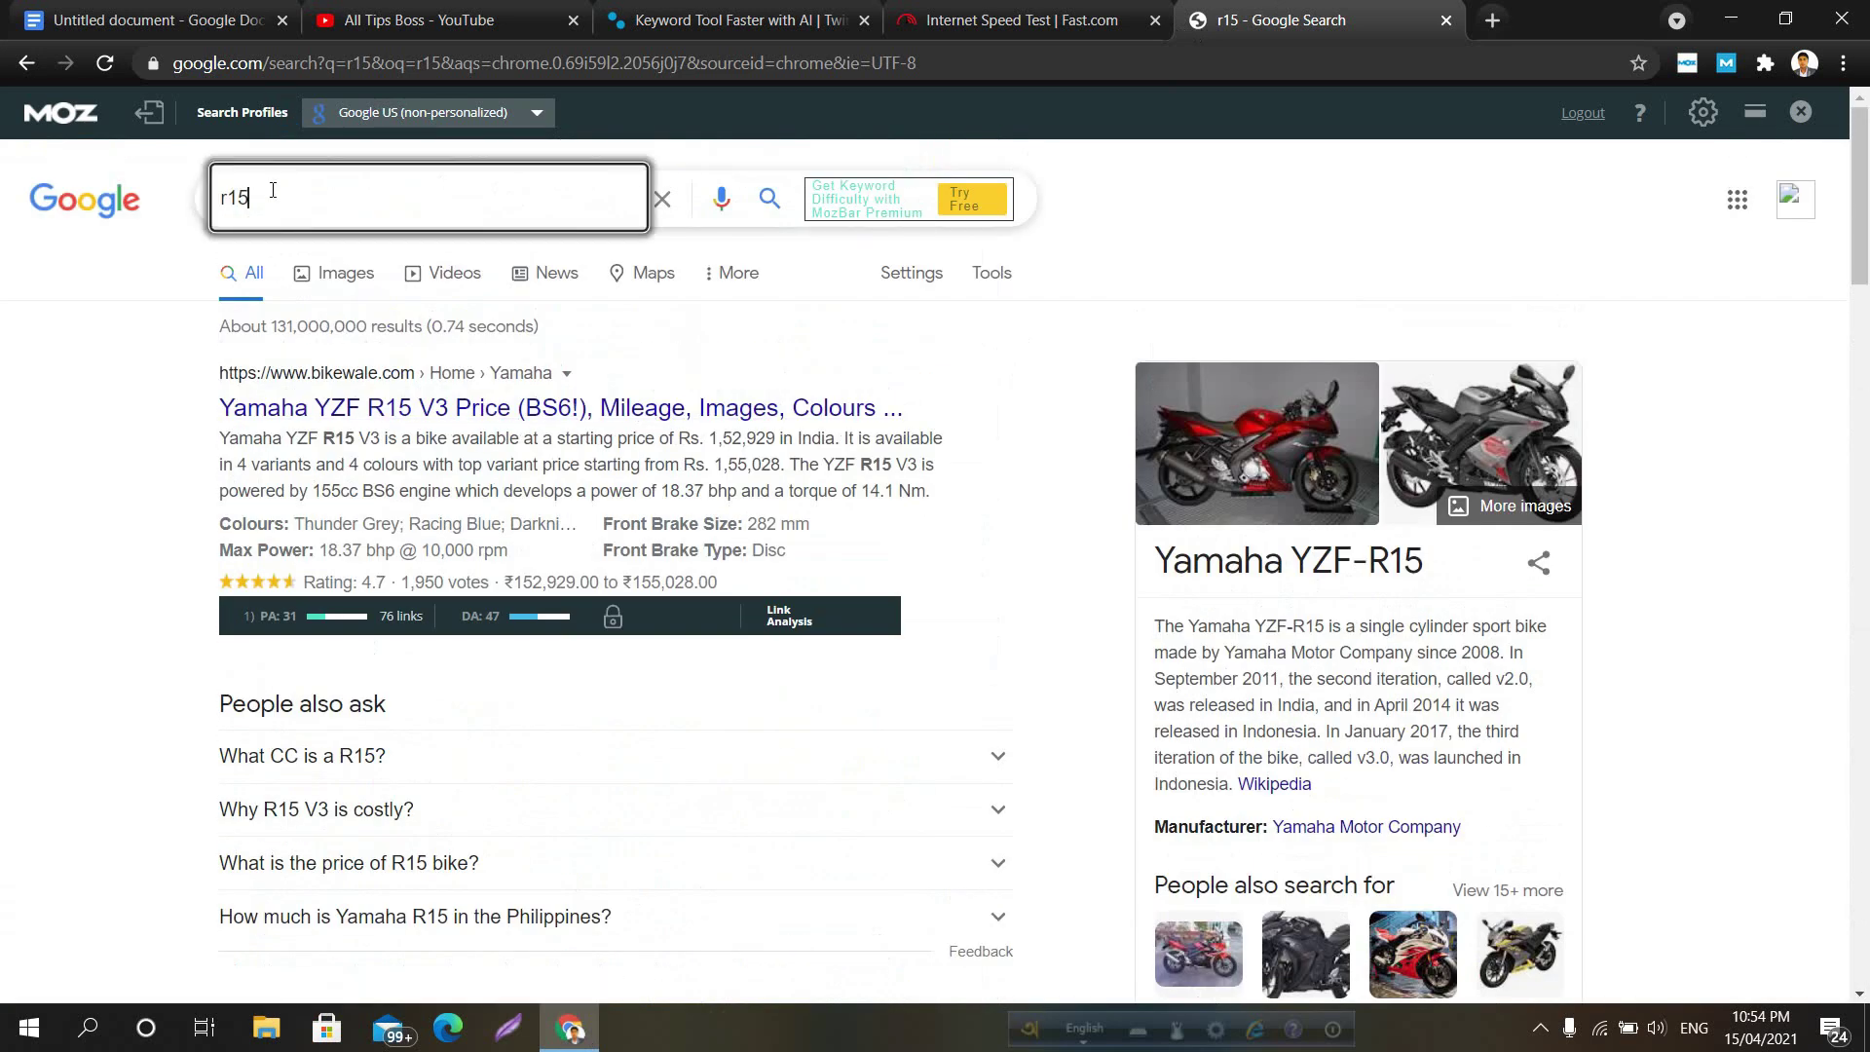
left_click_drag(267, 195, 201, 196)
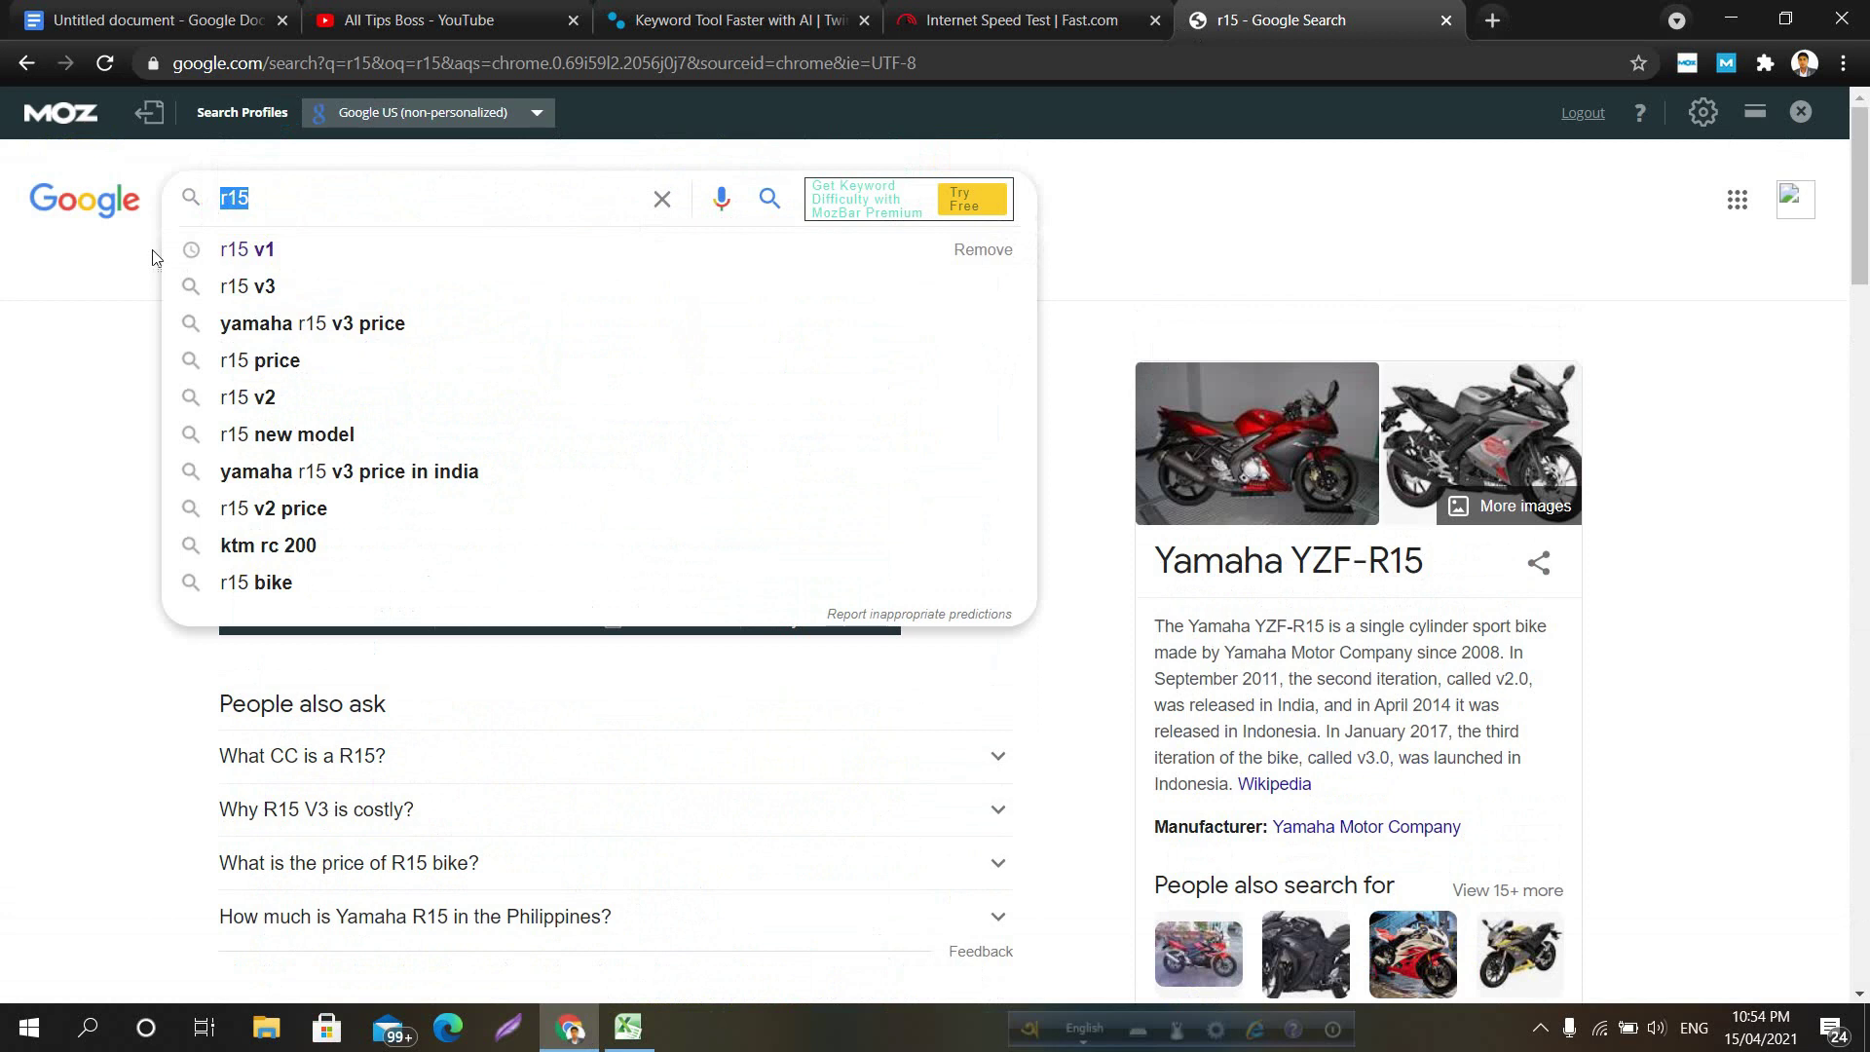
left_click(79, 287)
scroll(141, 404, "down", 15)
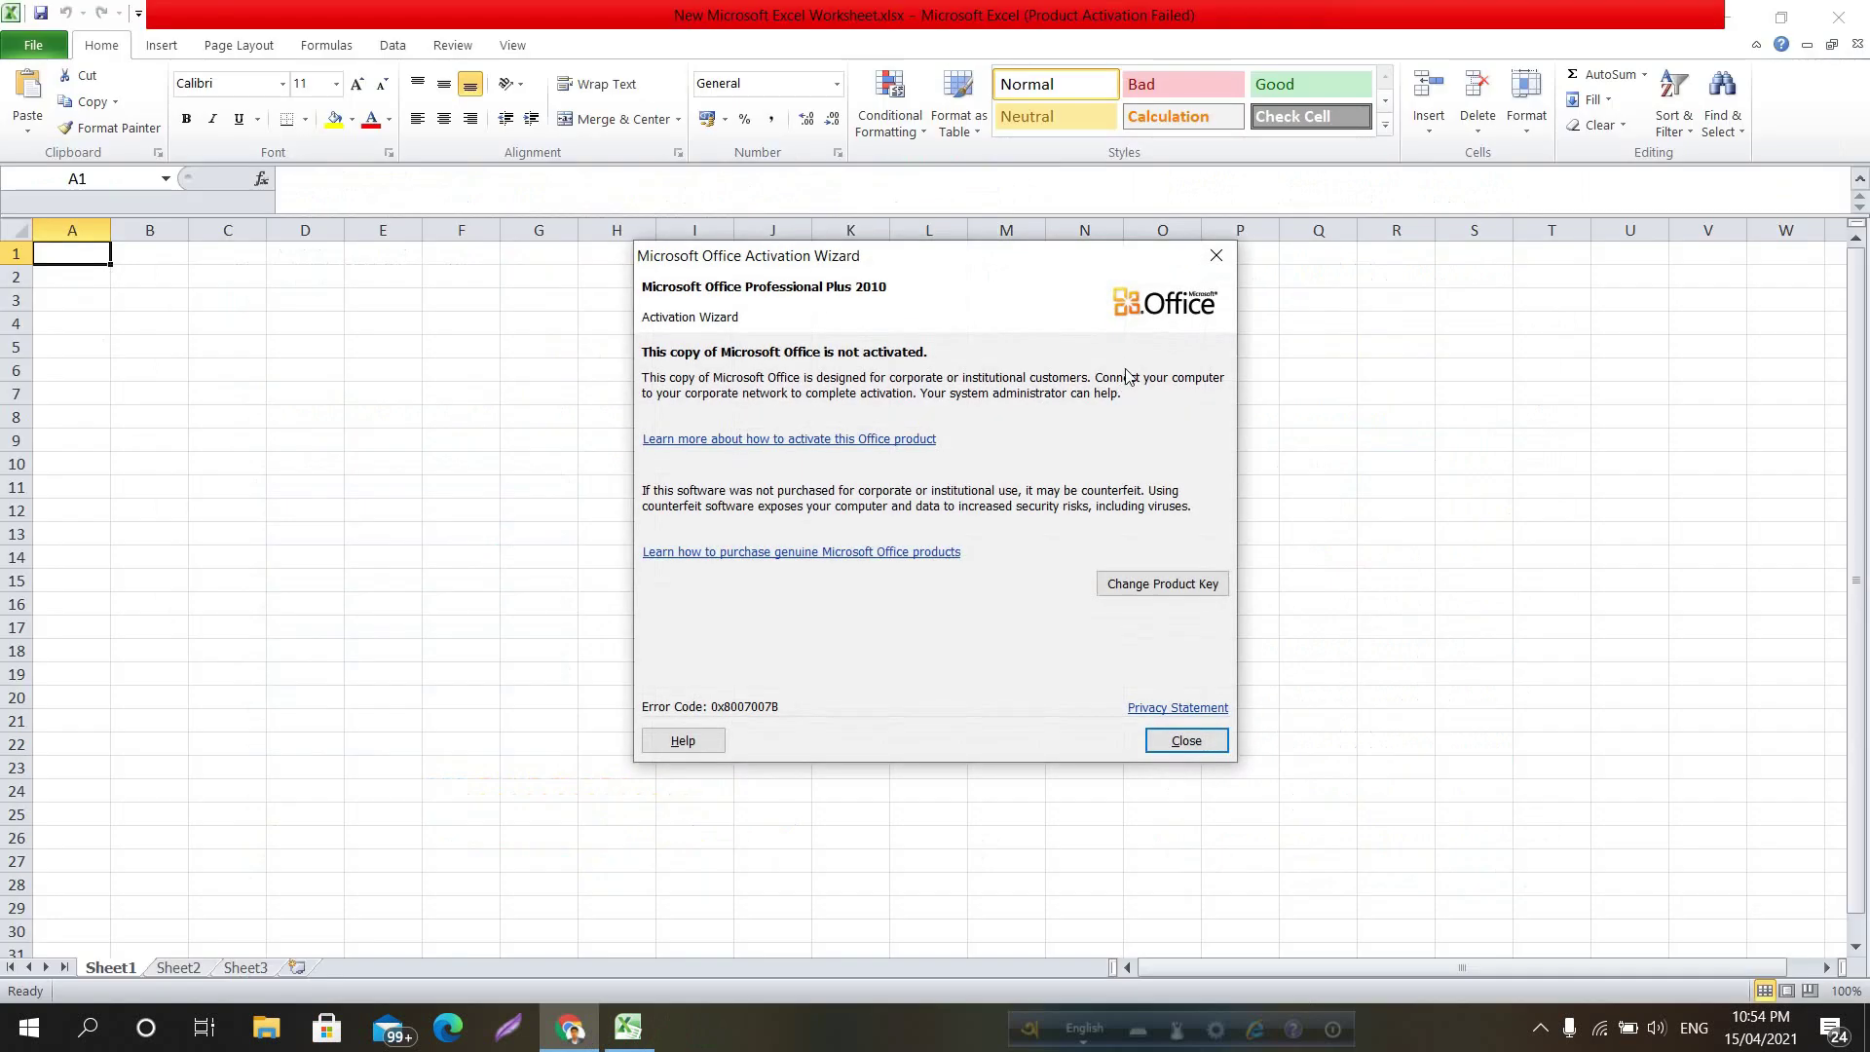
Dismiss the Office activation dialog and widen column A of the new worksheet
left_click(1217, 255)
left_click(362, 302)
left_click(243, 312)
left_click_drag(104, 230, 286, 239)
Enter the heading "Niche keyword" in cell A1
left_click(189, 255)
left_click(183, 272)
left_click(181, 258)
double_click(179, 258)
left_click(176, 272)
left_click(179, 258)
double_click(179, 258)
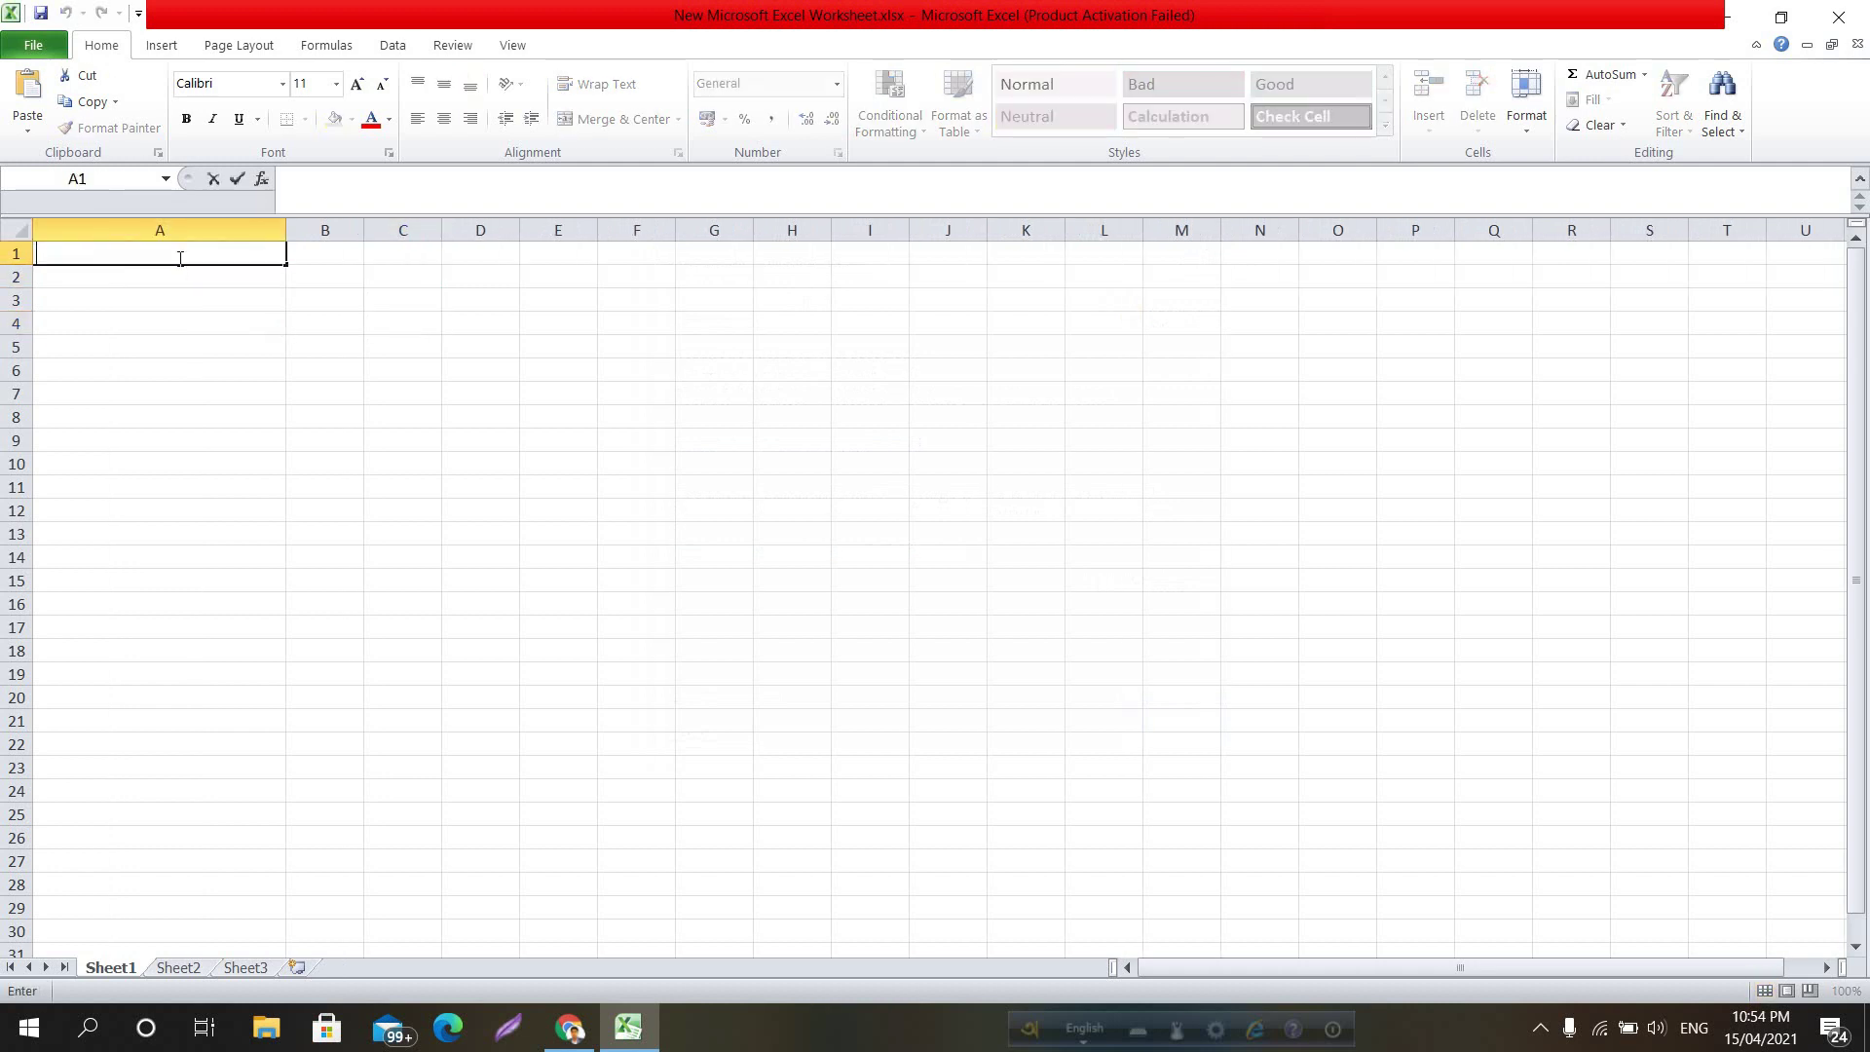
type("Niche keyword")
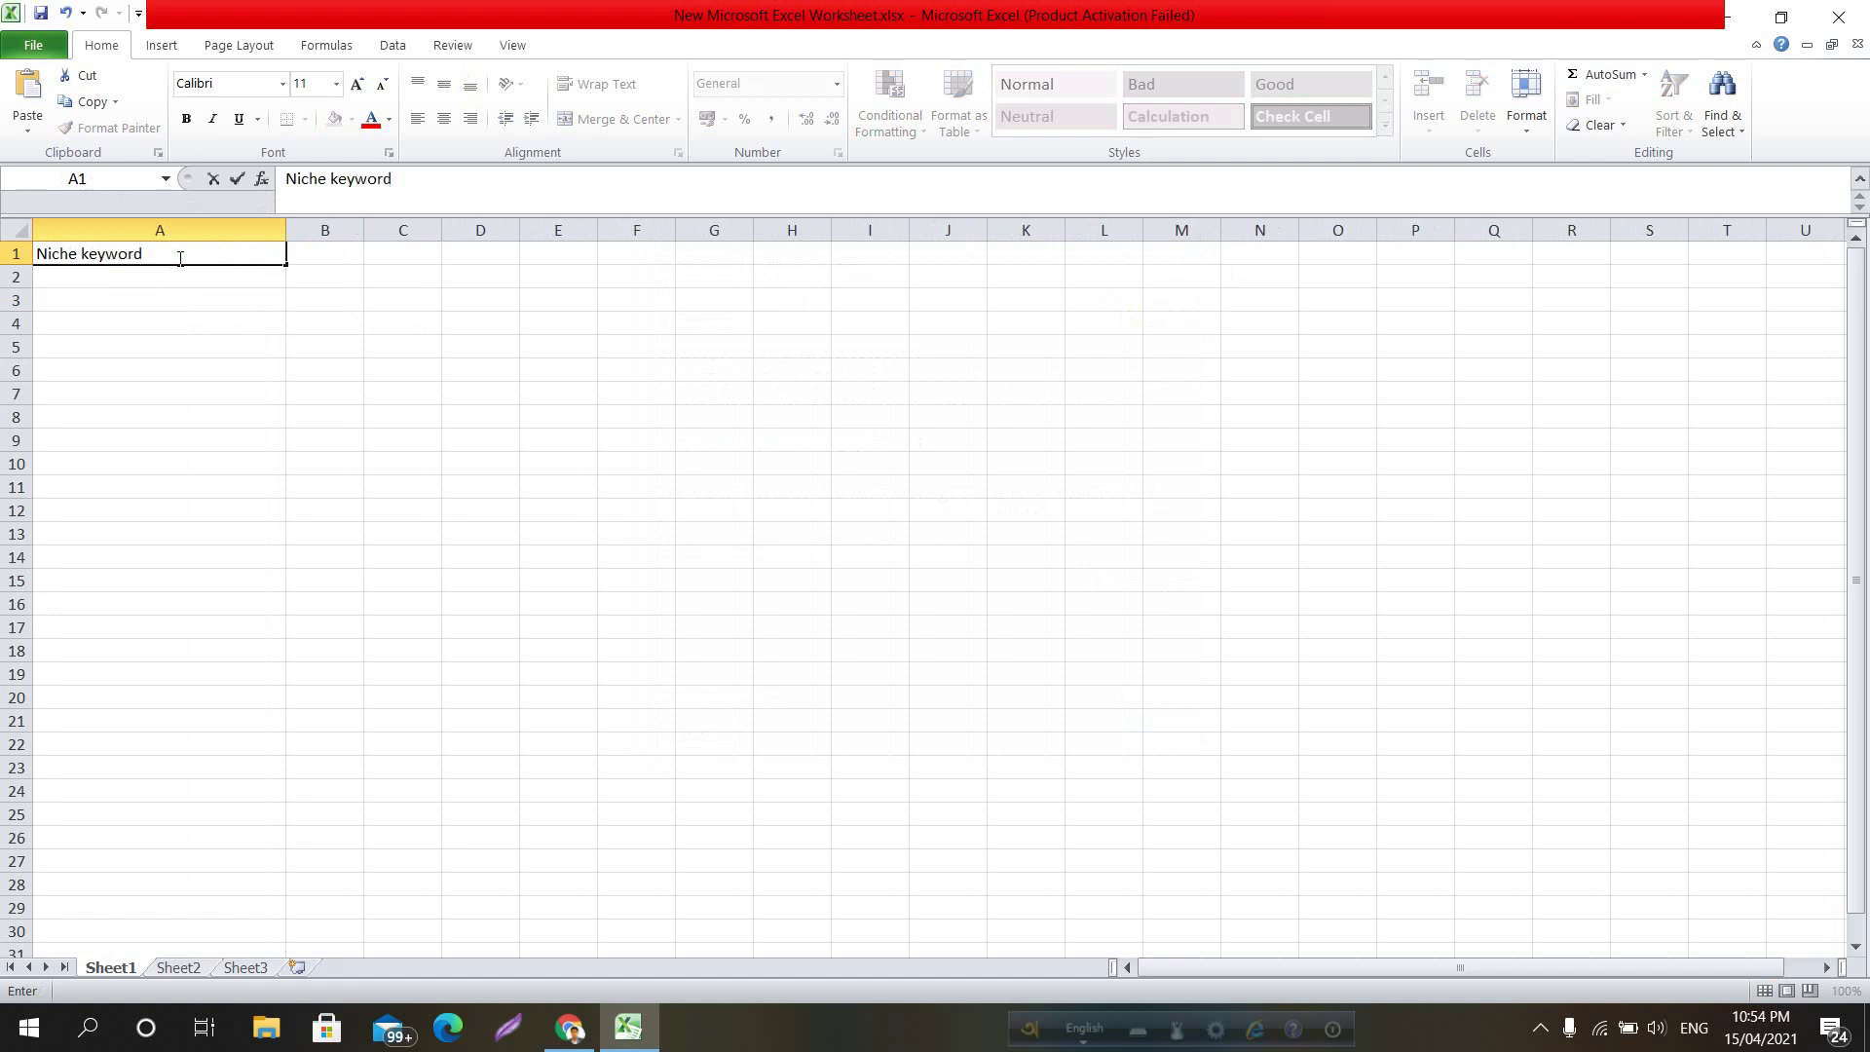
left_click(171, 305)
Reduce the "Niche keyword" heading in A1 to font size 8 and glance at the r15 related searches in Chrome
left_click(5, 254)
left_click(123, 254)
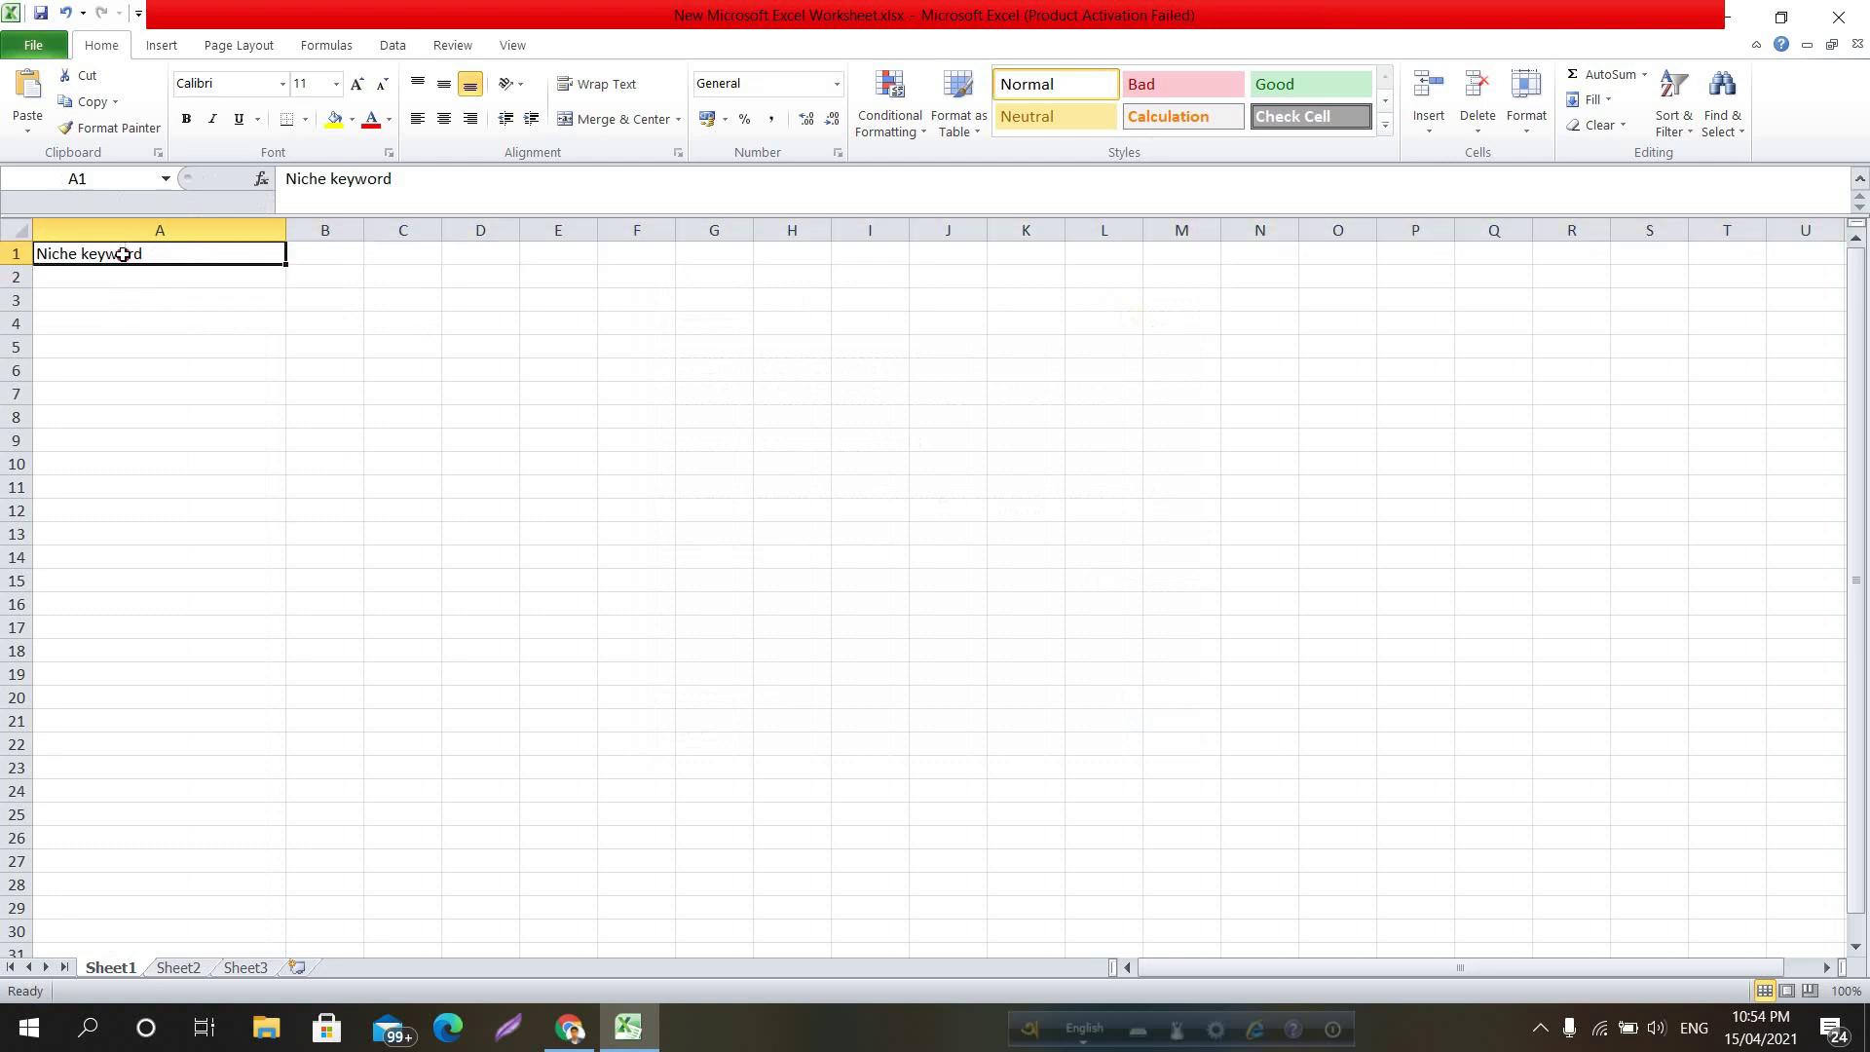
left_click(379, 88)
key("Return")
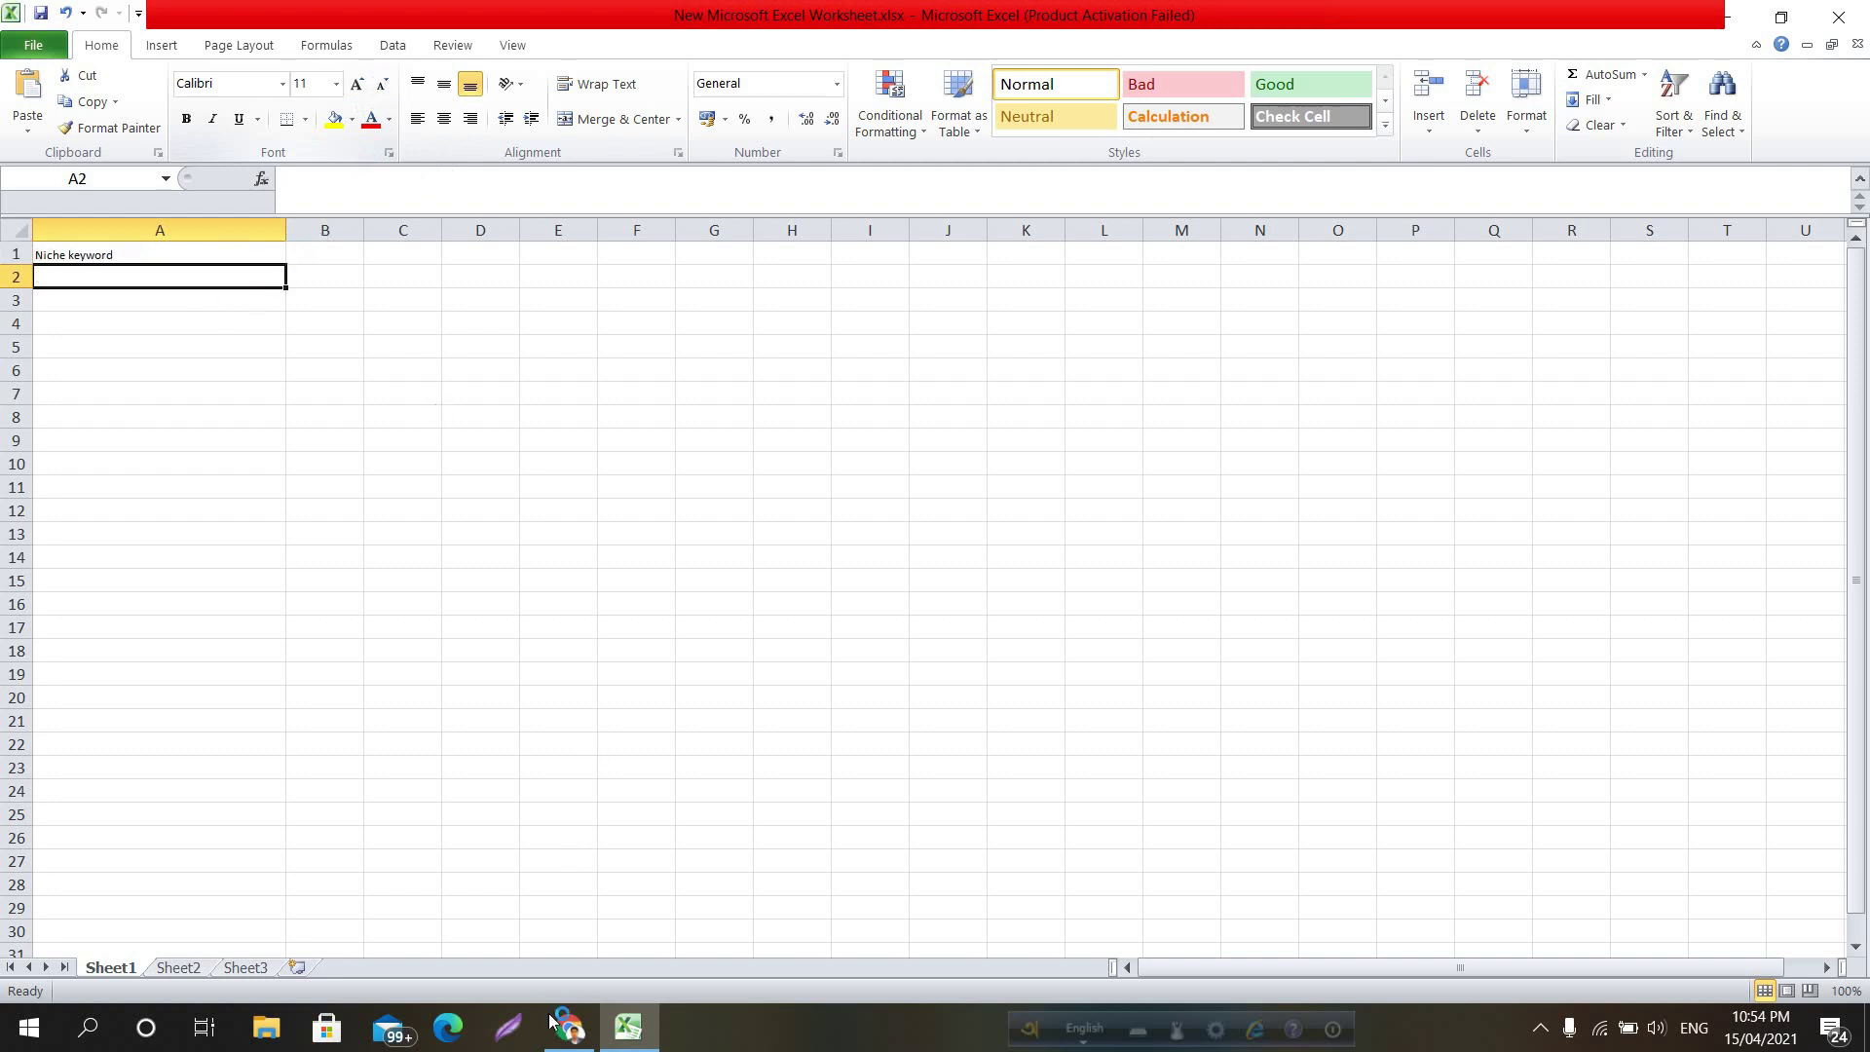
left_click(570, 1028)
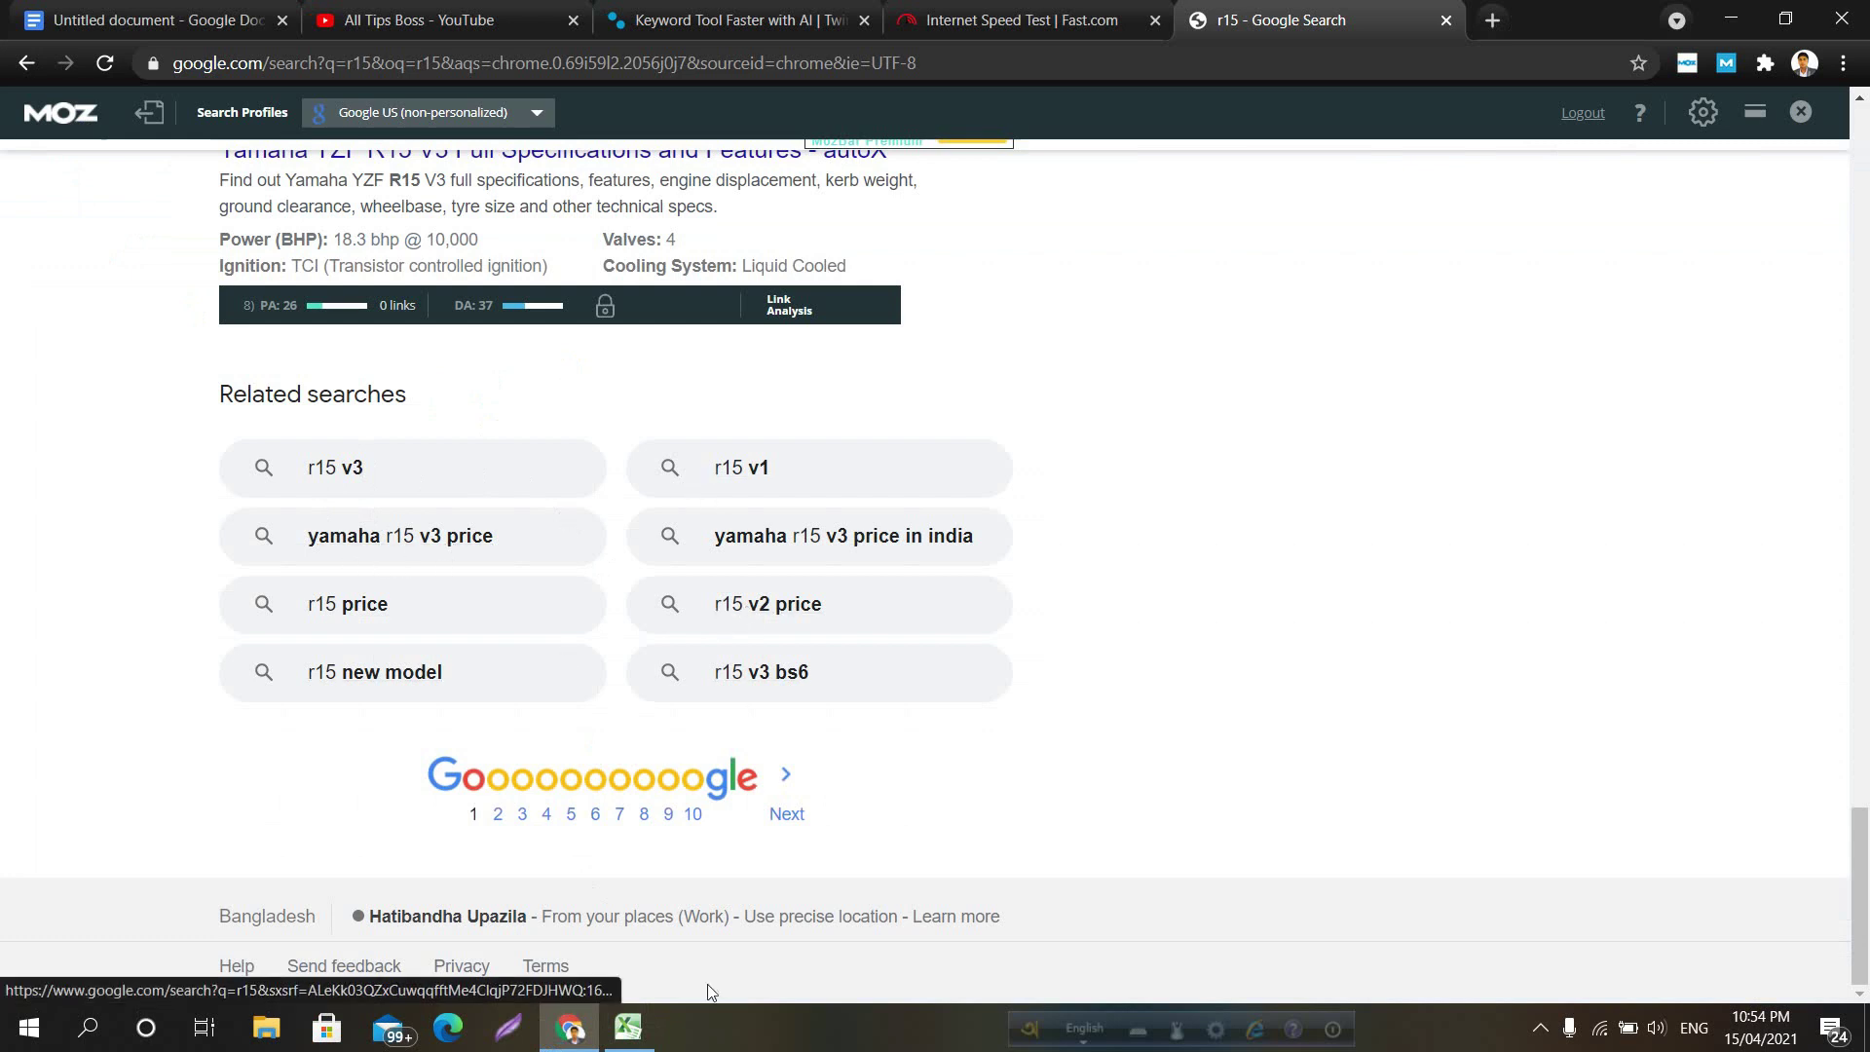
left_click(628, 1027)
Format the "Niche keyword" heading in A1 as bold, font size 22, with a yellow fill
left_click(175, 319)
left_click(166, 258)
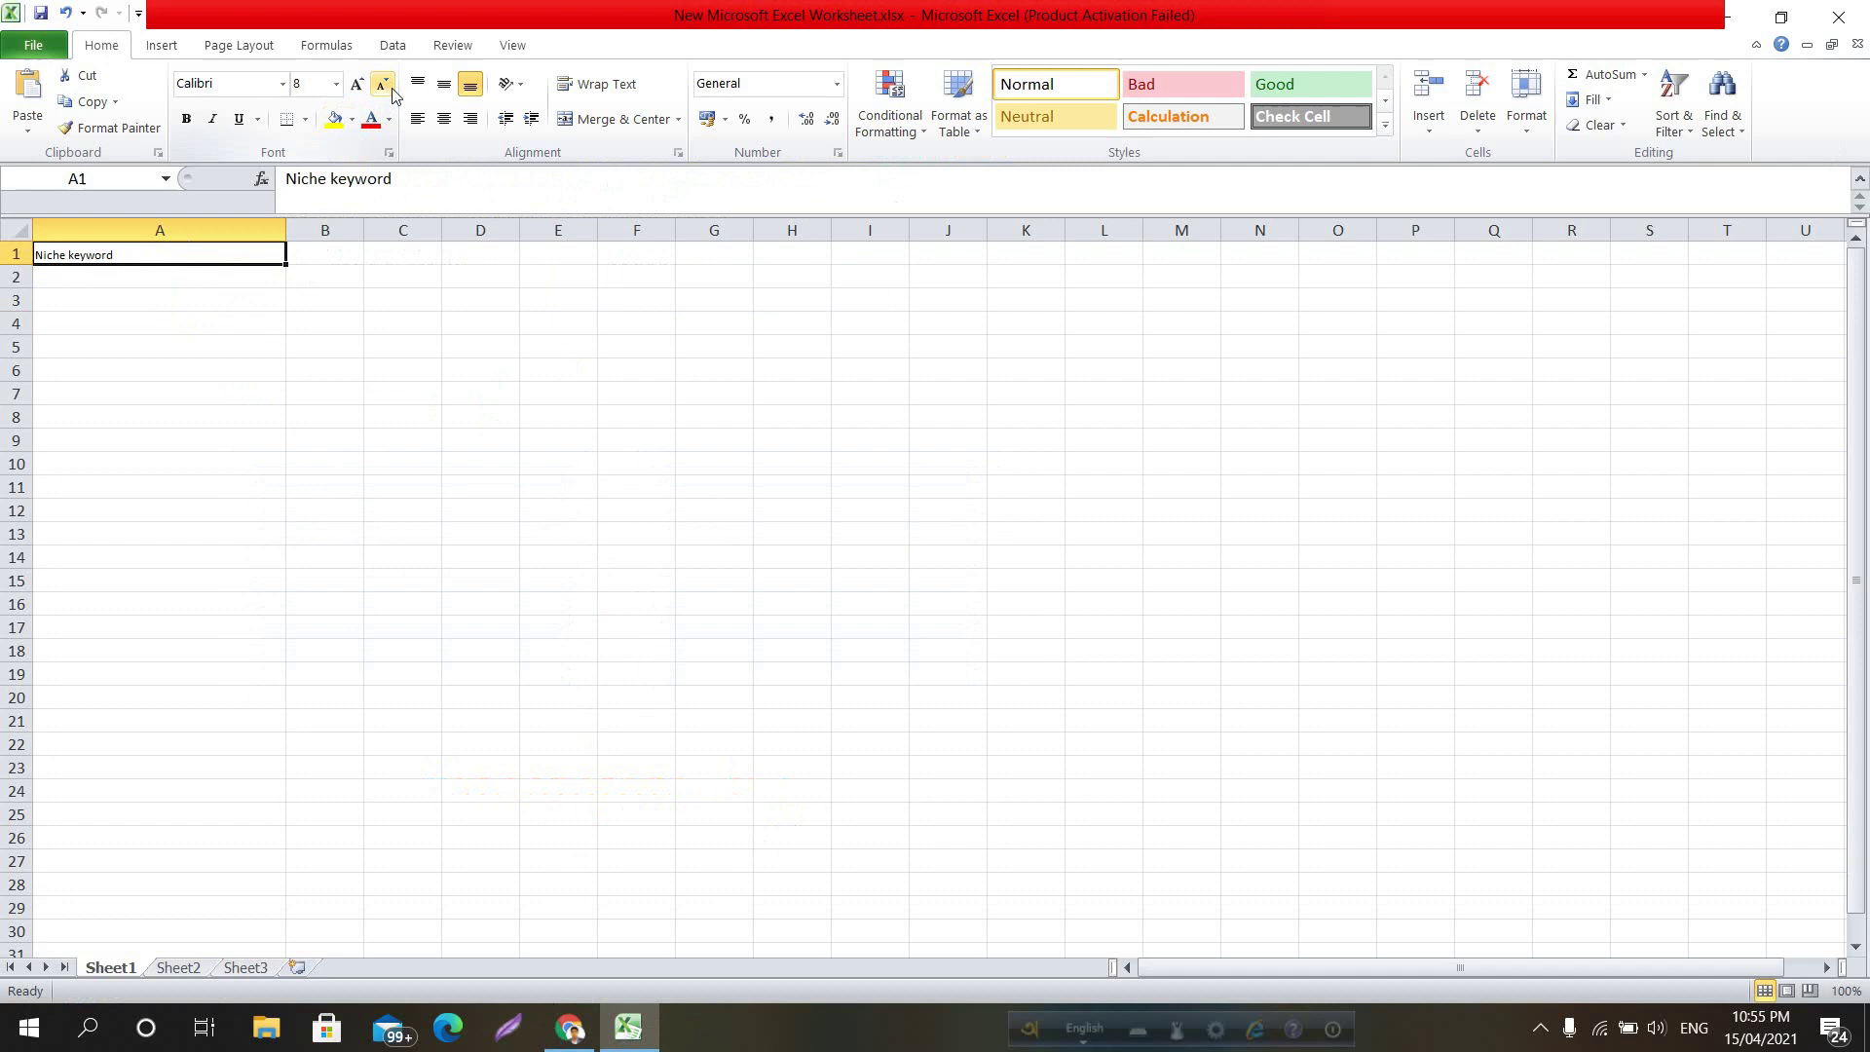
left_click(336, 84)
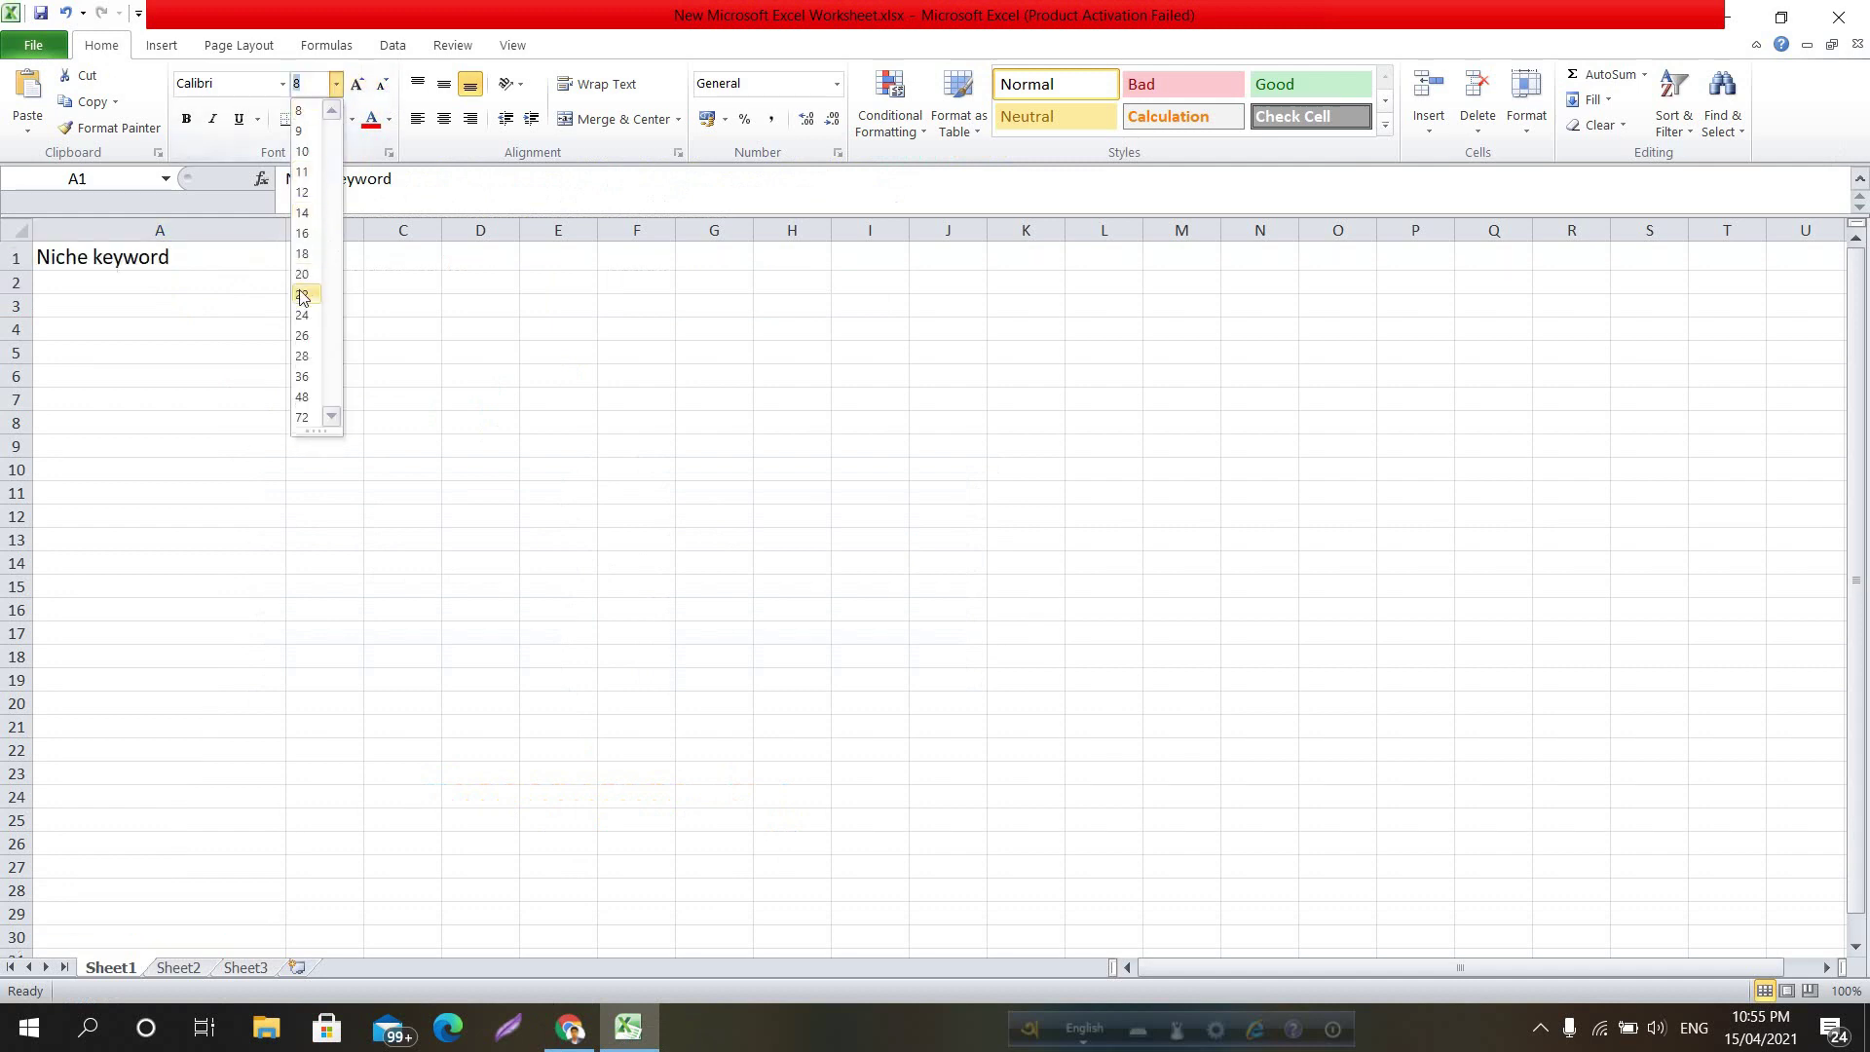
left_click(301, 295)
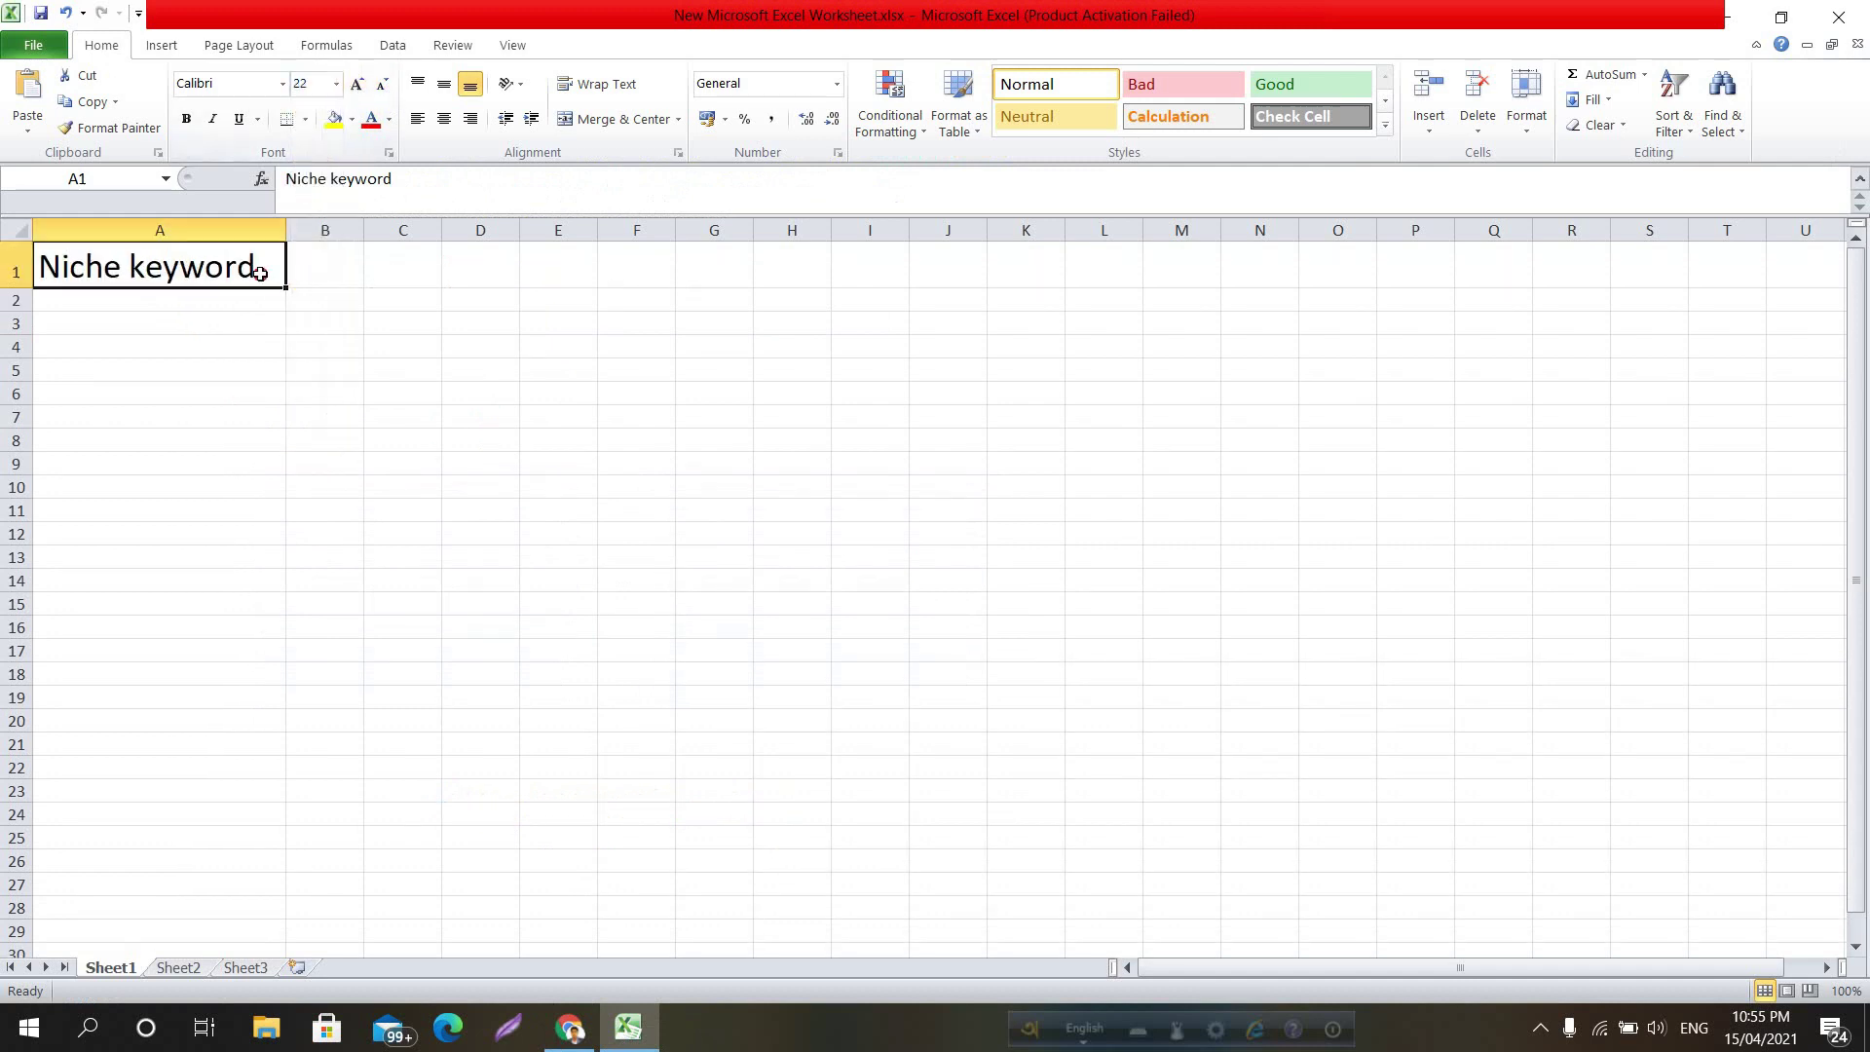
left_click(186, 119)
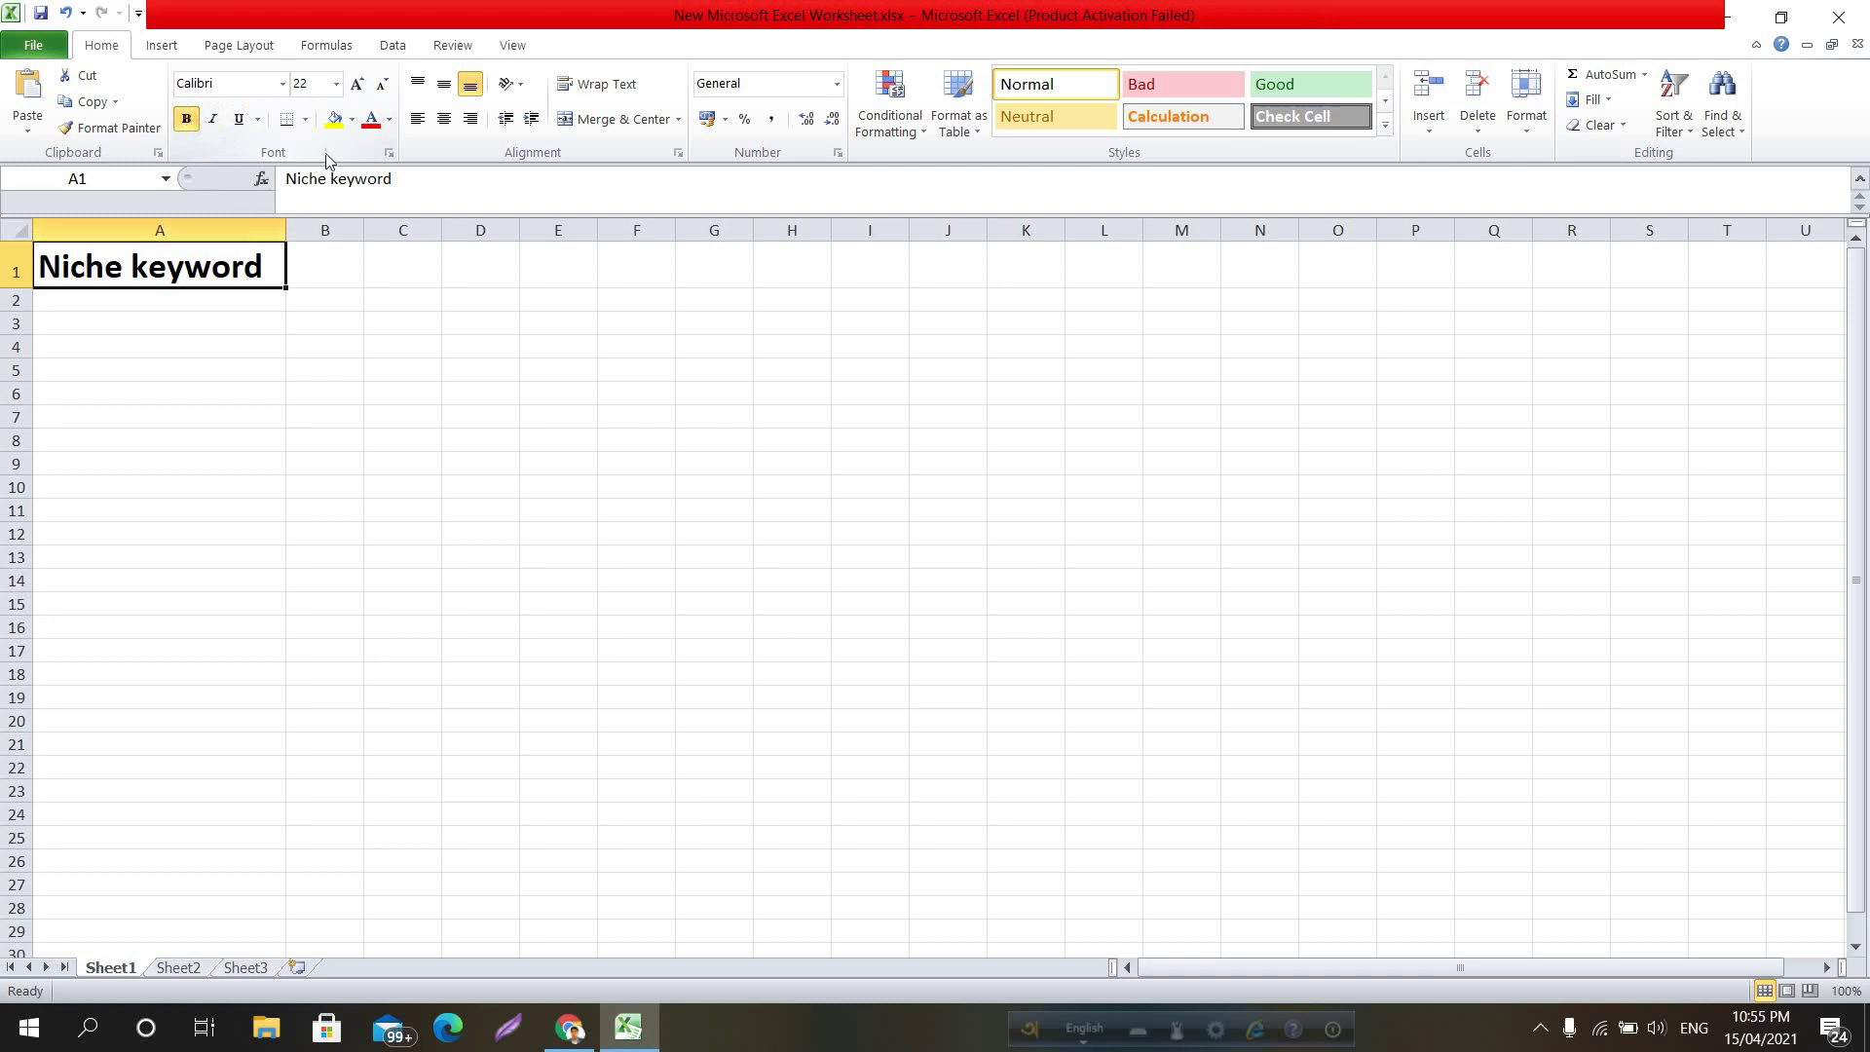
left_click(336, 119)
left_click(250, 319)
Widen column B so it is clearly wider than column A
left_click(360, 265)
left_click_drag(362, 228, 643, 230)
left_click(501, 303)
Enter the heading "Keyword idea" in cell B1, checking the r15 related searches in Chrome along the way
left_click(498, 259)
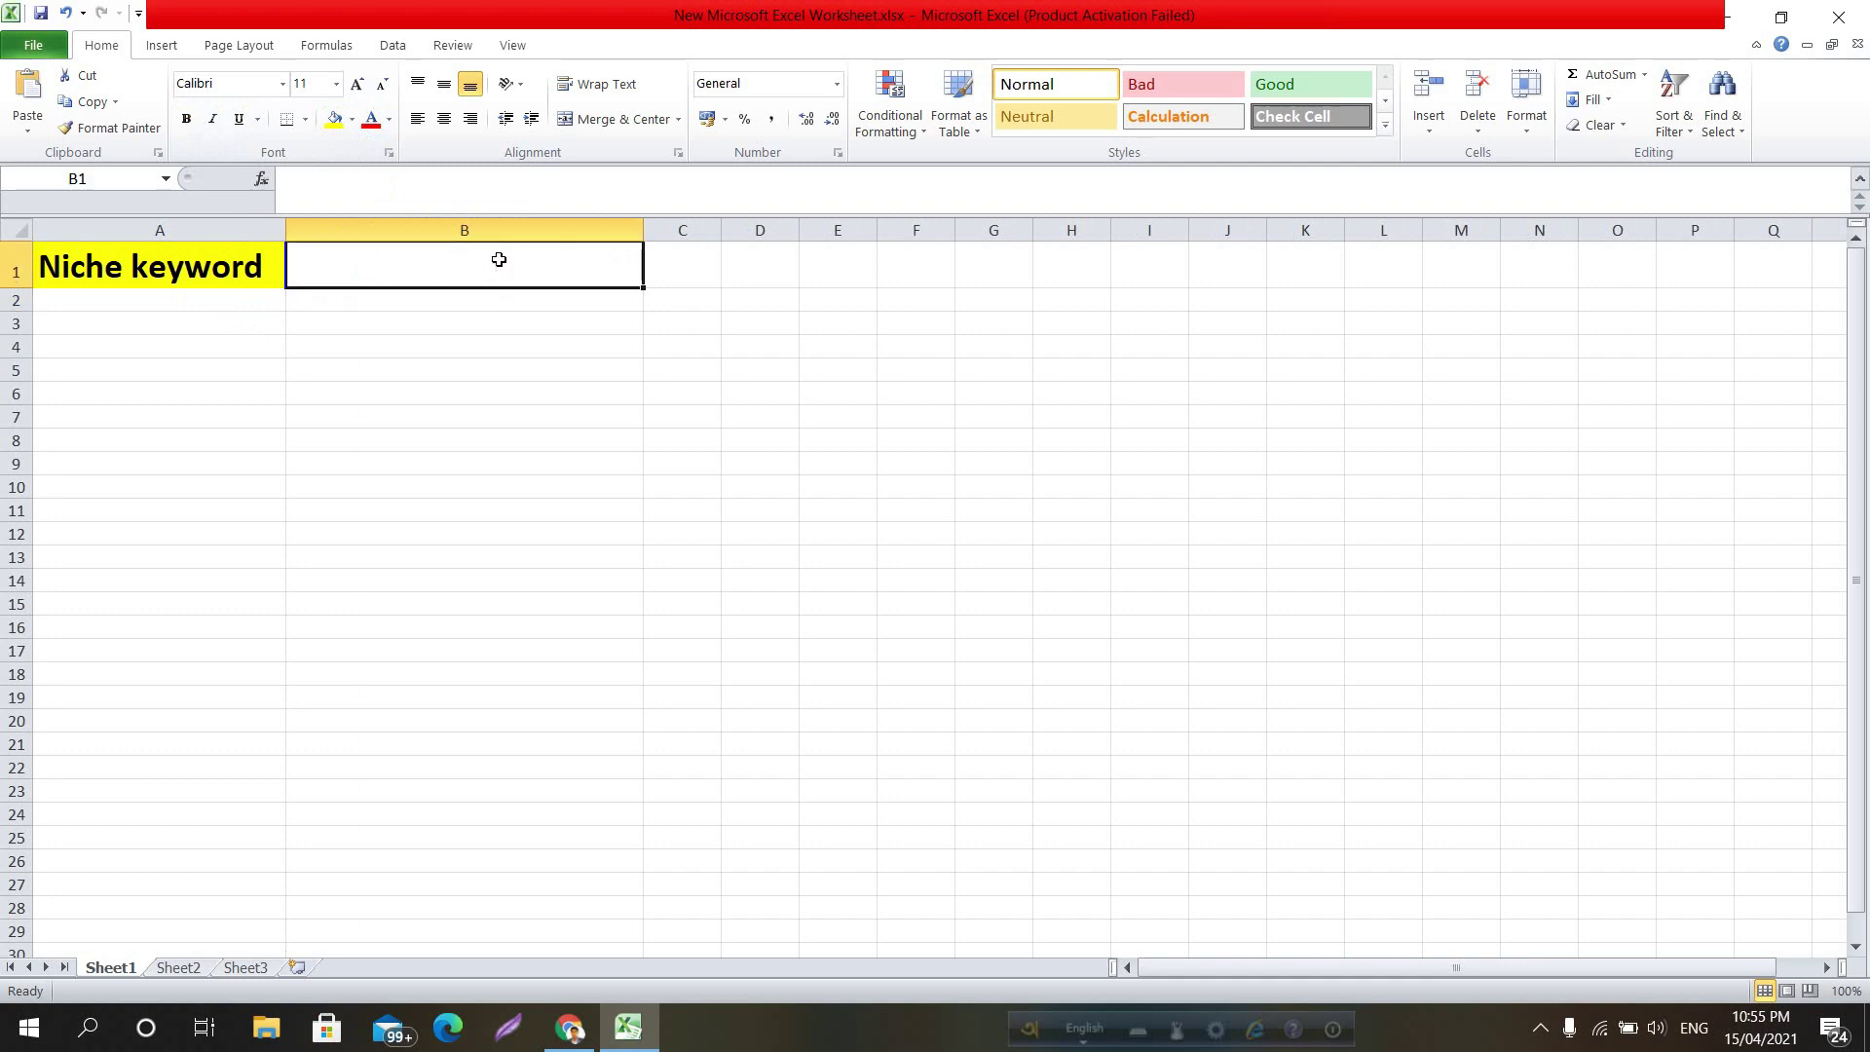
type("K")
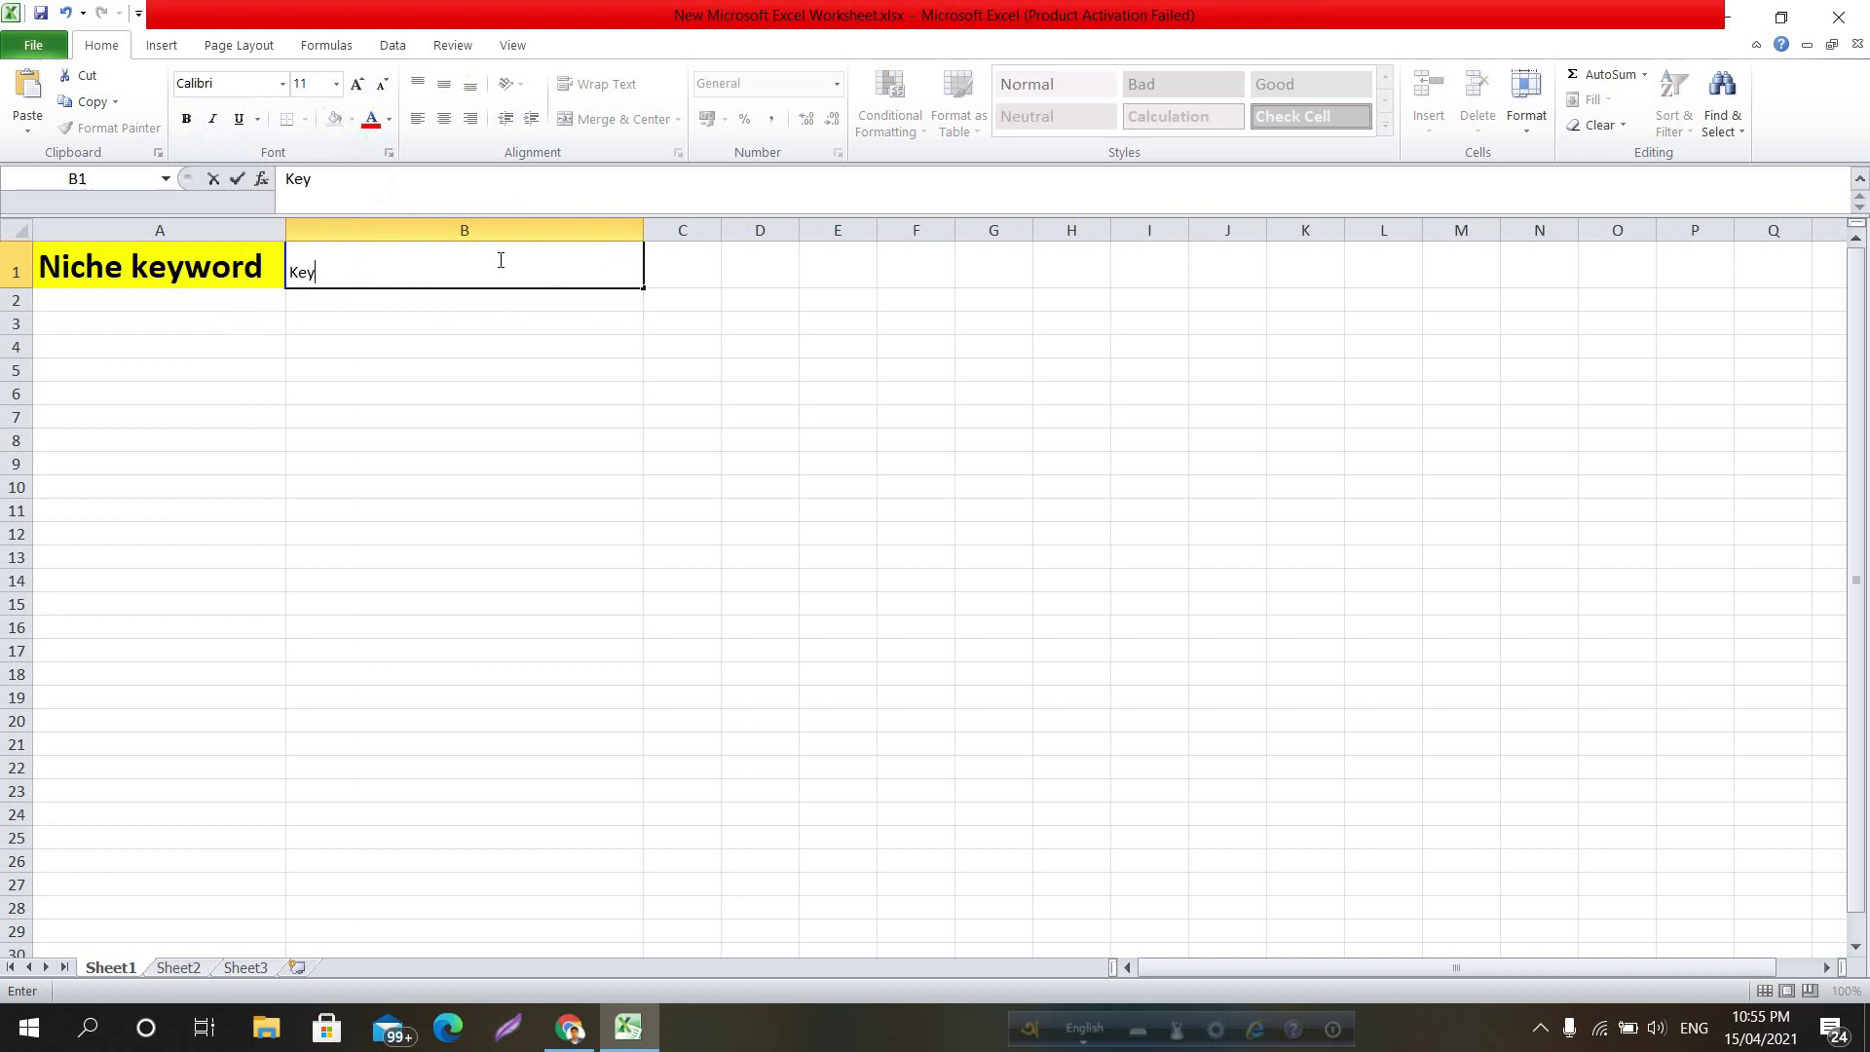
type("ey")
left_click(570, 1027)
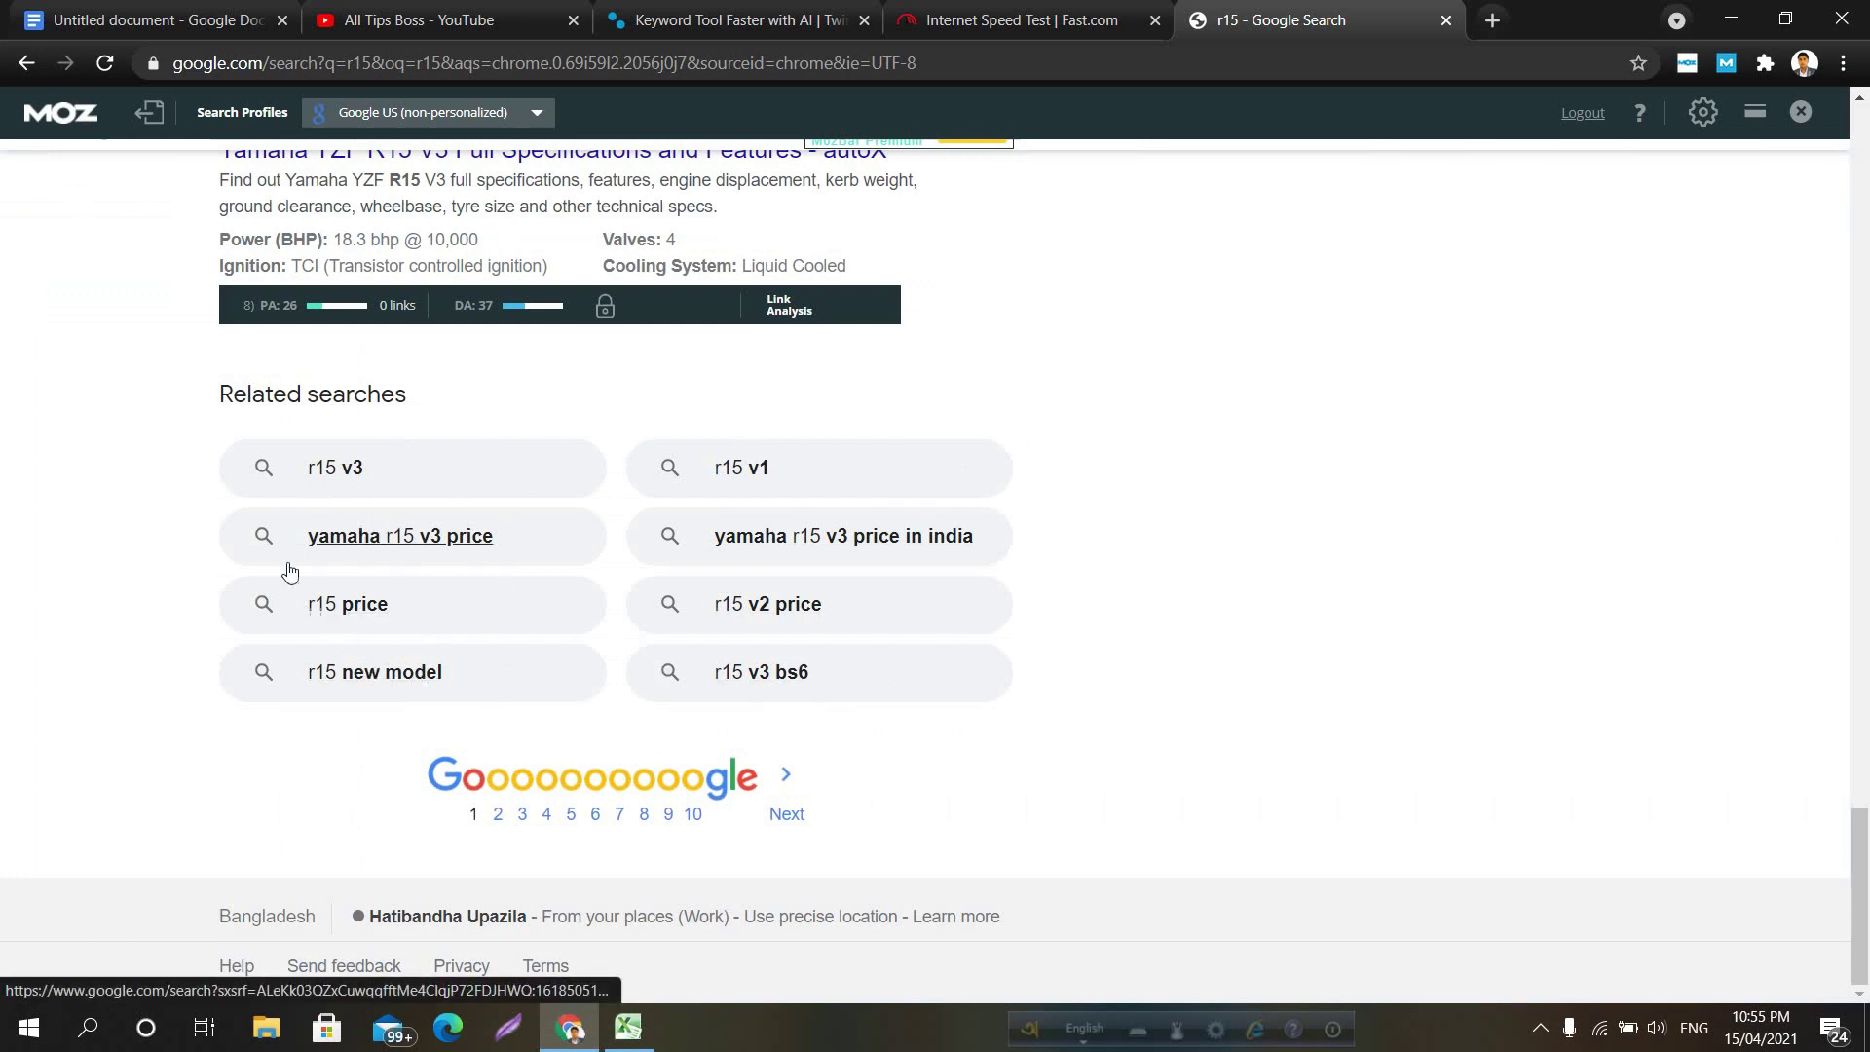
scroll(351, 531, "up", 6)
scroll(797, 647, "down", 6)
left_click(628, 1026)
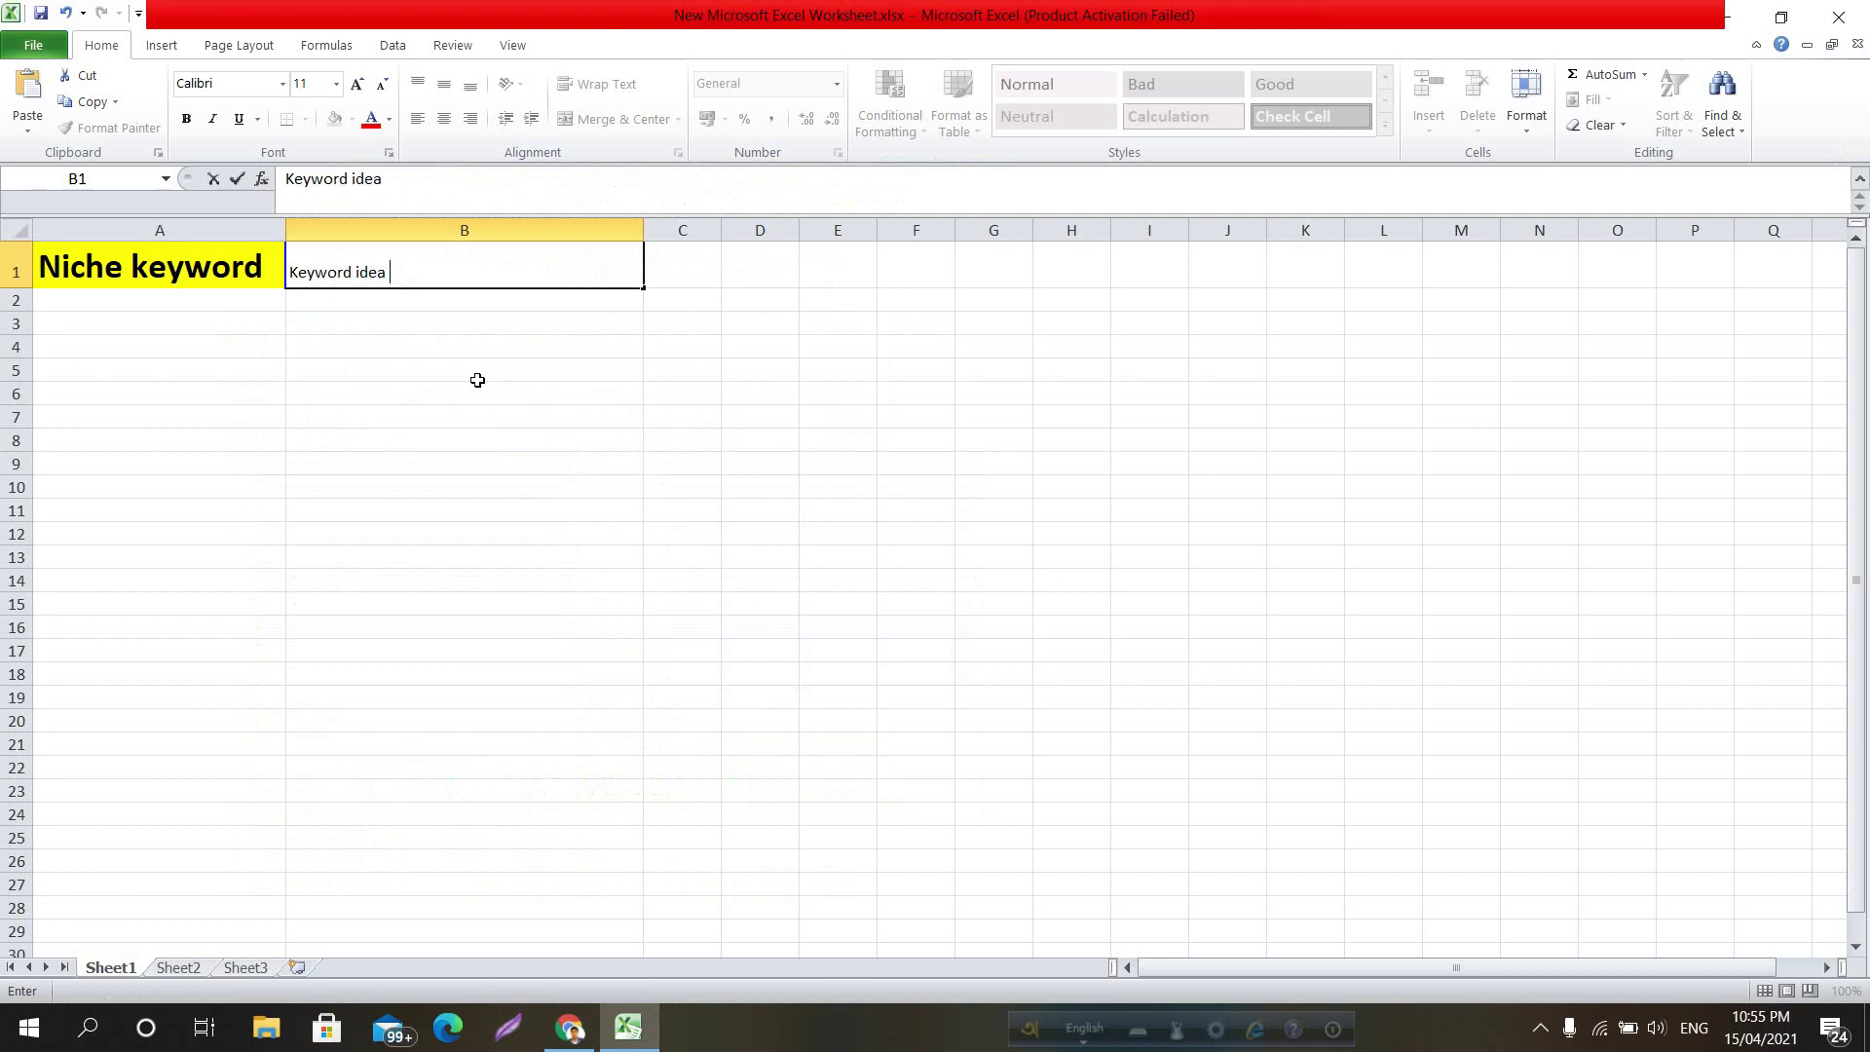
left_click(205, 269)
Format the "Keyword idea" heading in B1 as bold, font size 22, with a yellow fill
left_click(385, 277)
left_click(336, 83)
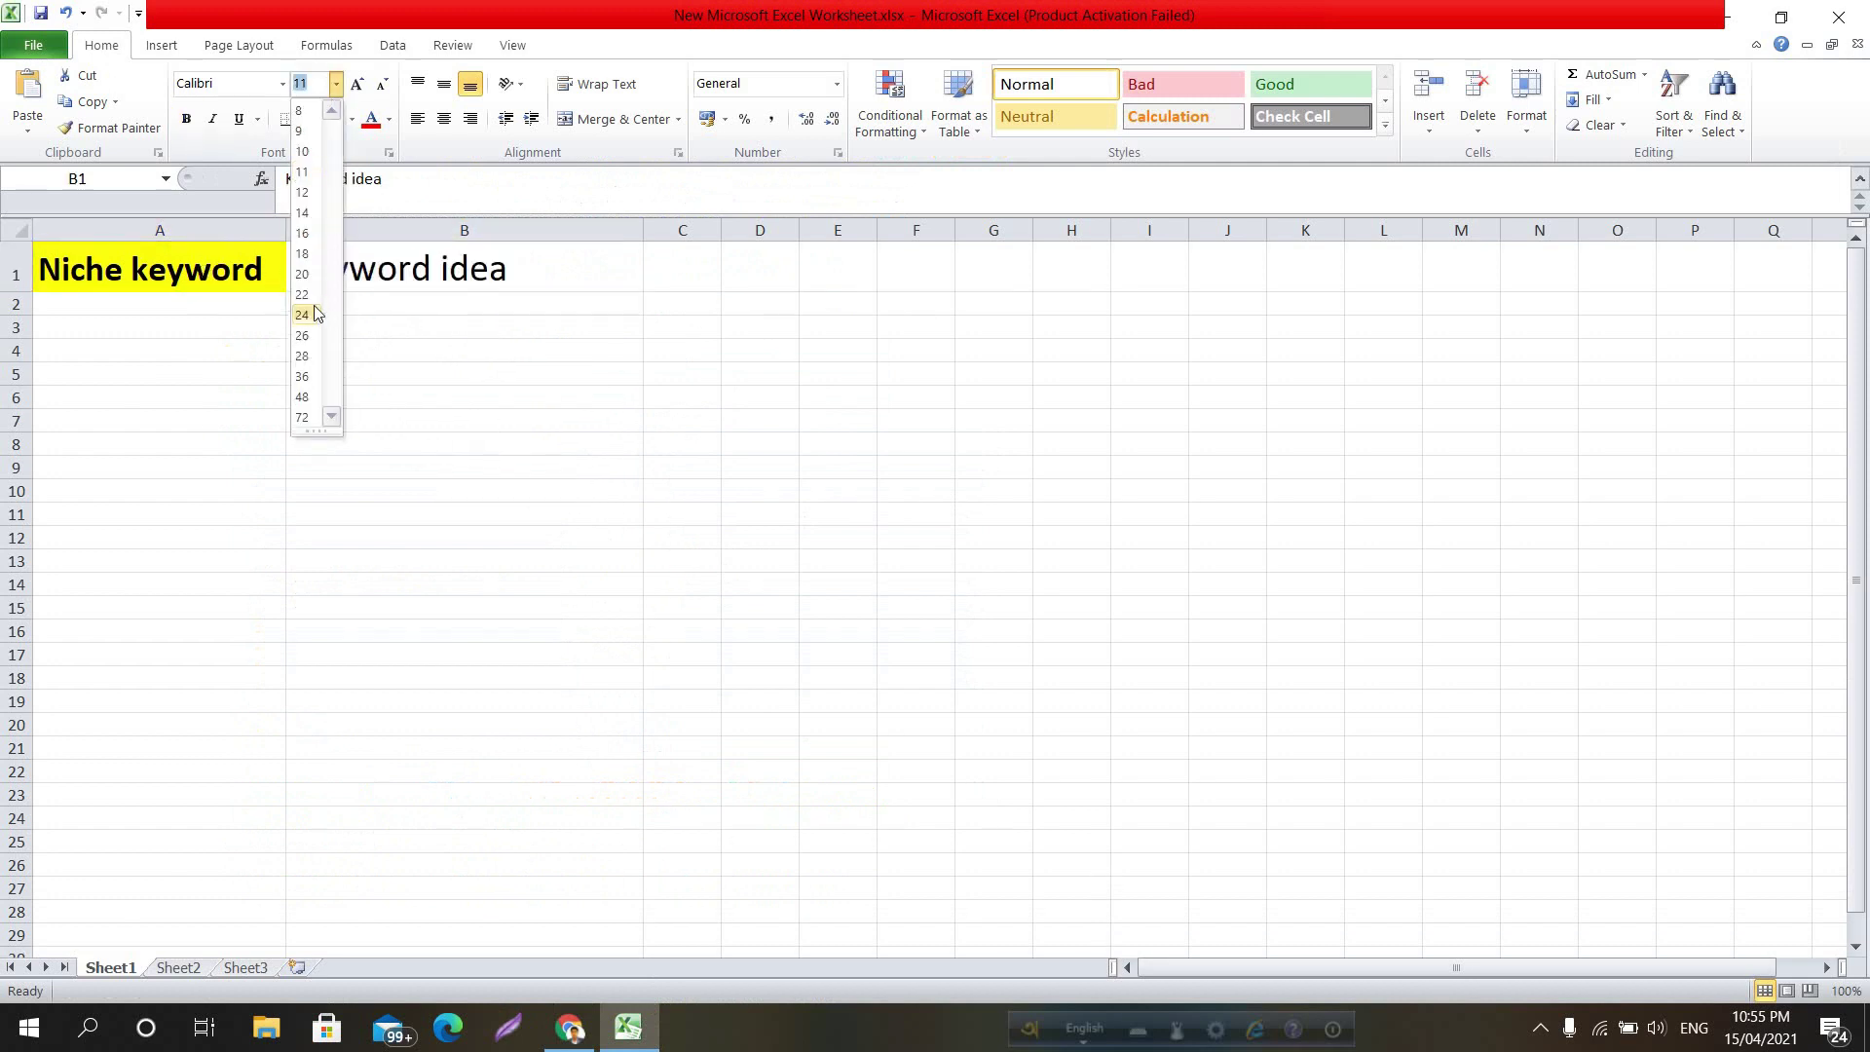
left_click(301, 295)
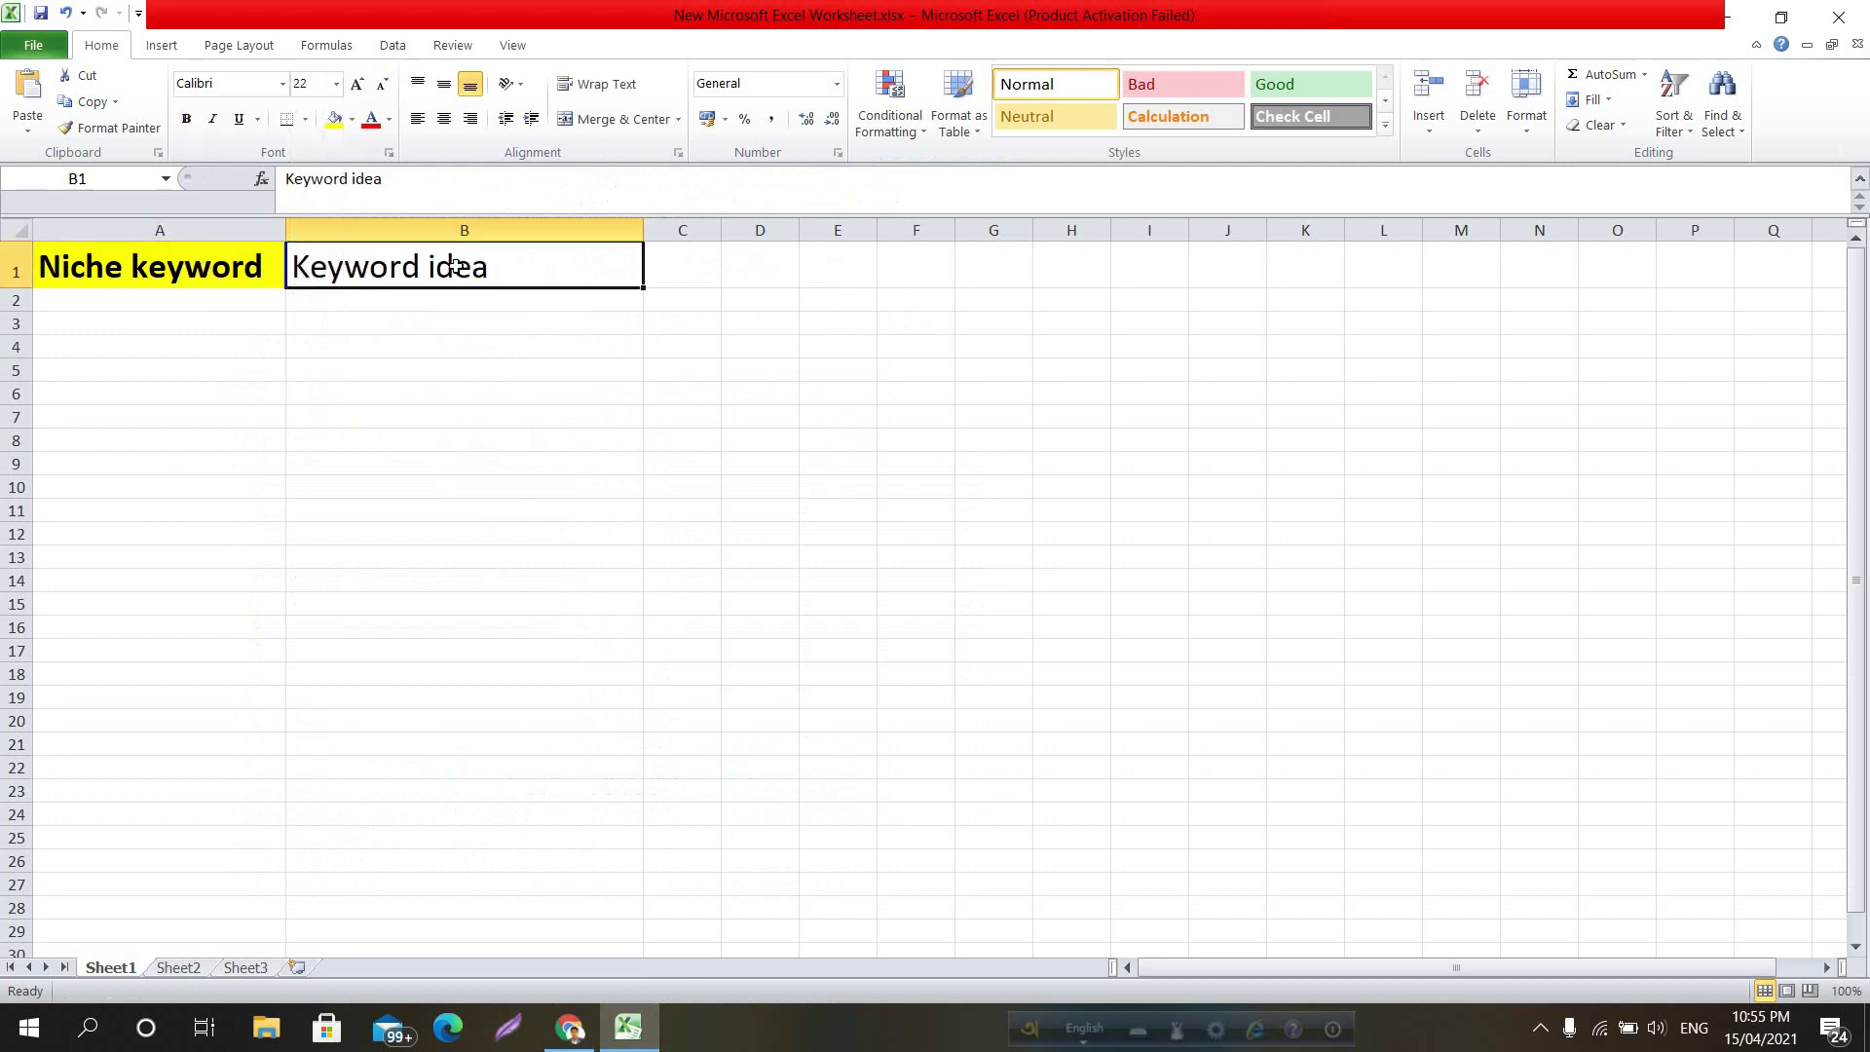
left_click(186, 118)
left_click(332, 120)
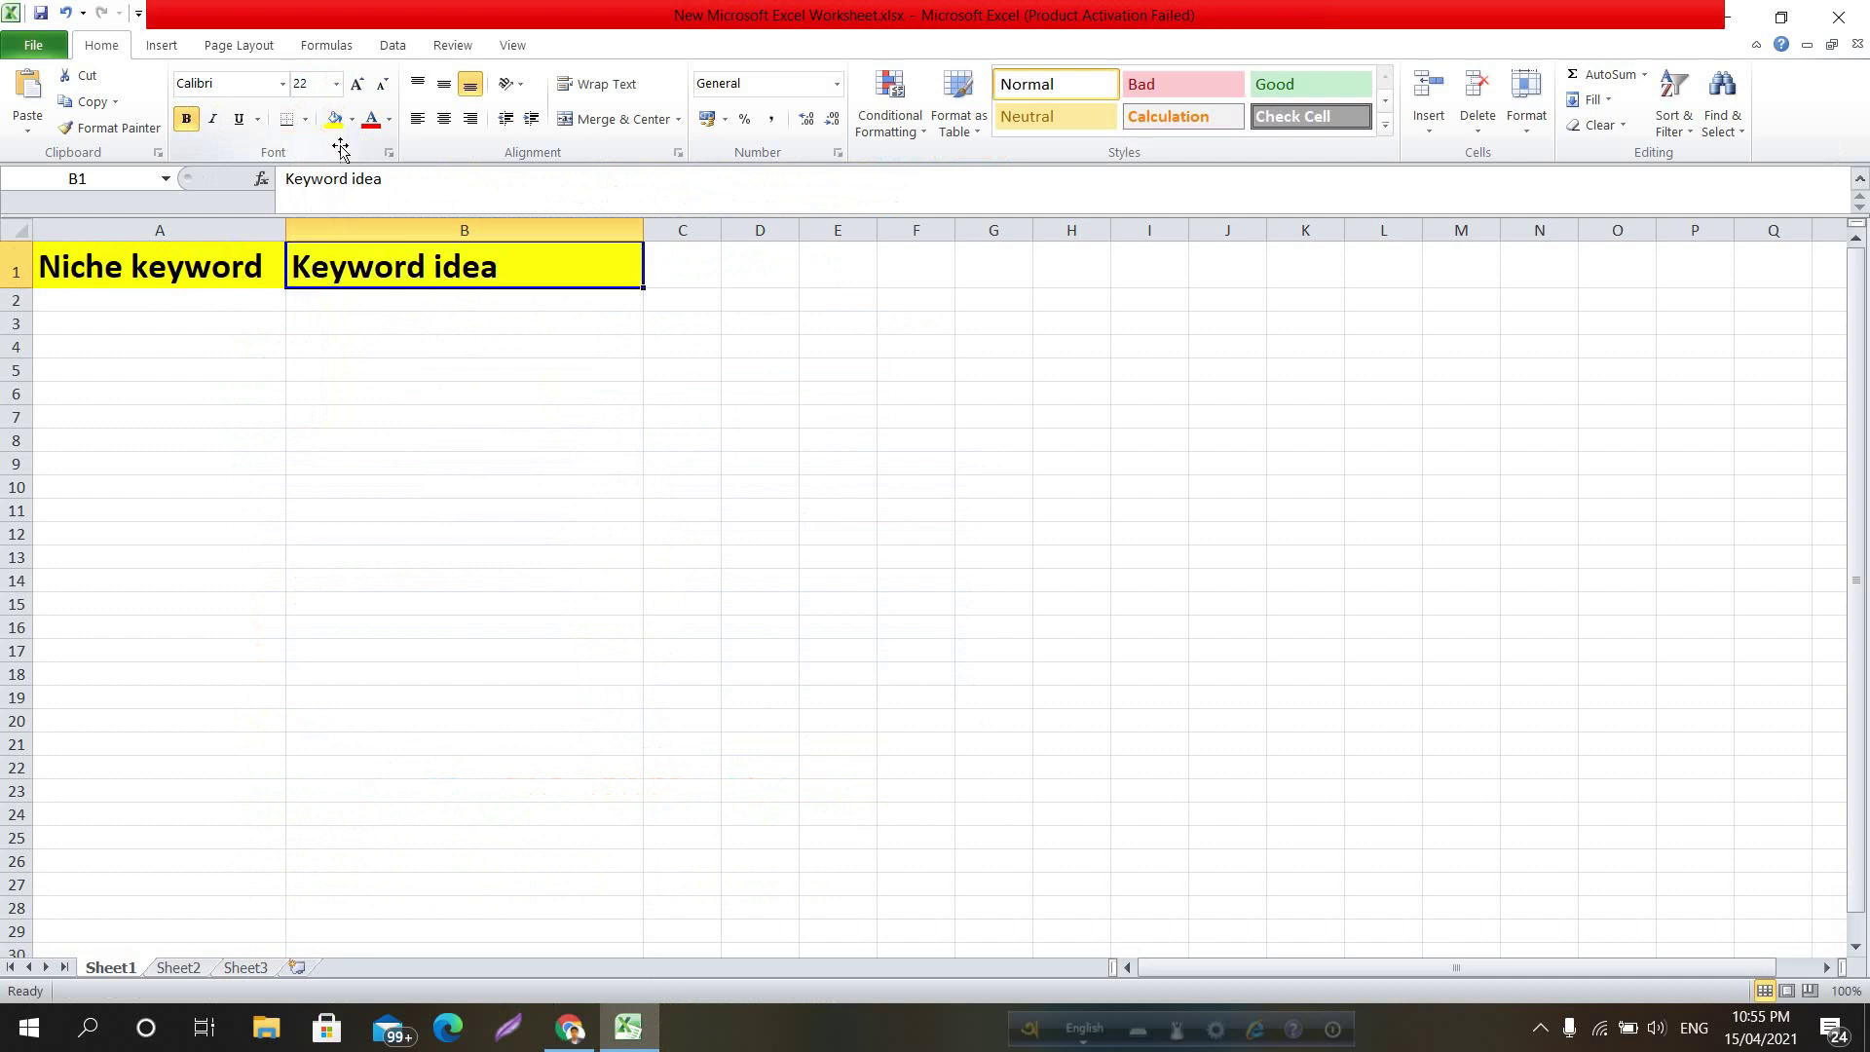
left_click(419, 416)
Change the fill of the "Keyword idea" heading in B1 to red and its text colour to white
left_click(341, 280)
left_click(353, 121)
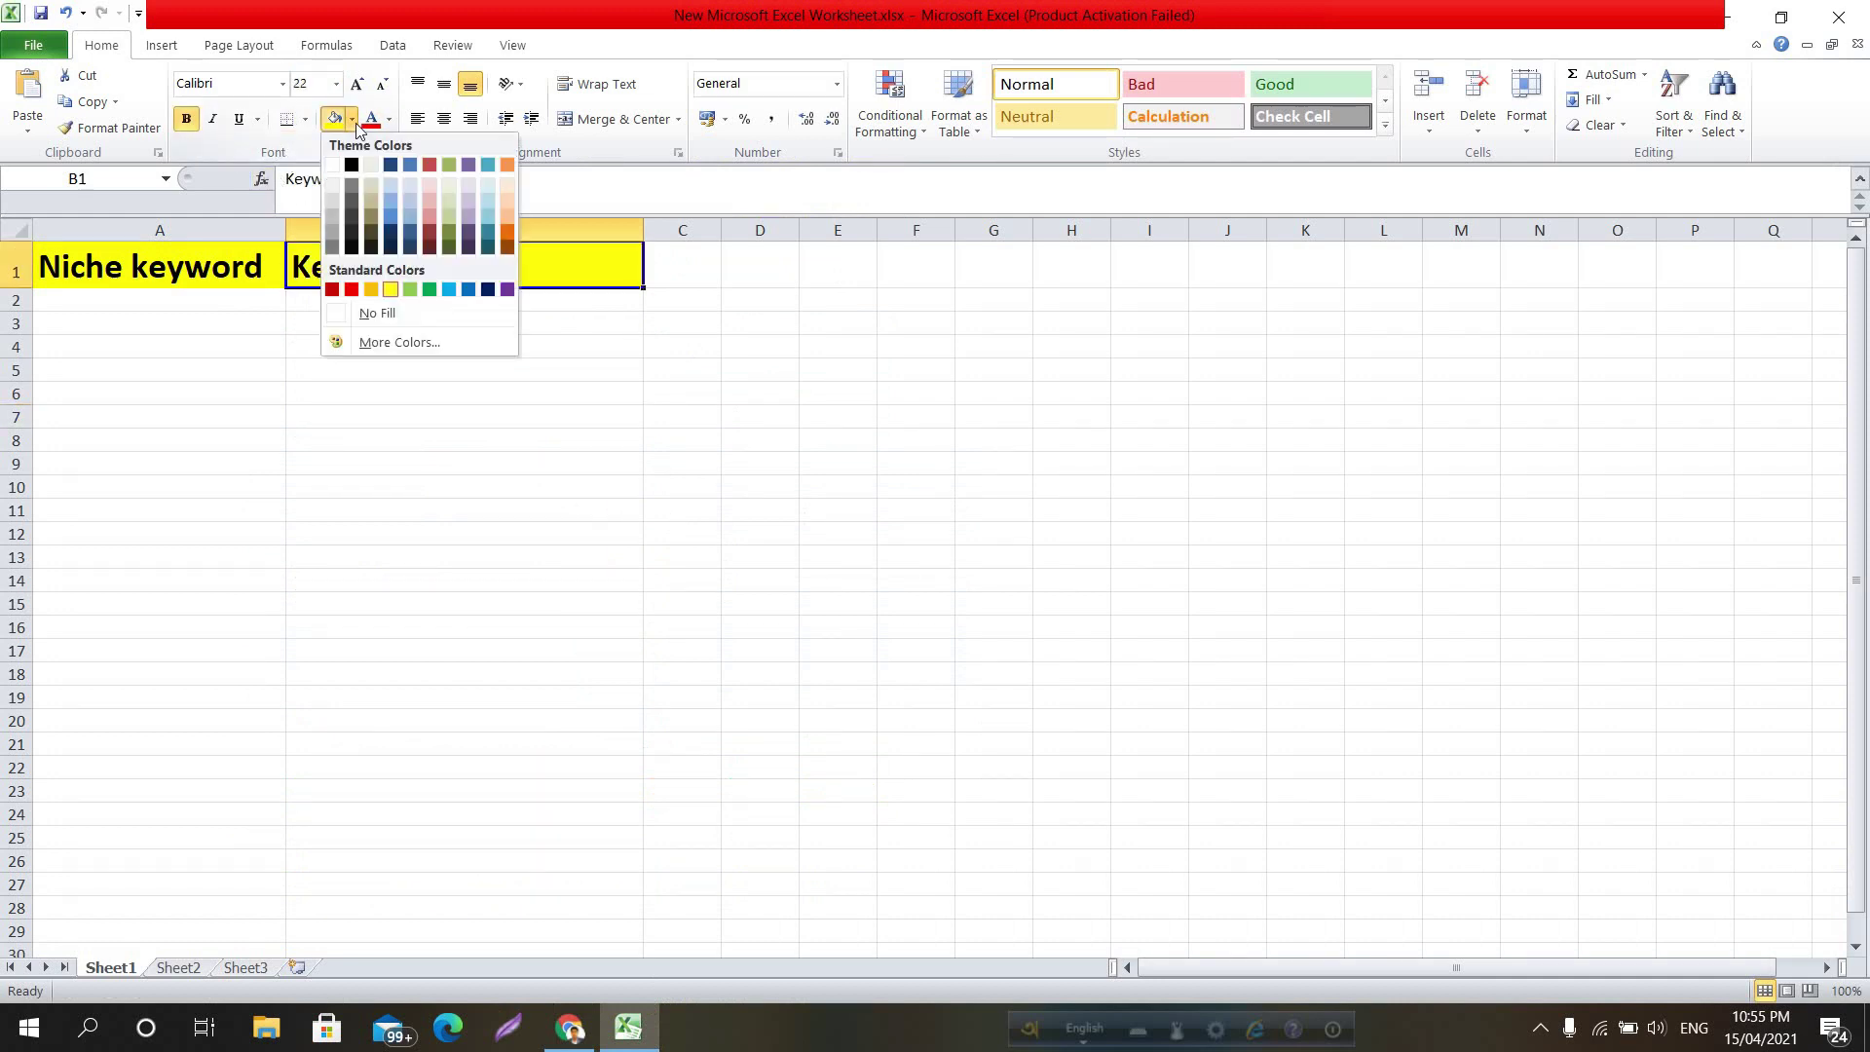
left_click(352, 290)
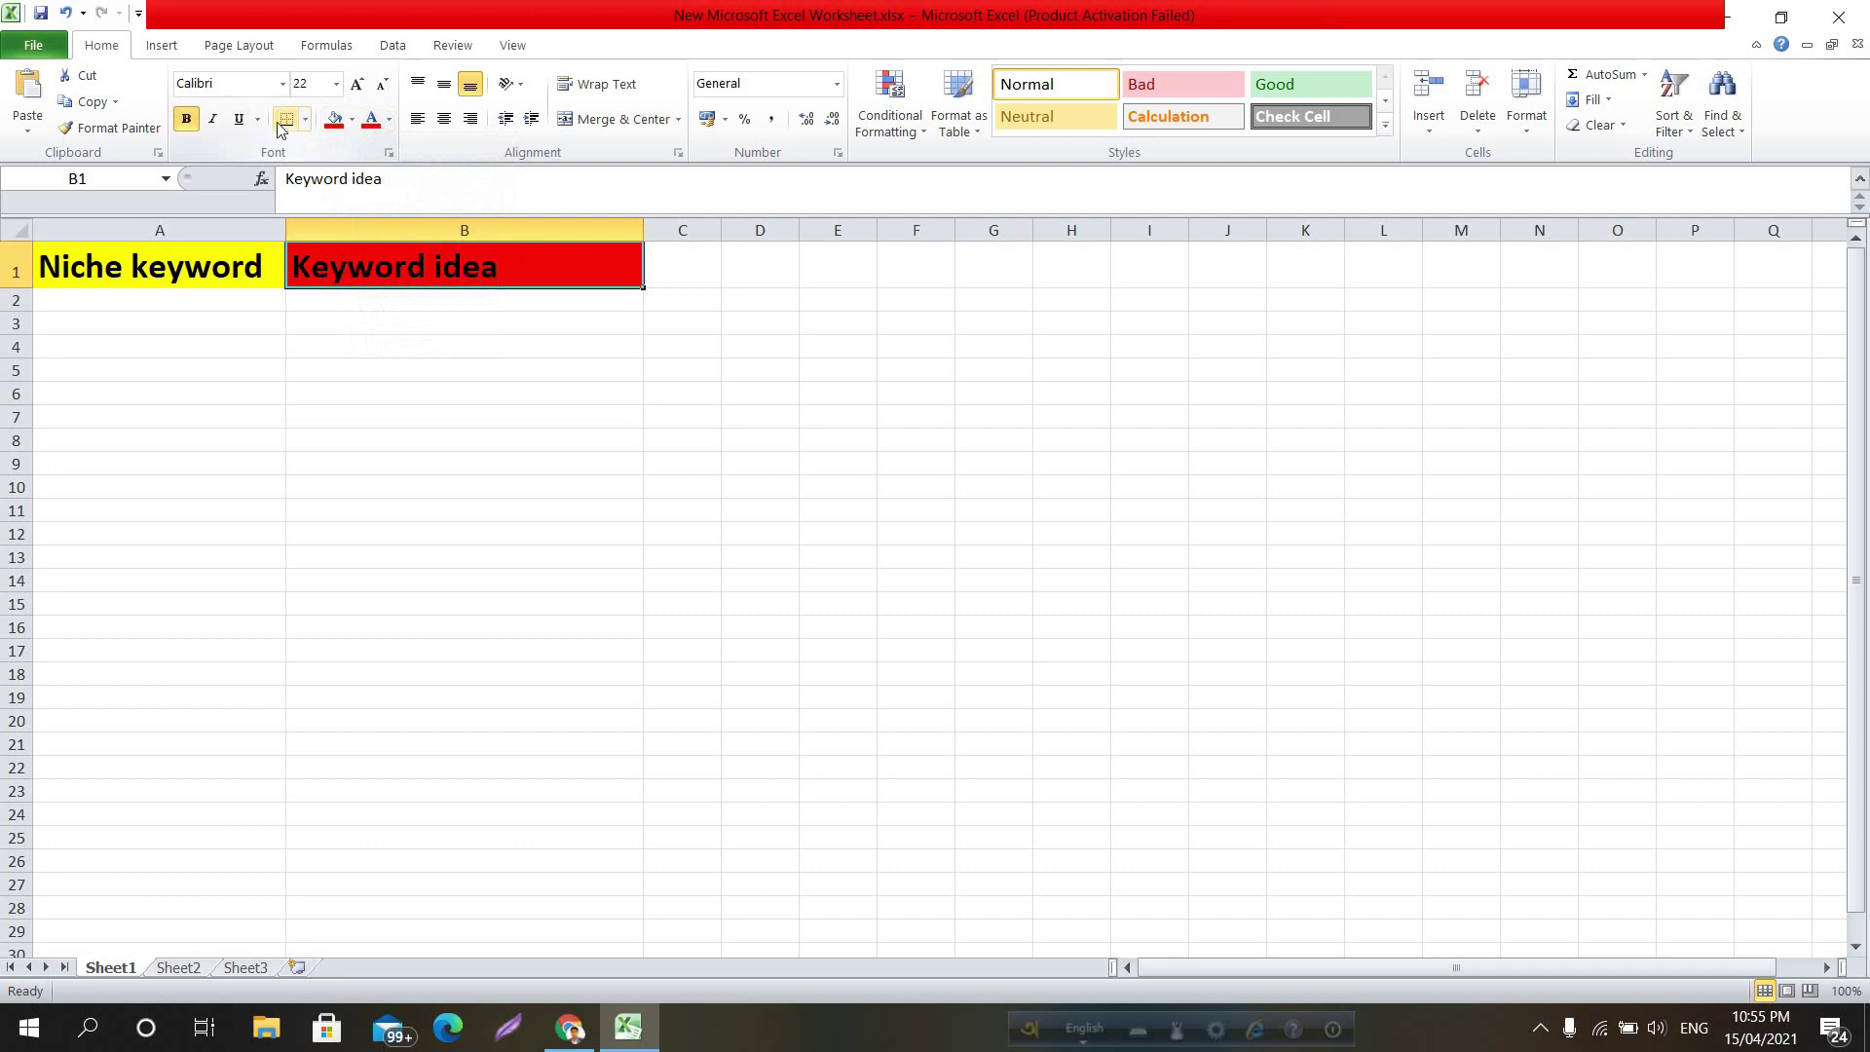
left_click(371, 119)
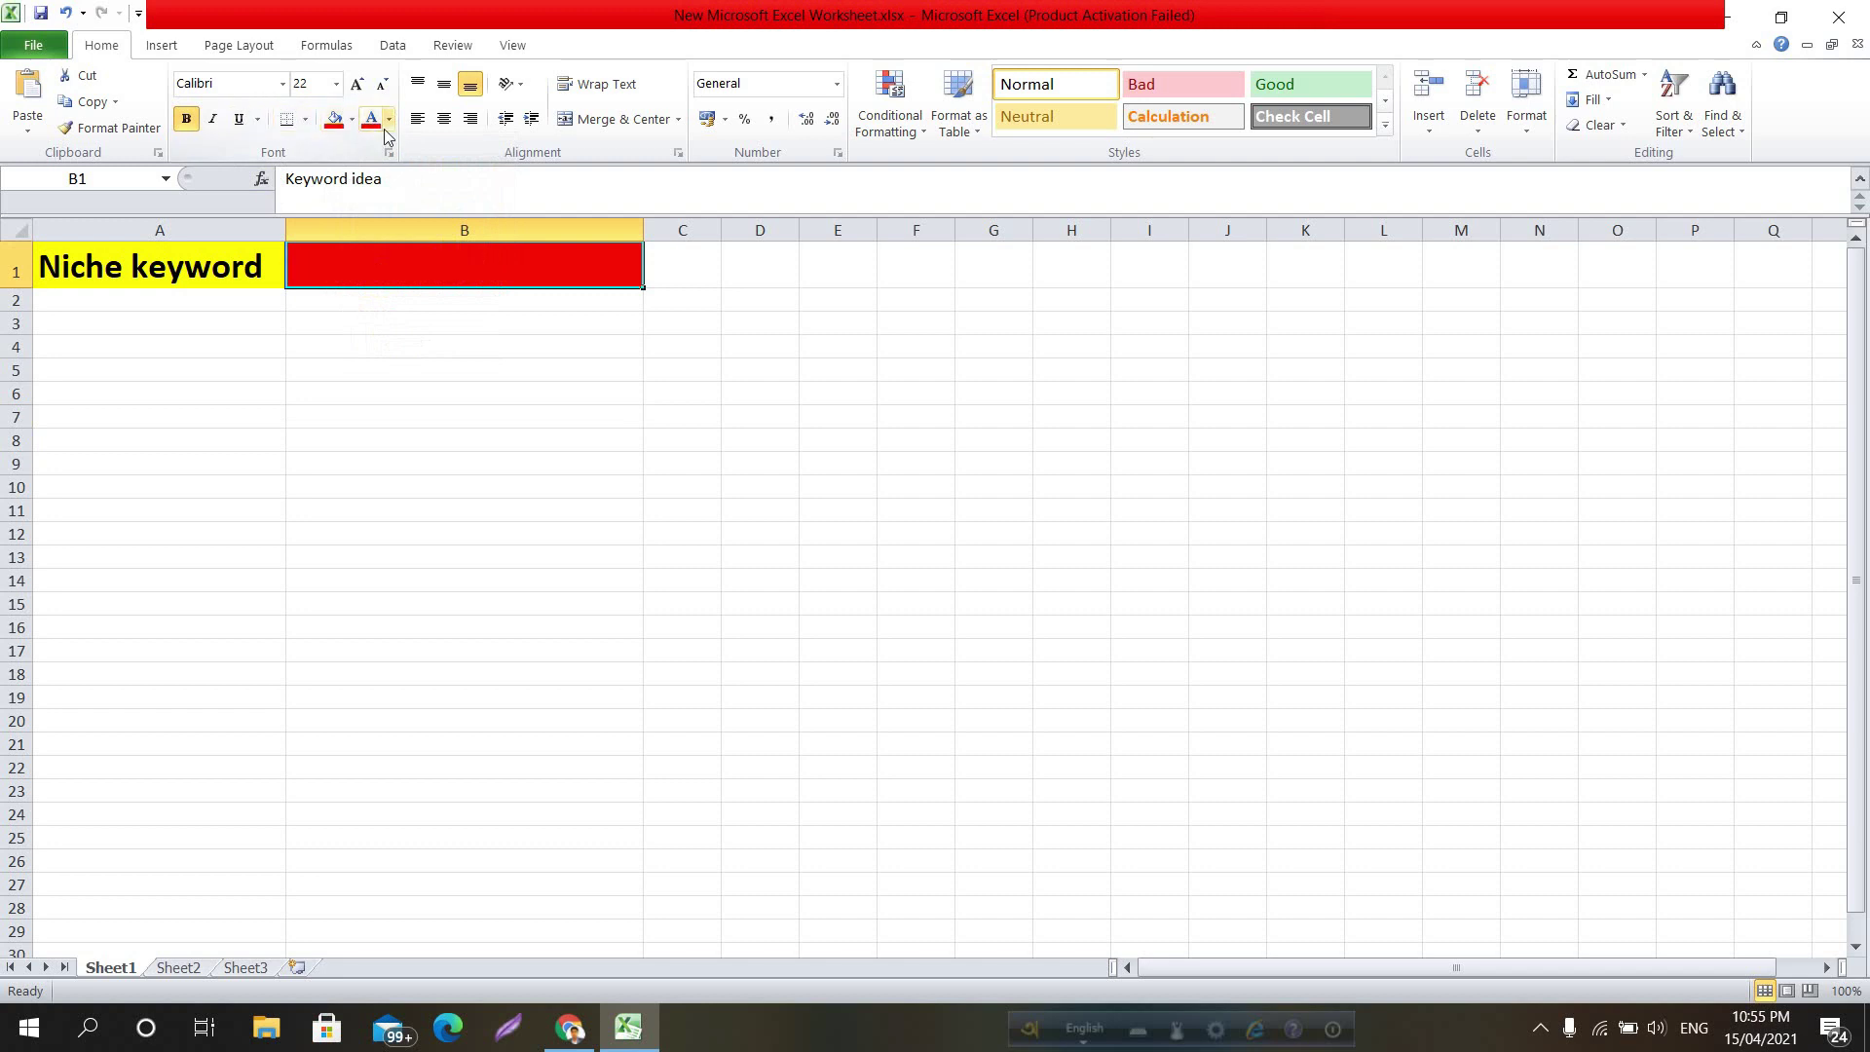
left_click(389, 119)
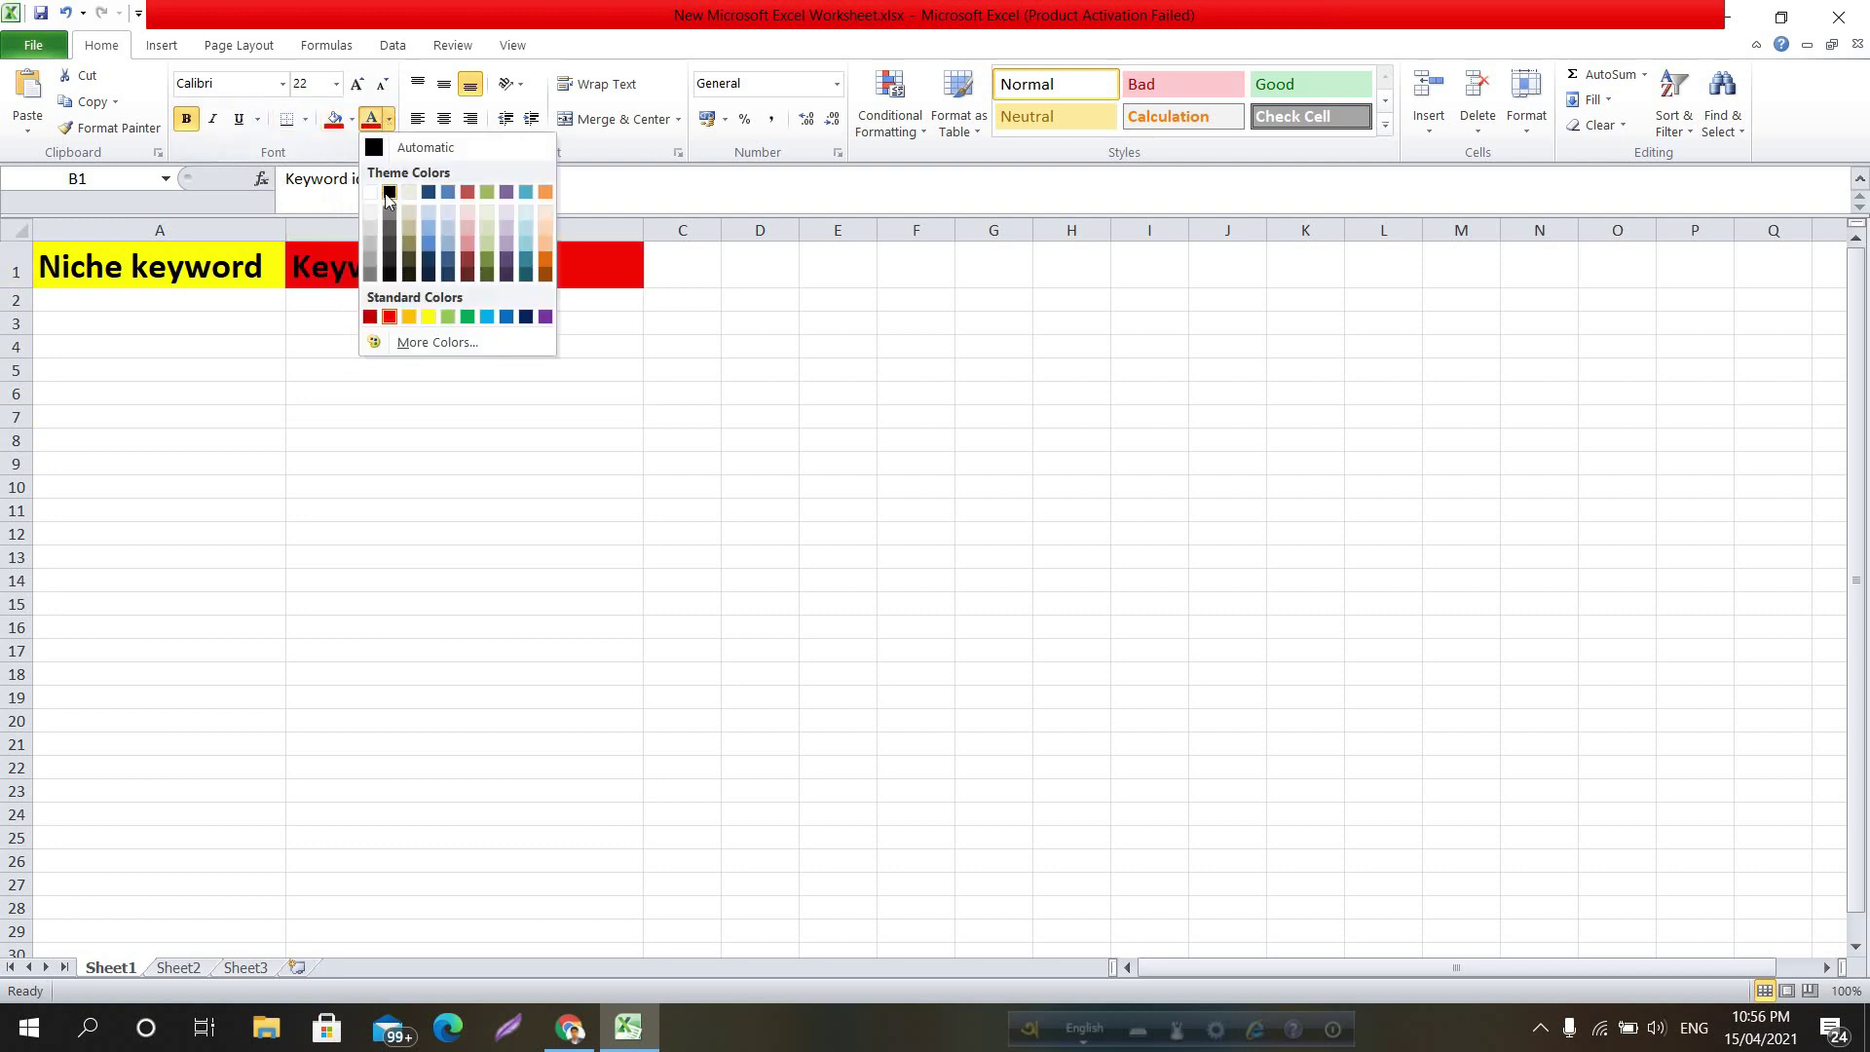
left_click(370, 192)
left_click(443, 294)
Enter r15 as the niche keyword in cell A2
left_click(331, 372)
left_click(253, 328)
left_click(206, 301)
left_click(385, 351)
double_click(233, 303)
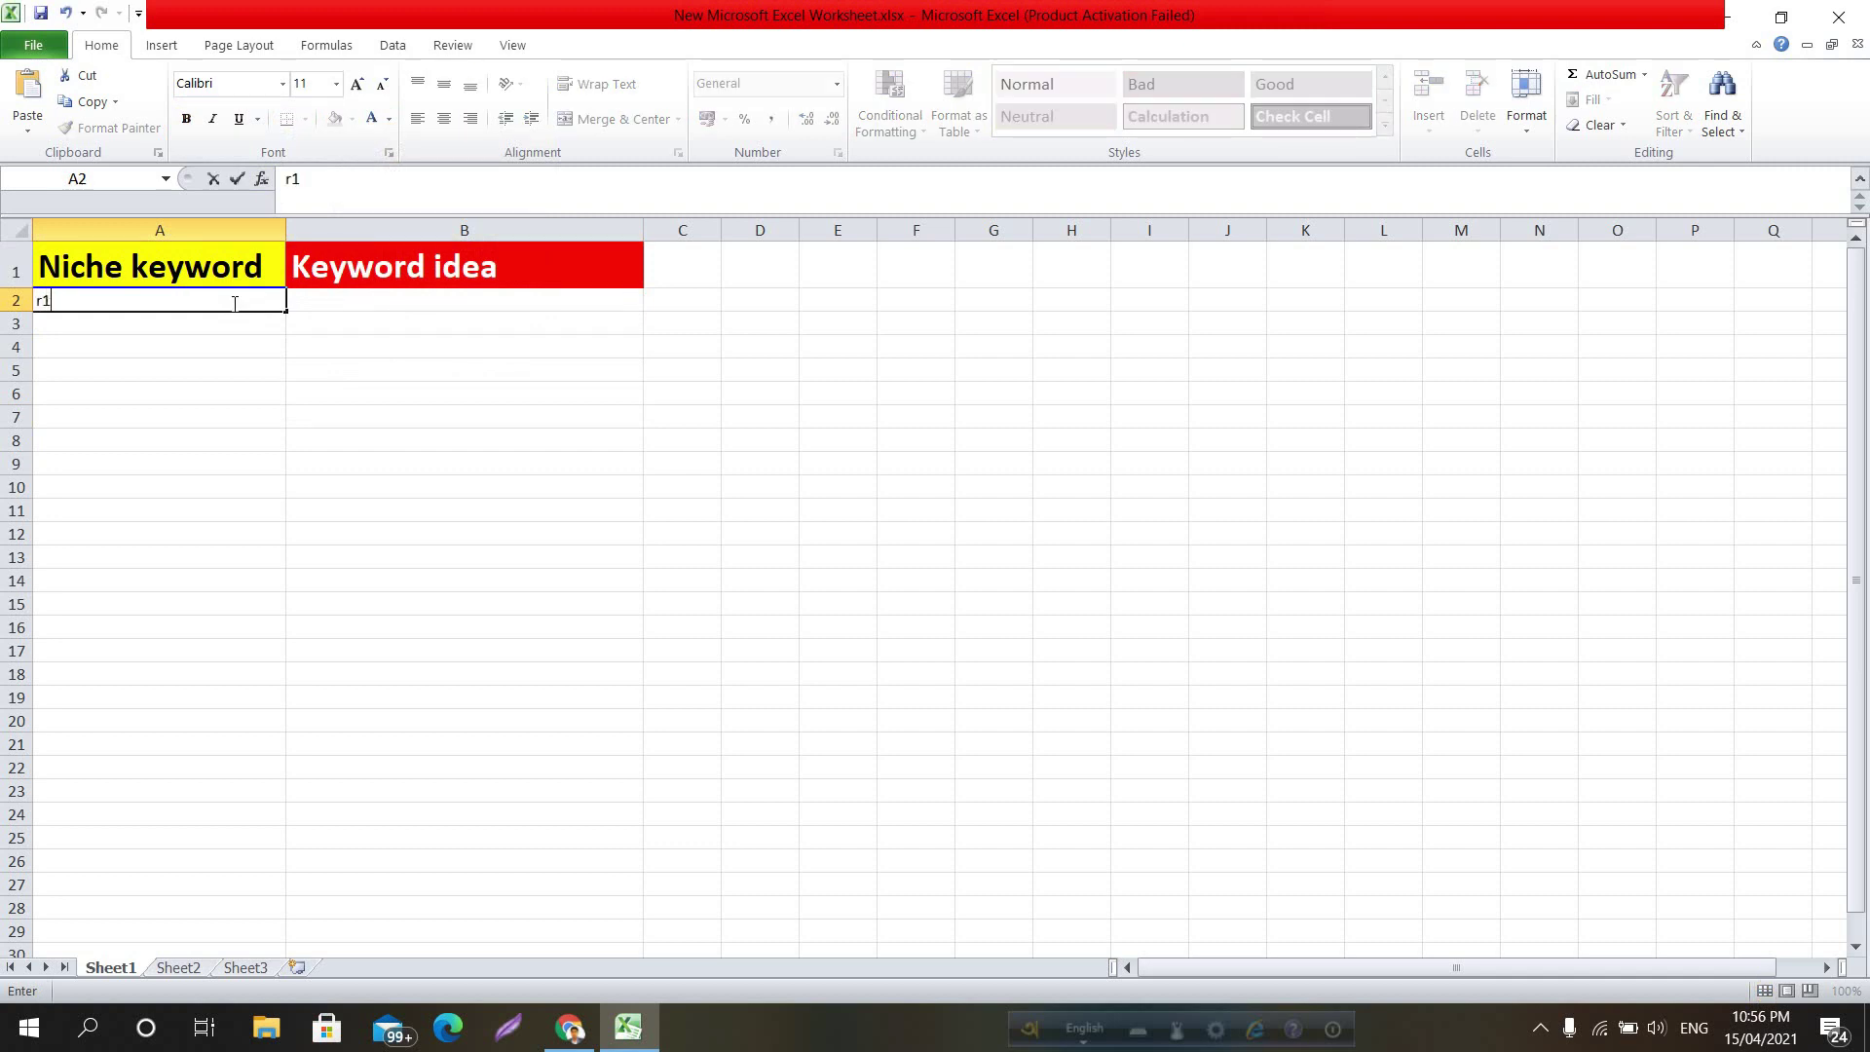
left_click(223, 370)
Copy all the related searches for r15 from the Google results in Chrome and paste them into the worksheet from cell B2
left_click(413, 305)
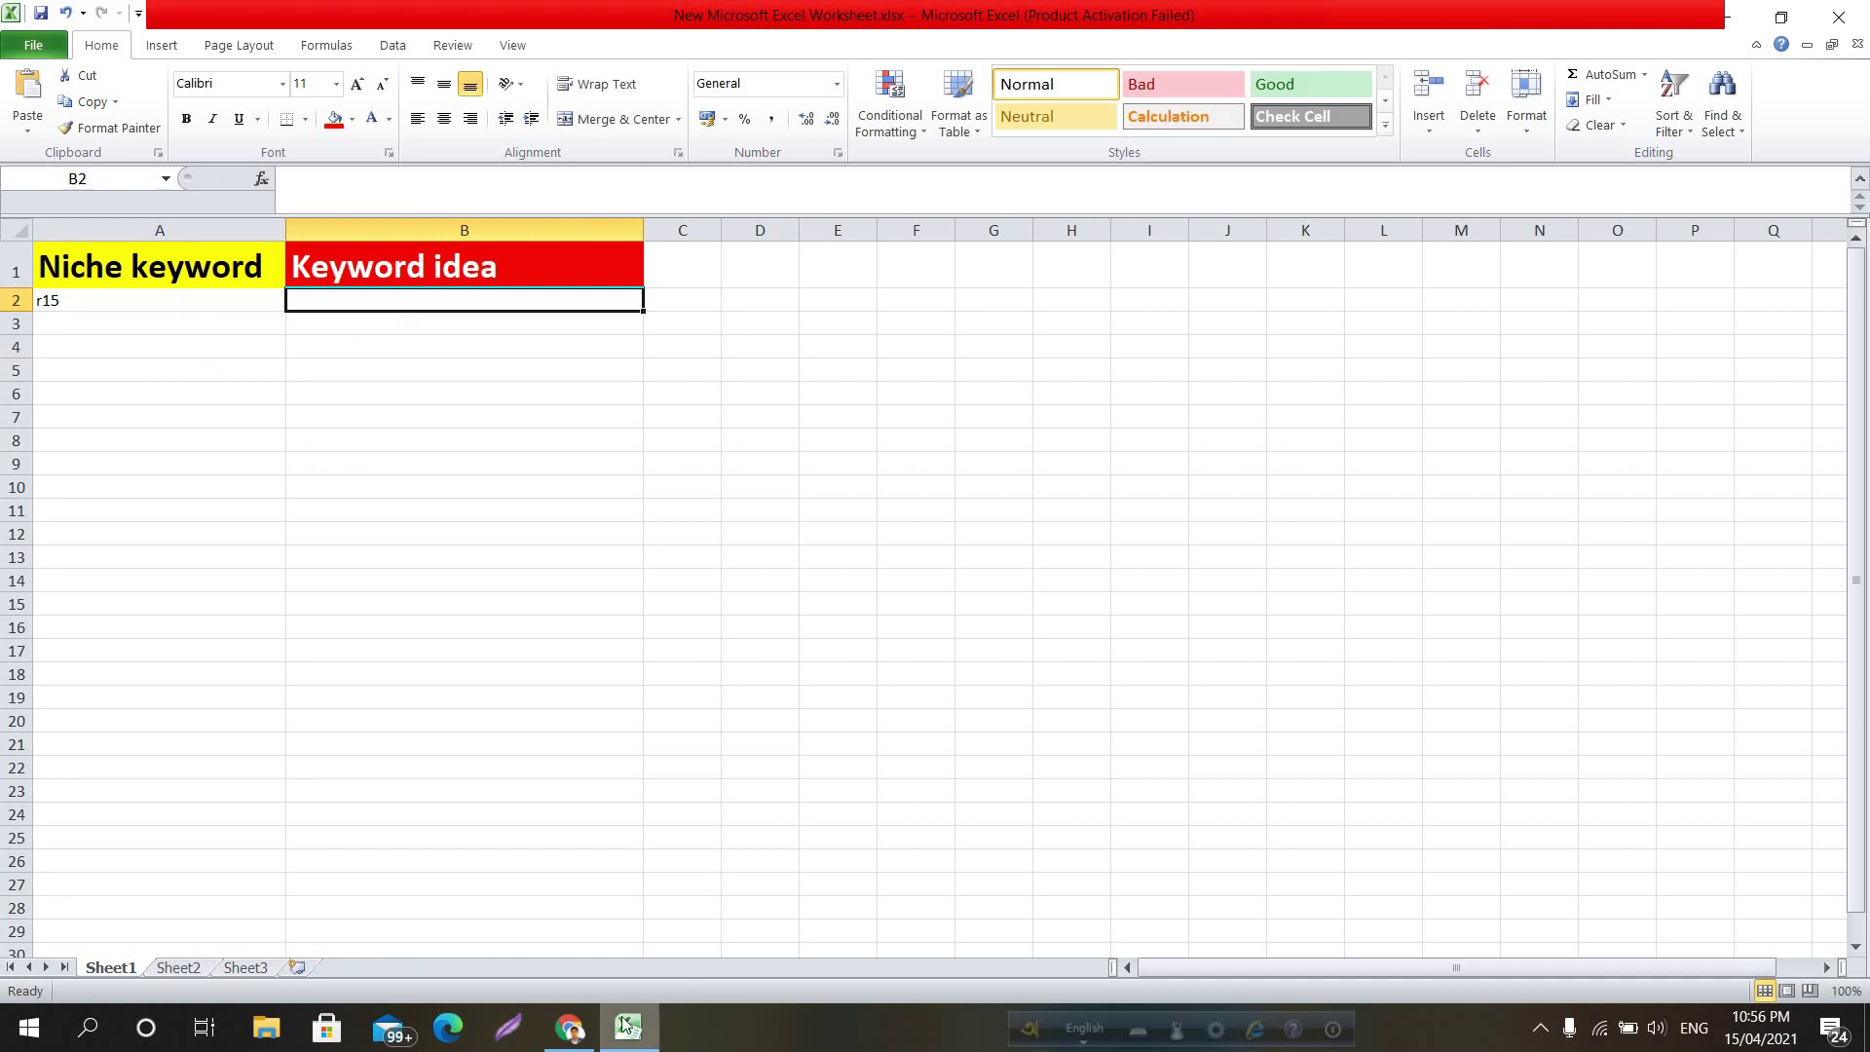
key("alt+Tab")
left_click_drag(983, 739, 709, 676)
left_click_drag(225, 451, 848, 682)
key("ctrl+c")
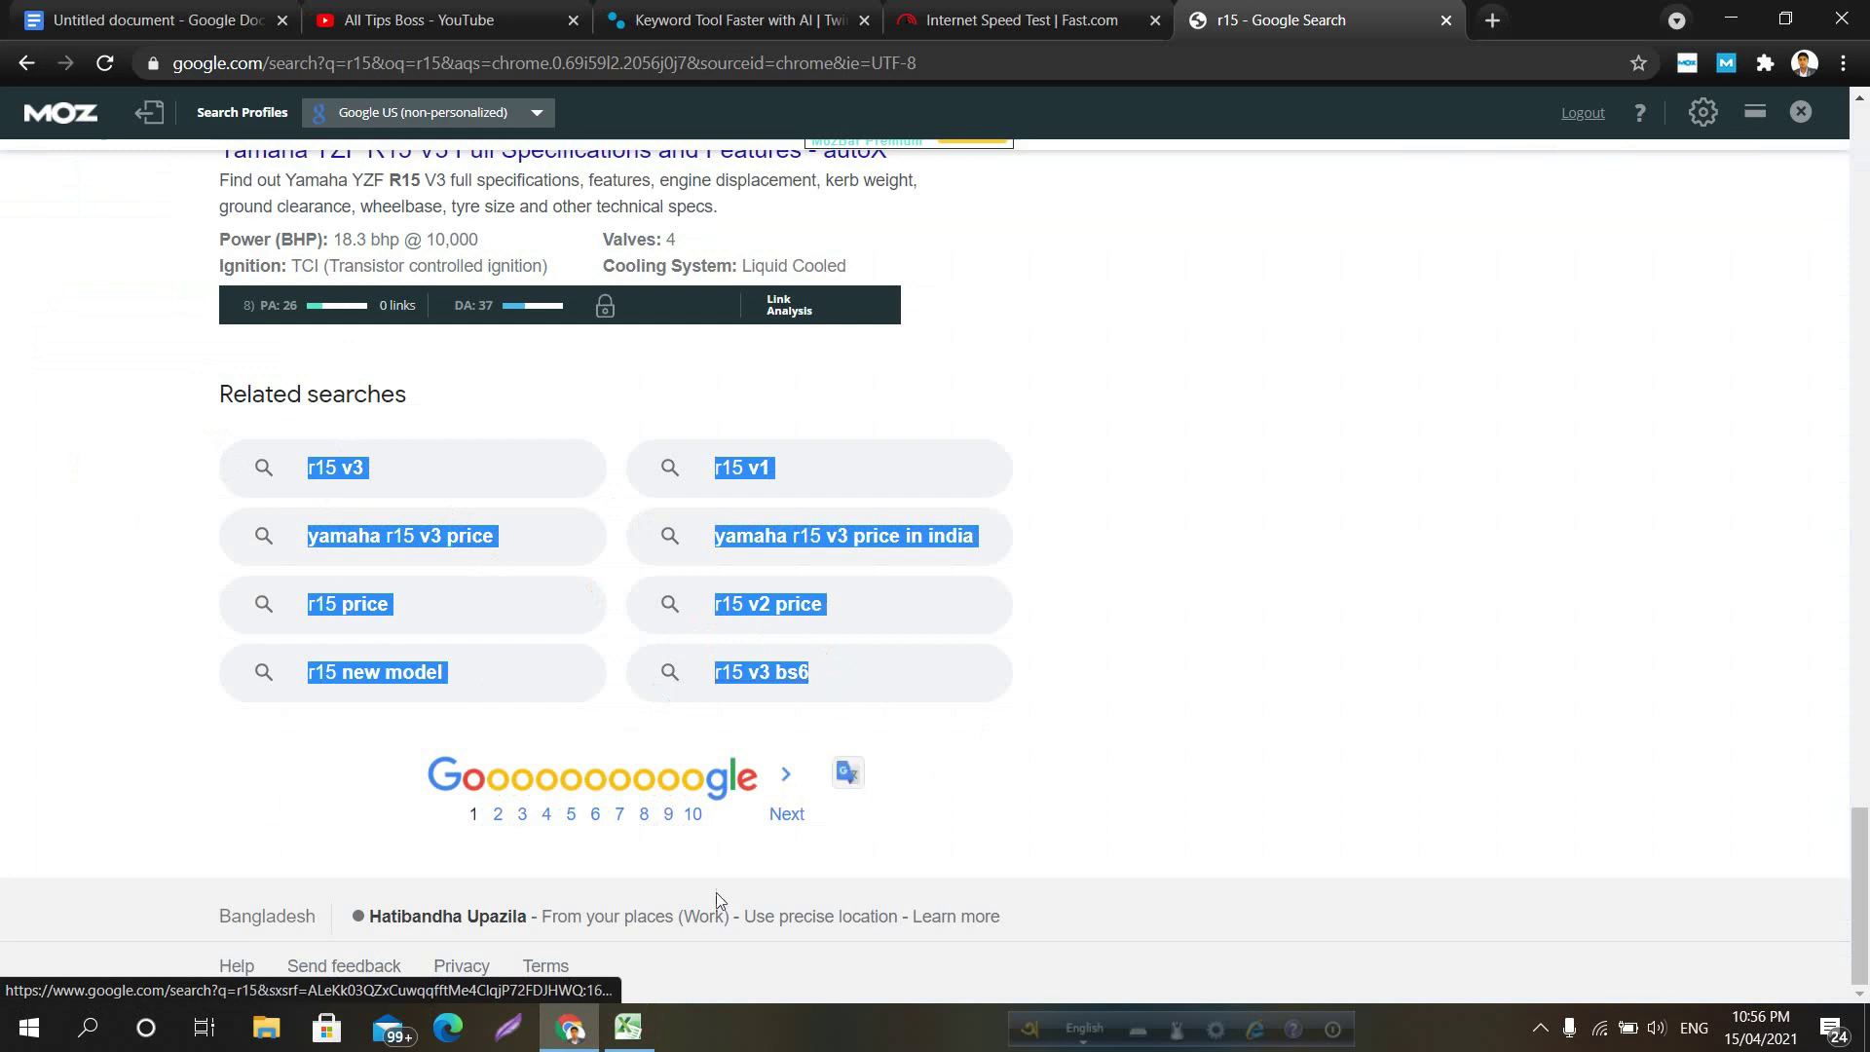
left_click(629, 1027)
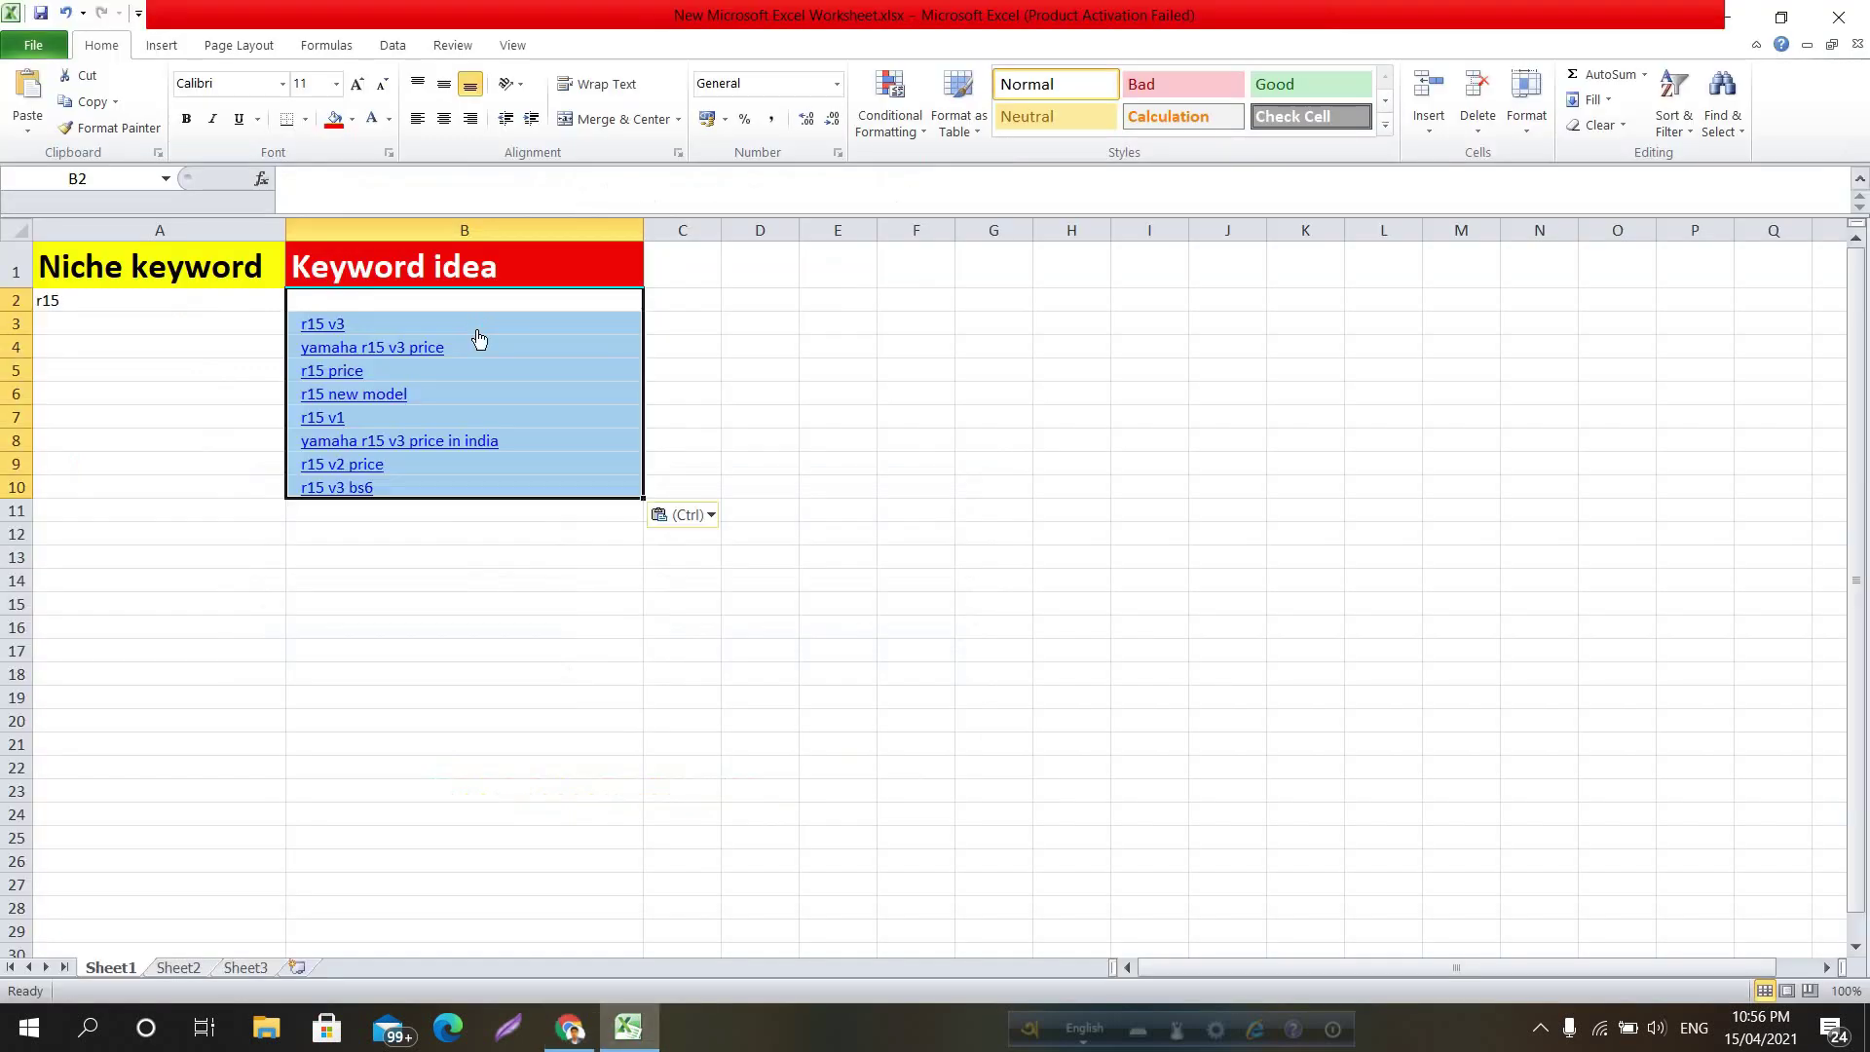
left_click(460, 599)
Go through the pasted keyword ideas in column B one by one, from r15 v3 down to r15 v3 bs6
left_click(380, 324)
left_click(301, 325)
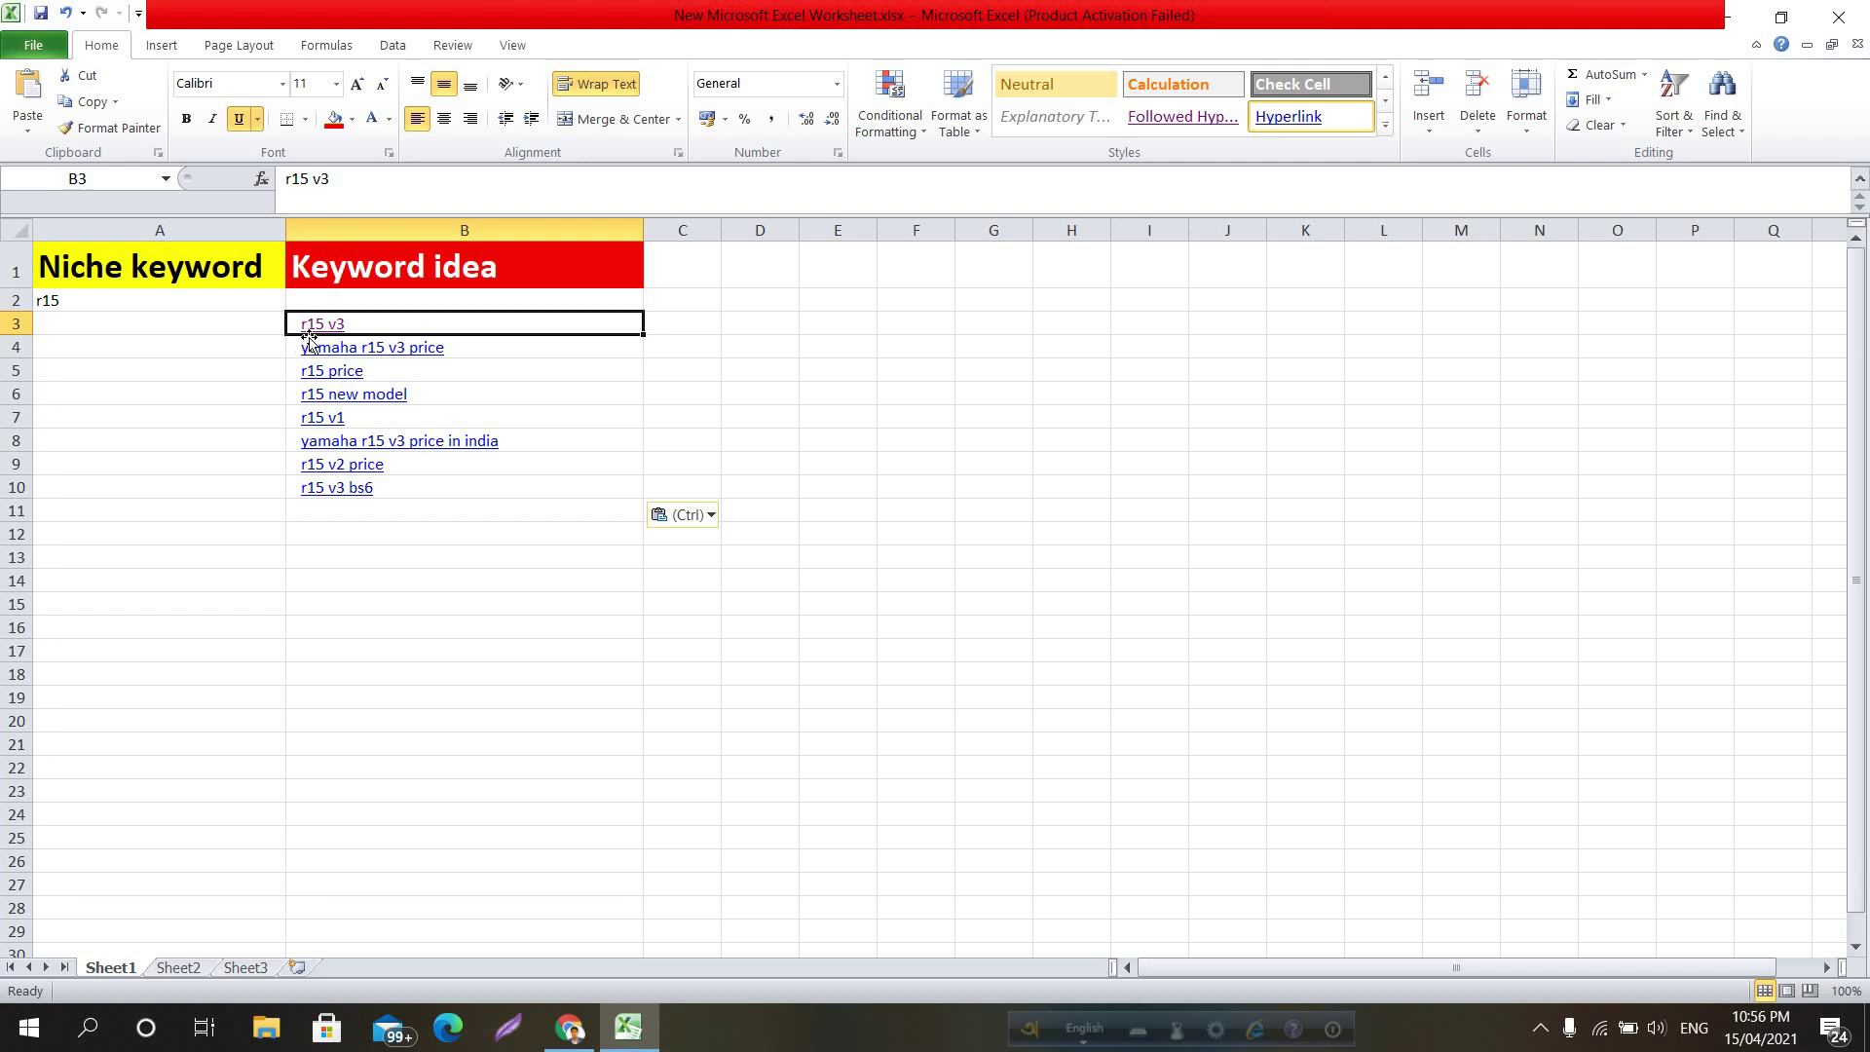
left_click(360, 350)
left_click(475, 379)
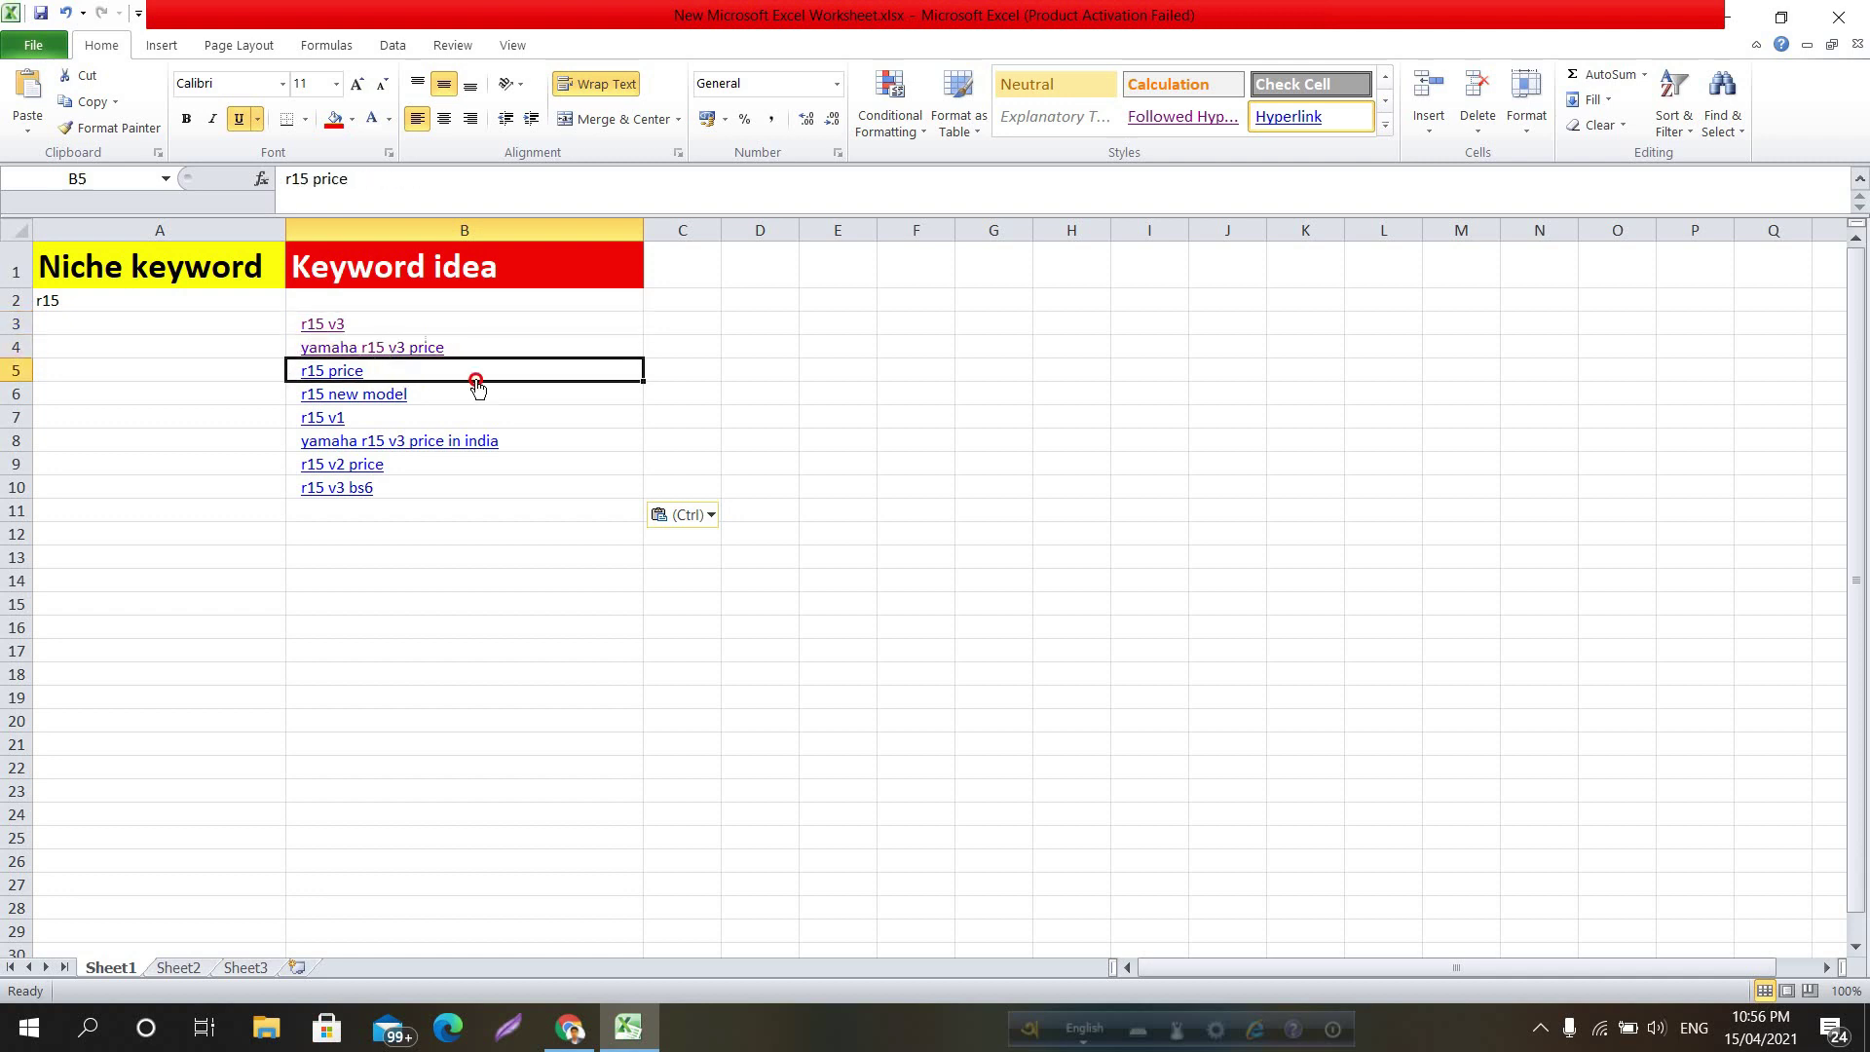
left_click(468, 405)
left_click(540, 443)
left_click(477, 495)
left_click(414, 459)
left_click(380, 400)
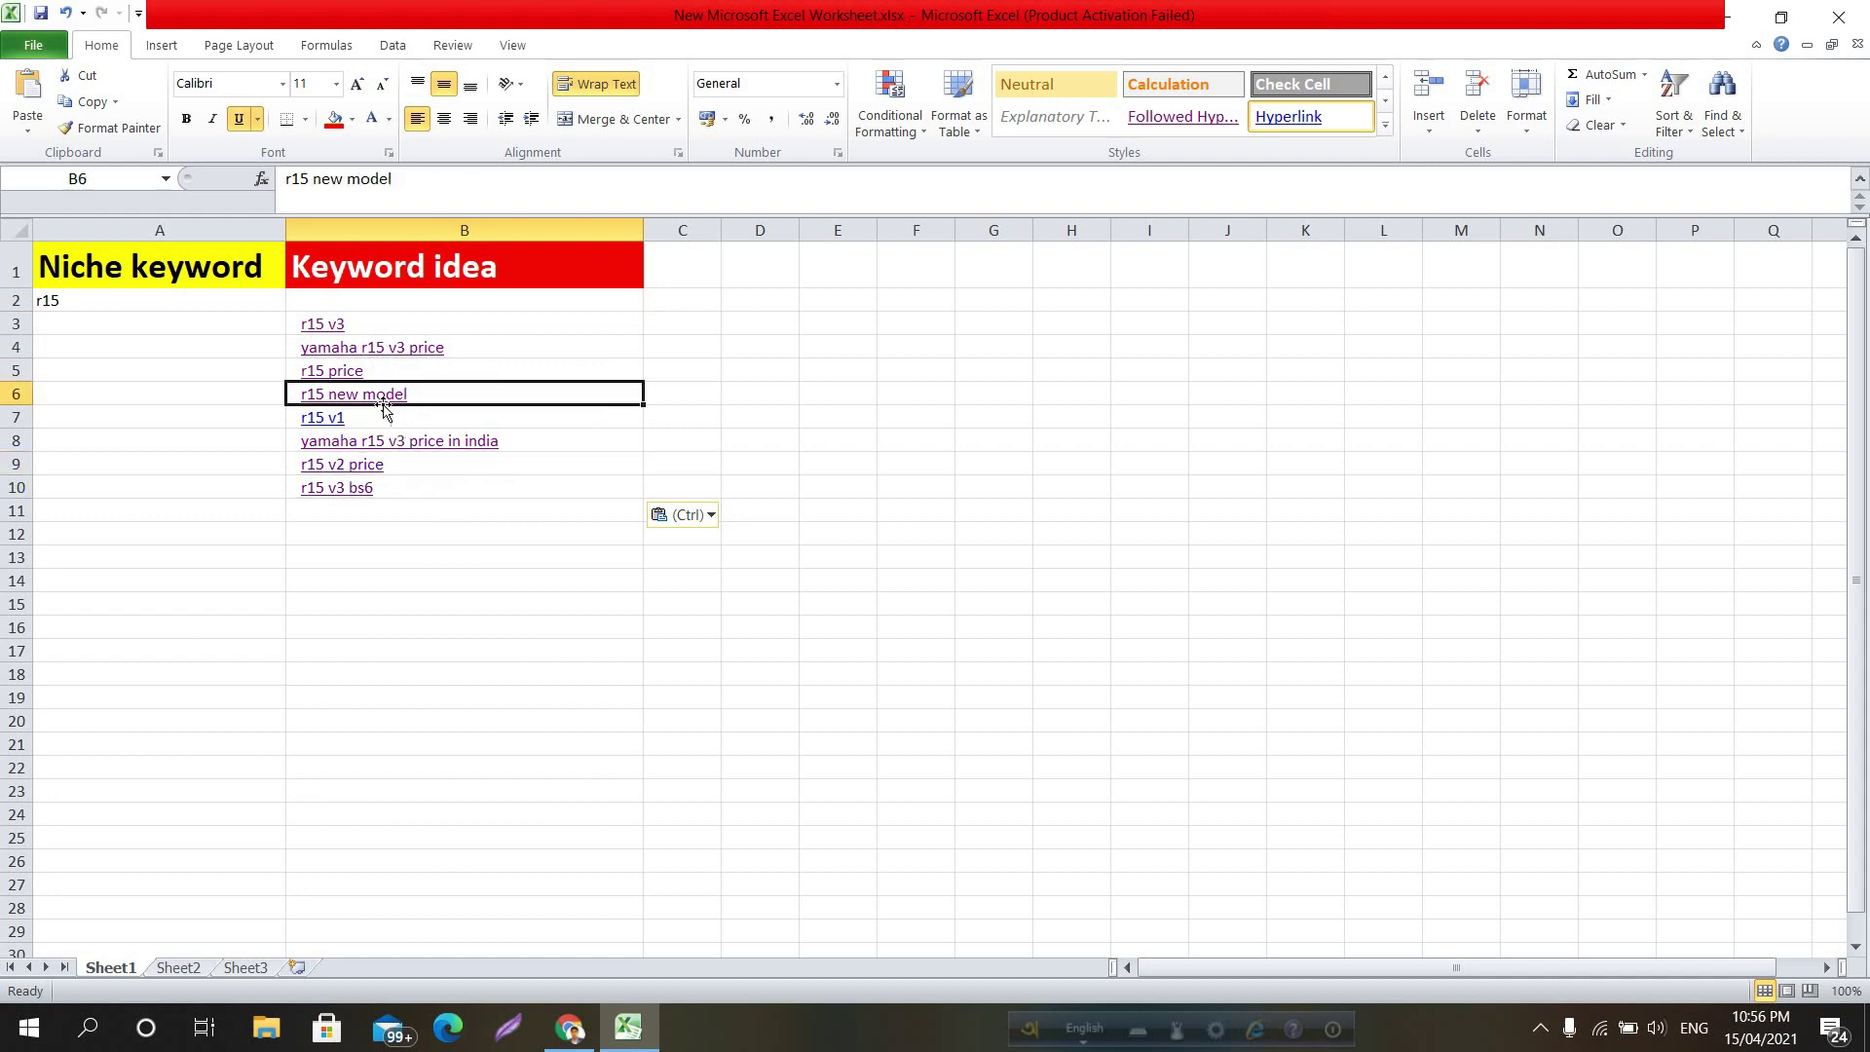
left_click(364, 418)
left_click(436, 507)
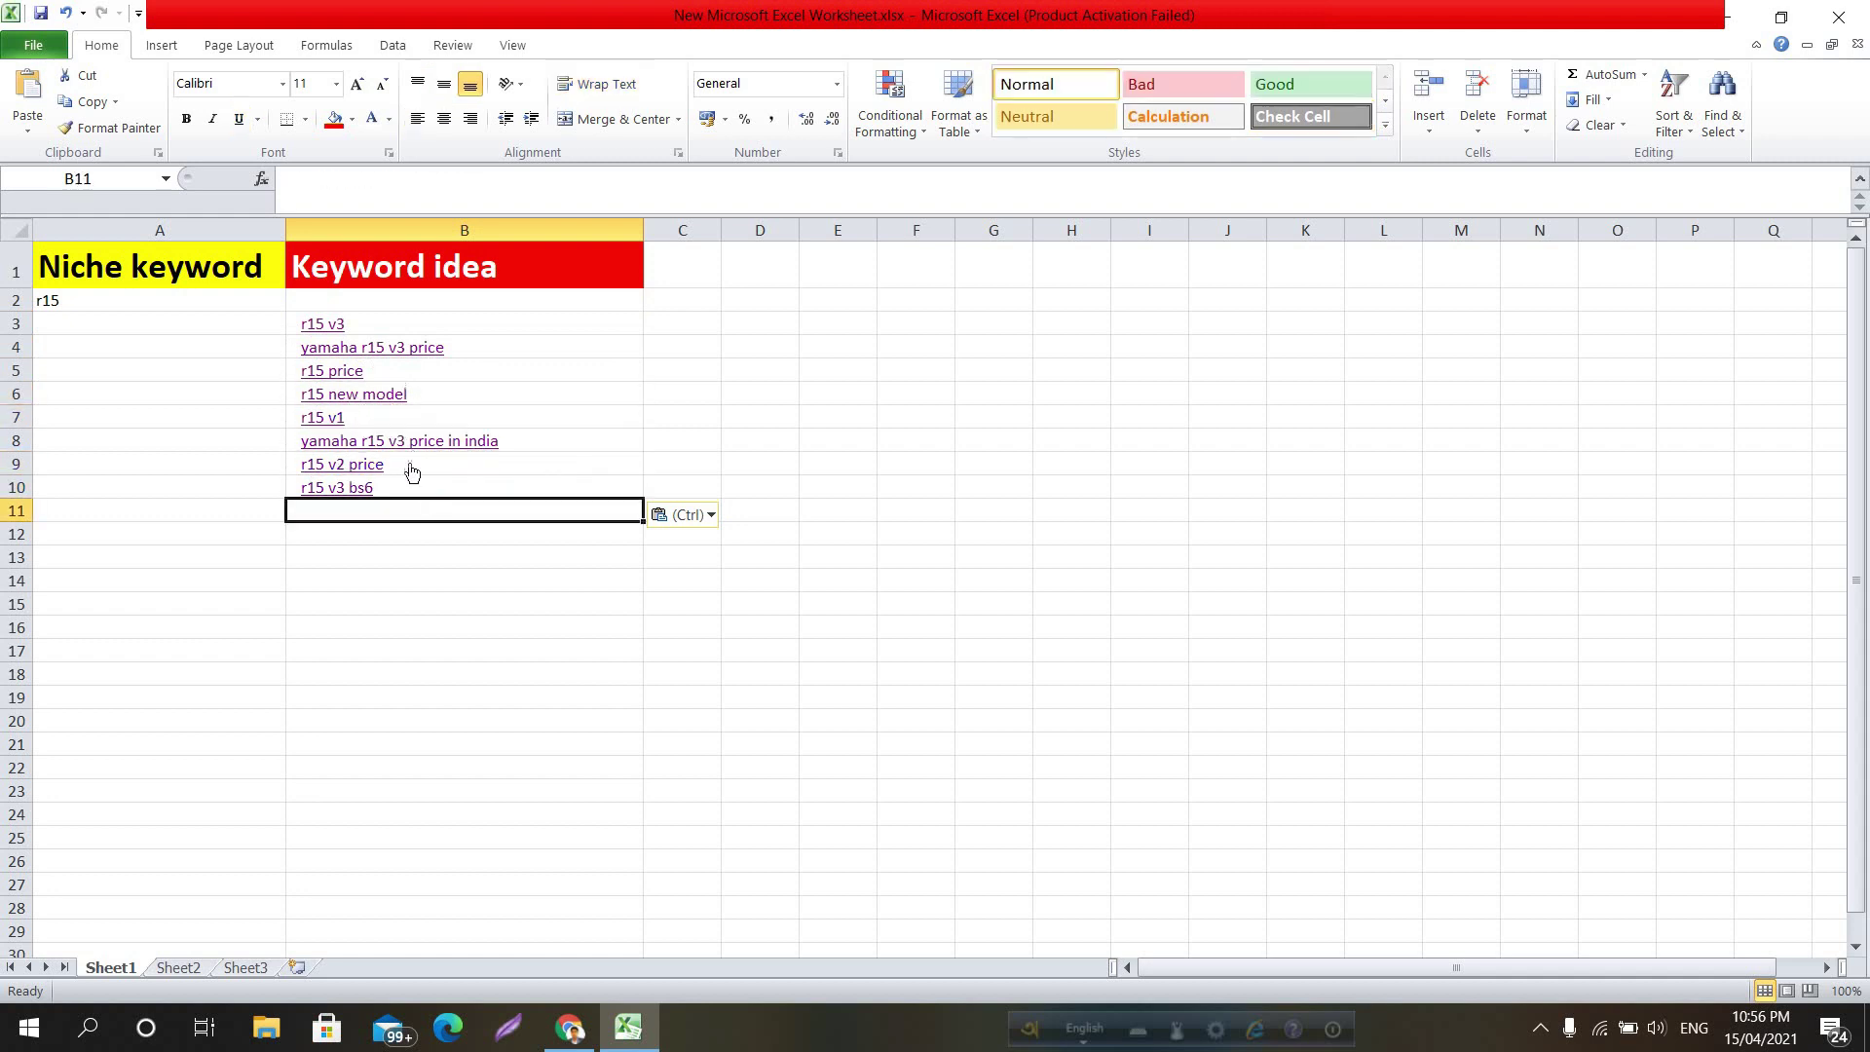
left_click(390, 304)
left_click(557, 370)
left_click(459, 504)
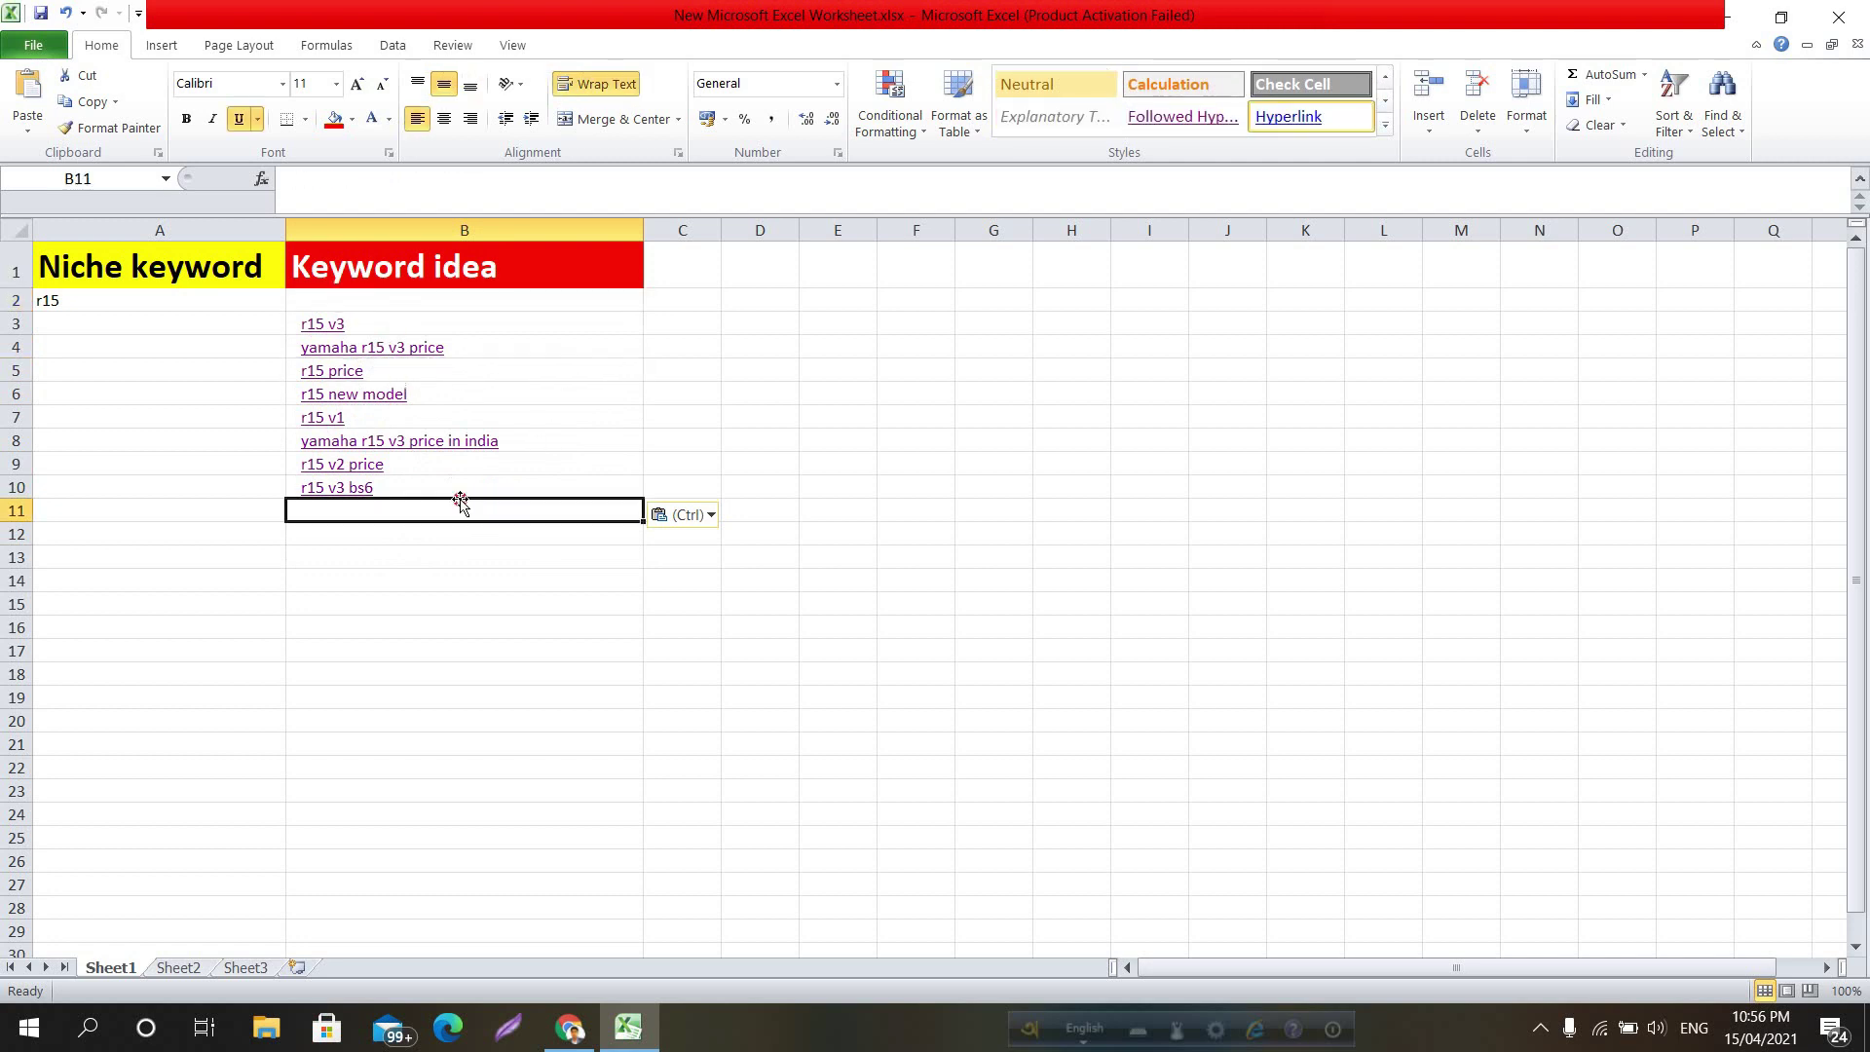
Clear the selection on the r15 related searches in Chrome, review the r15 v3 suggestion, and return to the Excel worksheet
left_click(569, 1028)
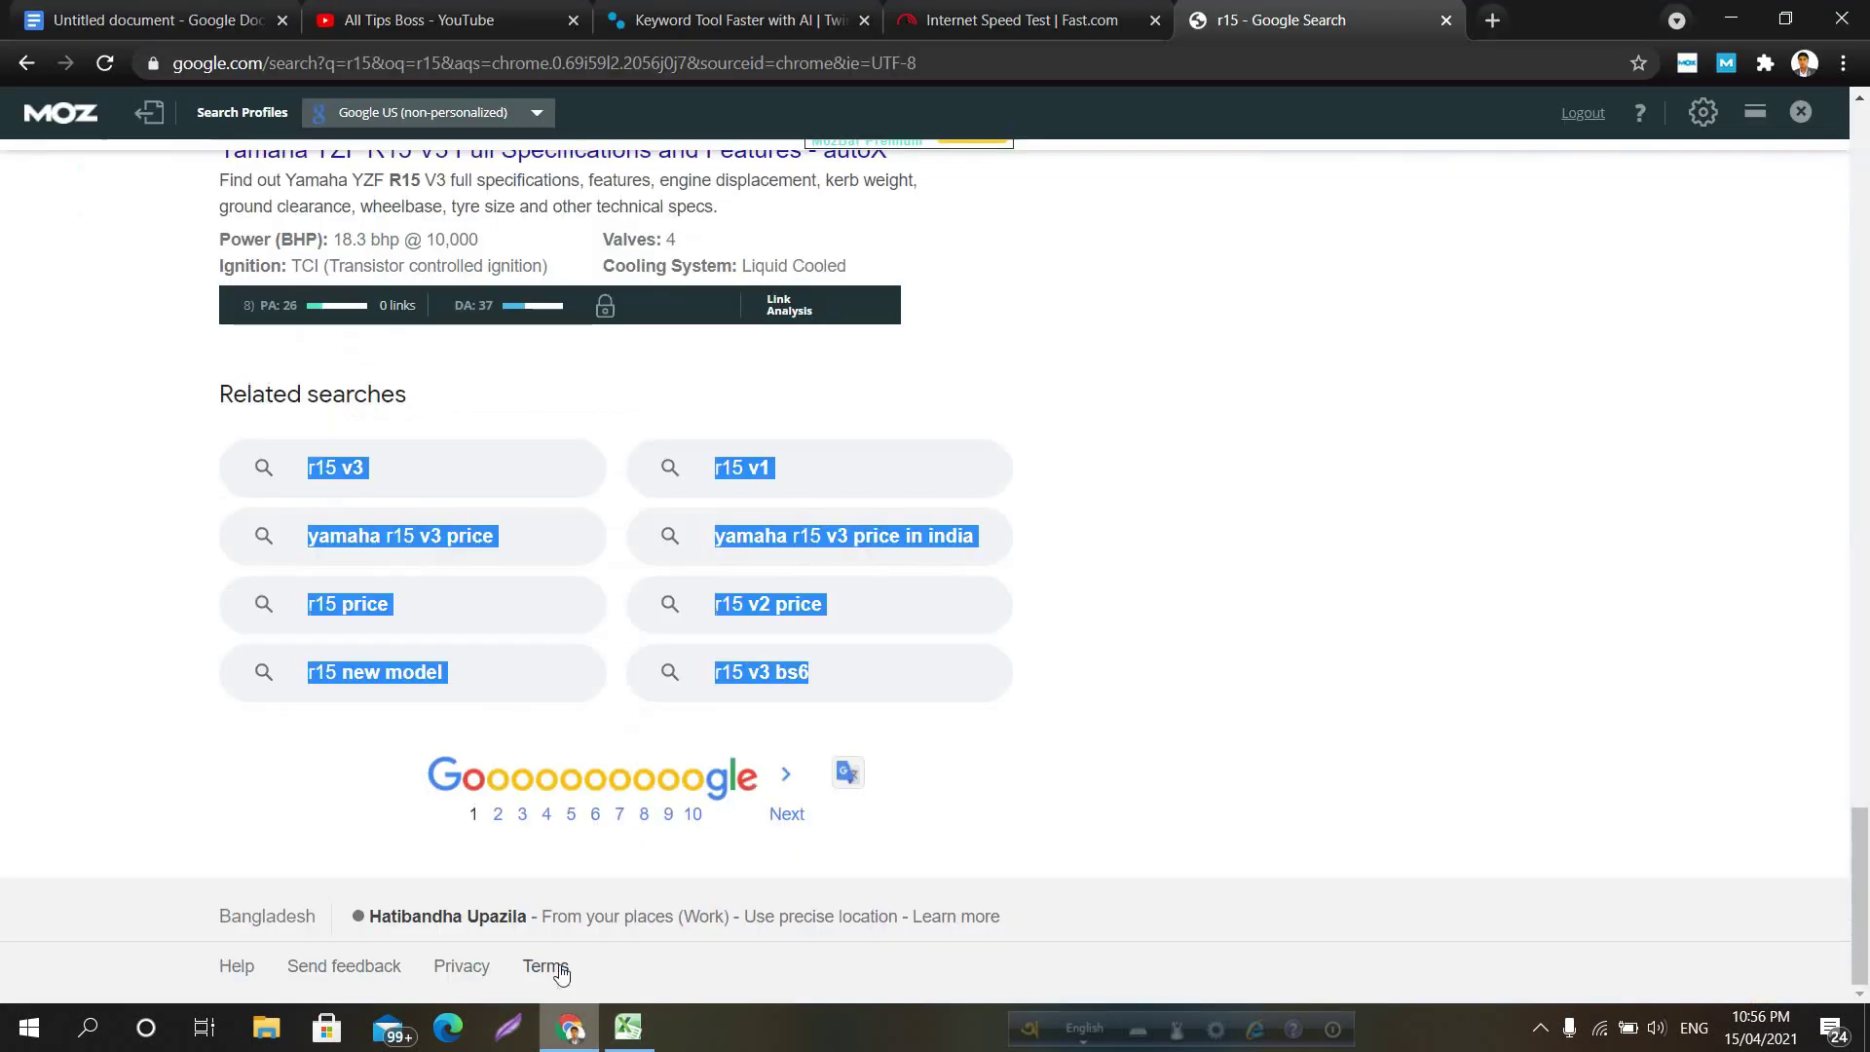
left_click(76, 454)
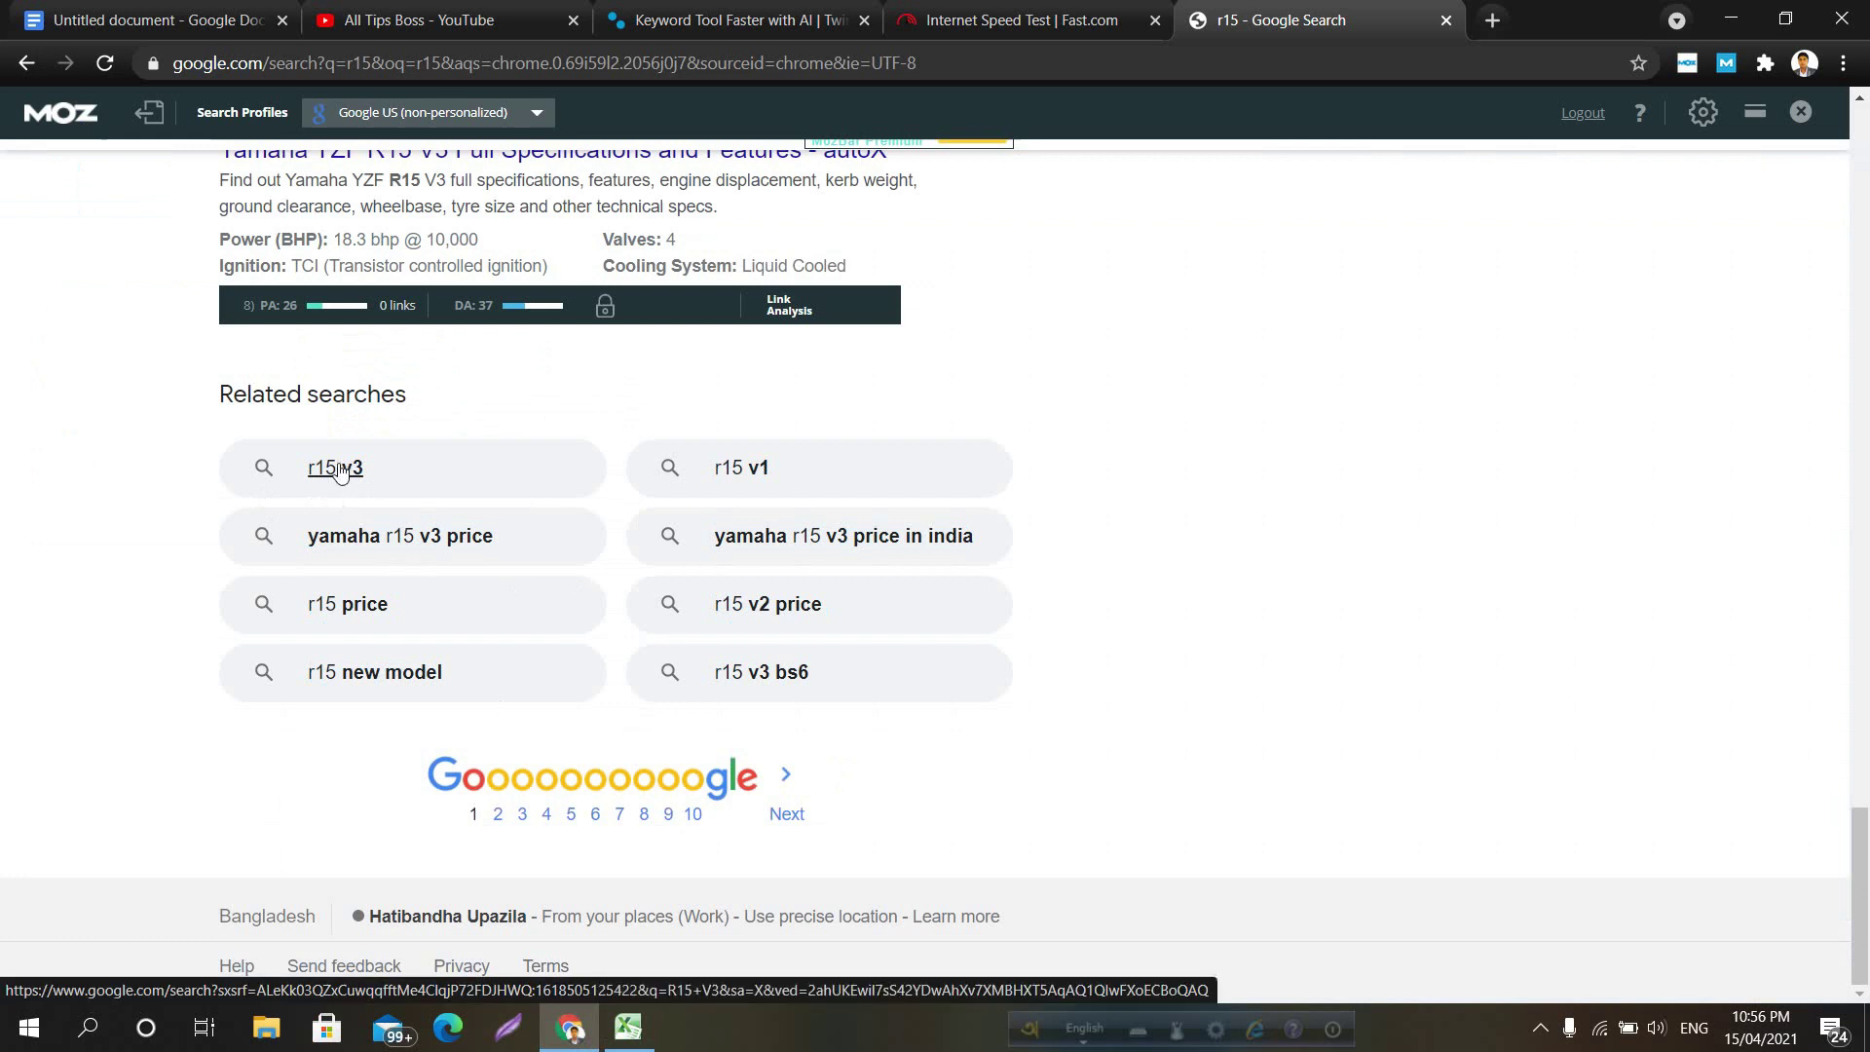
left_click(624, 1025)
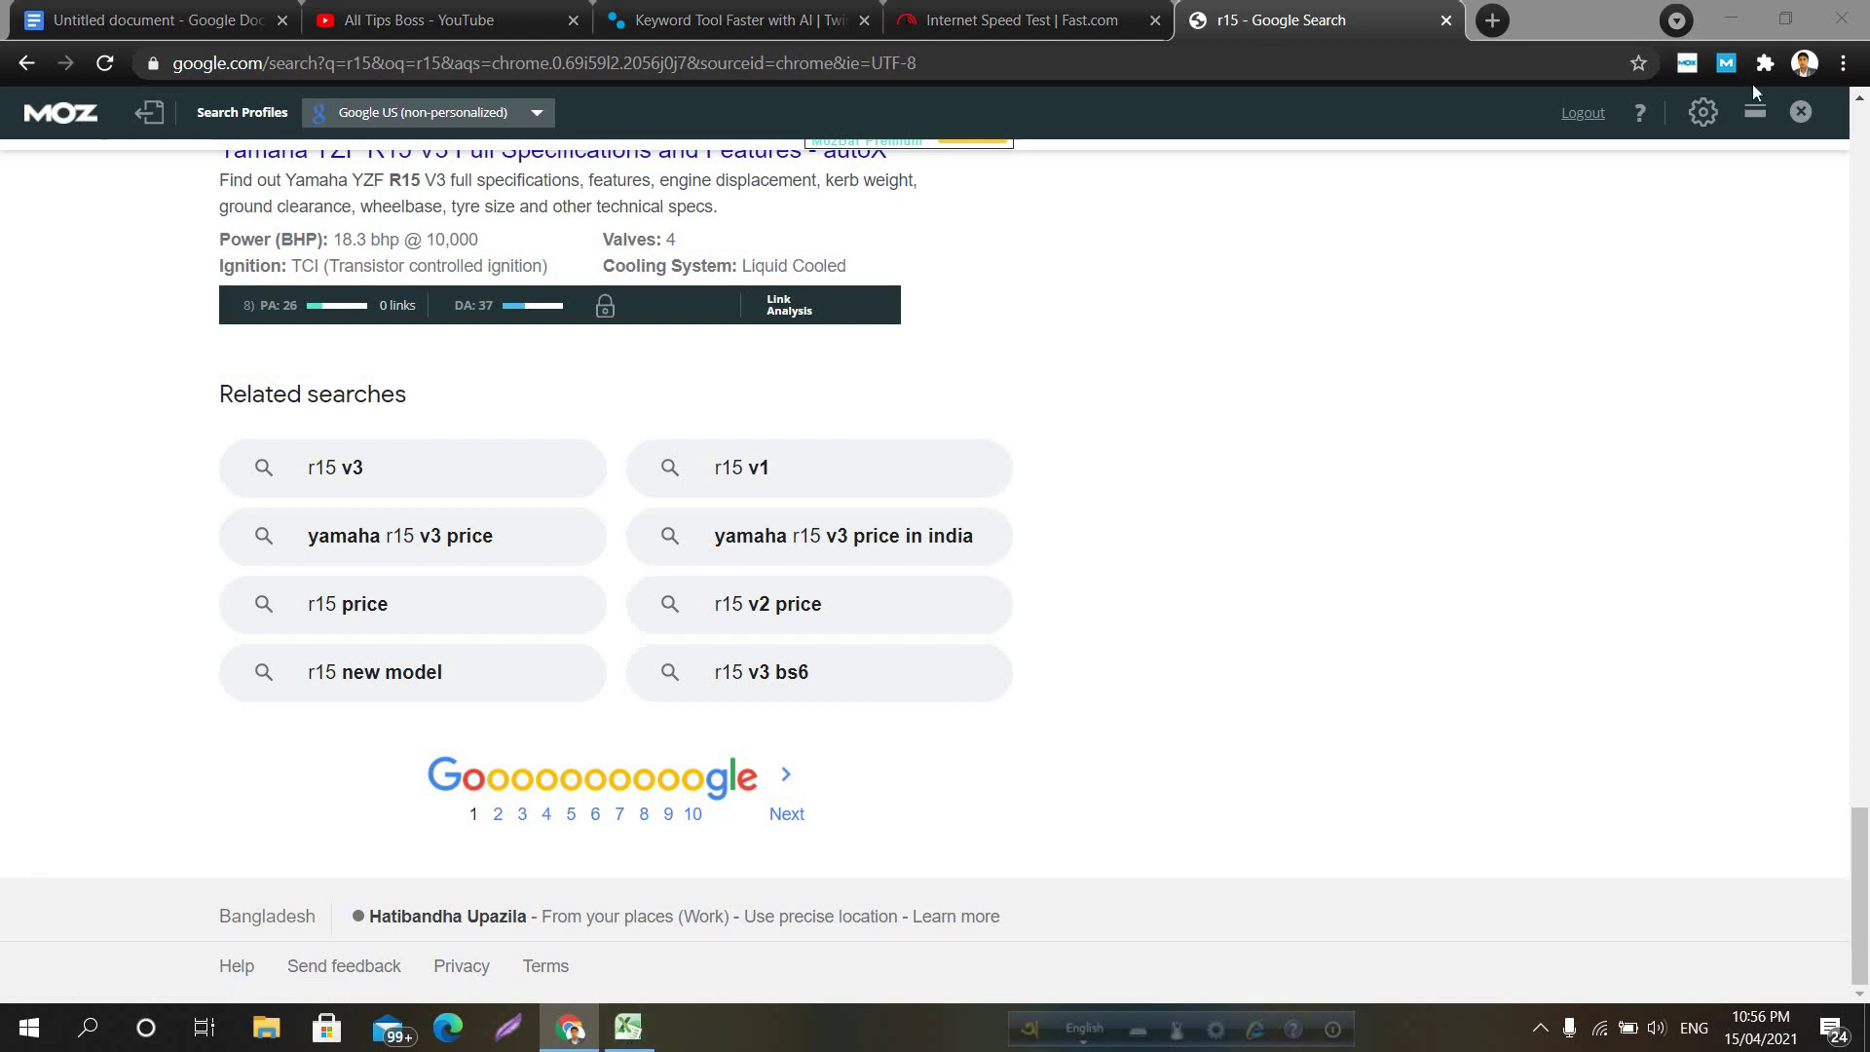
left_click(1714, 23)
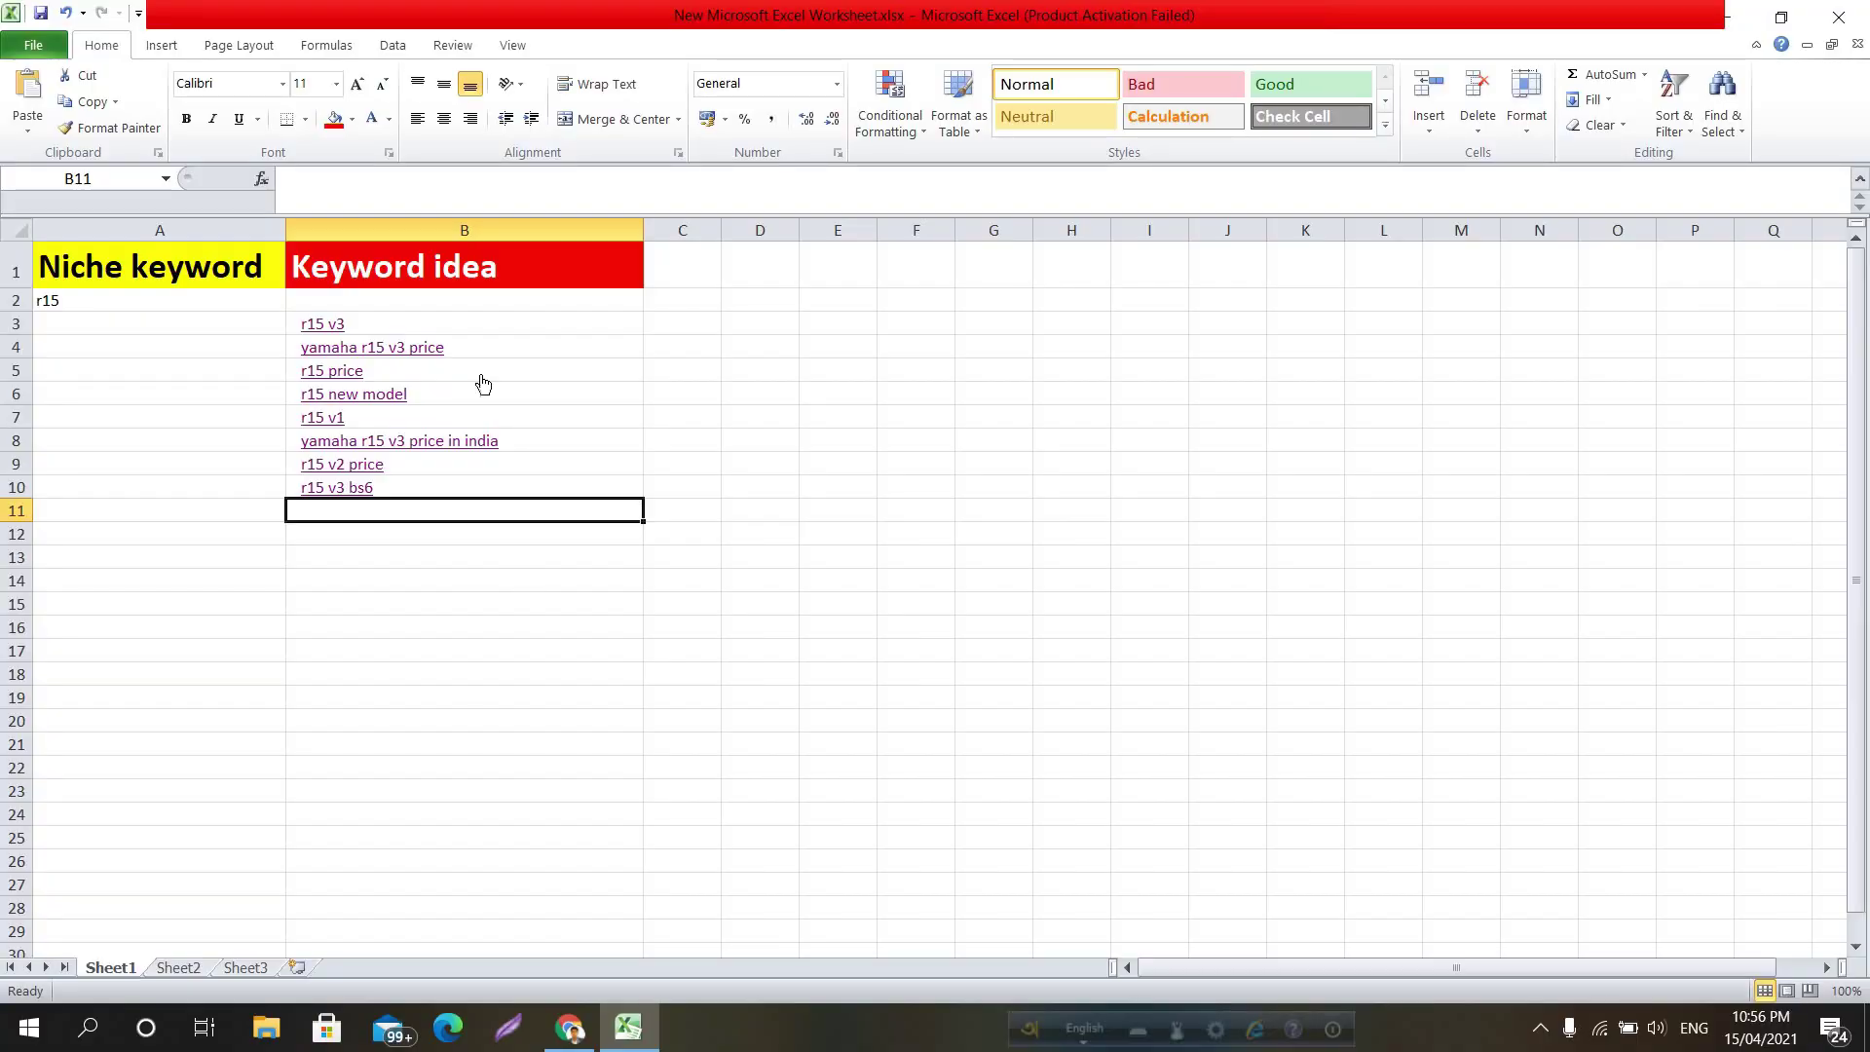
Copy the r15 v3 keyword from cell B3 and search Google for it in Chrome
left_click(443, 327)
key("ctrl+c")
left_click(571, 1027)
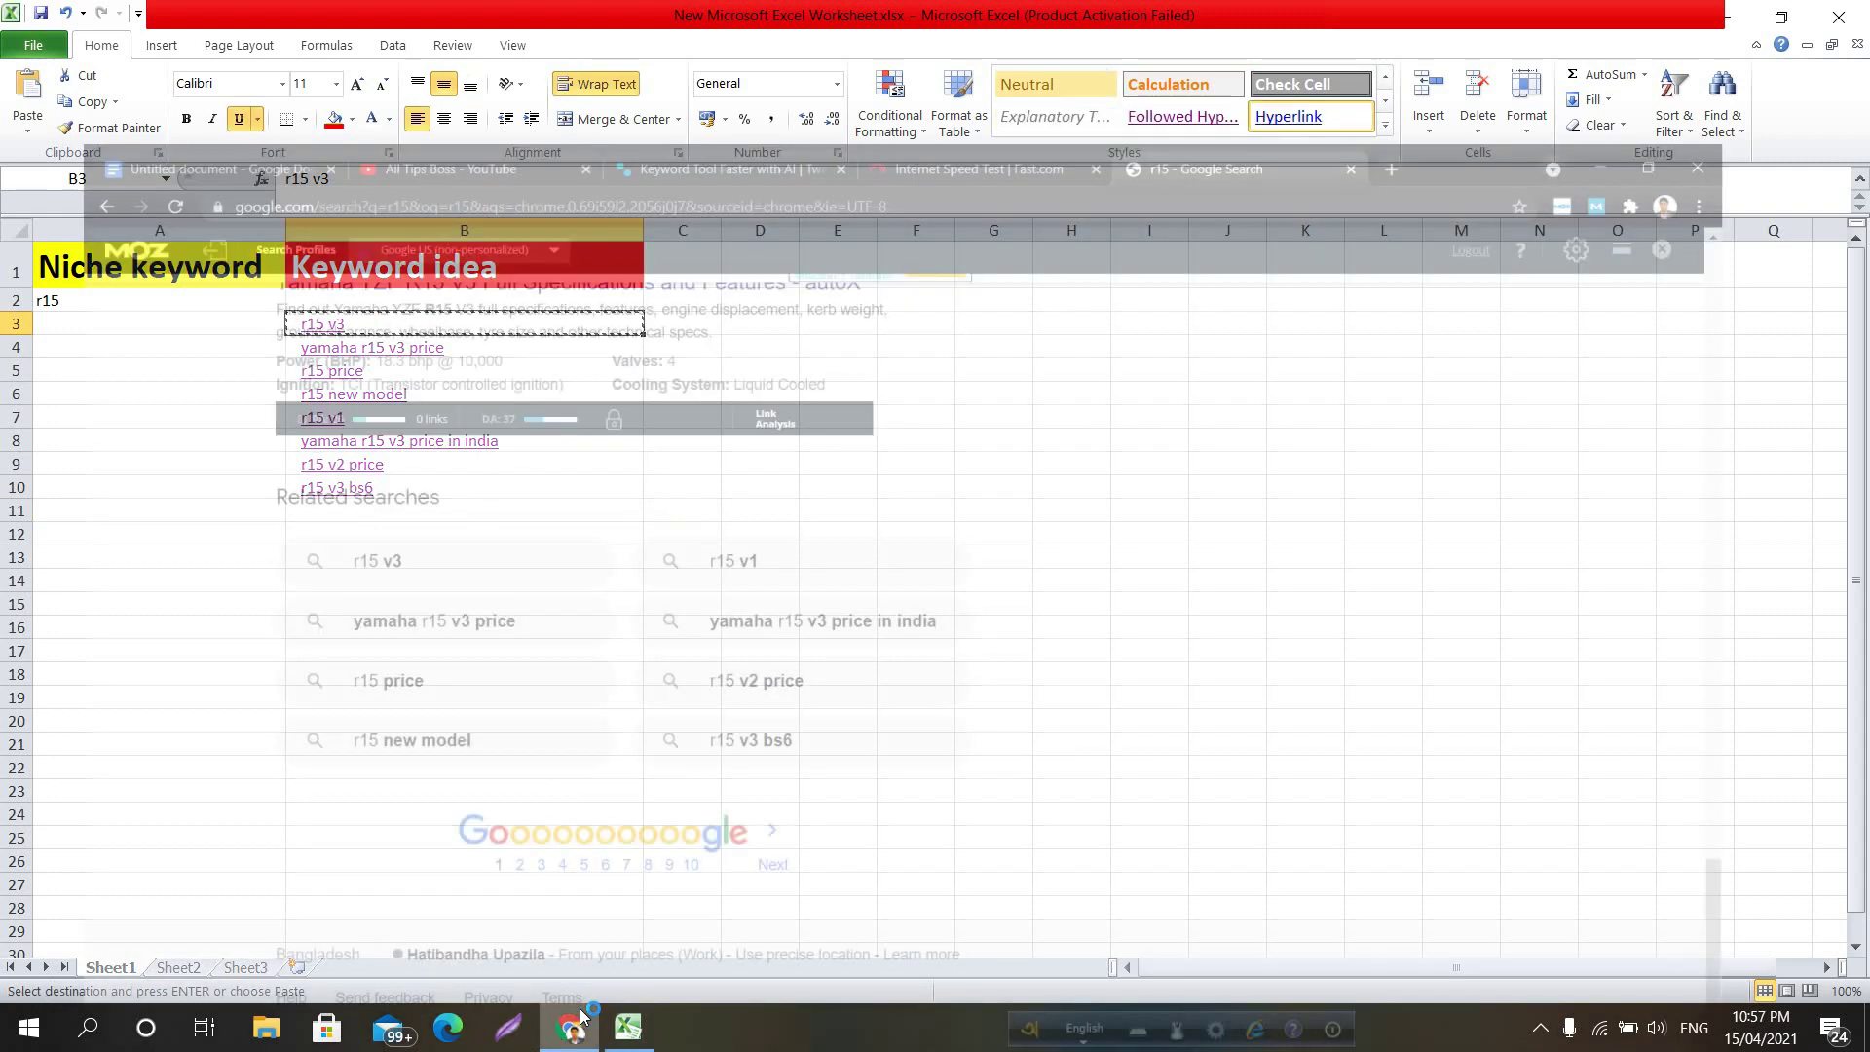
scroll(592, 170, "up", 5)
scroll(591, 170, "up", 10)
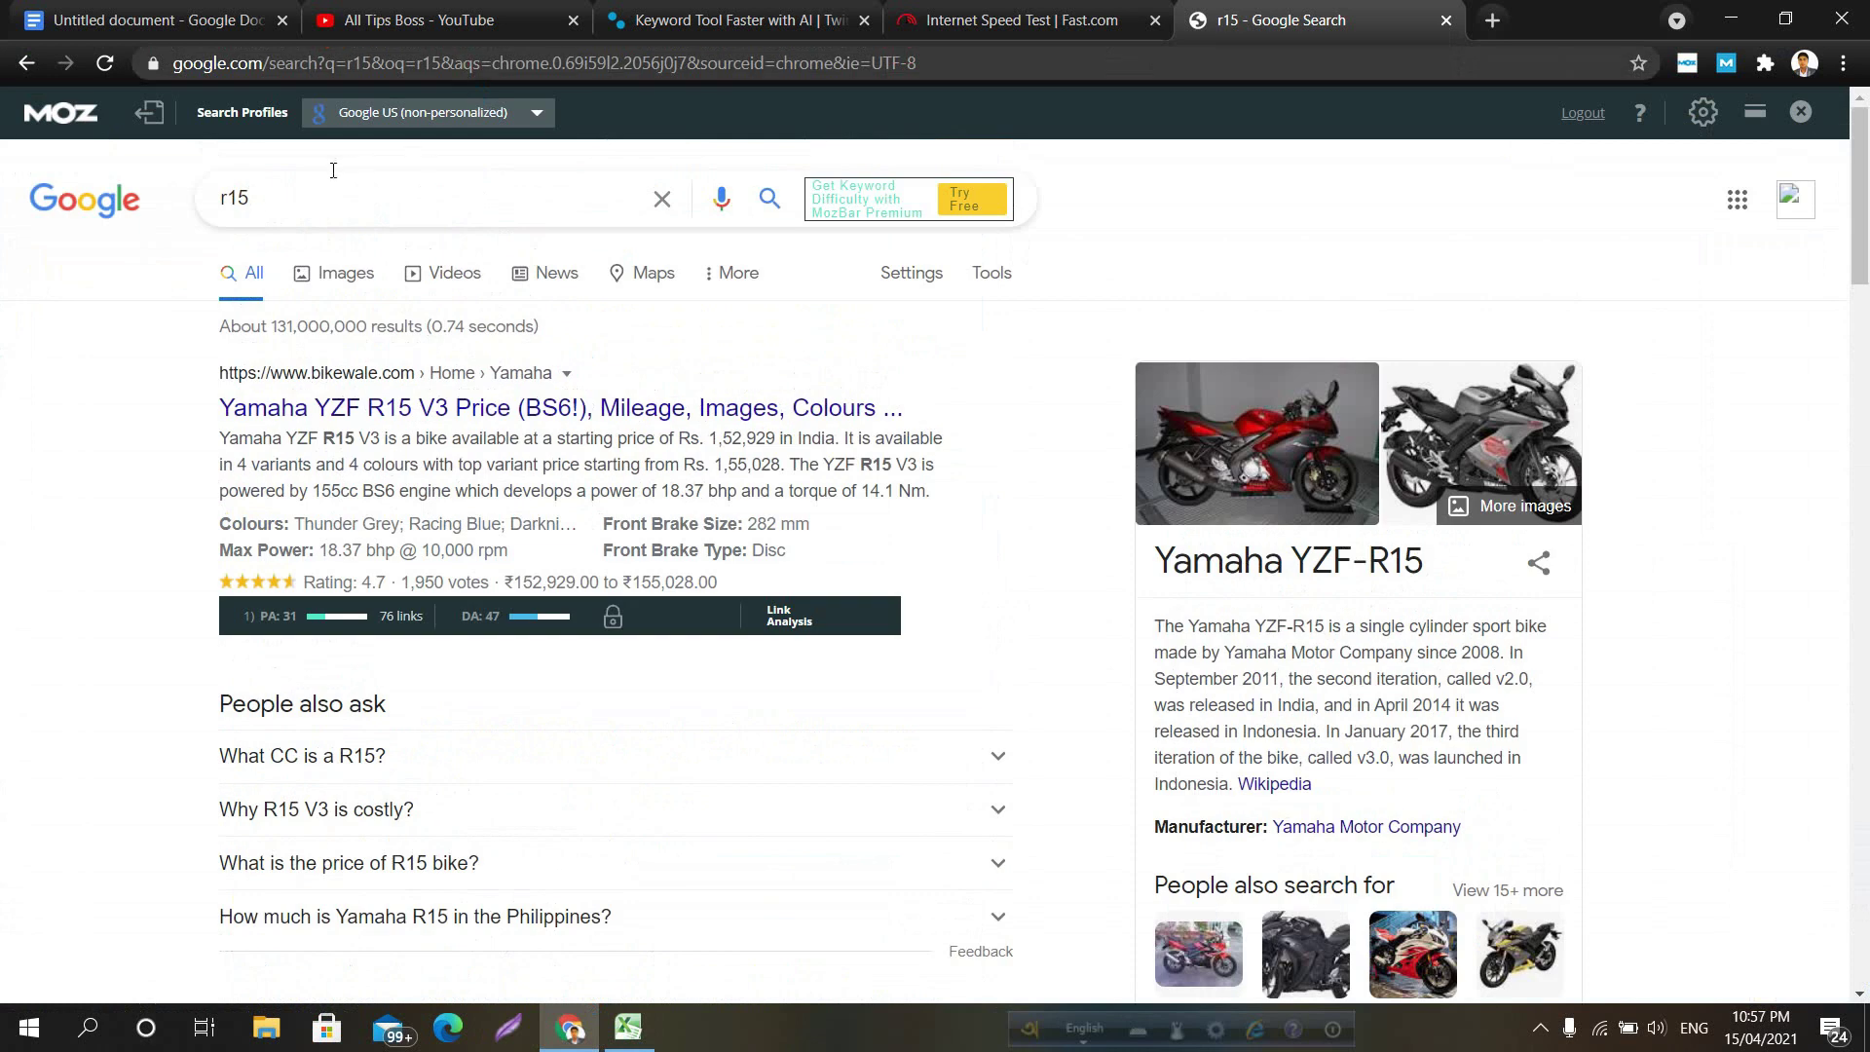
left_click(289, 187)
left_click_drag(289, 187, 207, 194)
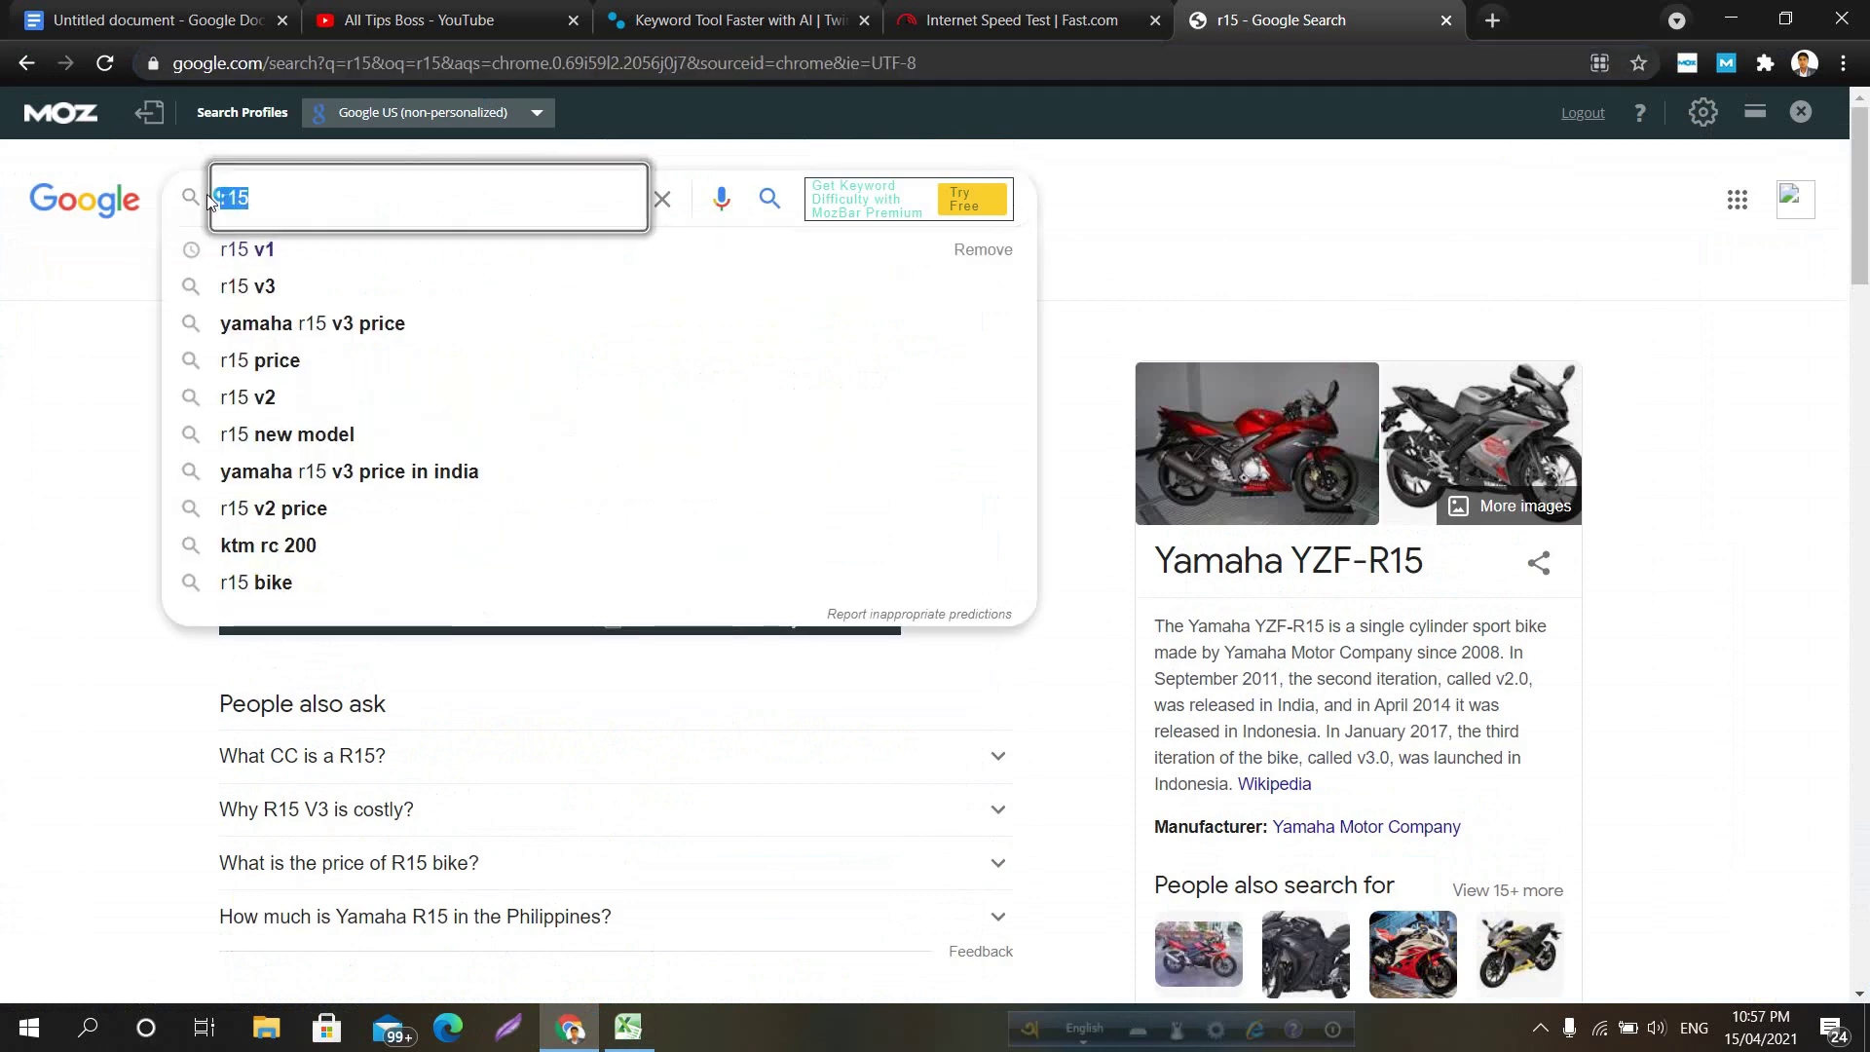
type("r15 v3")
key("Return")
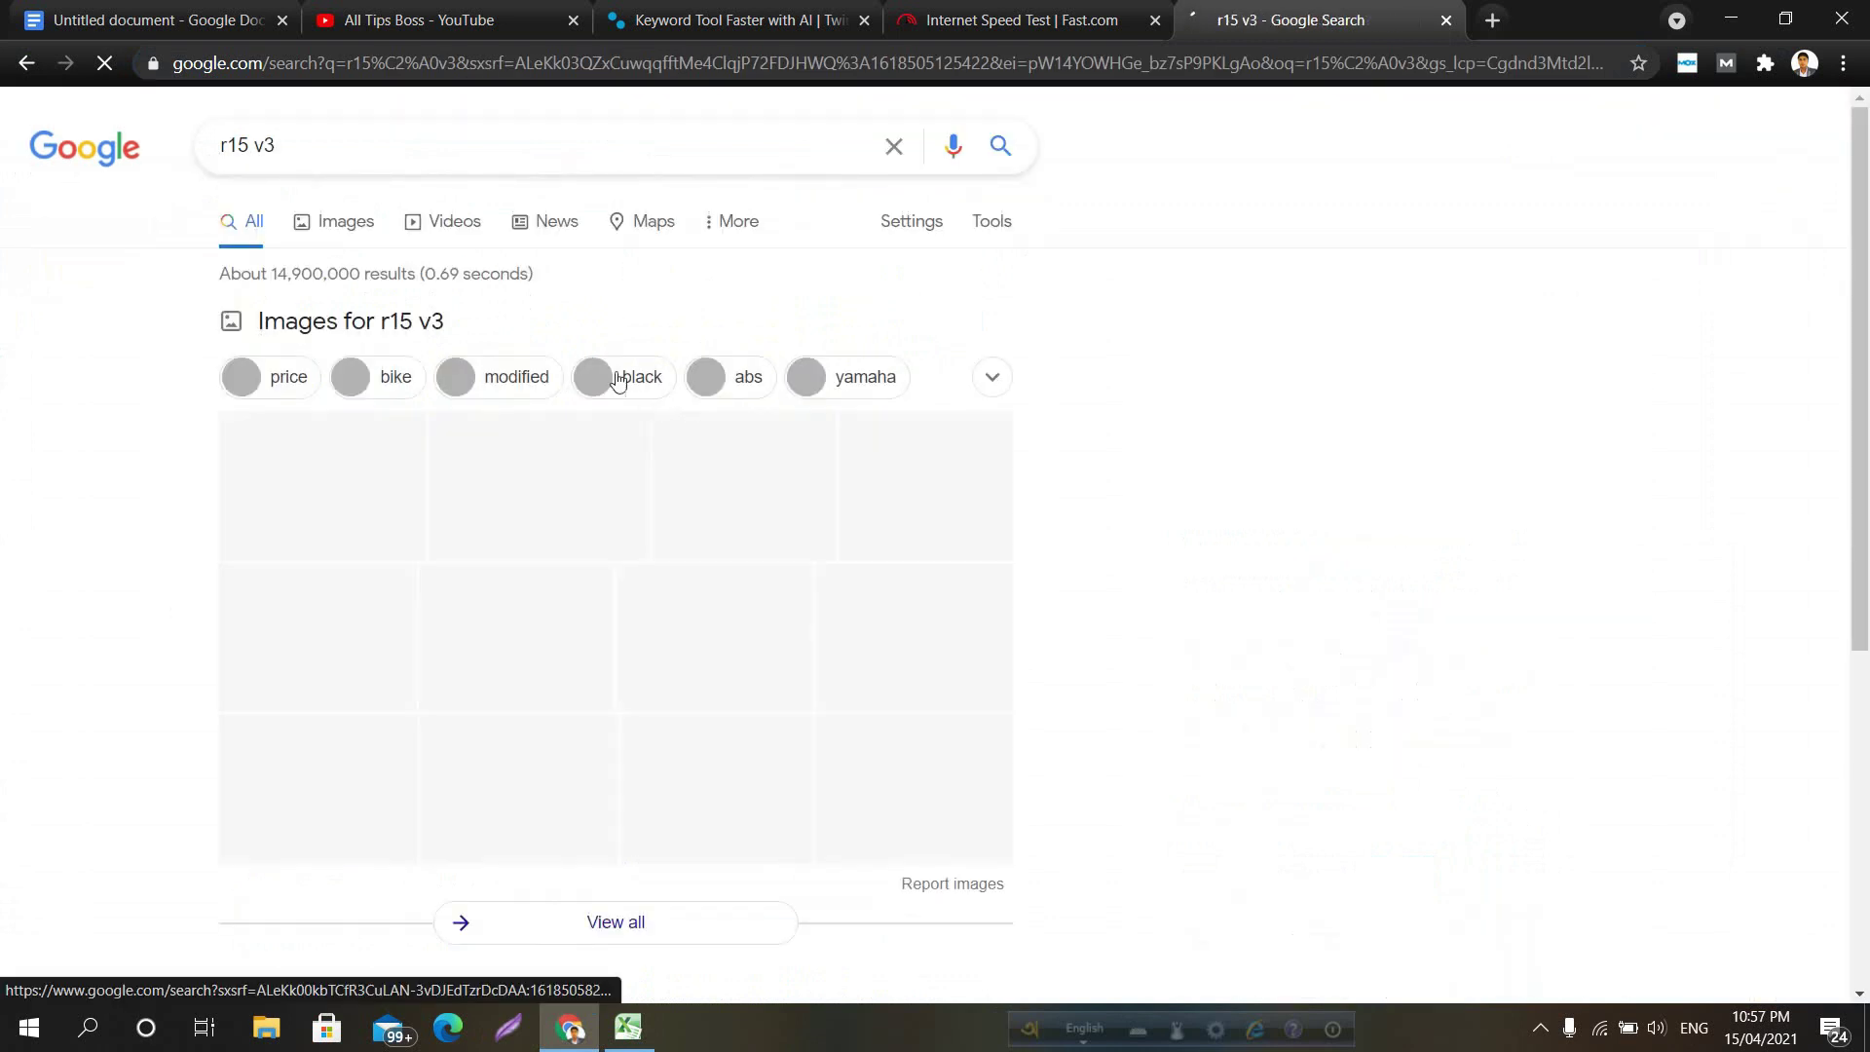
Copy the four suggested related searches for r15 v3 from the Google results and paste them into the Excel worksheet from cell B11
scroll(568, 365, "down", 20)
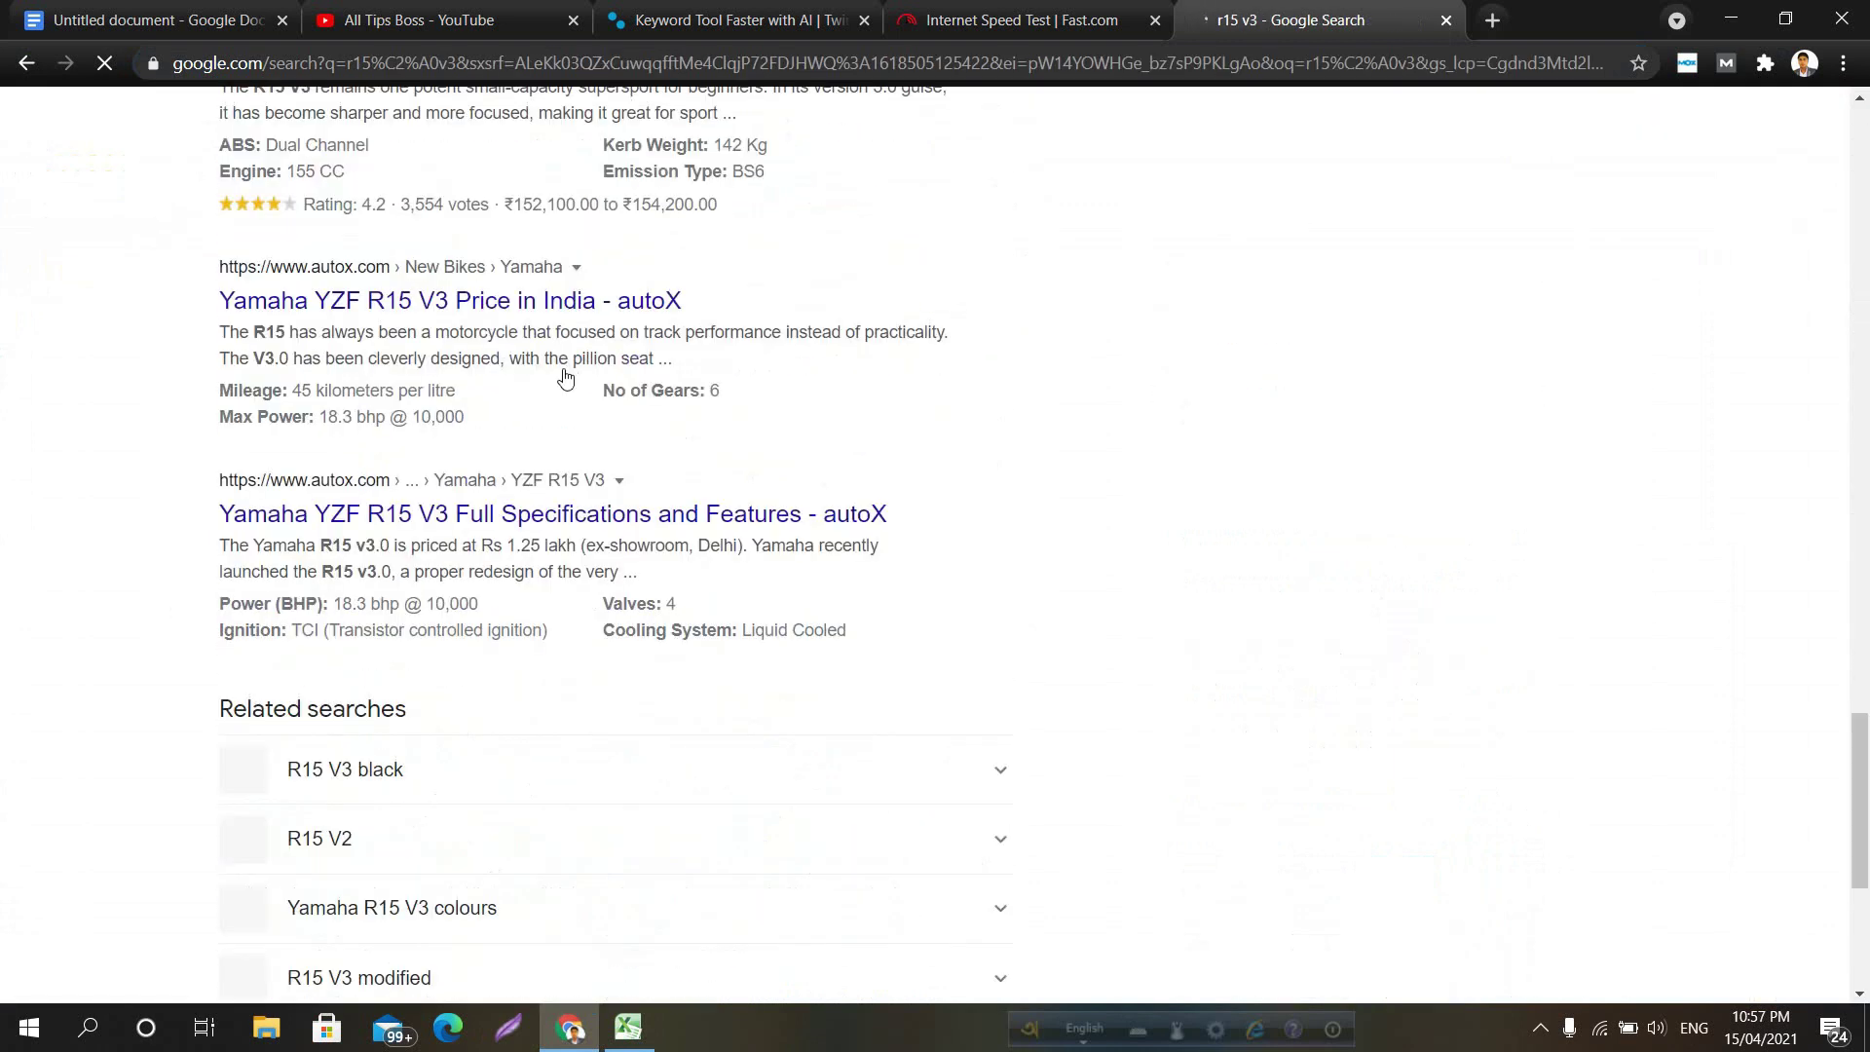
scroll(566, 378, "down", 5)
scroll(421, 597, "up", 3)
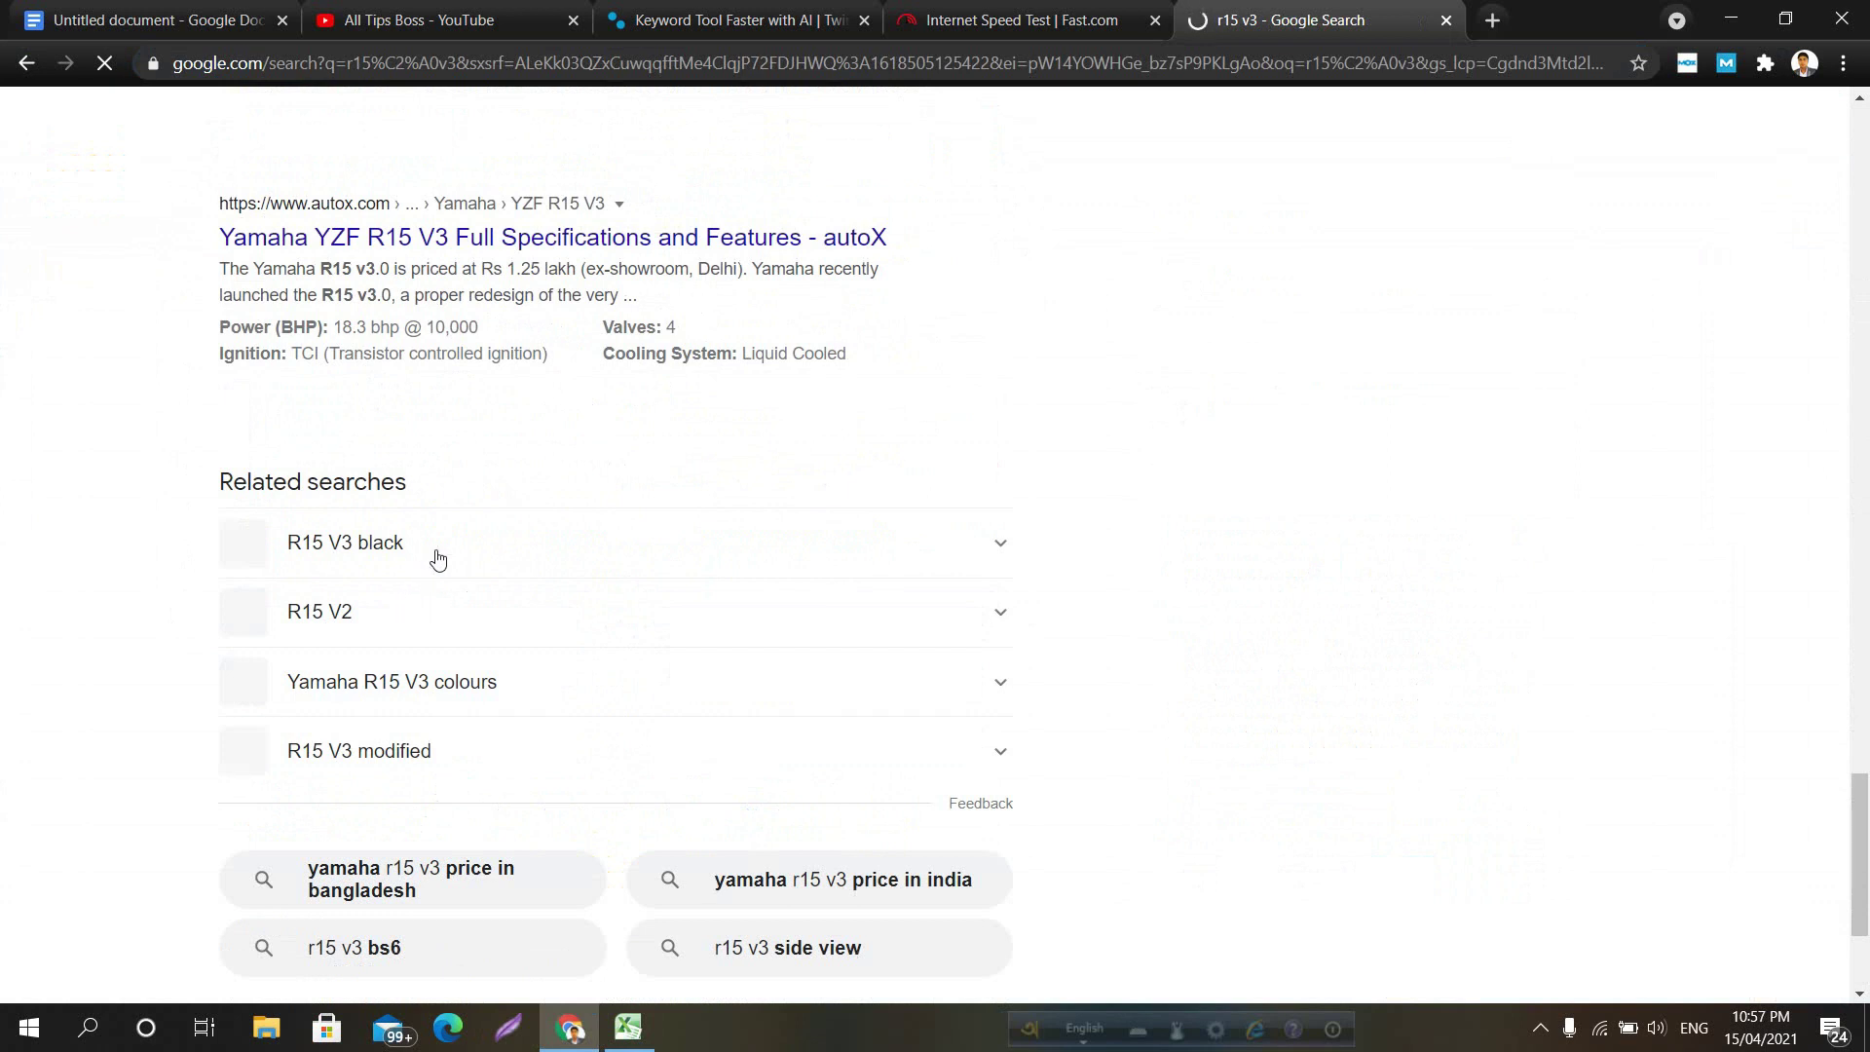
scroll(535, 545, "down", 3)
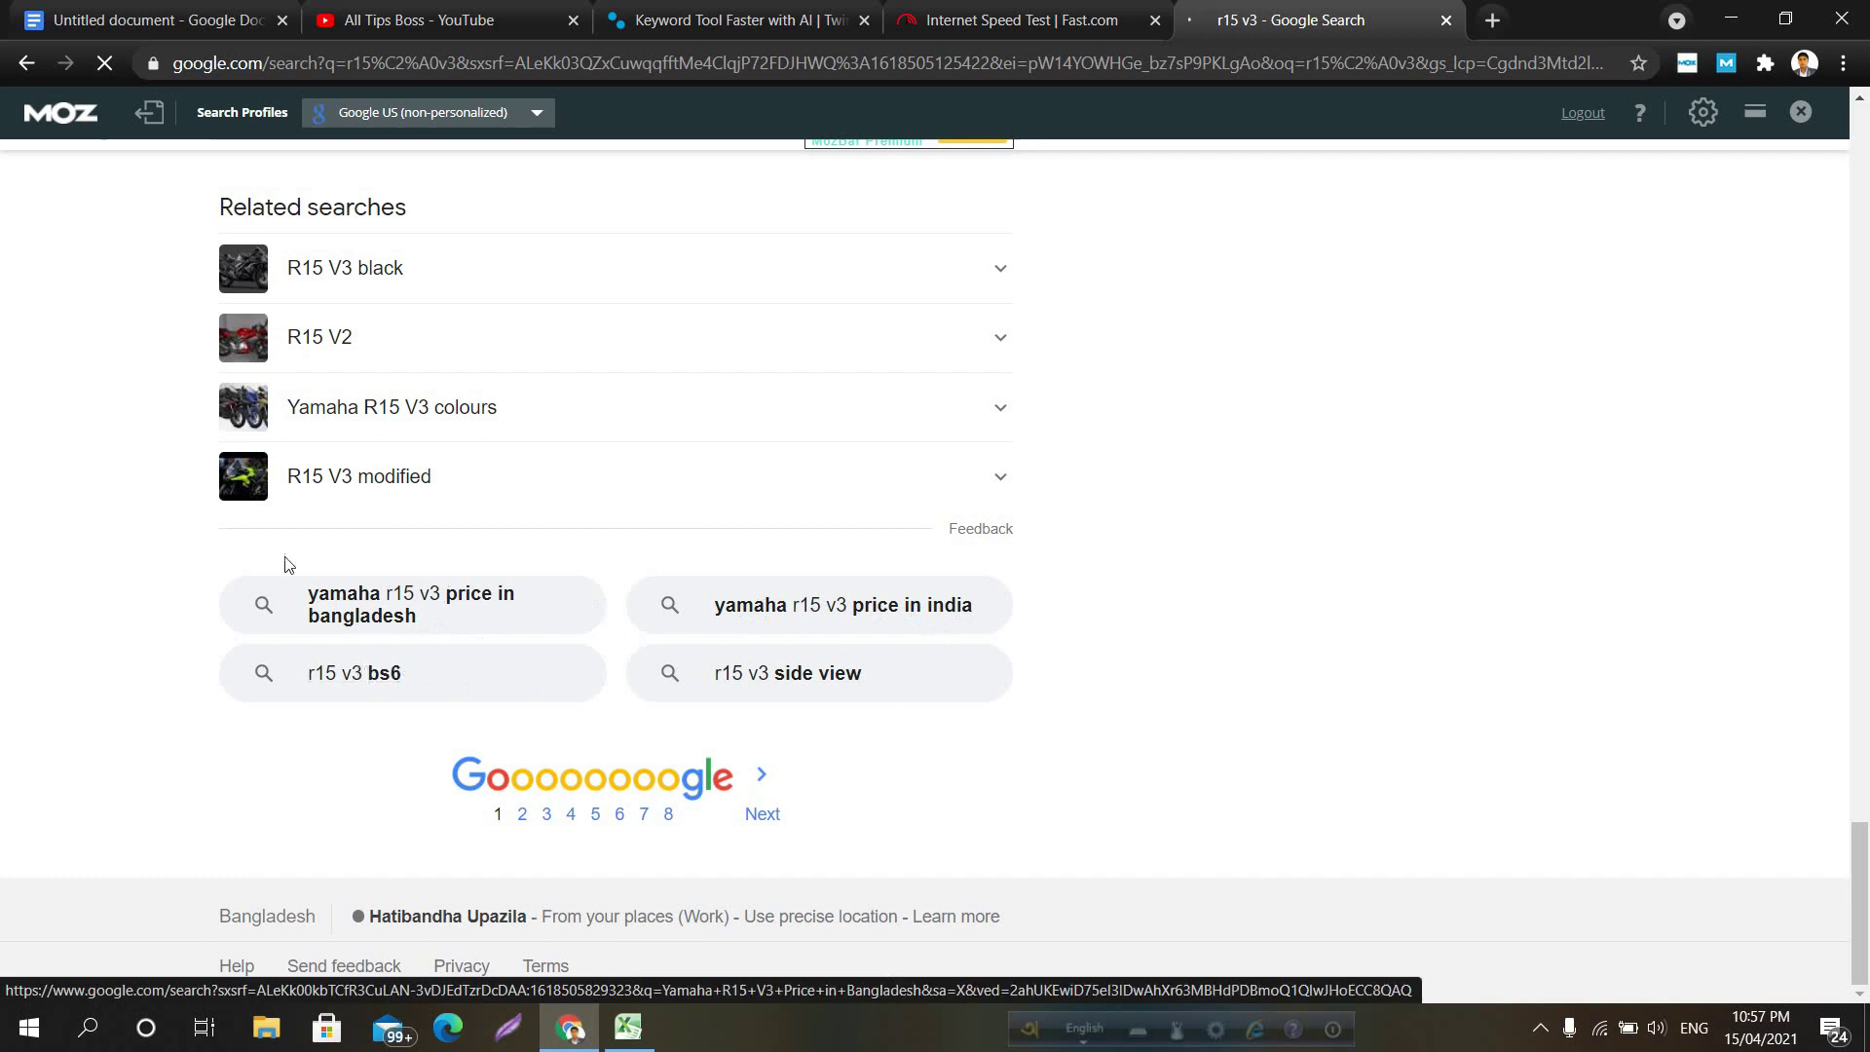
left_click_drag(847, 697, 668, 659)
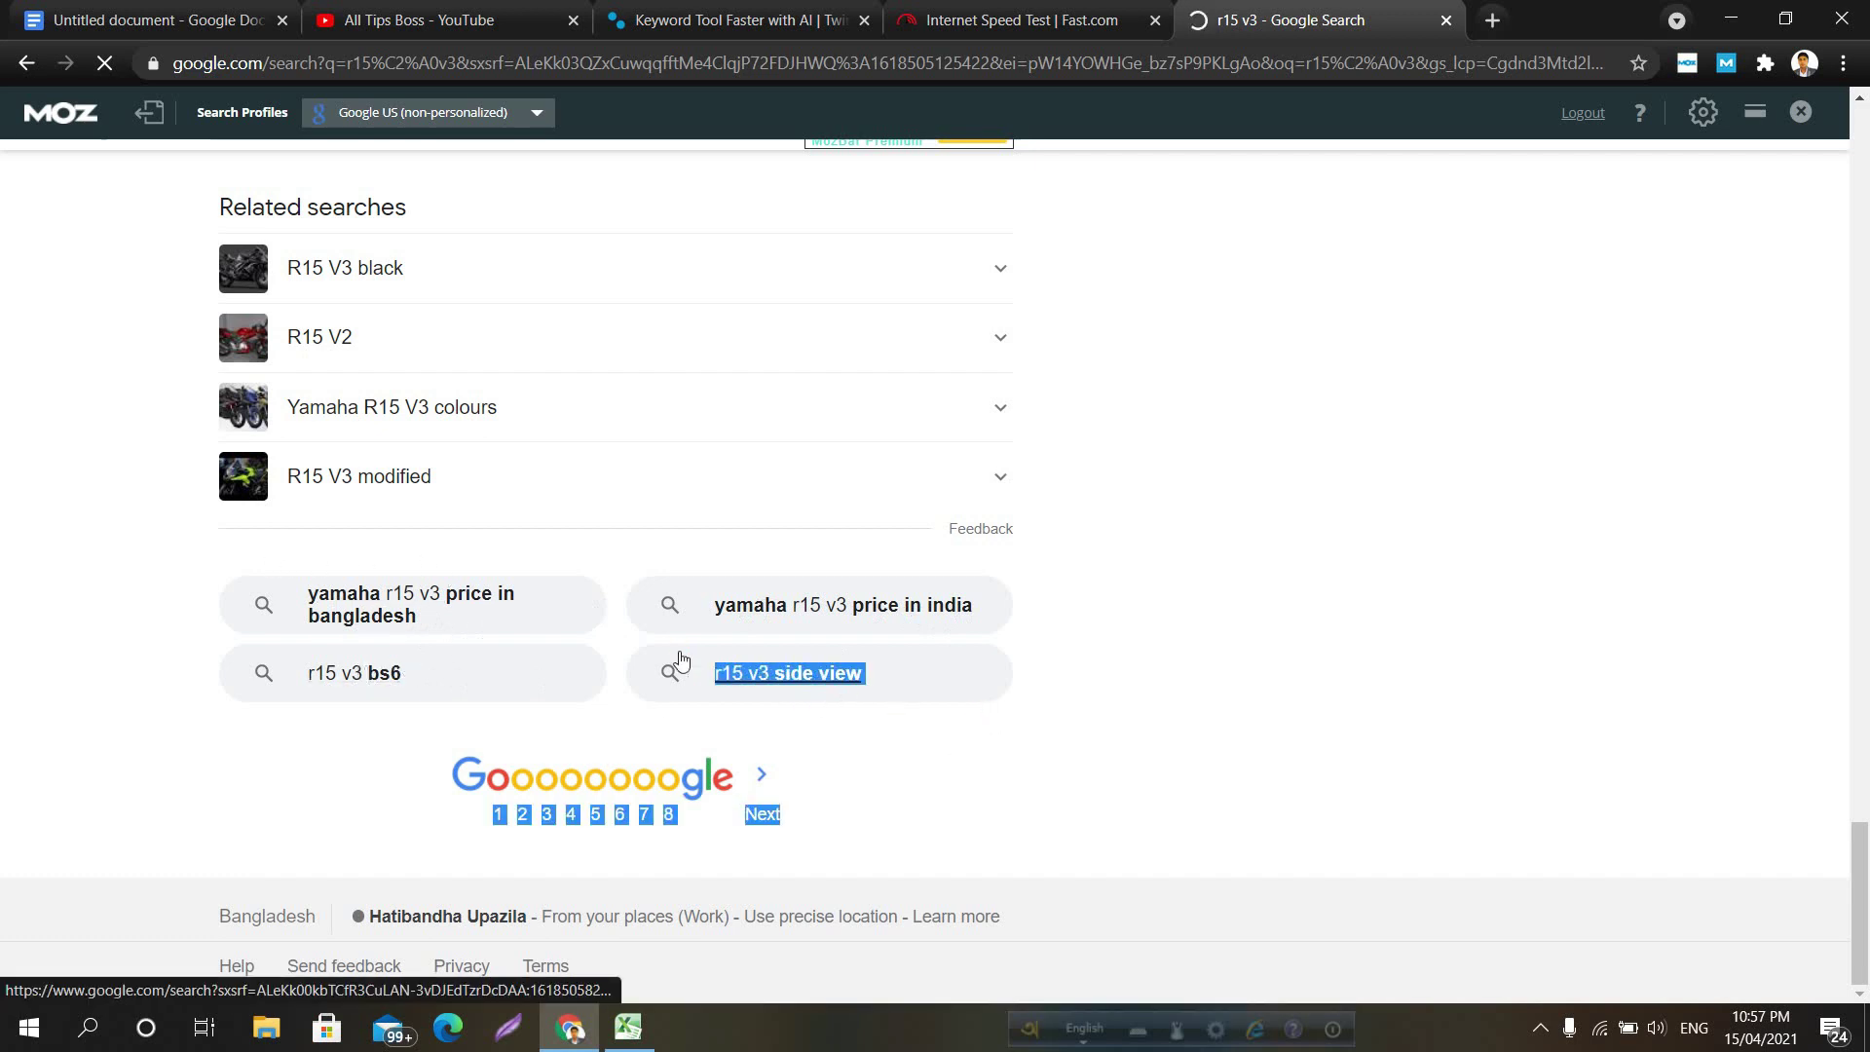
left_click(303, 558)
left_click_drag(239, 560, 861, 687)
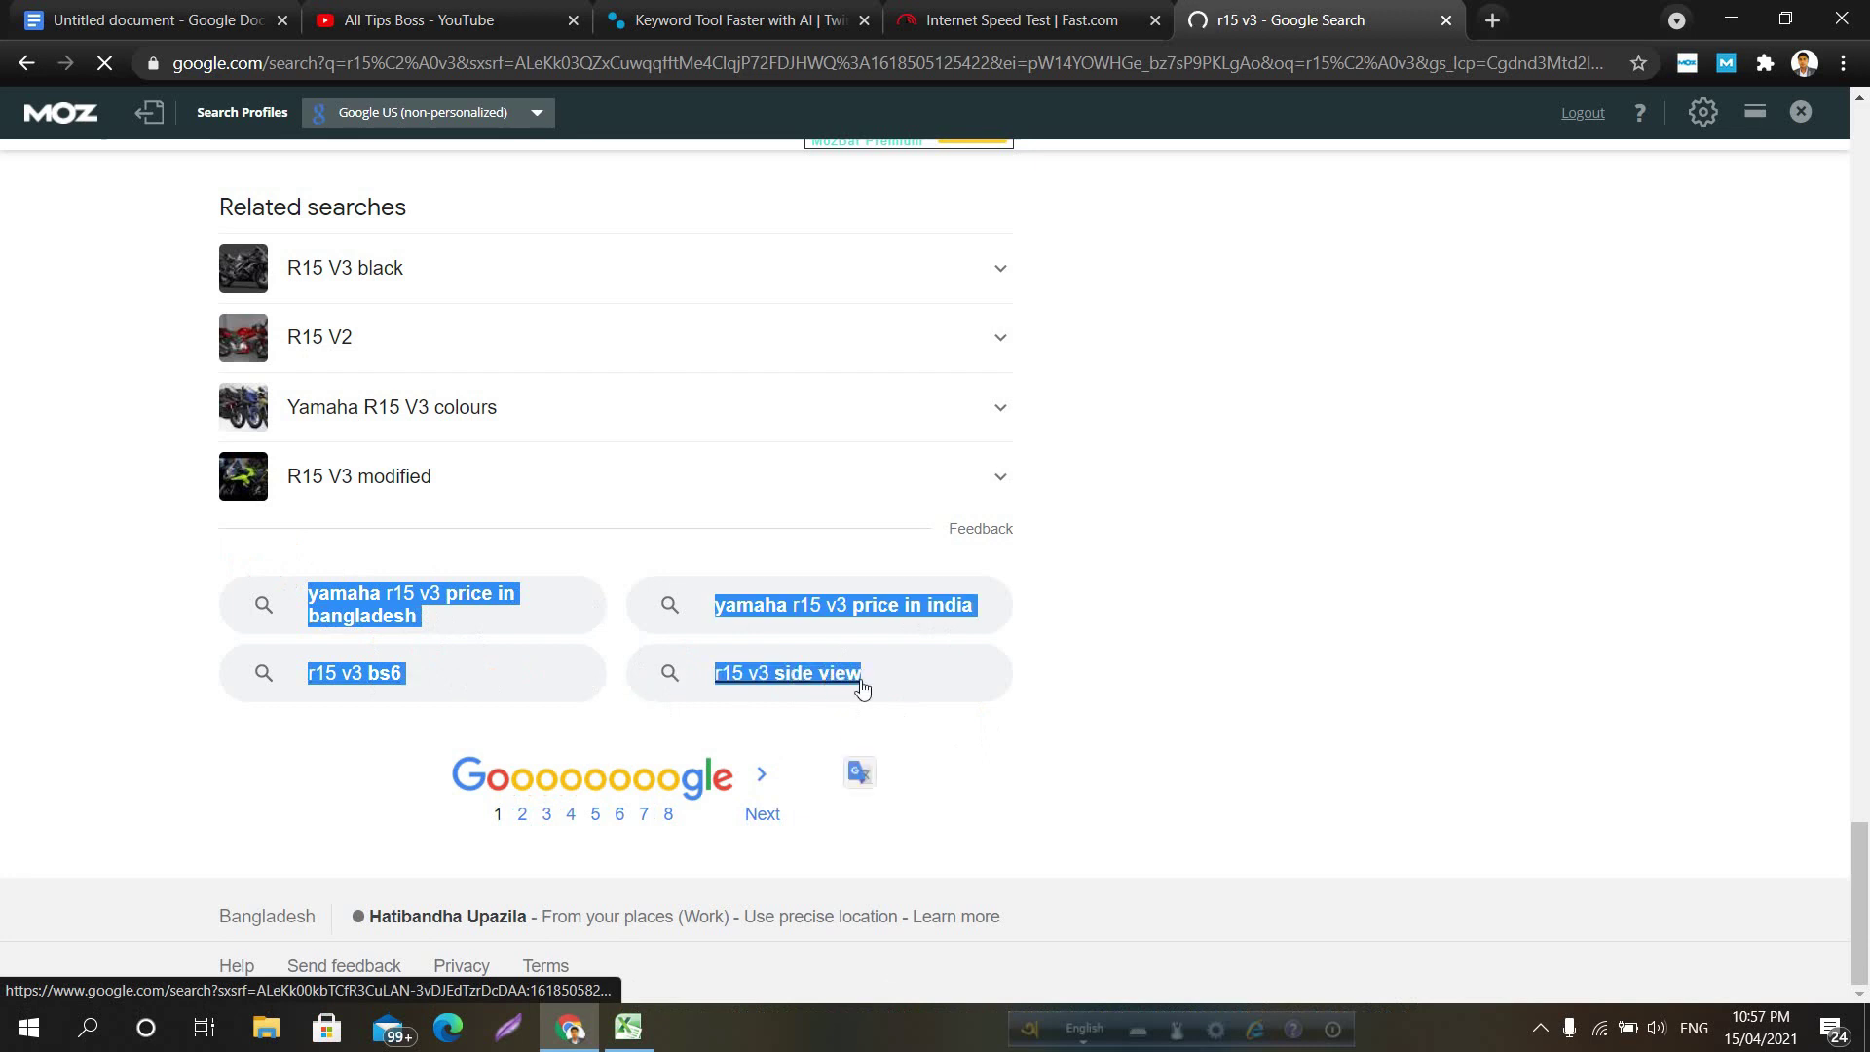
key("ctrl+c")
left_click(628, 1028)
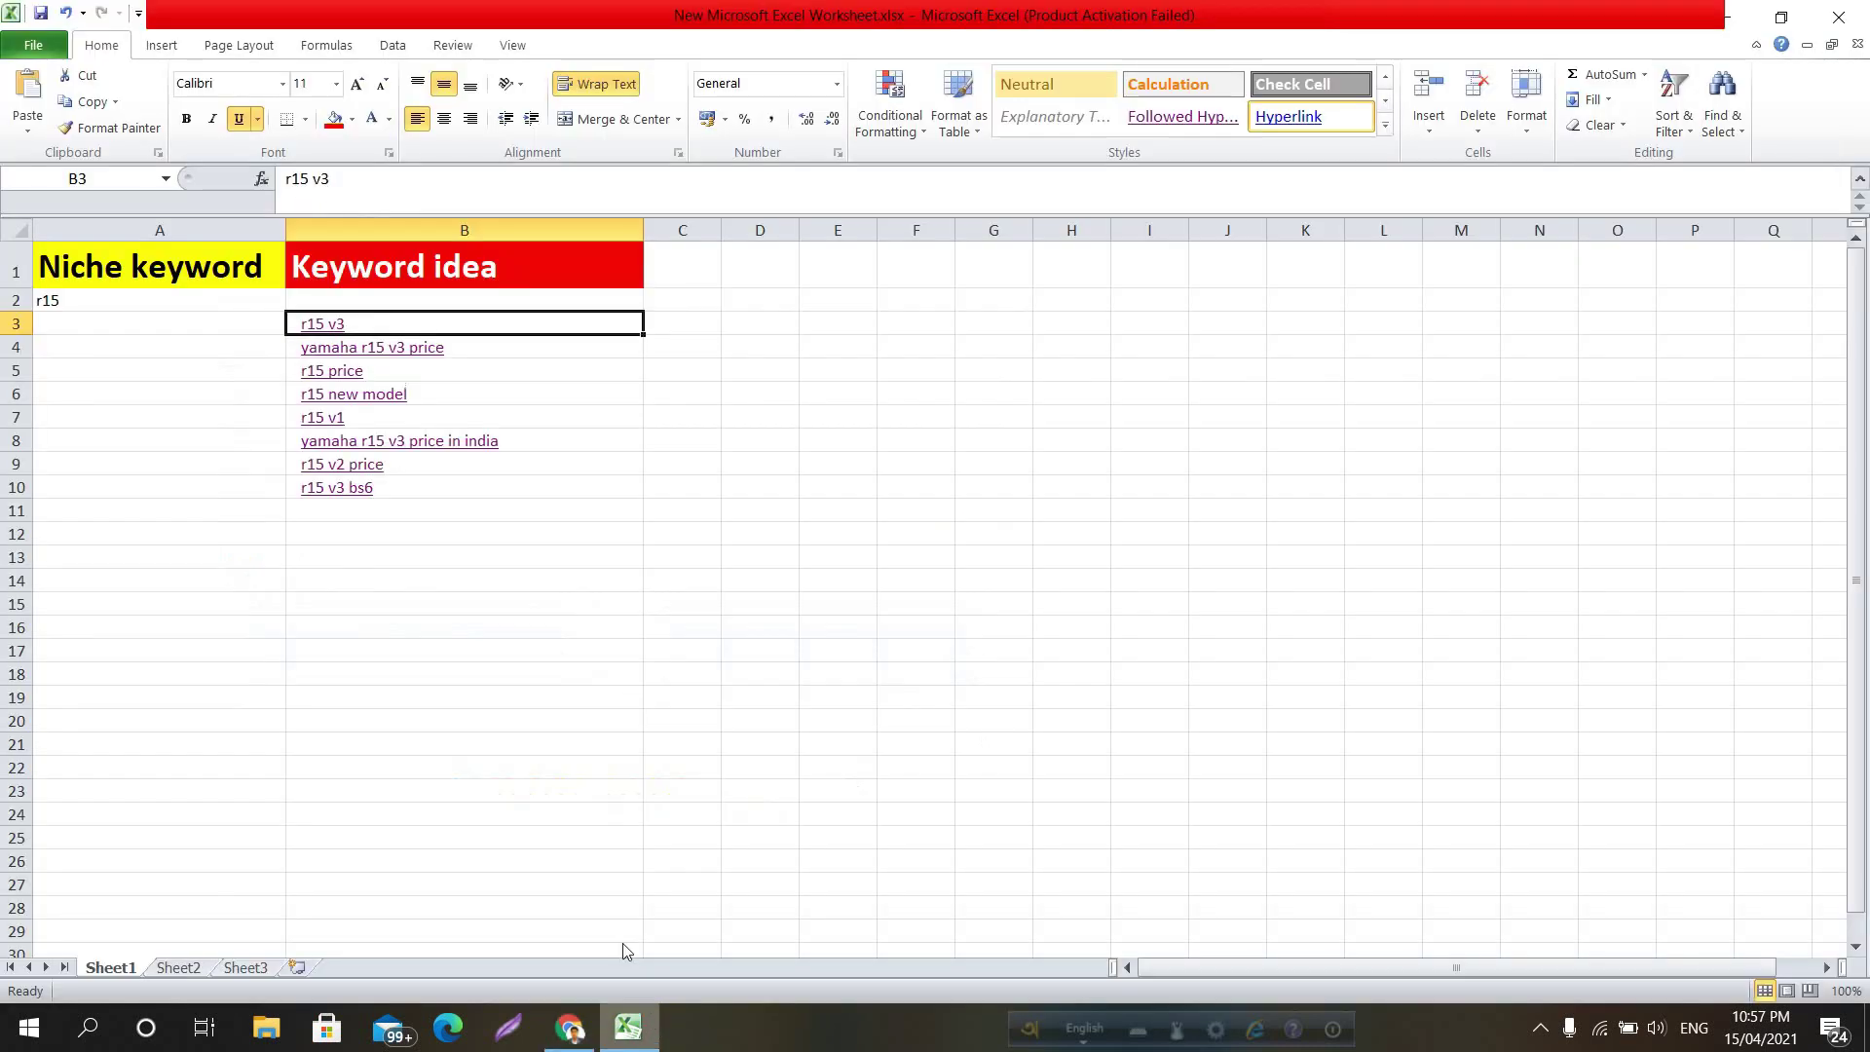
left_click(420, 511)
key("ctrl+v")
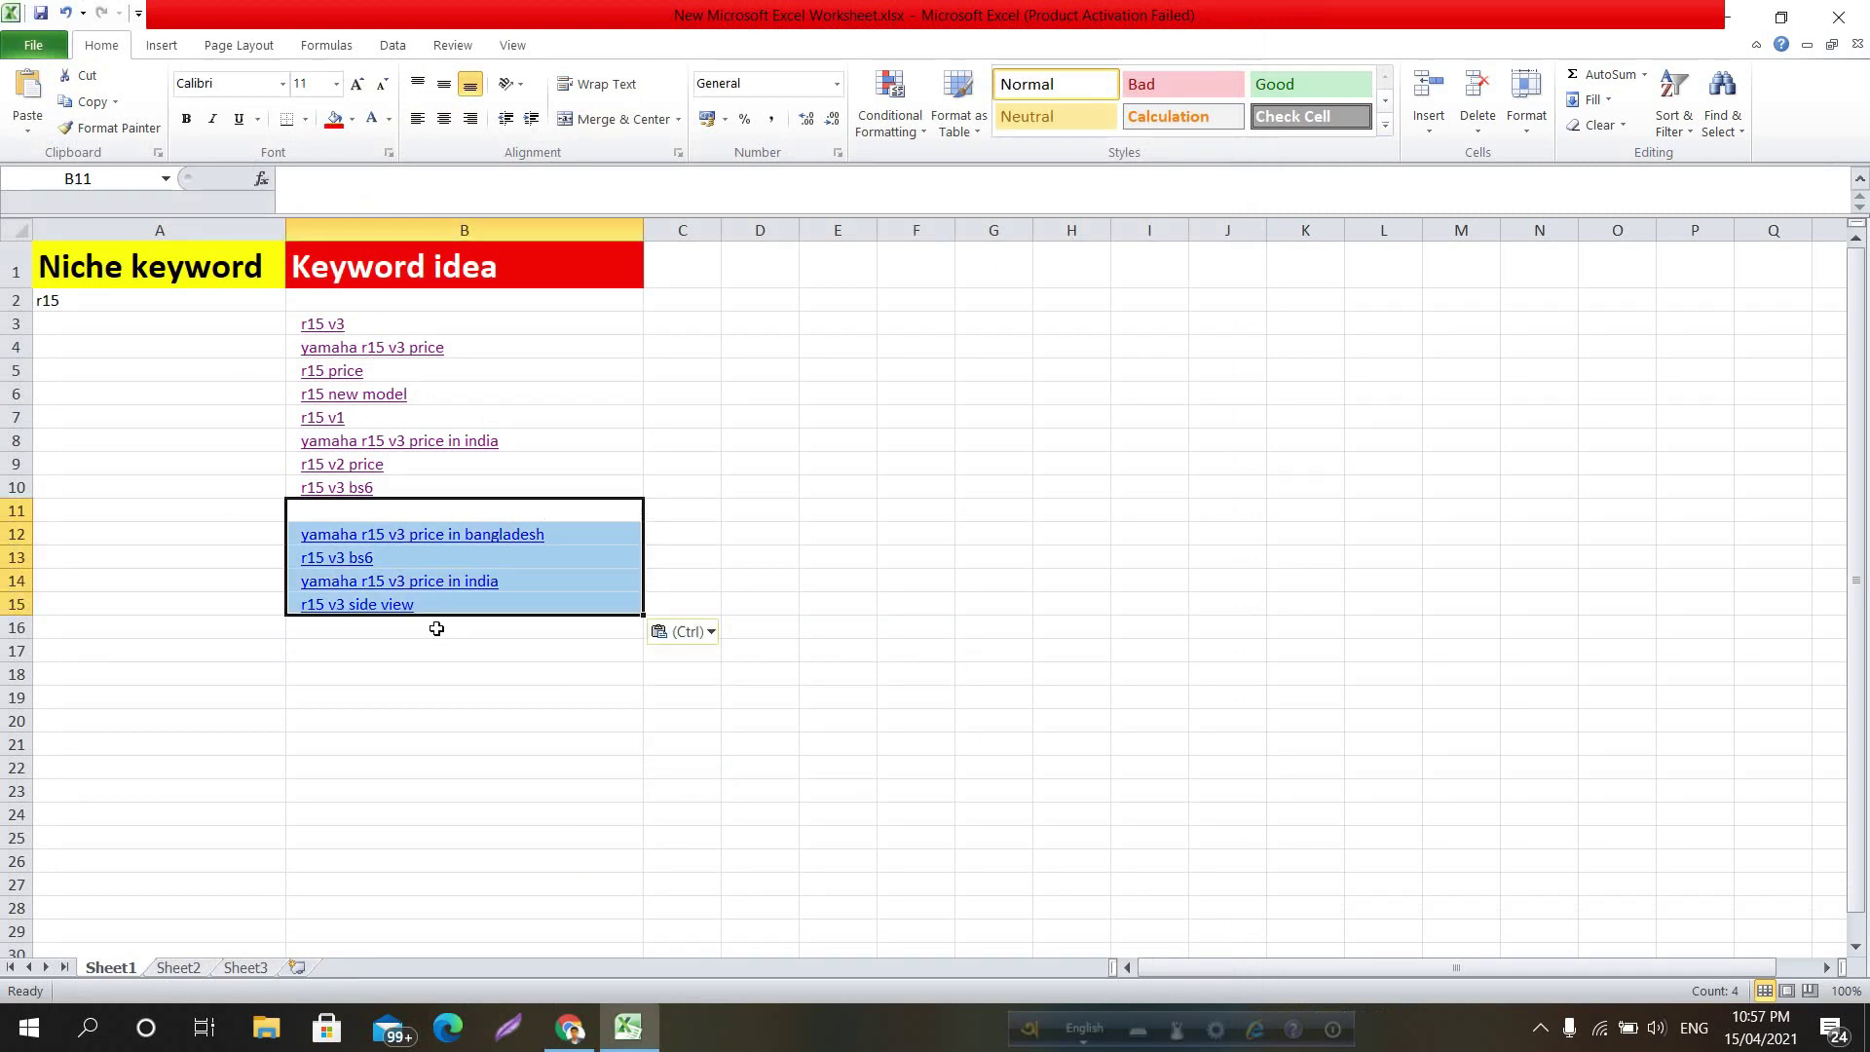
left_click(1234, 29)
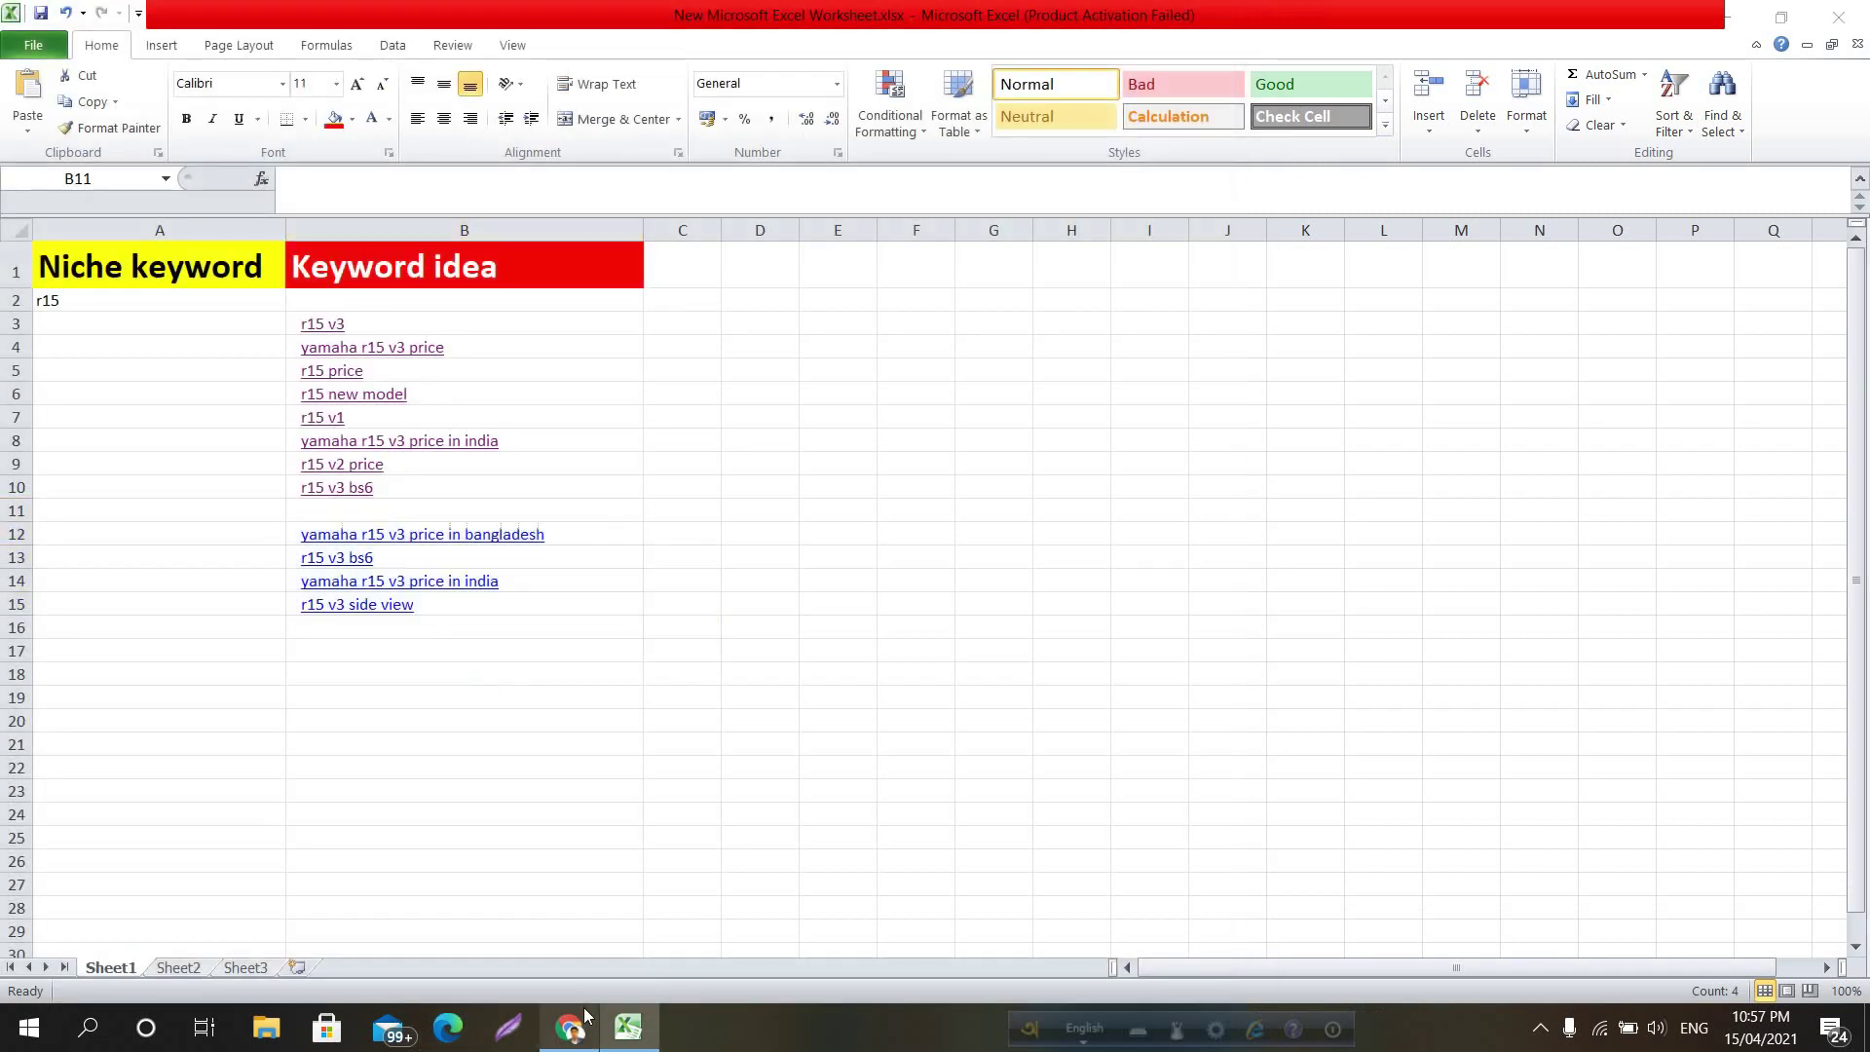
left_click(580, 1012)
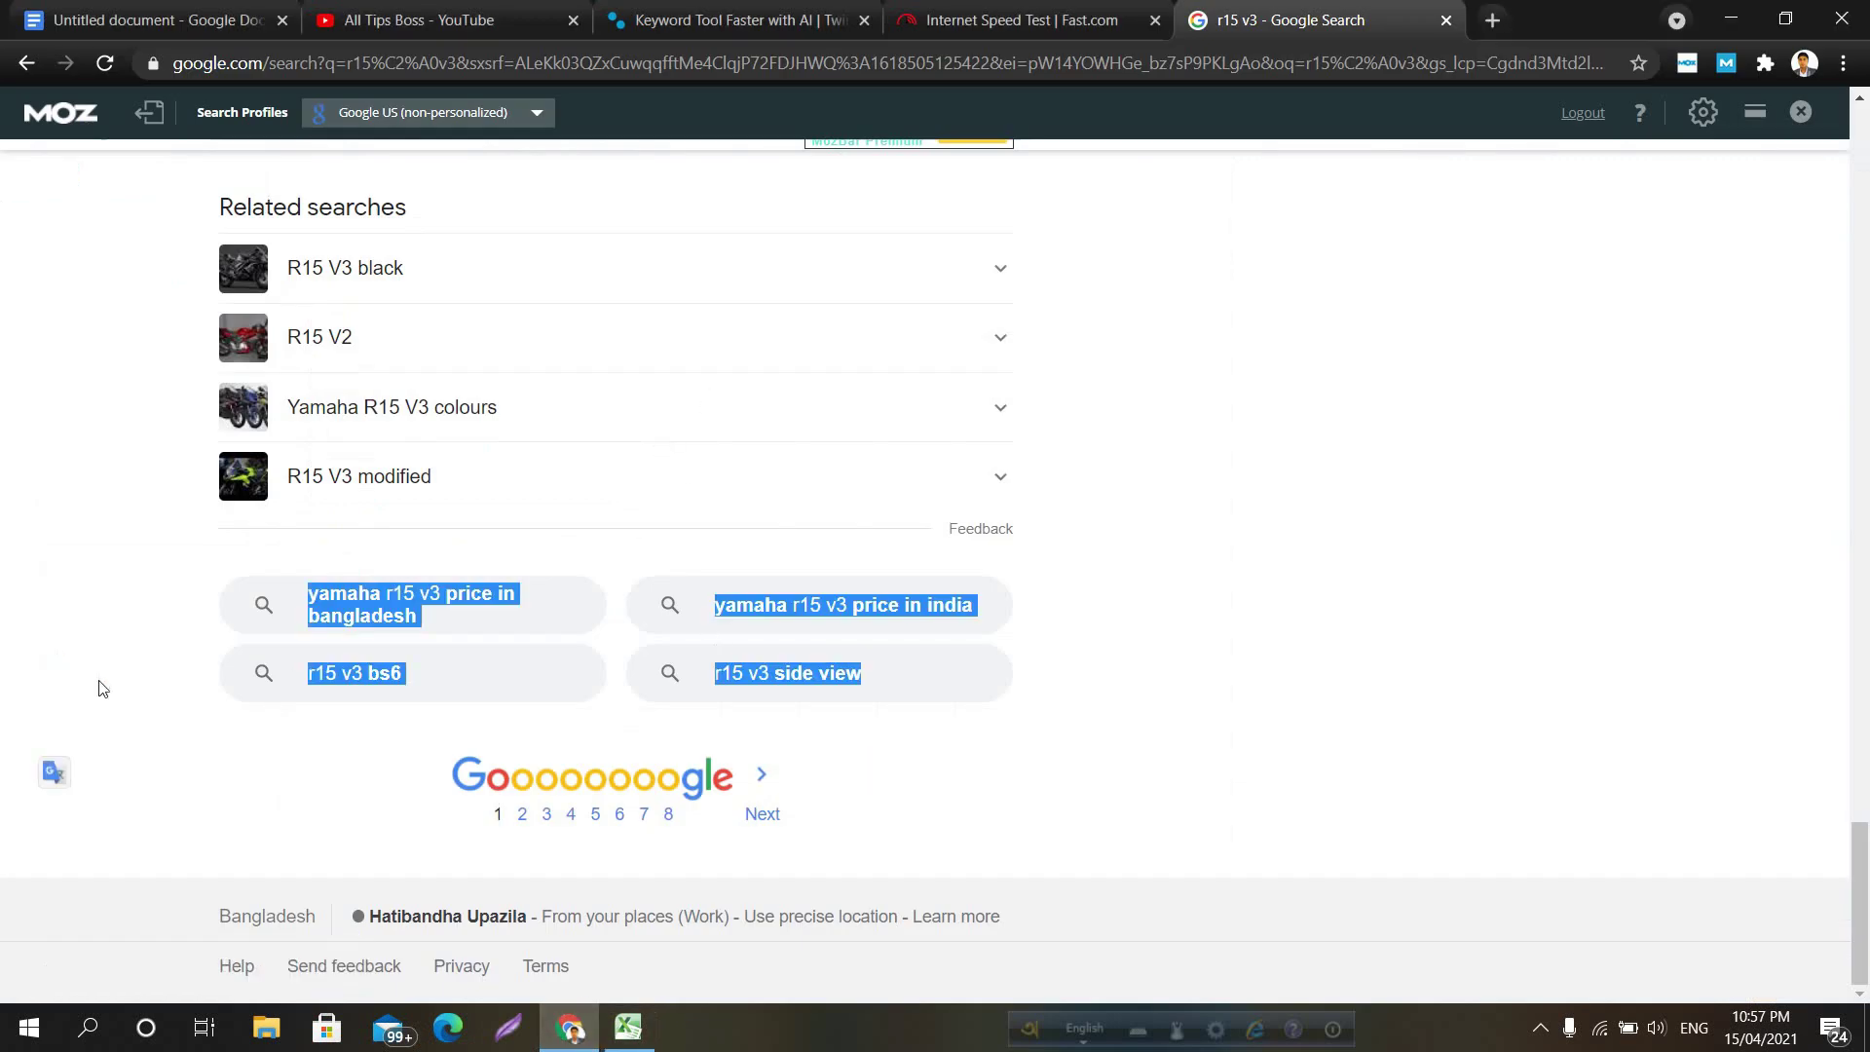
left_click(623, 1031)
left_click(456, 693)
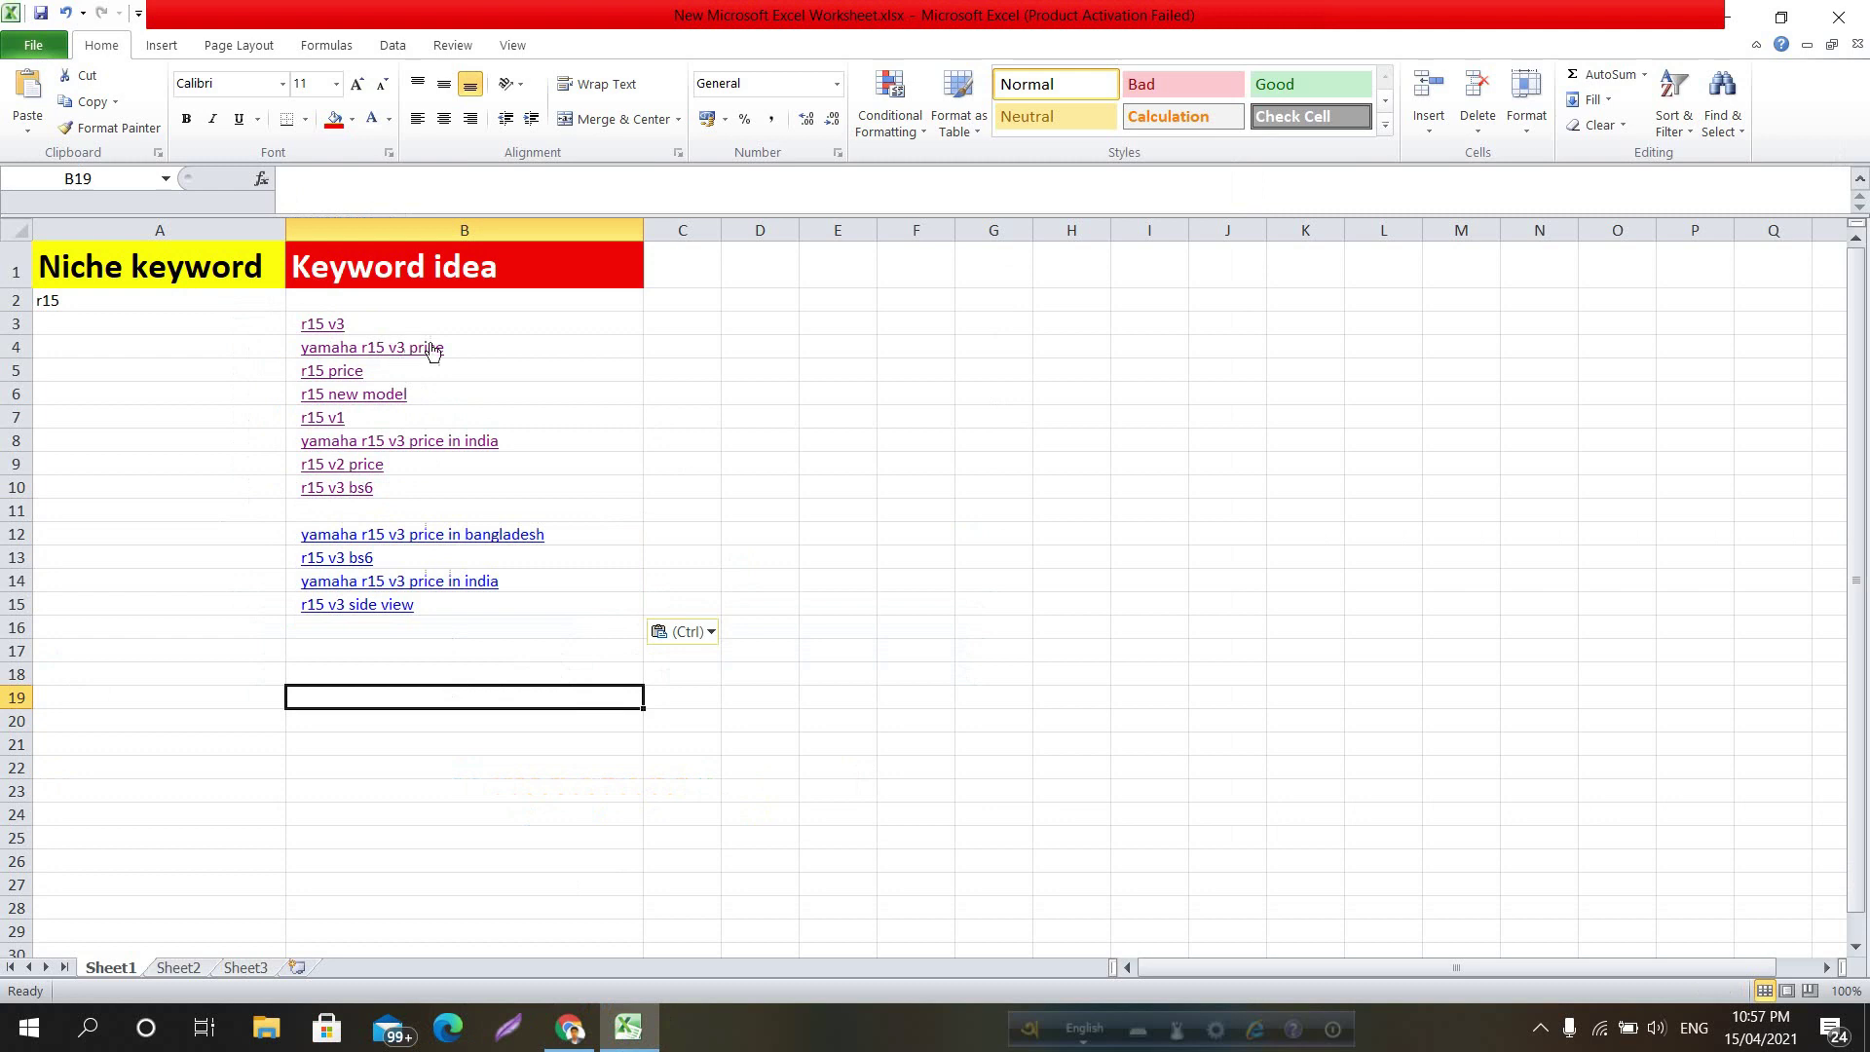
left_click(905, 343)
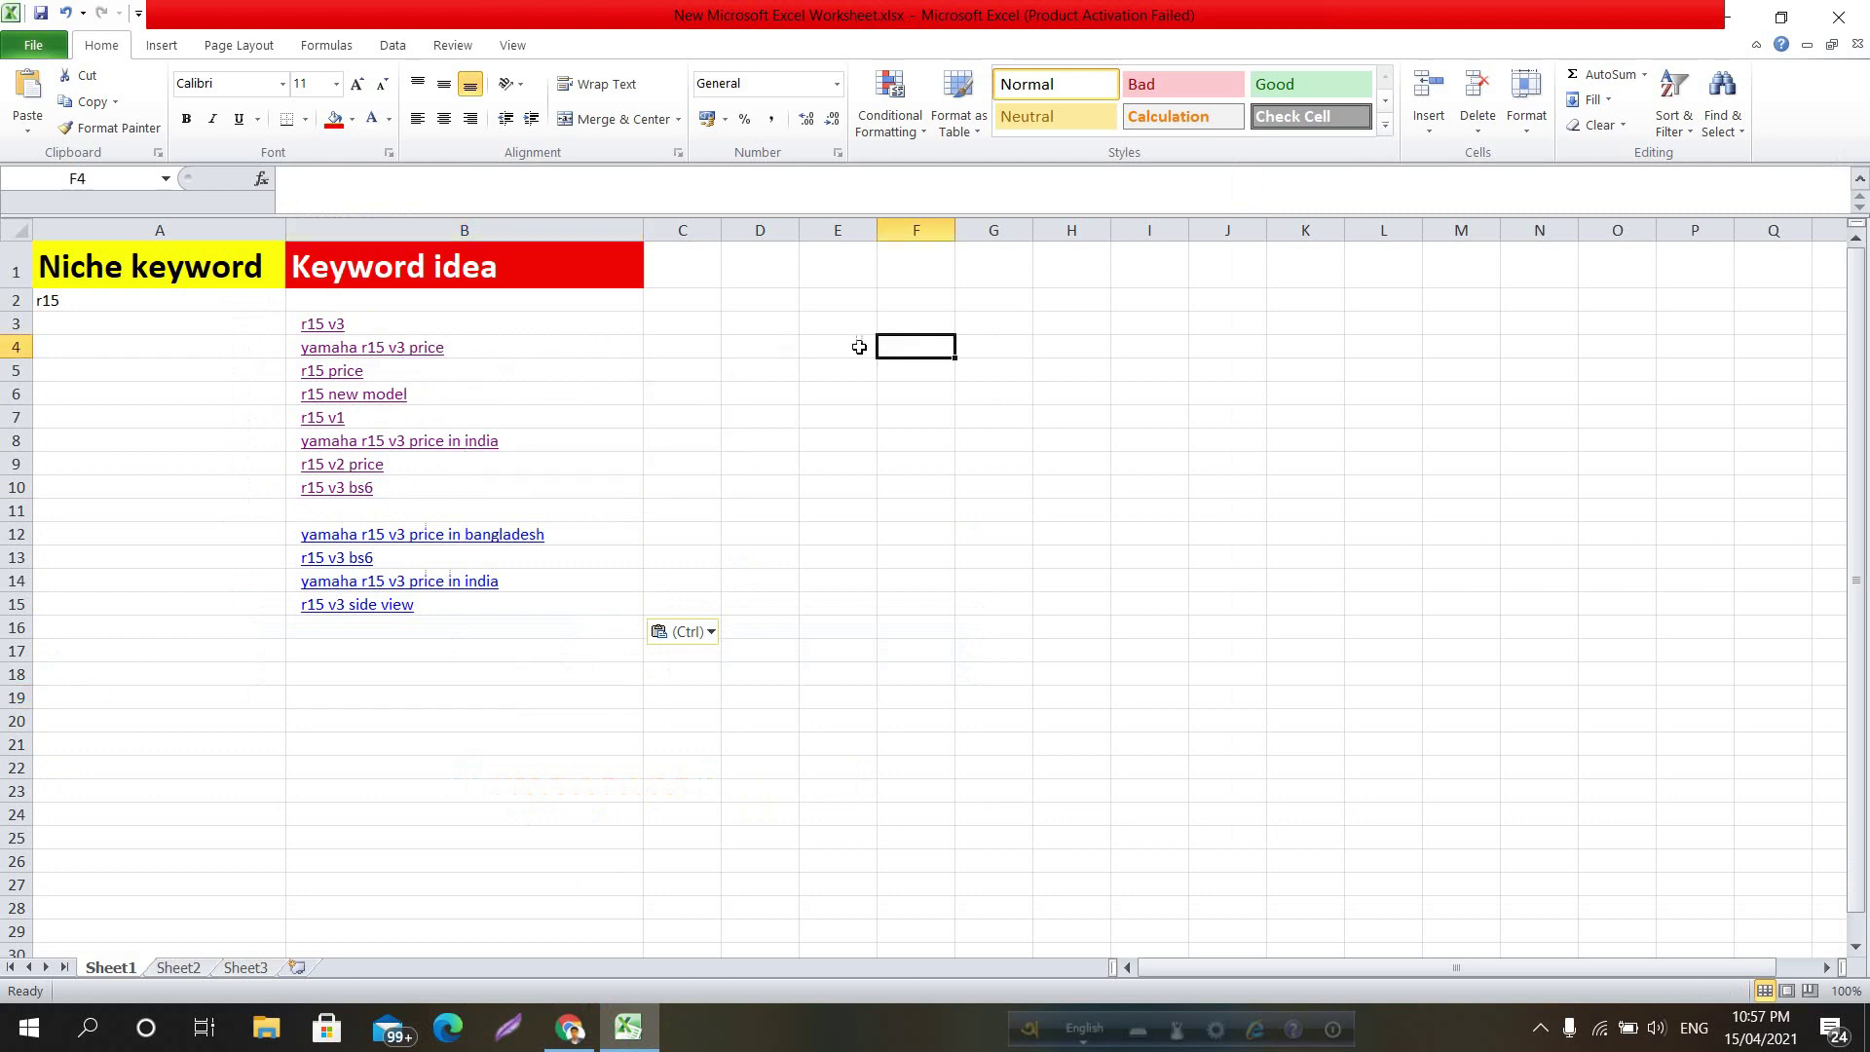
Search Google in Chrome for the yamaha r15 v3 price keyword copied from cell B4 and check the video results for related searches
left_click(624, 357)
key("ctrl+c")
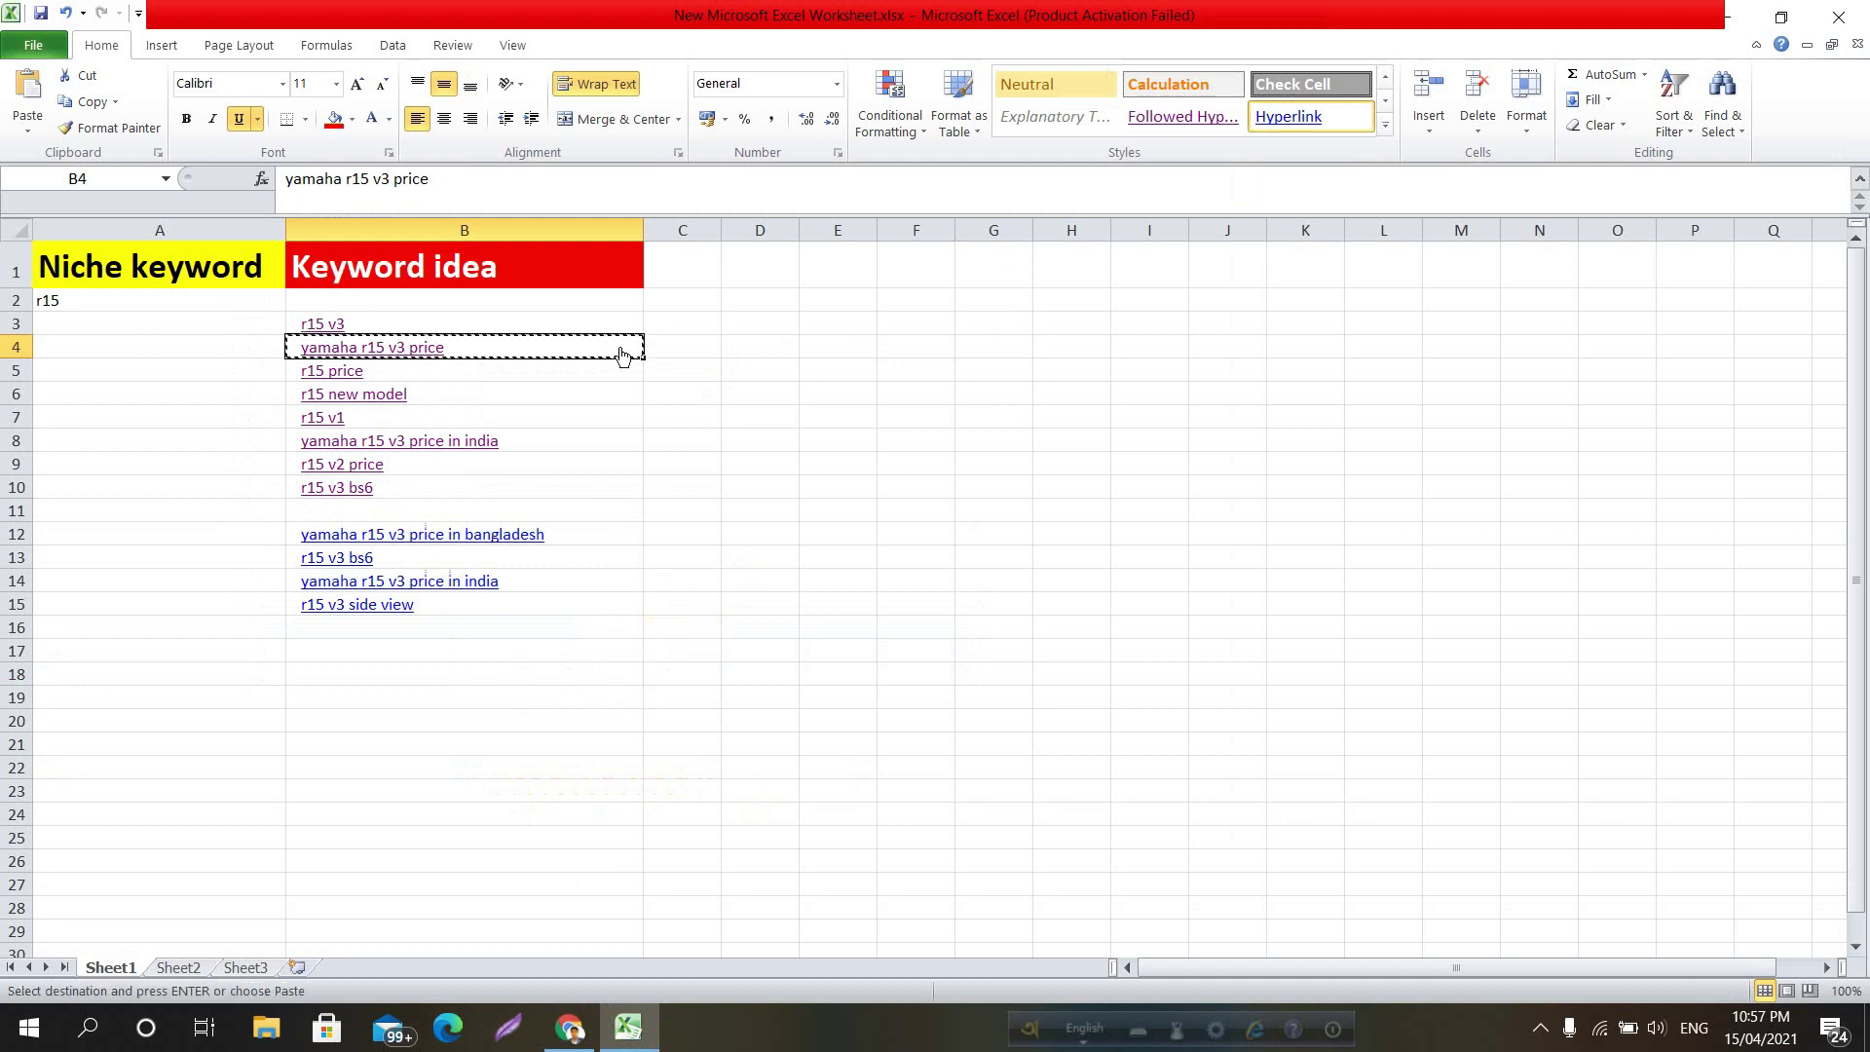
left_click(570, 1027)
scroll(558, 430, "up", 20)
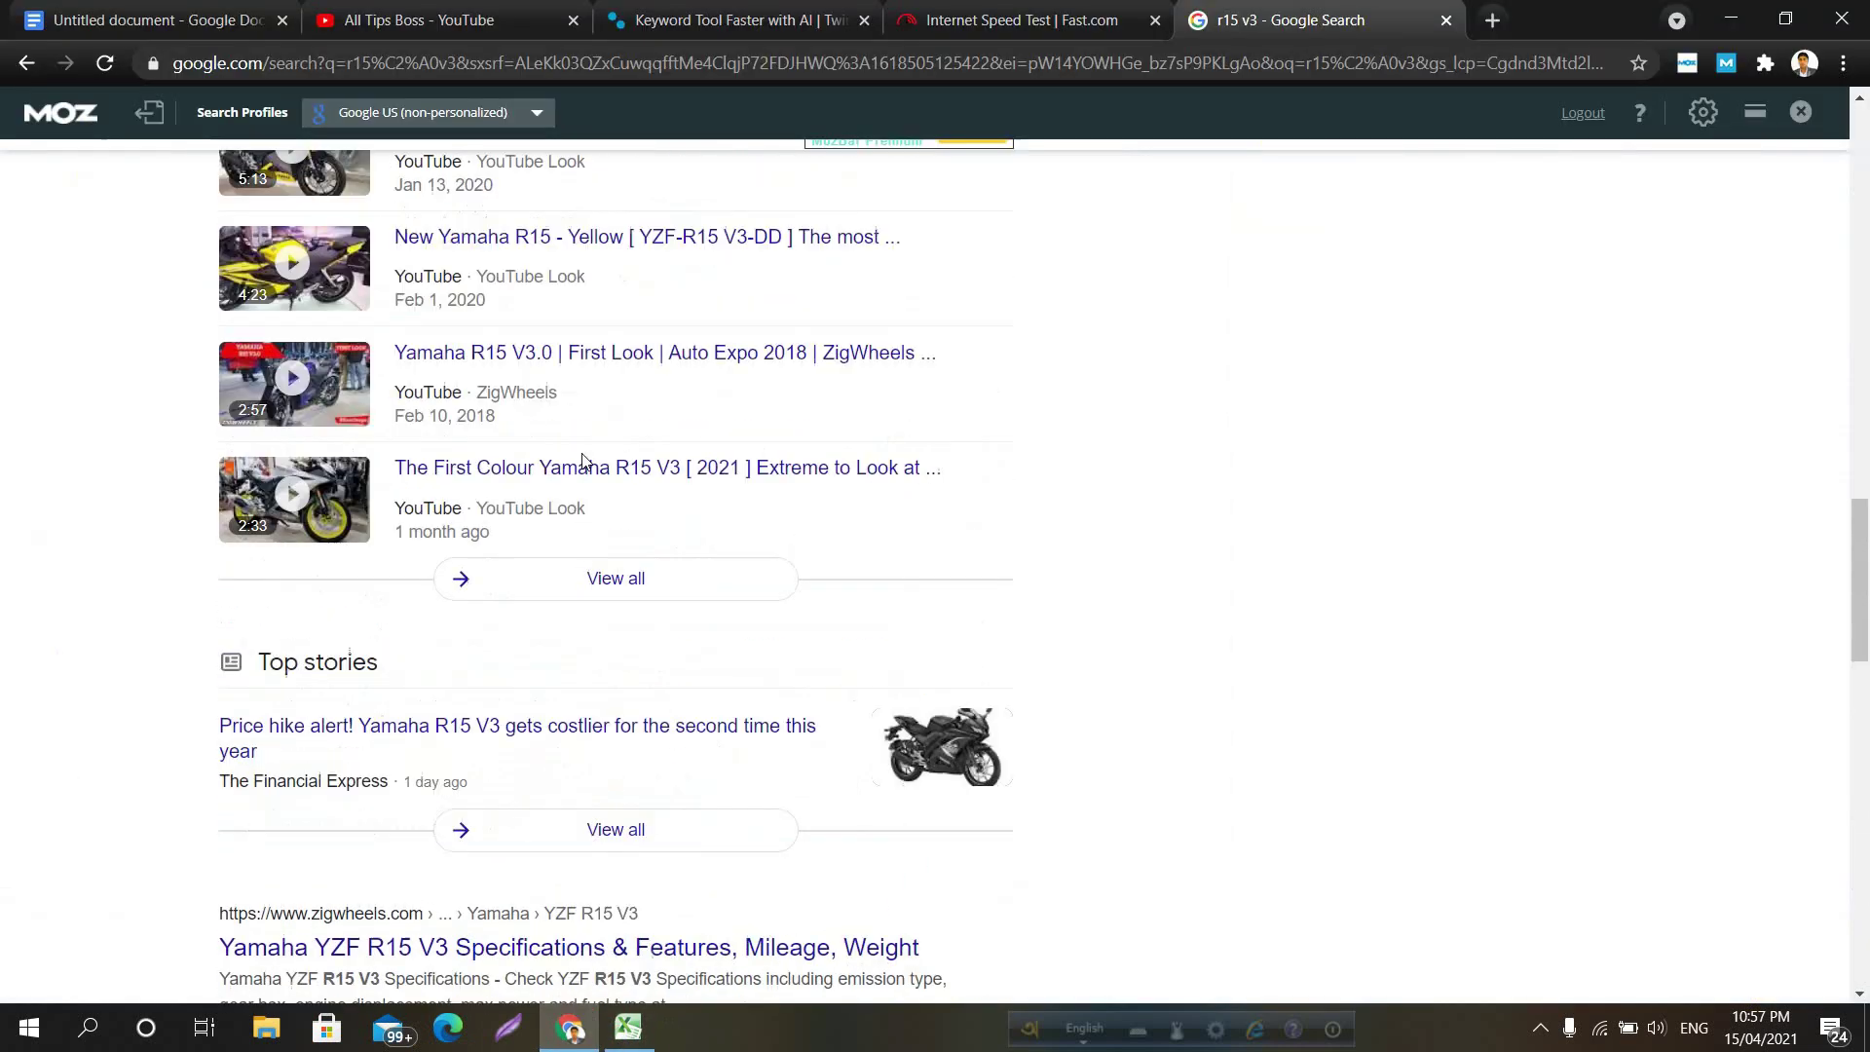
left_click_drag(354, 199, 162, 201)
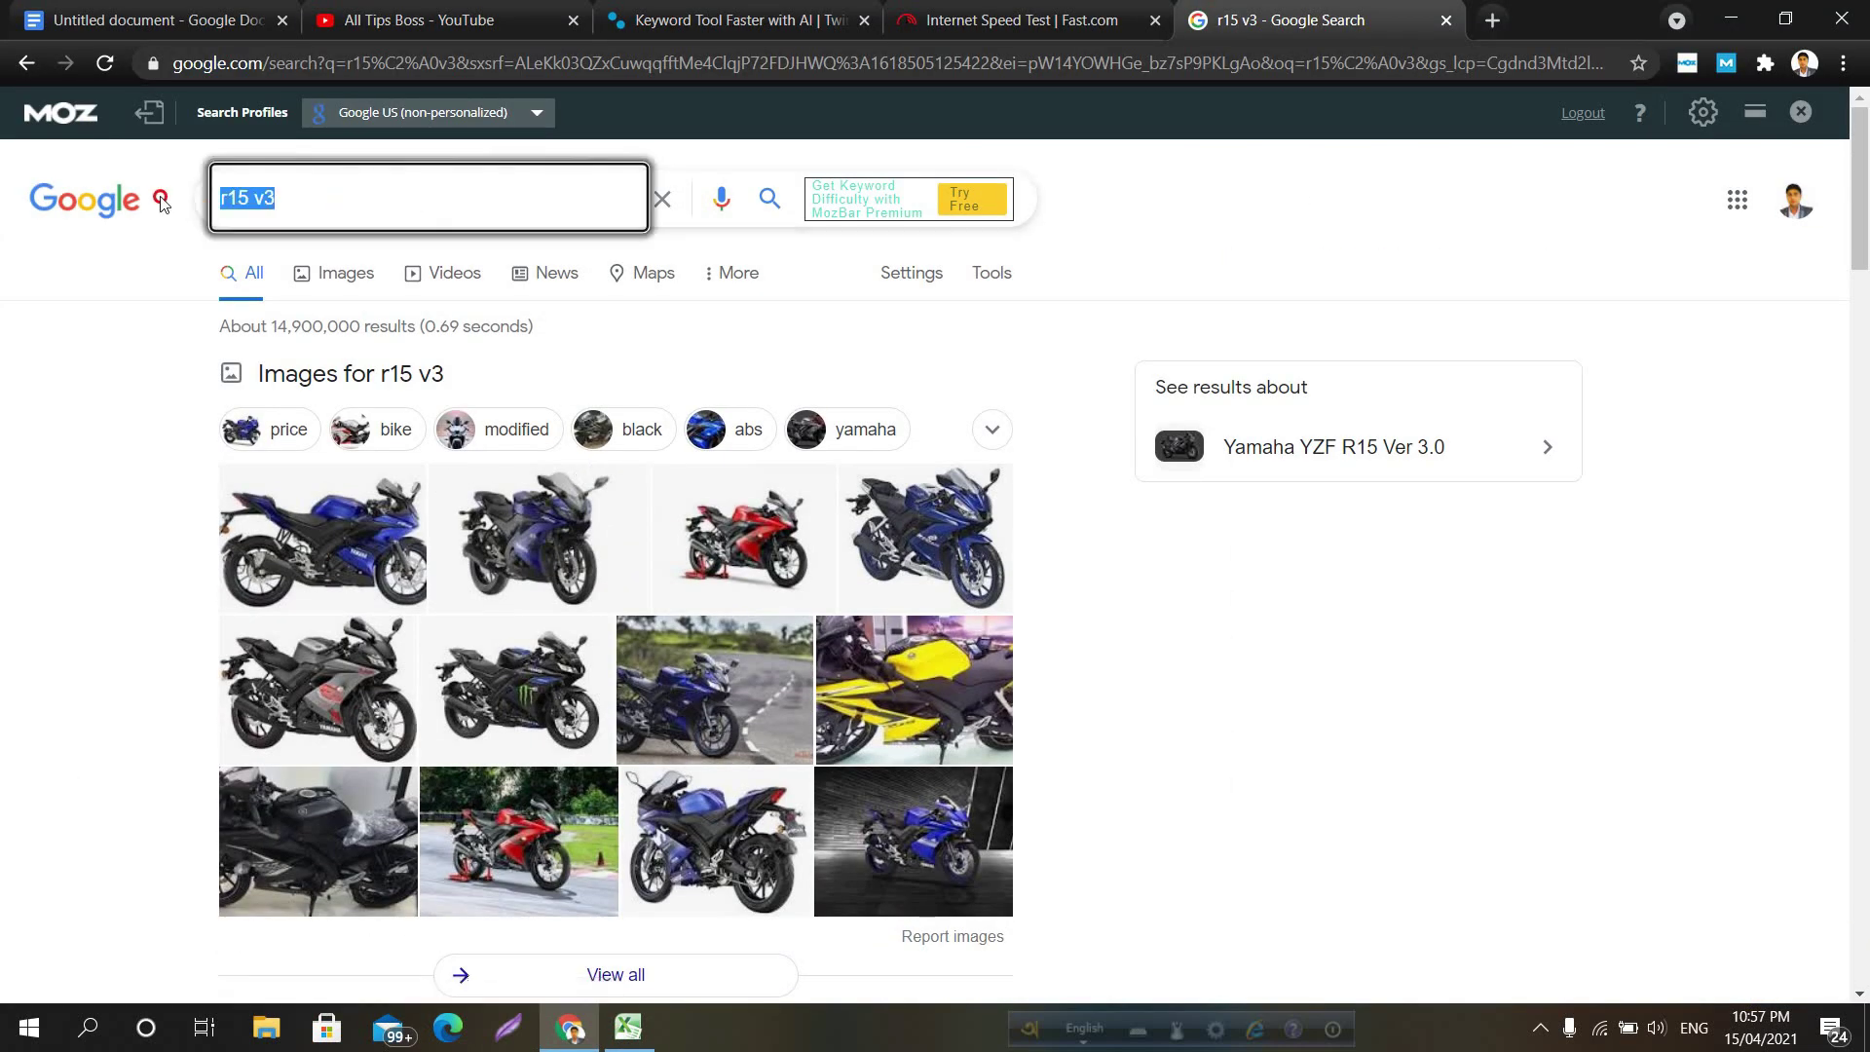
key("ctrl+v")
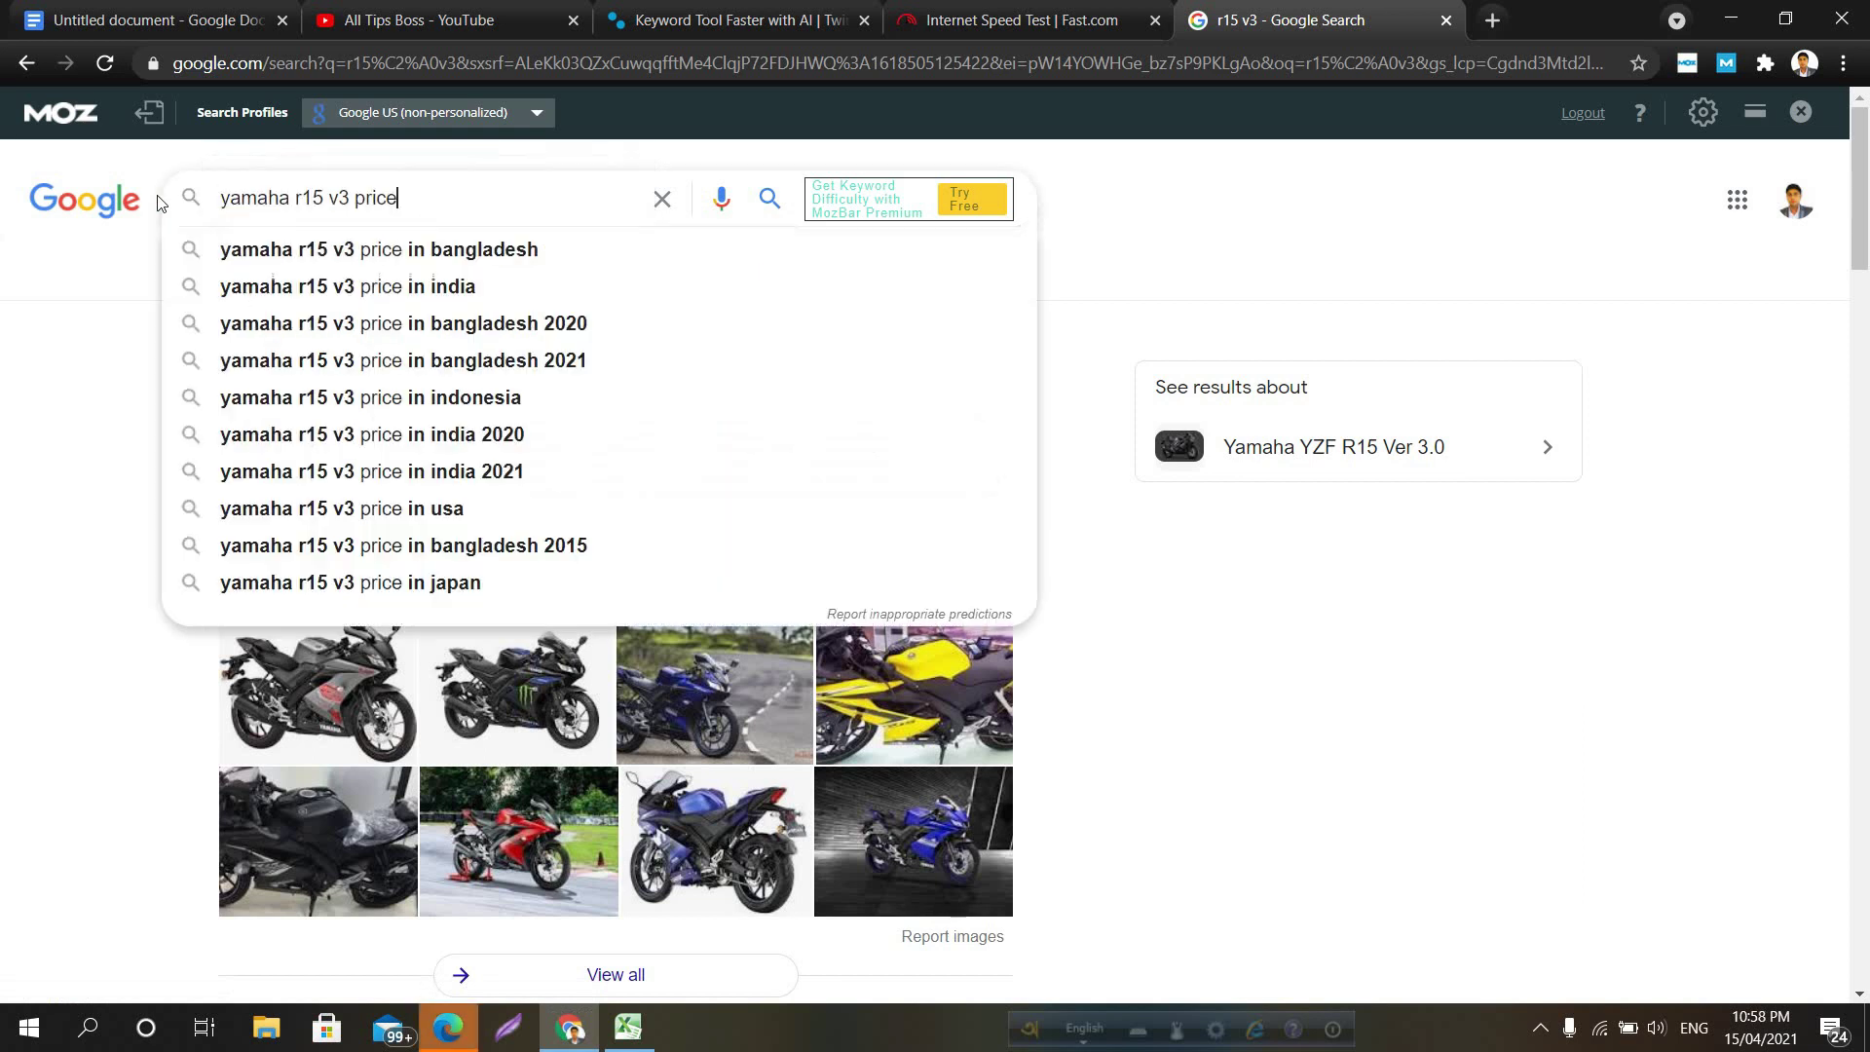
key("Return")
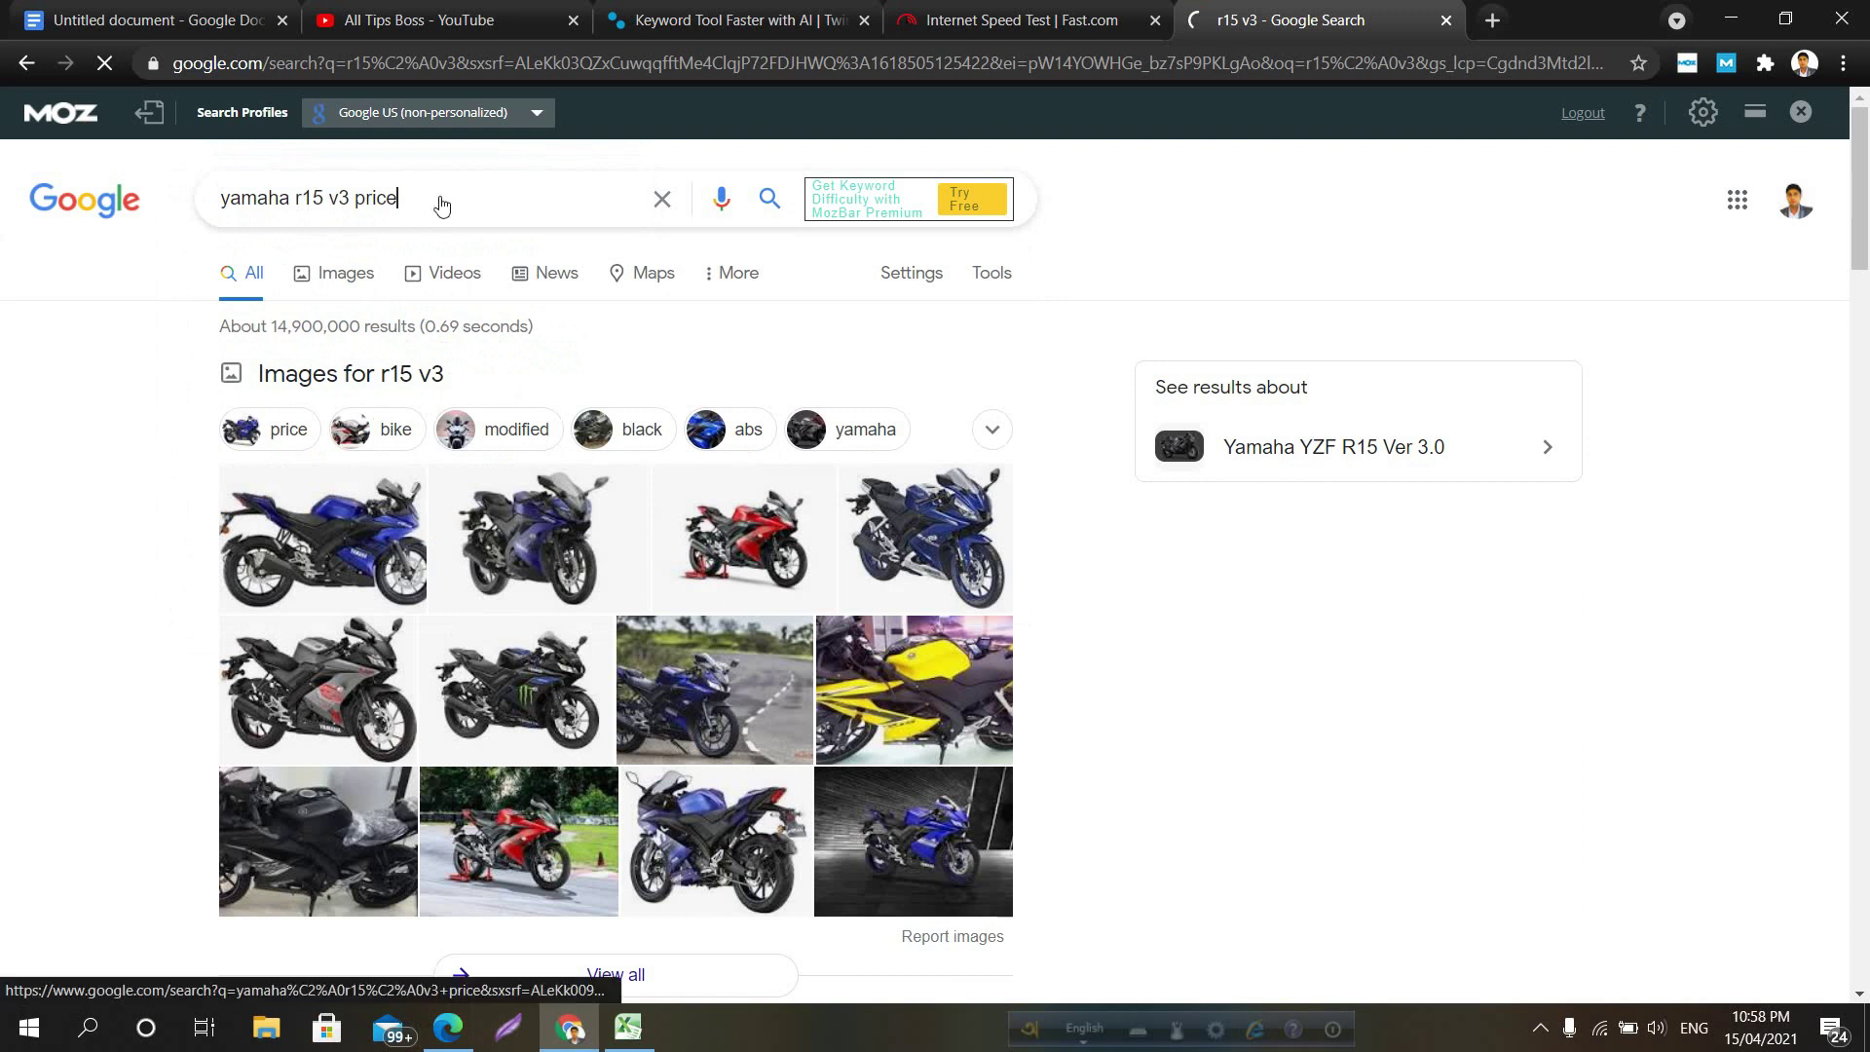
key("Return")
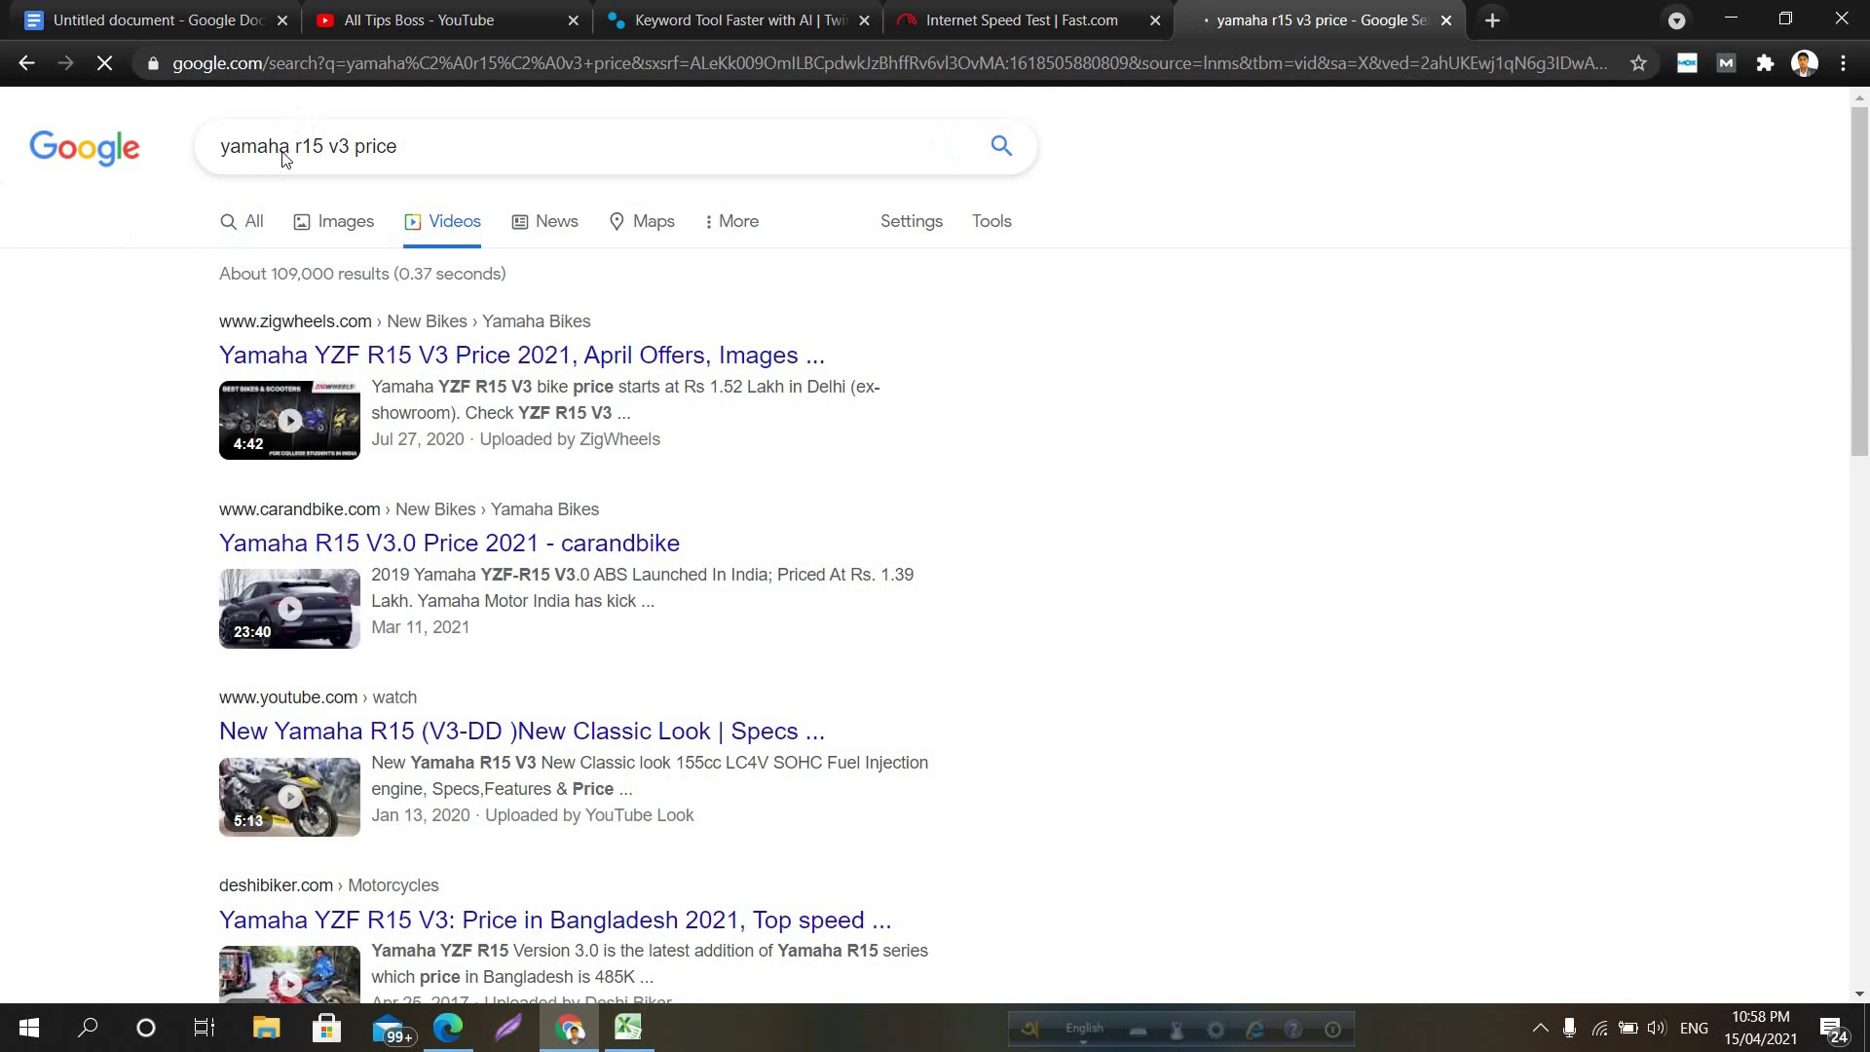
scroll(478, 331, "down", 6)
scroll(478, 331, "down", 10)
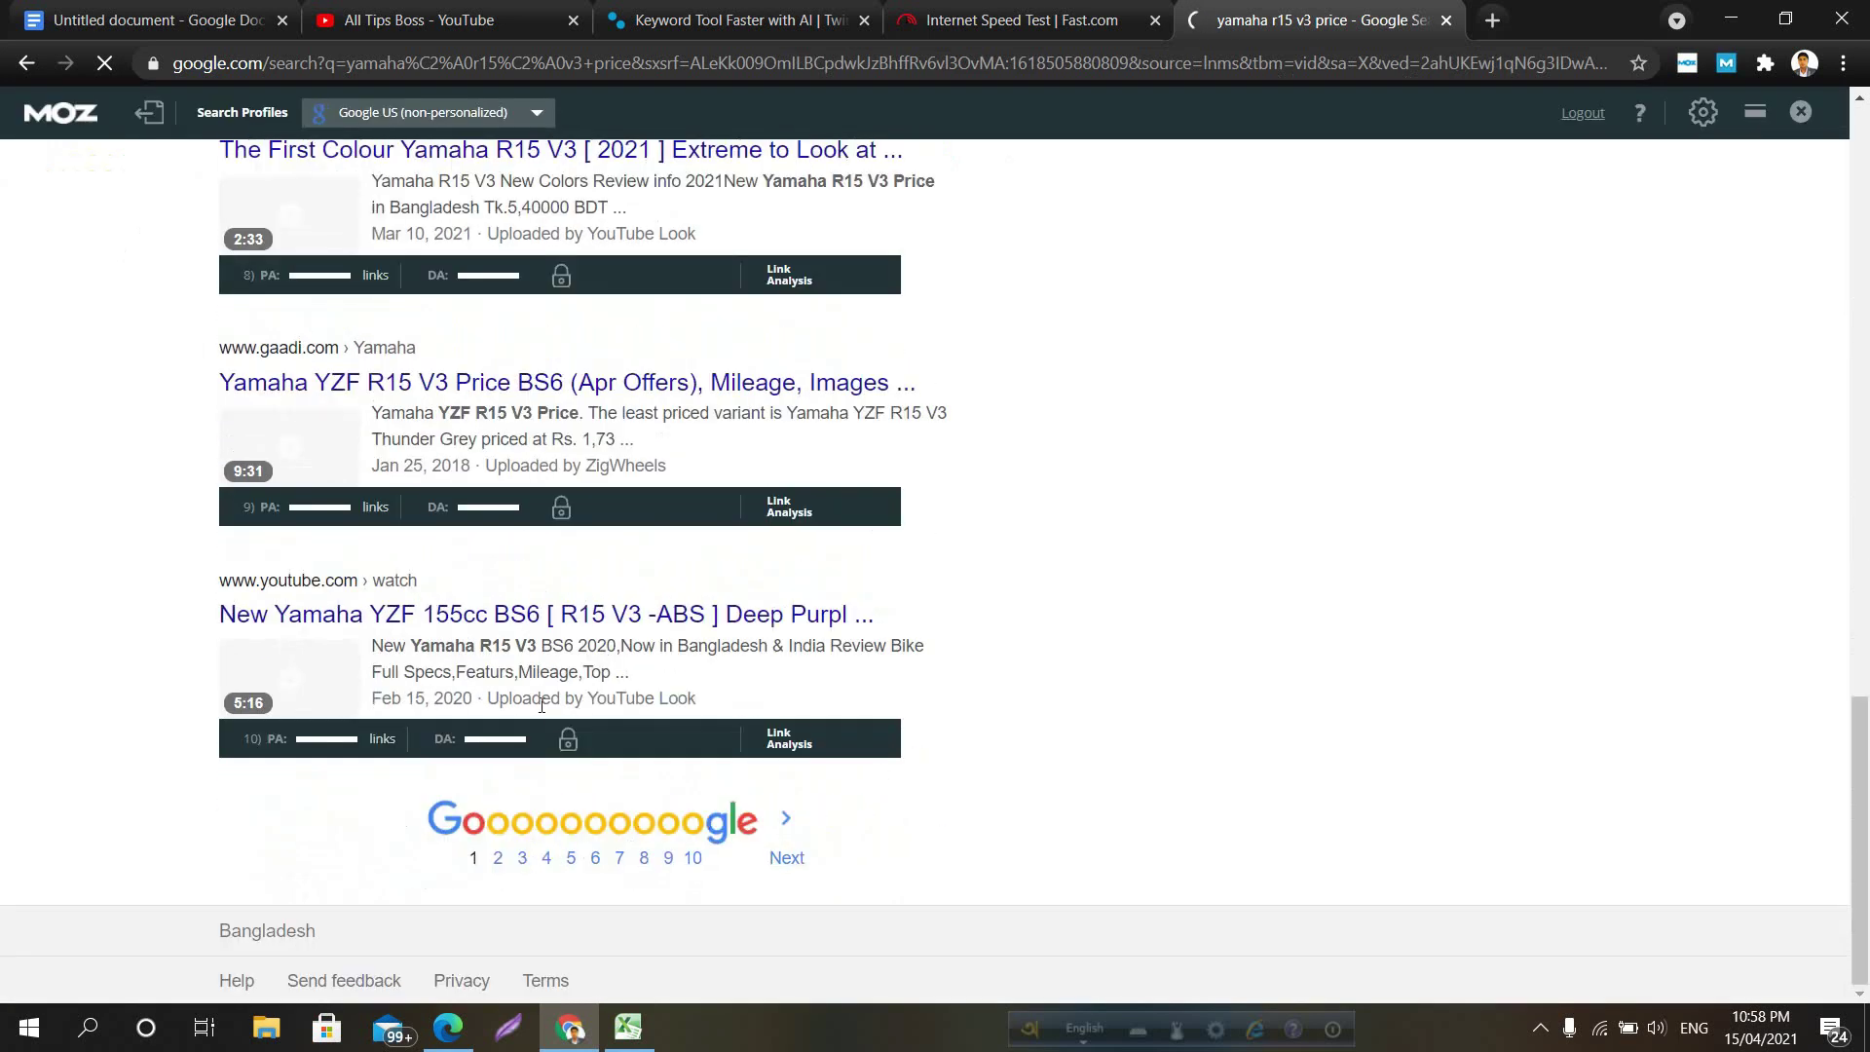
scroll(585, 730, "up", 5)
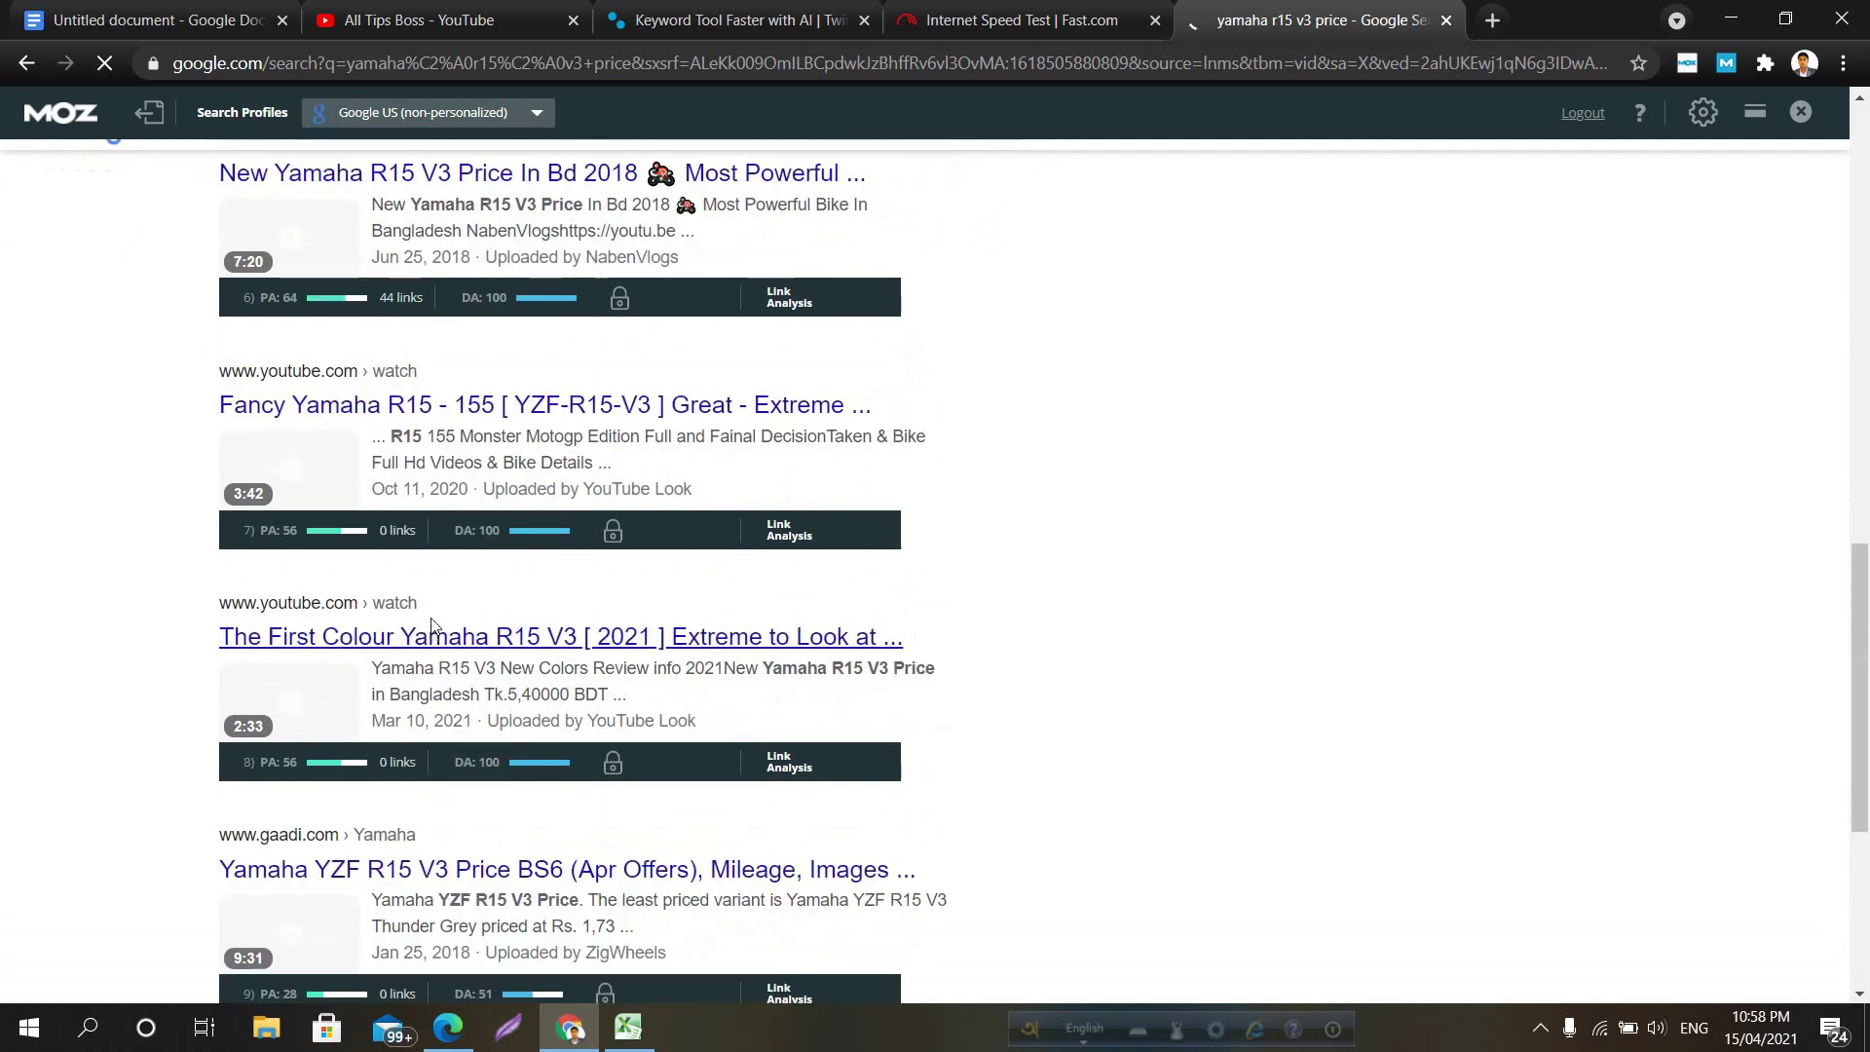
scroll(433, 623, "down", 5)
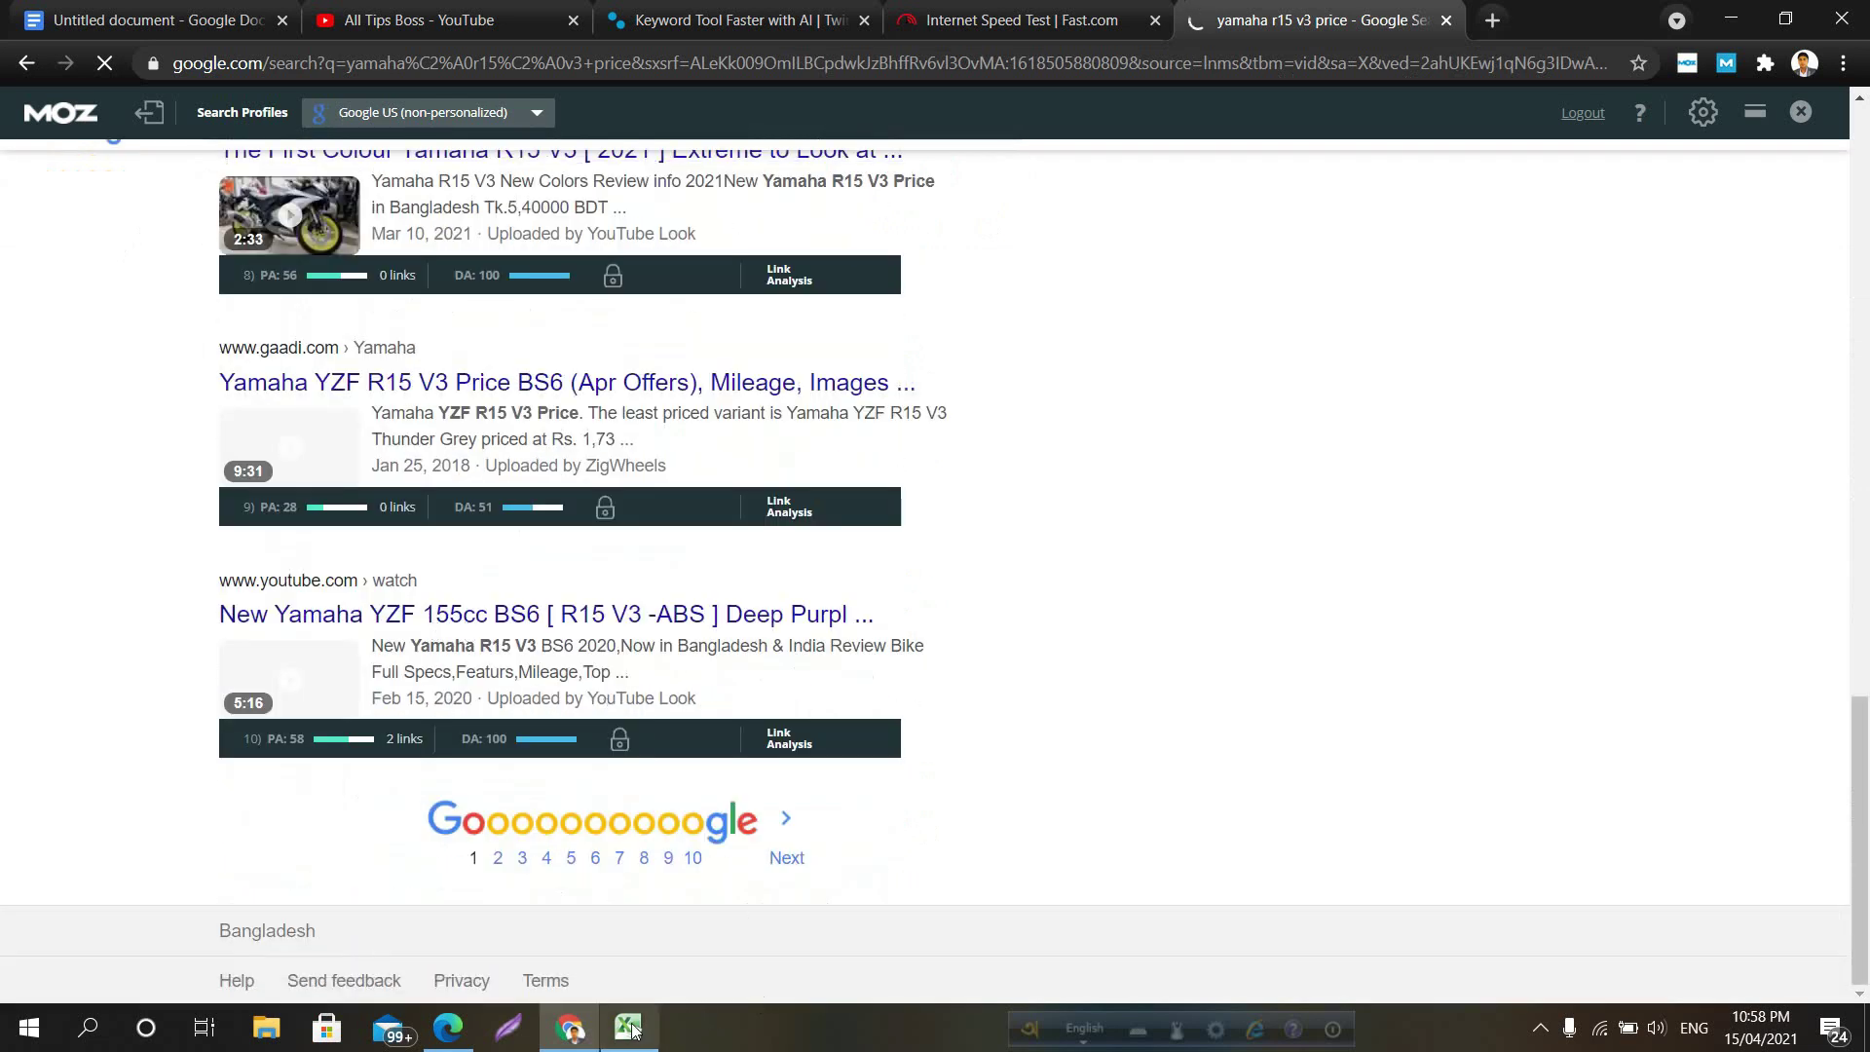
Copy the r15 price keyword from cell B5 in Excel, search Google for it in Chrome, and close the stray Edge window
left_click(628, 1028)
left_click(474, 374)
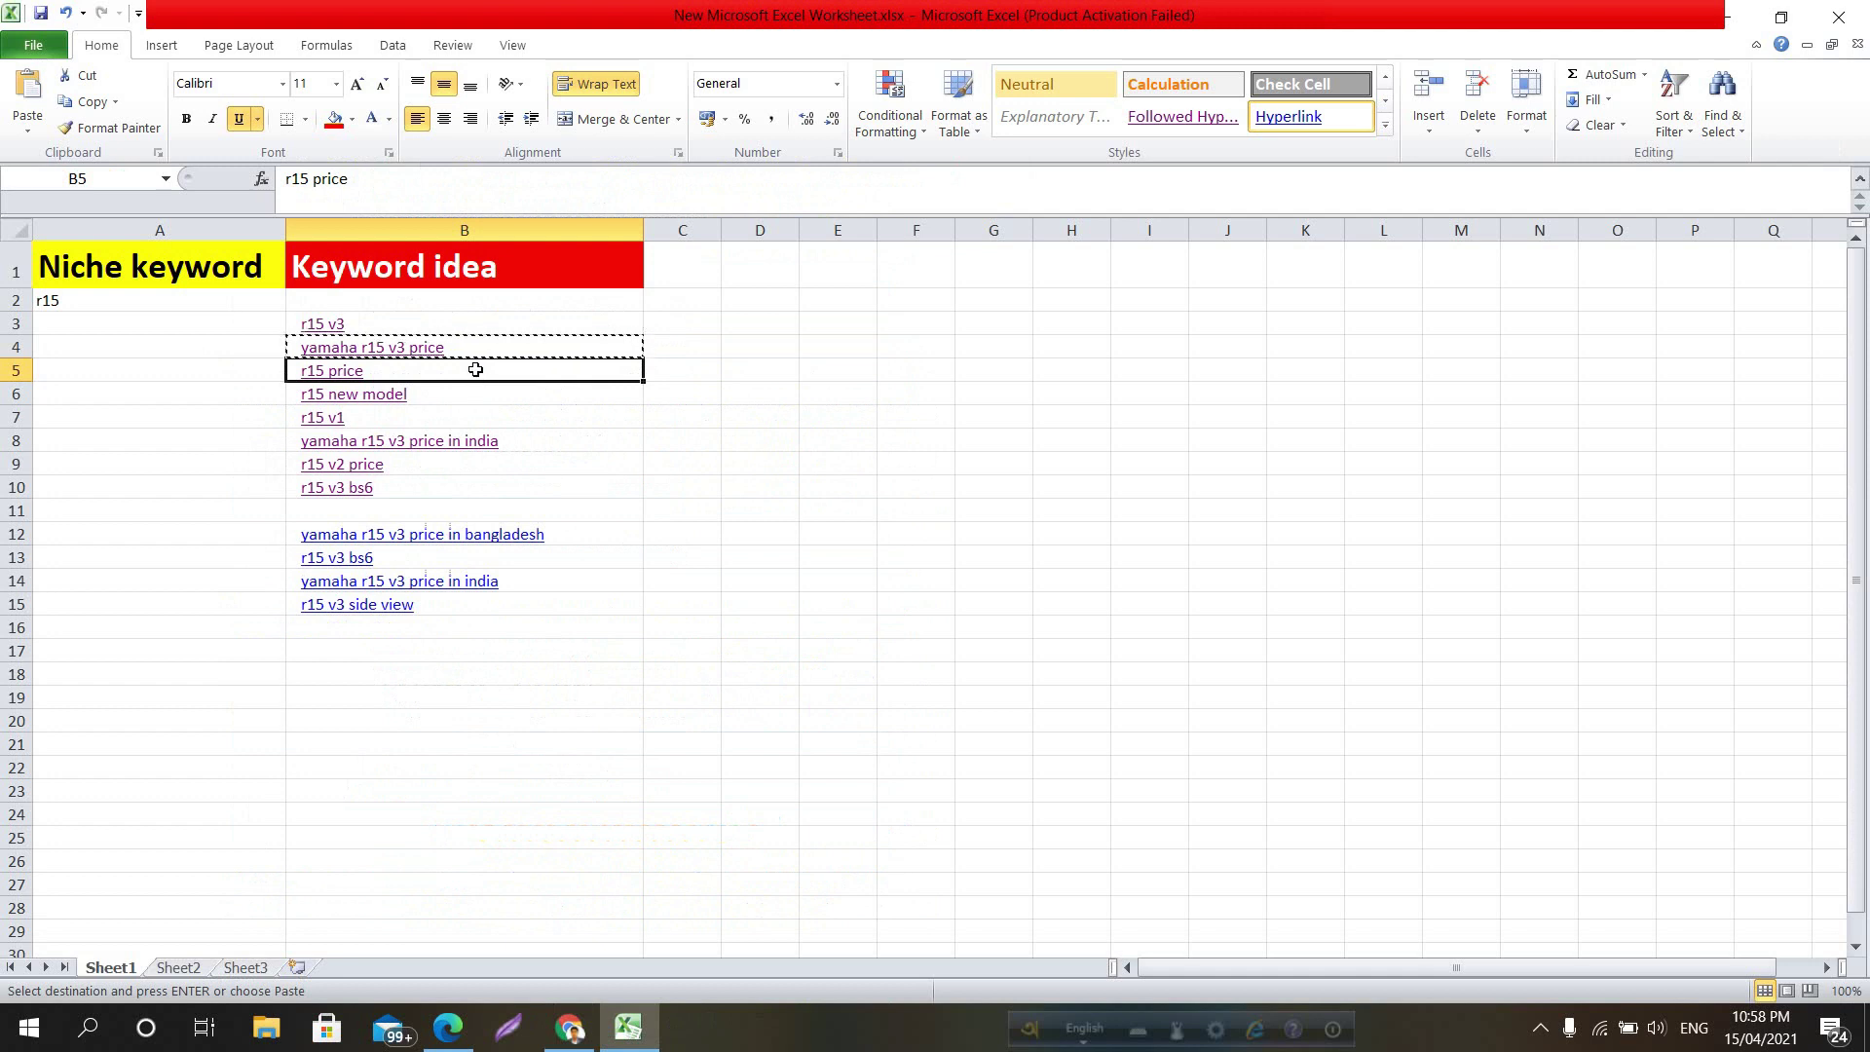
key("ctrl+c")
left_click(570, 1027)
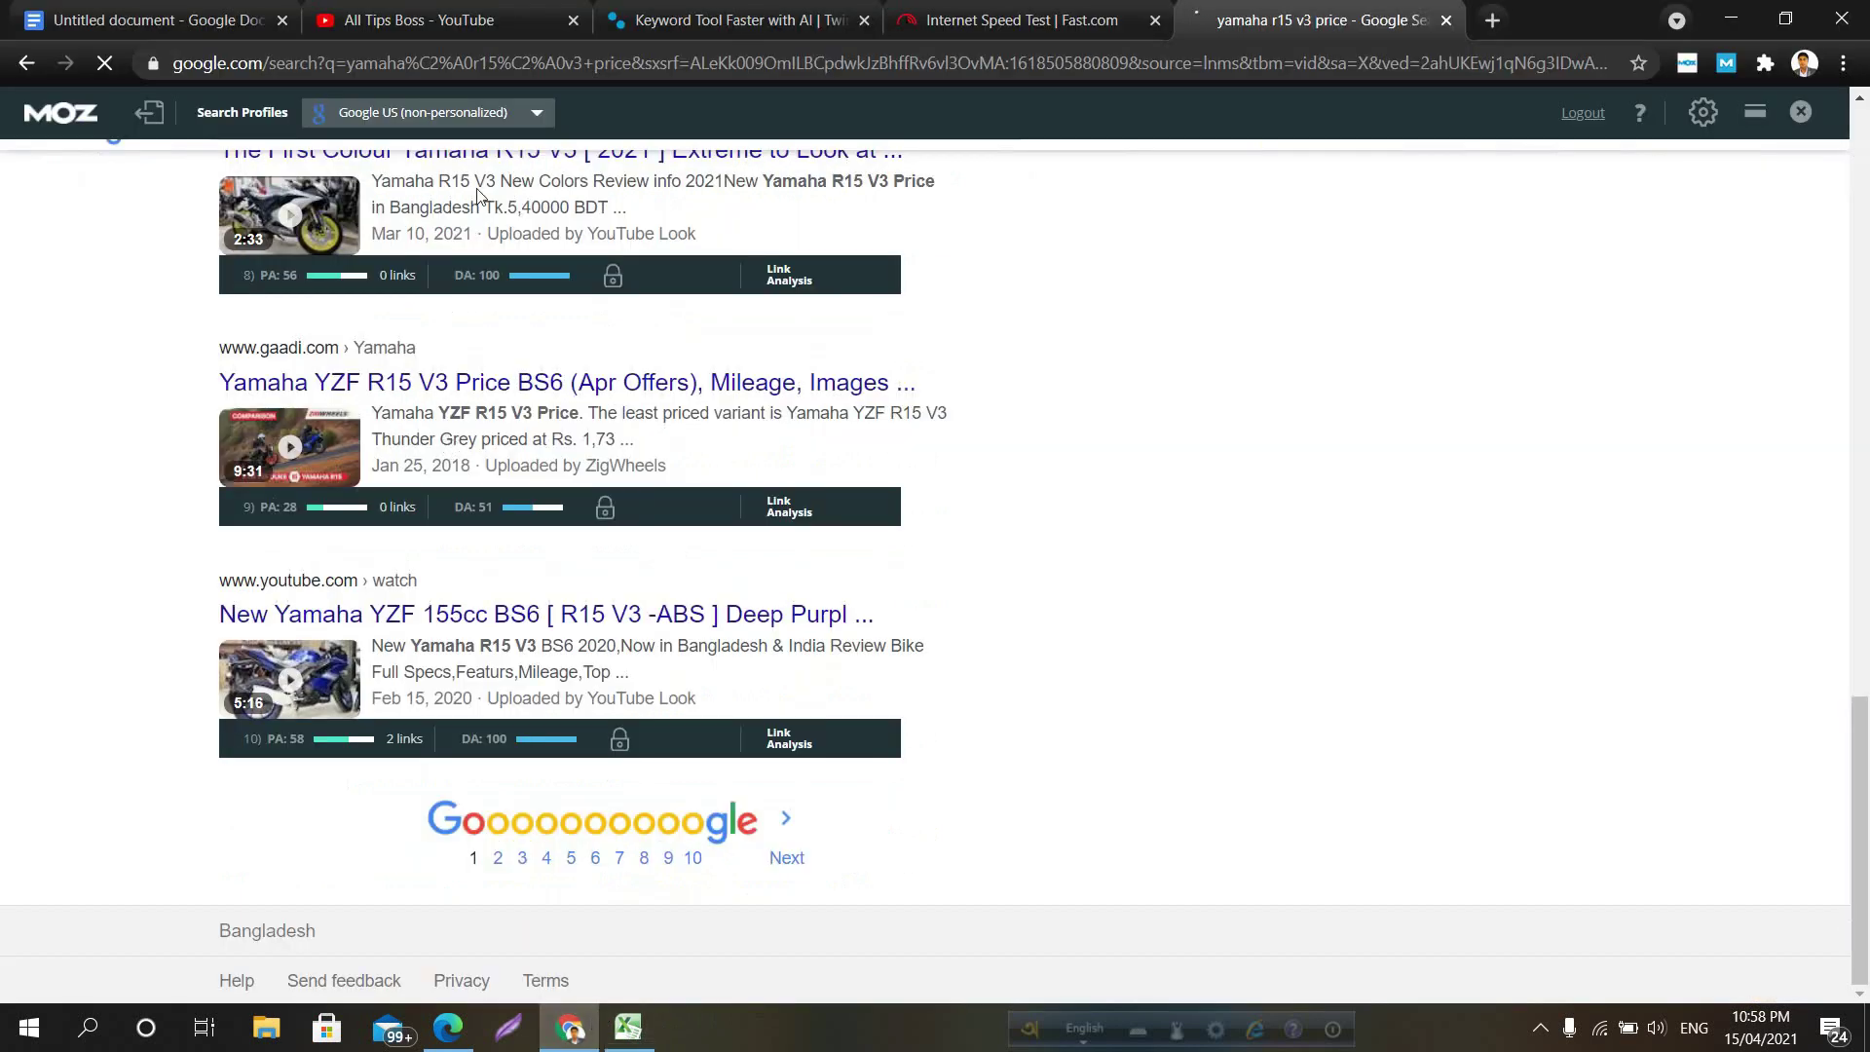
left_click(522, 72)
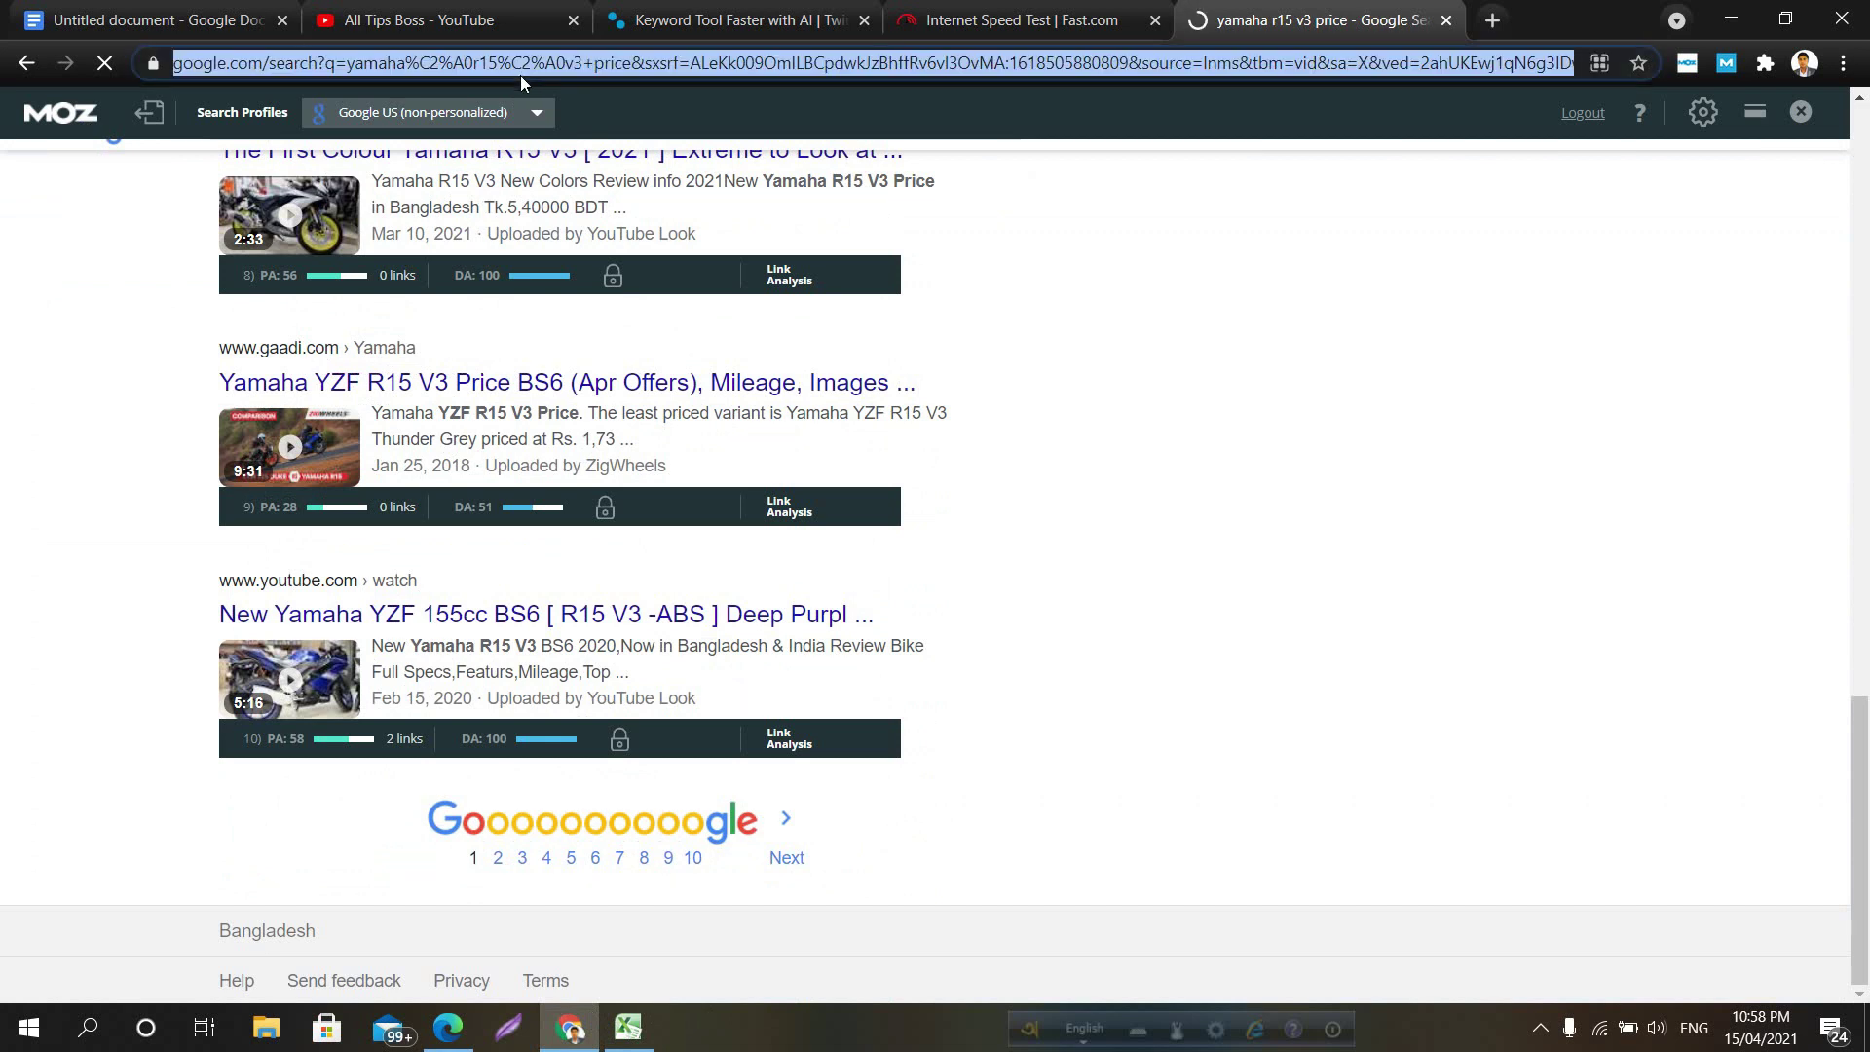
key("ctrl+v")
key("Return")
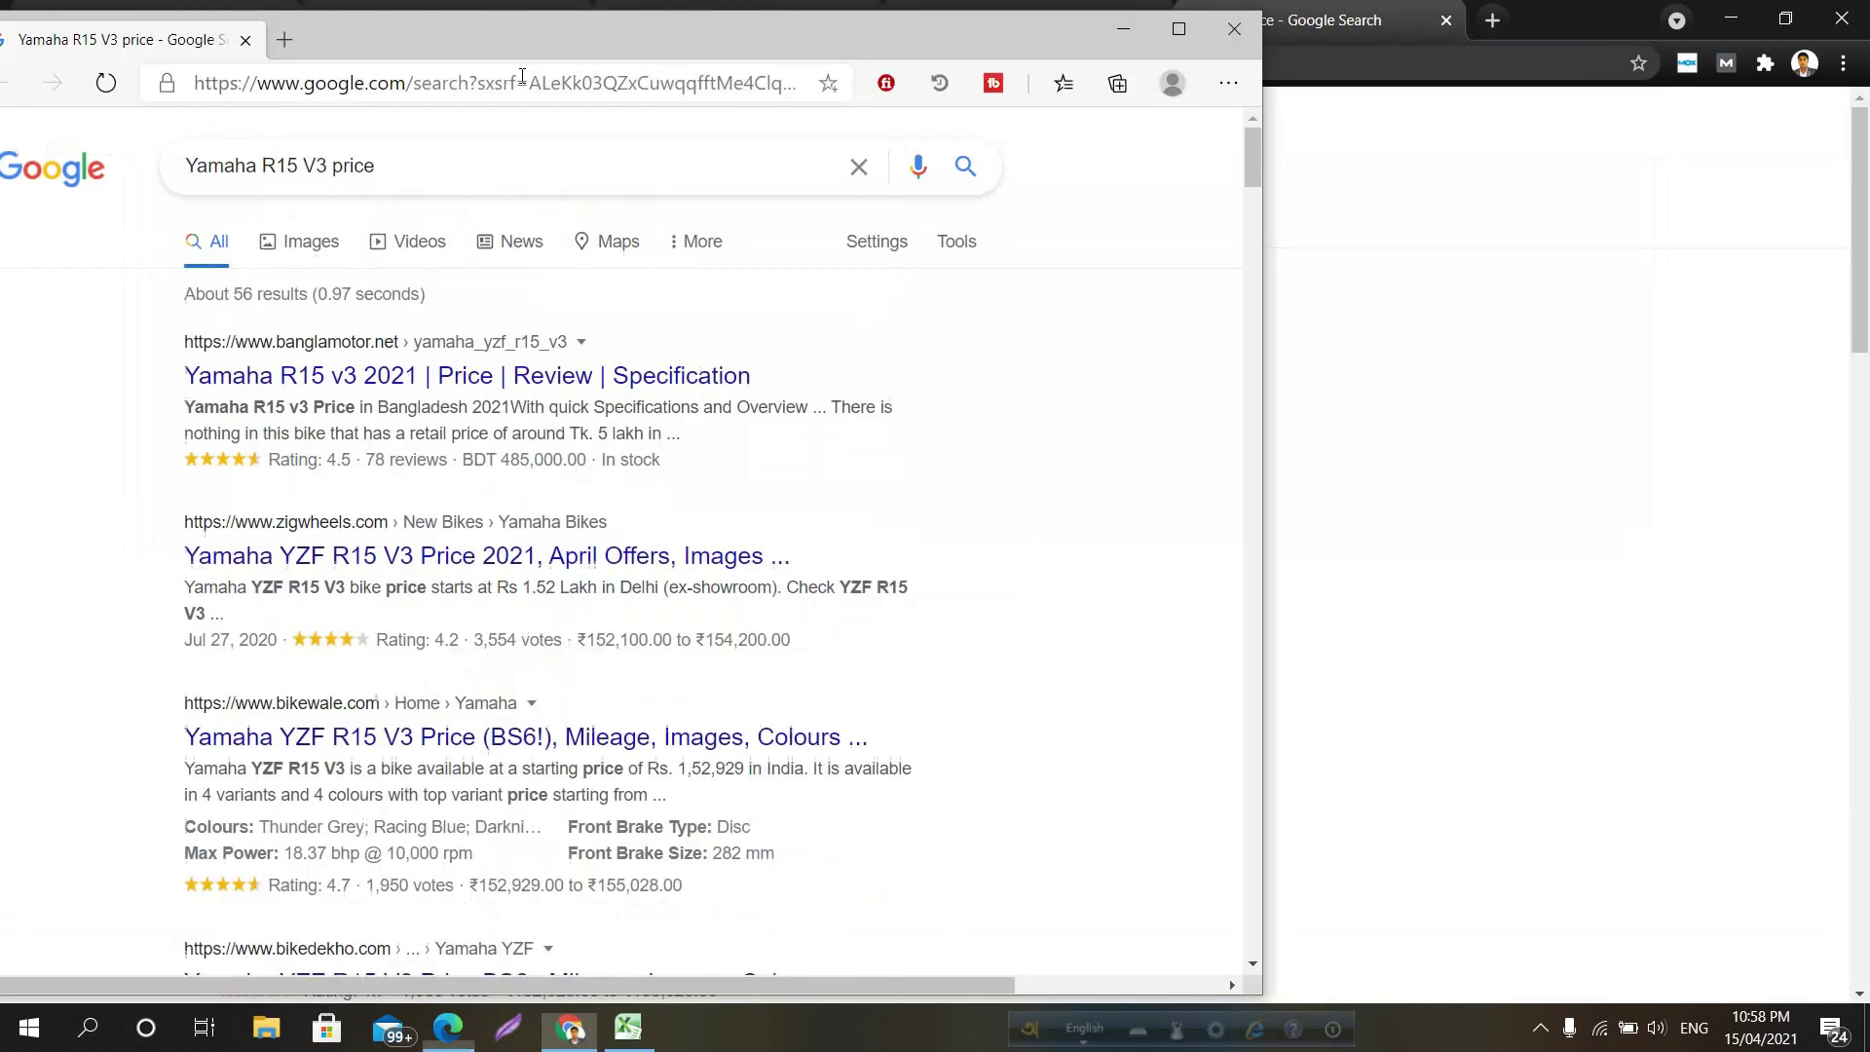
left_click(1233, 29)
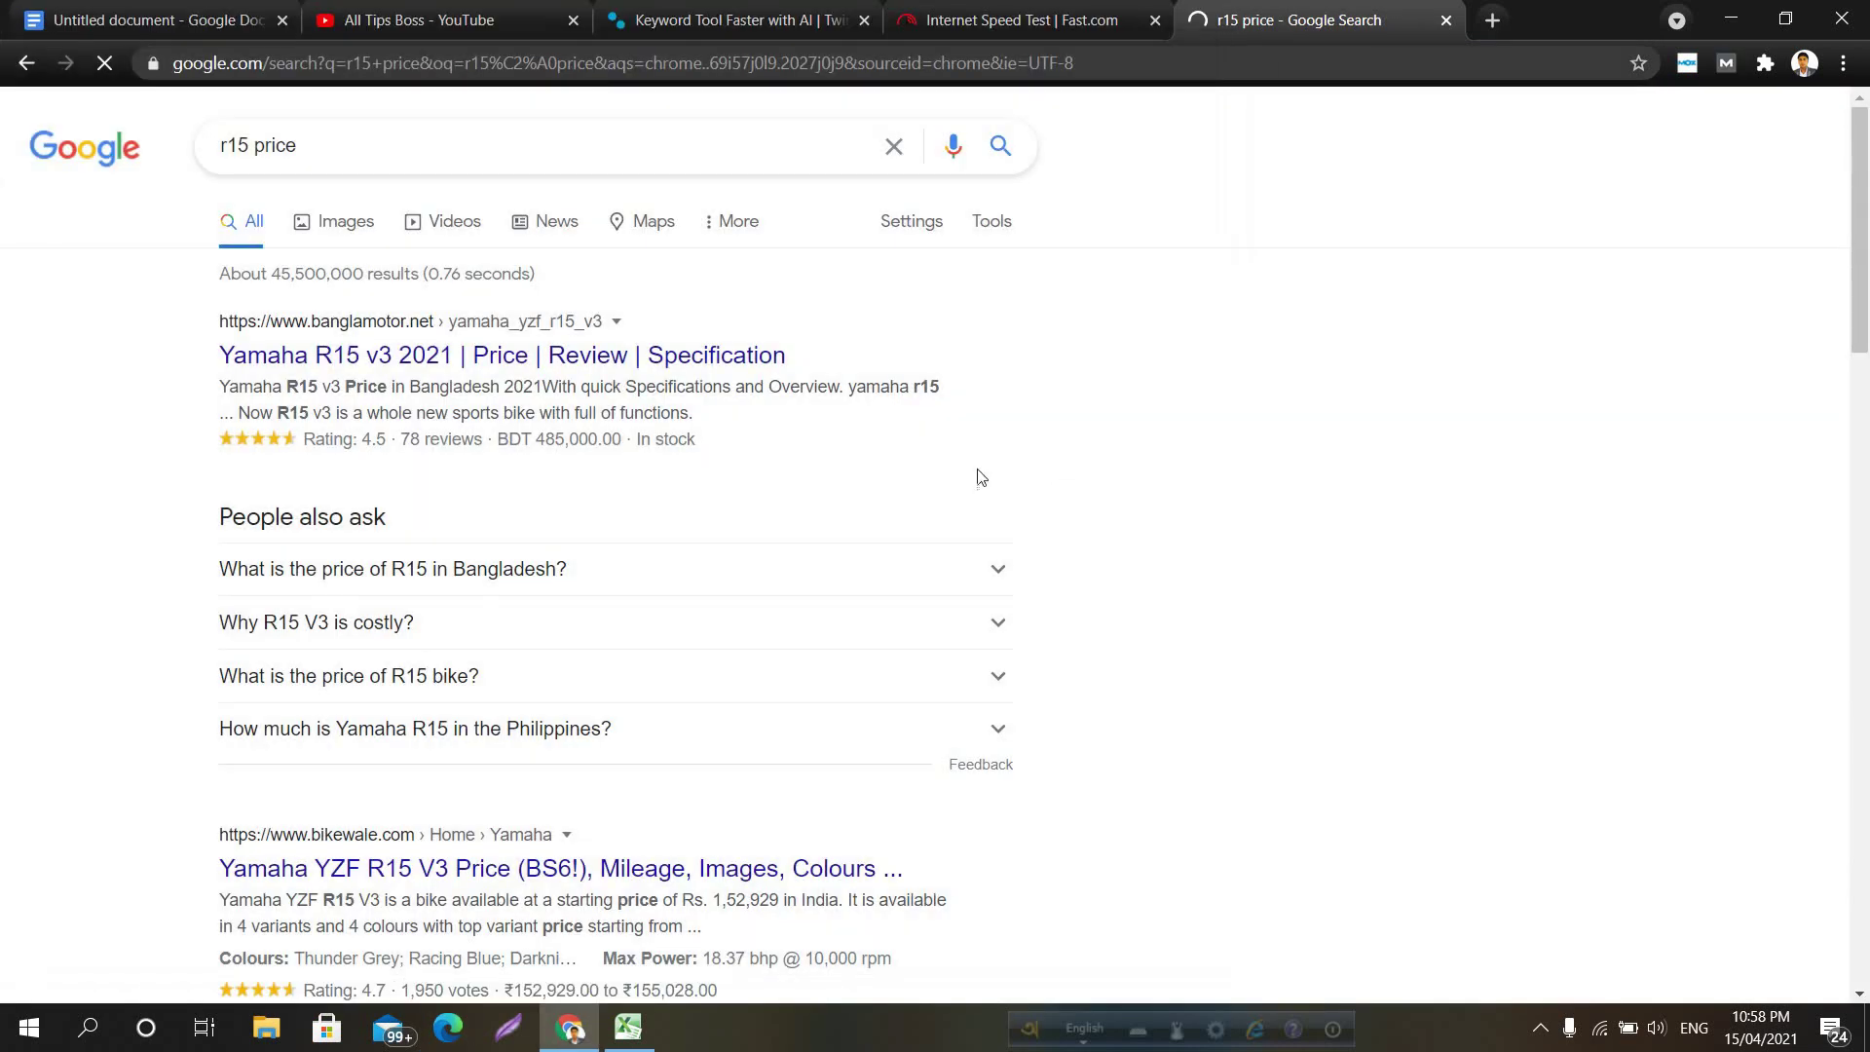
Copy the suggested related searches for r15 price from the Google results and paste them into the Excel worksheet from cell B16
scroll(955, 464, "down", 20)
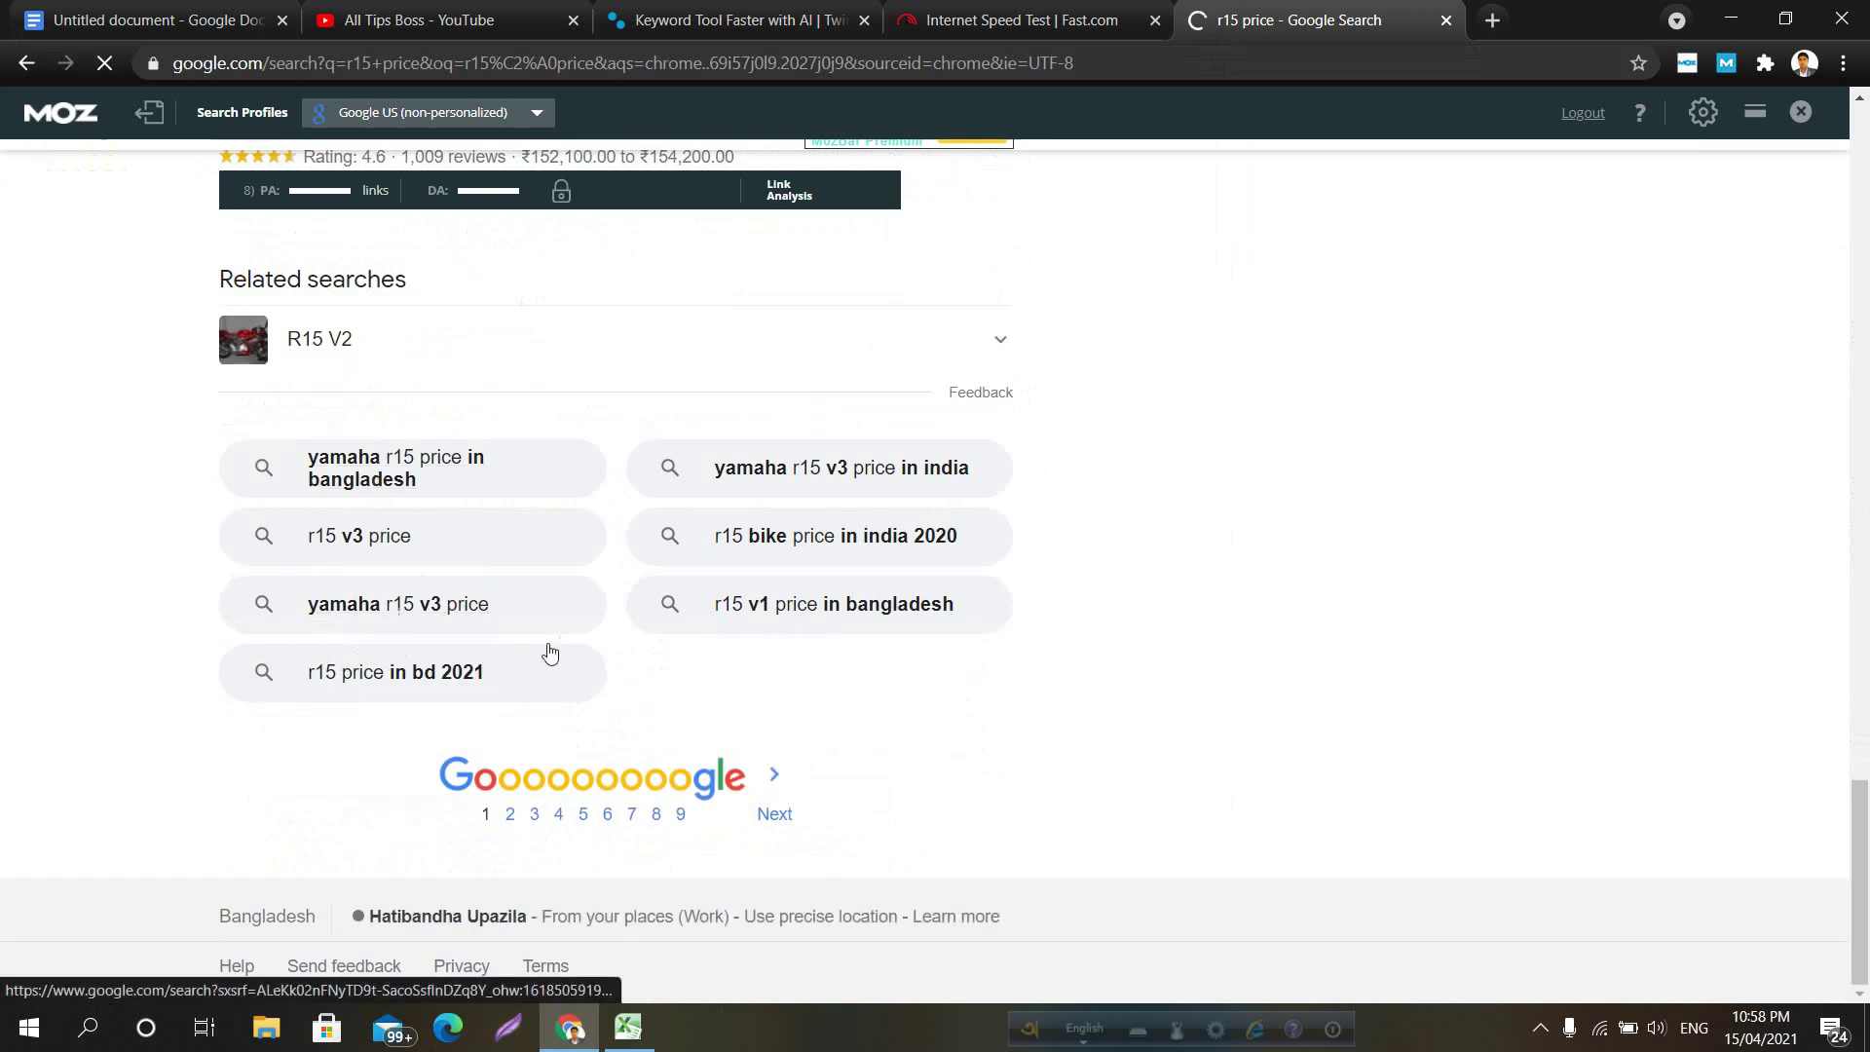
left_click_drag(142, 448, 964, 646)
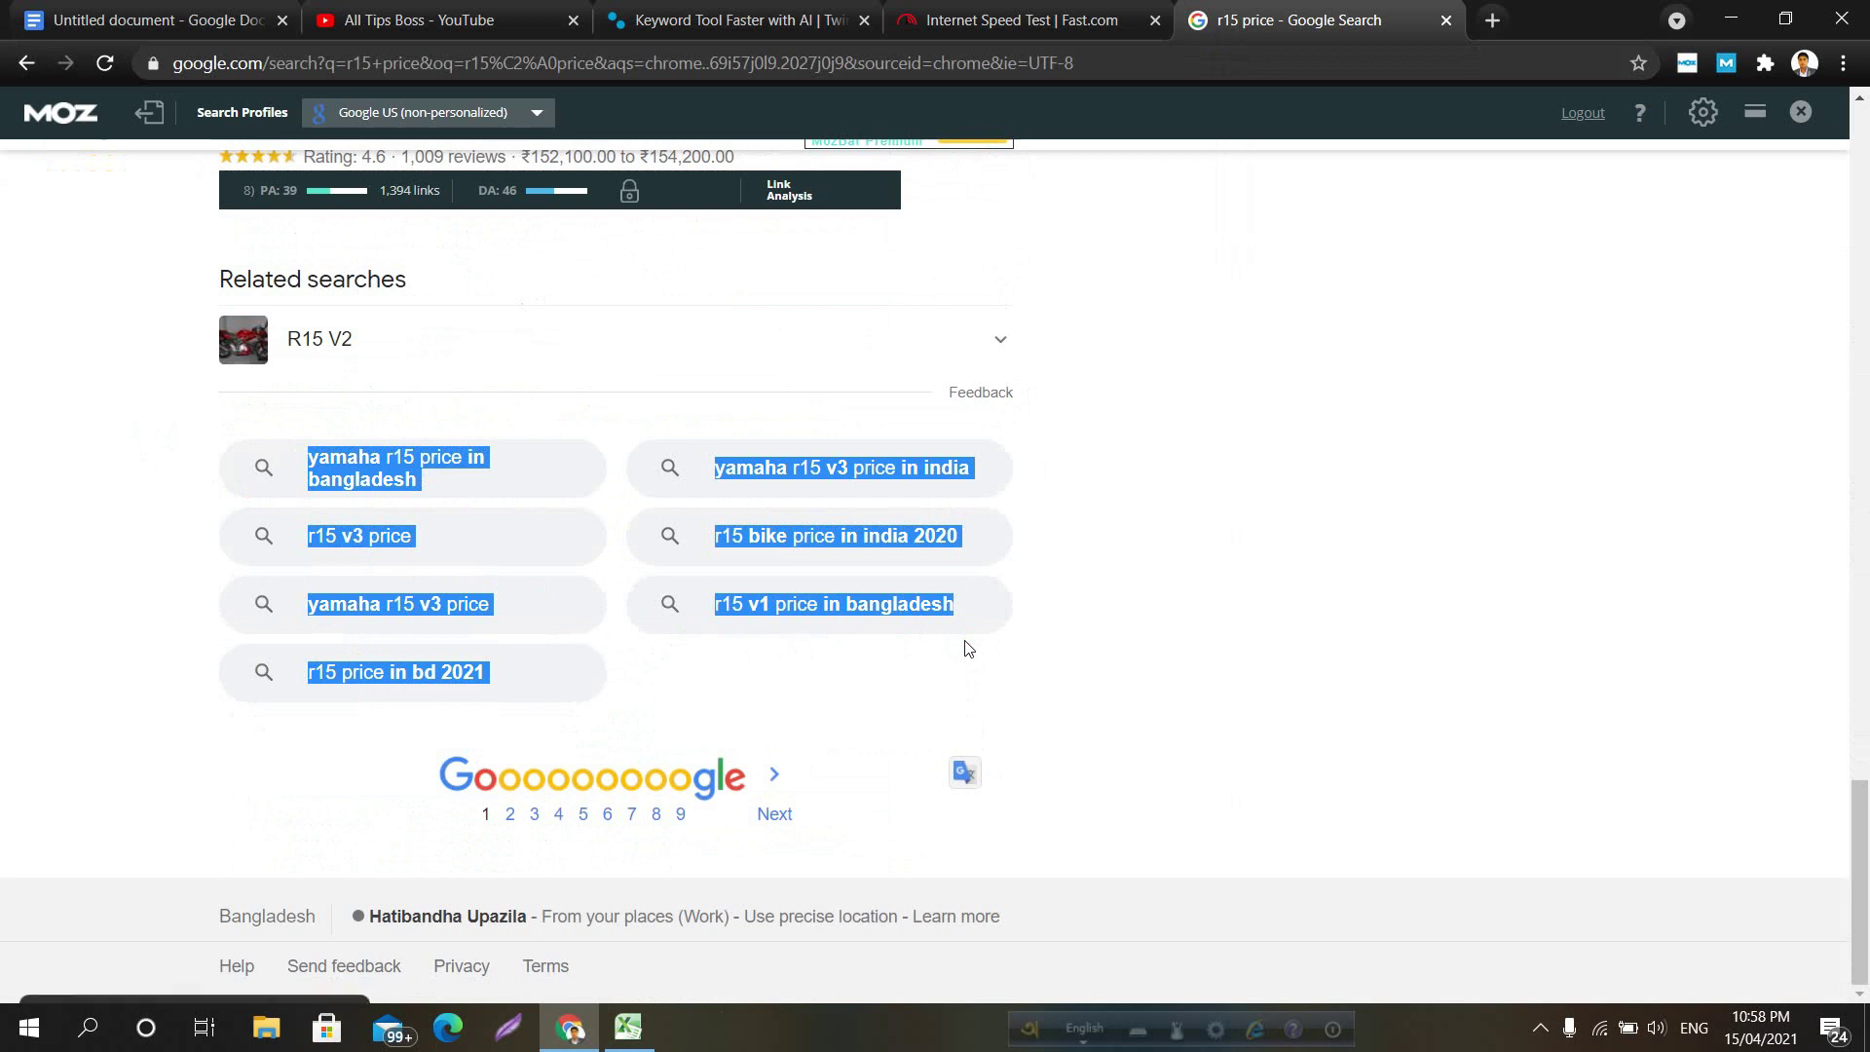
left_click(628, 1028)
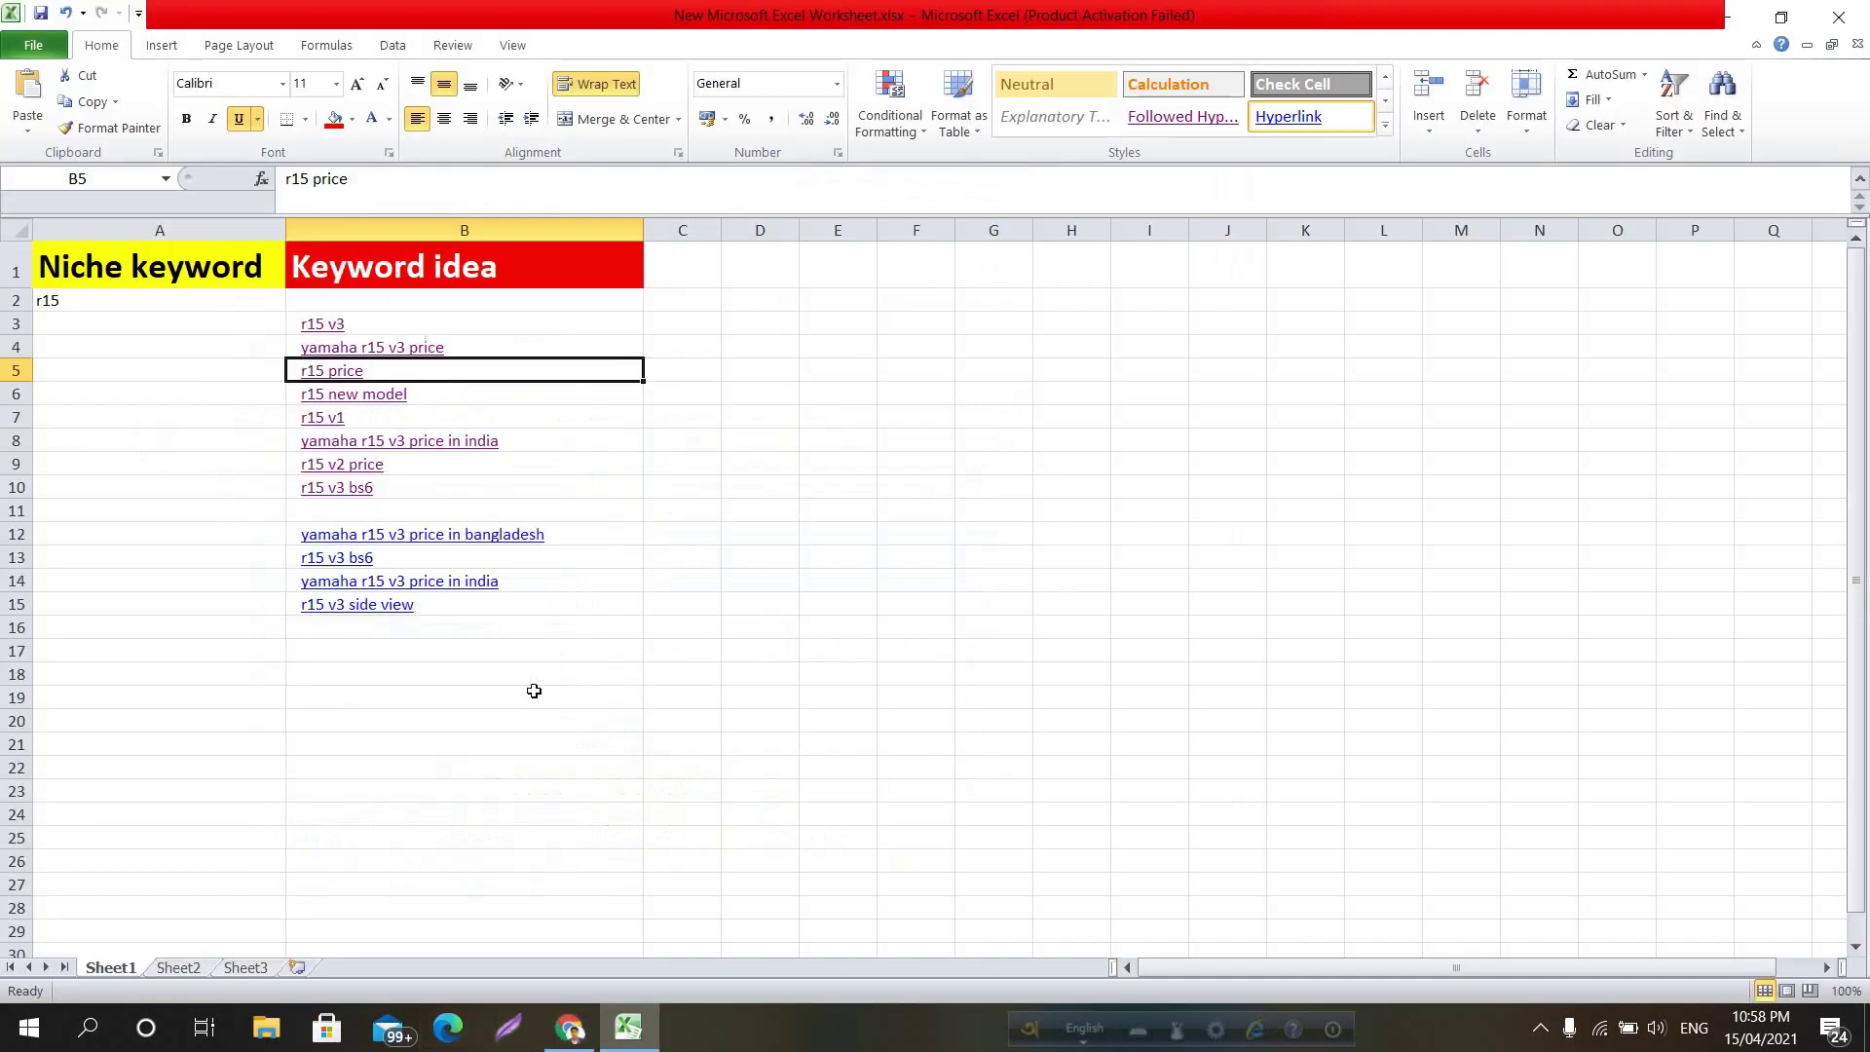
left_click(429, 624)
key("ctrl+v")
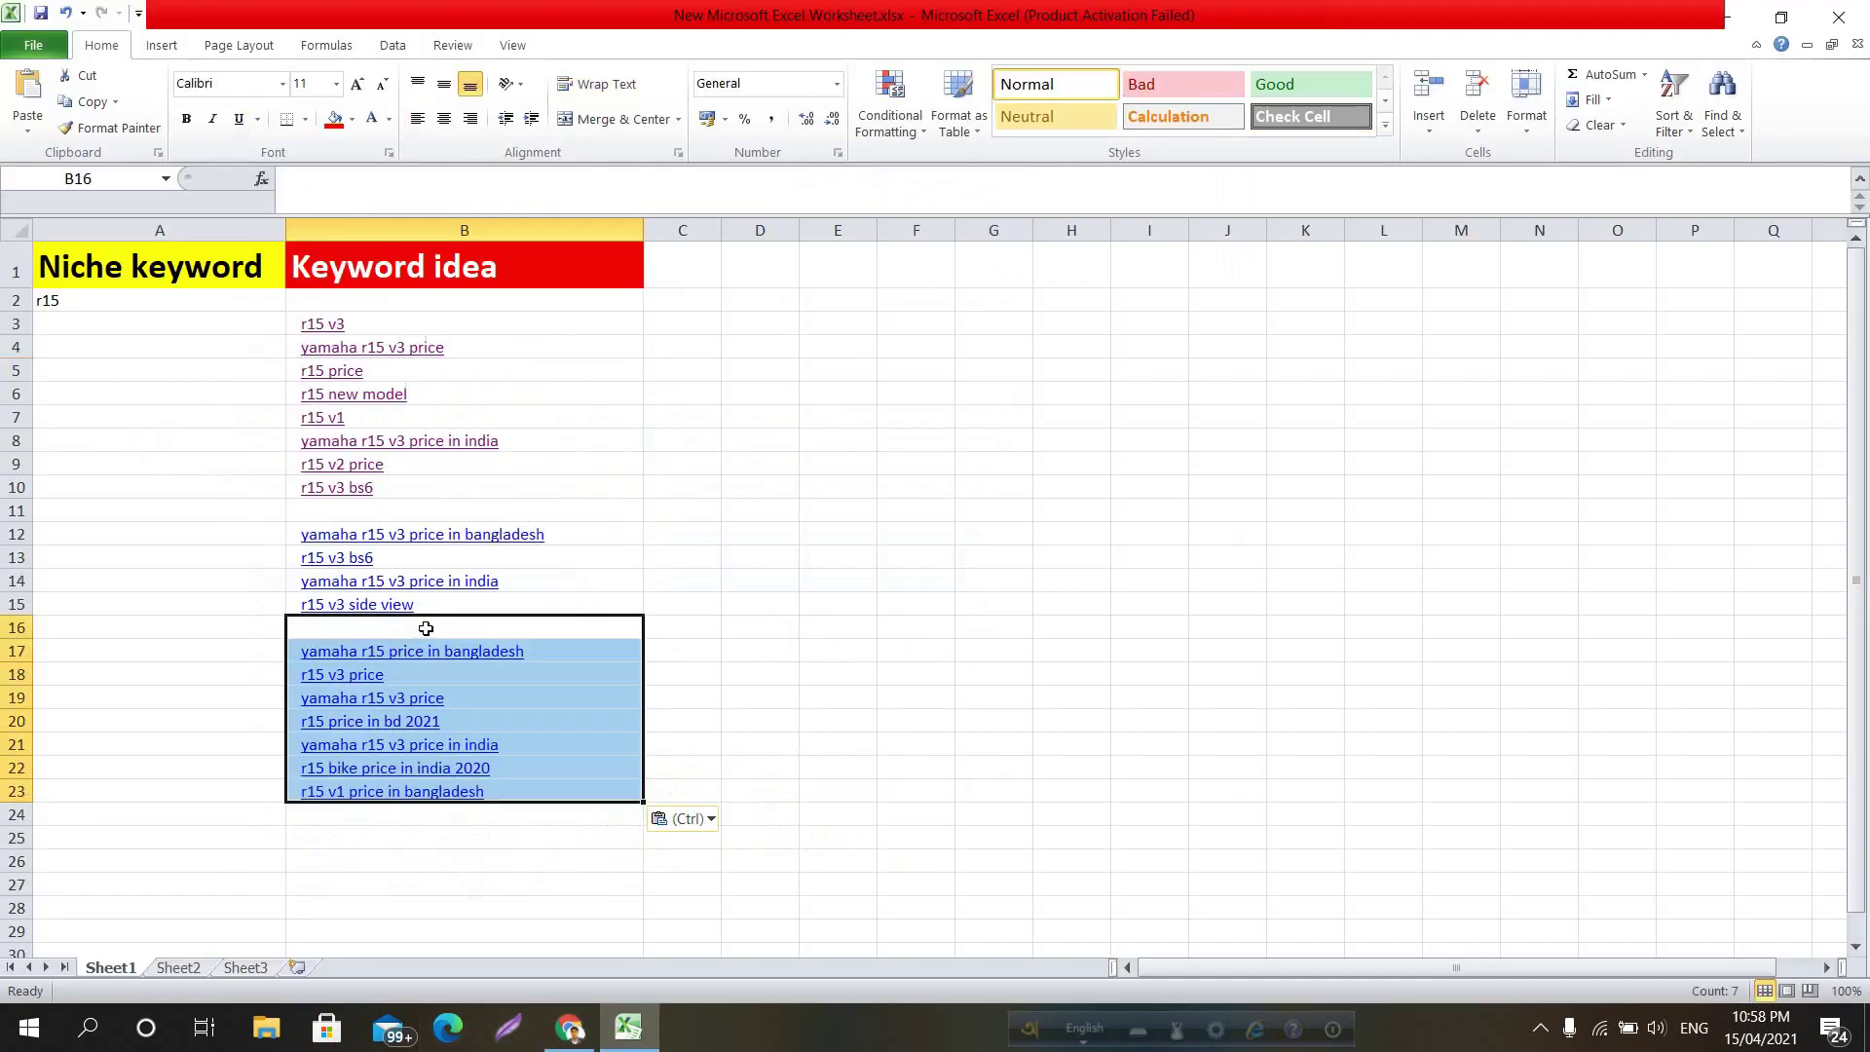
left_click(187, 631)
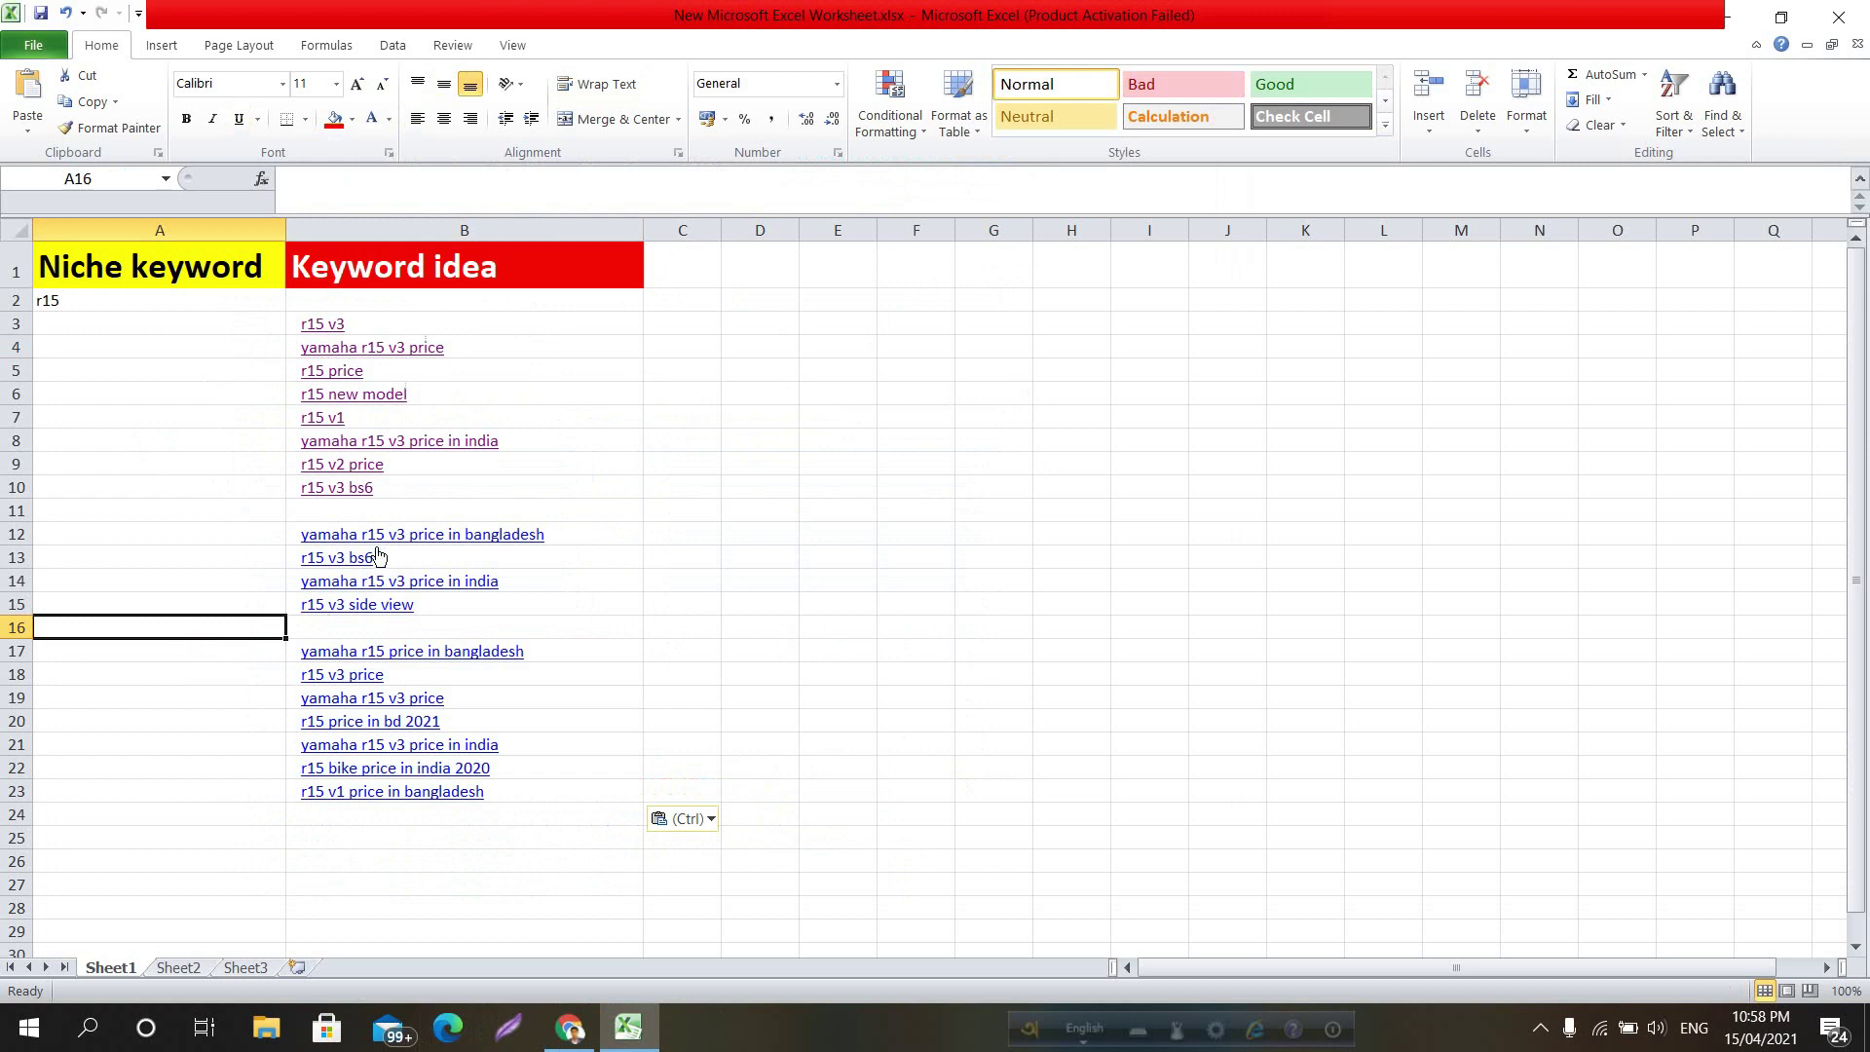
scroll(242, 474, "down", 3)
scroll(254, 506, "up", 3)
left_click(214, 422)
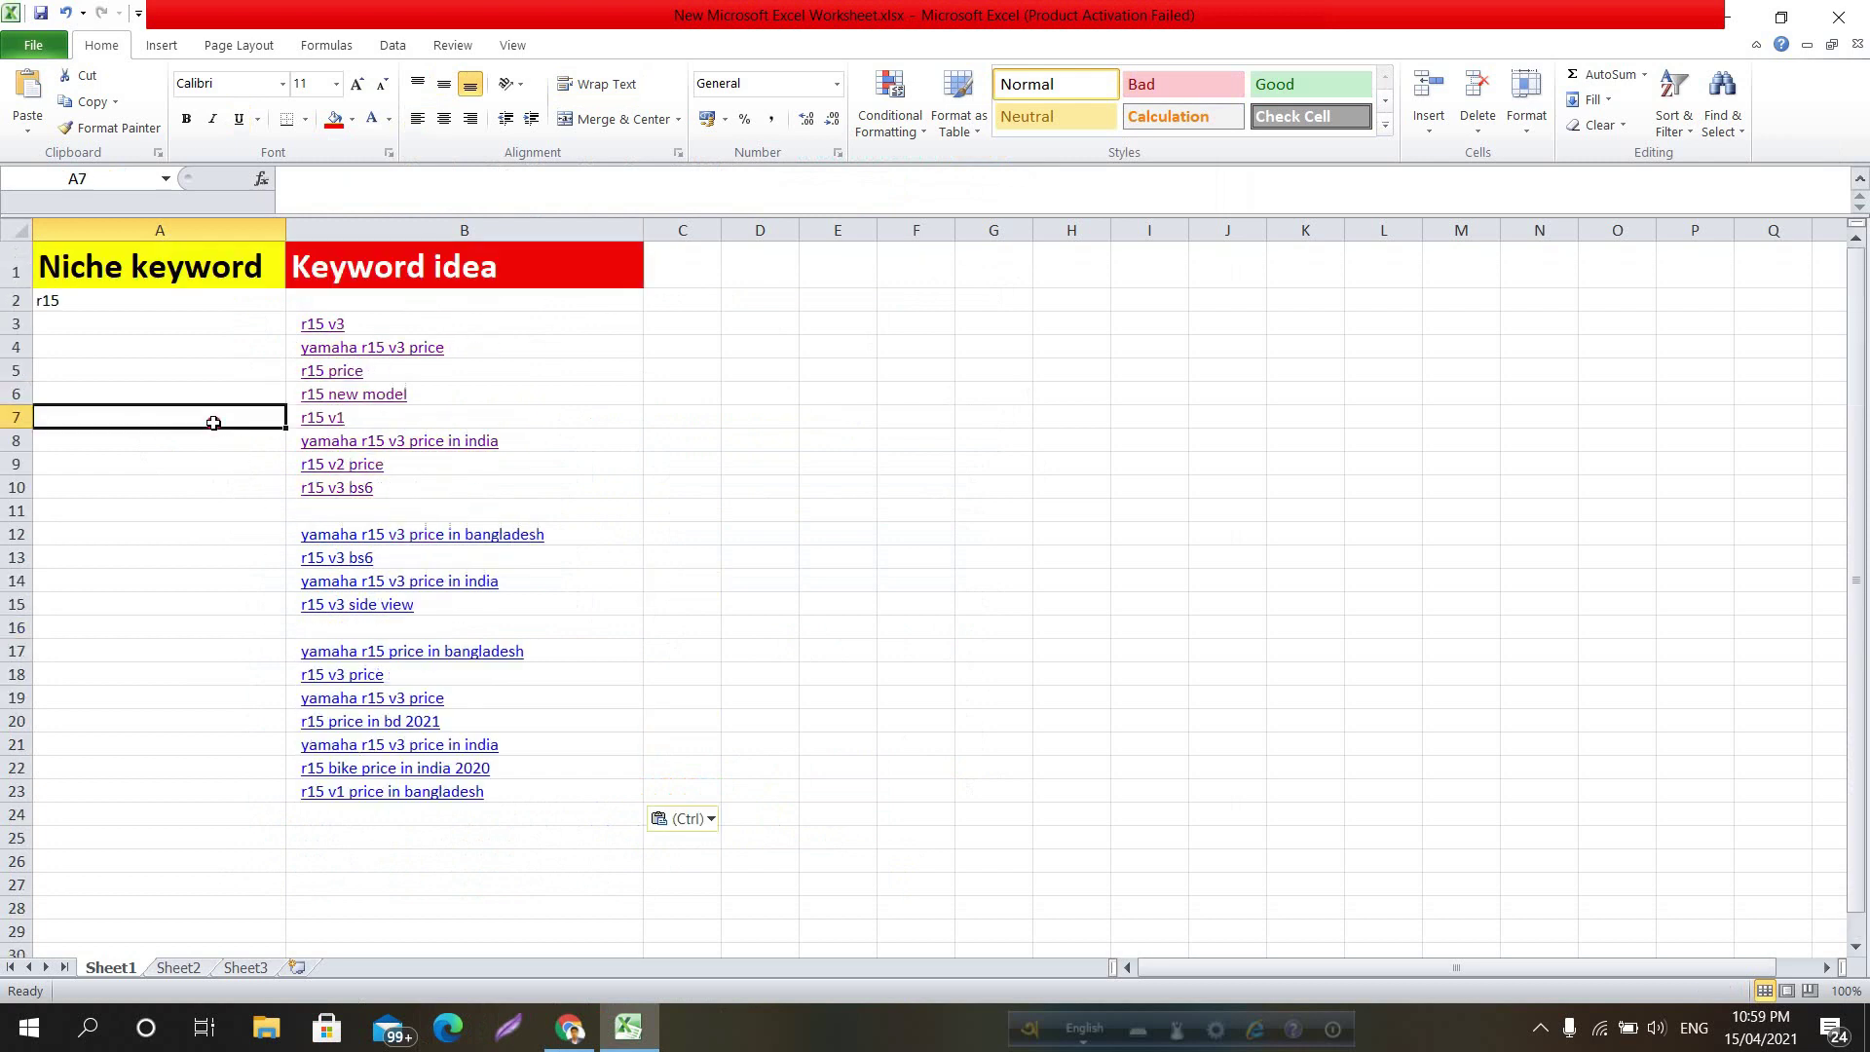
Review the keyword ideas collected for r15 in the Keyword idea column of the Excel worksheet
left_click(950, 520)
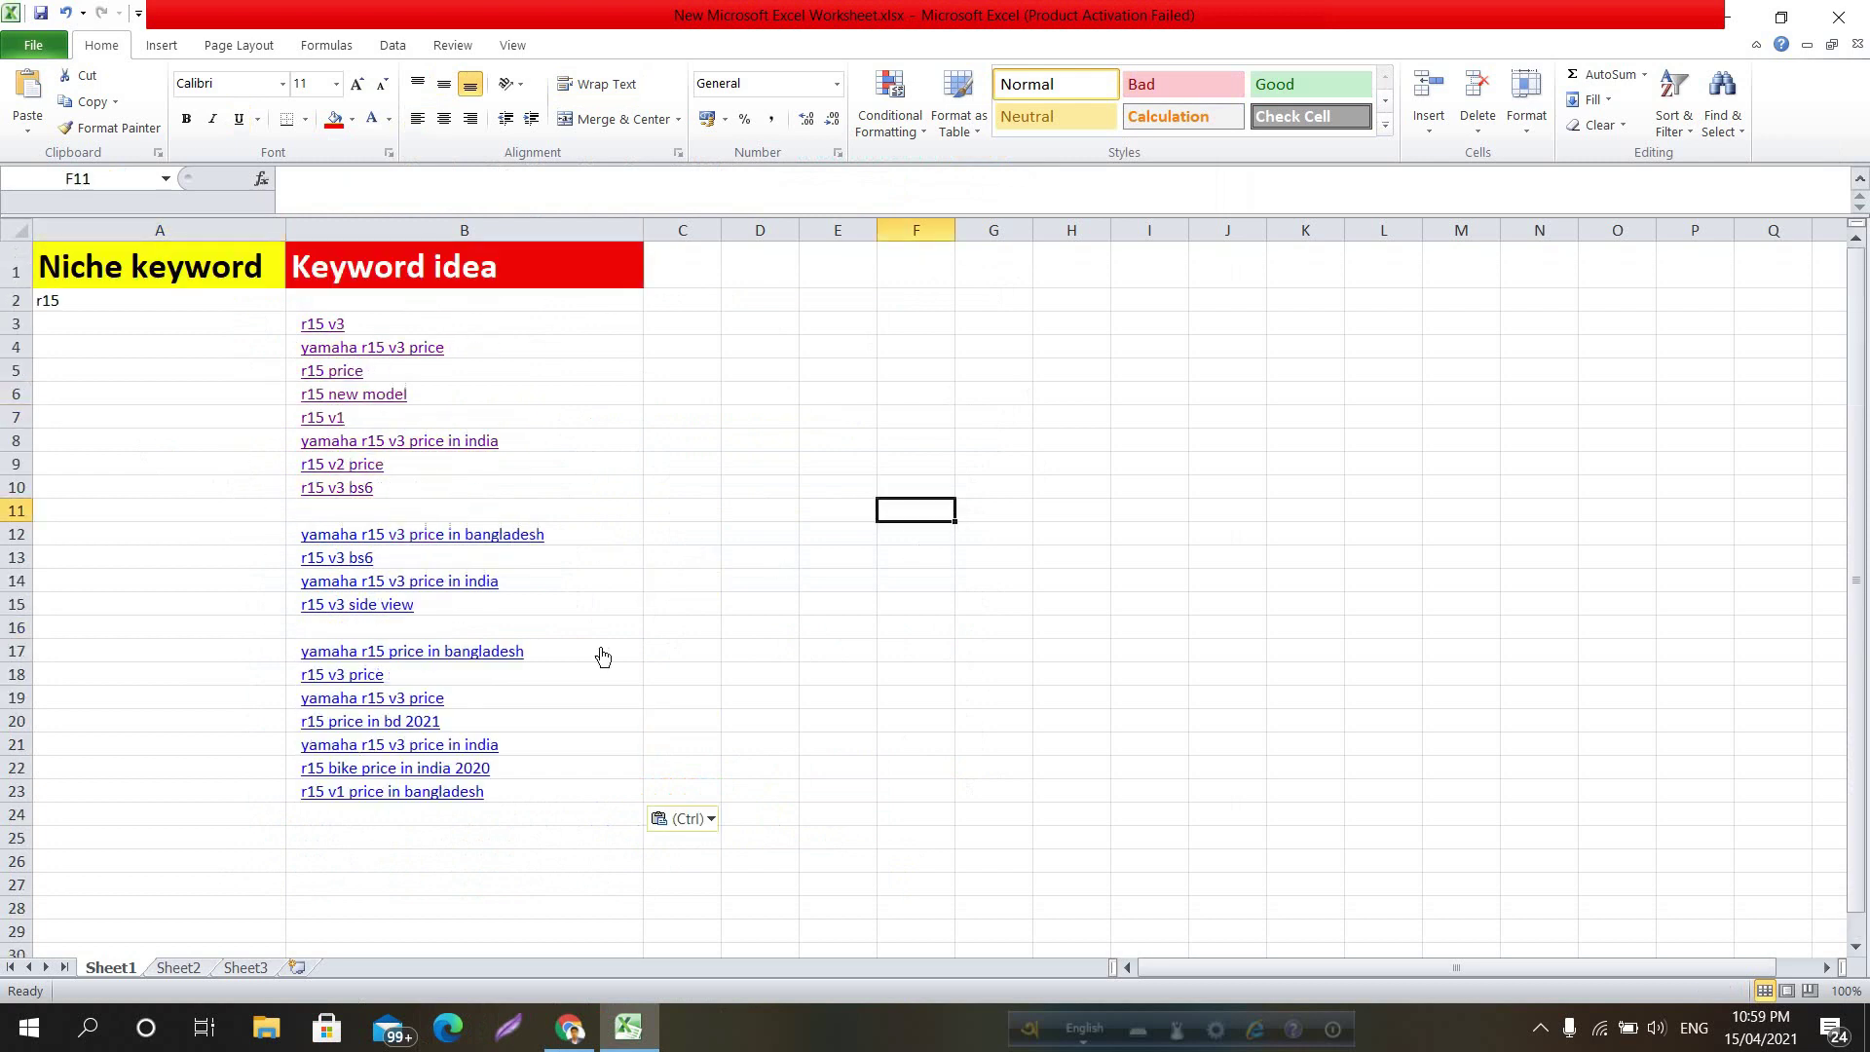
left_click(522, 304)
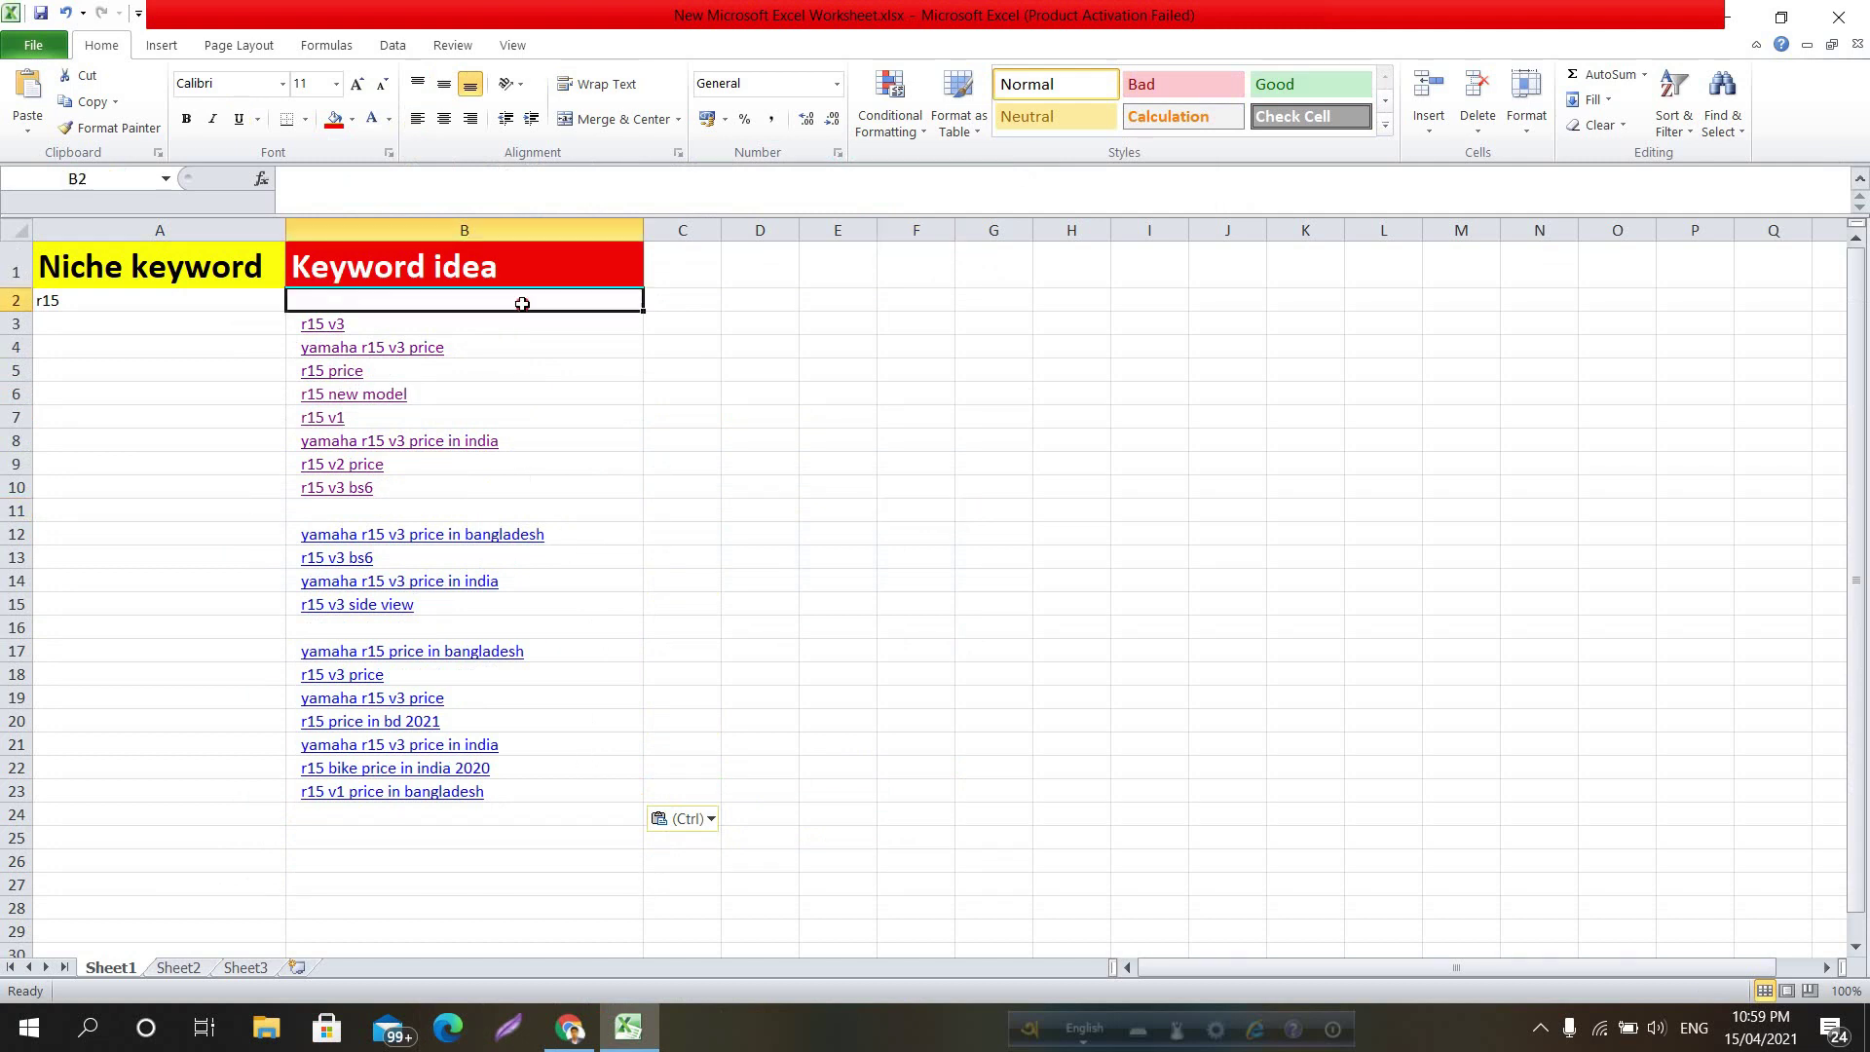
left_click(771, 339)
left_click(692, 473)
left_click(688, 511)
left_click(688, 557)
left_click(688, 583)
left_click(664, 668)
left_click(682, 721)
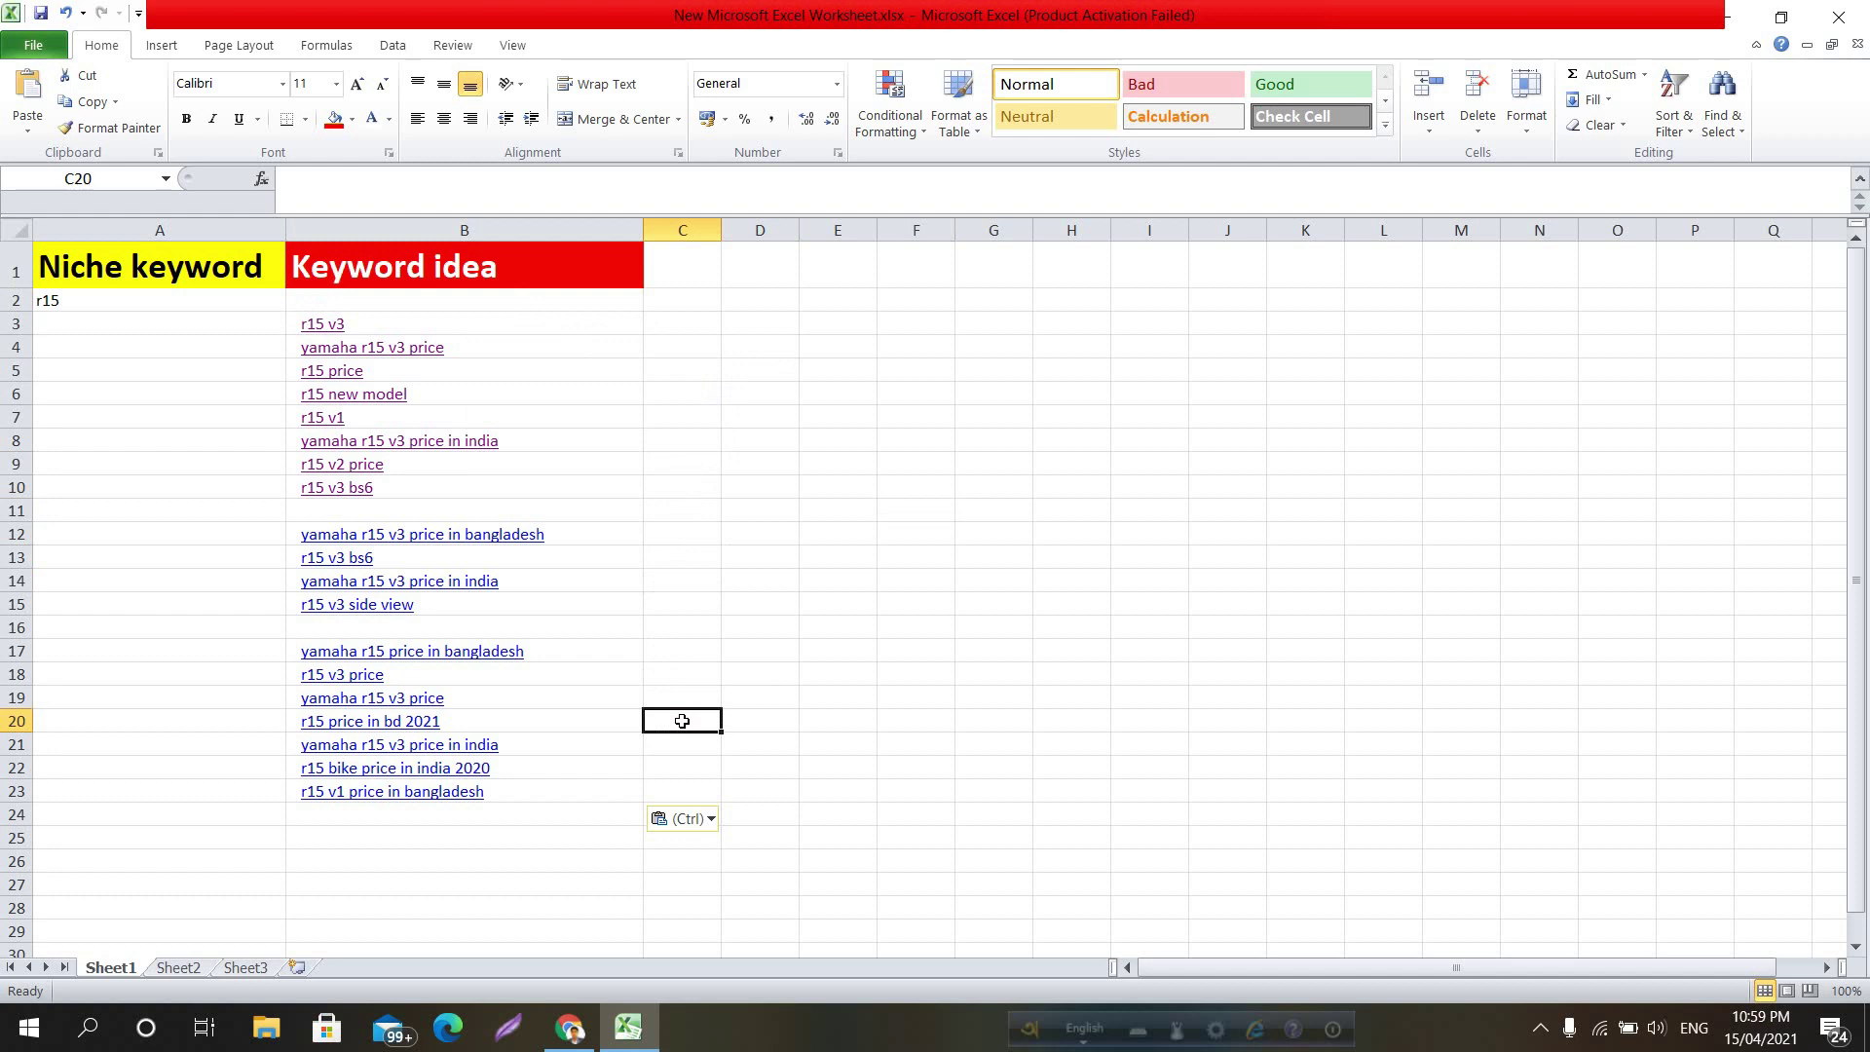
left_click(690, 534)
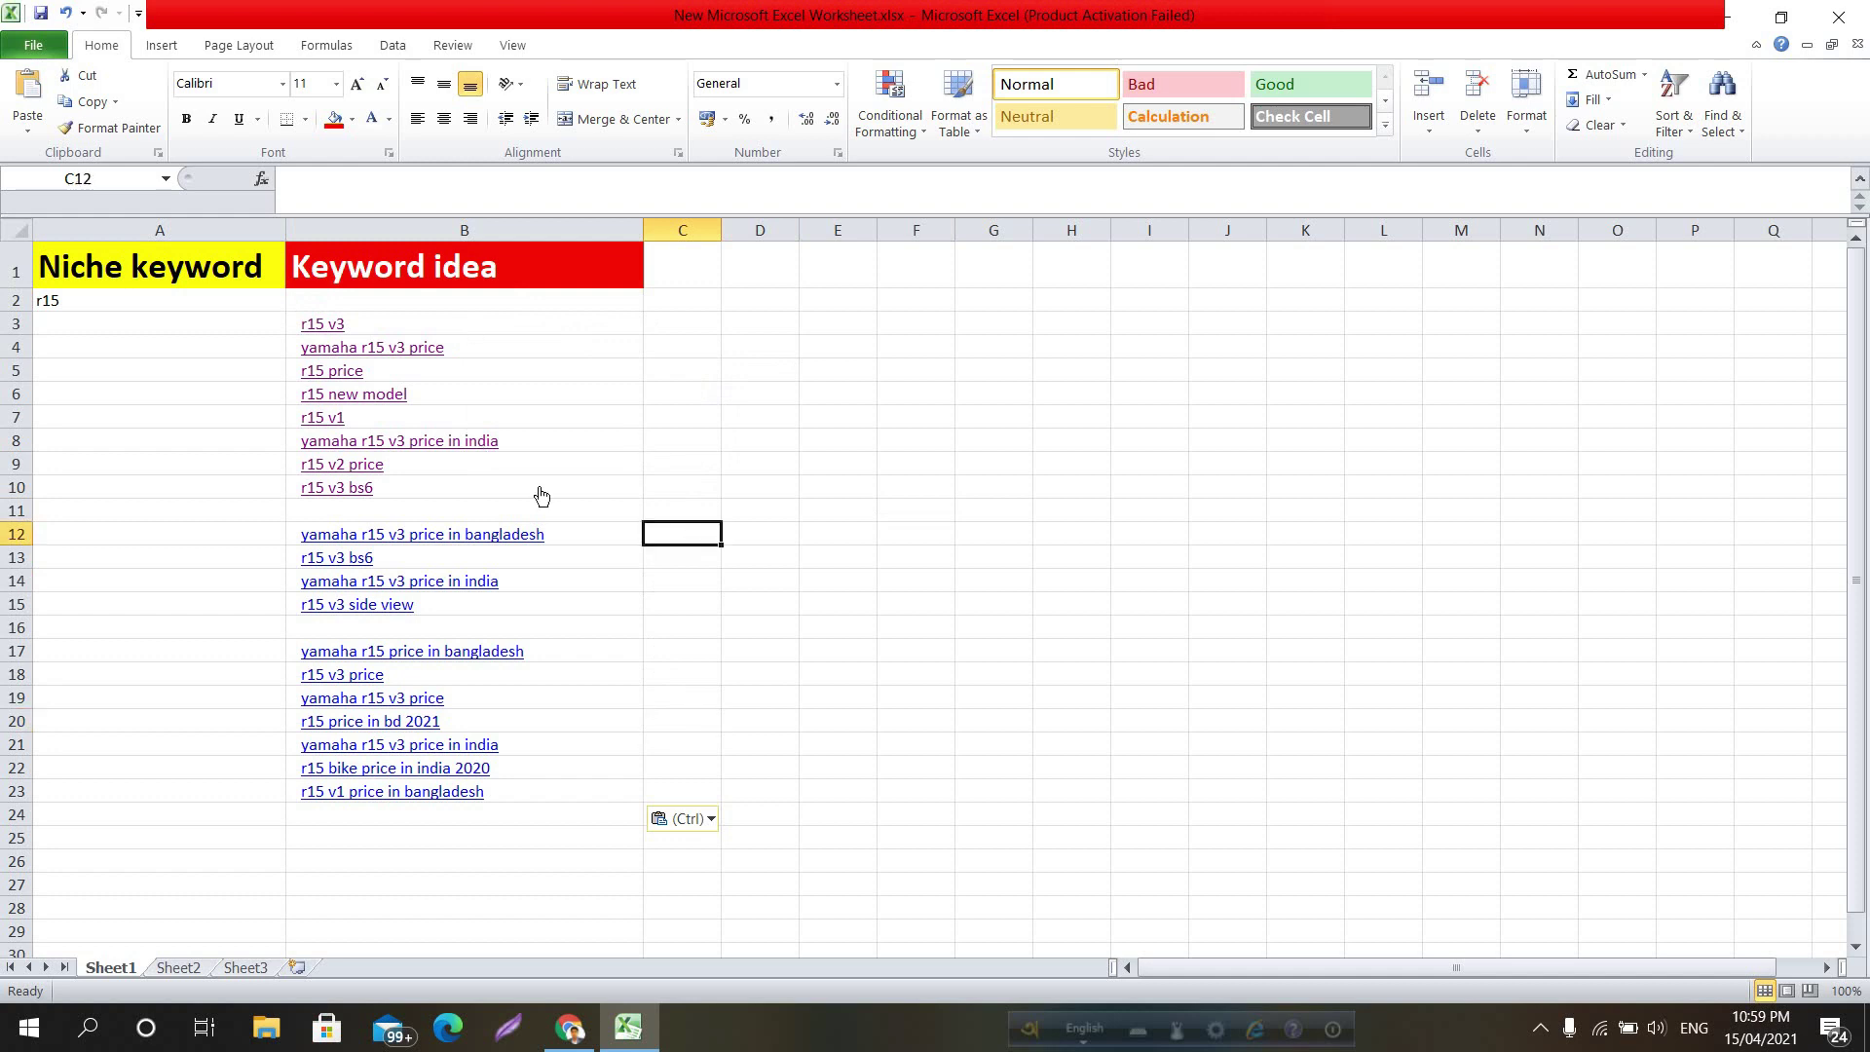
left_click(748, 374)
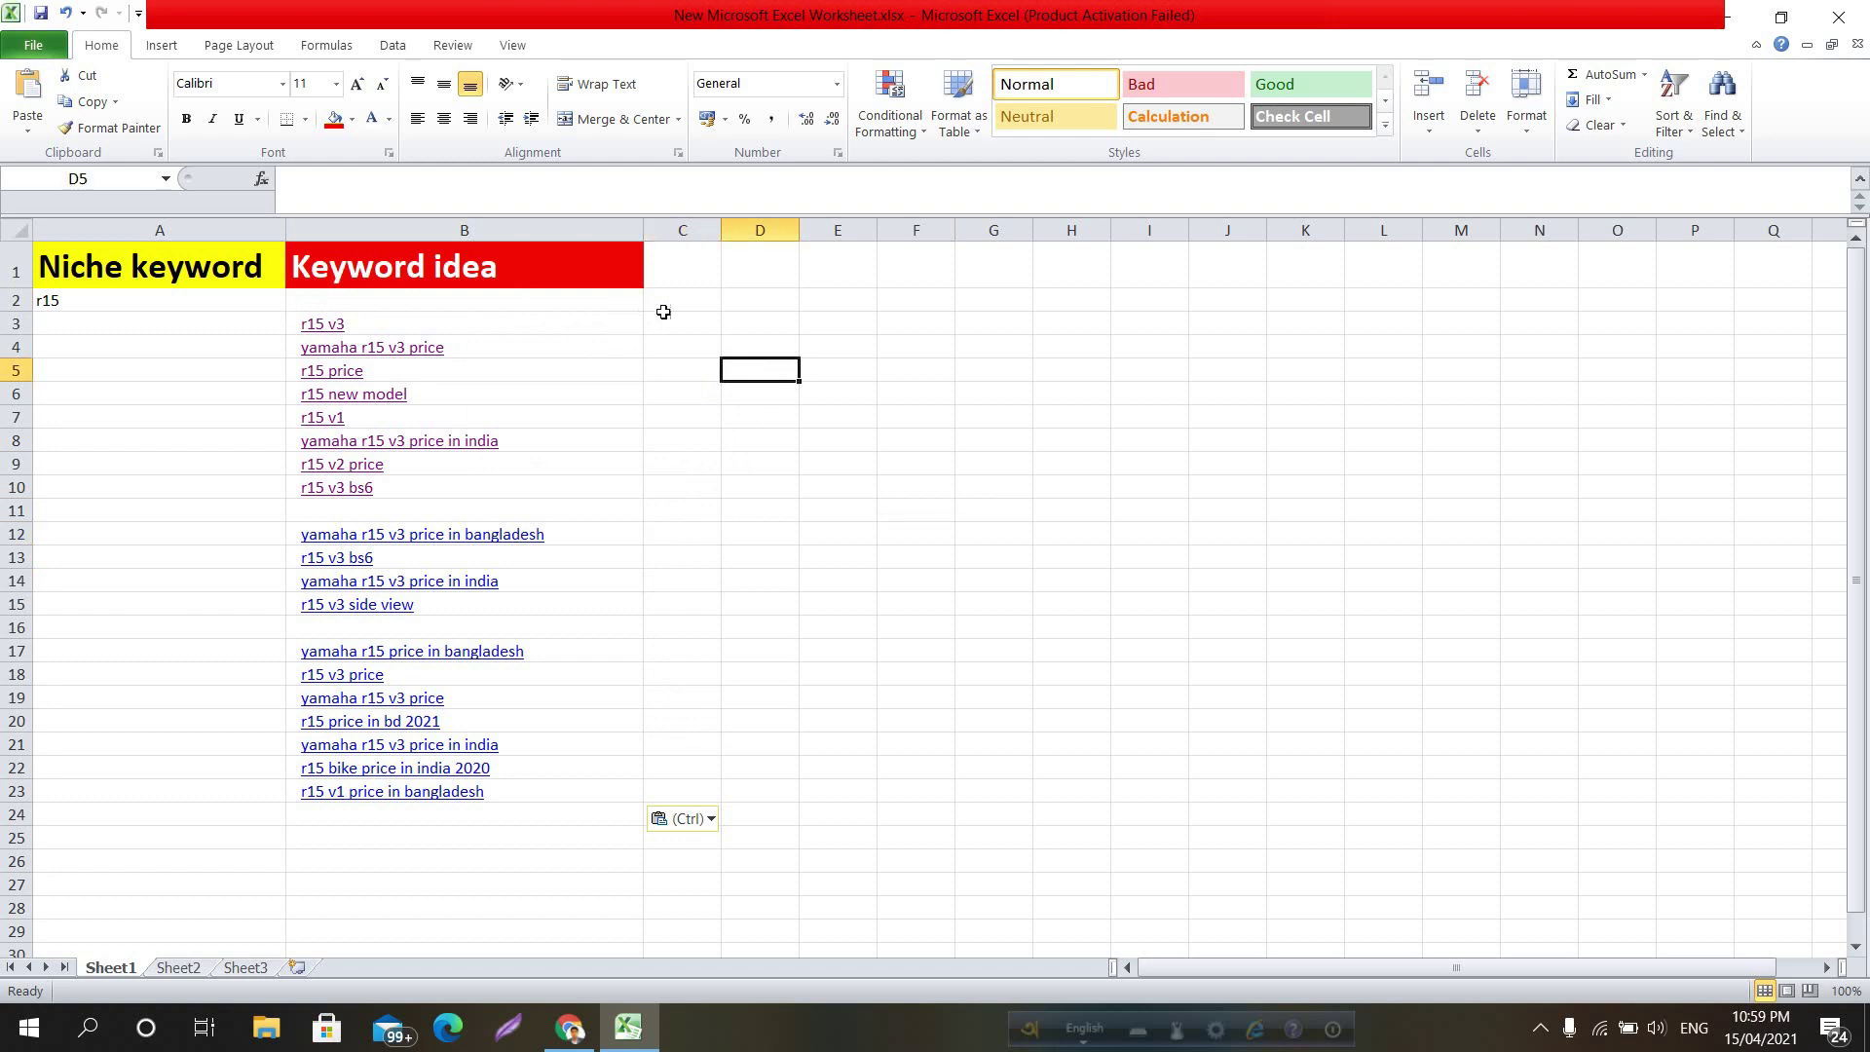
left_click_drag(639, 301, 611, 818)
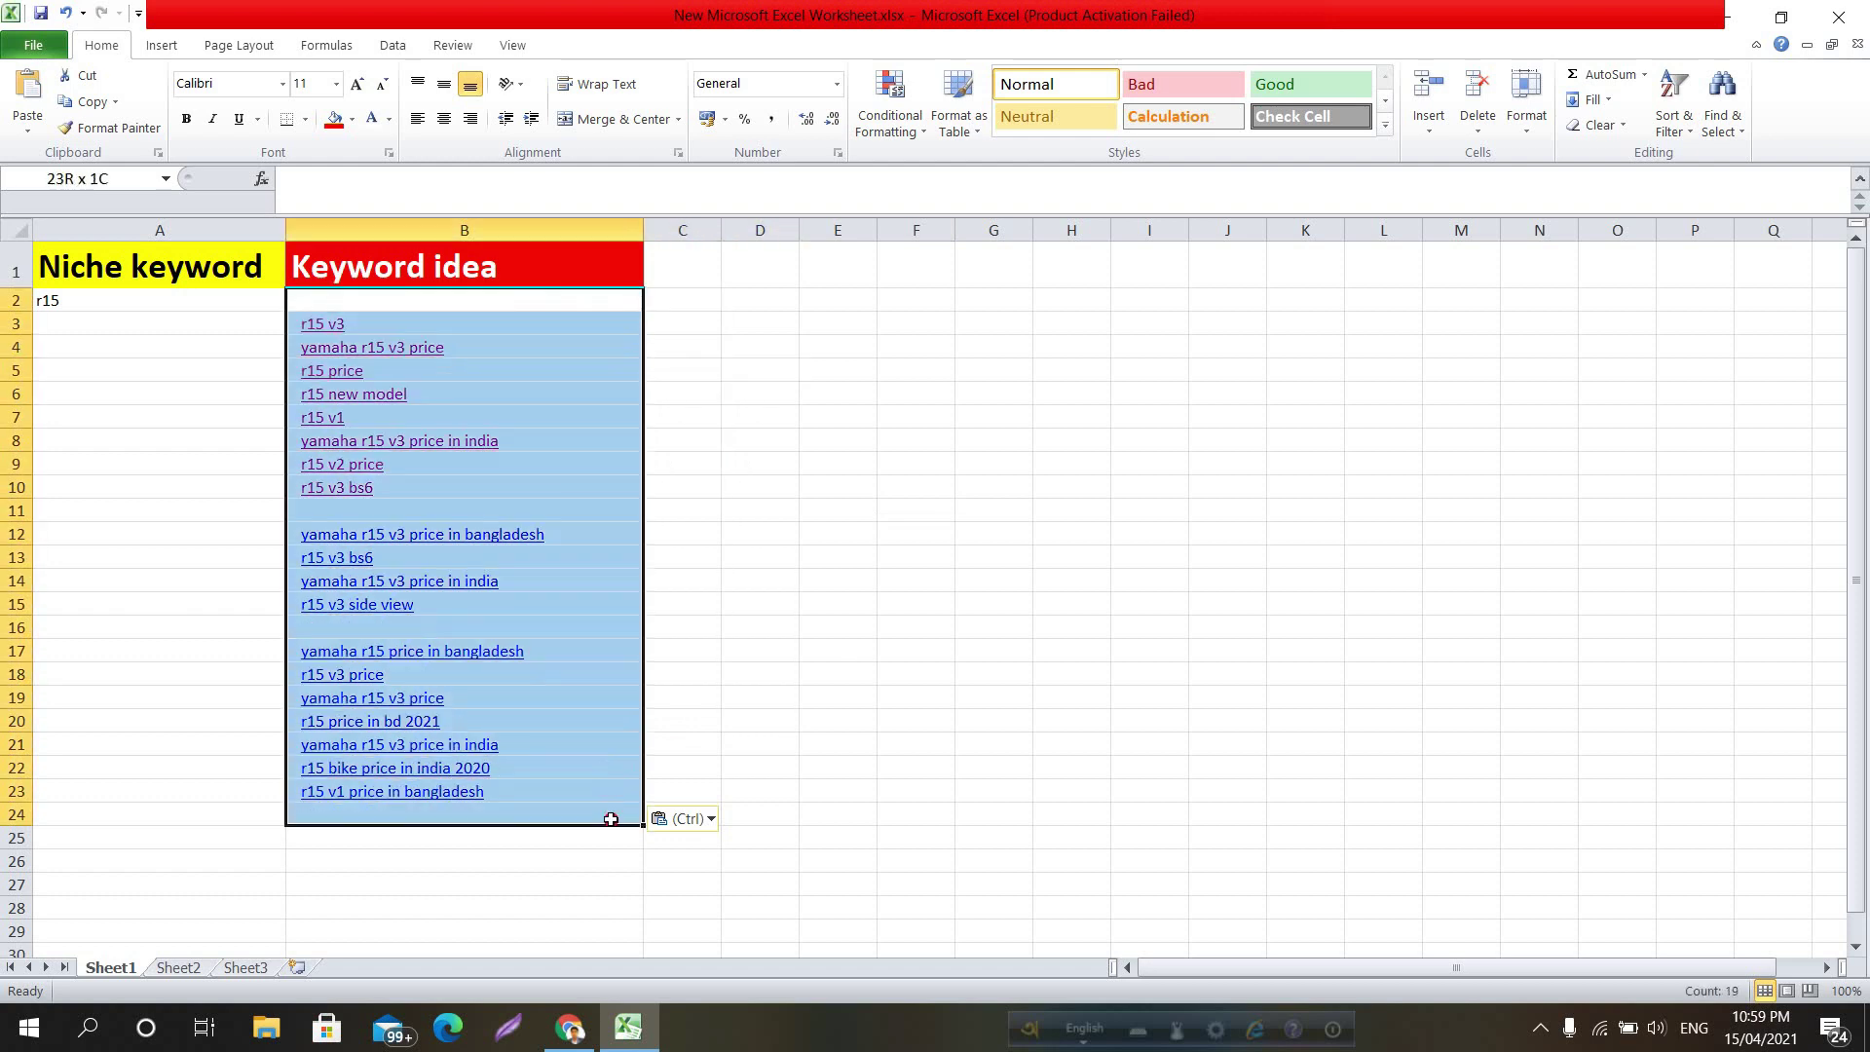
left_click(745, 648)
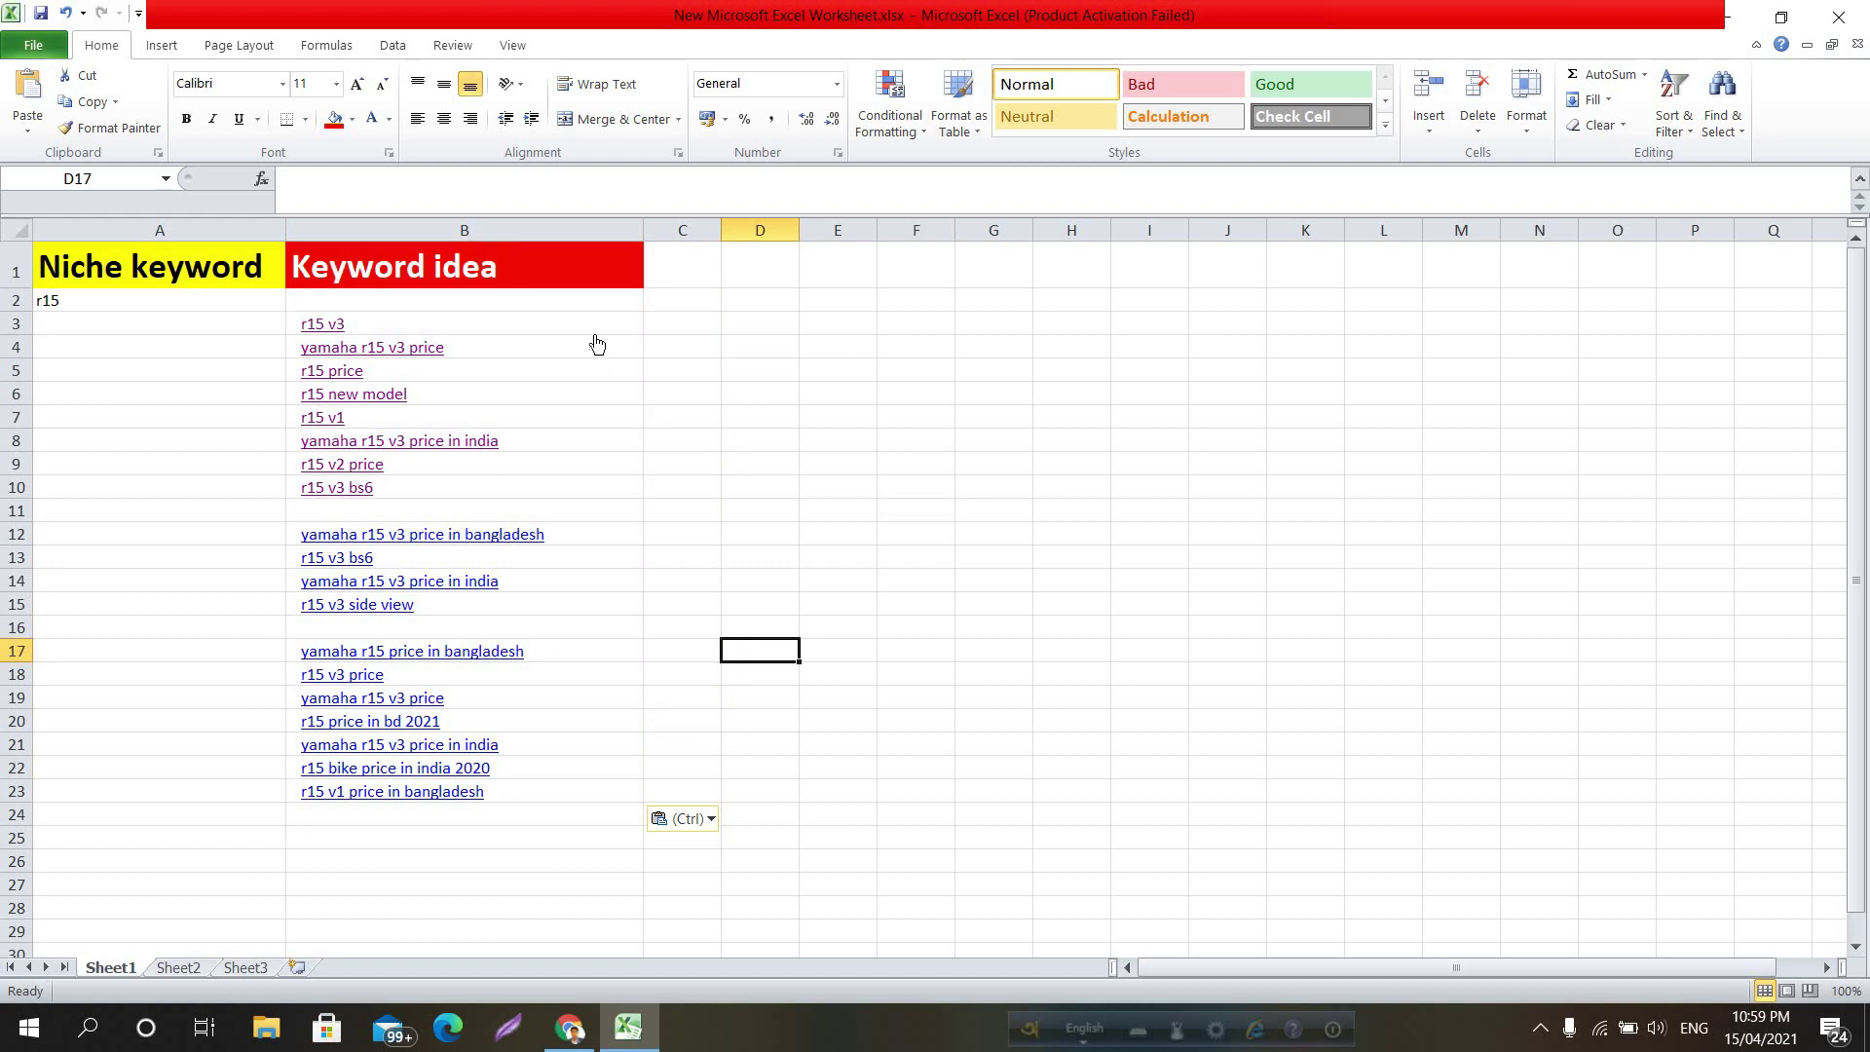
left_click_drag(593, 298, 584, 790)
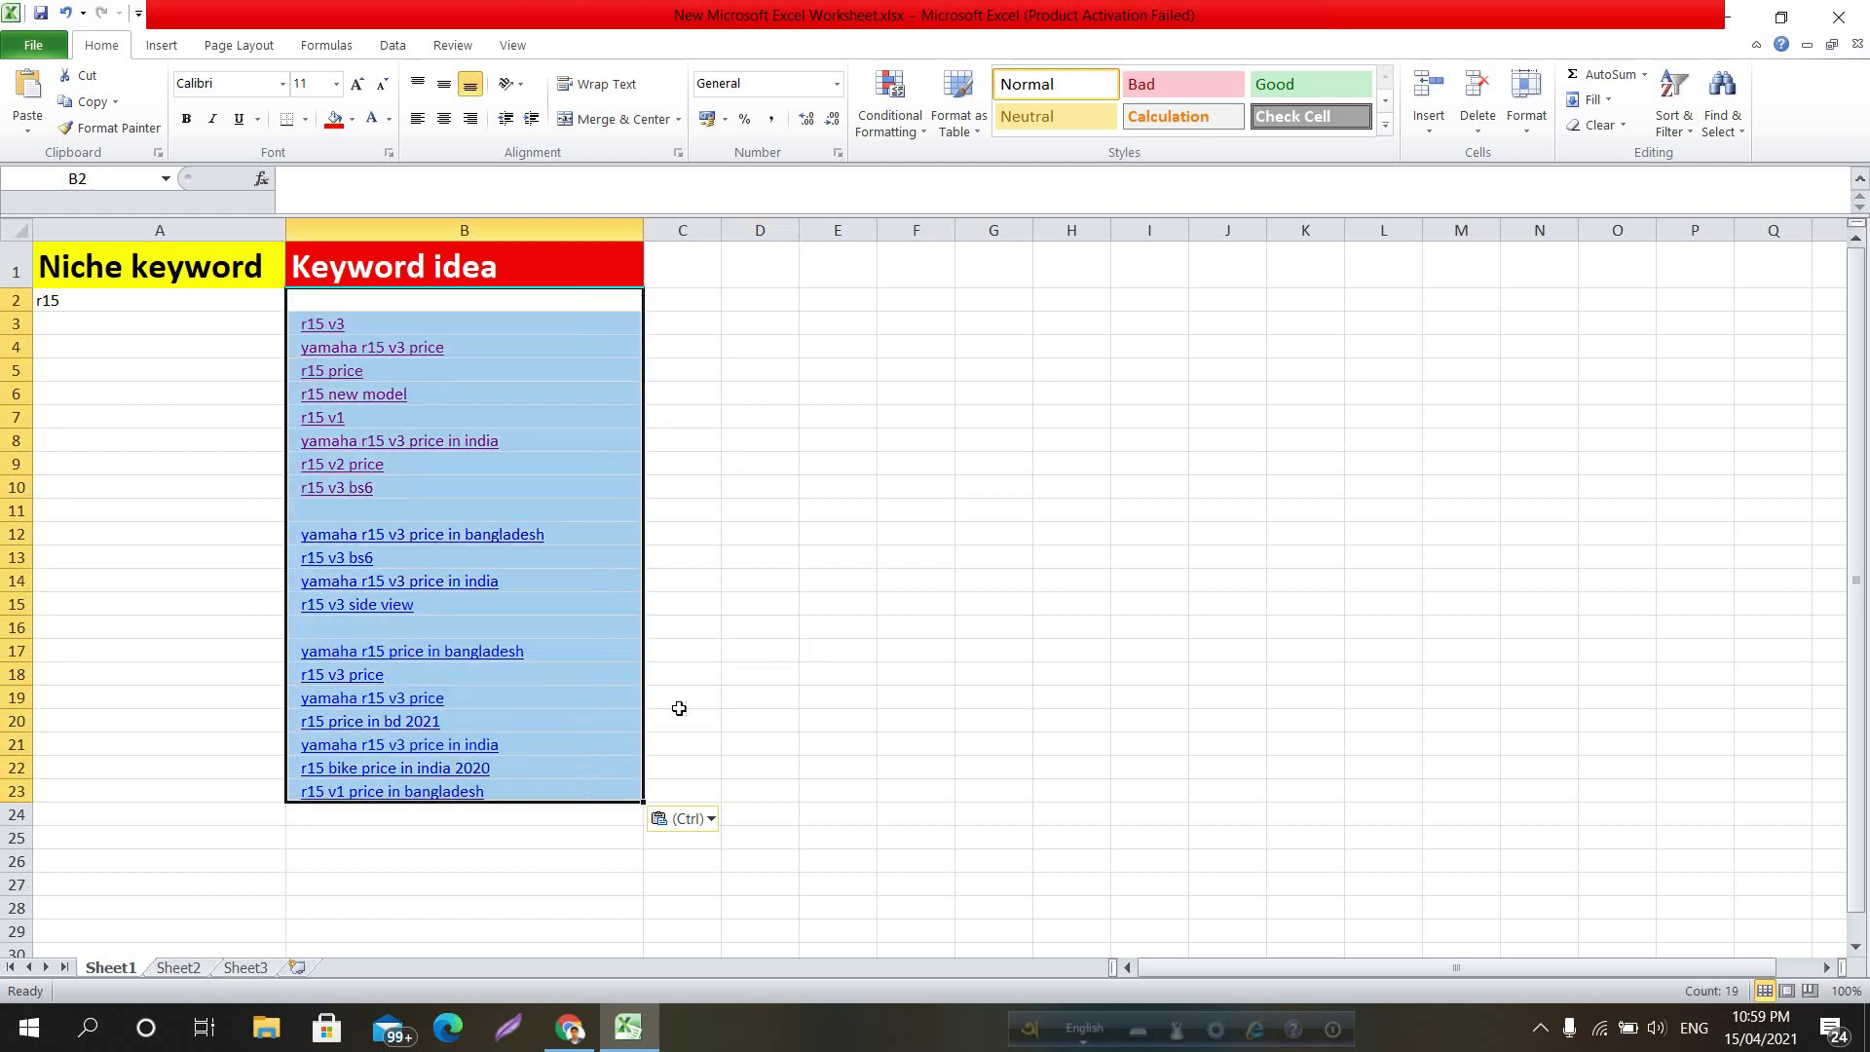
left_click(759, 628)
left_click_drag(607, 292, 555, 802)
left_click(865, 596)
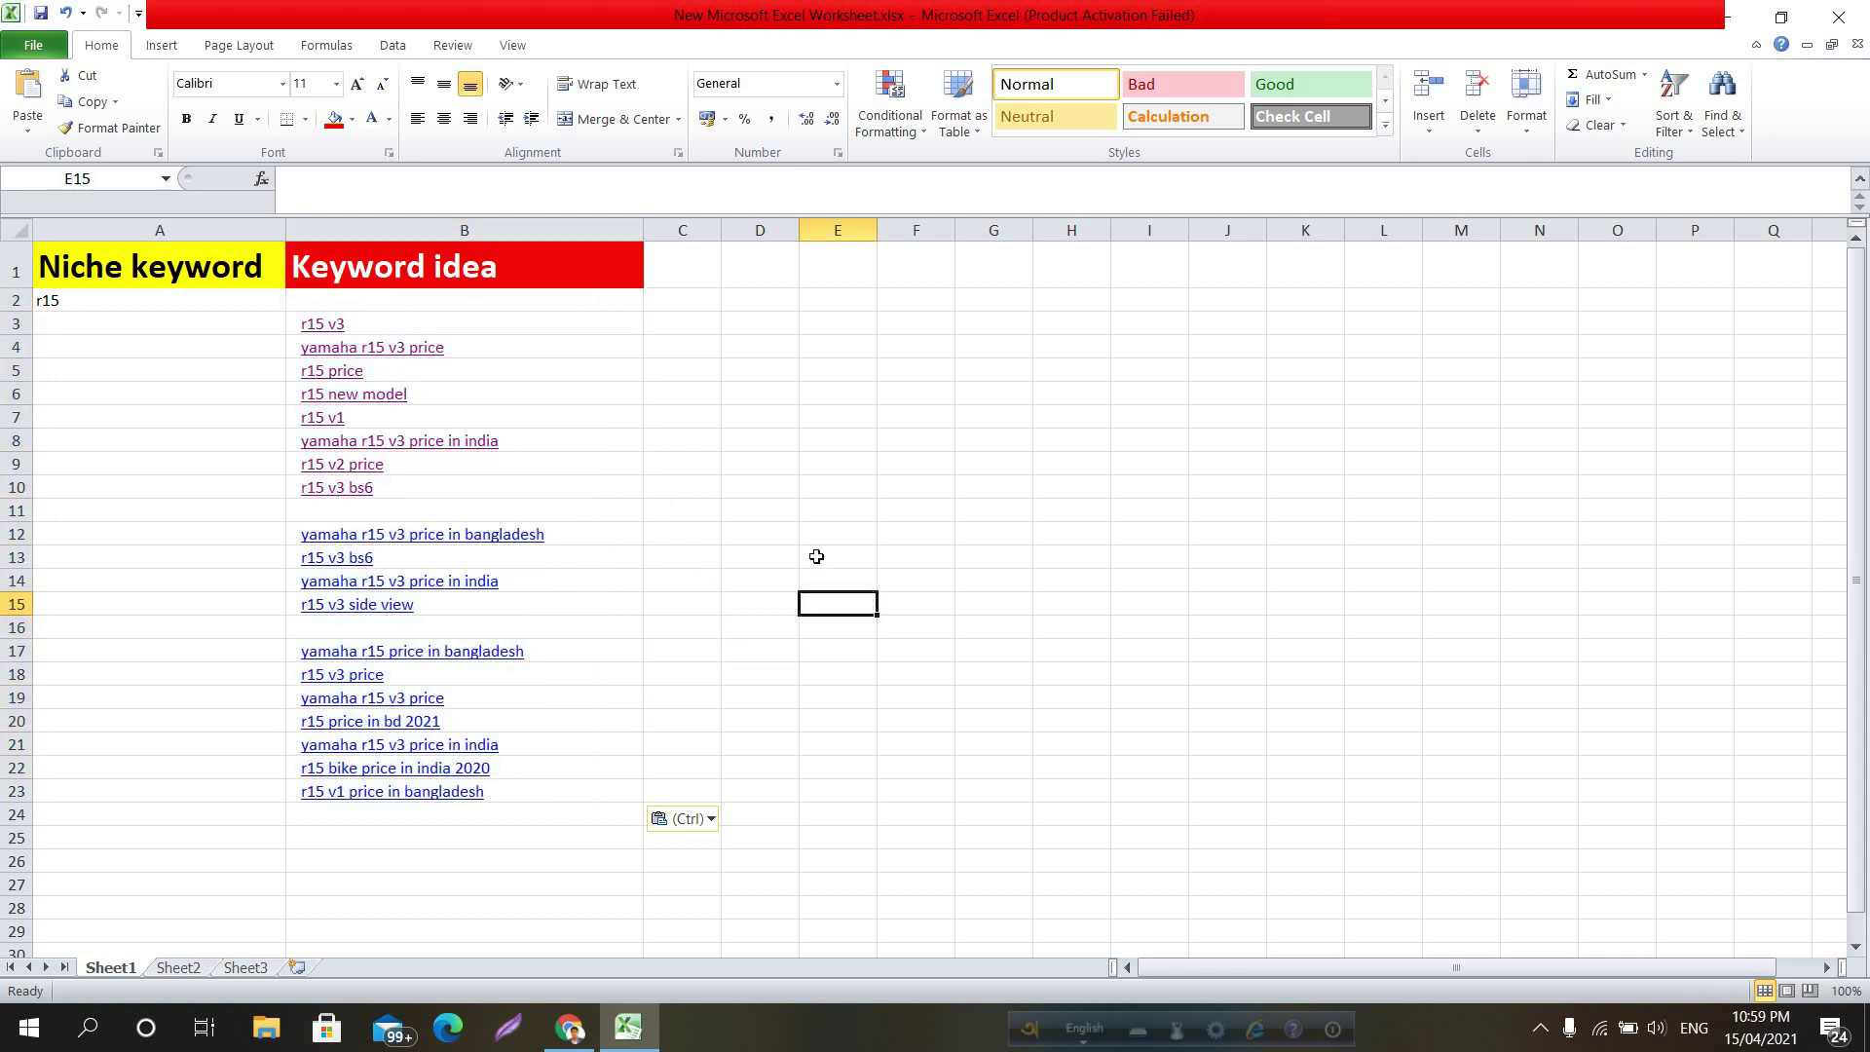
Switch to Chrome and bring up the Twinword Ideas keyword tool page at twinword.com/ideas
left_click(570, 1027)
left_click(1274, 245)
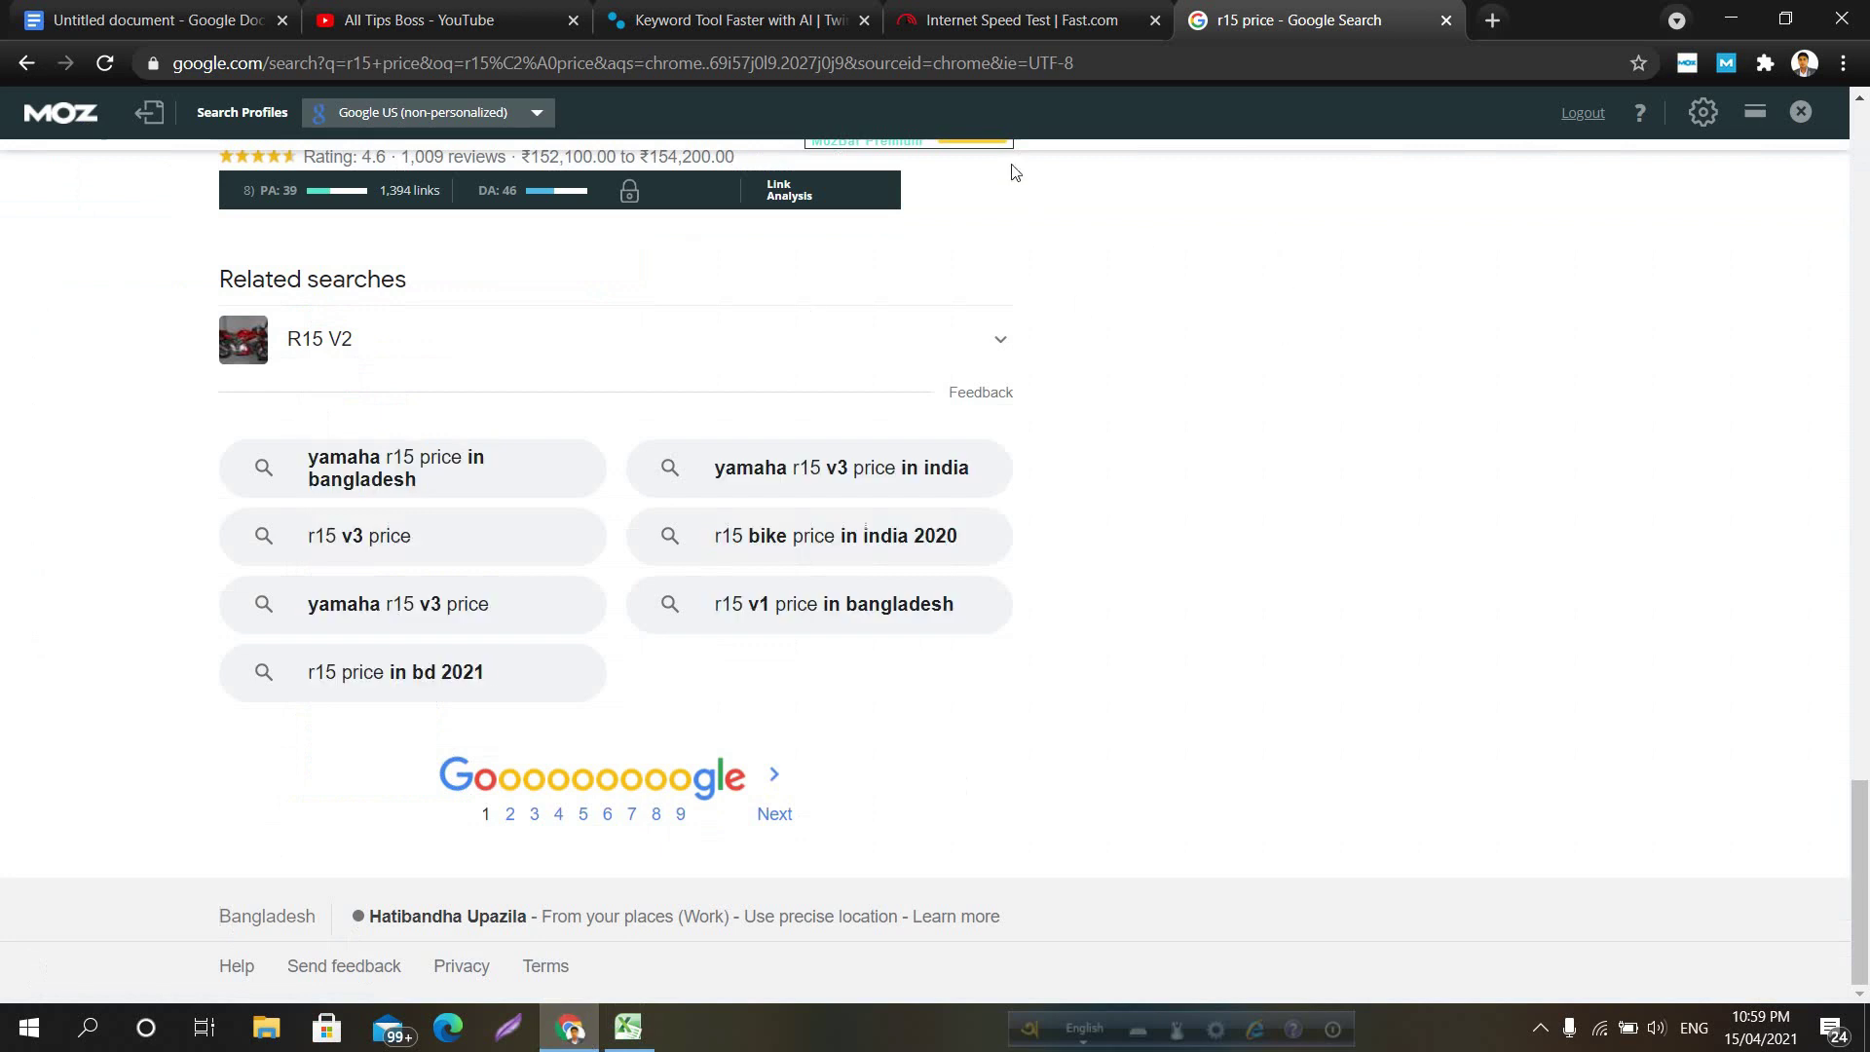
left_click(770, 8)
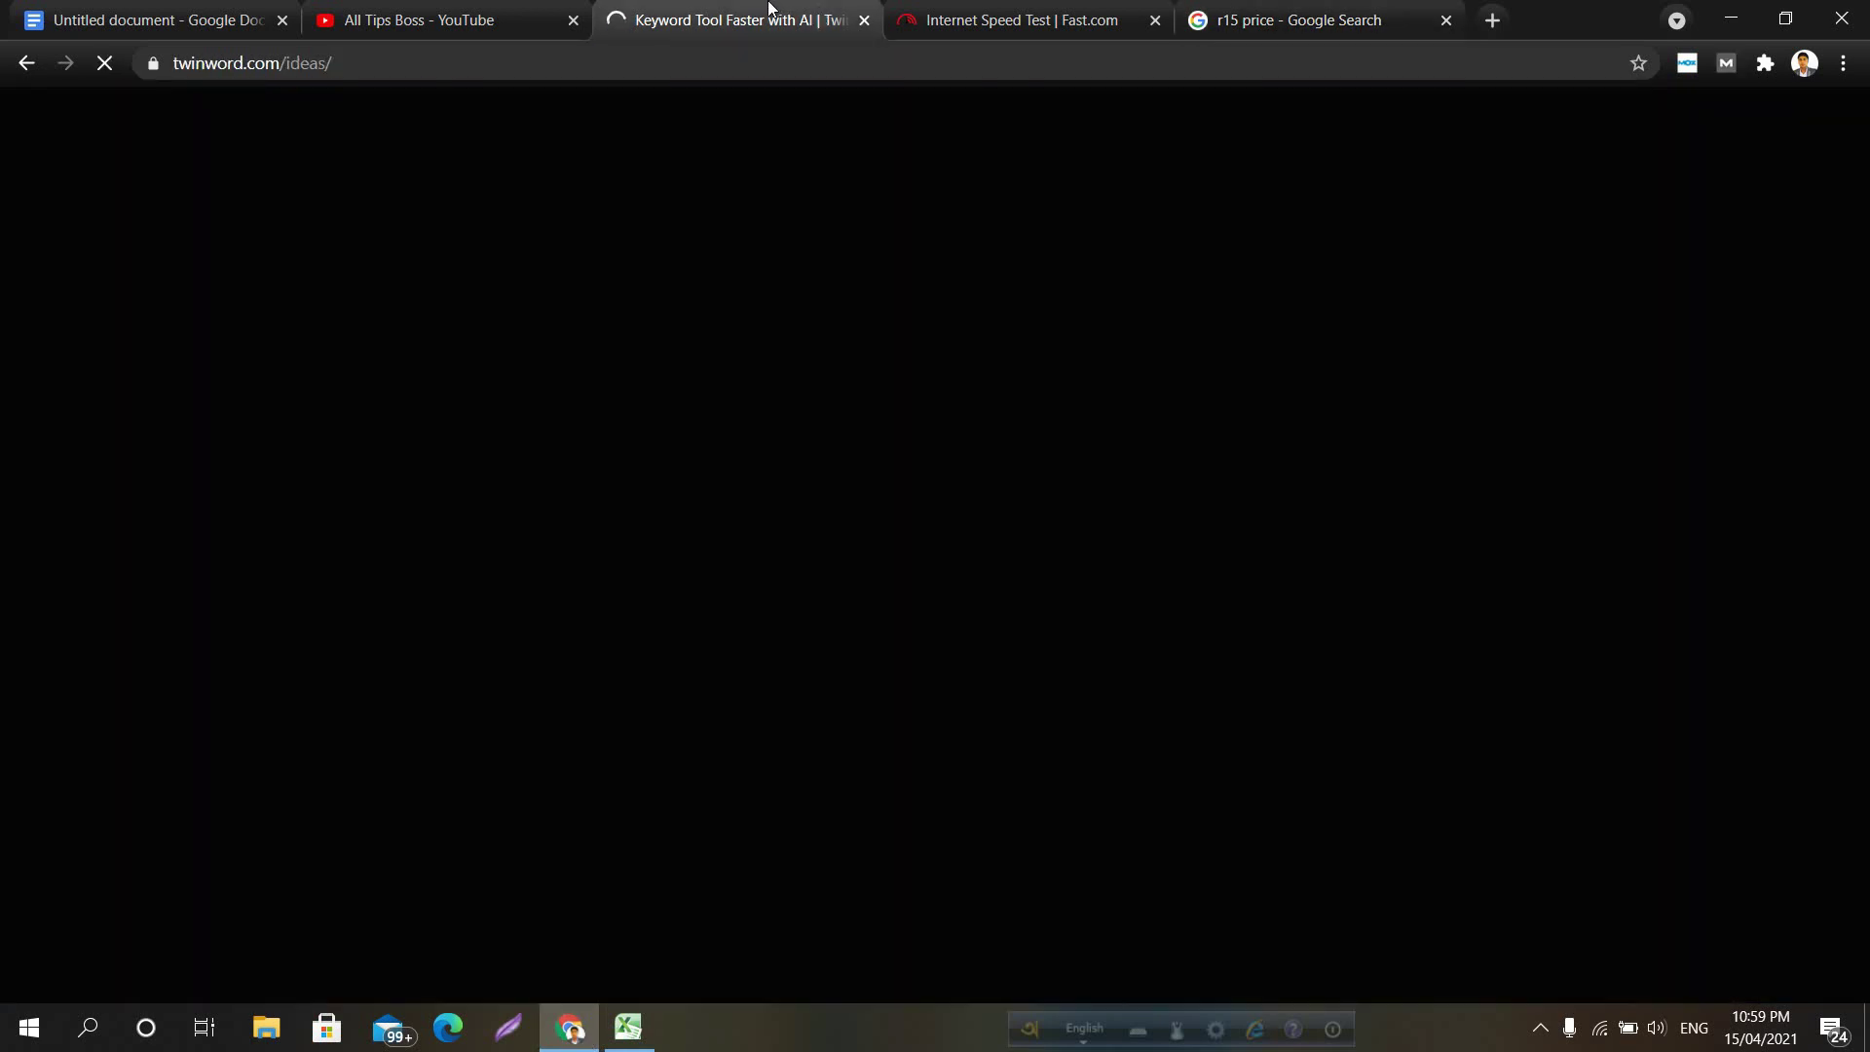
left_click(483, 64)
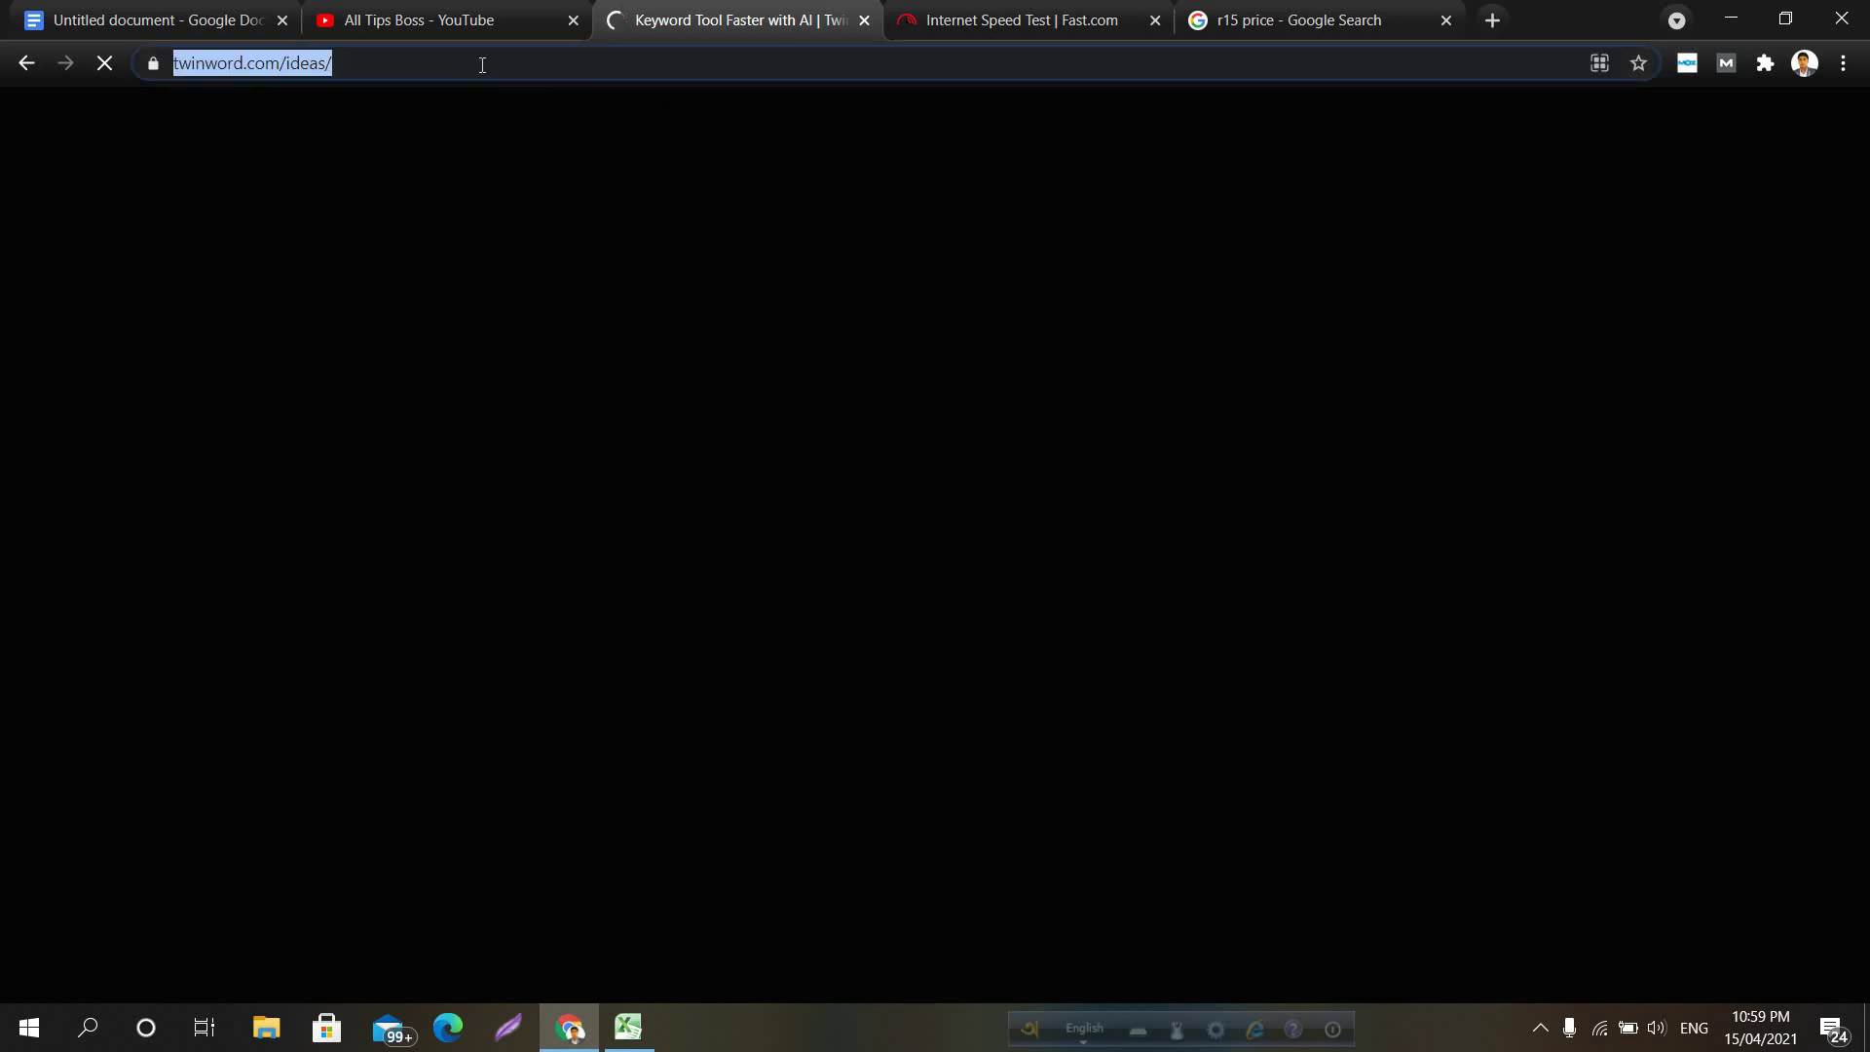
left_click(407, 61)
left_click_drag(465, 53, 171, 112)
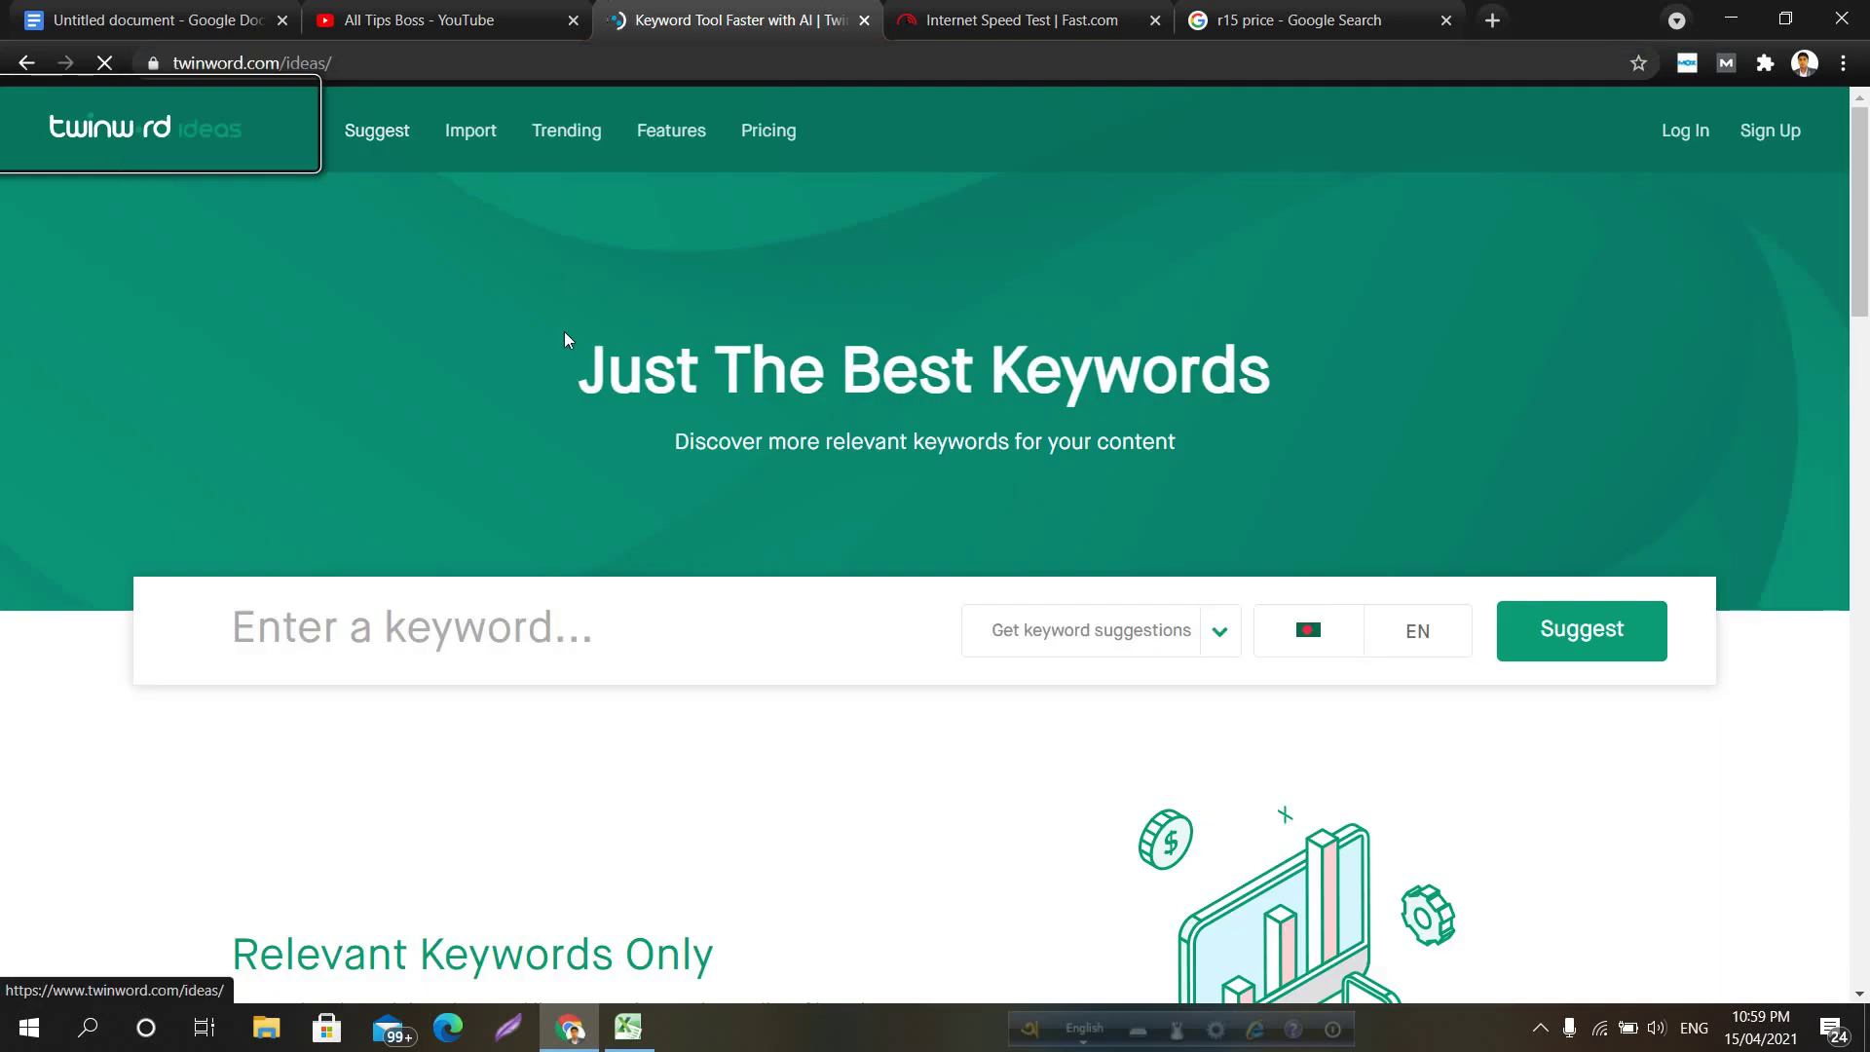
scroll(484, 388, "down", 4)
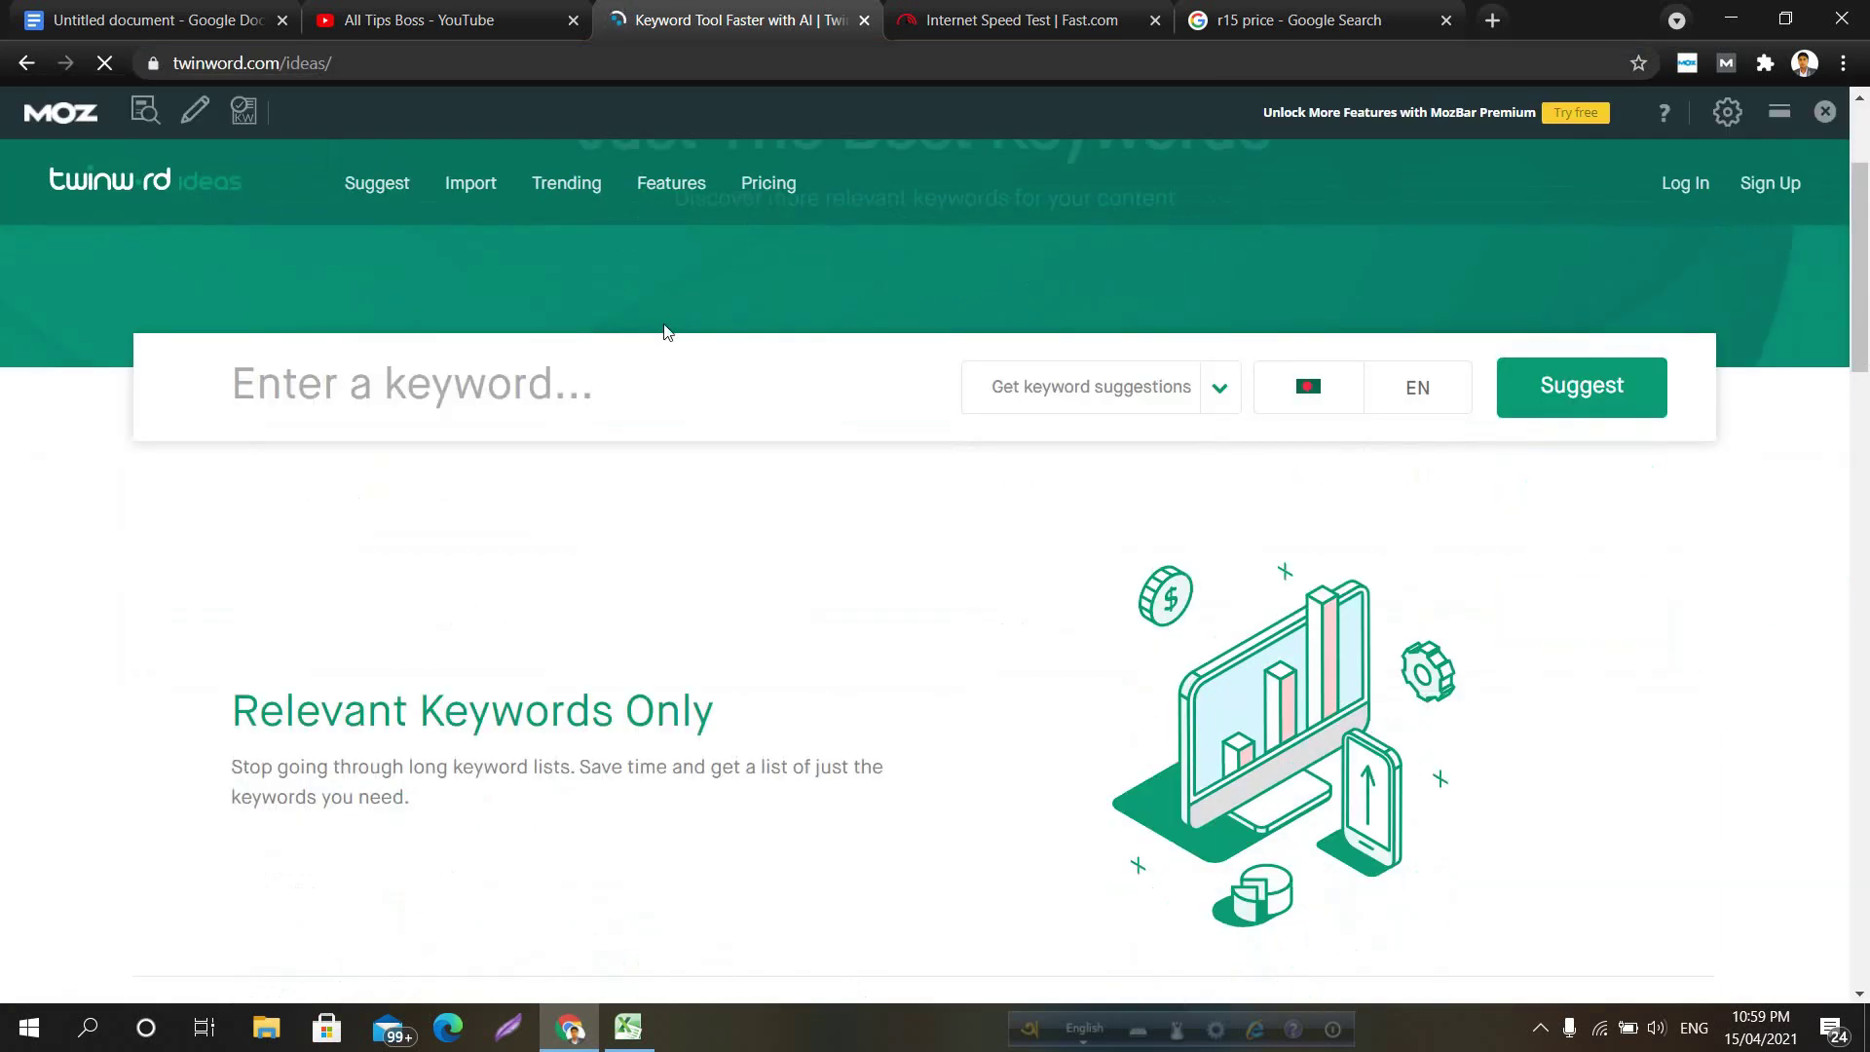
left_click_drag(588, 371, 1283, 399)
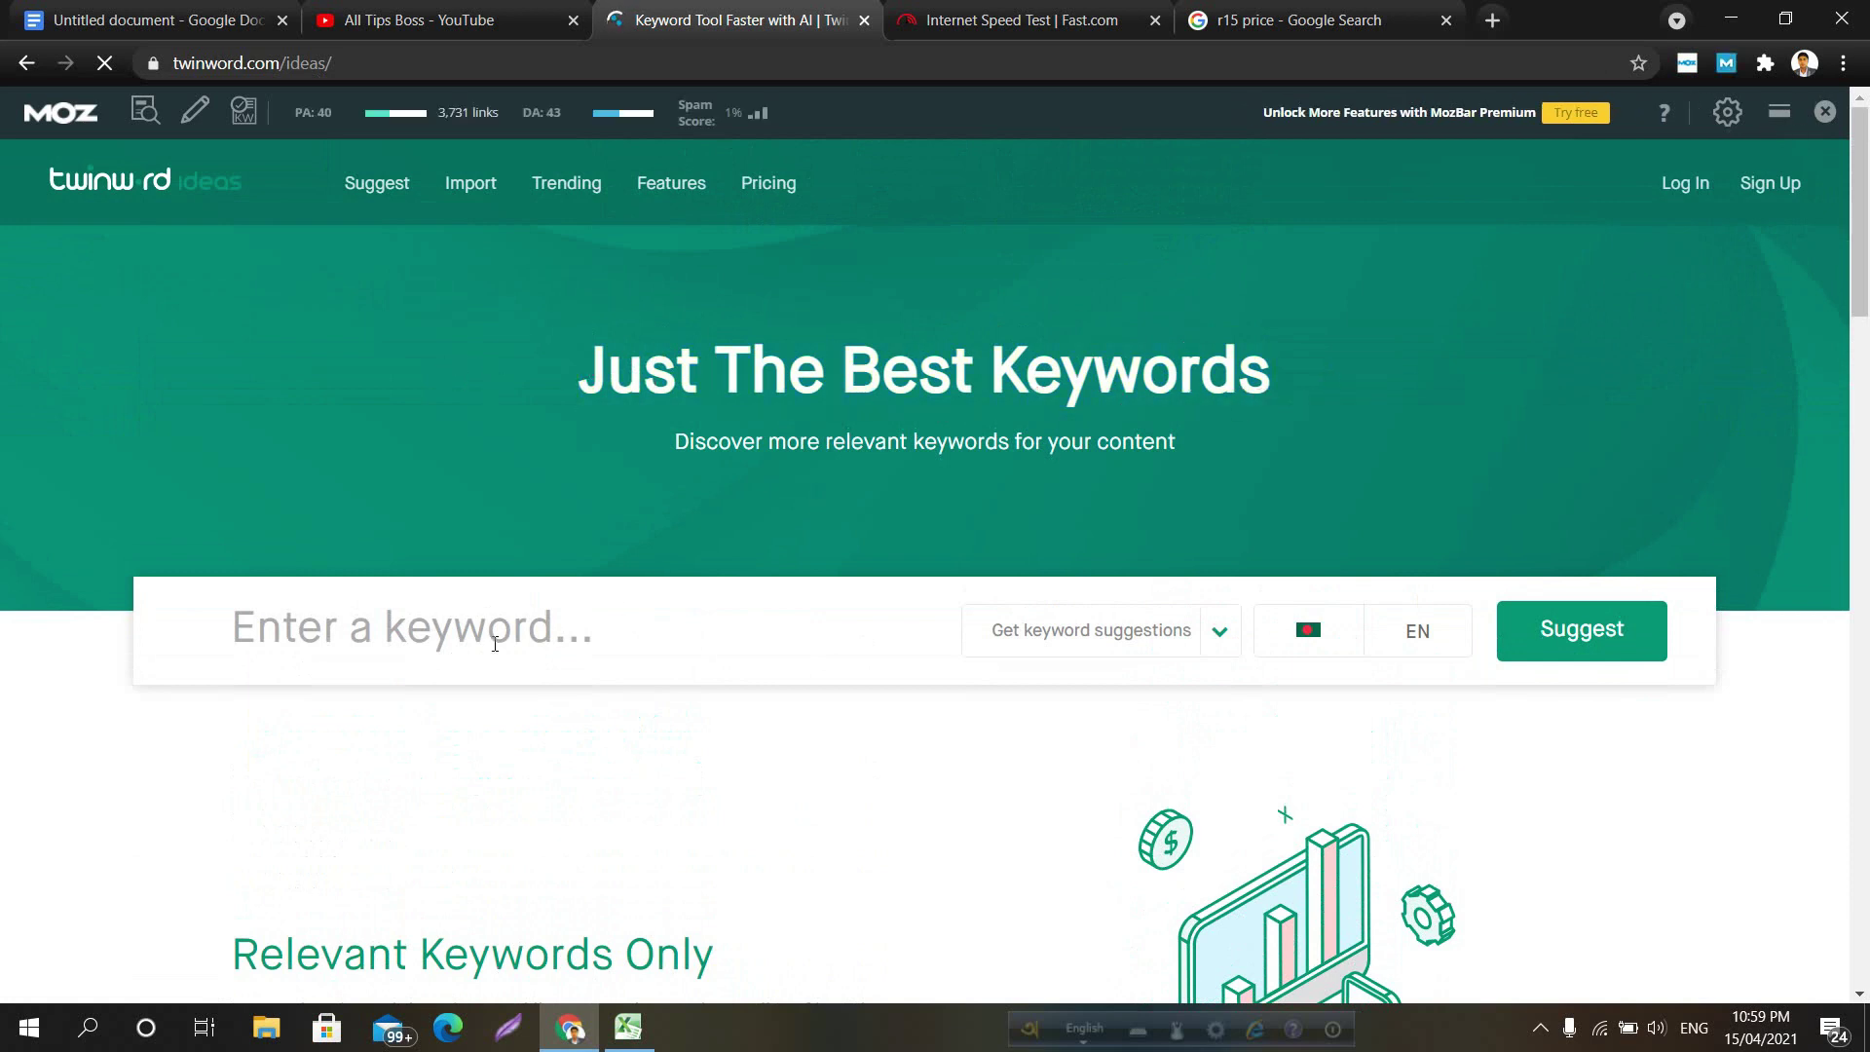
Enter r15 as the keyword in Twinword Ideas and choose Get keyword suggestions as the search type
left_click(390, 626)
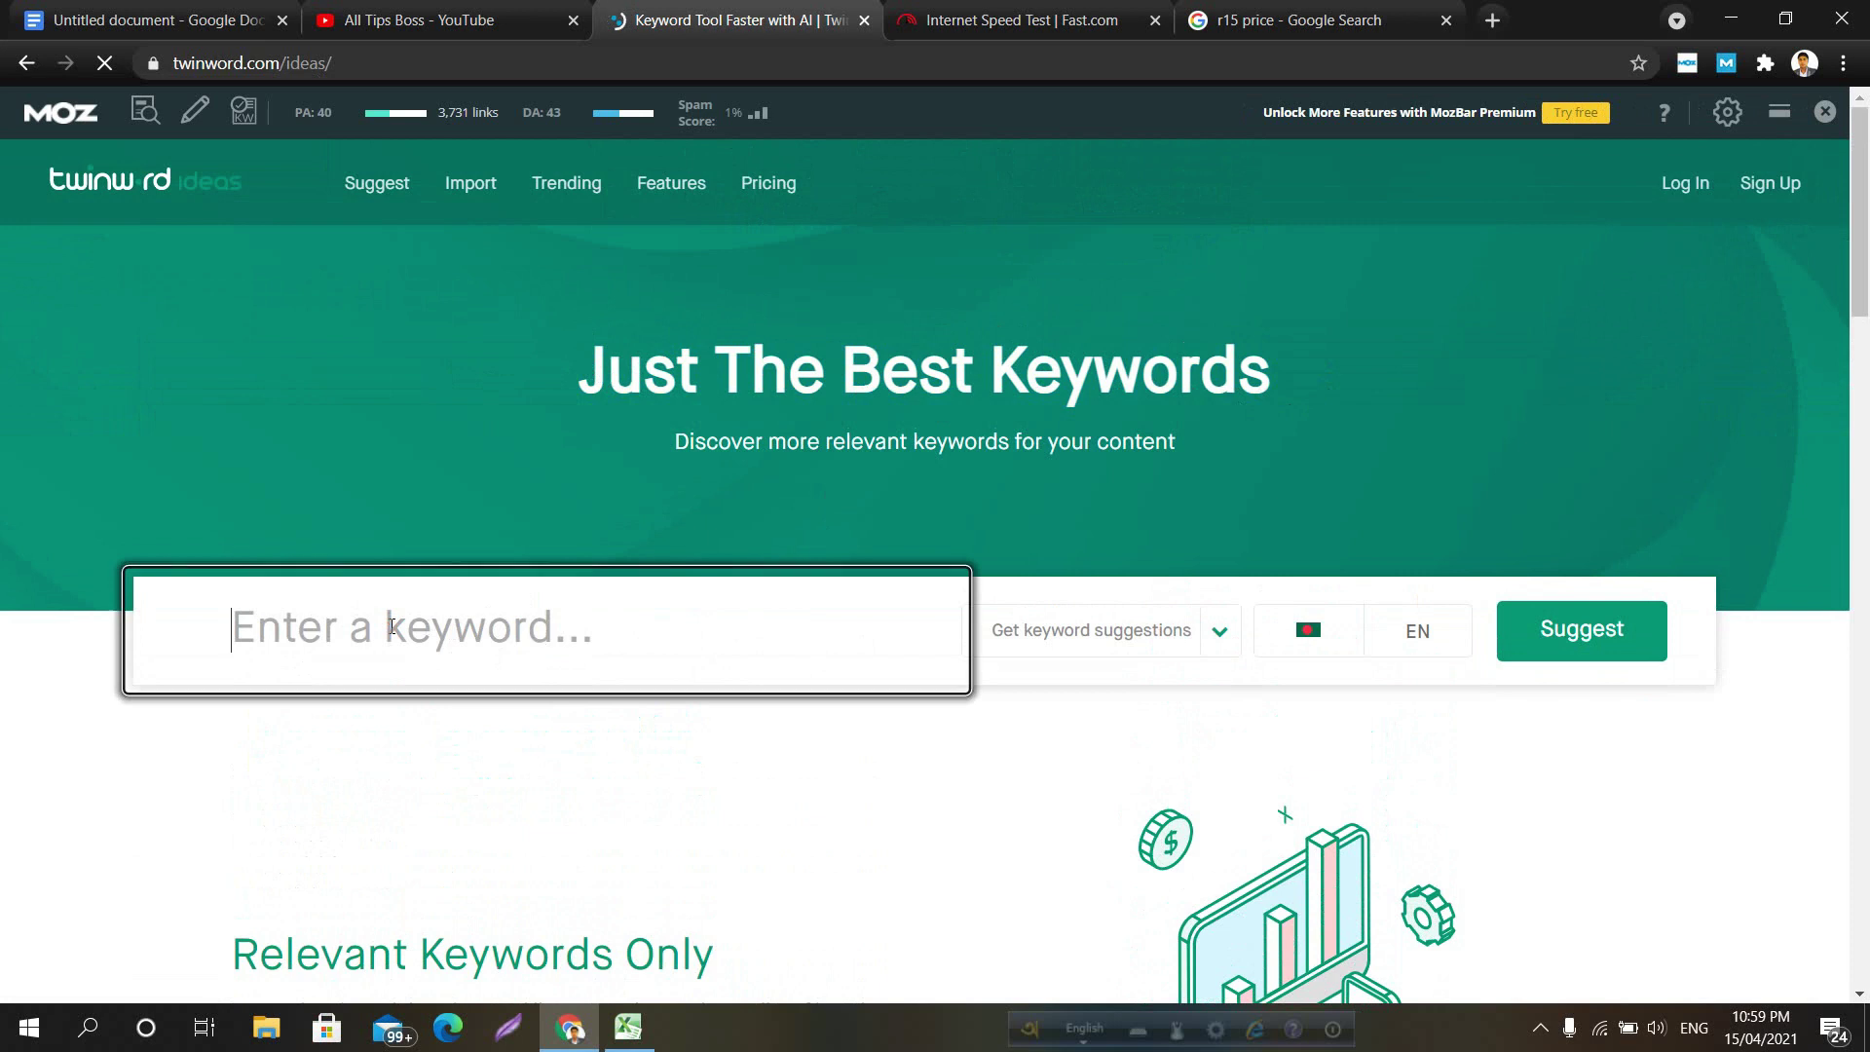
type("r15")
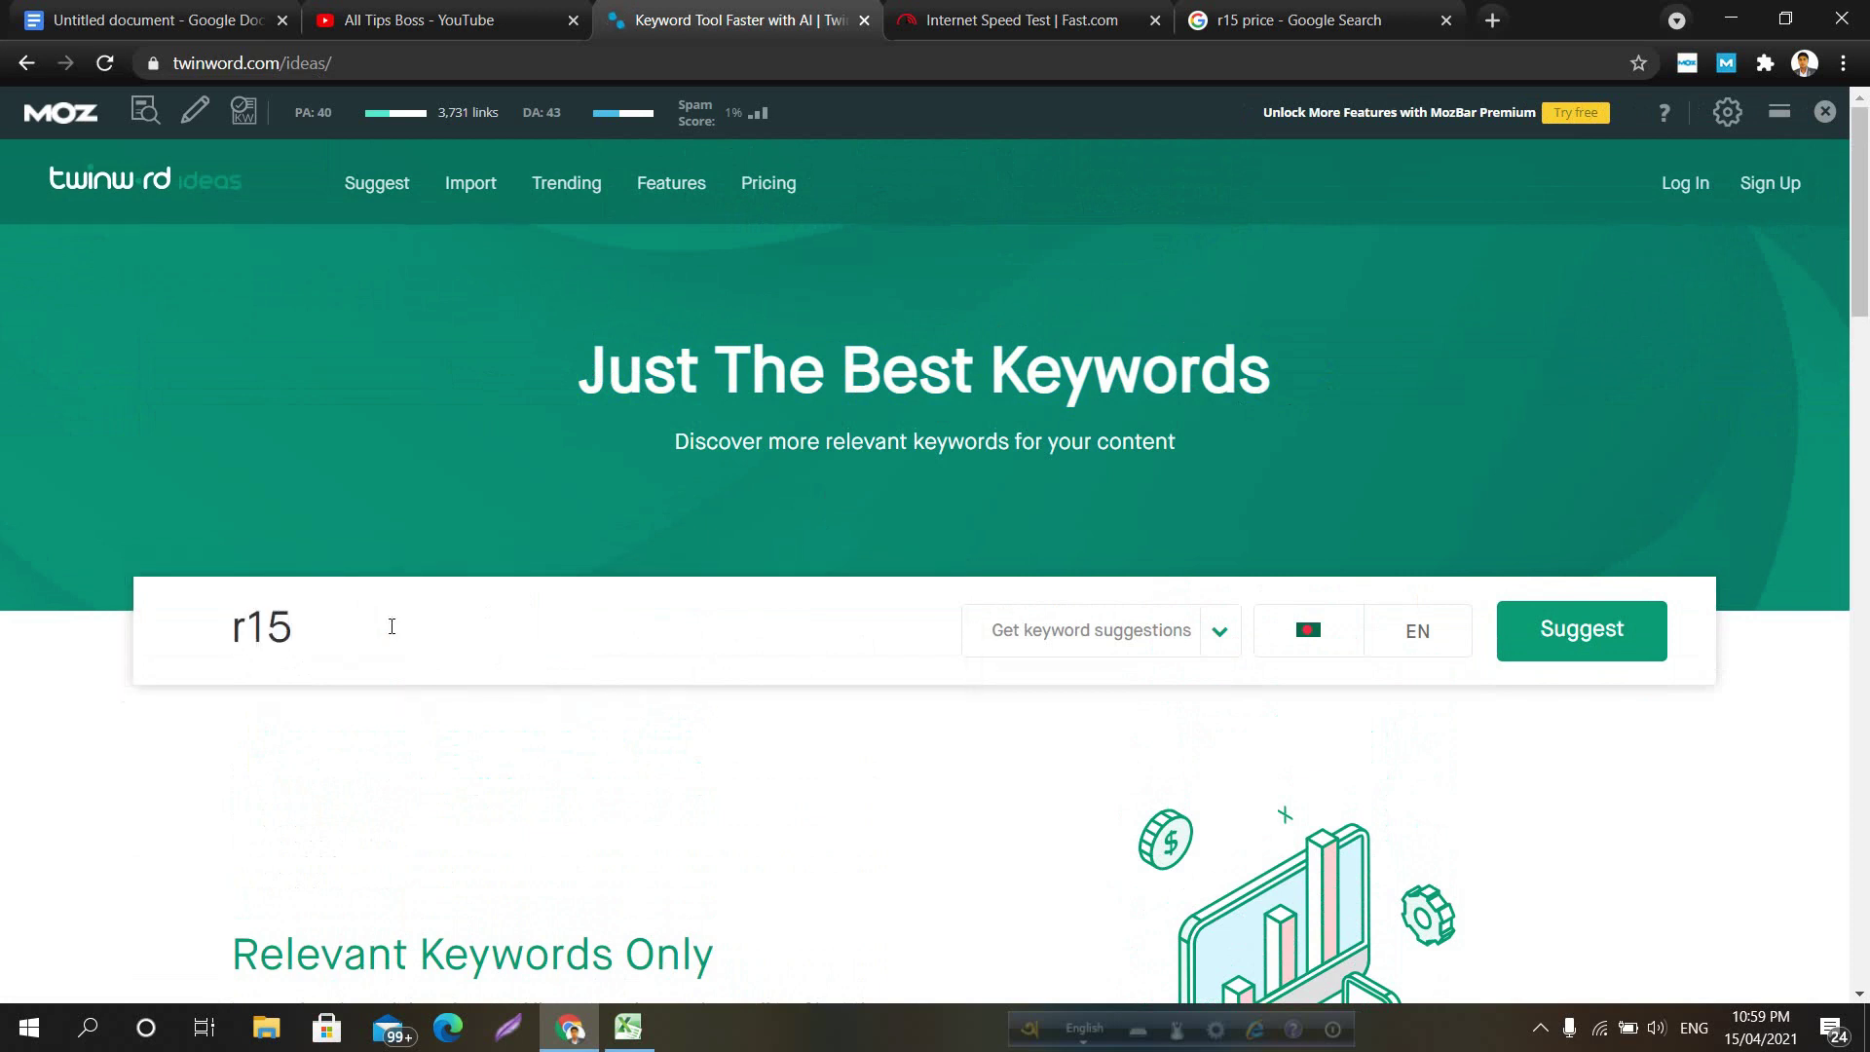
left_click(1113, 631)
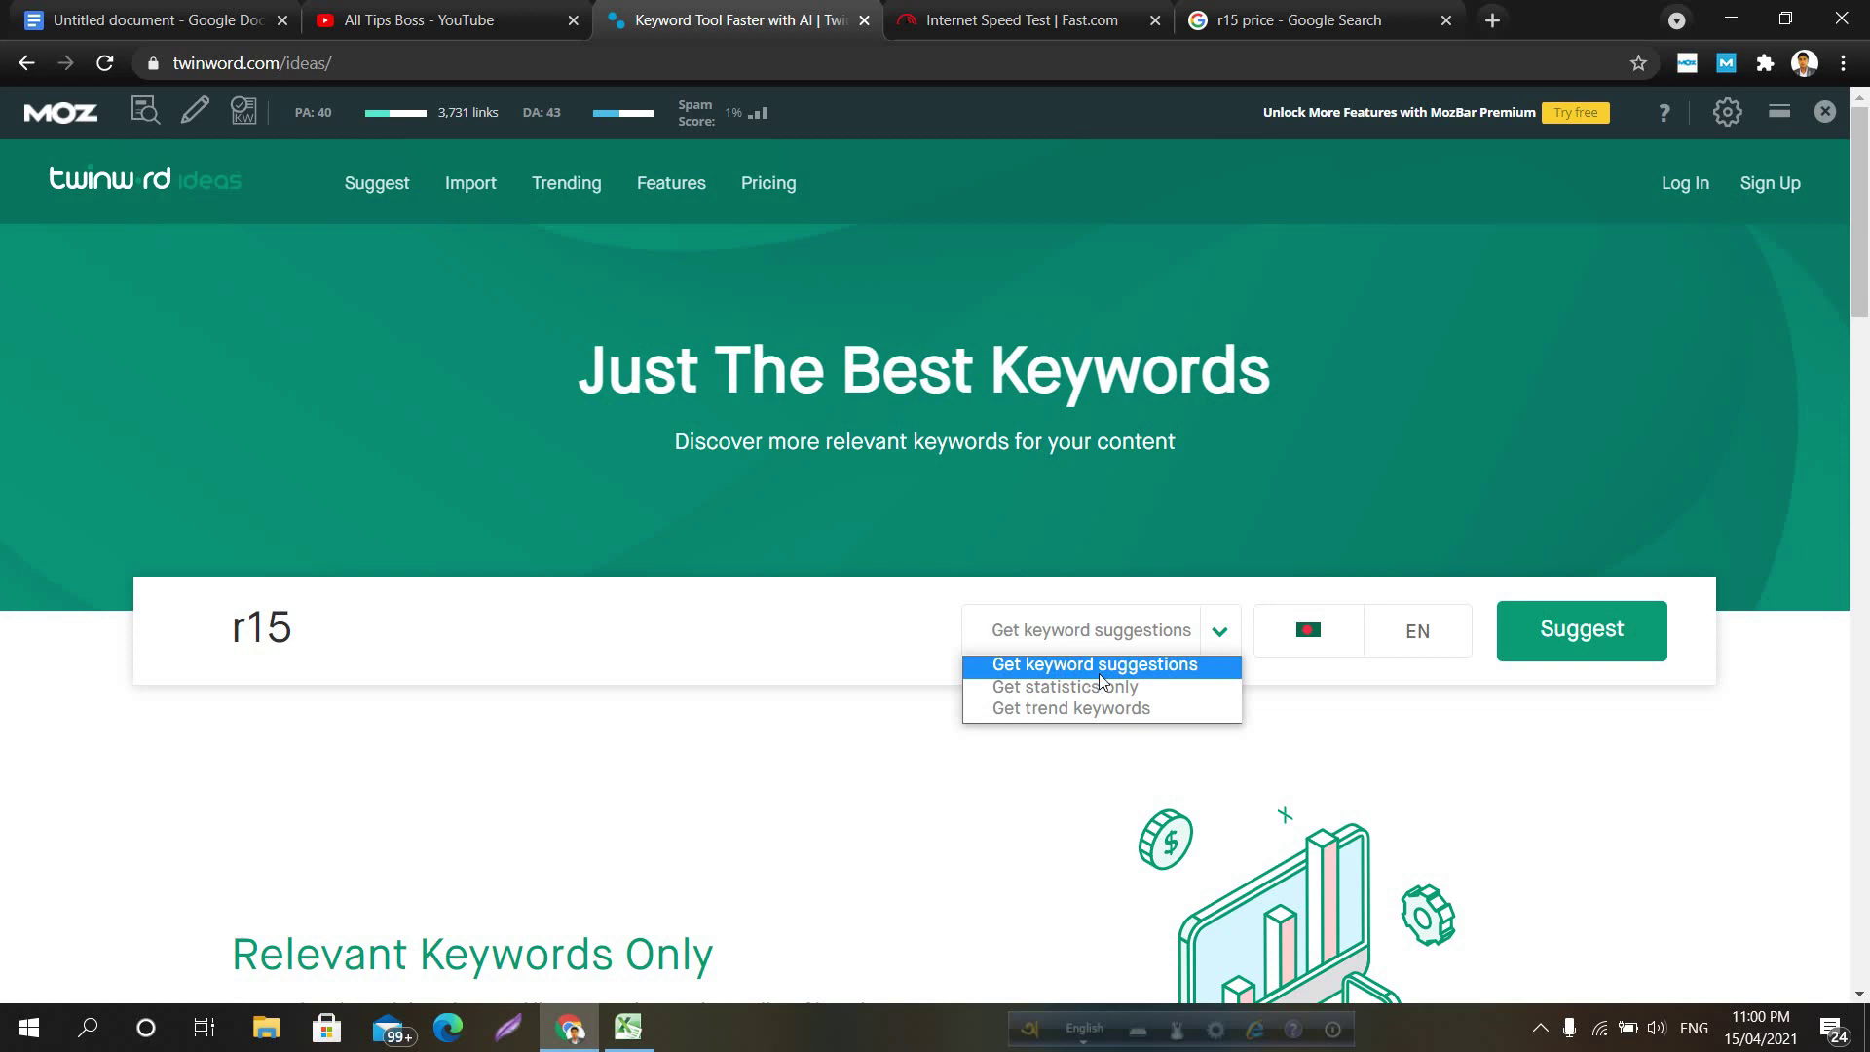
left_click(1100, 675)
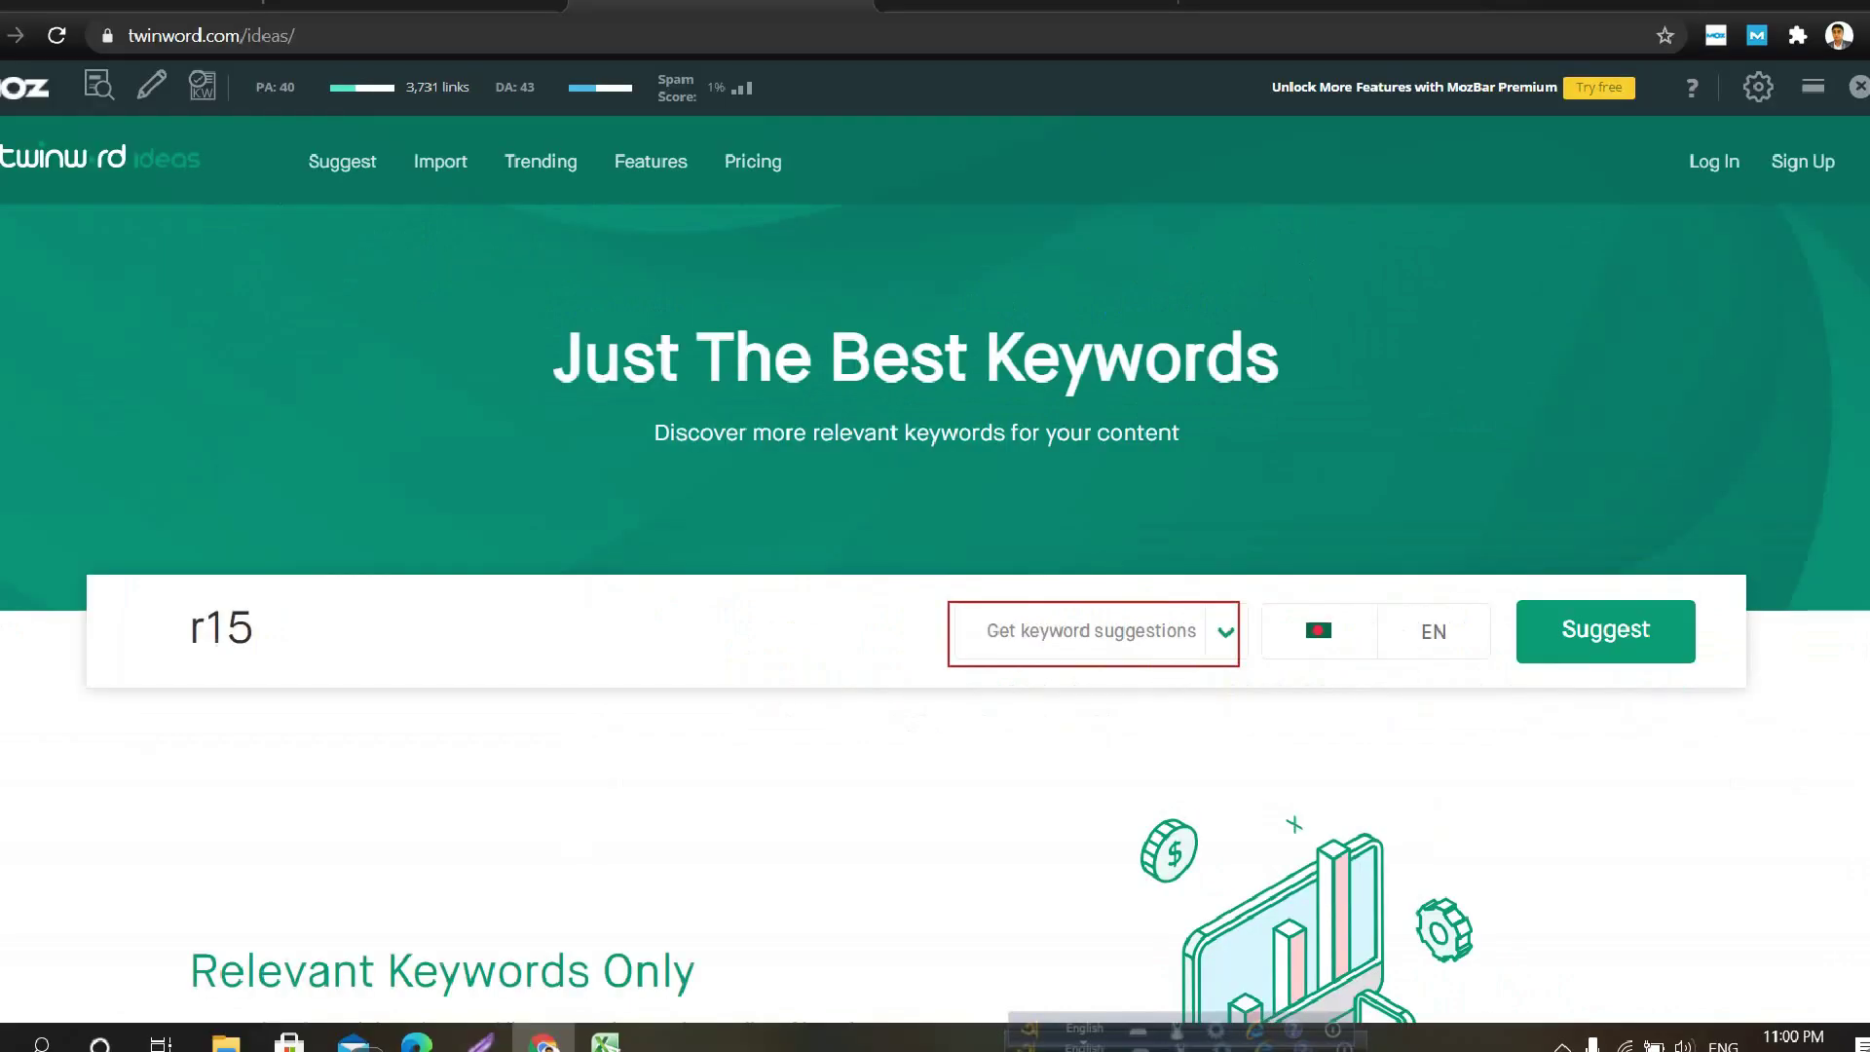
Inspect the country choices for location-based statistics and the language choices for suggestions without changing Bangladesh and EN
left_click(1395, 648)
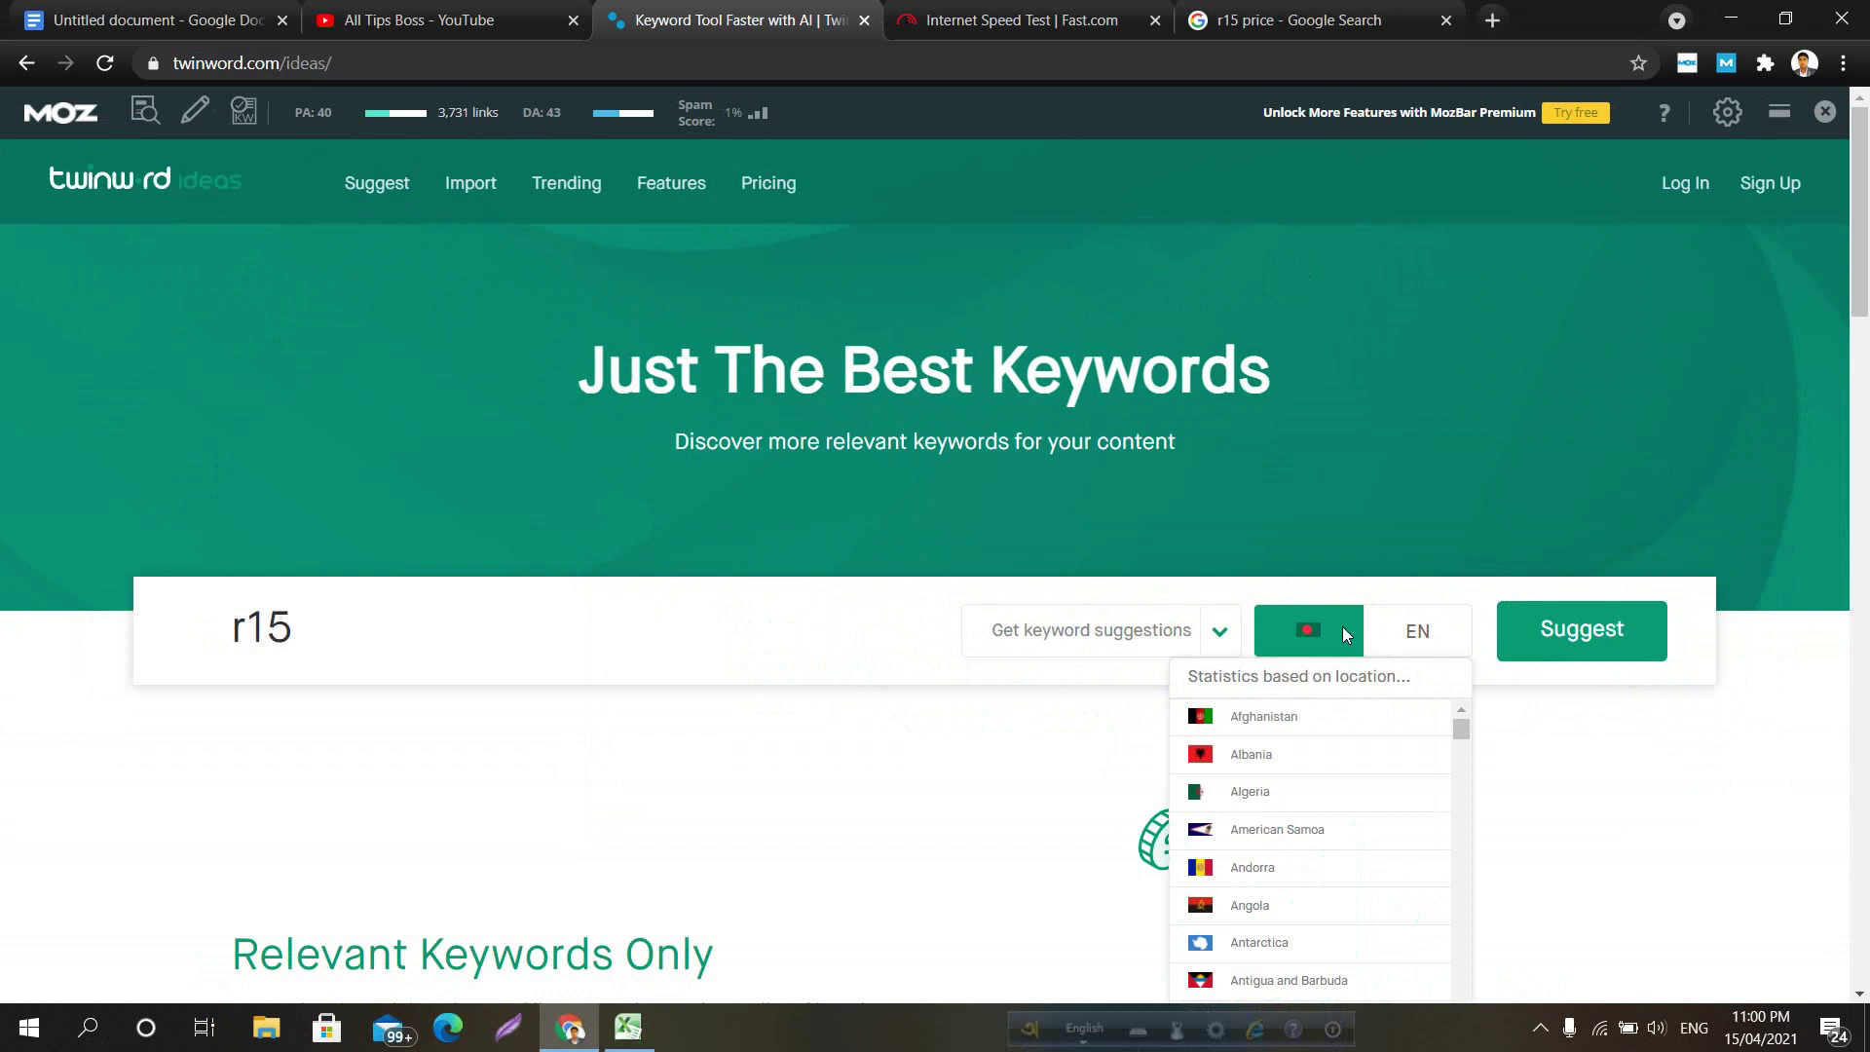
scroll(1336, 721, "down", 3)
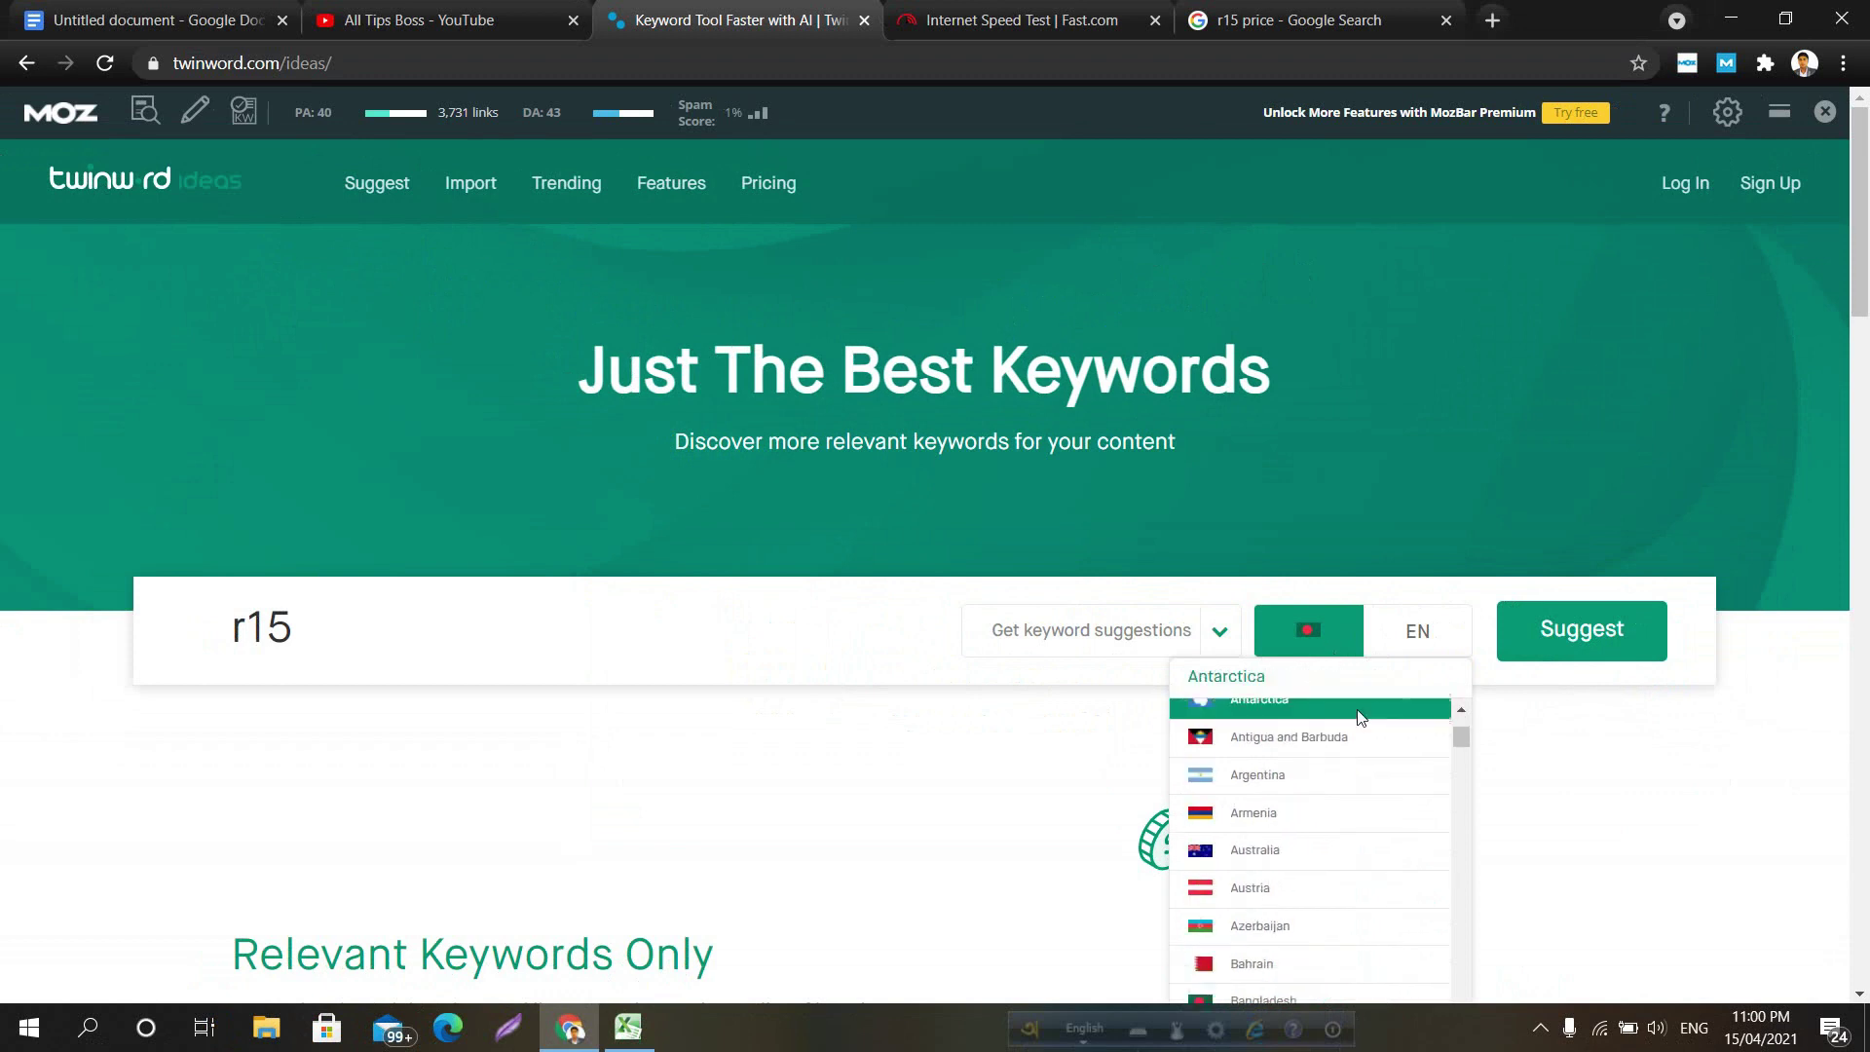
left_click(1320, 635)
double_click(1317, 629)
left_click(1328, 614)
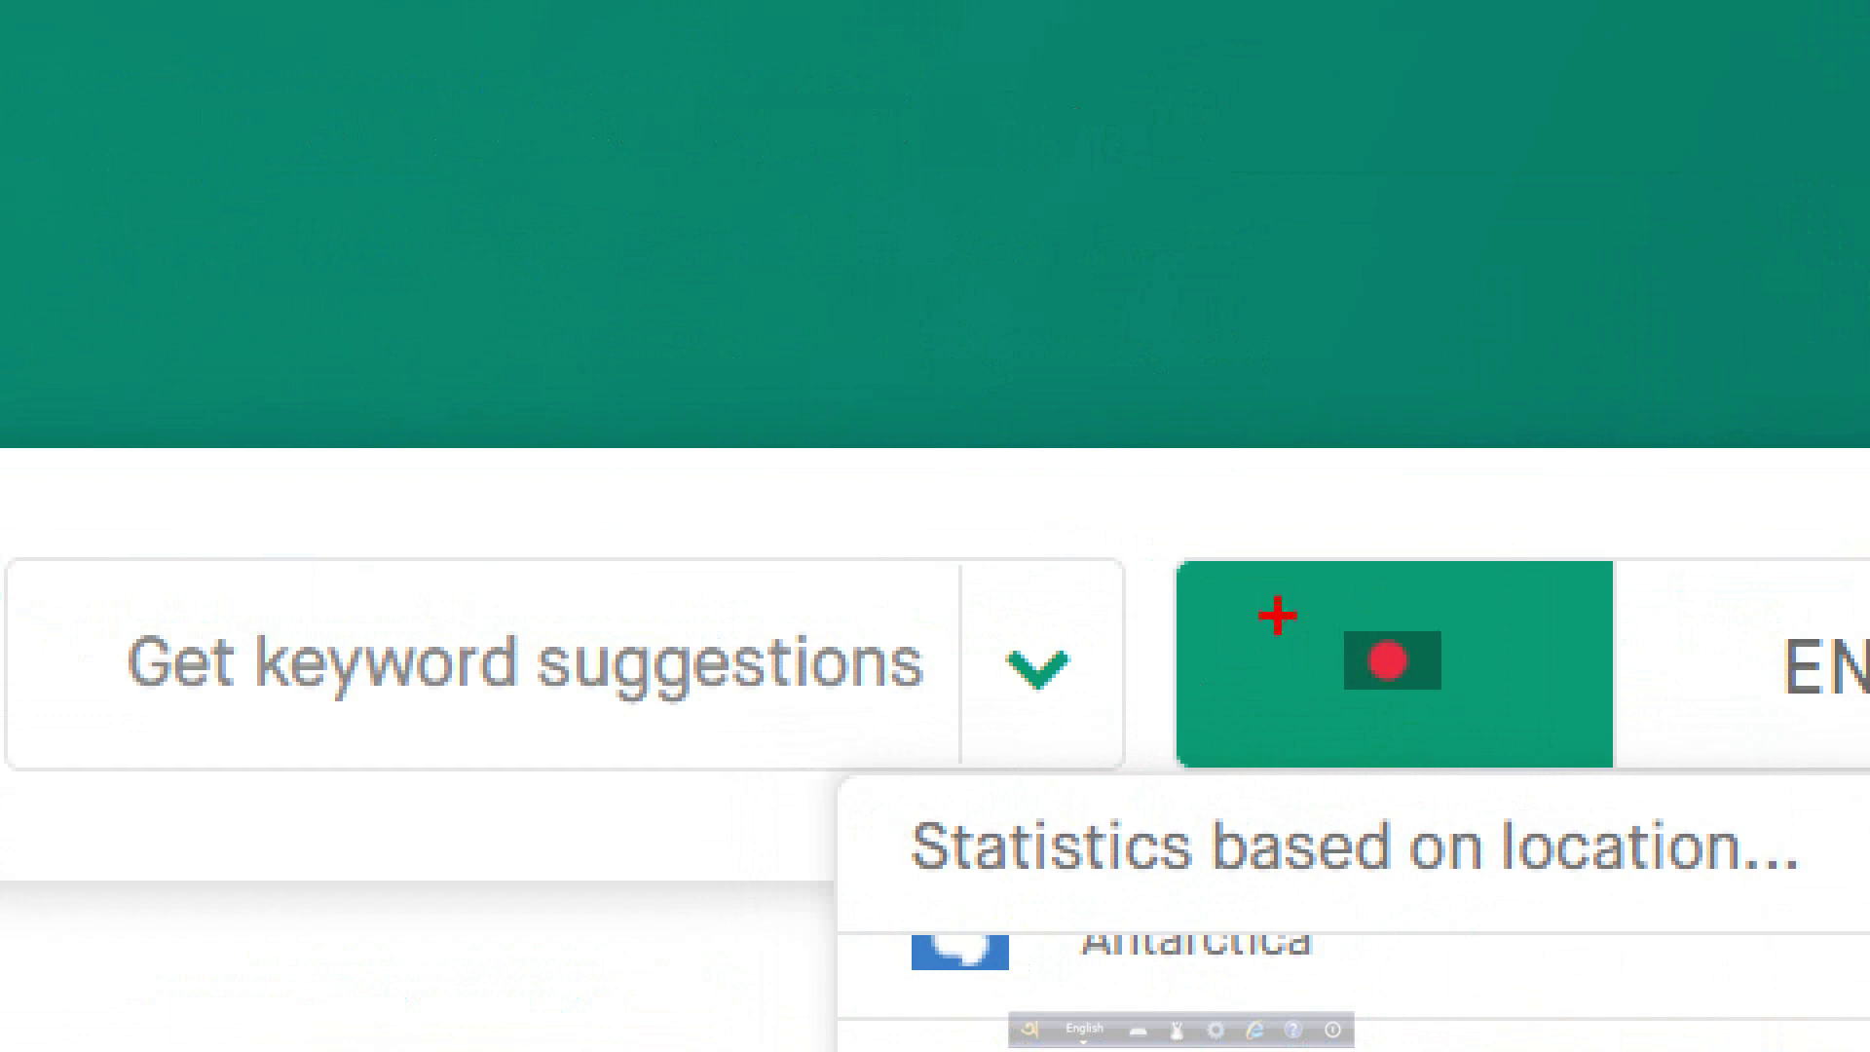
mouse_move(1201, 542)
left_mouse_down()
mouse_move(1420, 760)
mouse_move(1652, 791)
left_mouse_up()
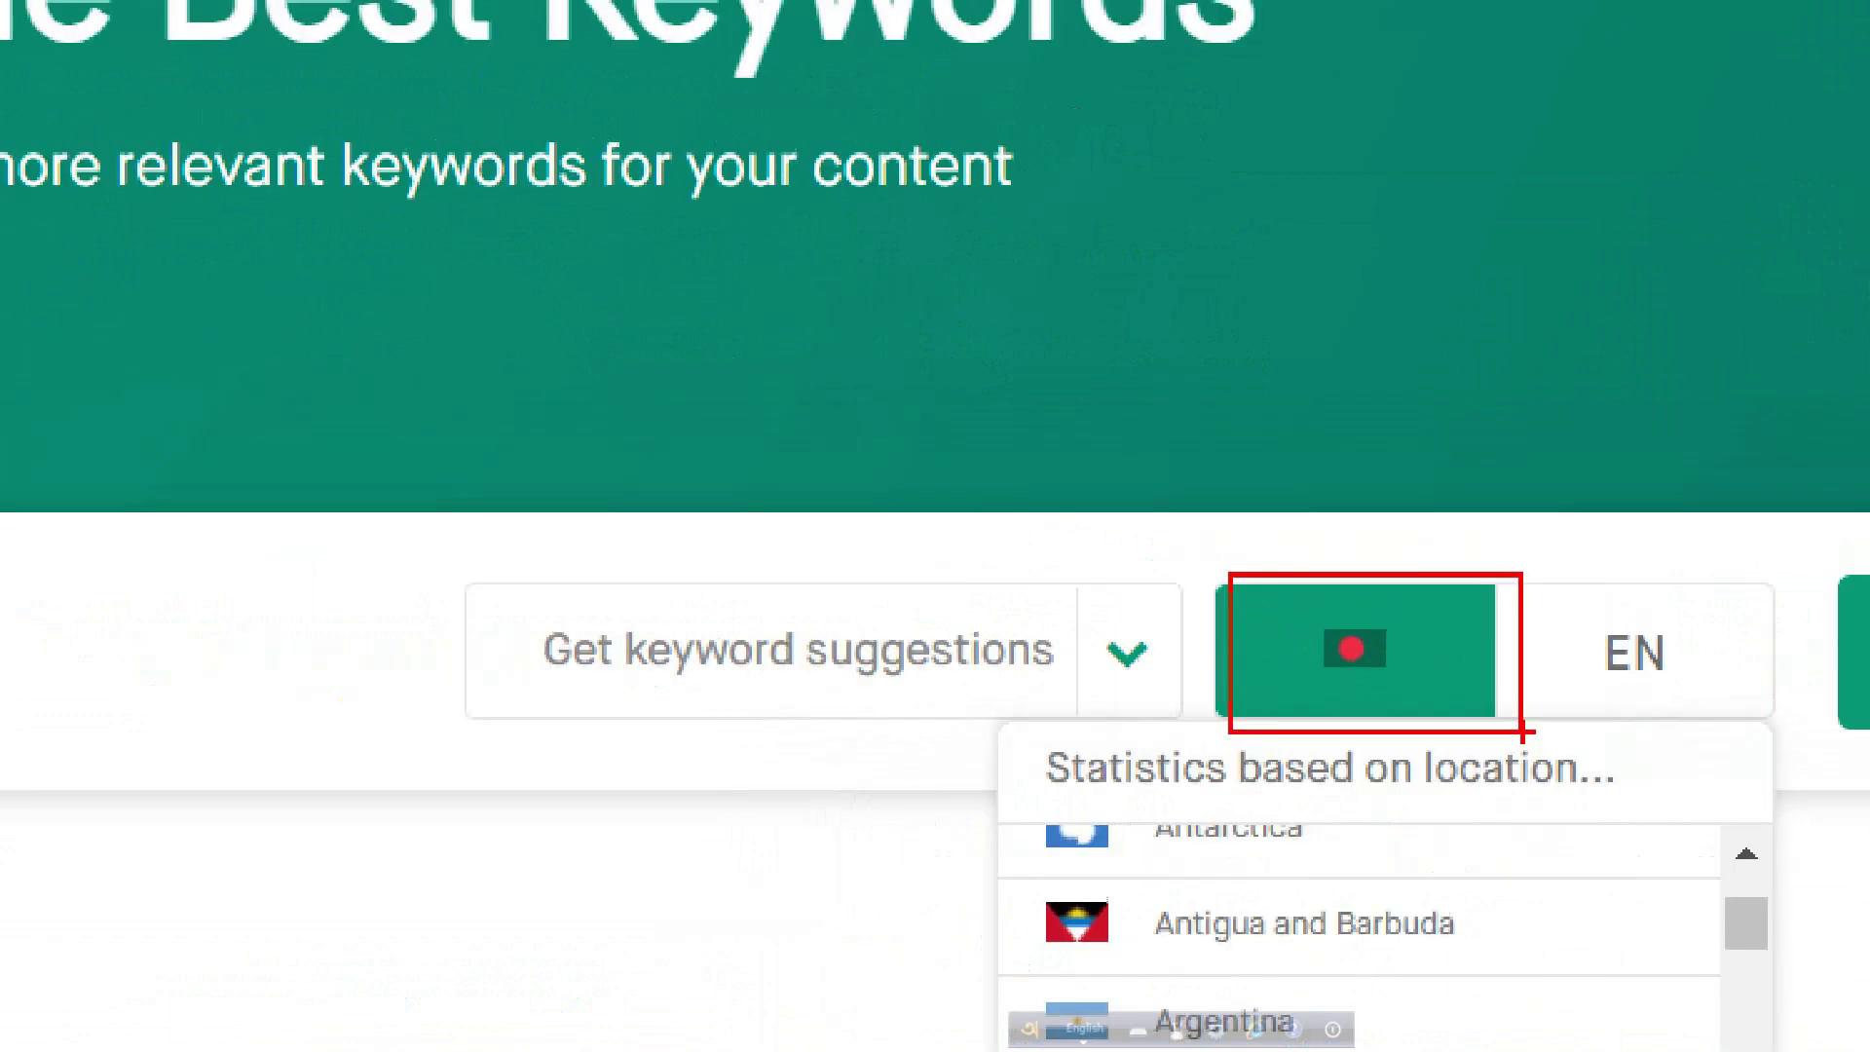
left_click(1642, 658)
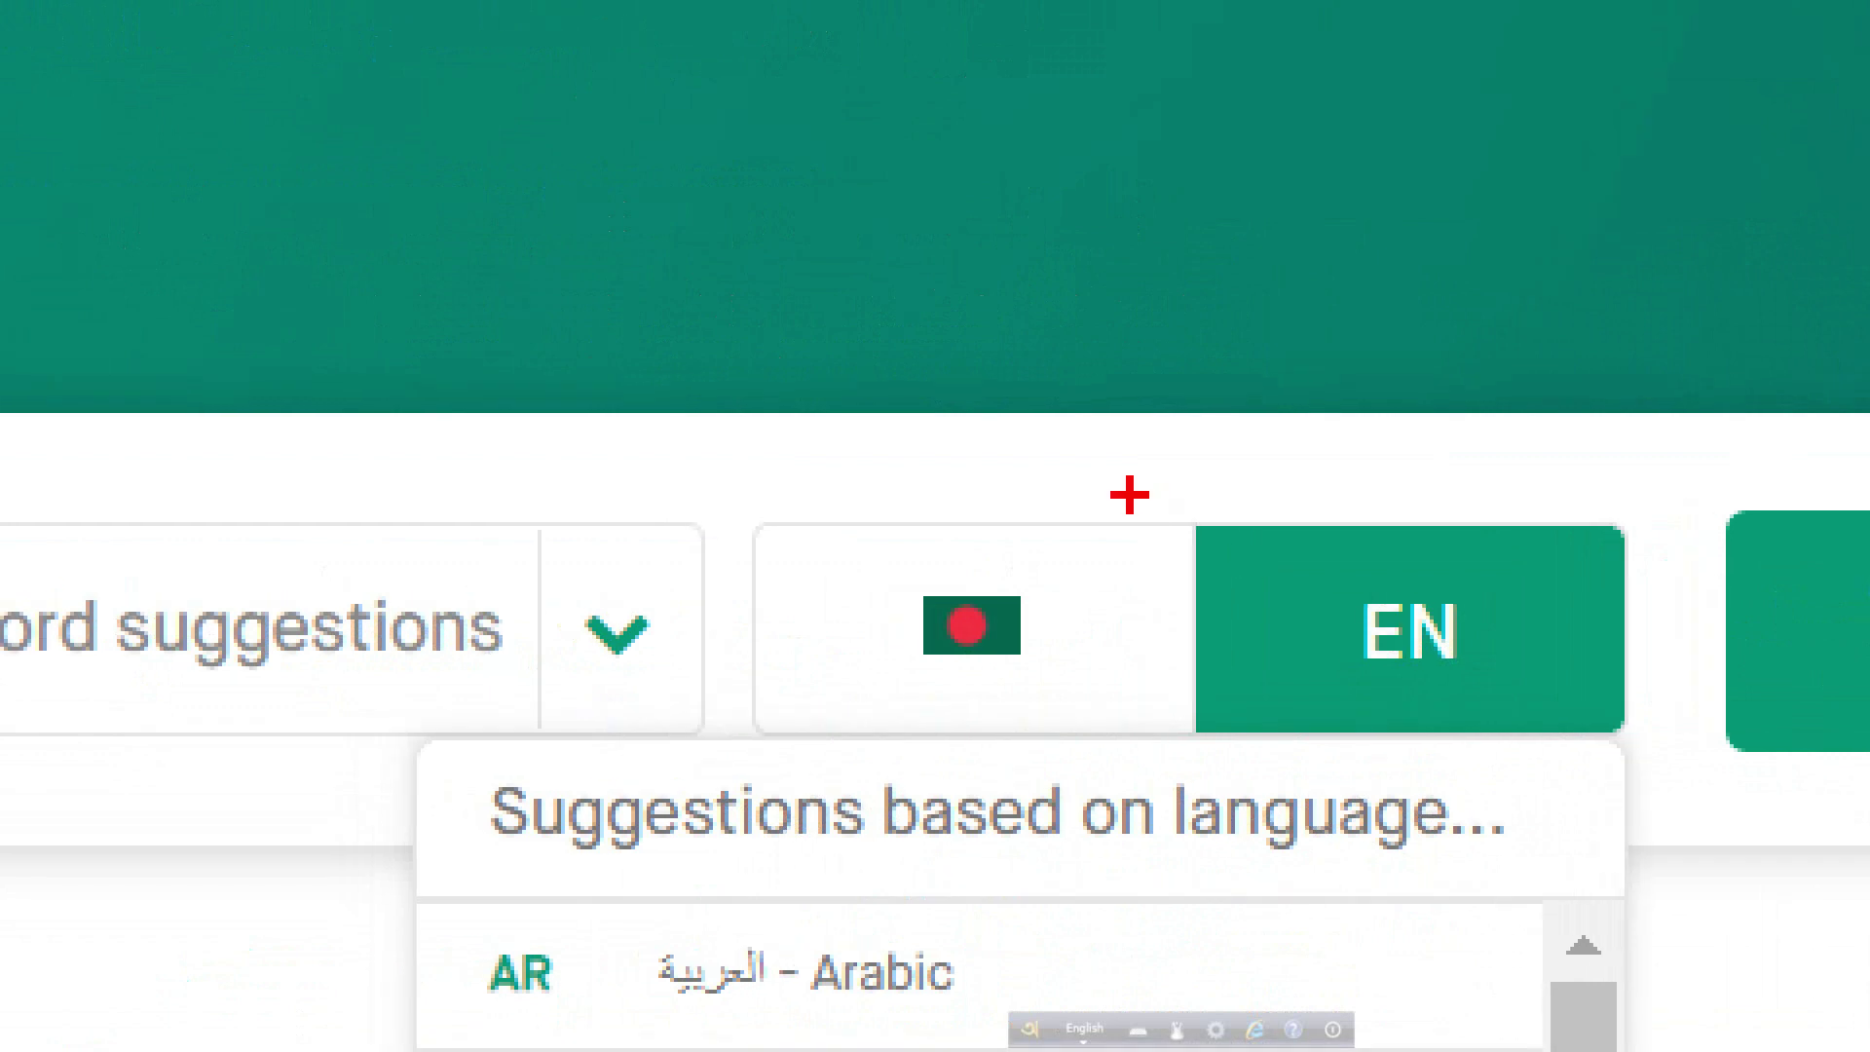
mouse_move(1191, 505)
left_mouse_down()
mouse_move(1260, 576)
mouse_move(1629, 737)
left_mouse_up()
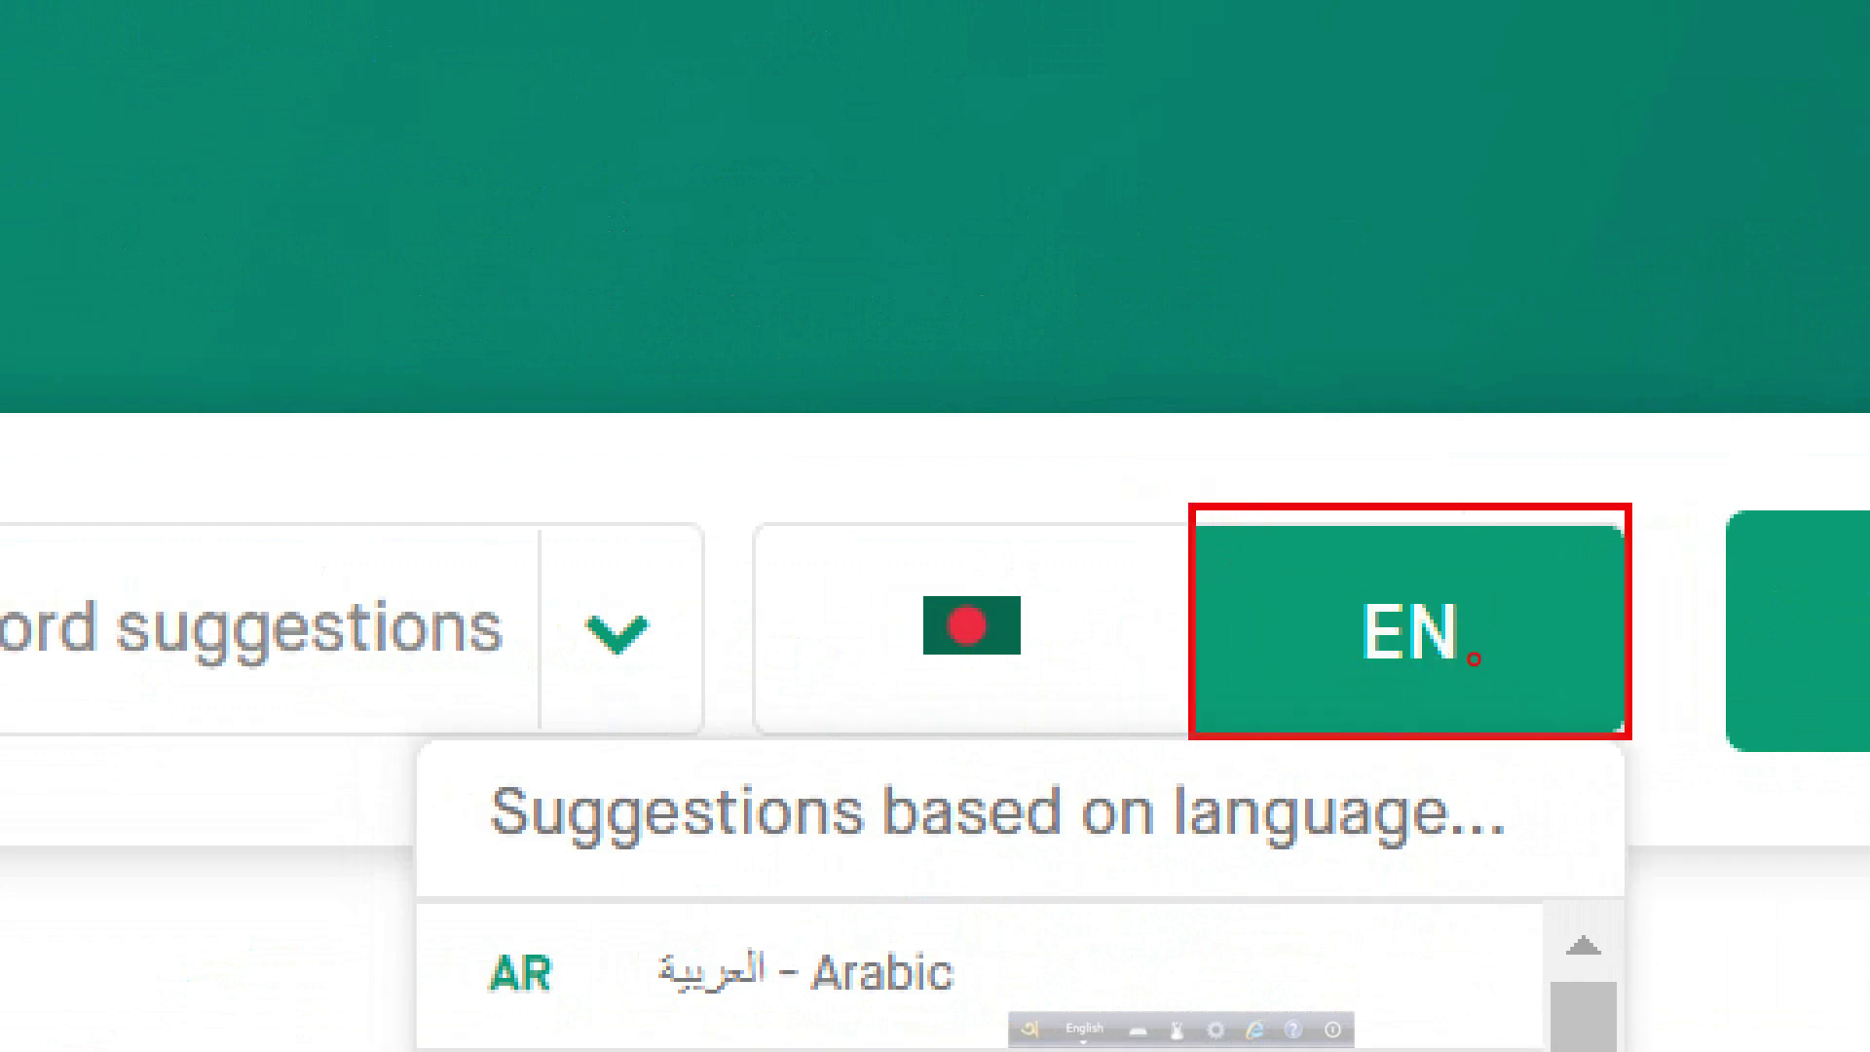
key("Escape")
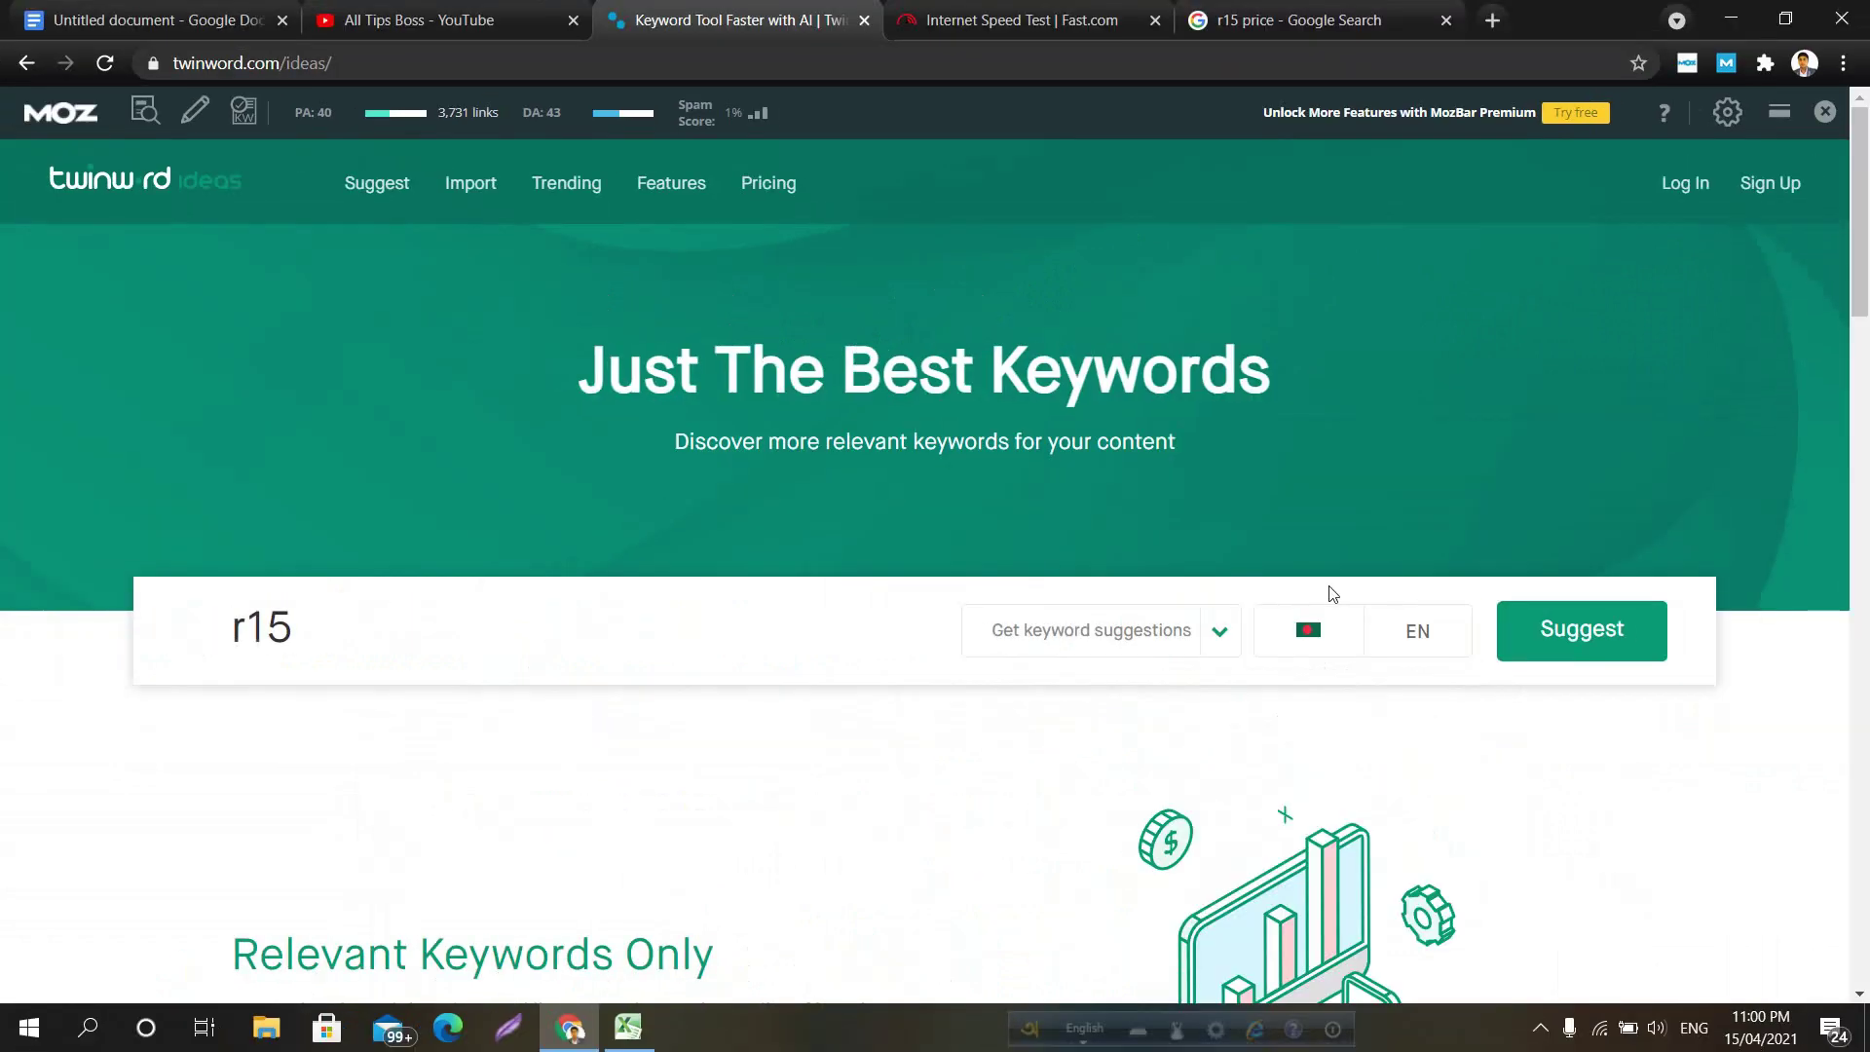
Look over the Twinword Ideas start page and read its Relevant Keywords Only description
left_click(919, 595)
left_click(965, 757)
scroll(965, 755, "down", 3)
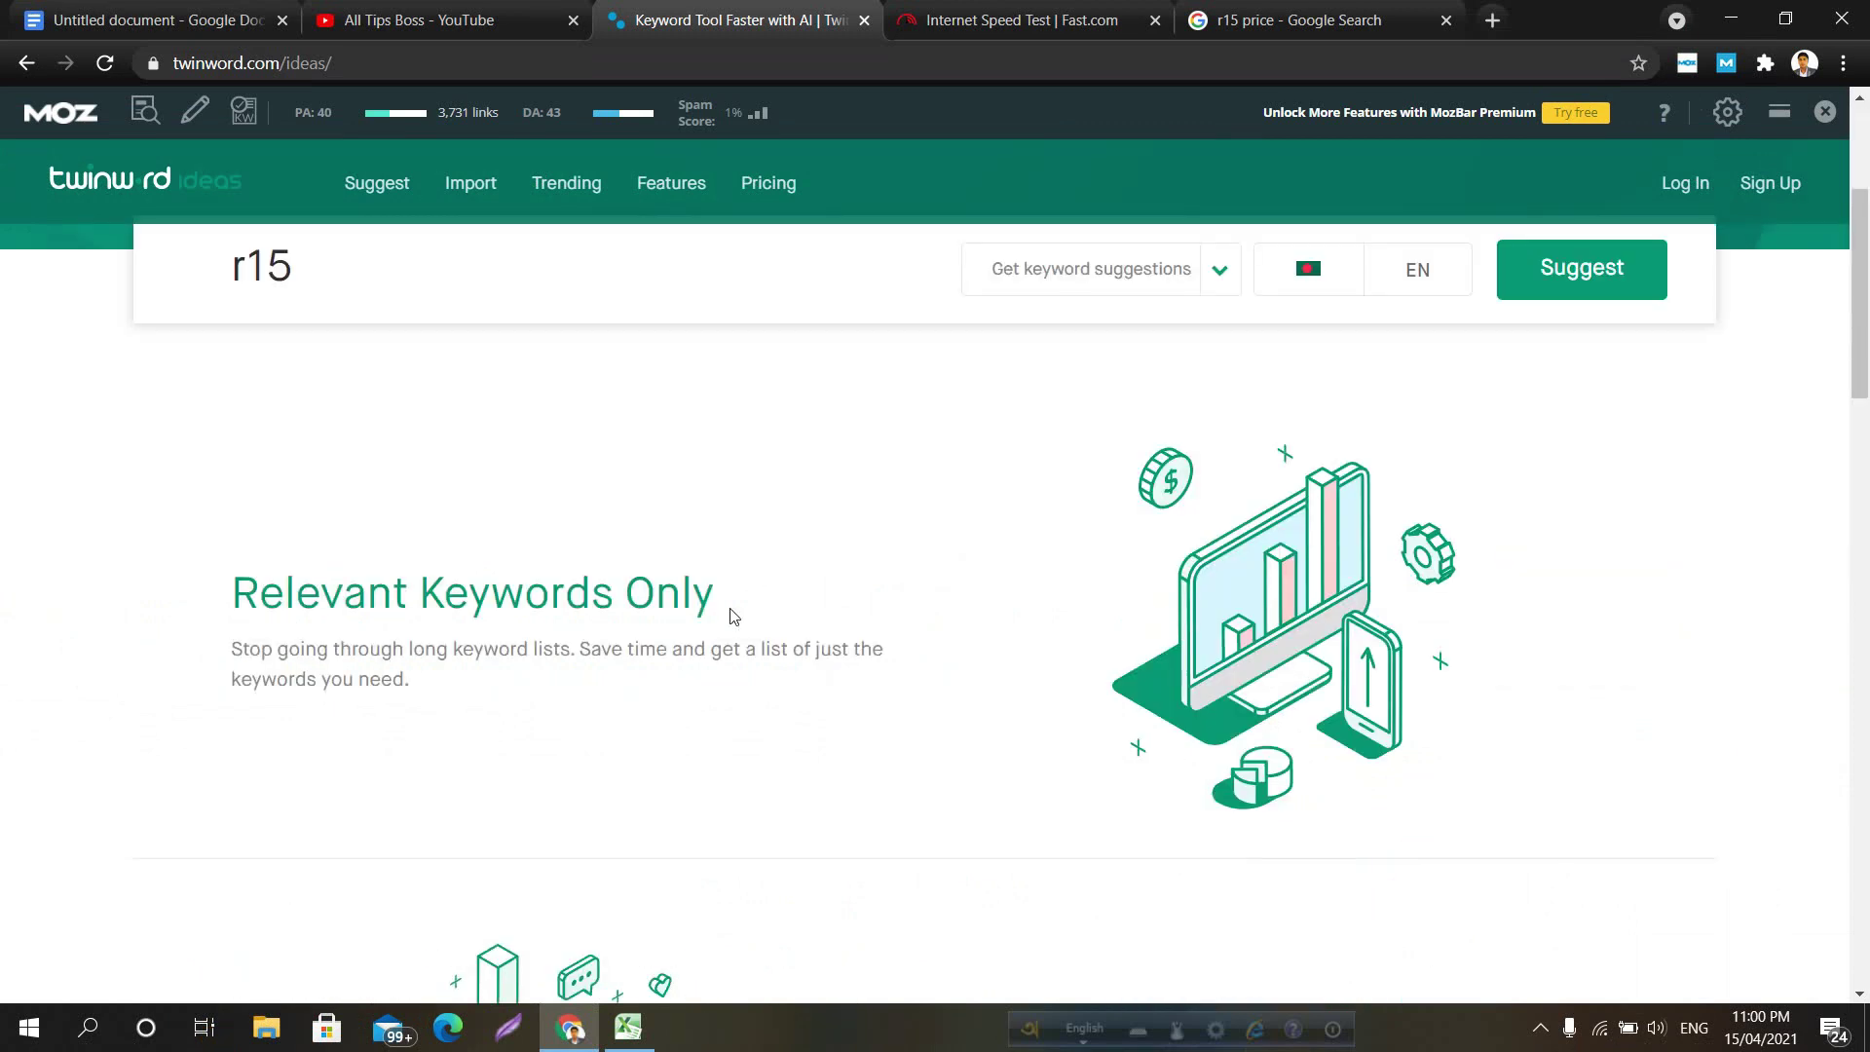
scroll(733, 612, "up", 3)
scroll(732, 609, "down", 5)
scroll(734, 609, "up", 4)
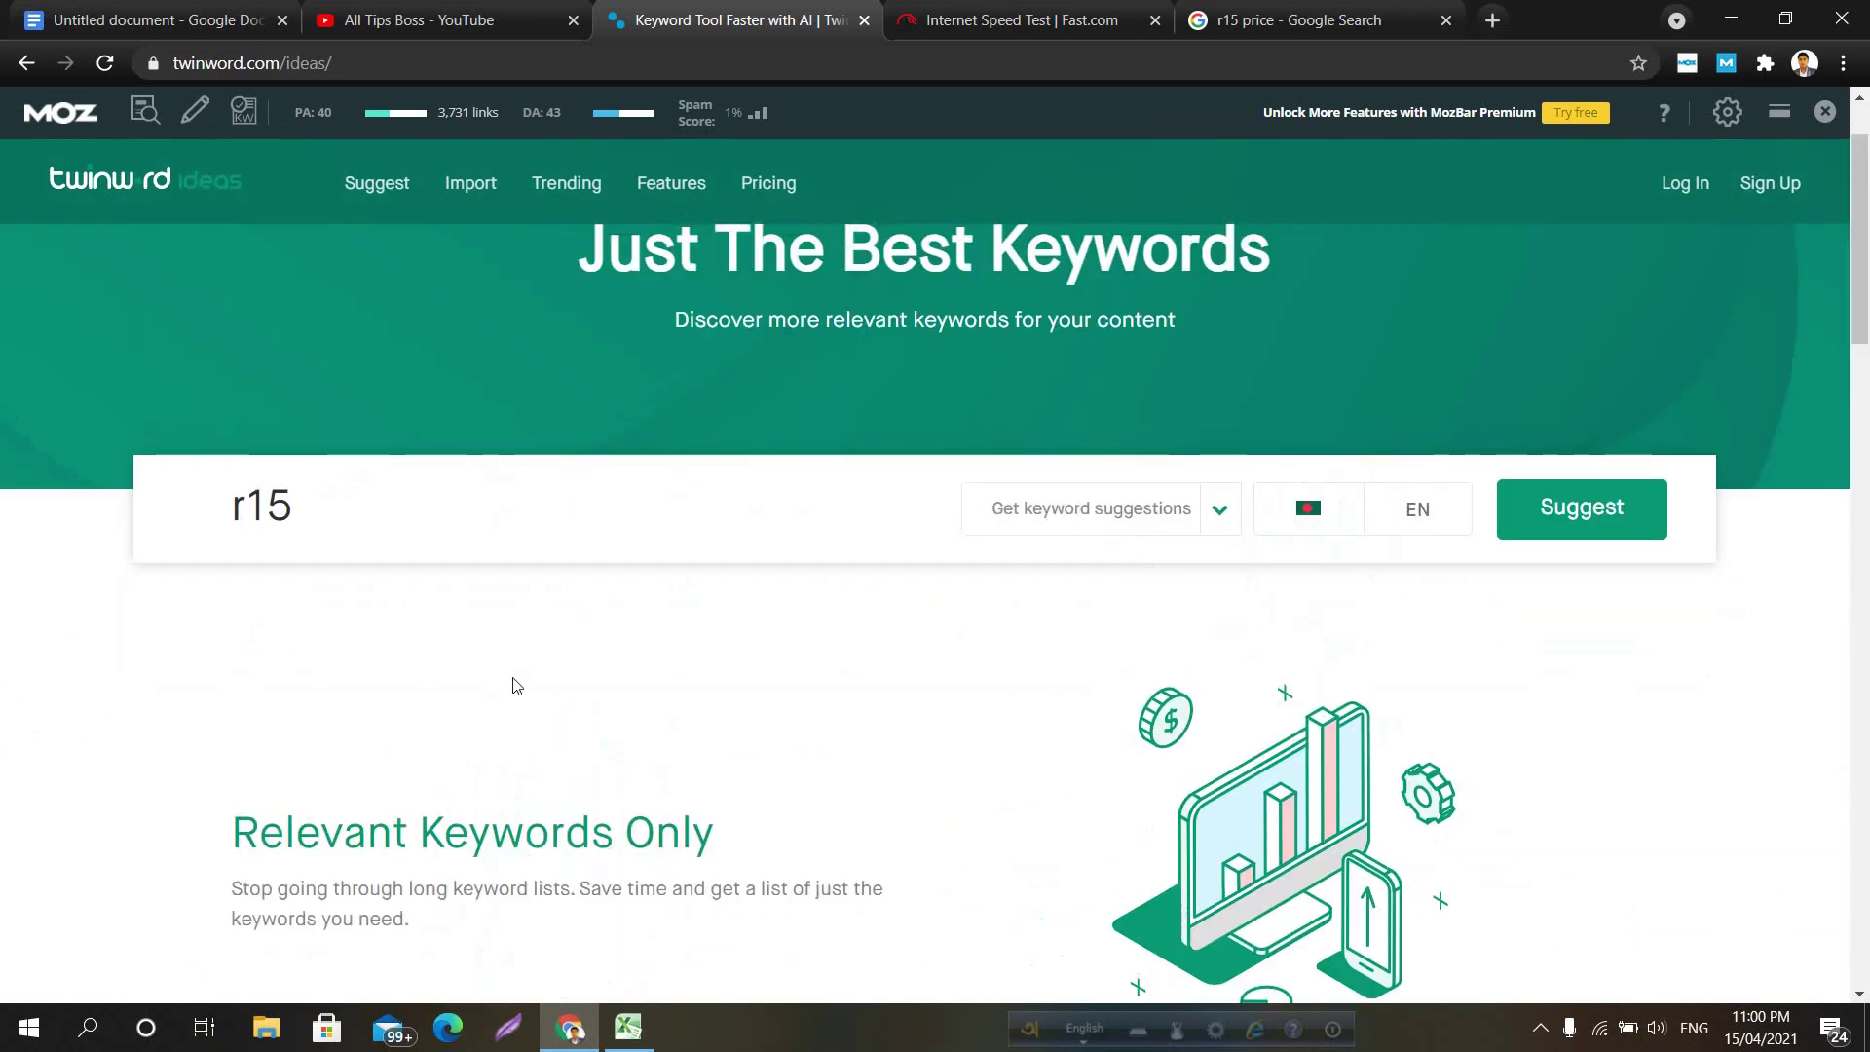
left_click_drag(241, 826, 443, 935)
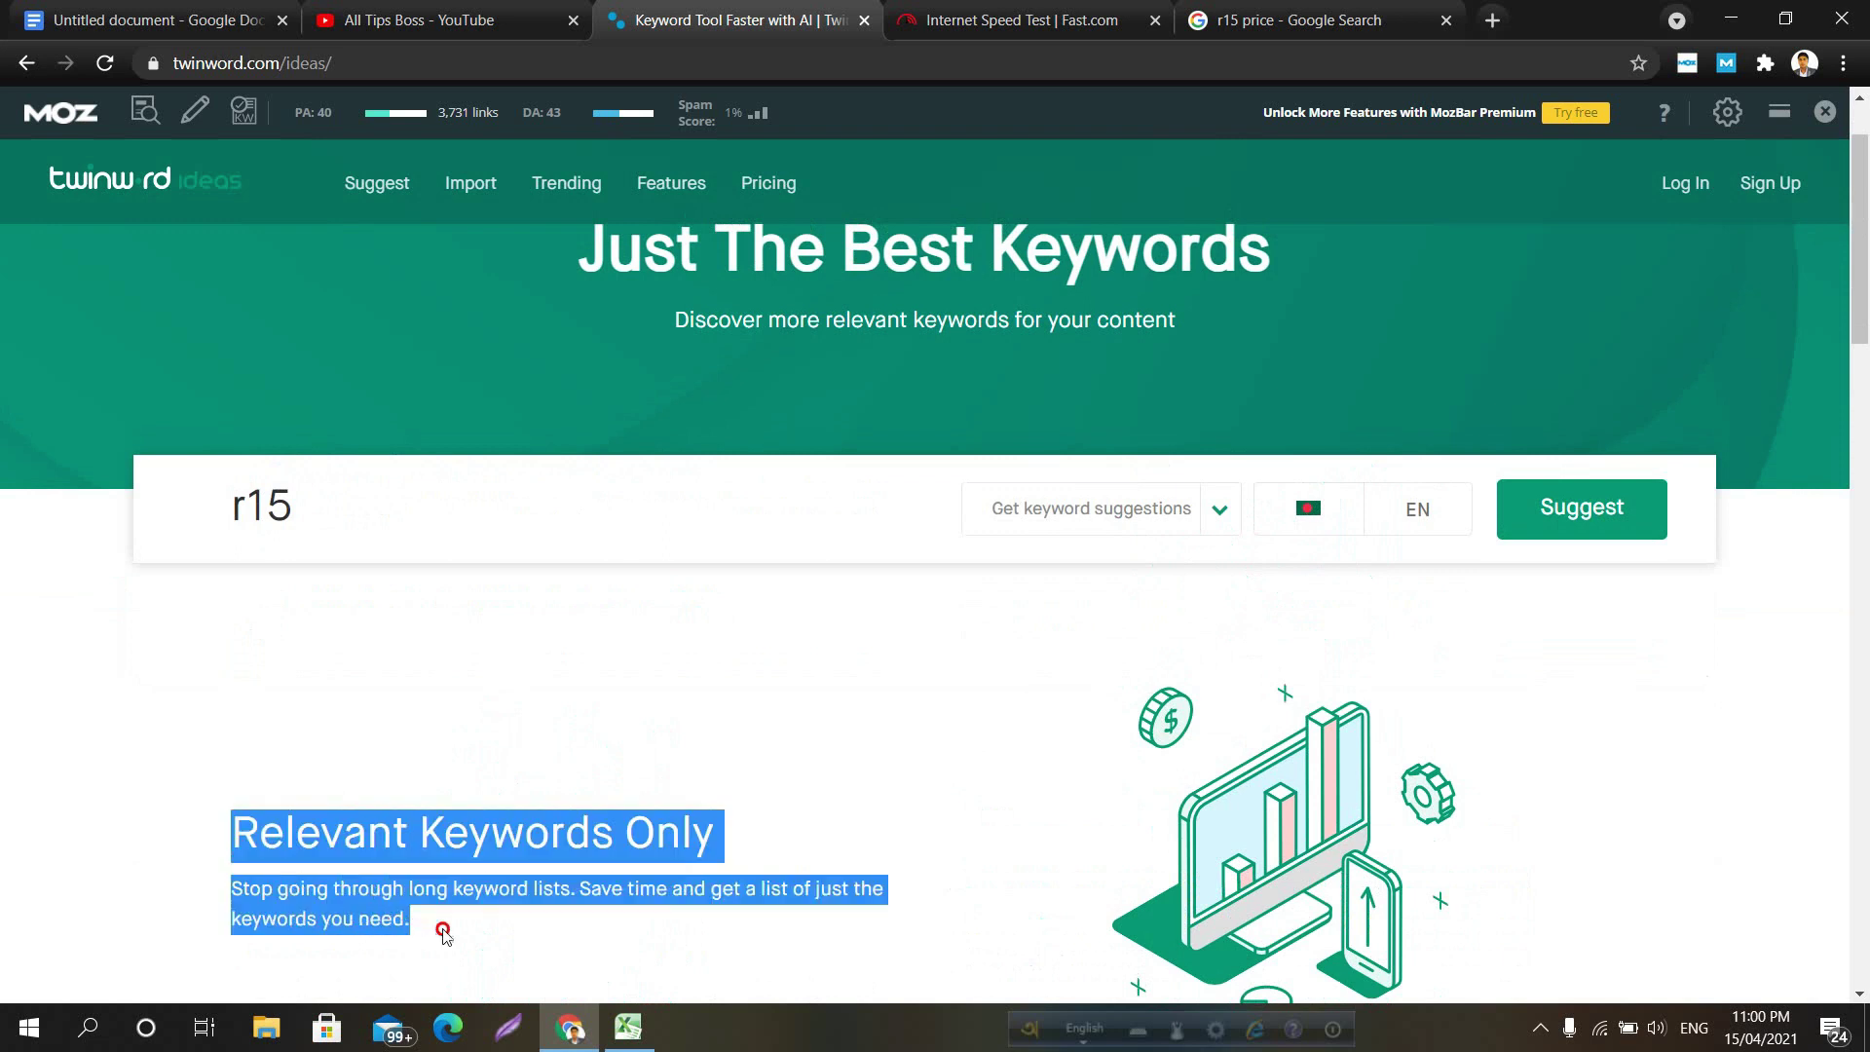
left_click(475, 723)
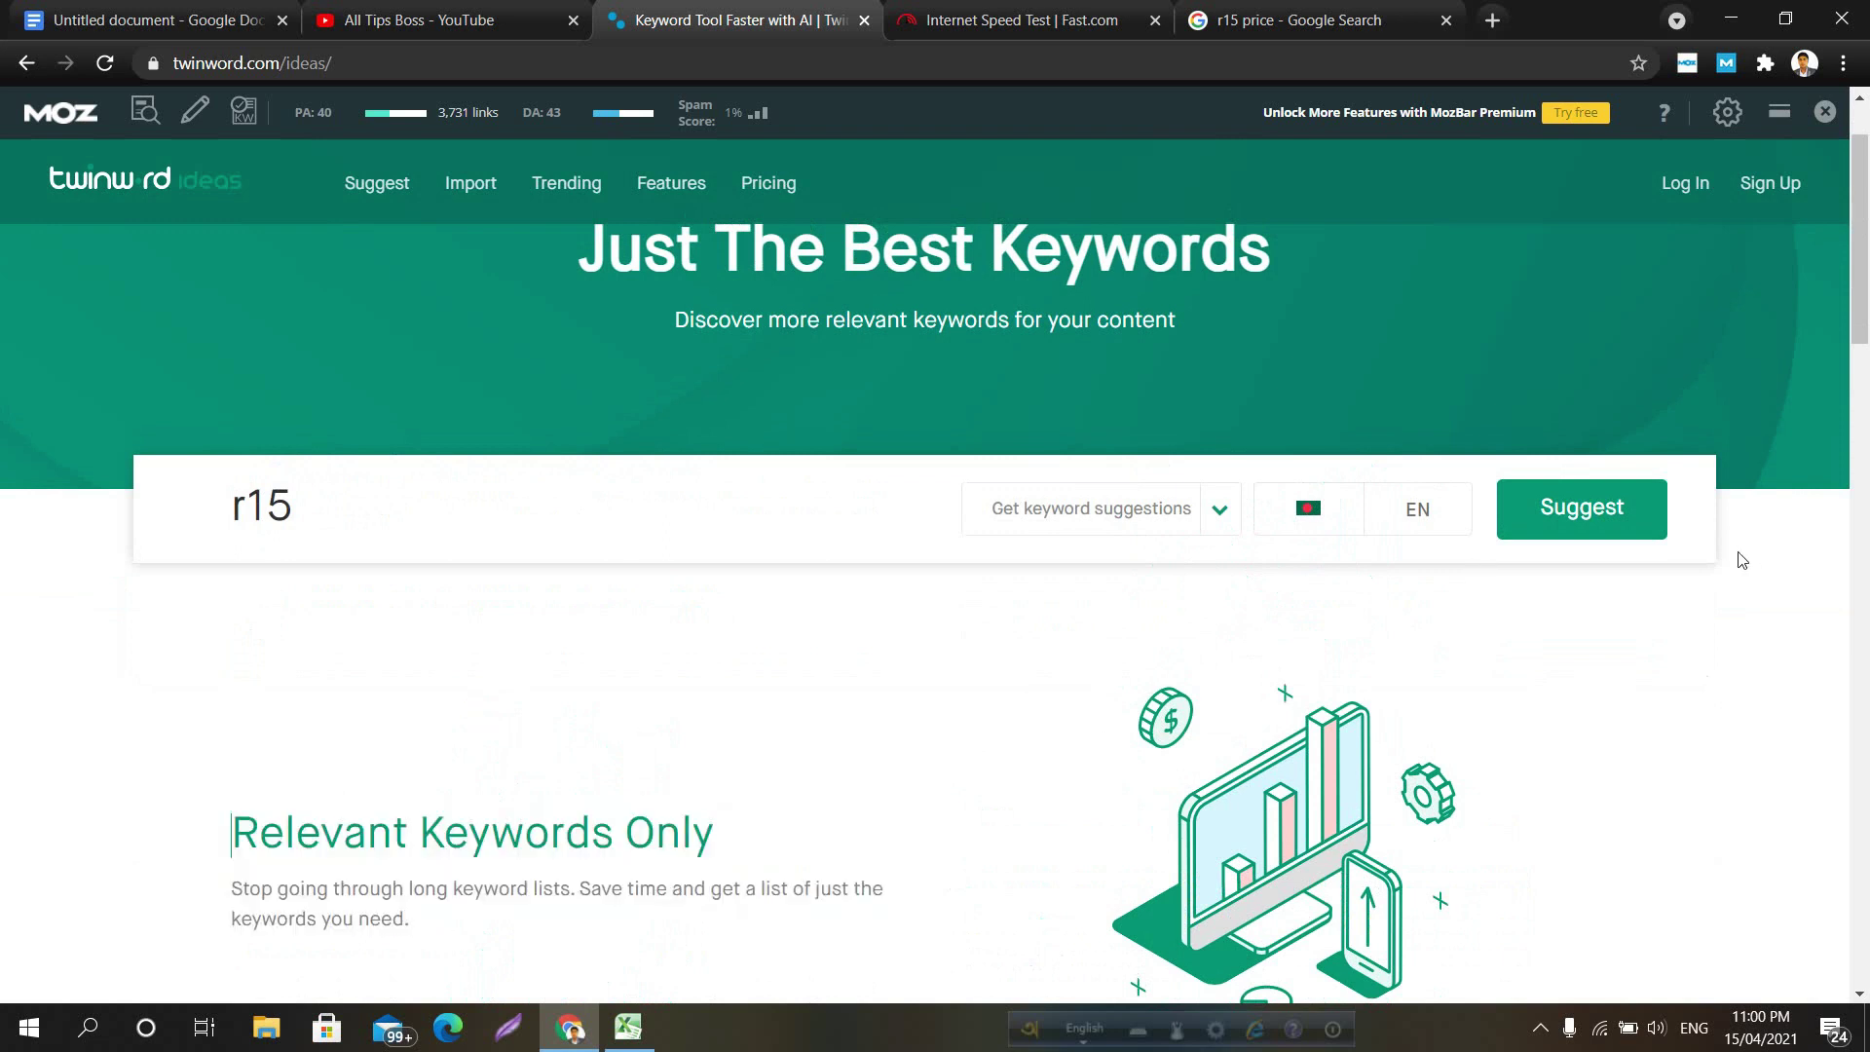
Generate the keyword suggestions for r15 and look through the suggested keywords with their search and competition figures
left_click(1592, 510)
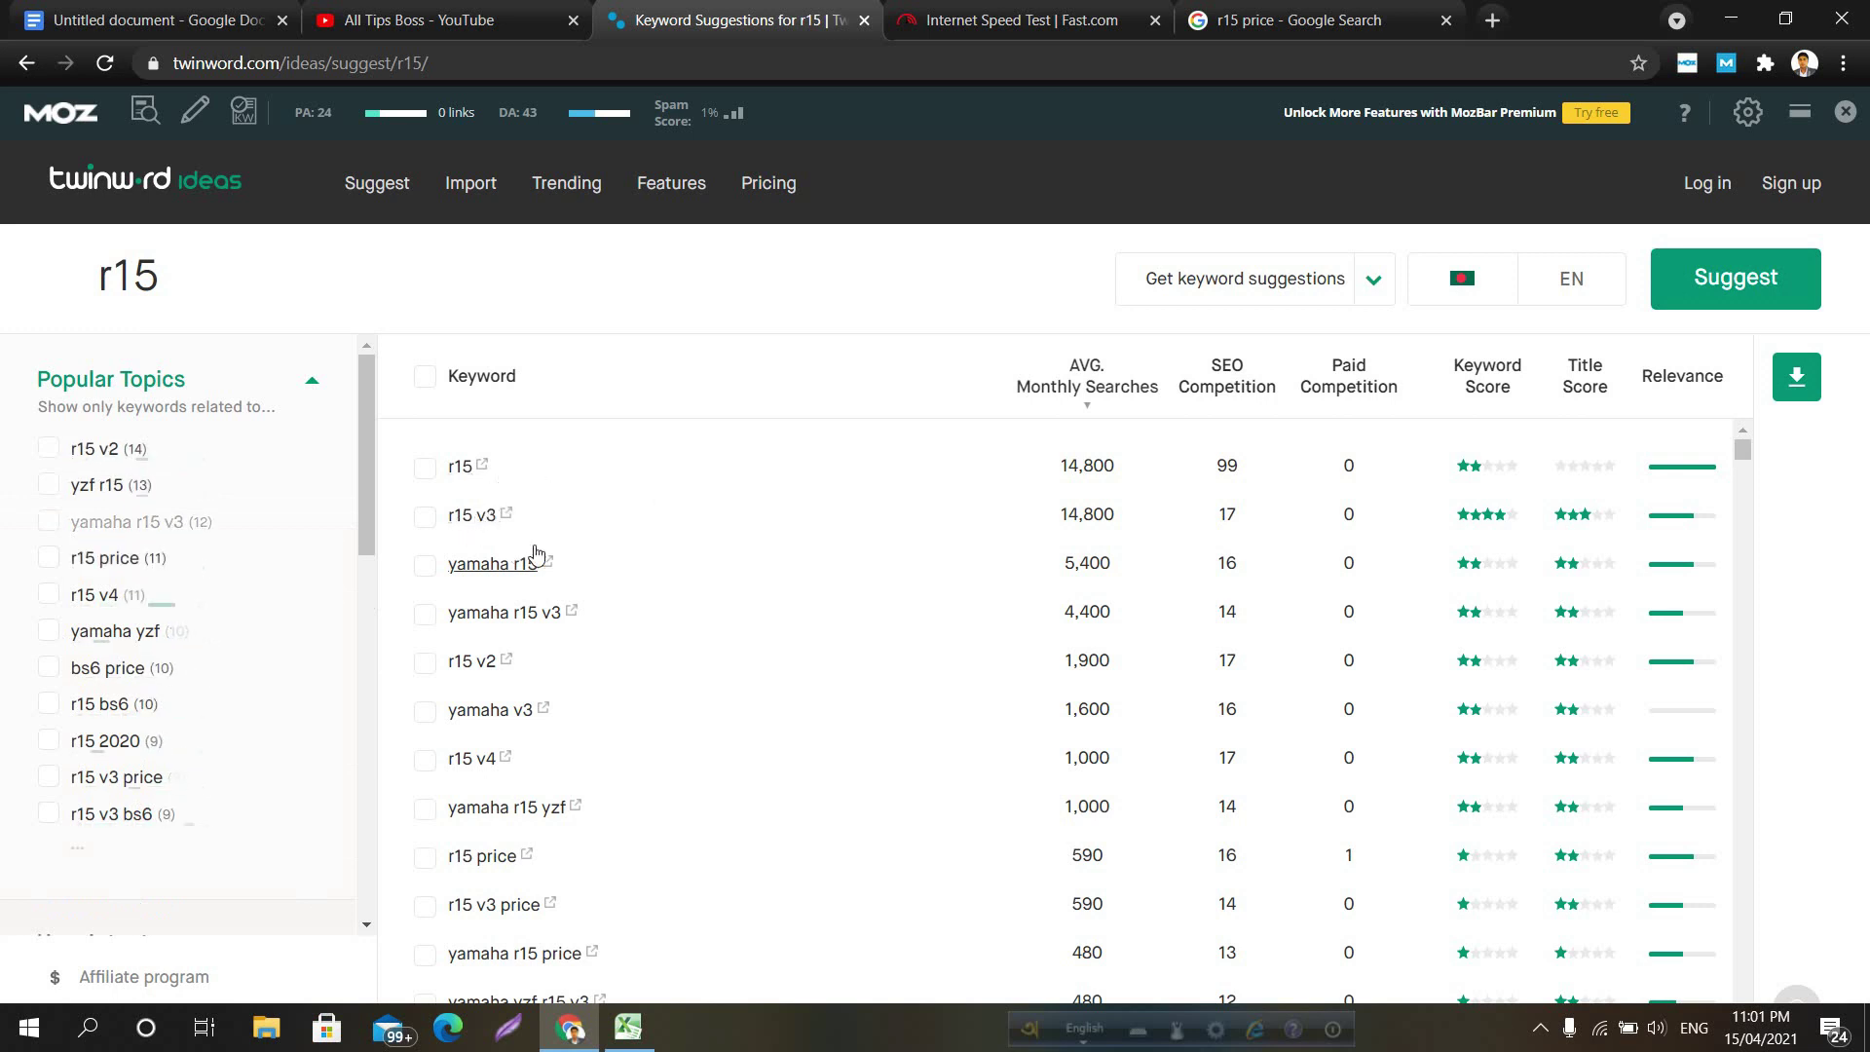
scroll(647, 688, "down", 2)
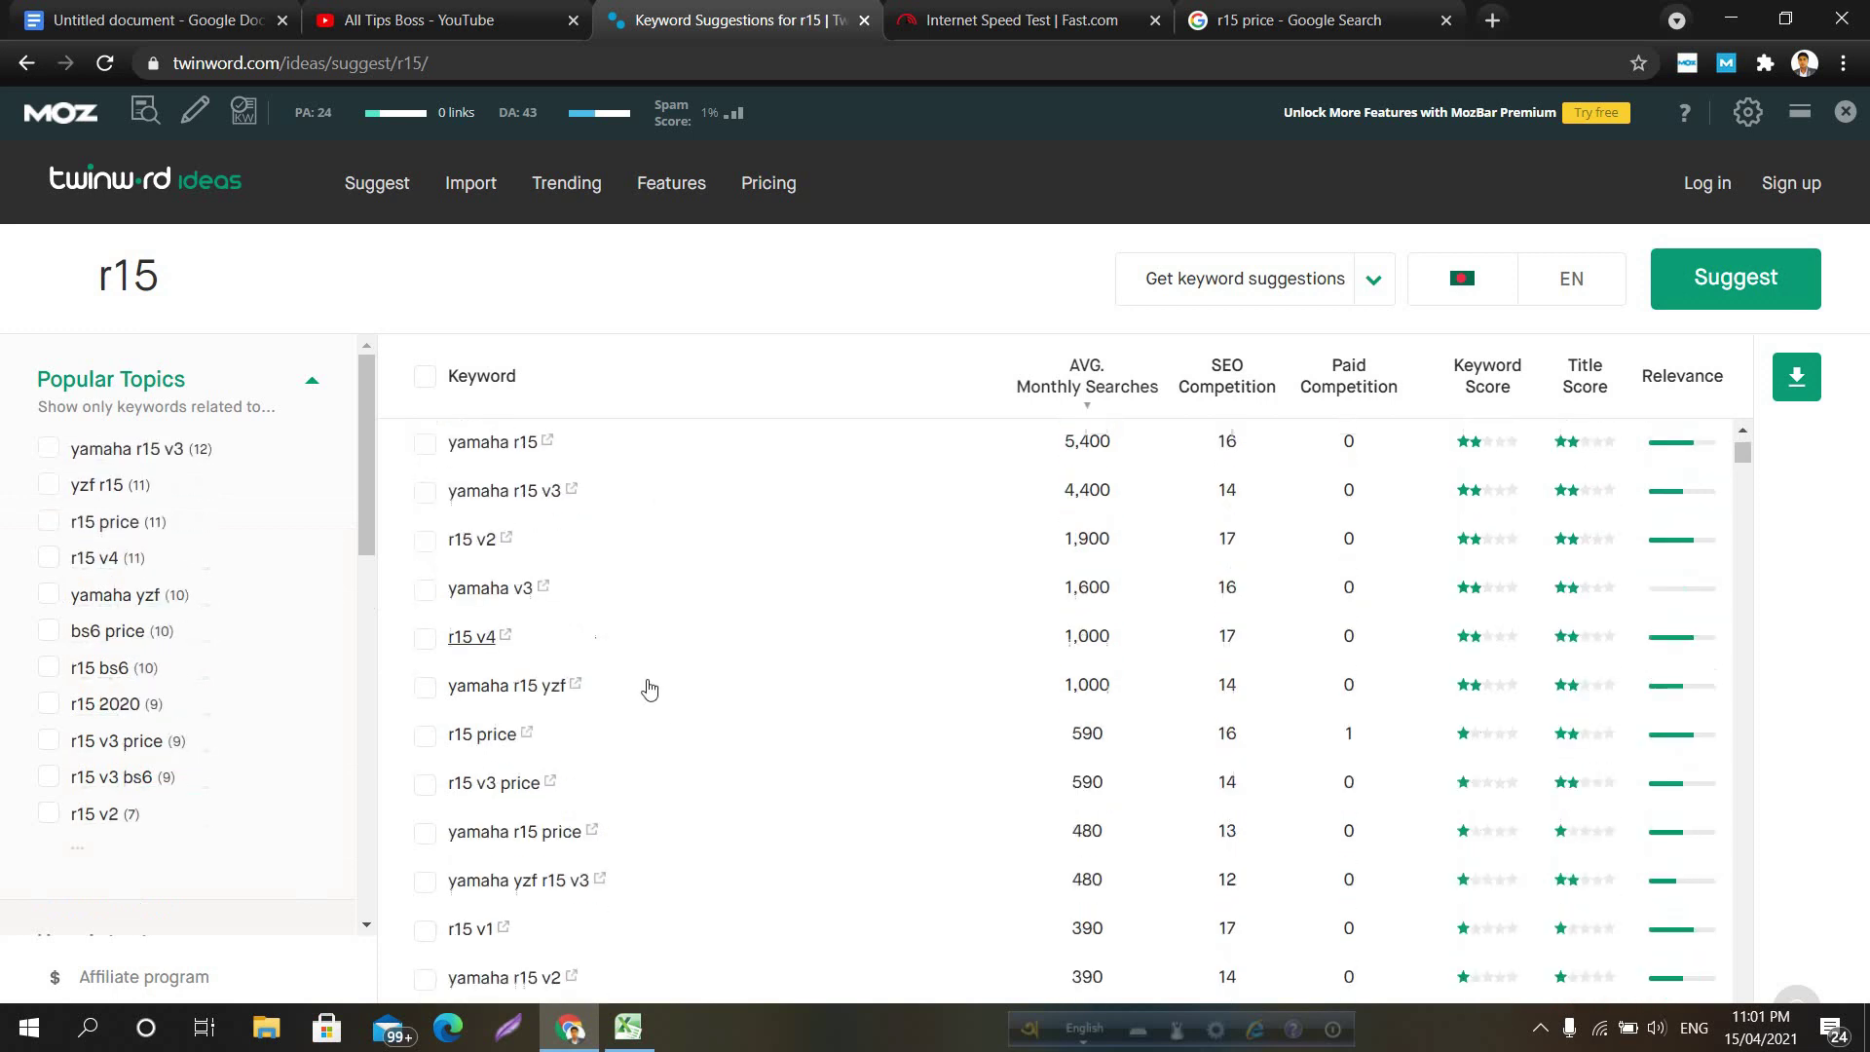
scroll(643, 694, "down", 8)
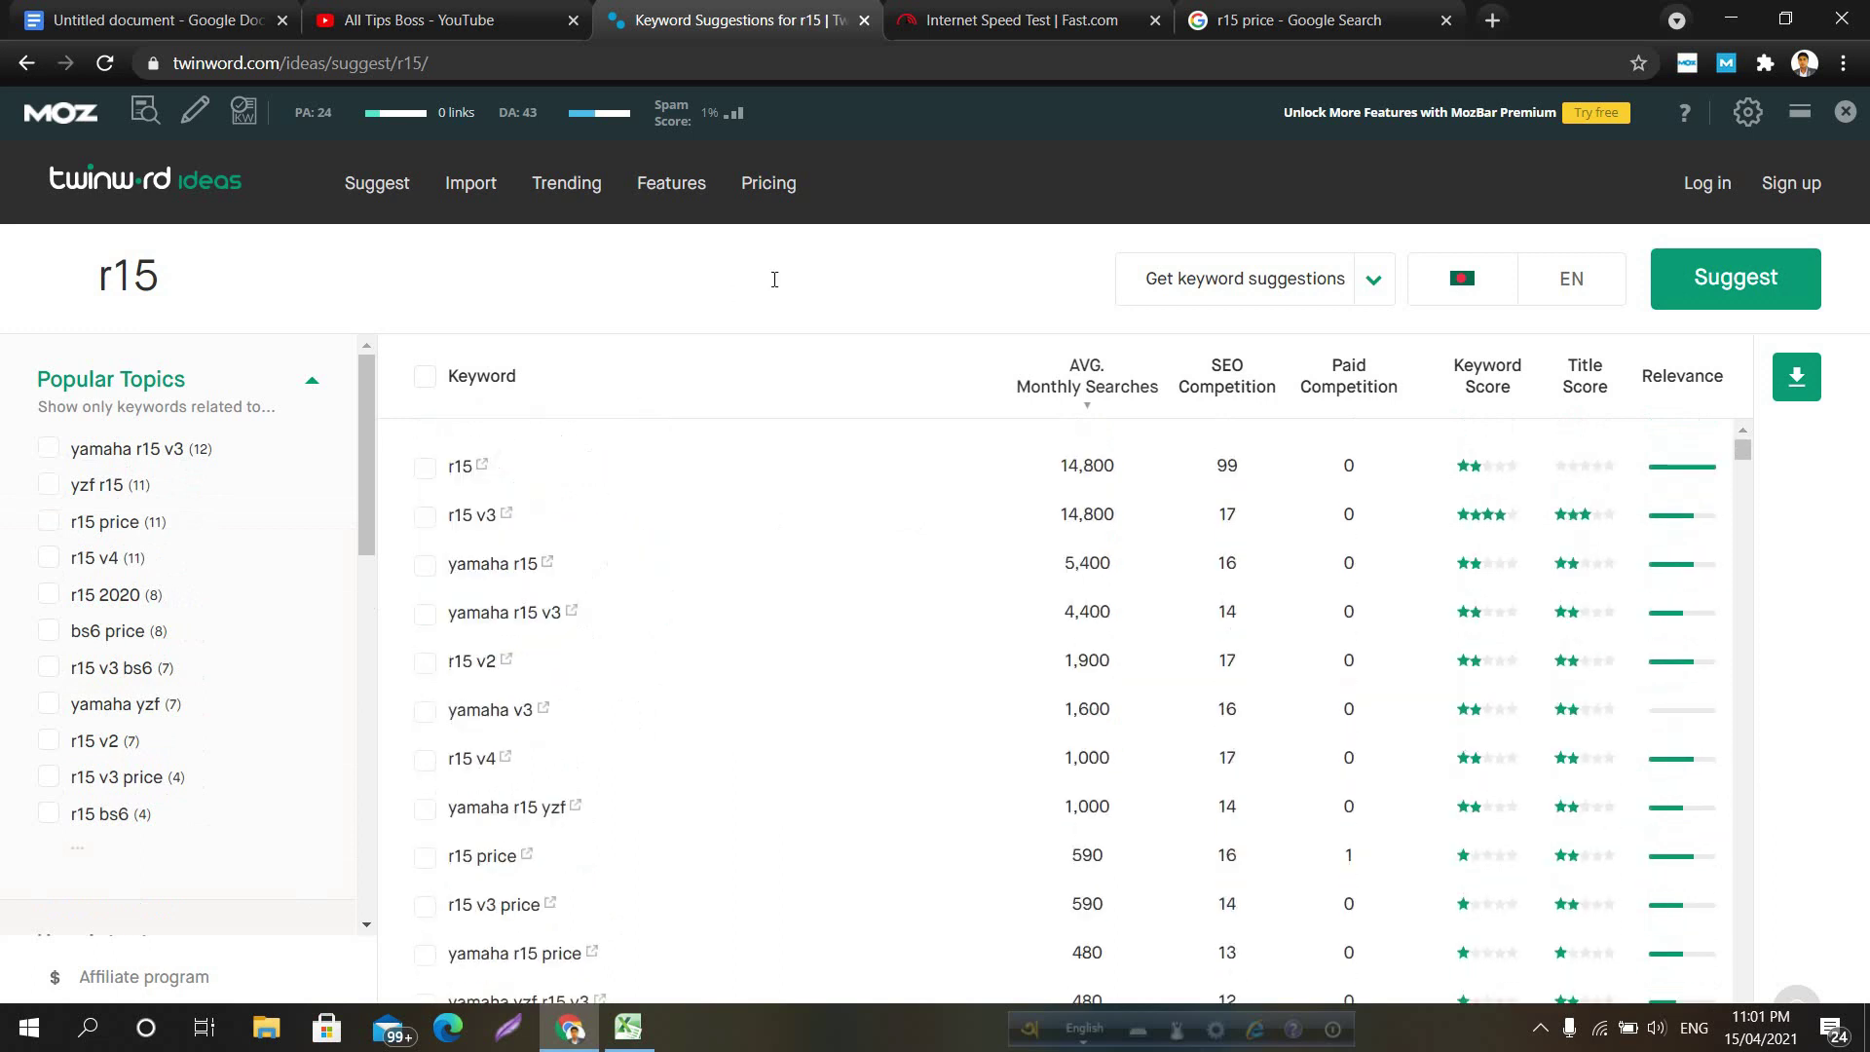
left_click(964, 58)
left_click(791, 241)
left_click(1186, 238)
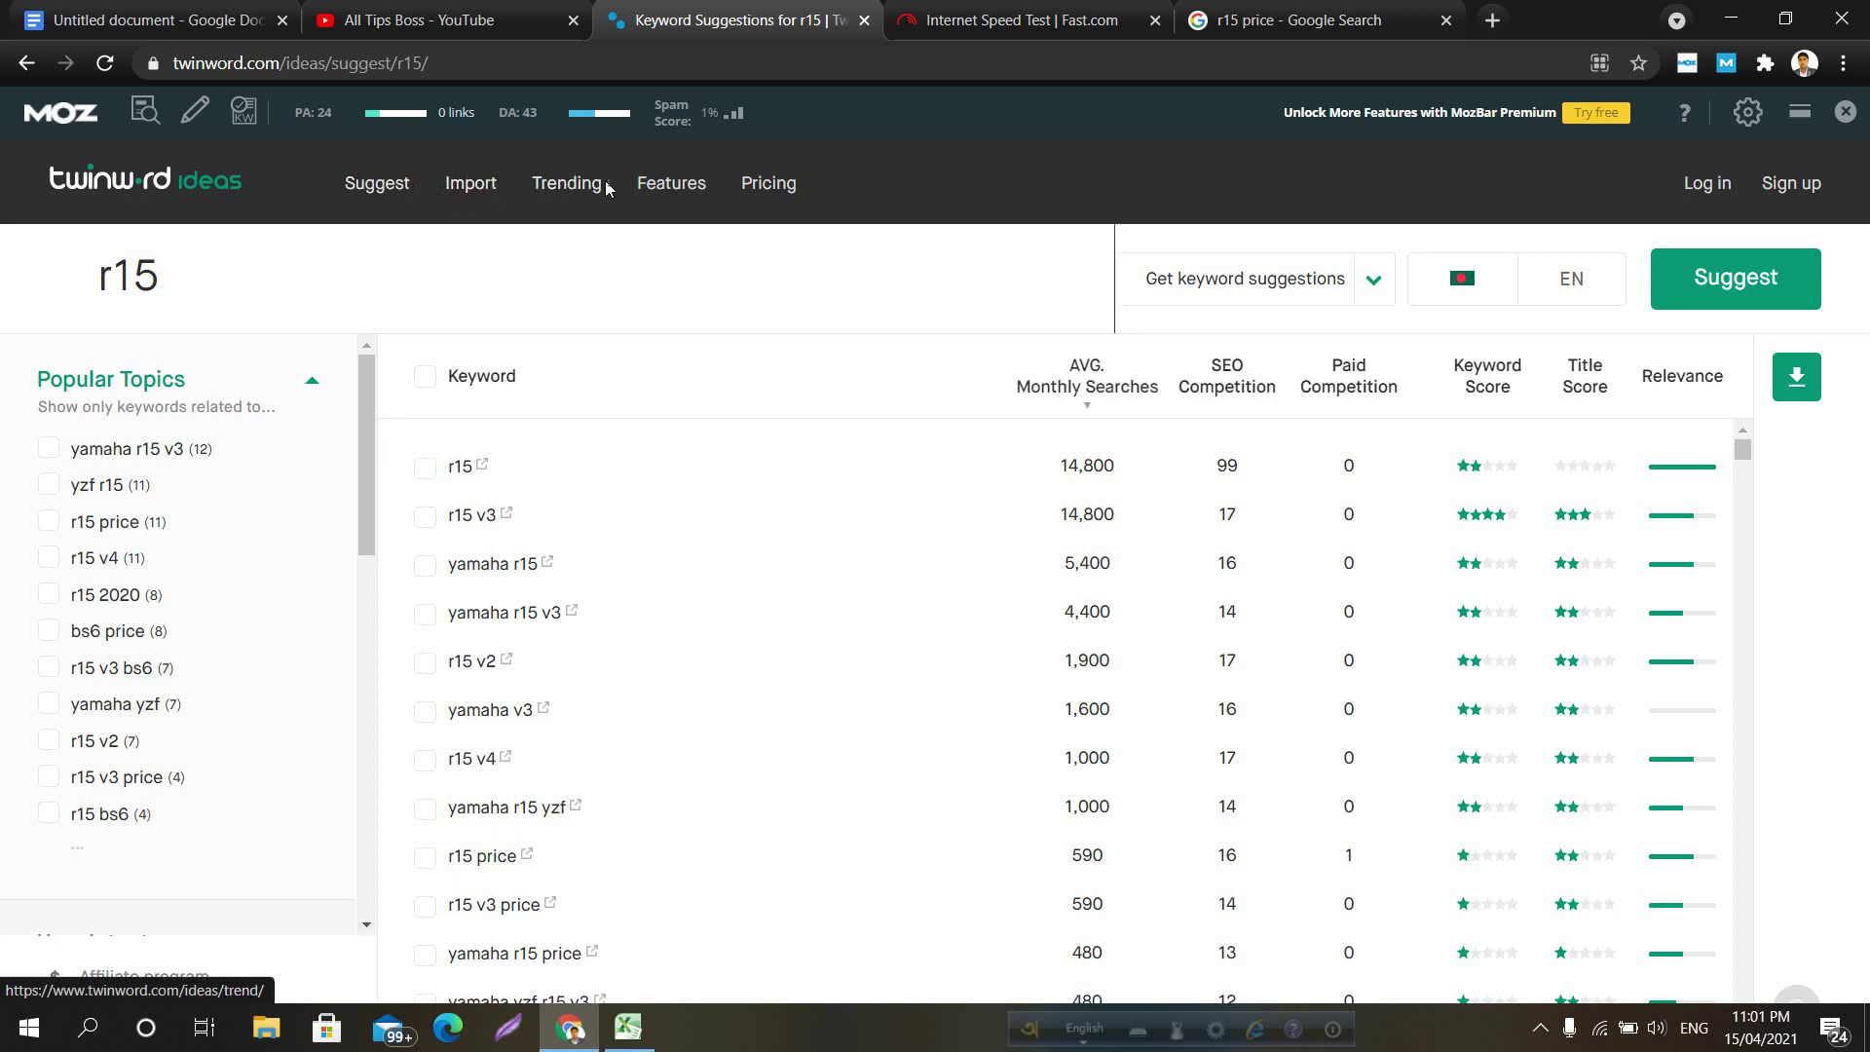
left_click(353, 259)
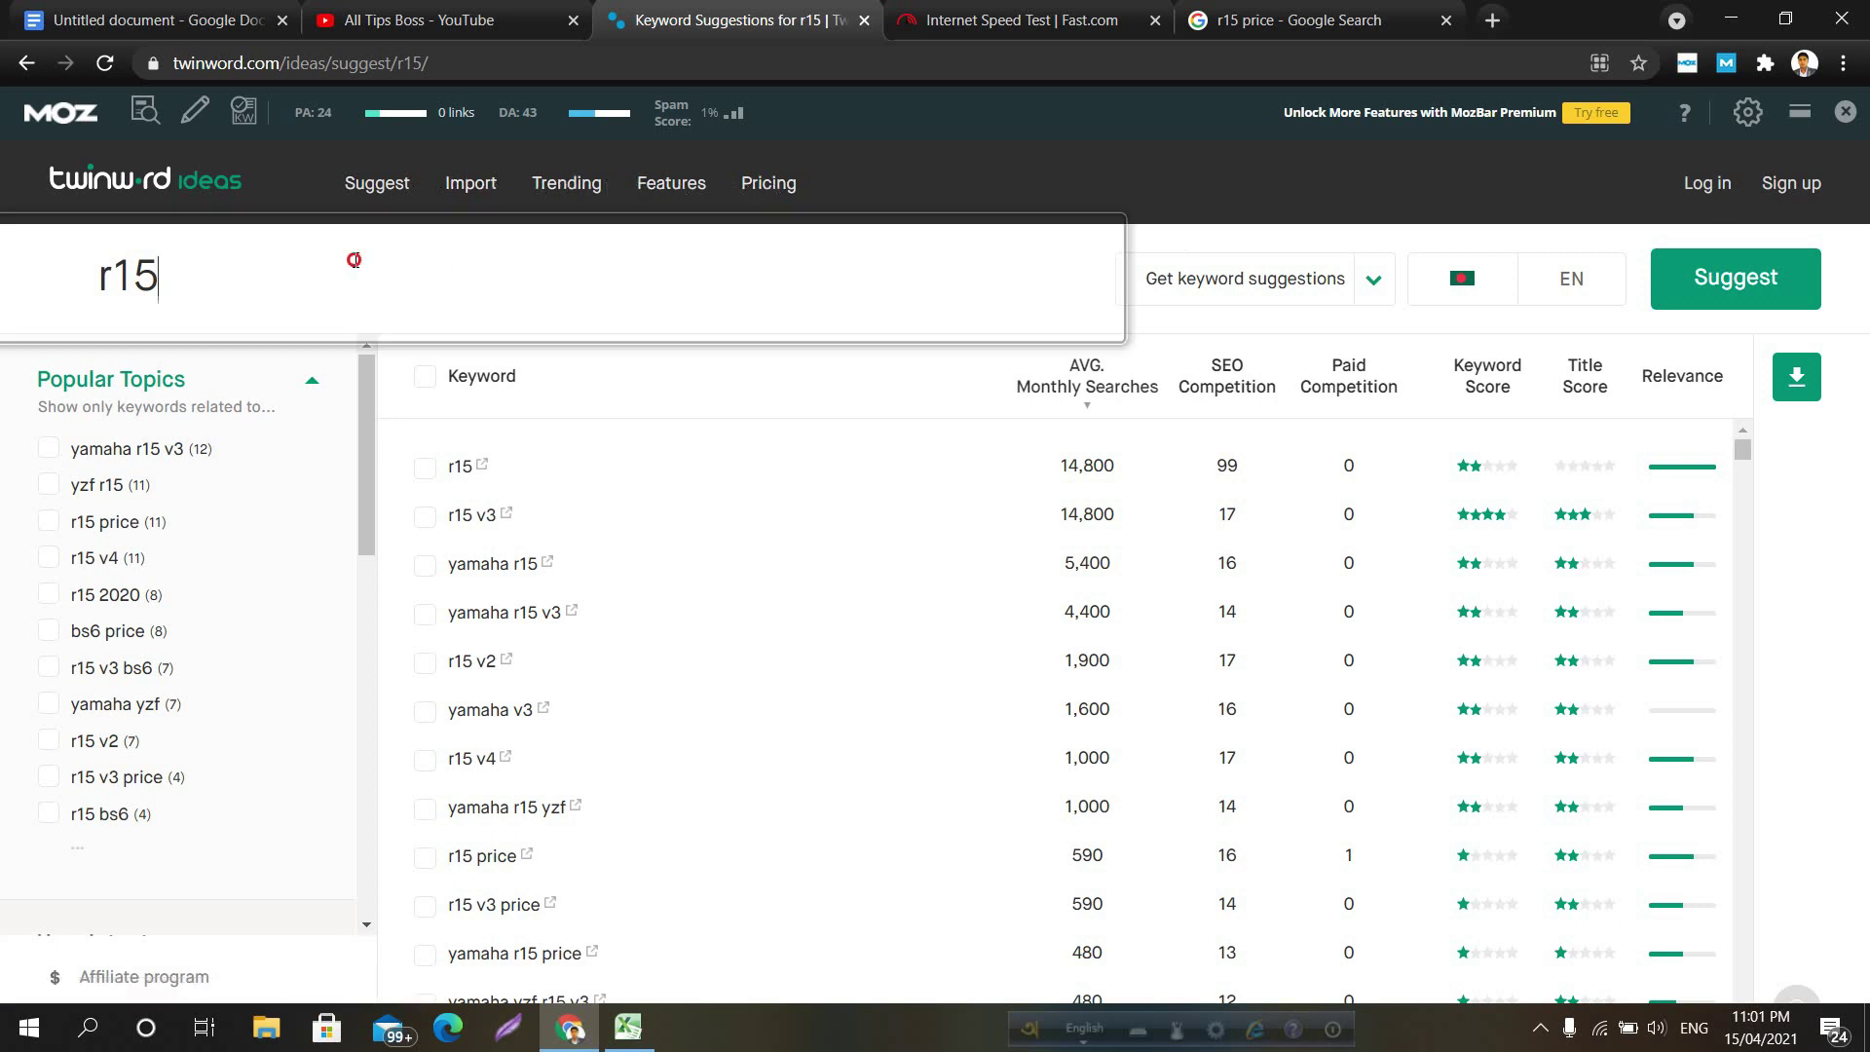
double_click(63, 271)
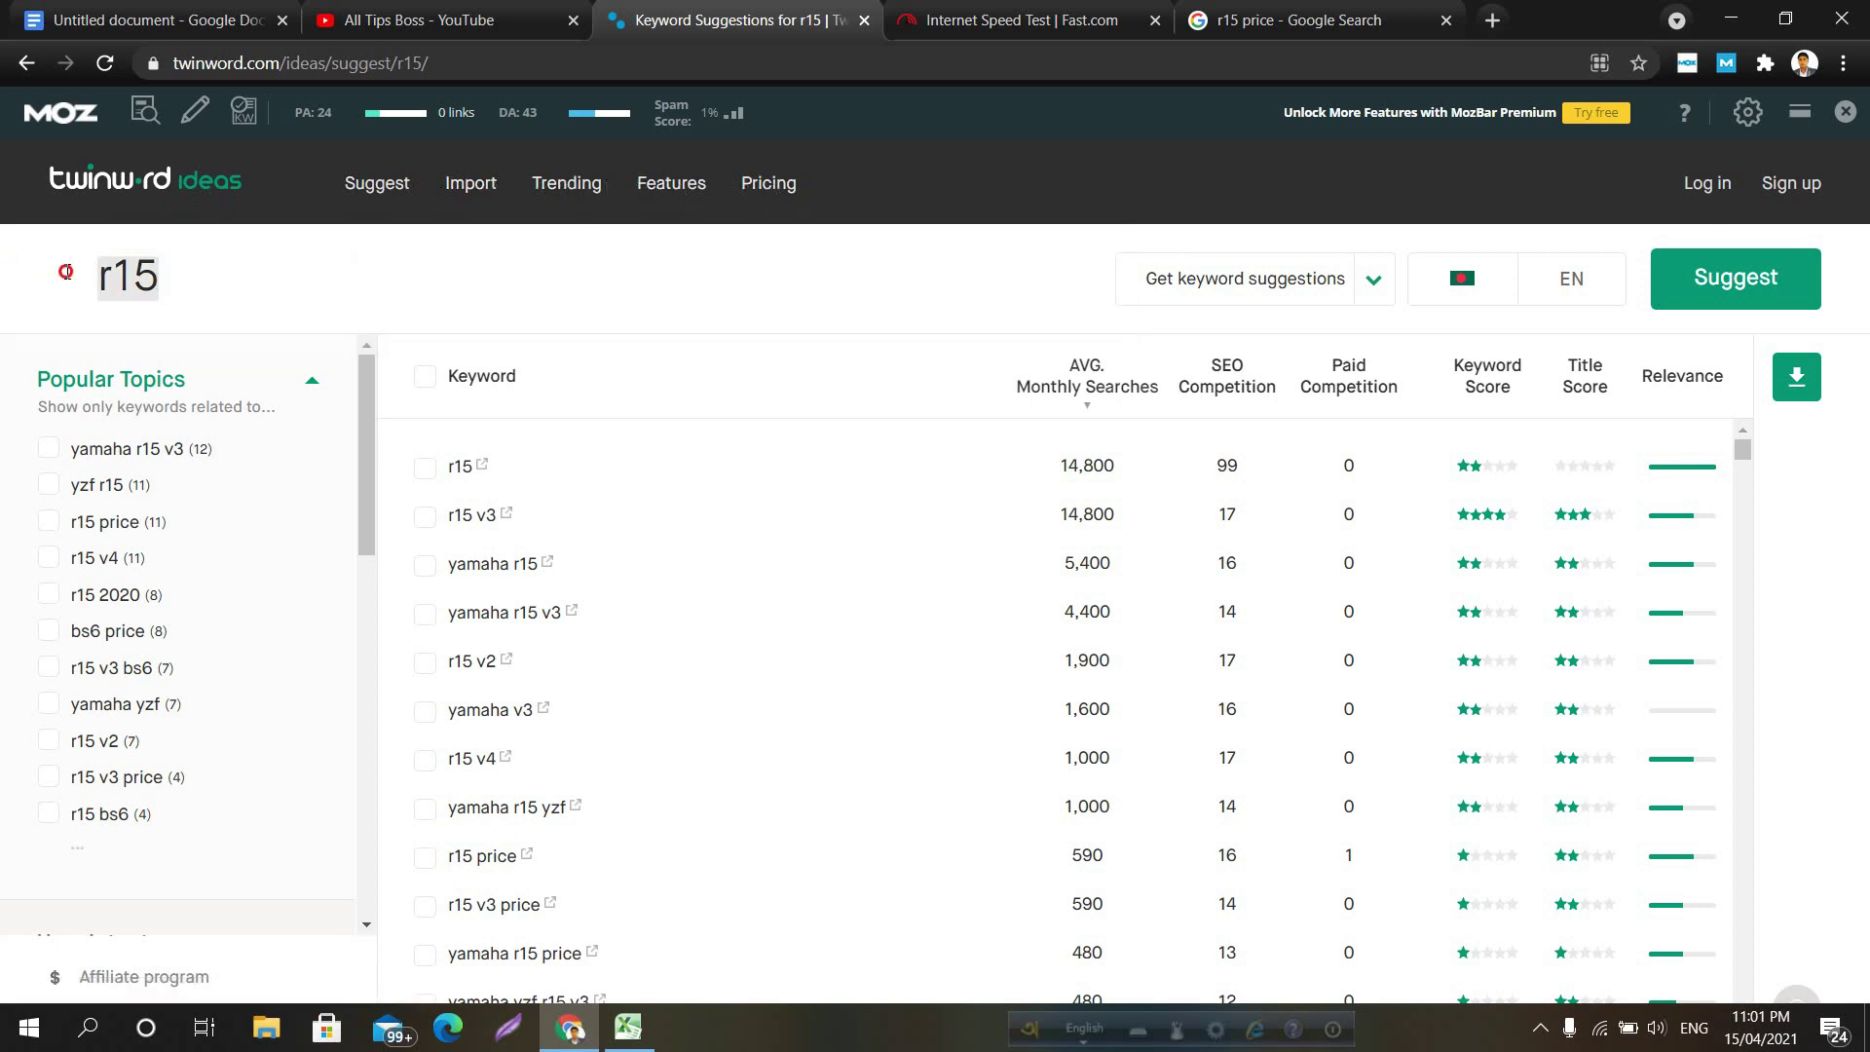
left_click(167, 273)
double_click(141, 275)
left_click(171, 283)
left_click_drag(170, 283, 82, 279)
left_click(167, 265)
double_click(164, 267)
left_click(159, 268)
left_click_drag(159, 269, 89, 277)
left_click(188, 261)
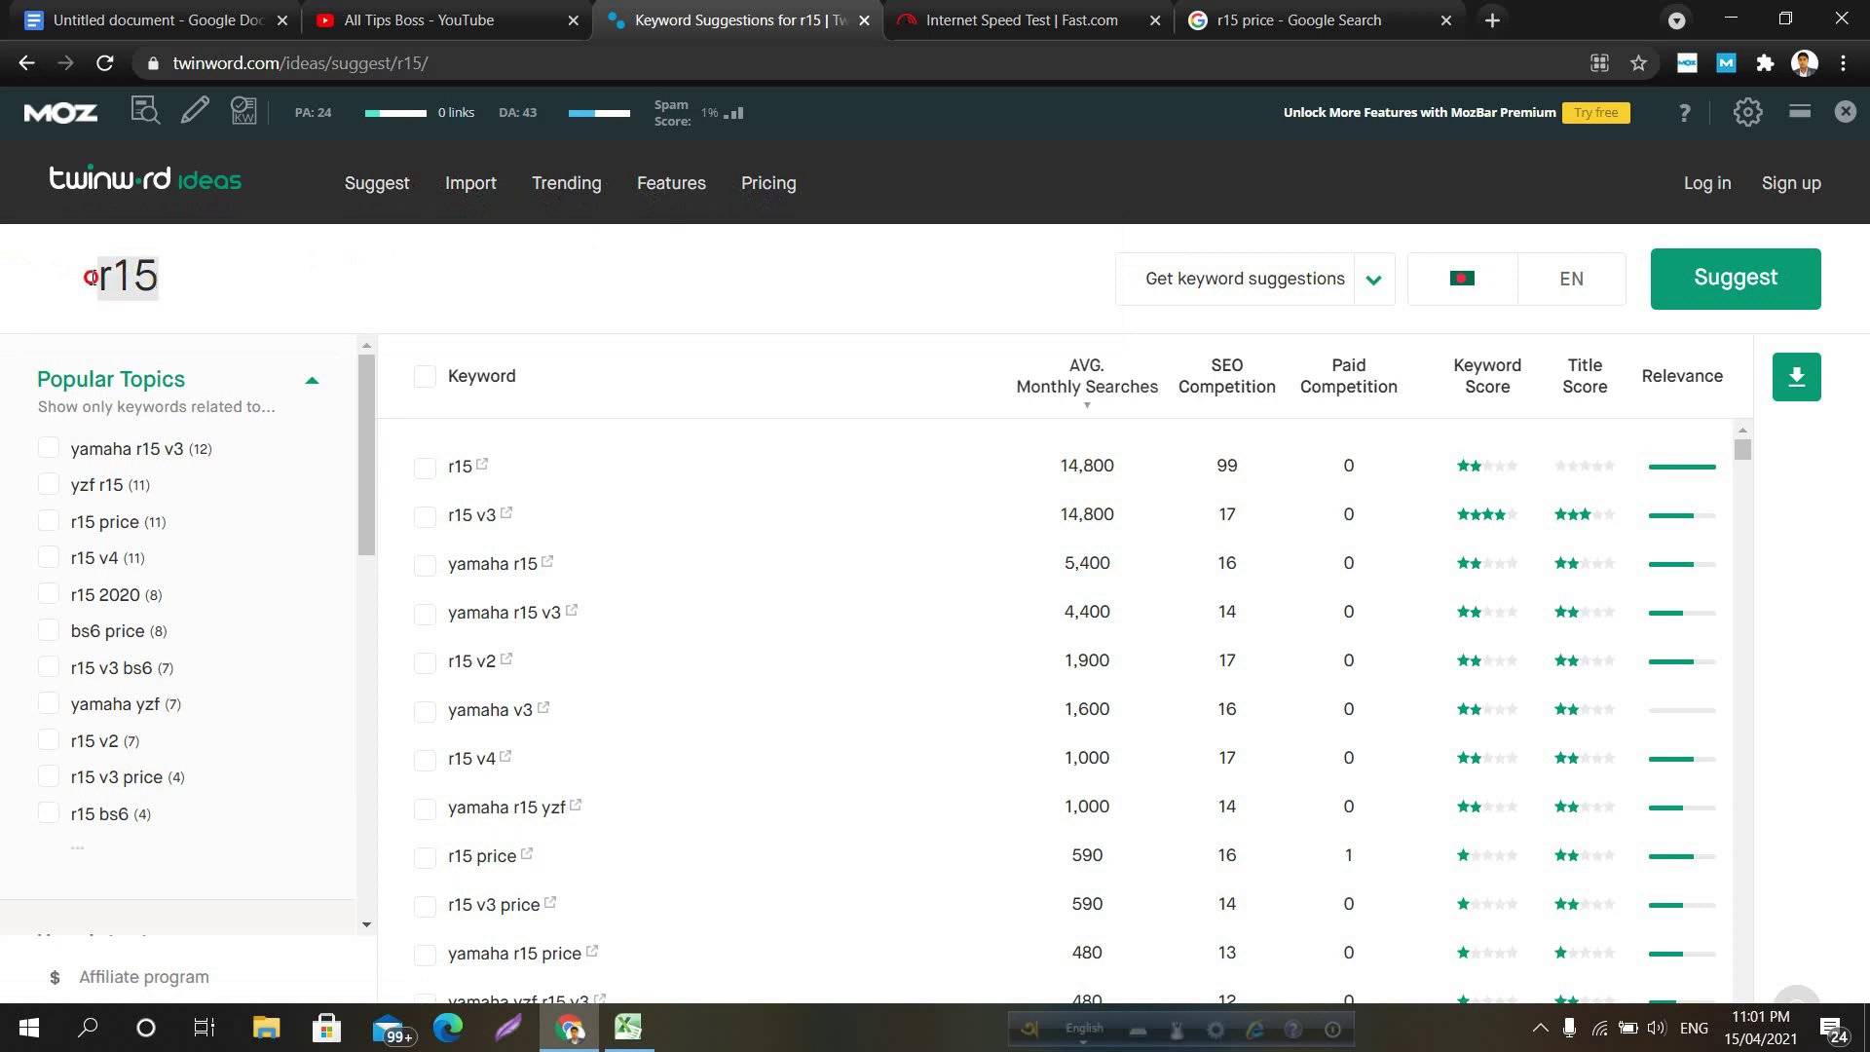
left_click(191, 273)
Examine the suggested r15 keywords, comparing their average monthly searches with their SEO competition, especially for r15 and r15 v3
scroll(688, 547, "down", 5)
scroll(688, 547, "up", 5)
scroll(1059, 684, "down", 3)
scroll(1045, 677, "up", 3)
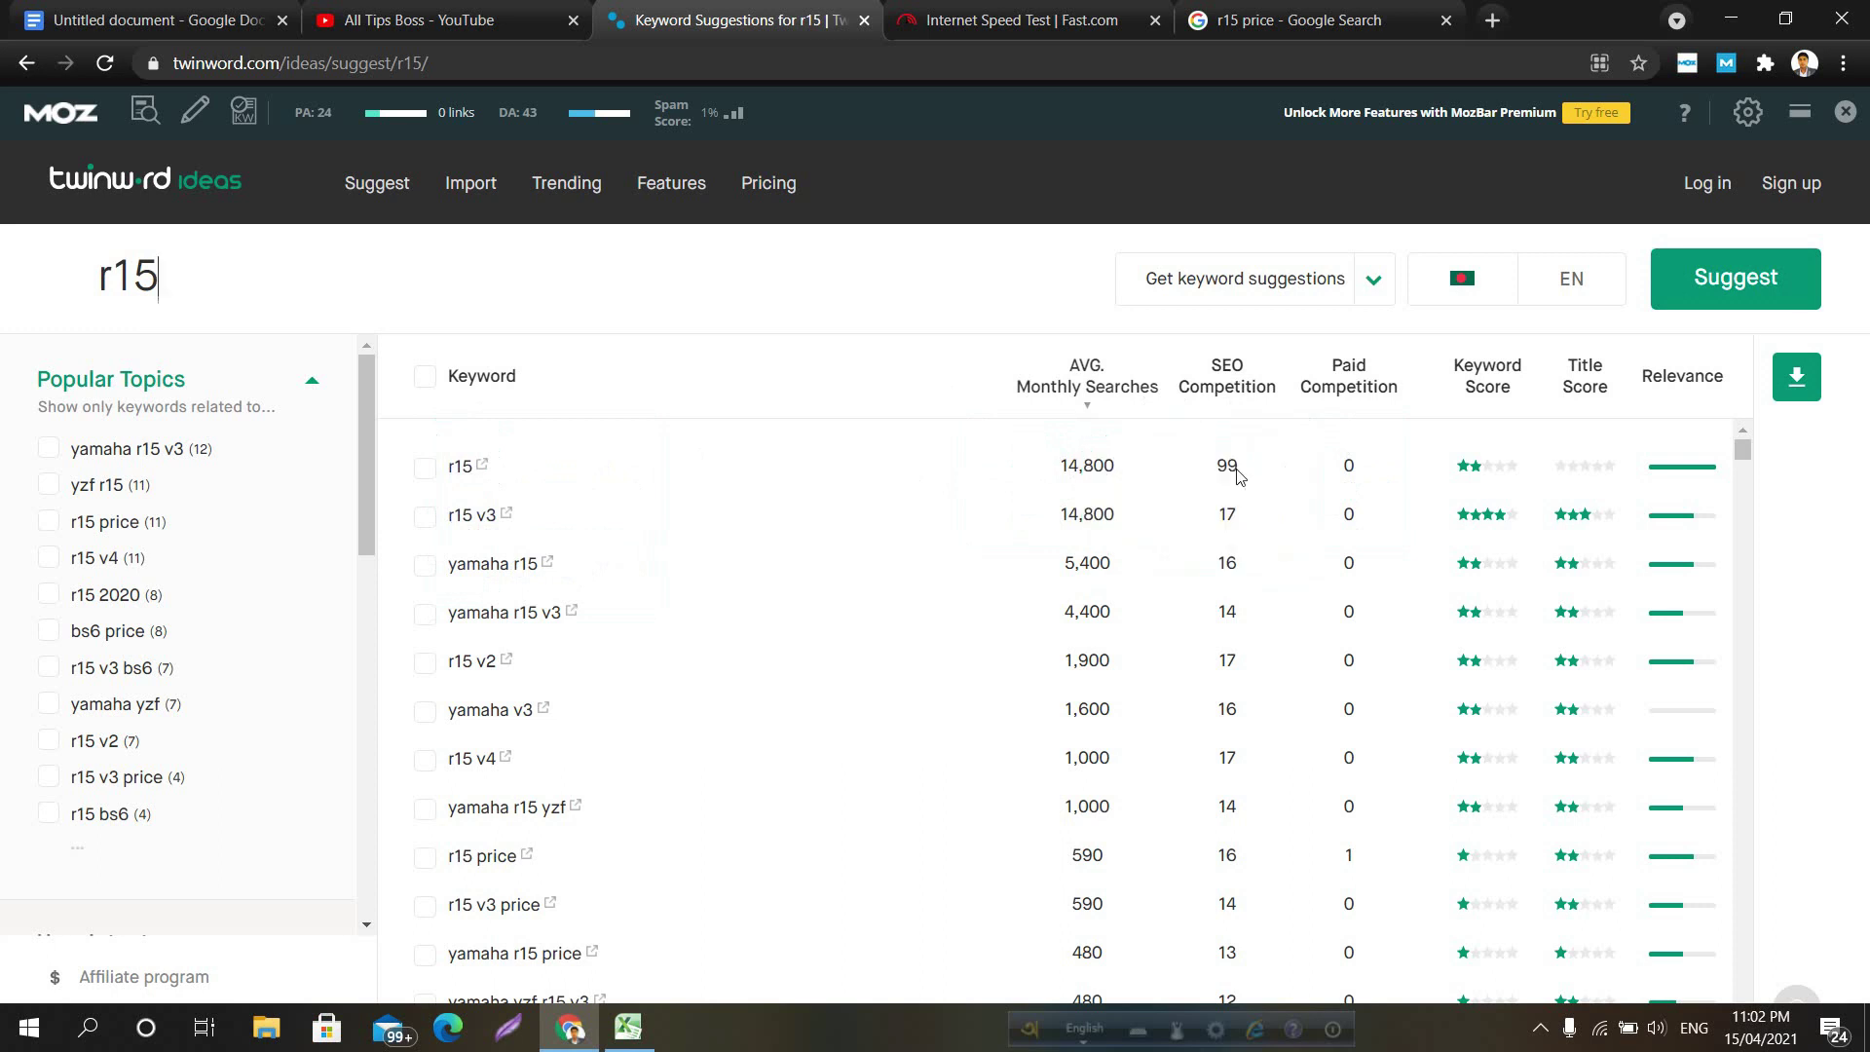
mouse_move(1227, 474)
mouse_move(1478, 480)
key("ctrl+1")
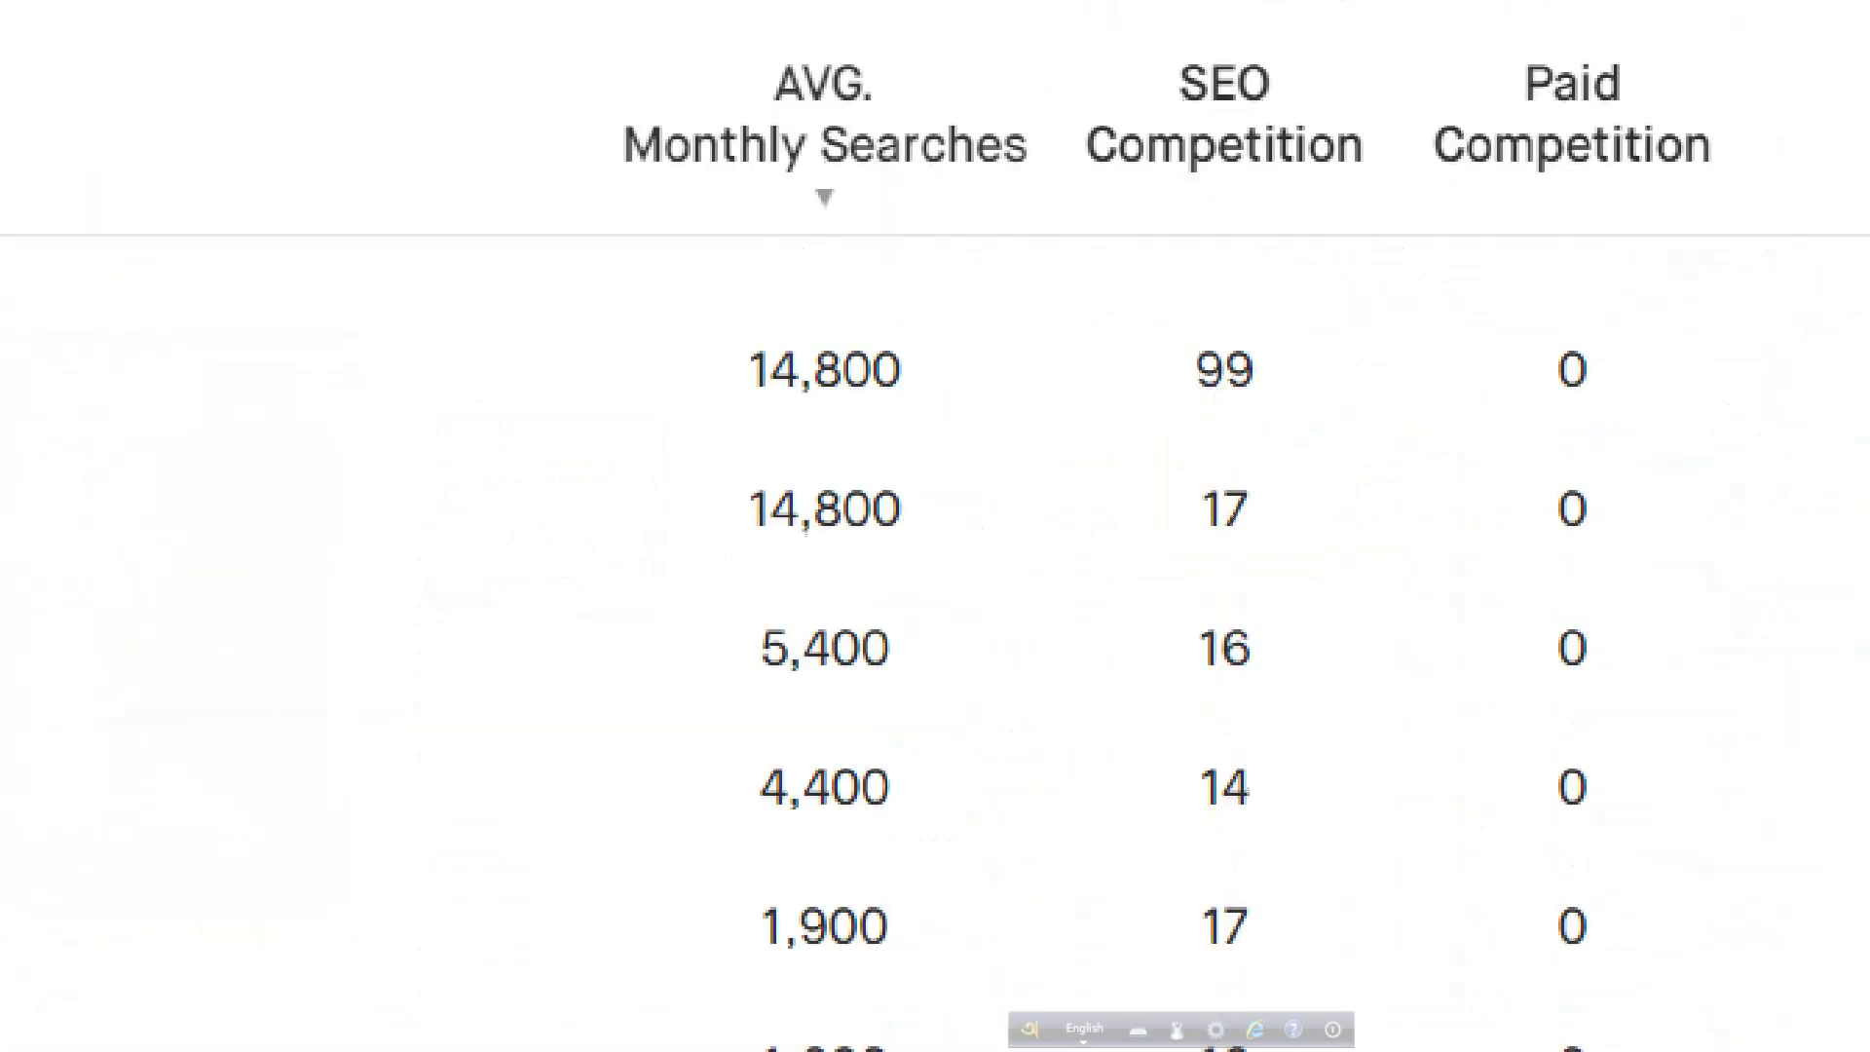
left_click(1223, 498)
left_click_drag(1137, 475, 1338, 604)
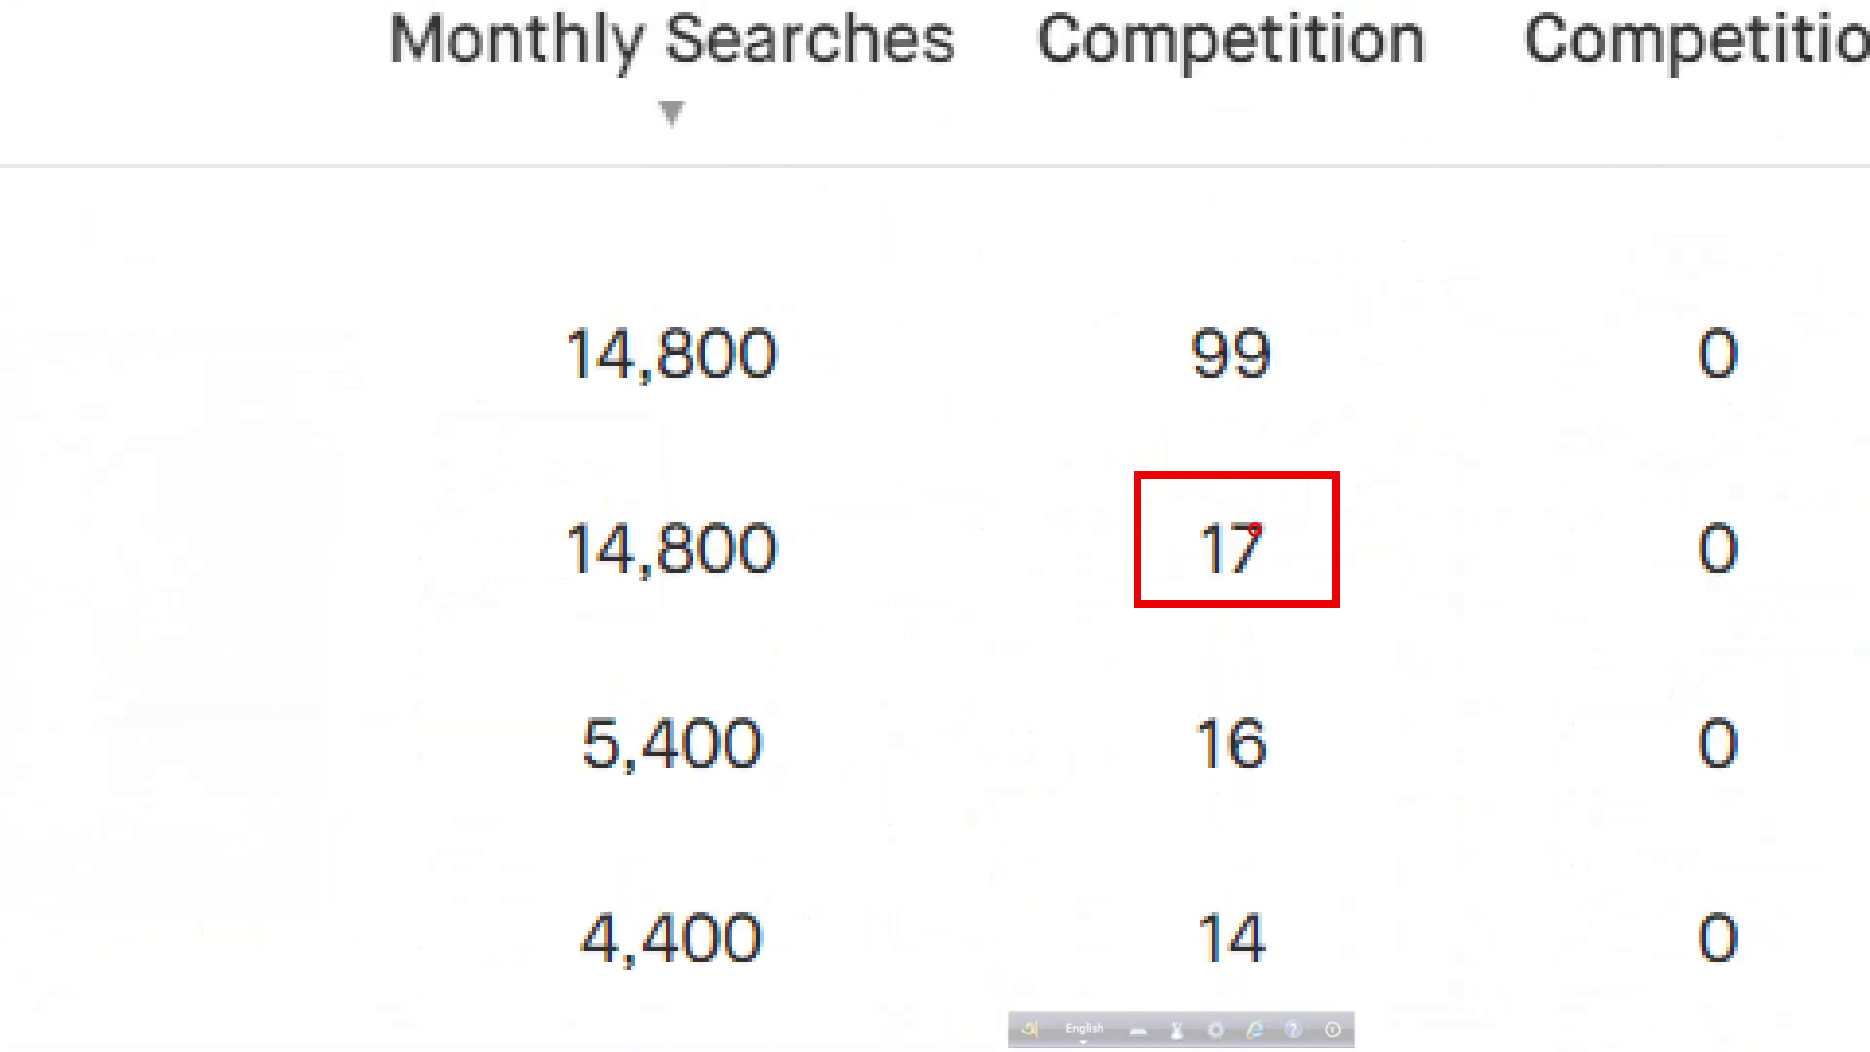
key("Escape")
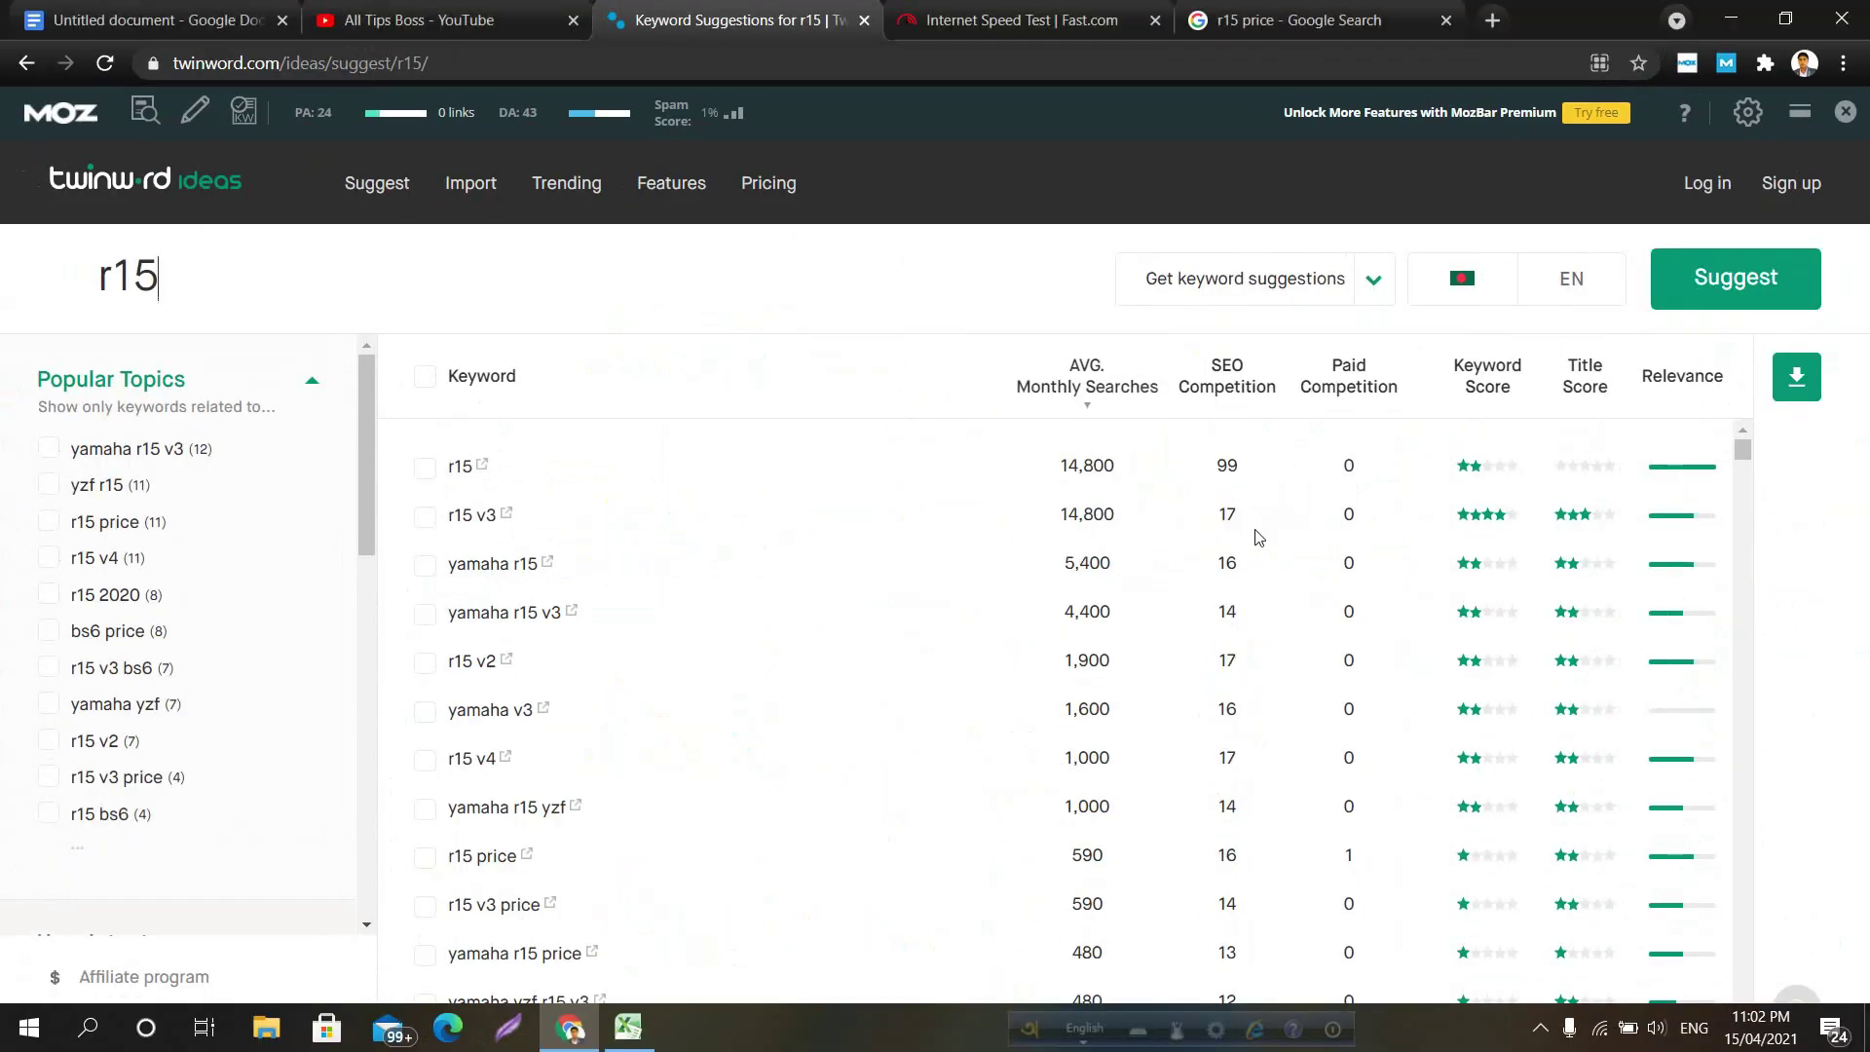
scroll(1043, 634, "down", 15)
scroll(1044, 634, "up", 10)
scroll(1040, 634, "up", 5)
left_click(1799, 385)
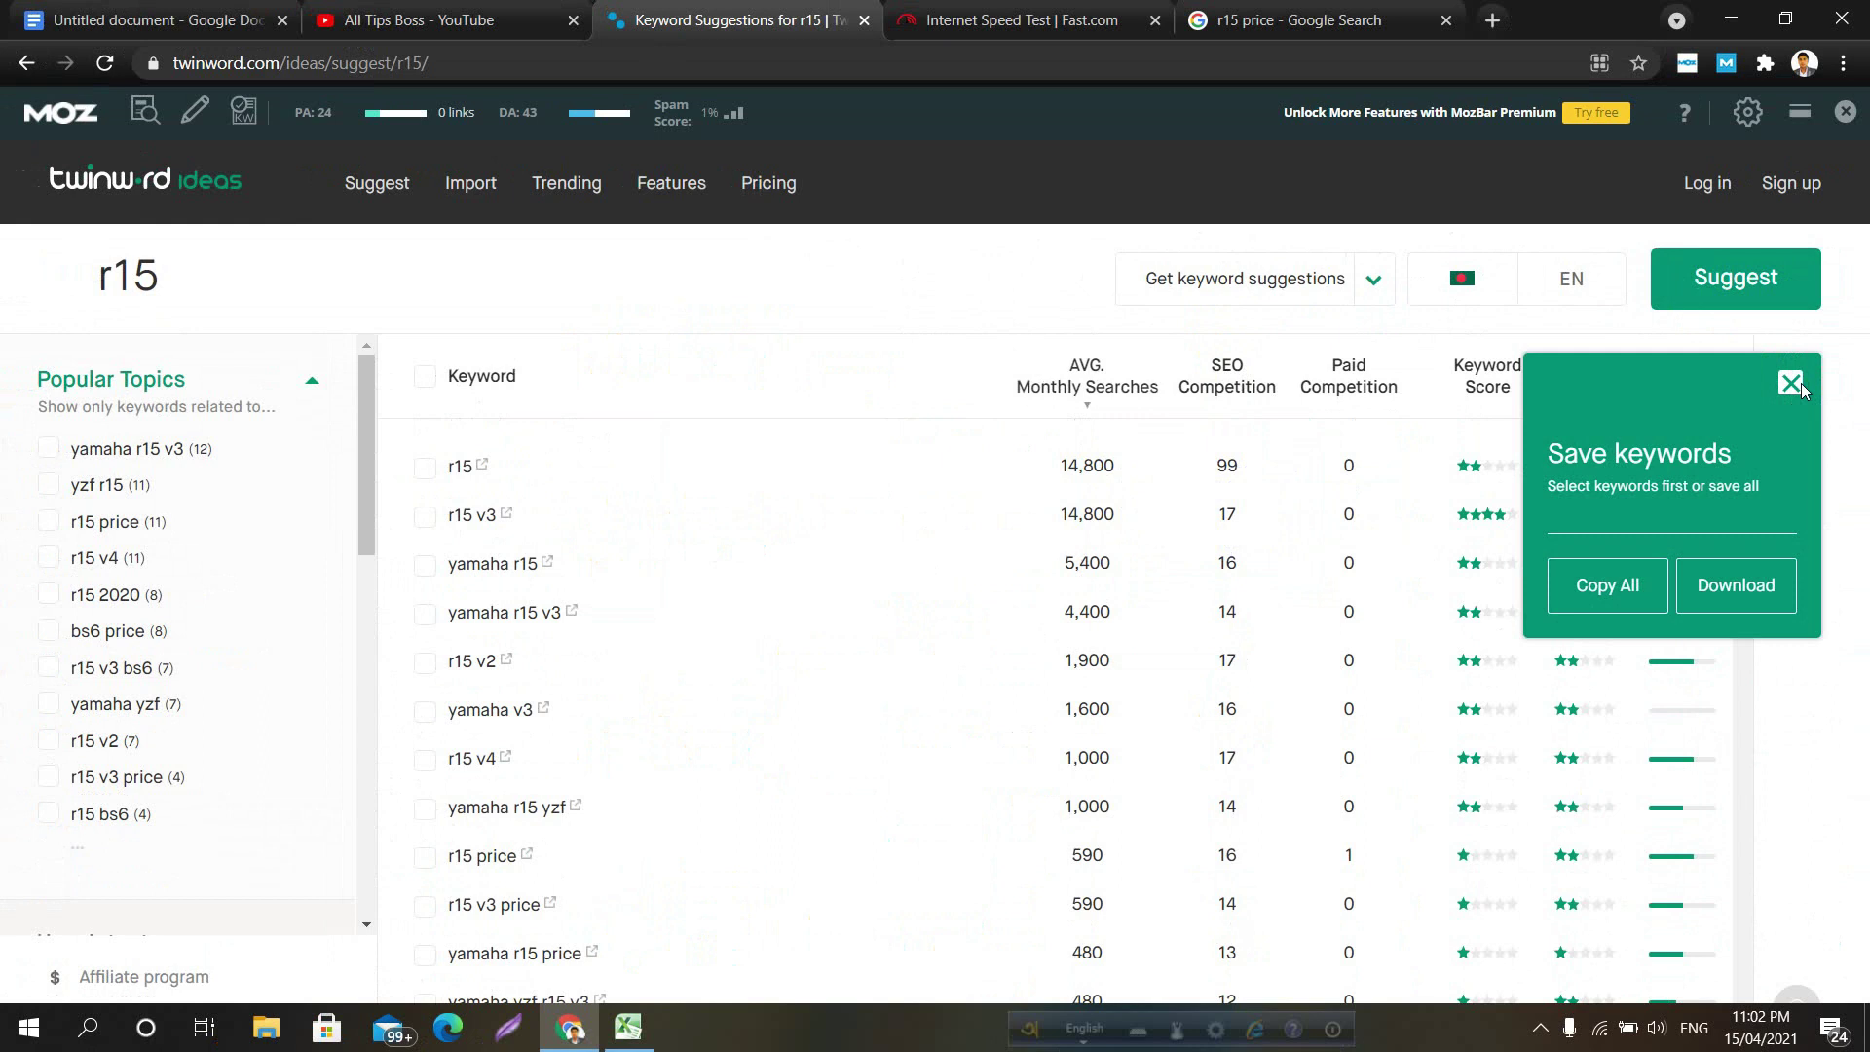
left_click(1718, 592)
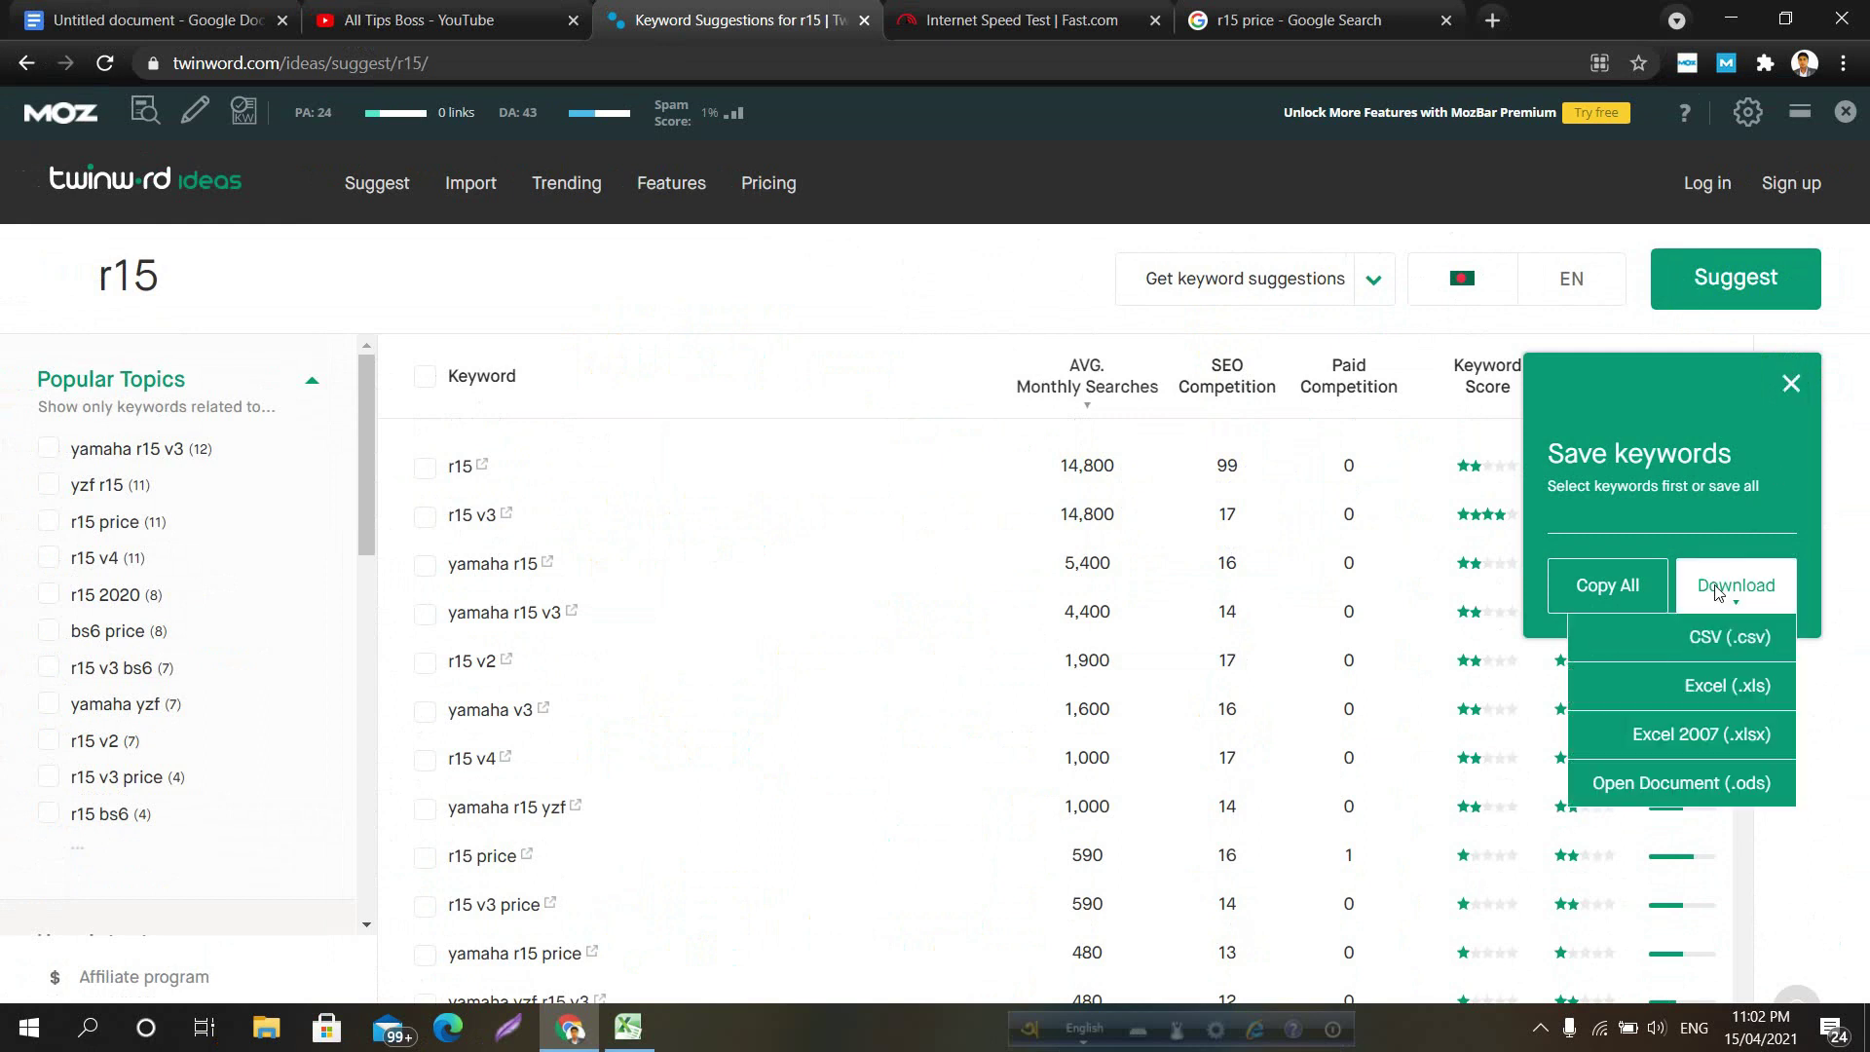
left_click(1796, 384)
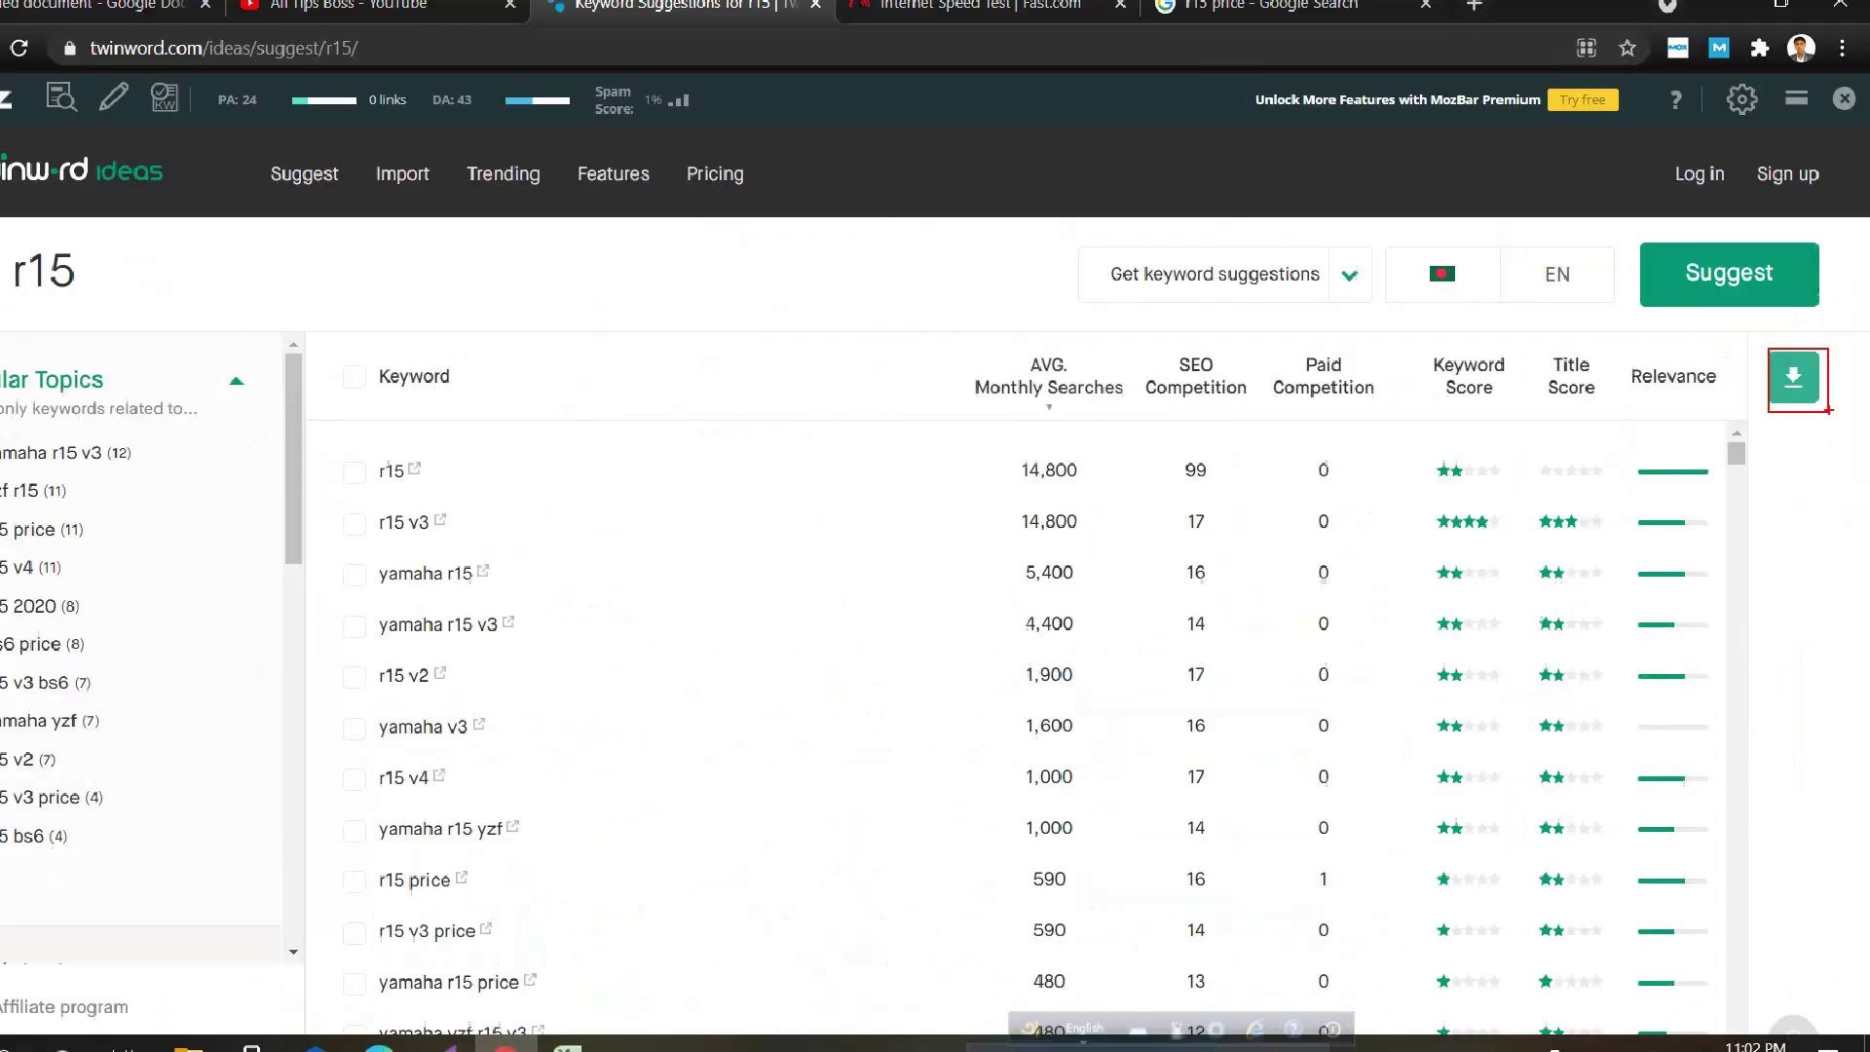
Download all suggested keywords for r15 as an Excel (.xls) file
left_click(1731, 388)
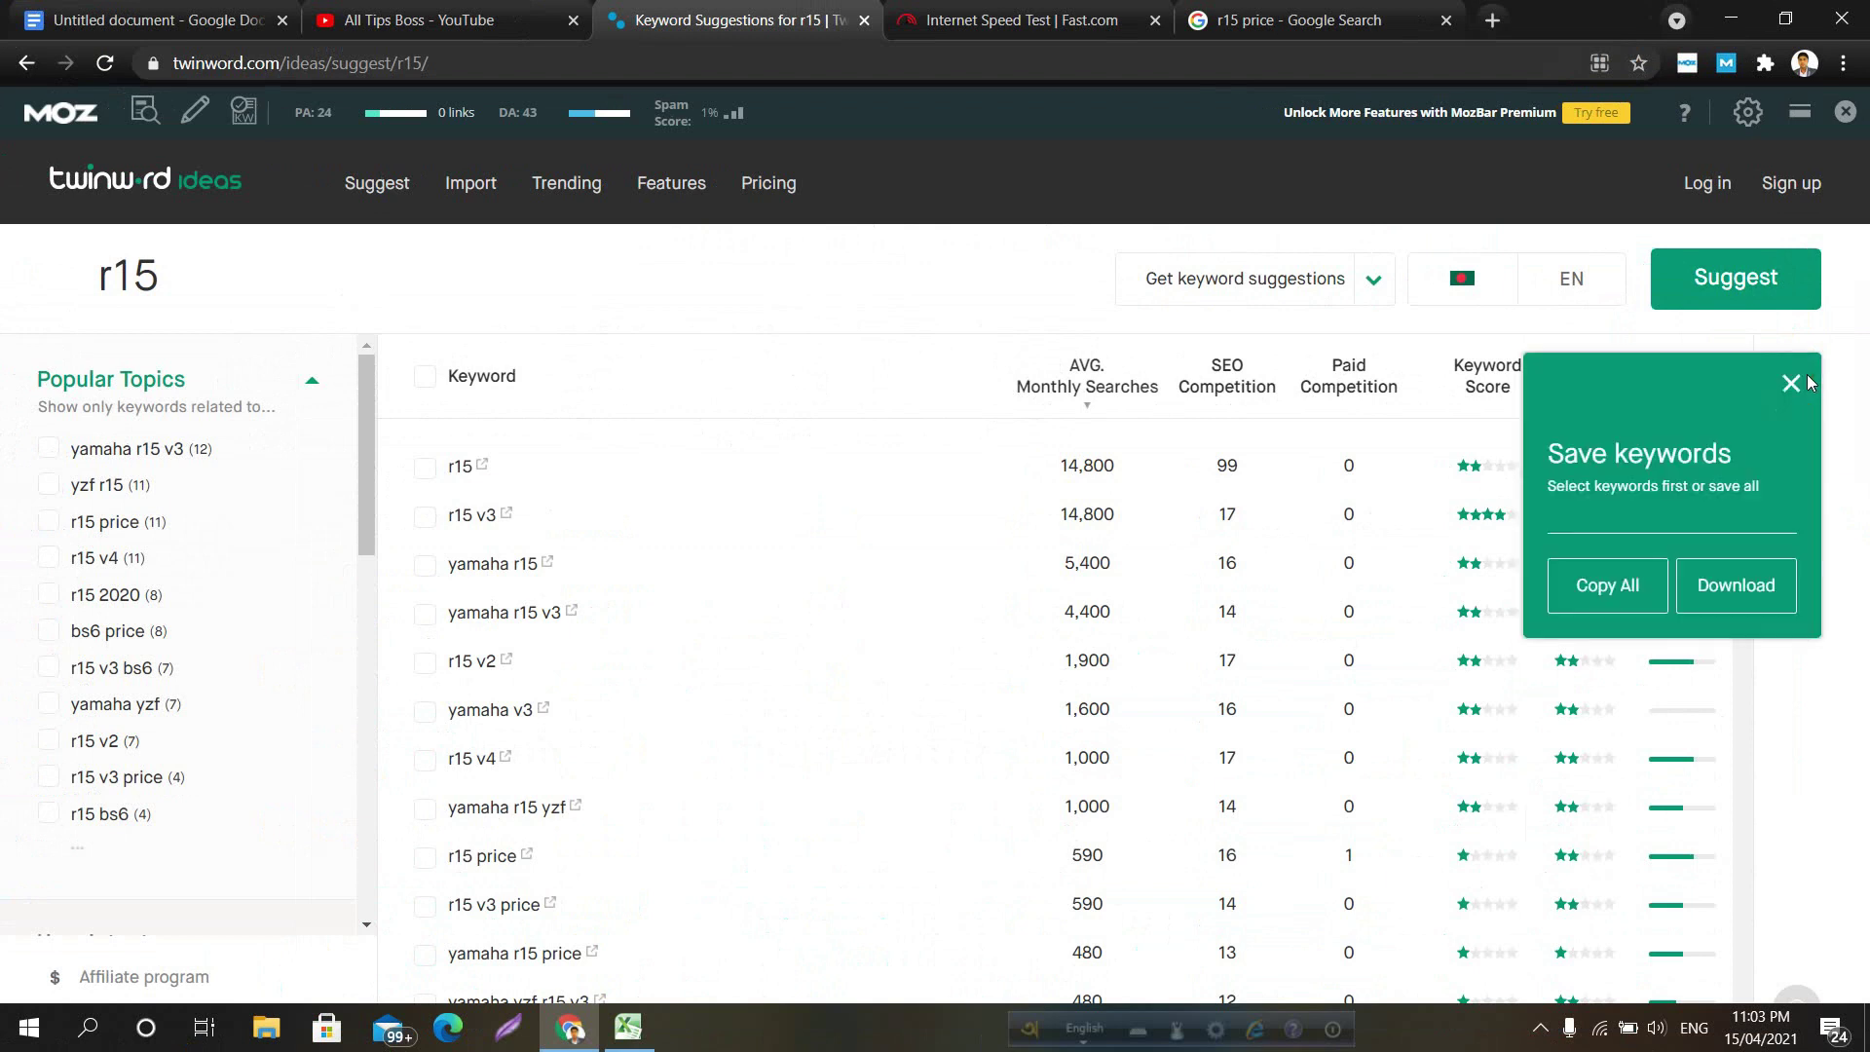
left_click(1745, 589)
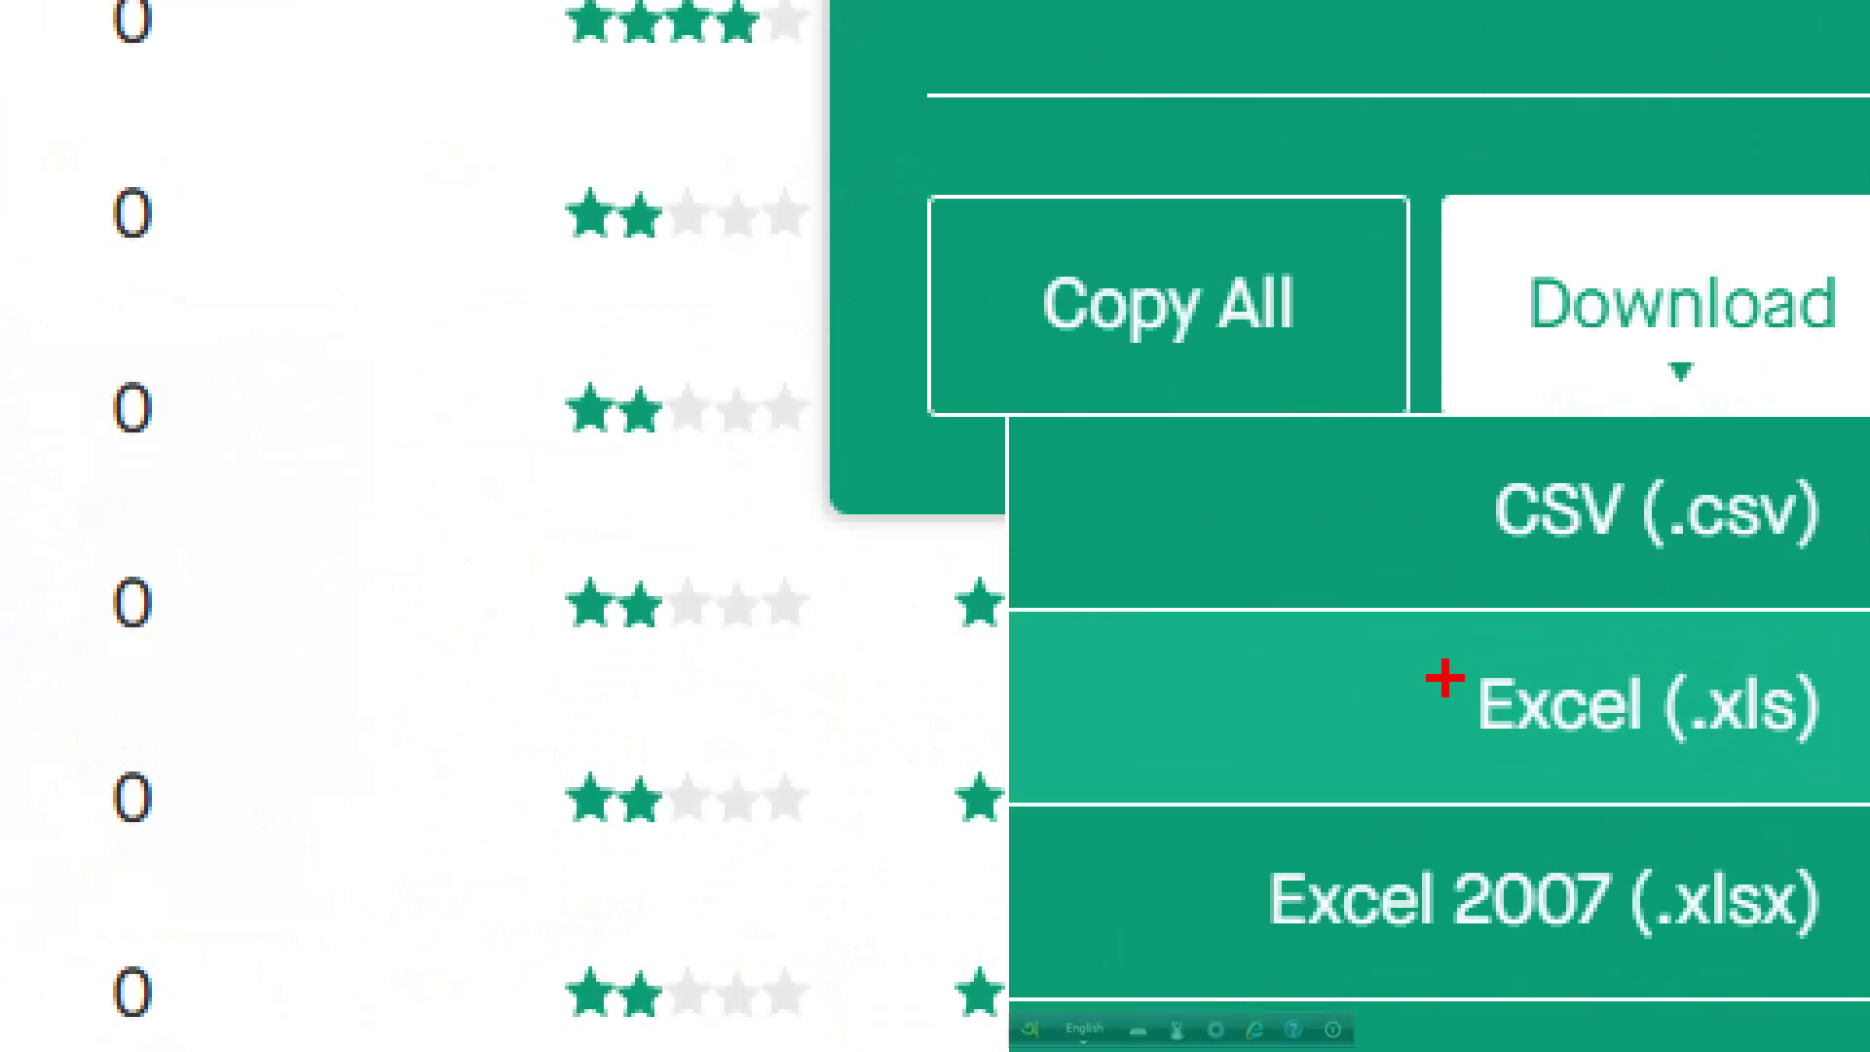
left_click_drag(977, 591, 1865, 828)
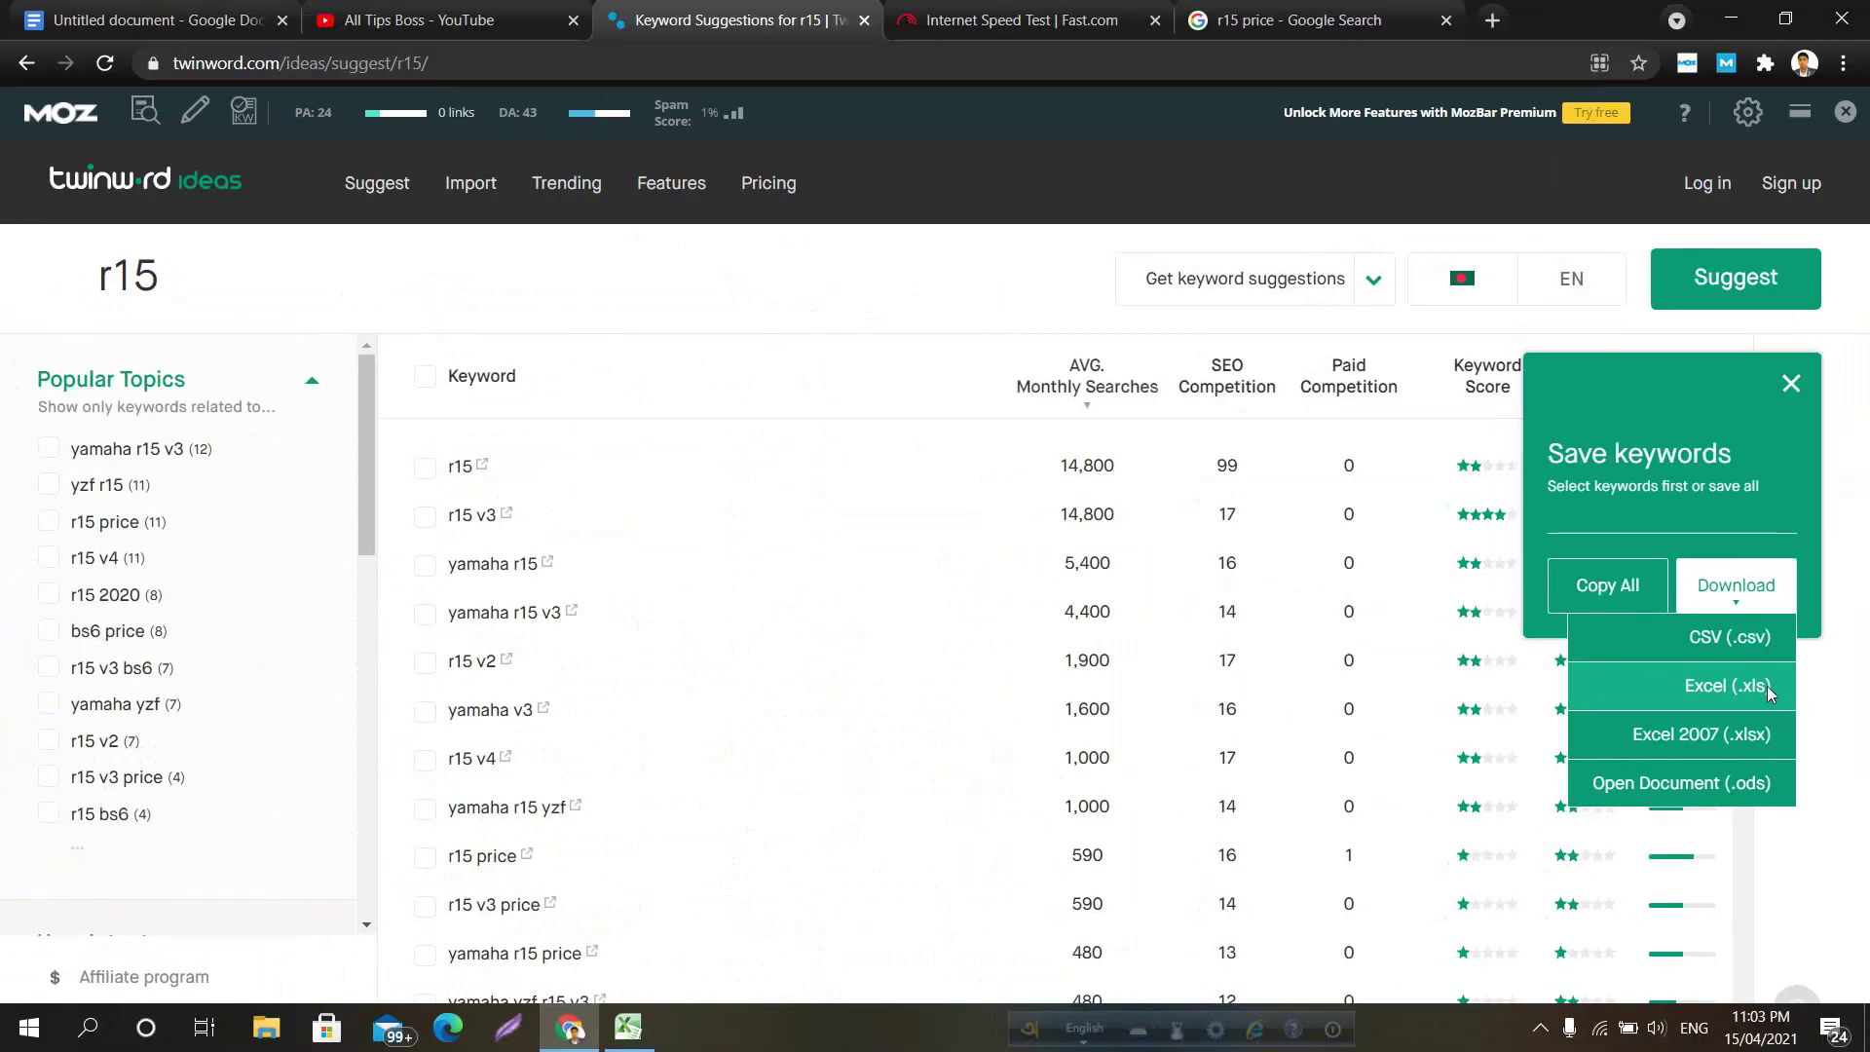
left_click(1767, 685)
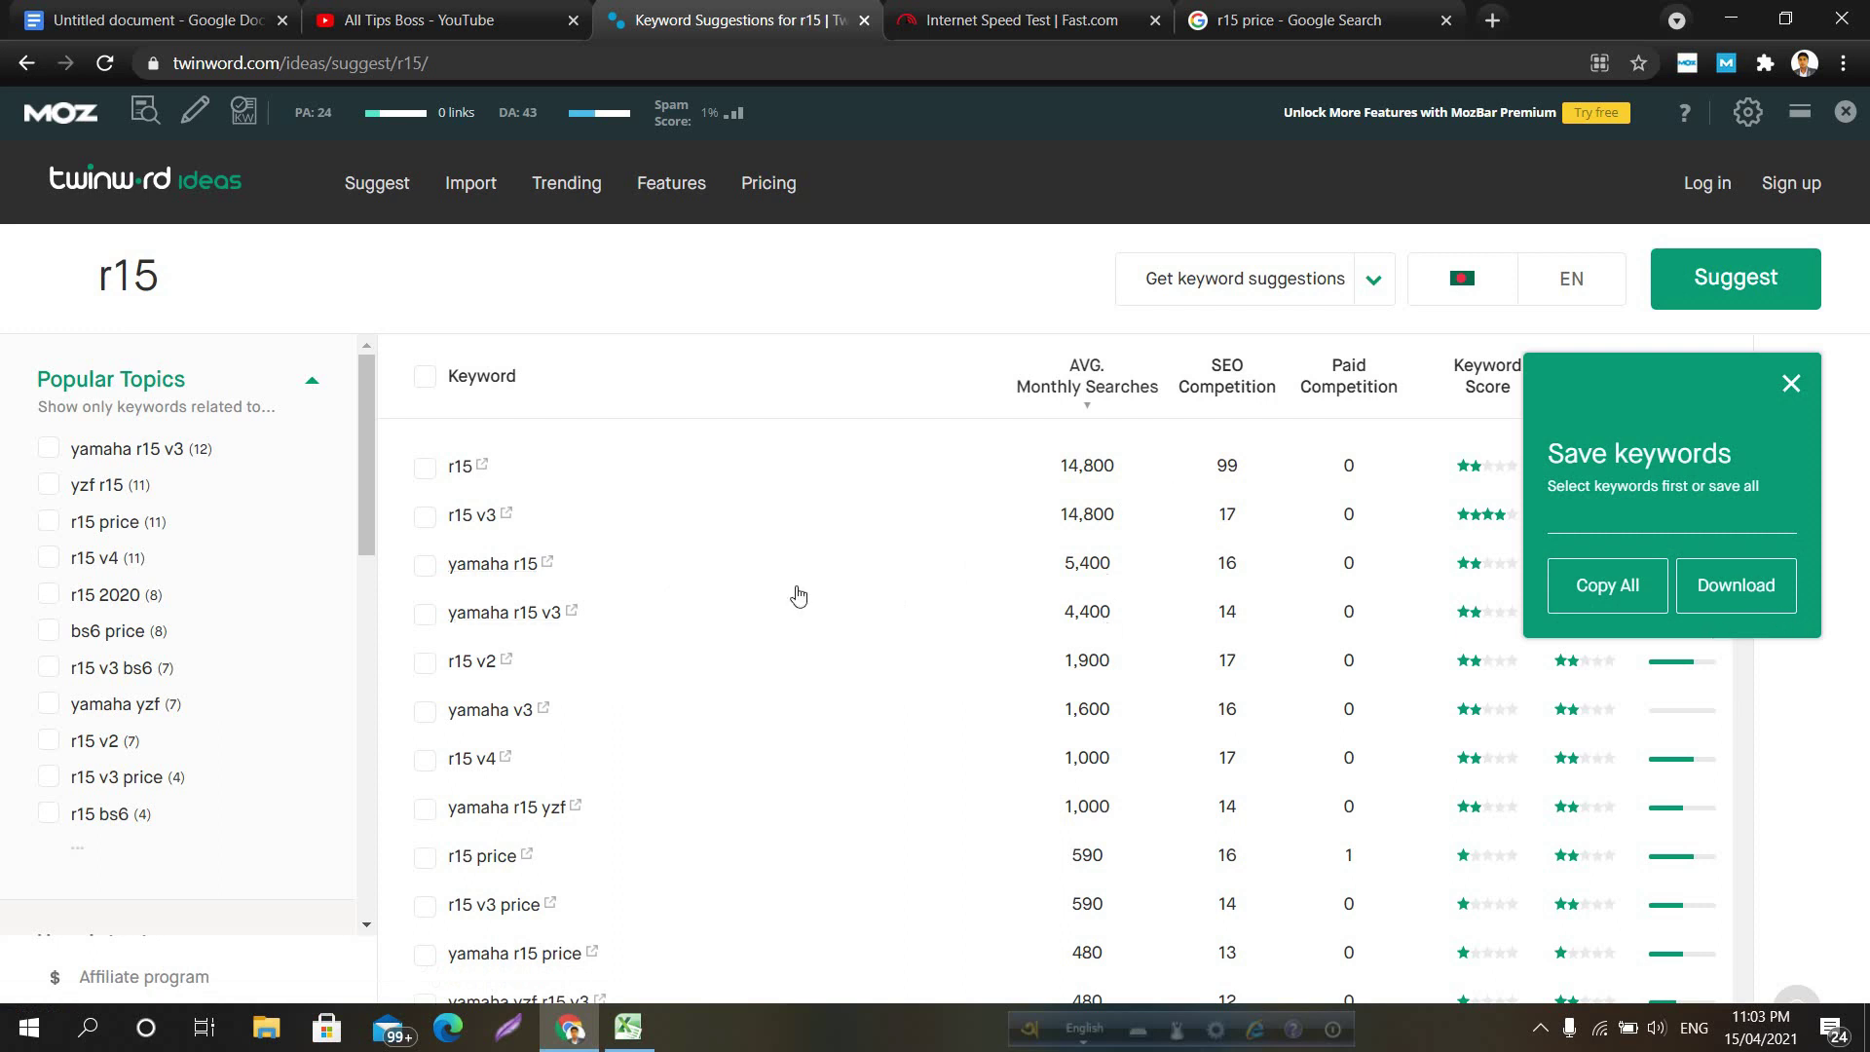
scroll(798, 595, "down", 10)
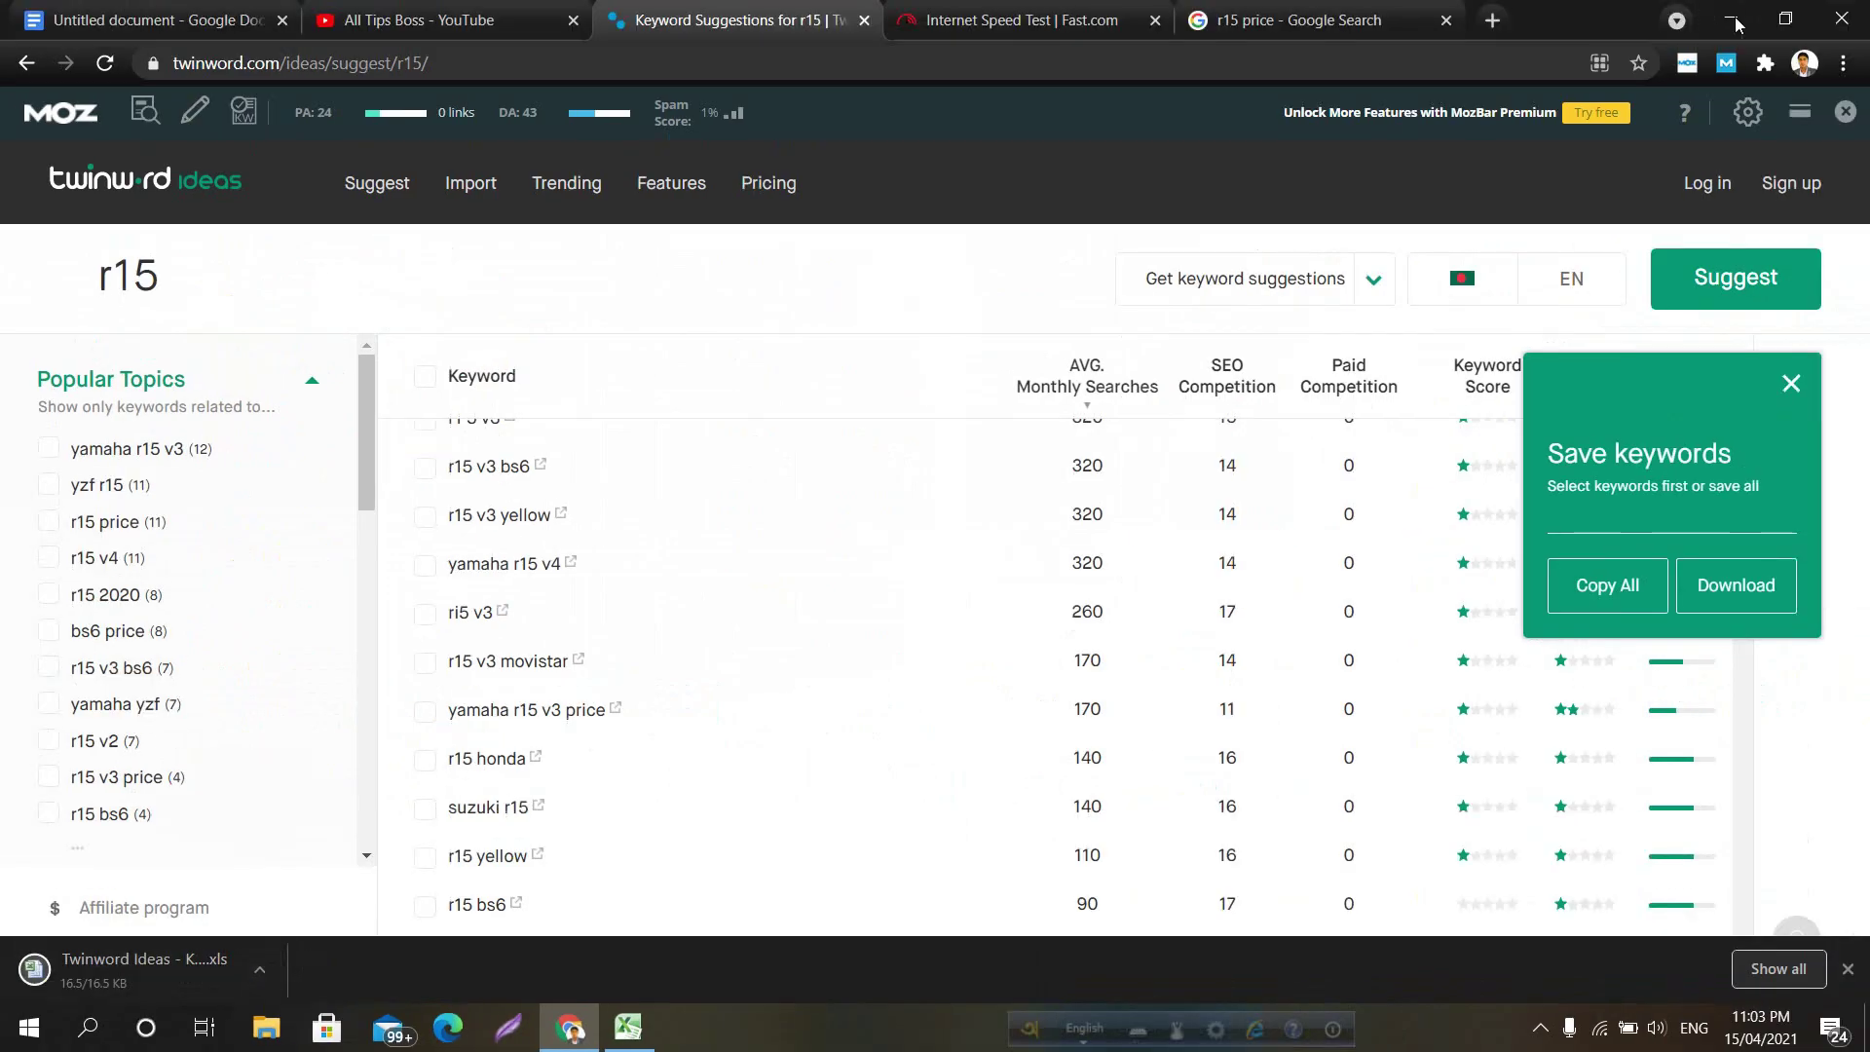
Minimise the browser and the Excel worksheet window to get to the desktop
left_click(1739, 21)
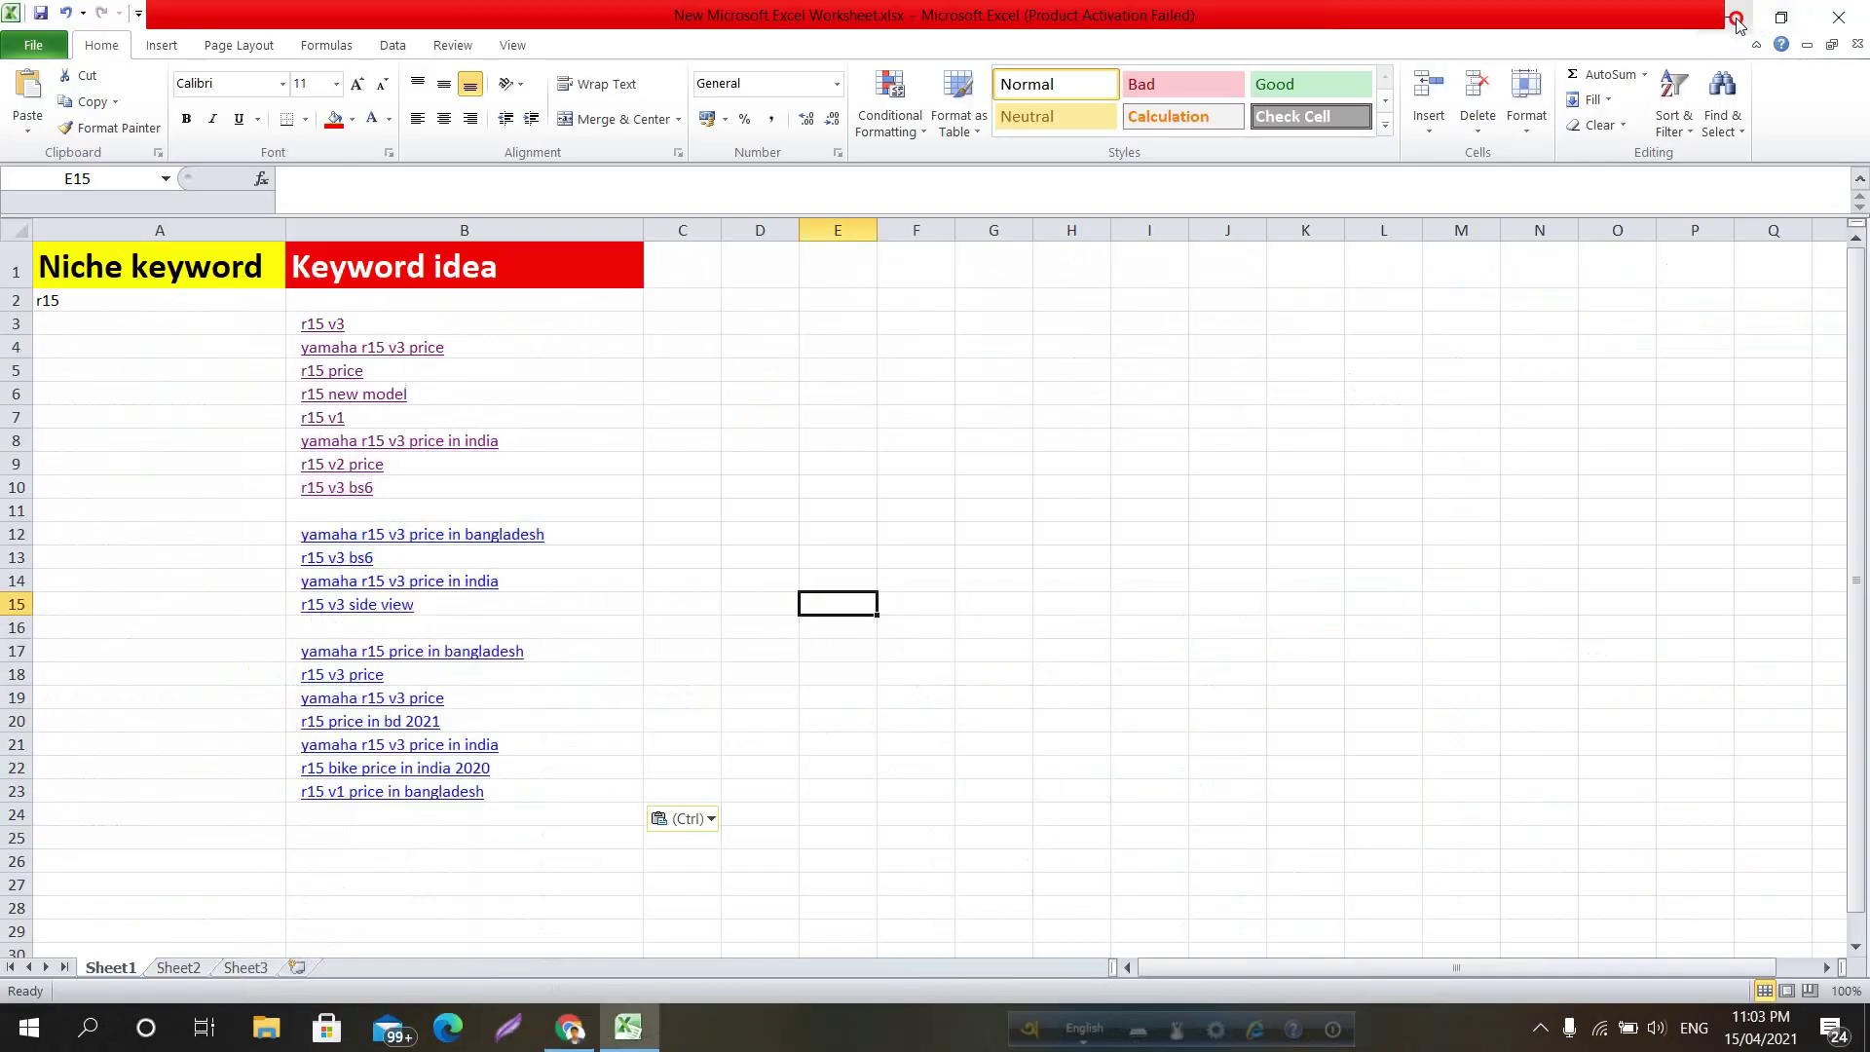
left_click(1735, 15)
left_click(34, 59)
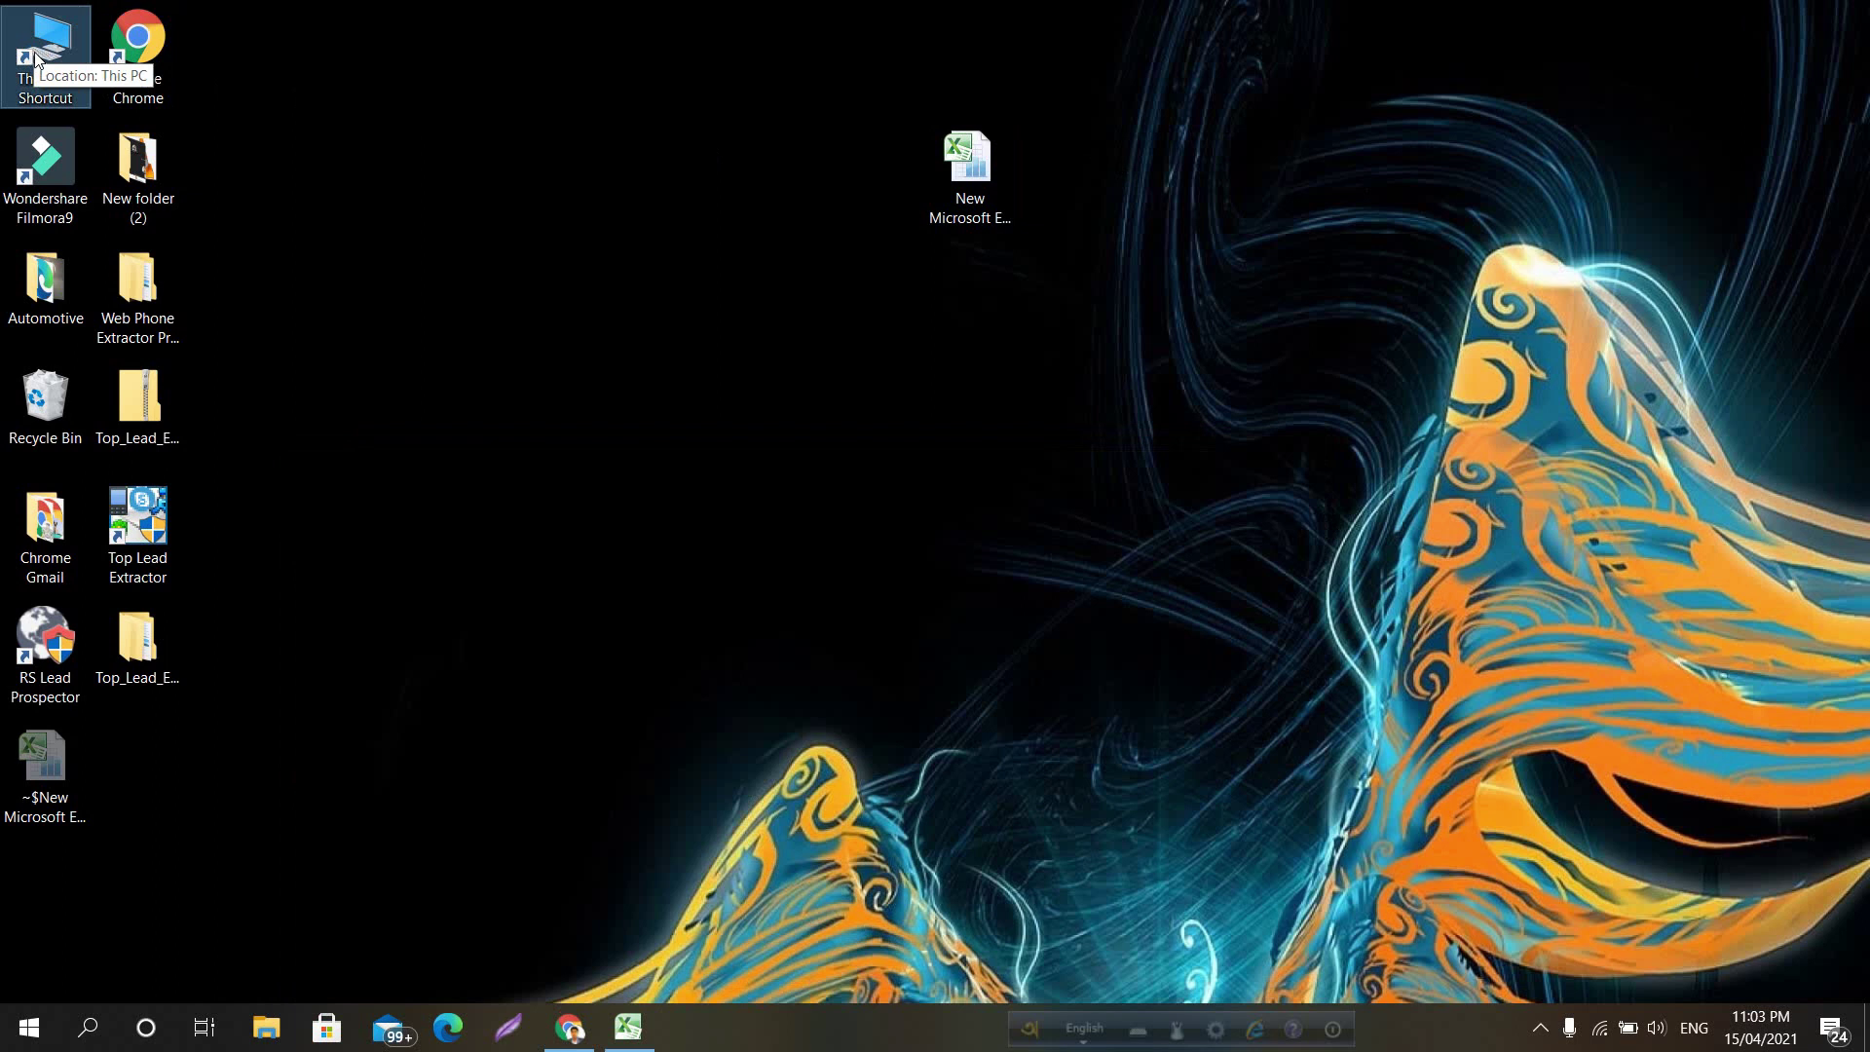
left_click(628, 1028)
left_click(716, 512)
left_click(833, 461)
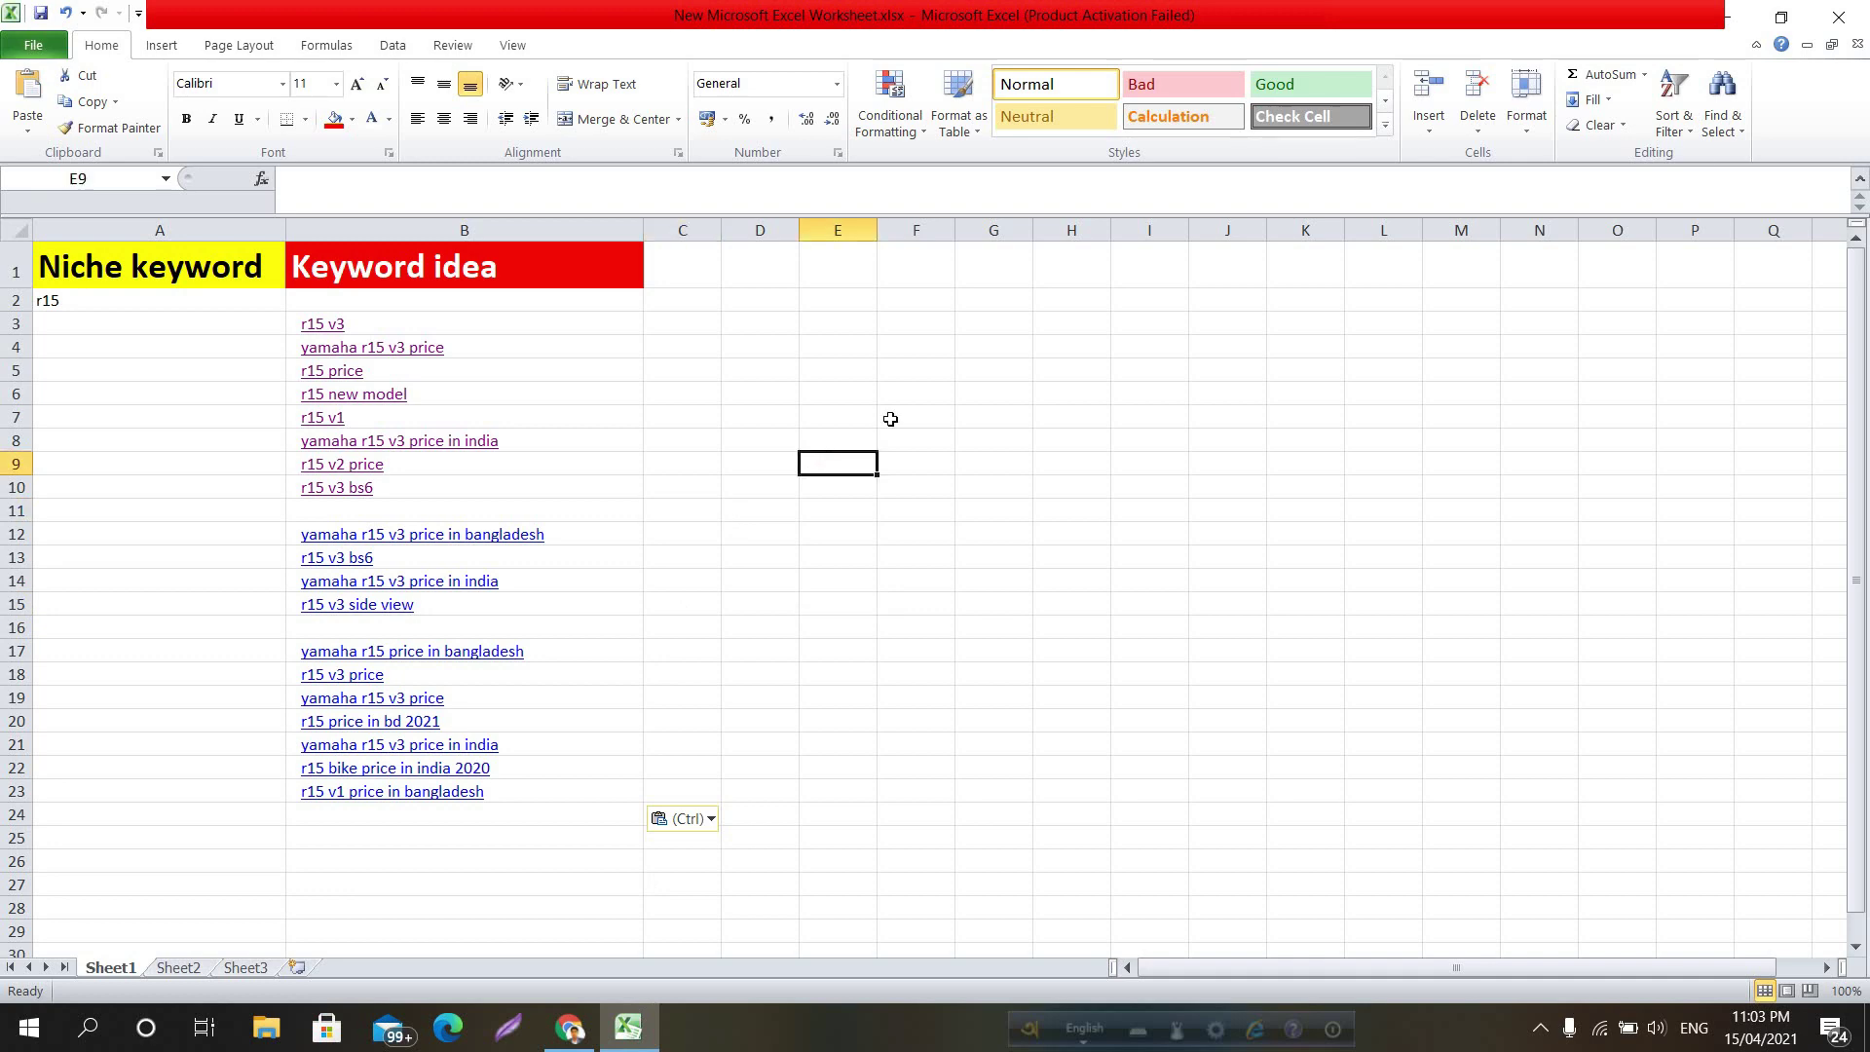
left_click(1729, 16)
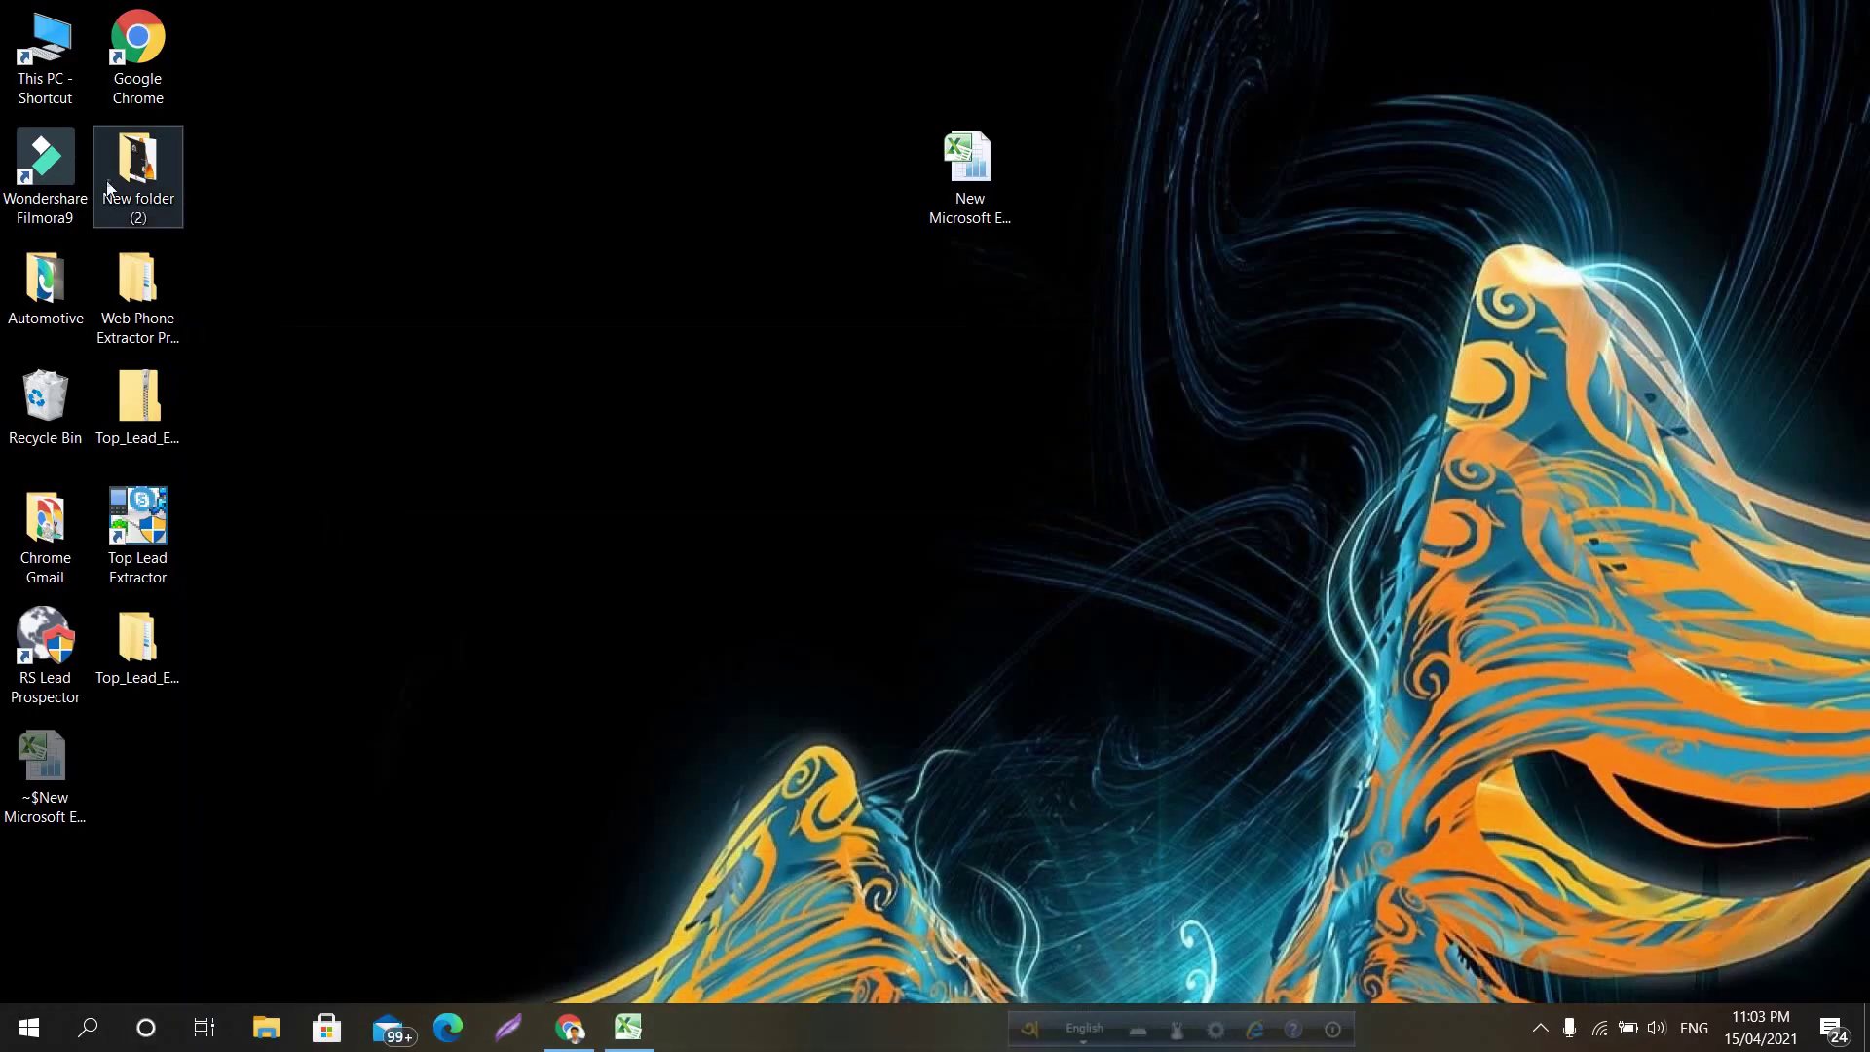
Open Twinword Ideas - Keyword List.xls from the Downloads folder of This PC and enable editing
double_click(52, 81)
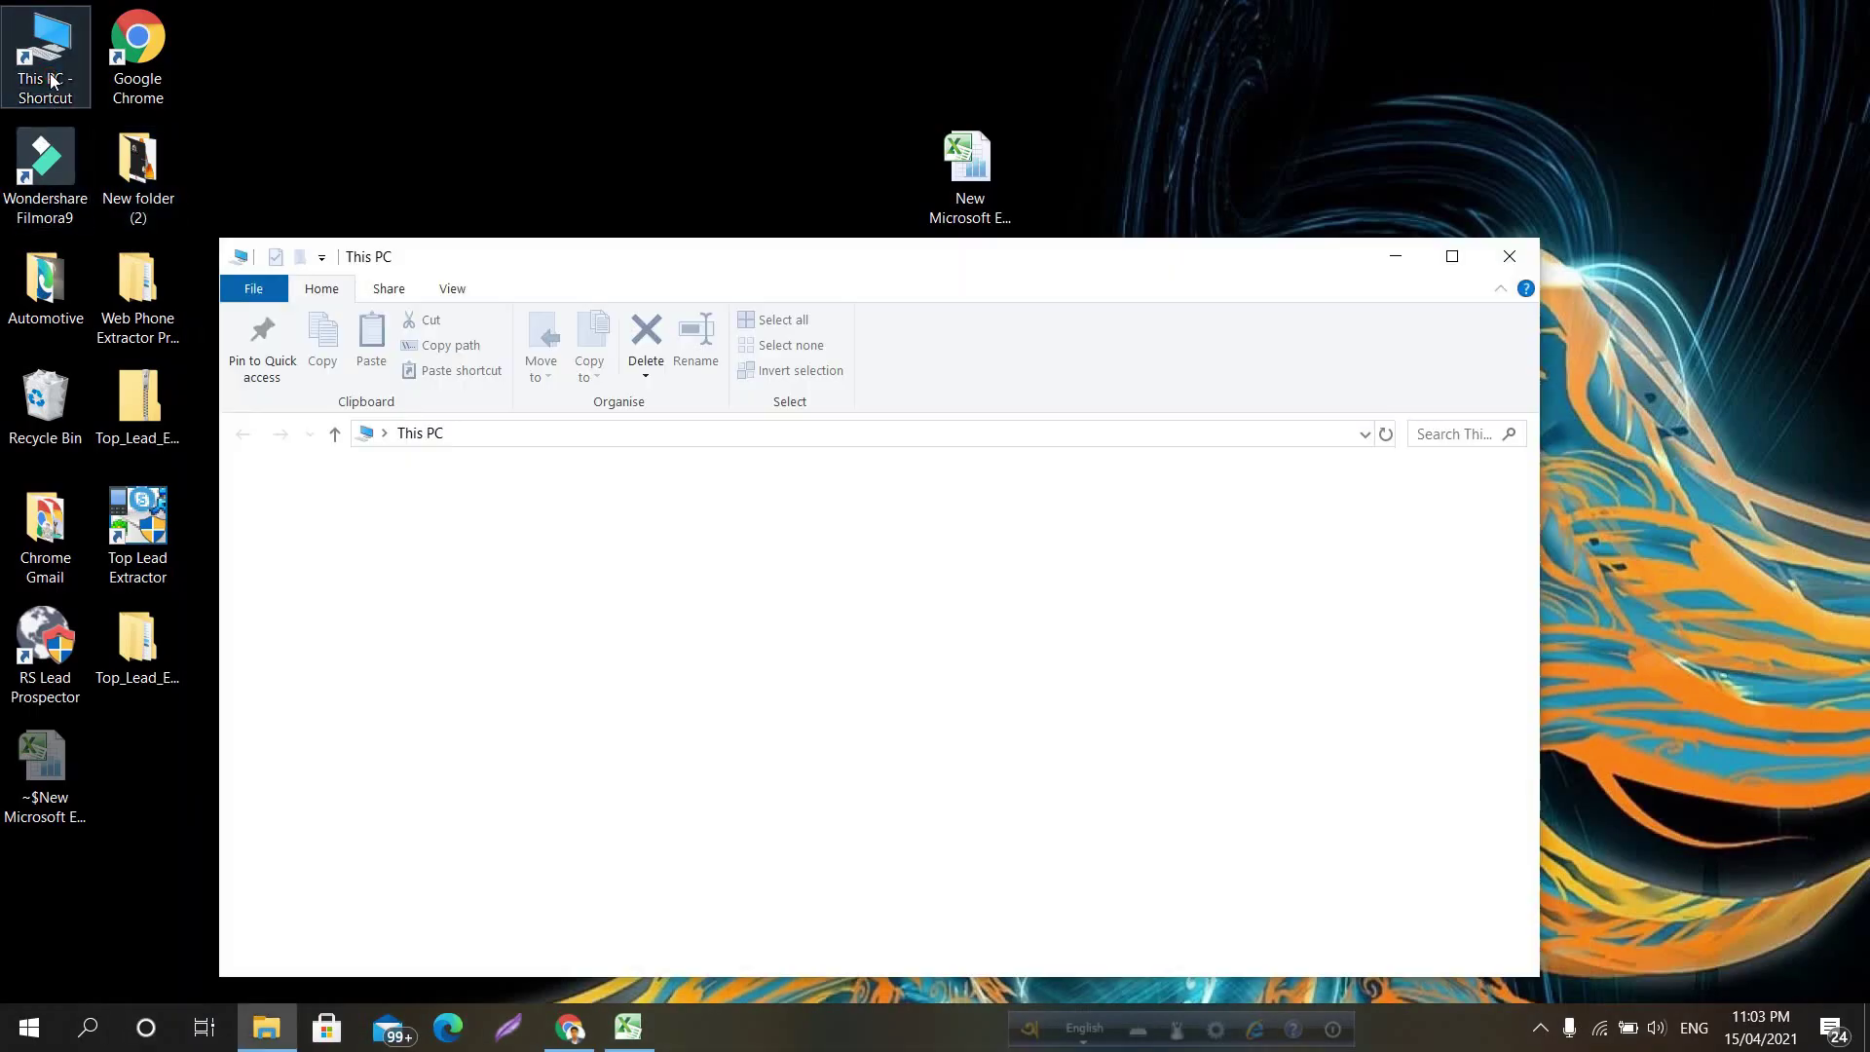
double_click(670, 604)
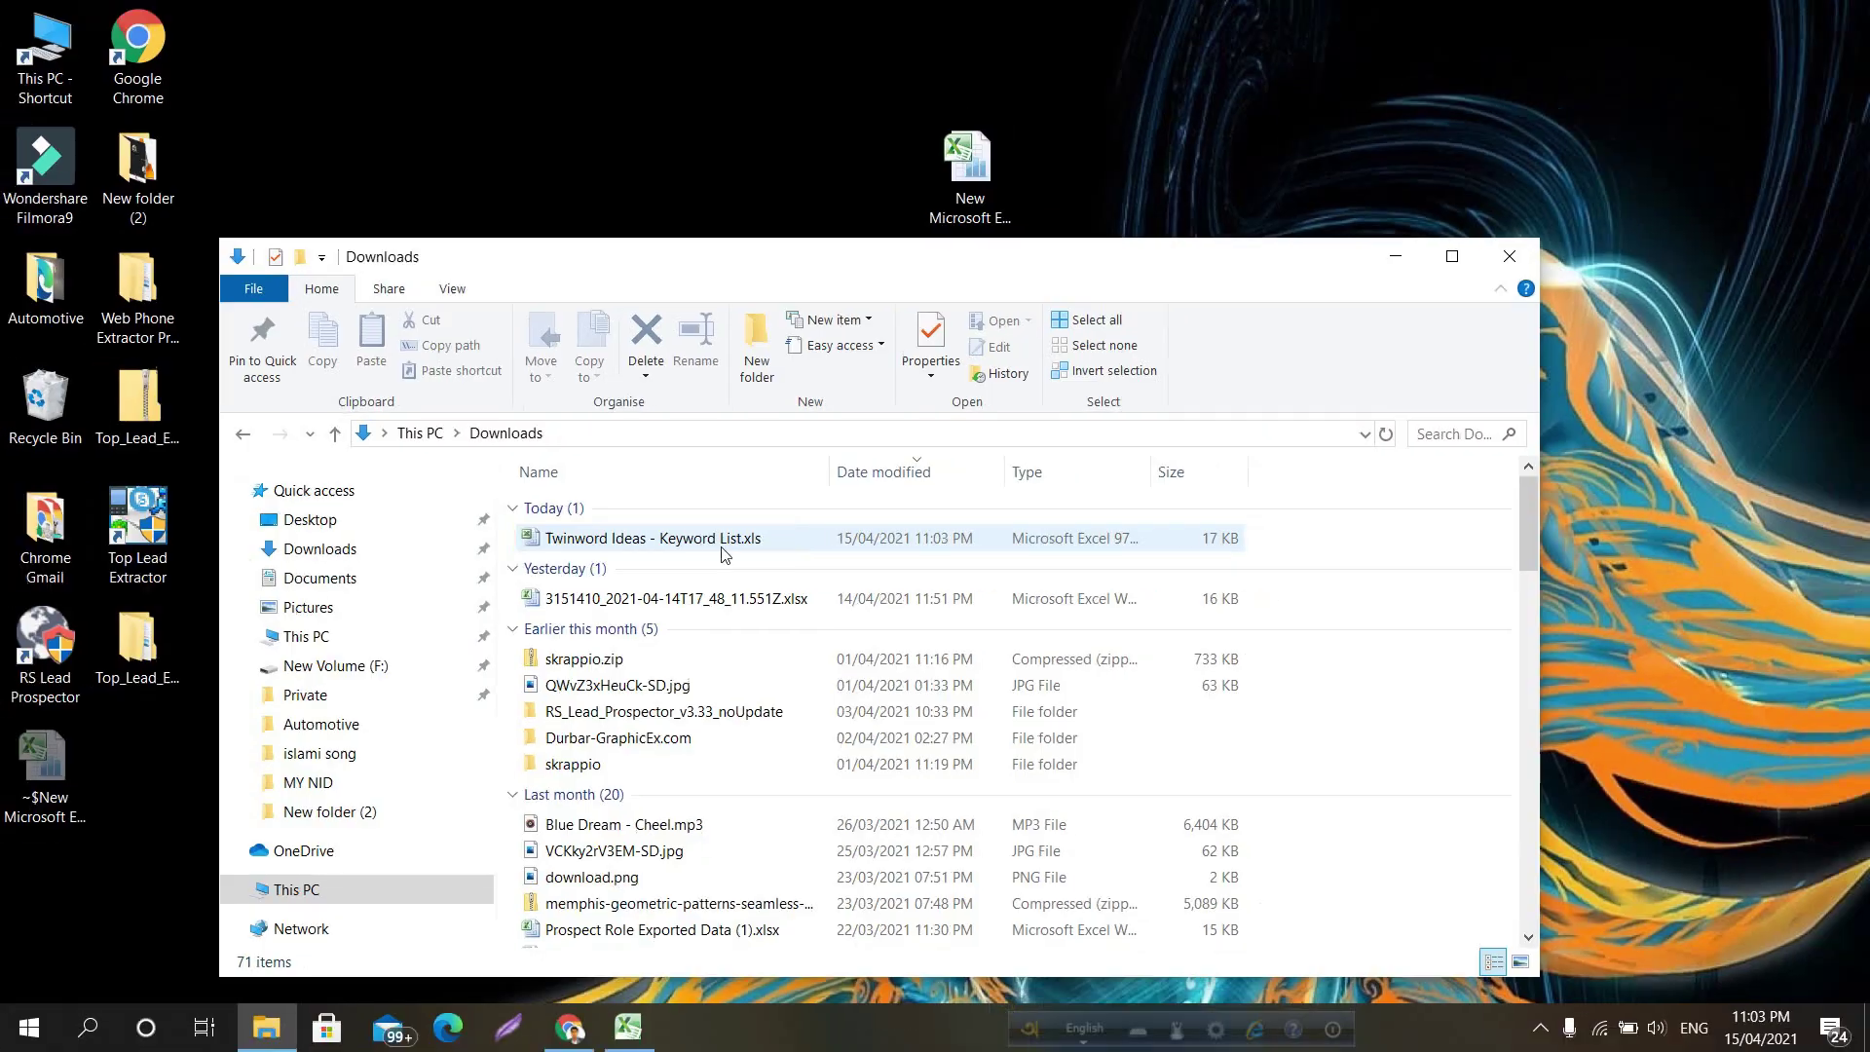
left_click(1114, 520)
double_click(709, 538)
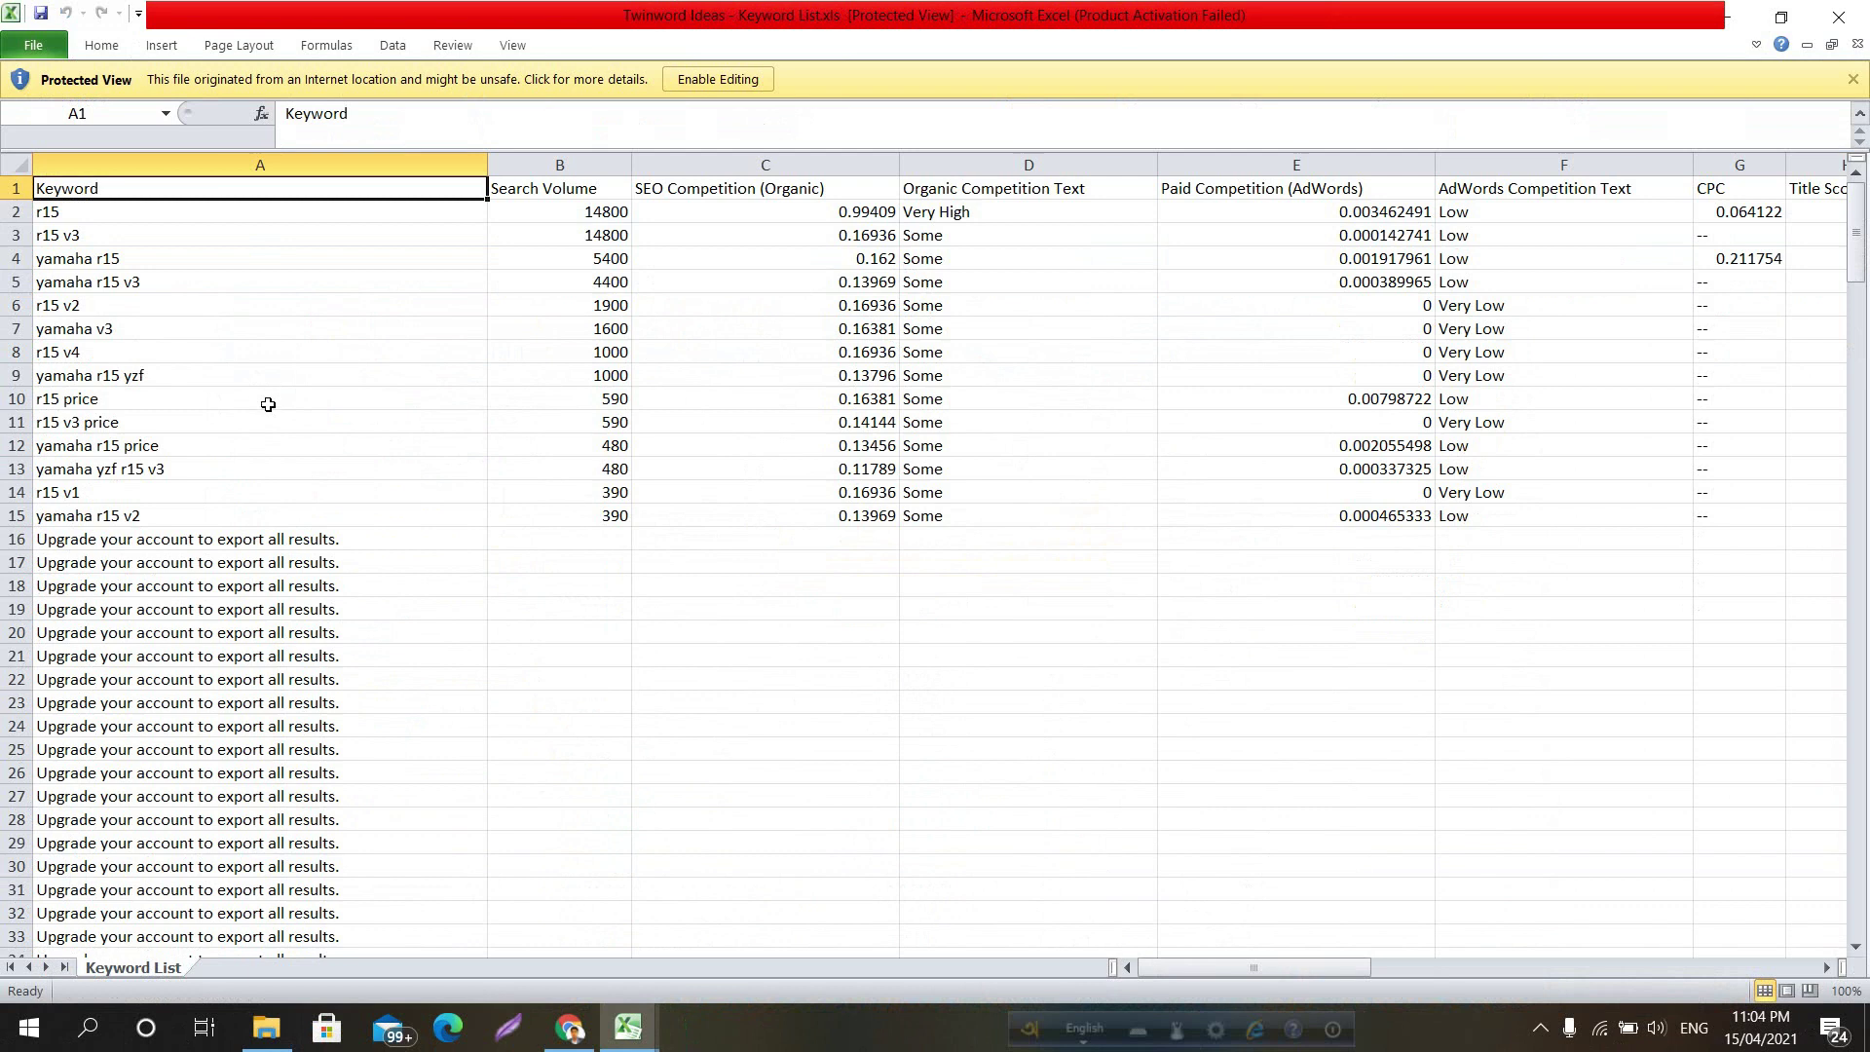
left_click(325, 264)
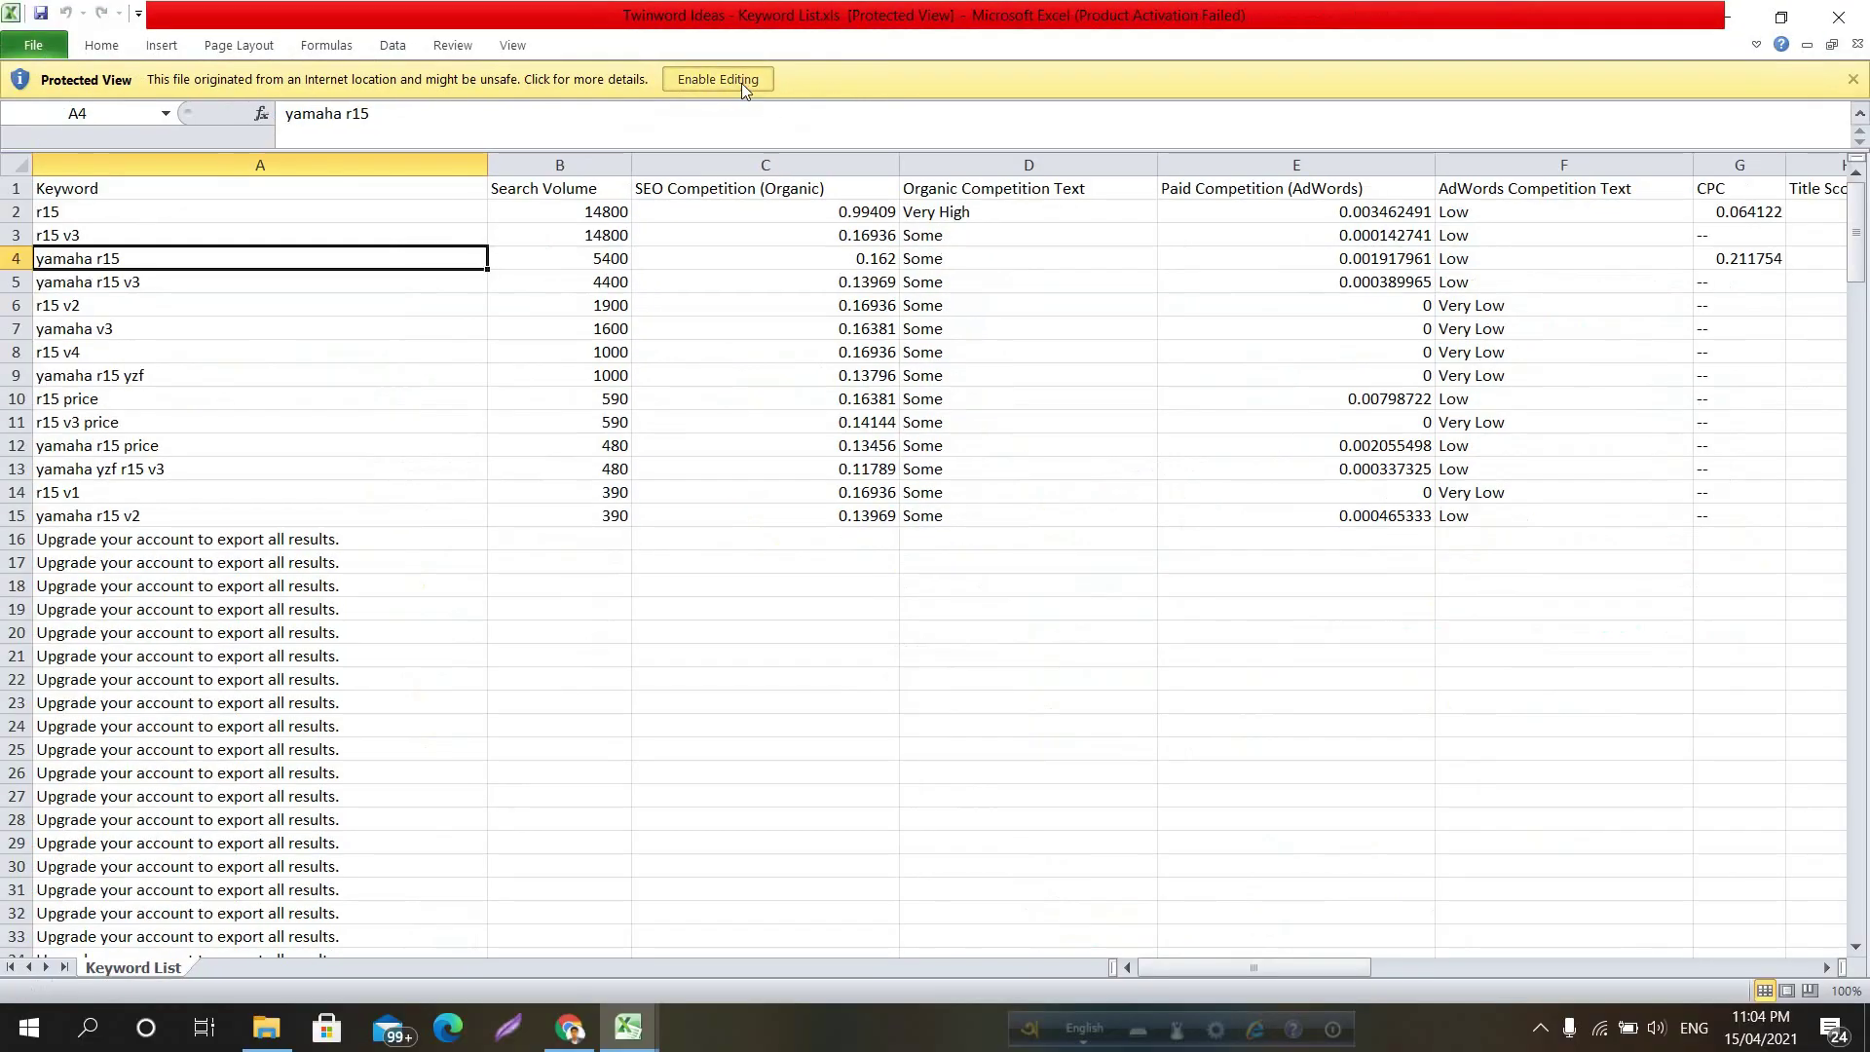
left_click(785, 134)
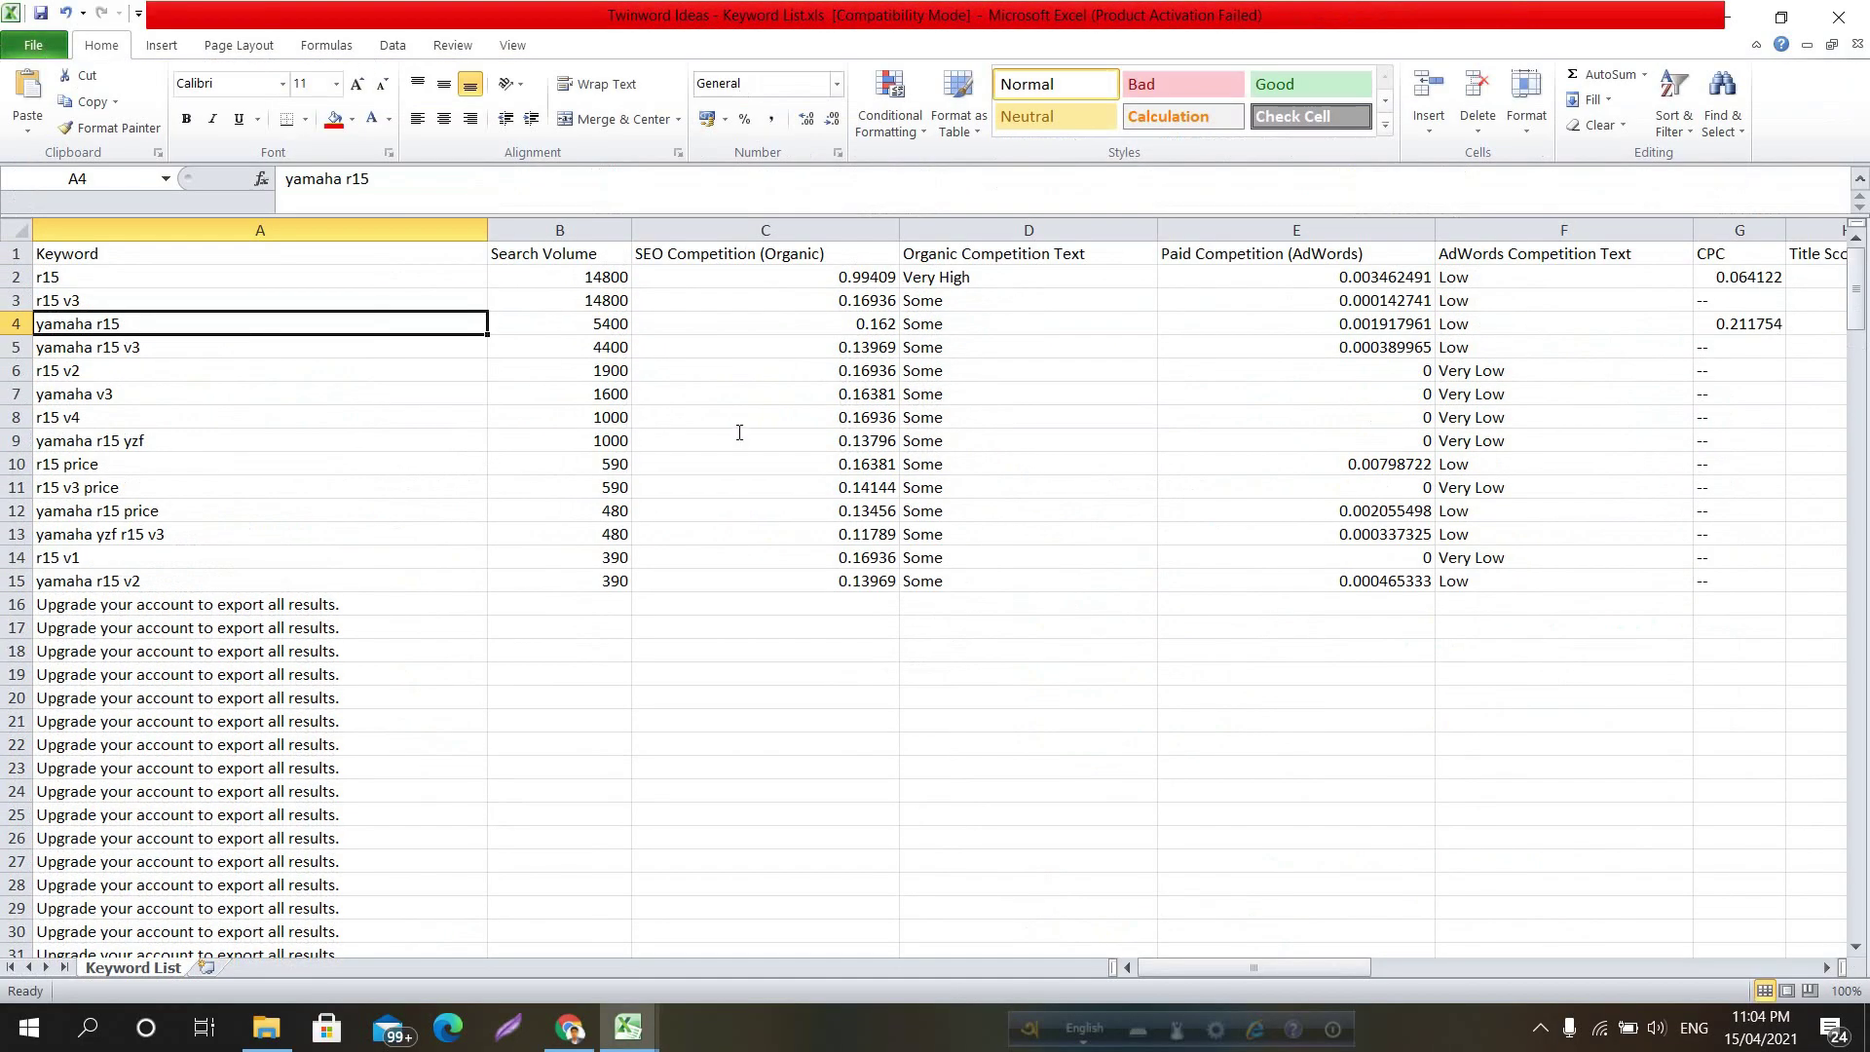
Look over the exported keywords in the Keyword column and check the search volume for r15
left_click(736, 429)
left_click(404, 560)
left_click(370, 581)
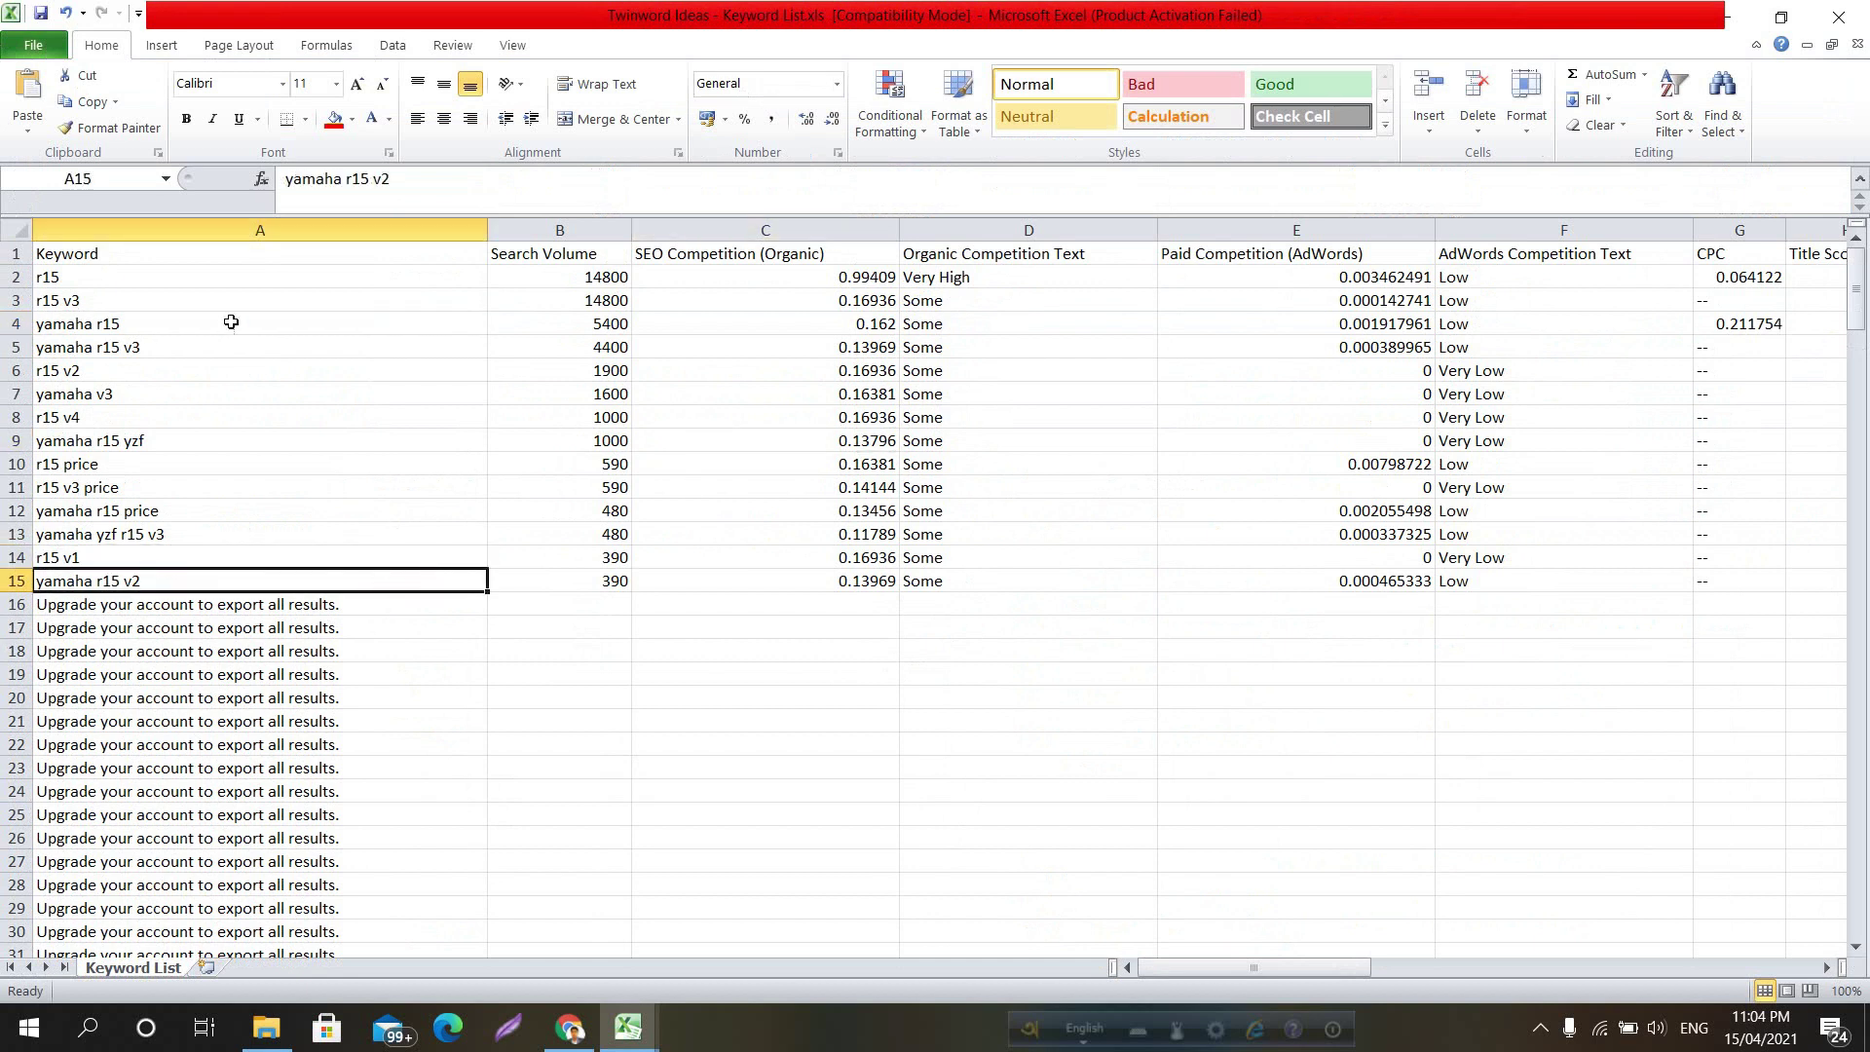
left_click(147, 255)
left_click(136, 274)
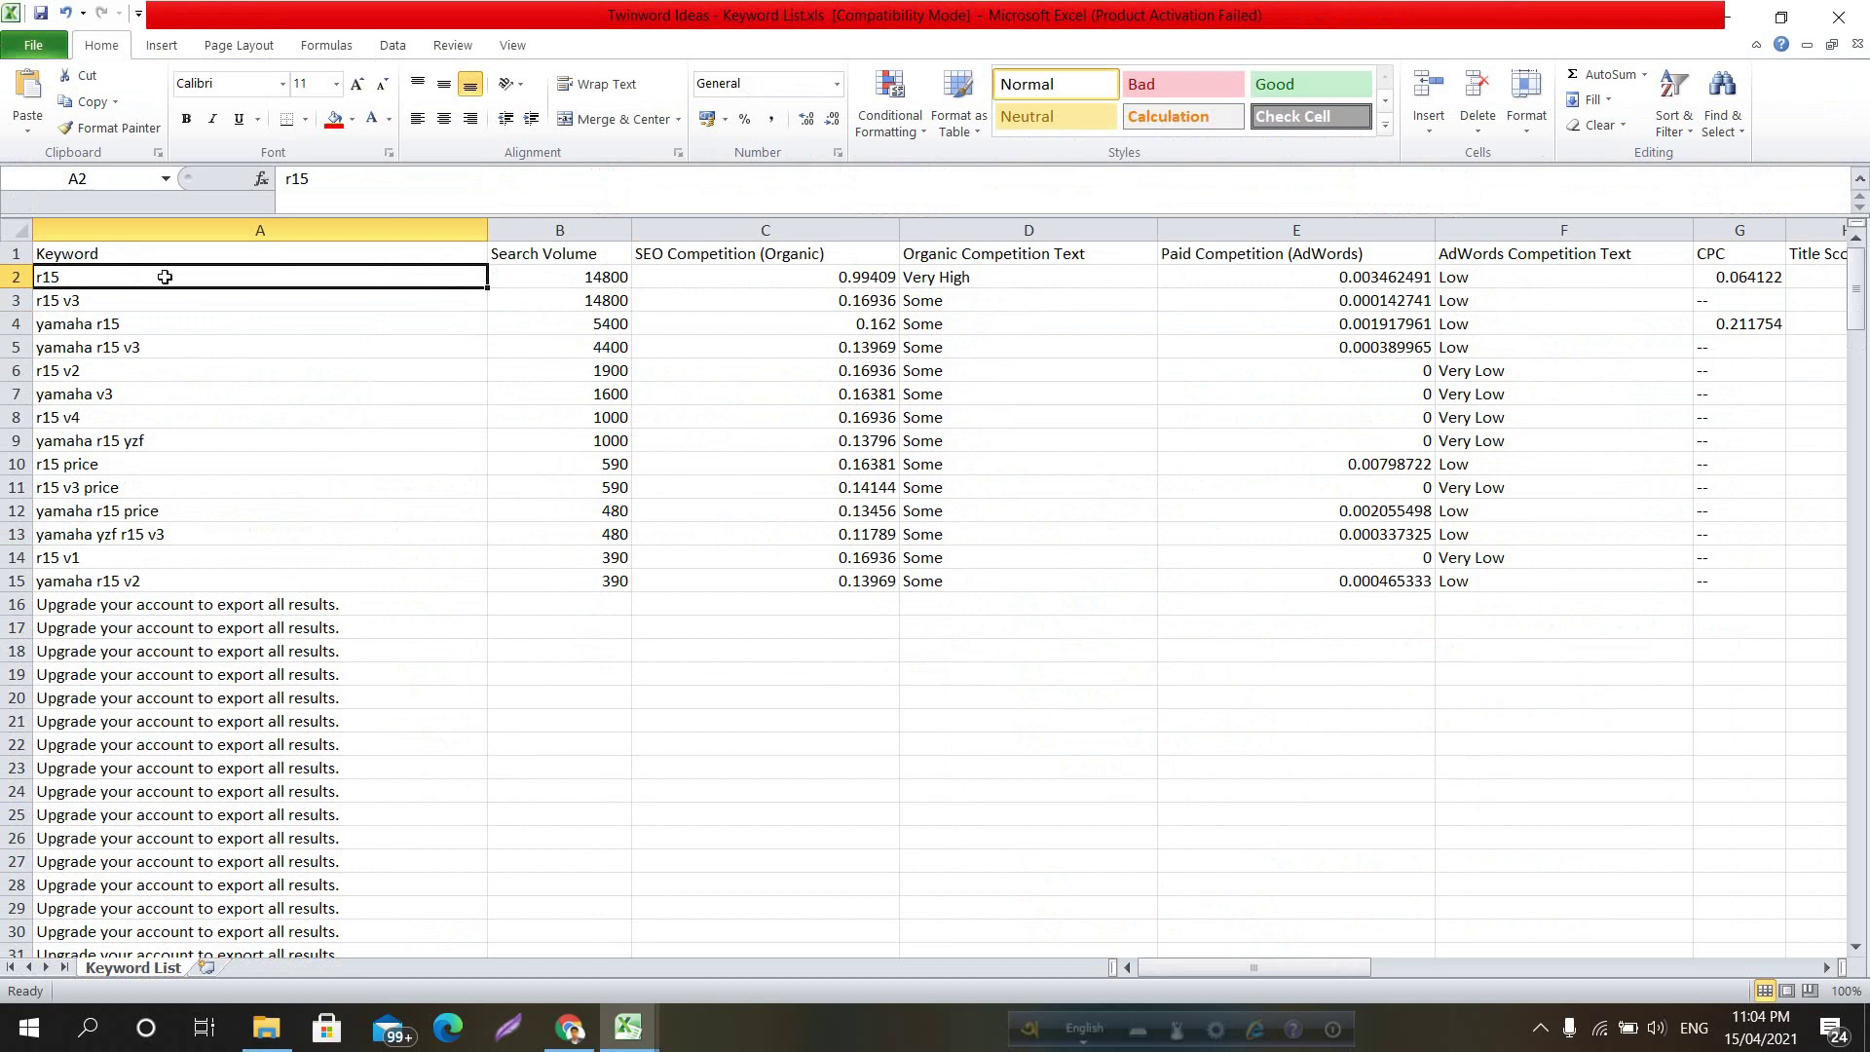
left_click(584, 280)
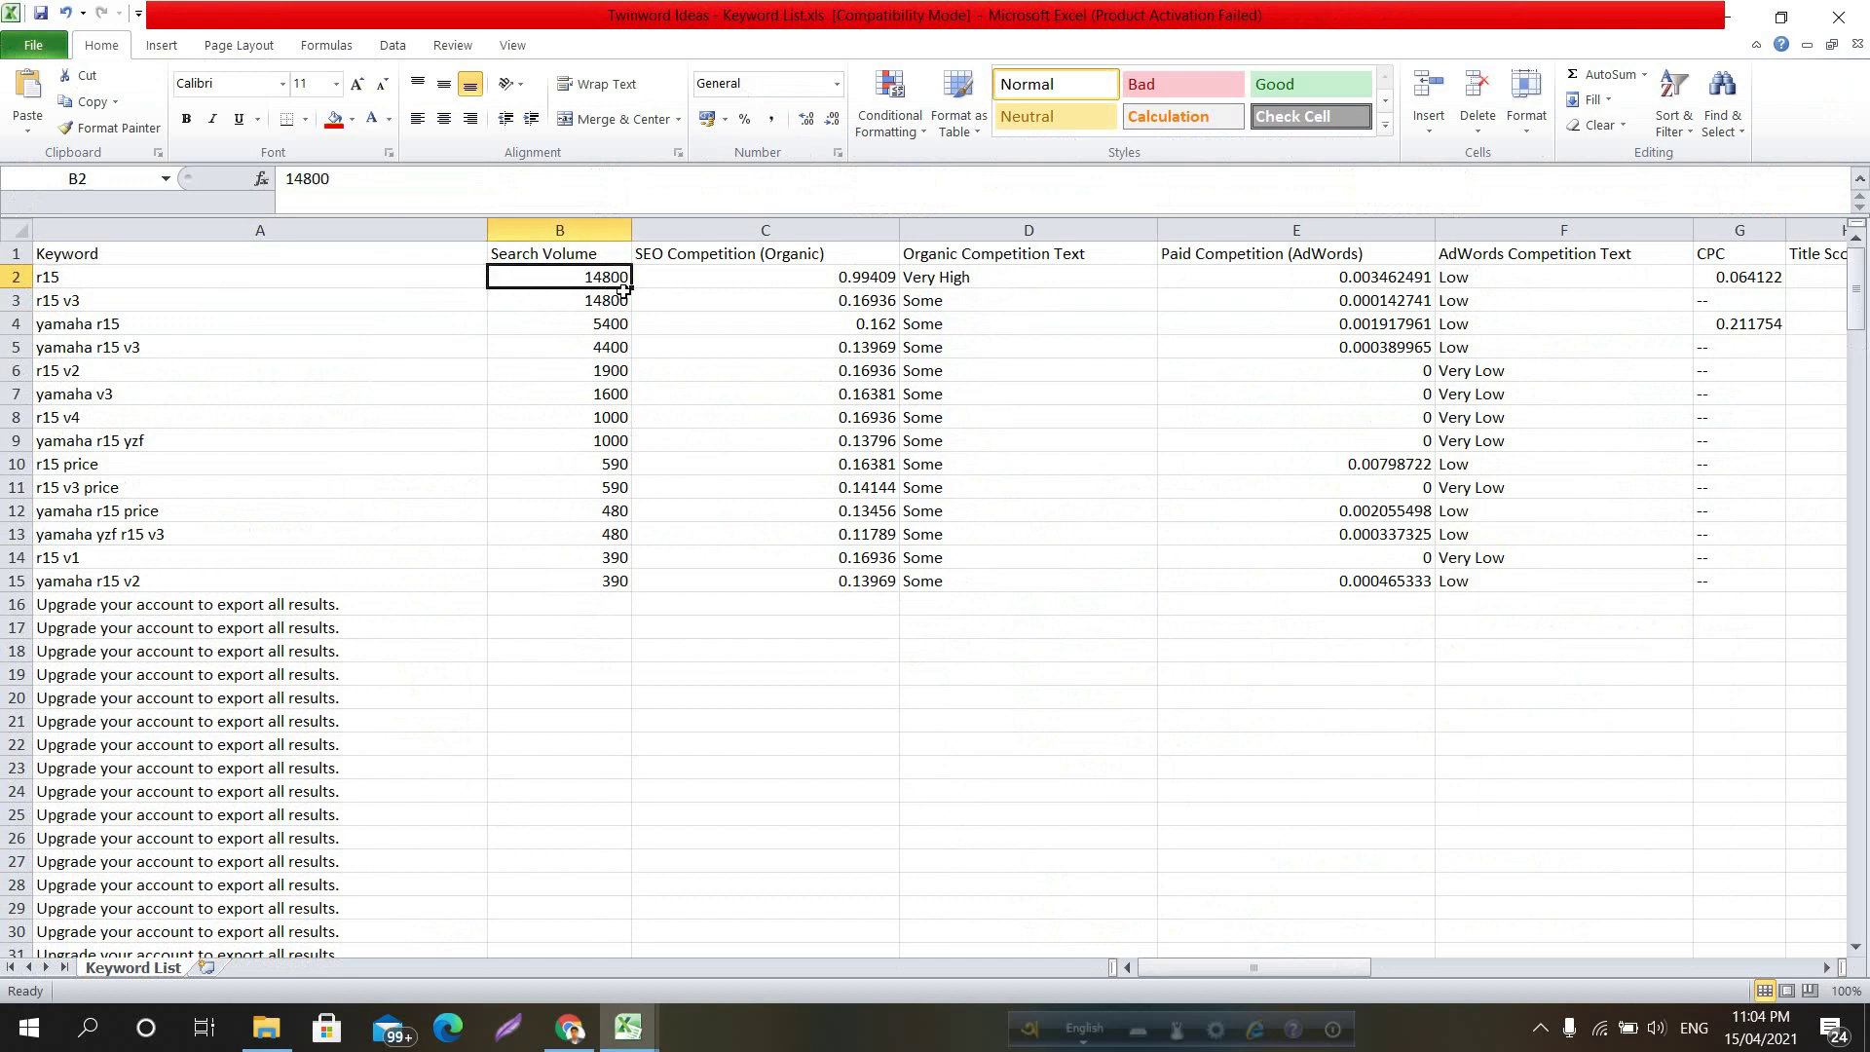
Widen the SEO Competition (Organic) column and centre its contents
left_click_drag(903, 234, 1017, 233)
left_click(944, 274)
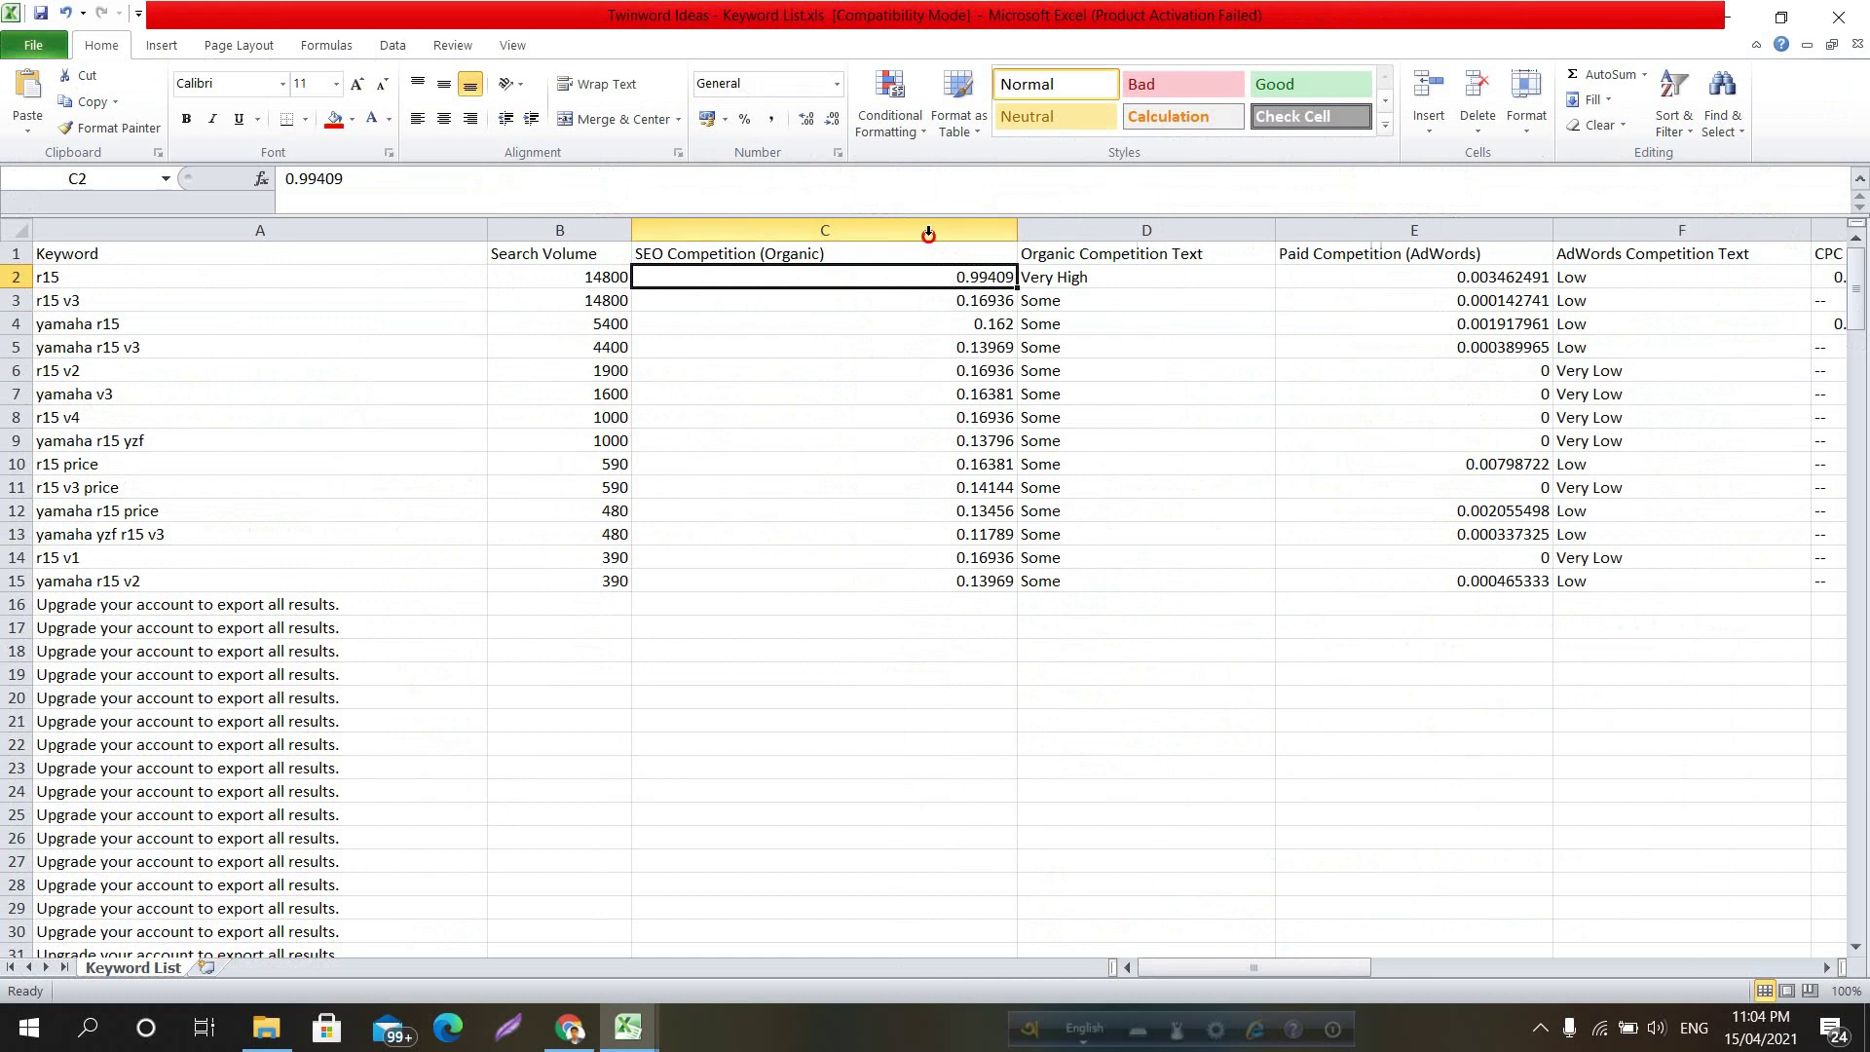
left_click(928, 234)
left_click(443, 118)
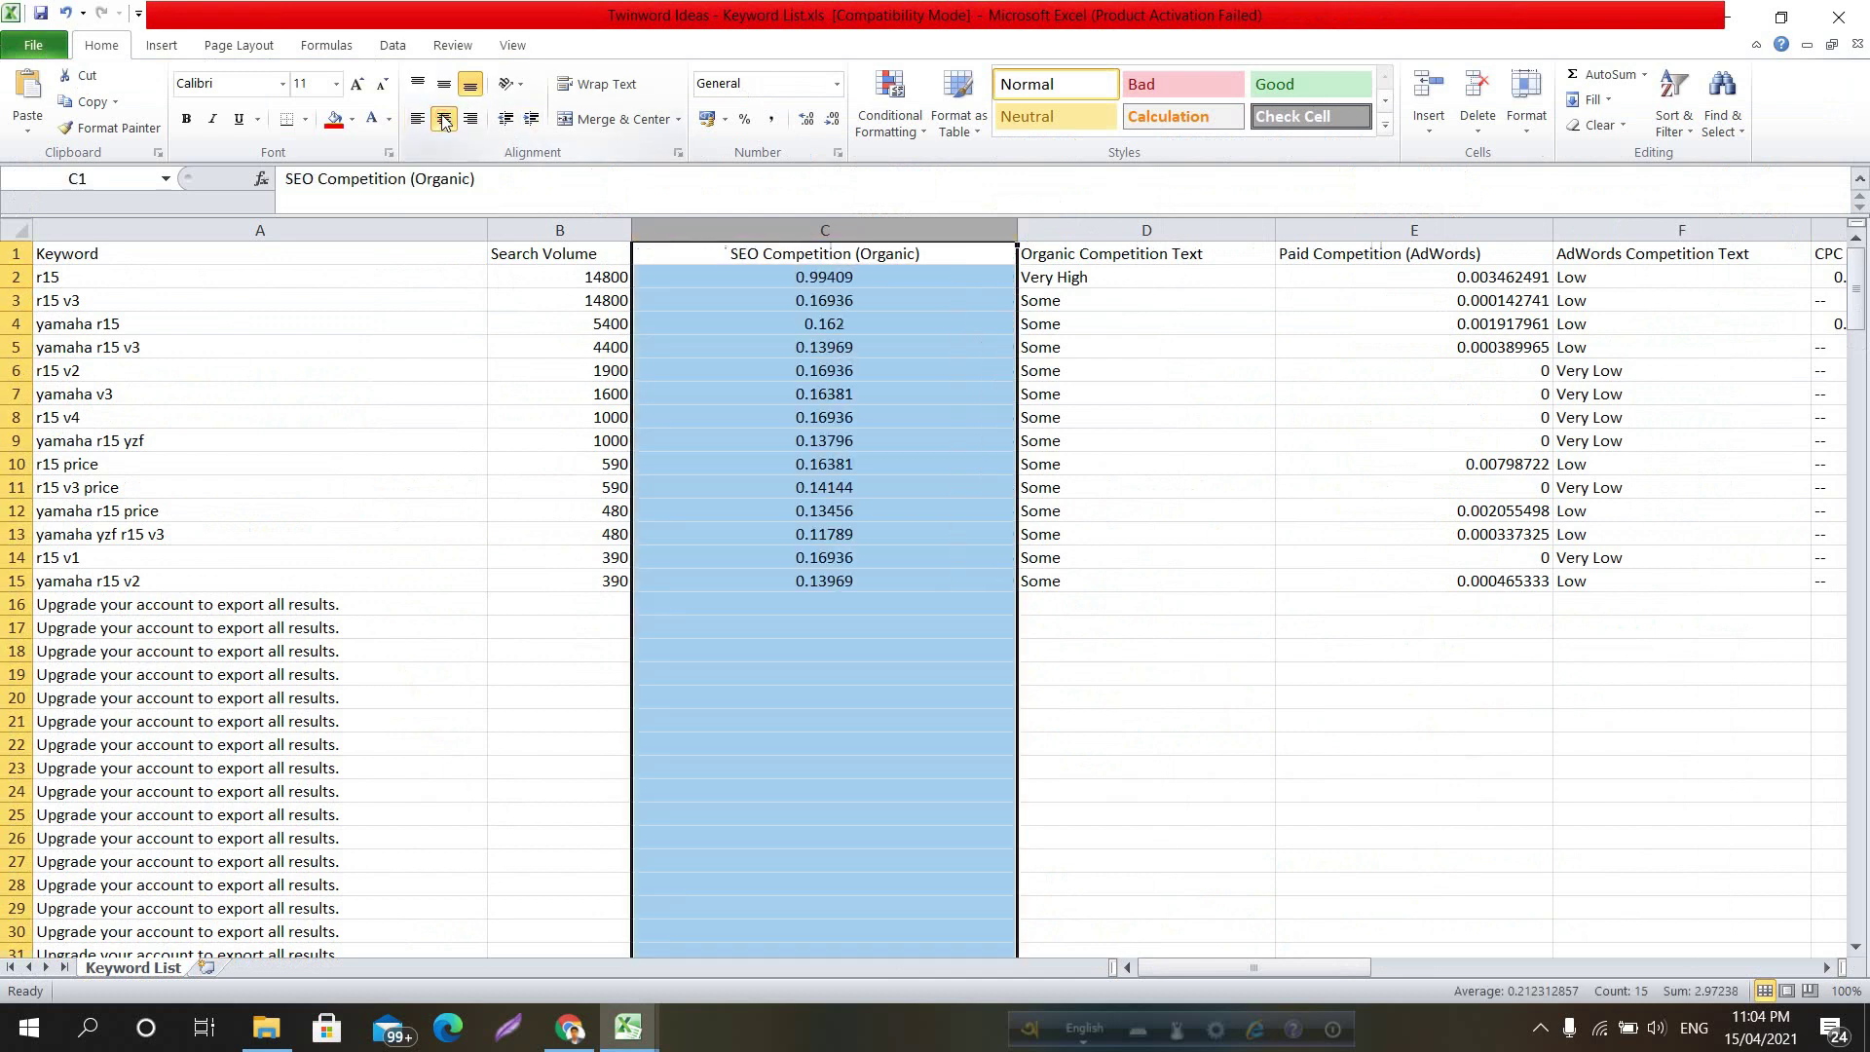
left_click(826, 306)
left_click(877, 326)
left_click(786, 257)
left_click(869, 281)
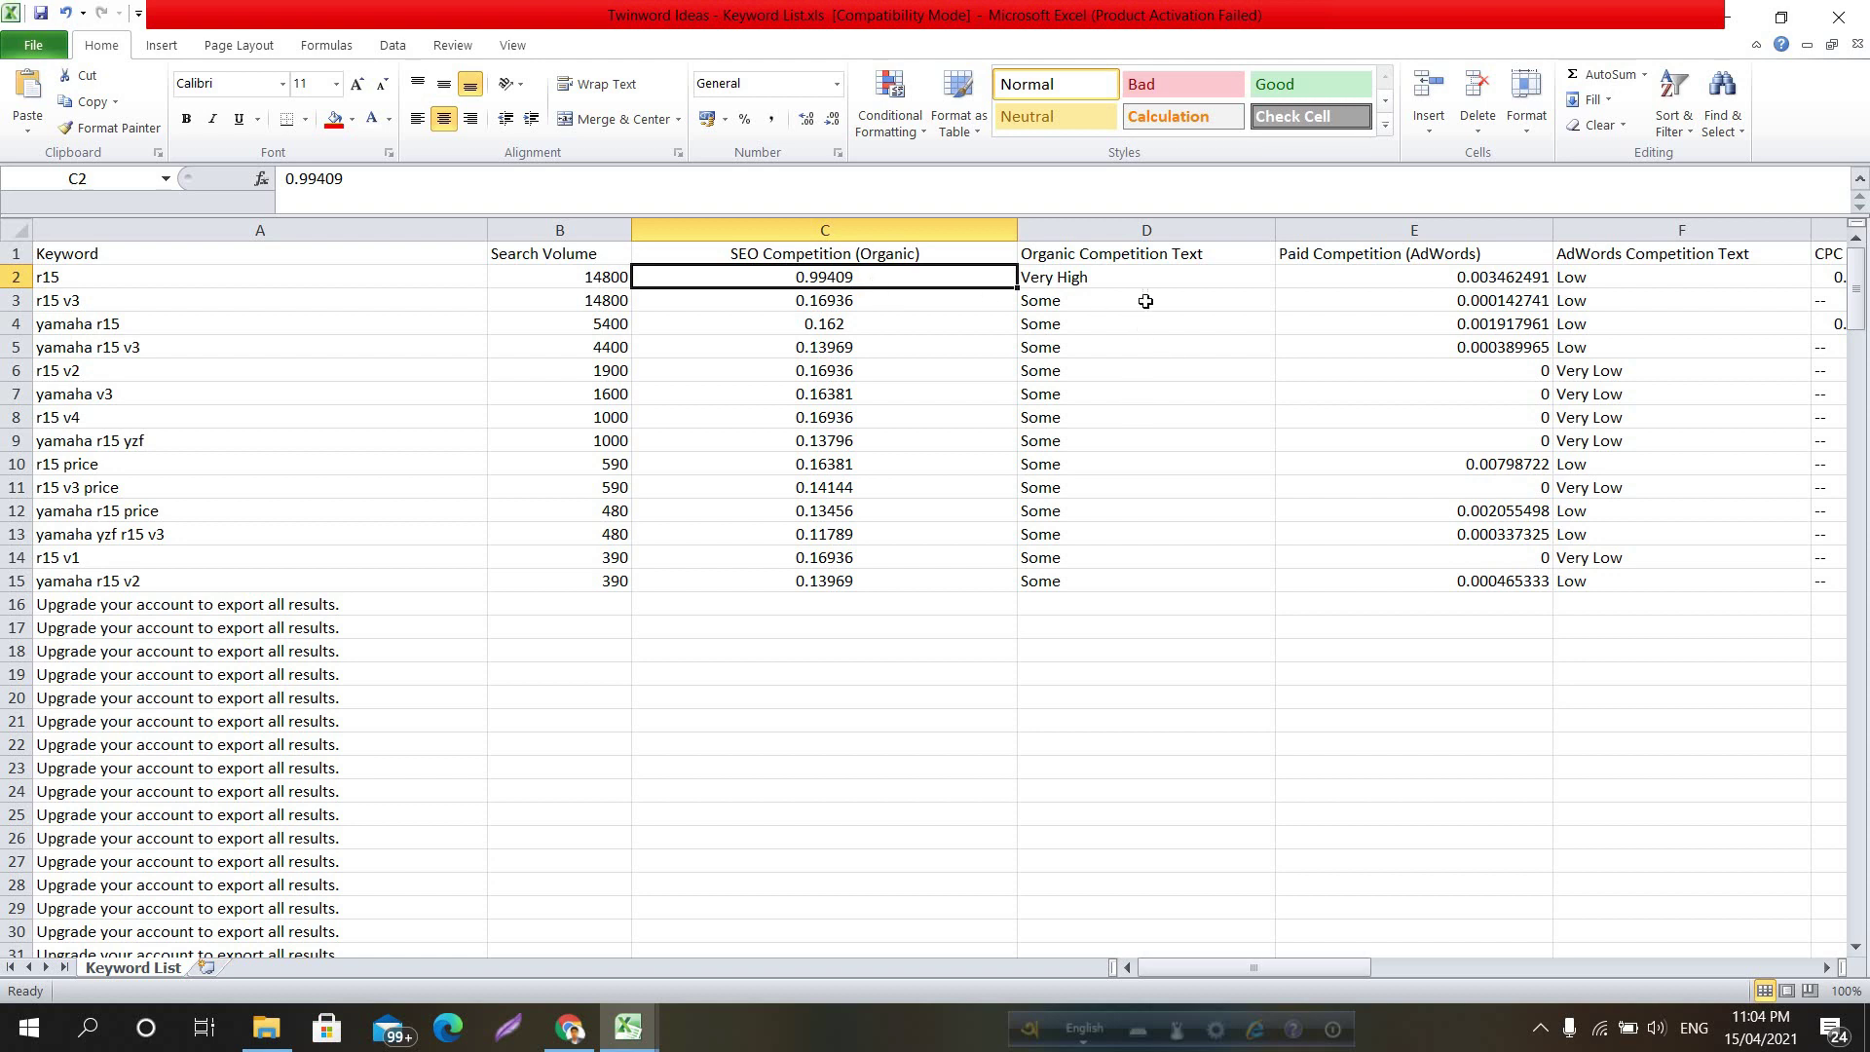
Centre the contents of the Organic Competition Text and Paid Competition (AdWords) columns
left_click(1136, 231)
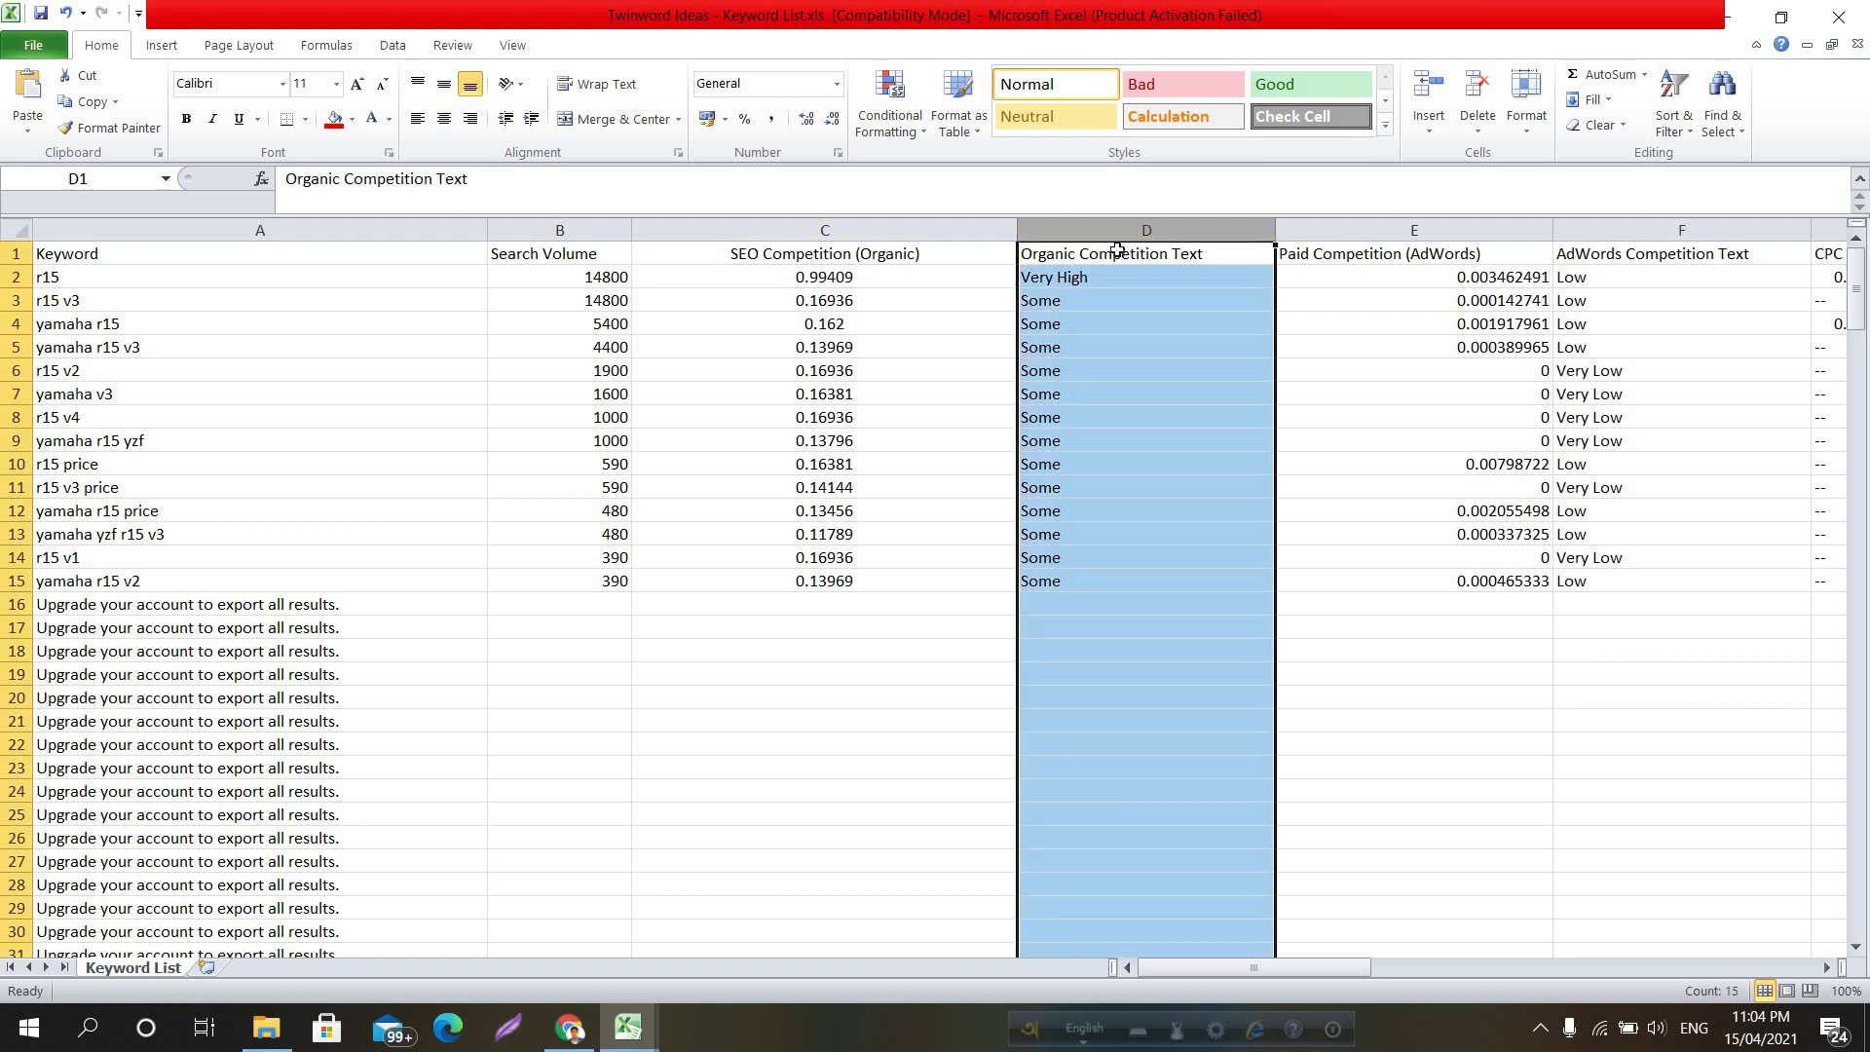
left_click(444, 124)
left_click(1079, 327)
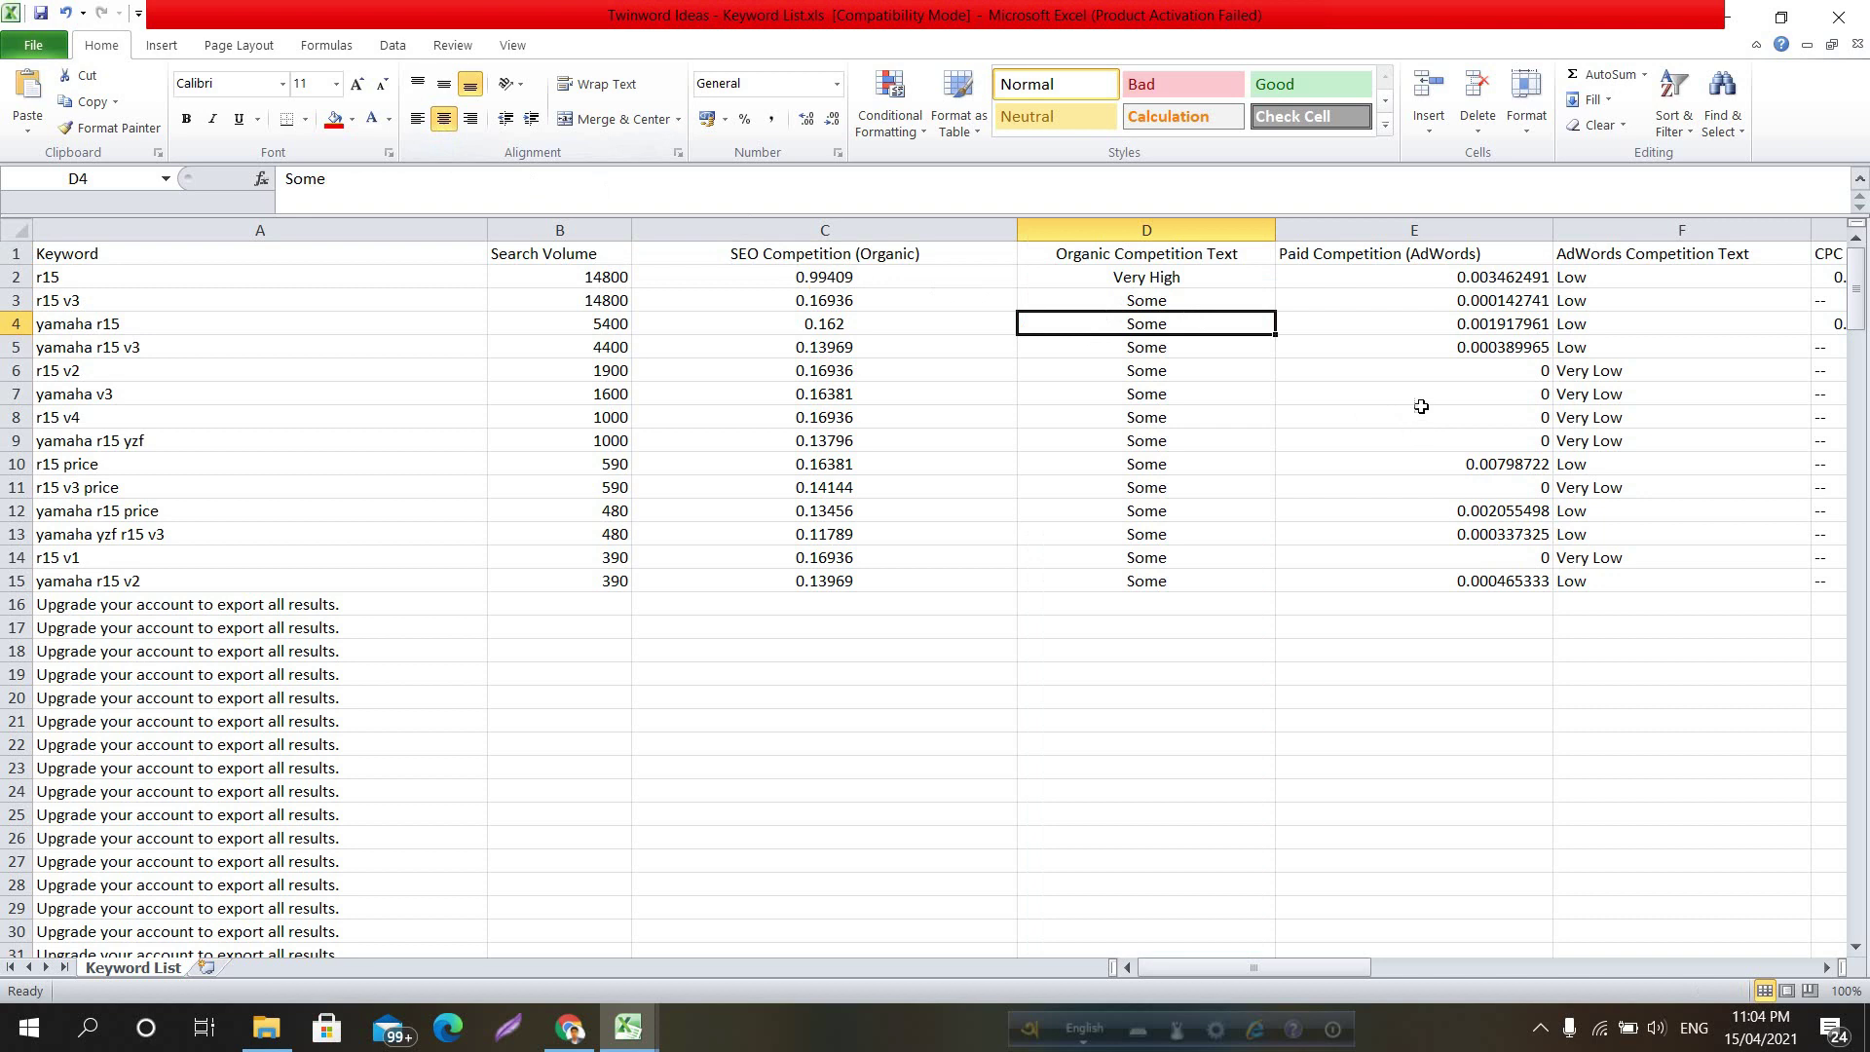
left_click(1422, 231)
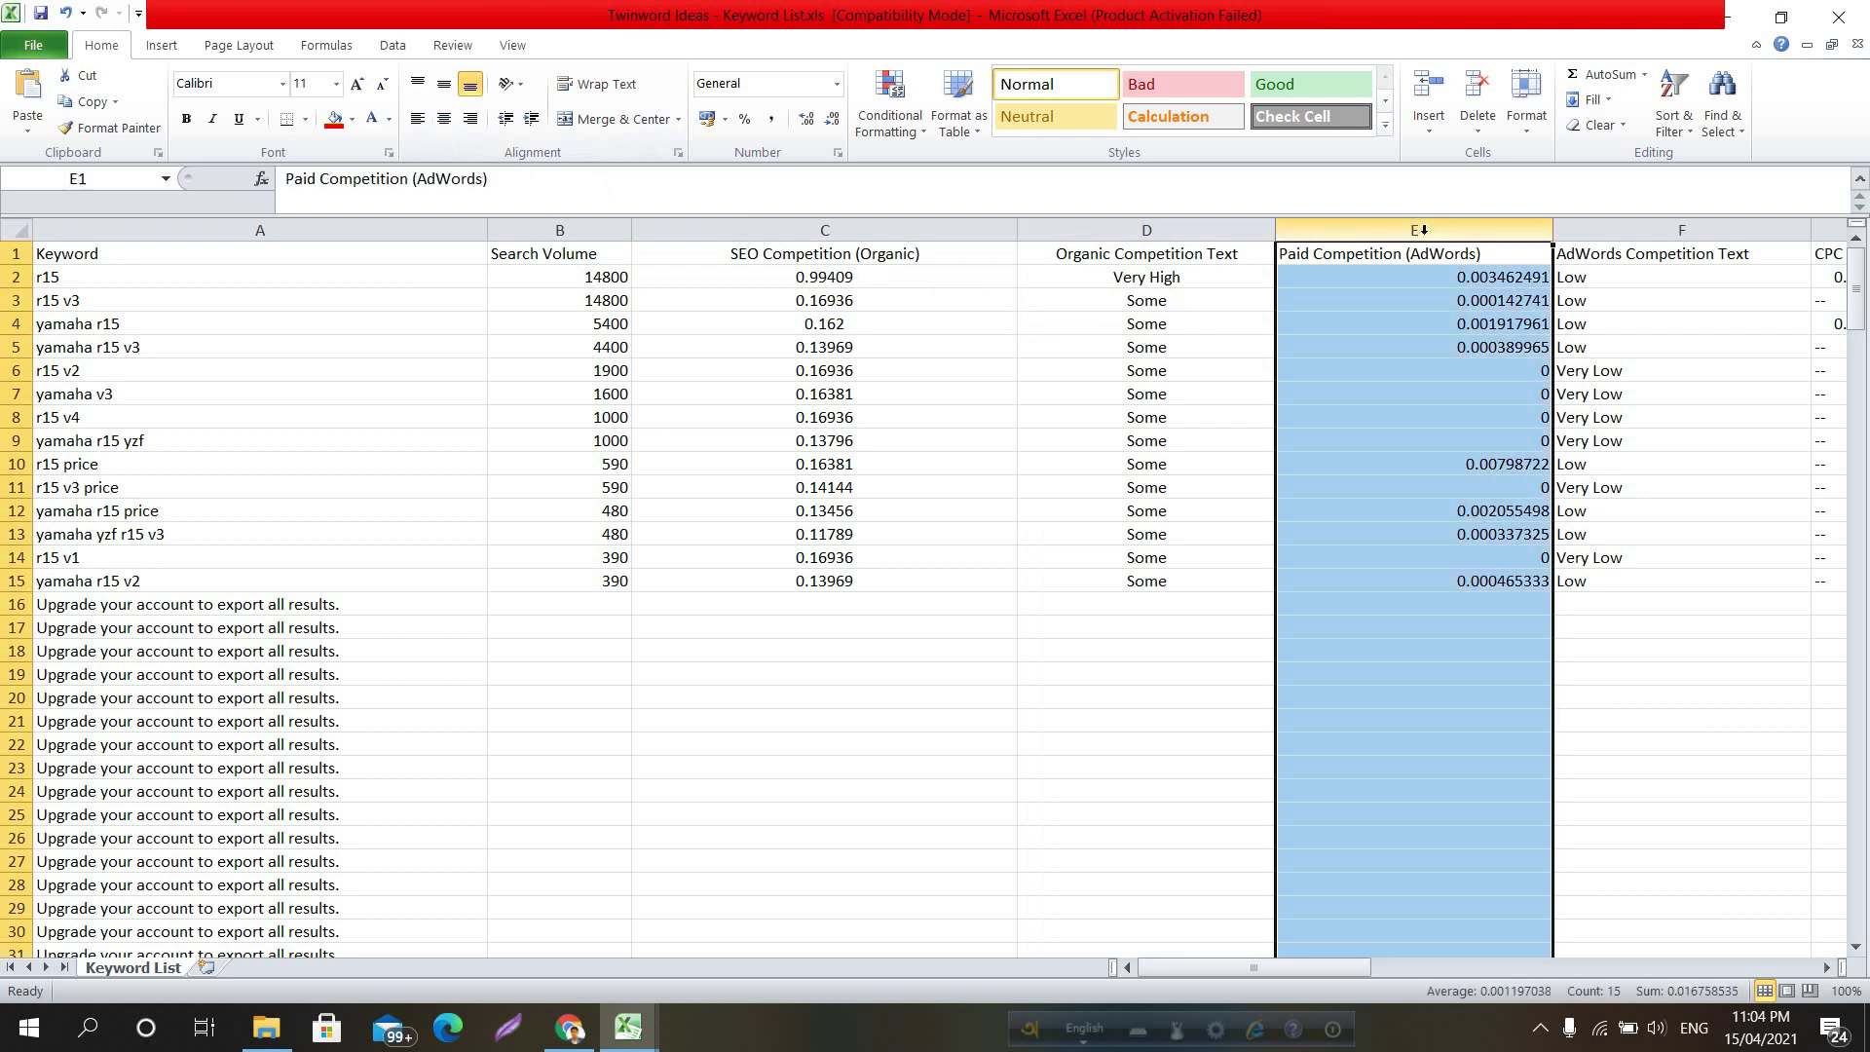
left_click(444, 119)
left_click(1382, 395)
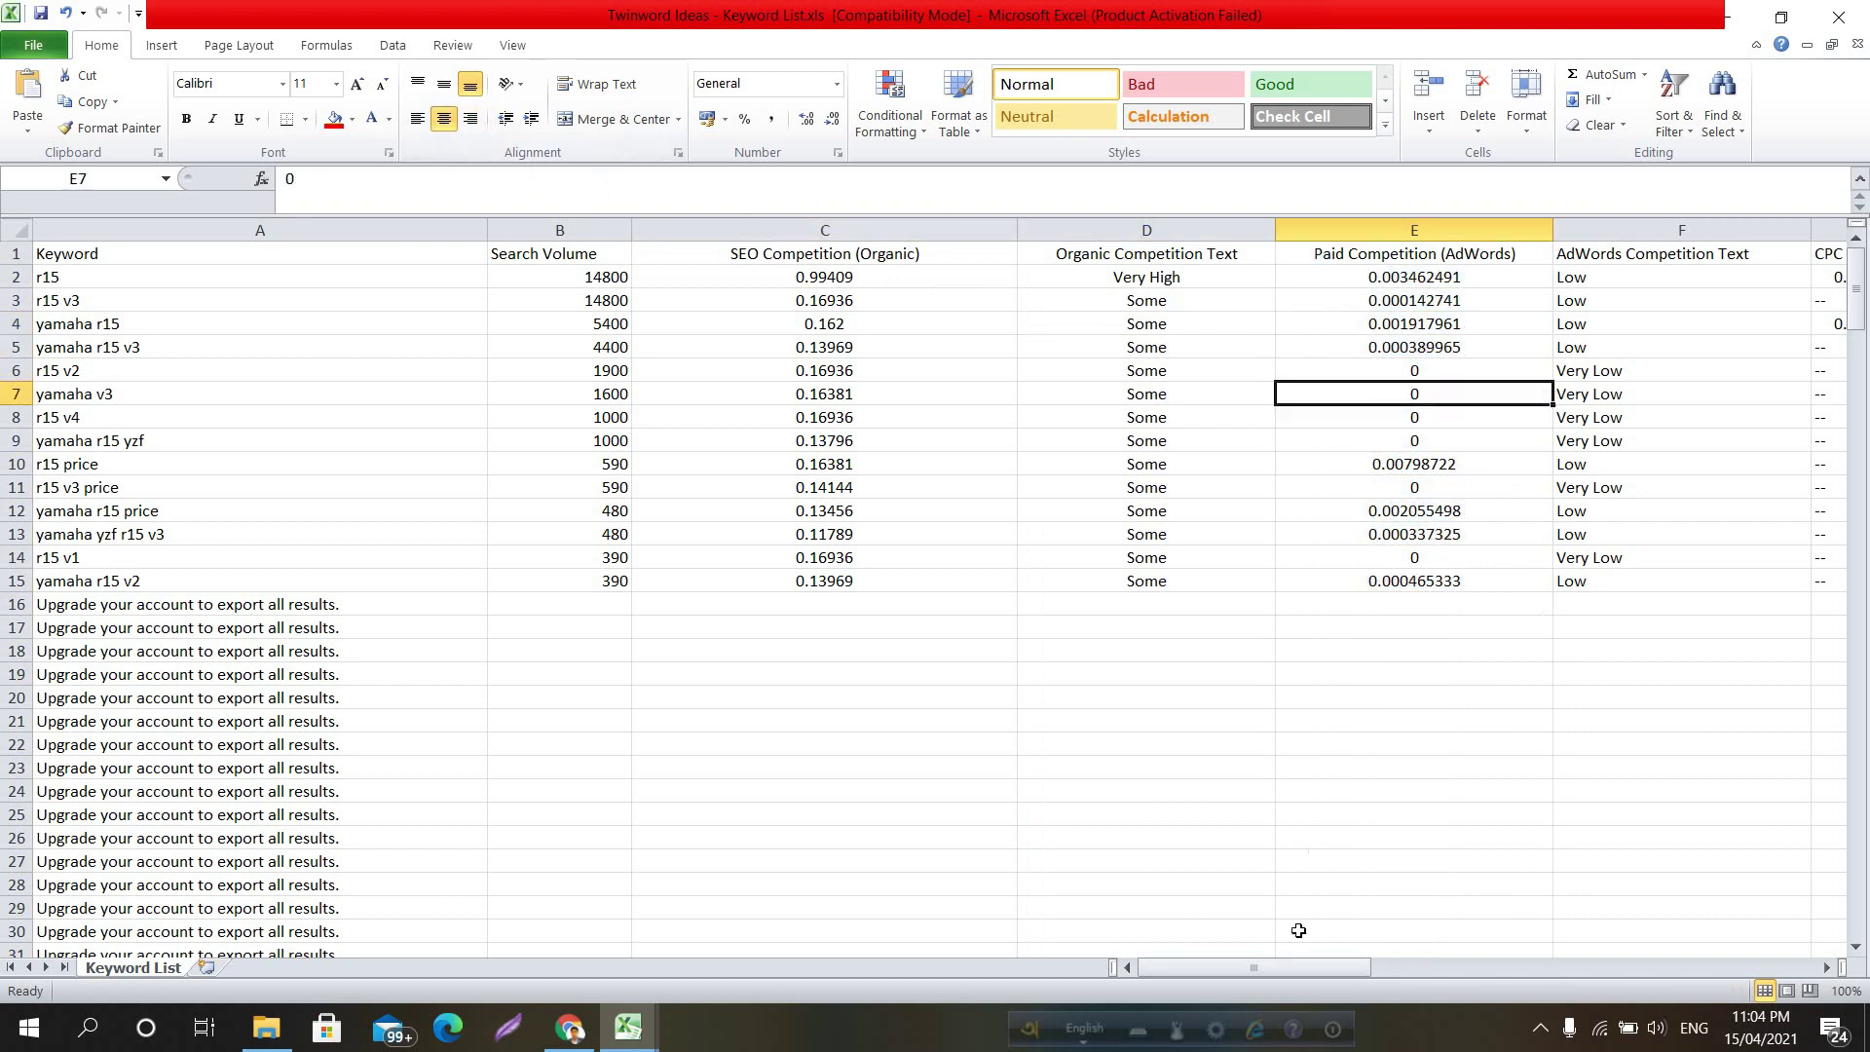
Centre the contents of the AdWords Competition Text column
left_click_drag(1271, 966, 1344, 926)
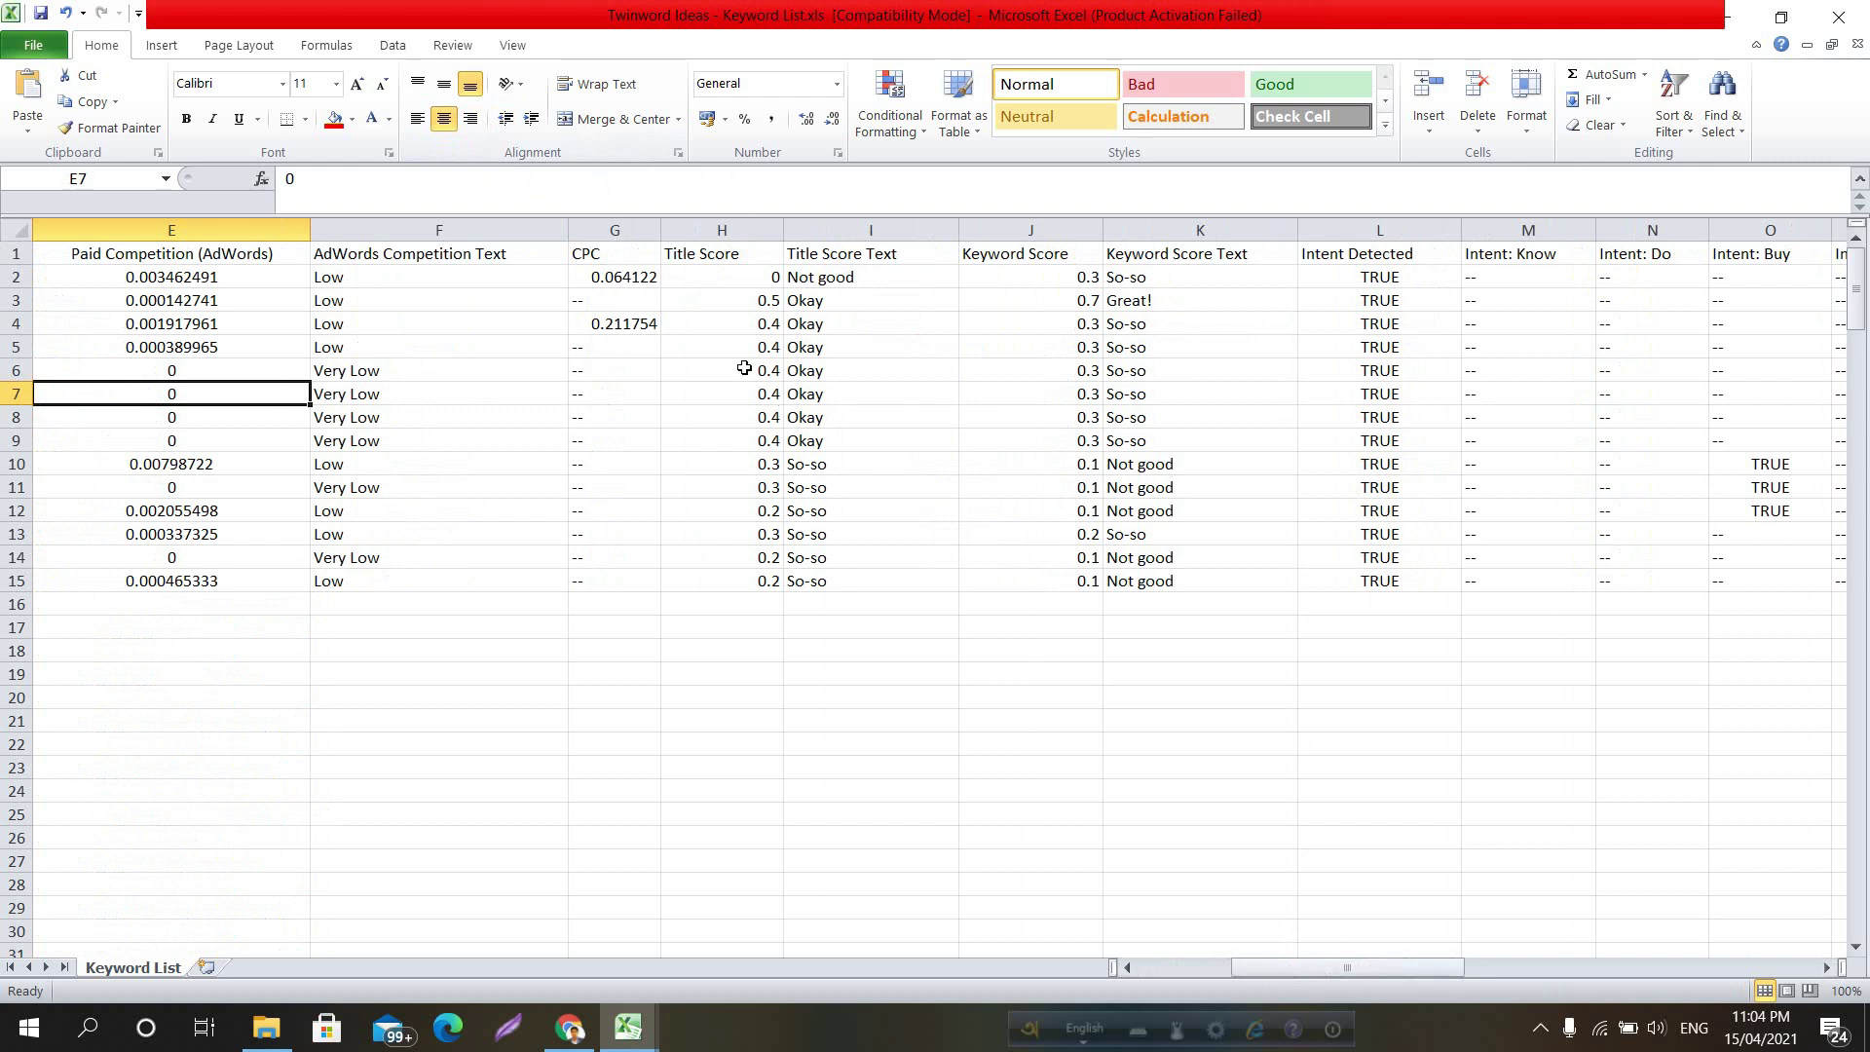
left_click(439, 231)
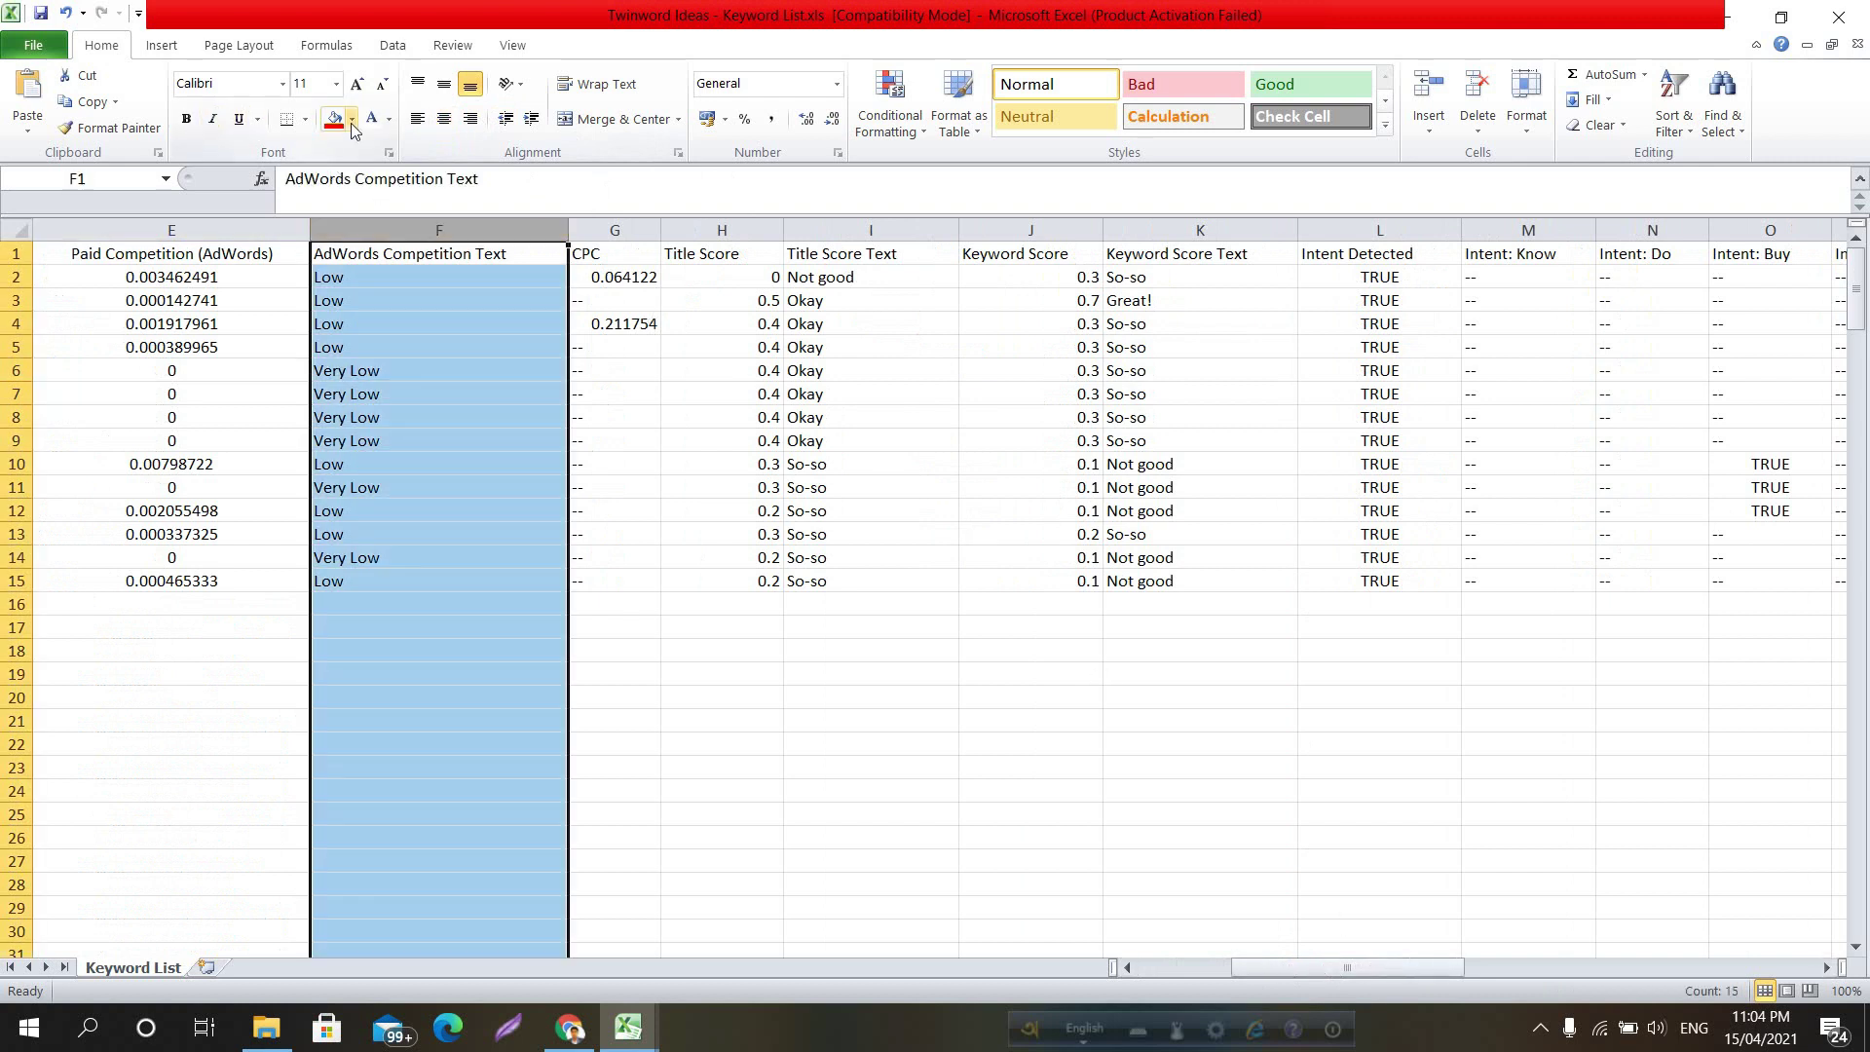
left_click(444, 119)
left_click(582, 297)
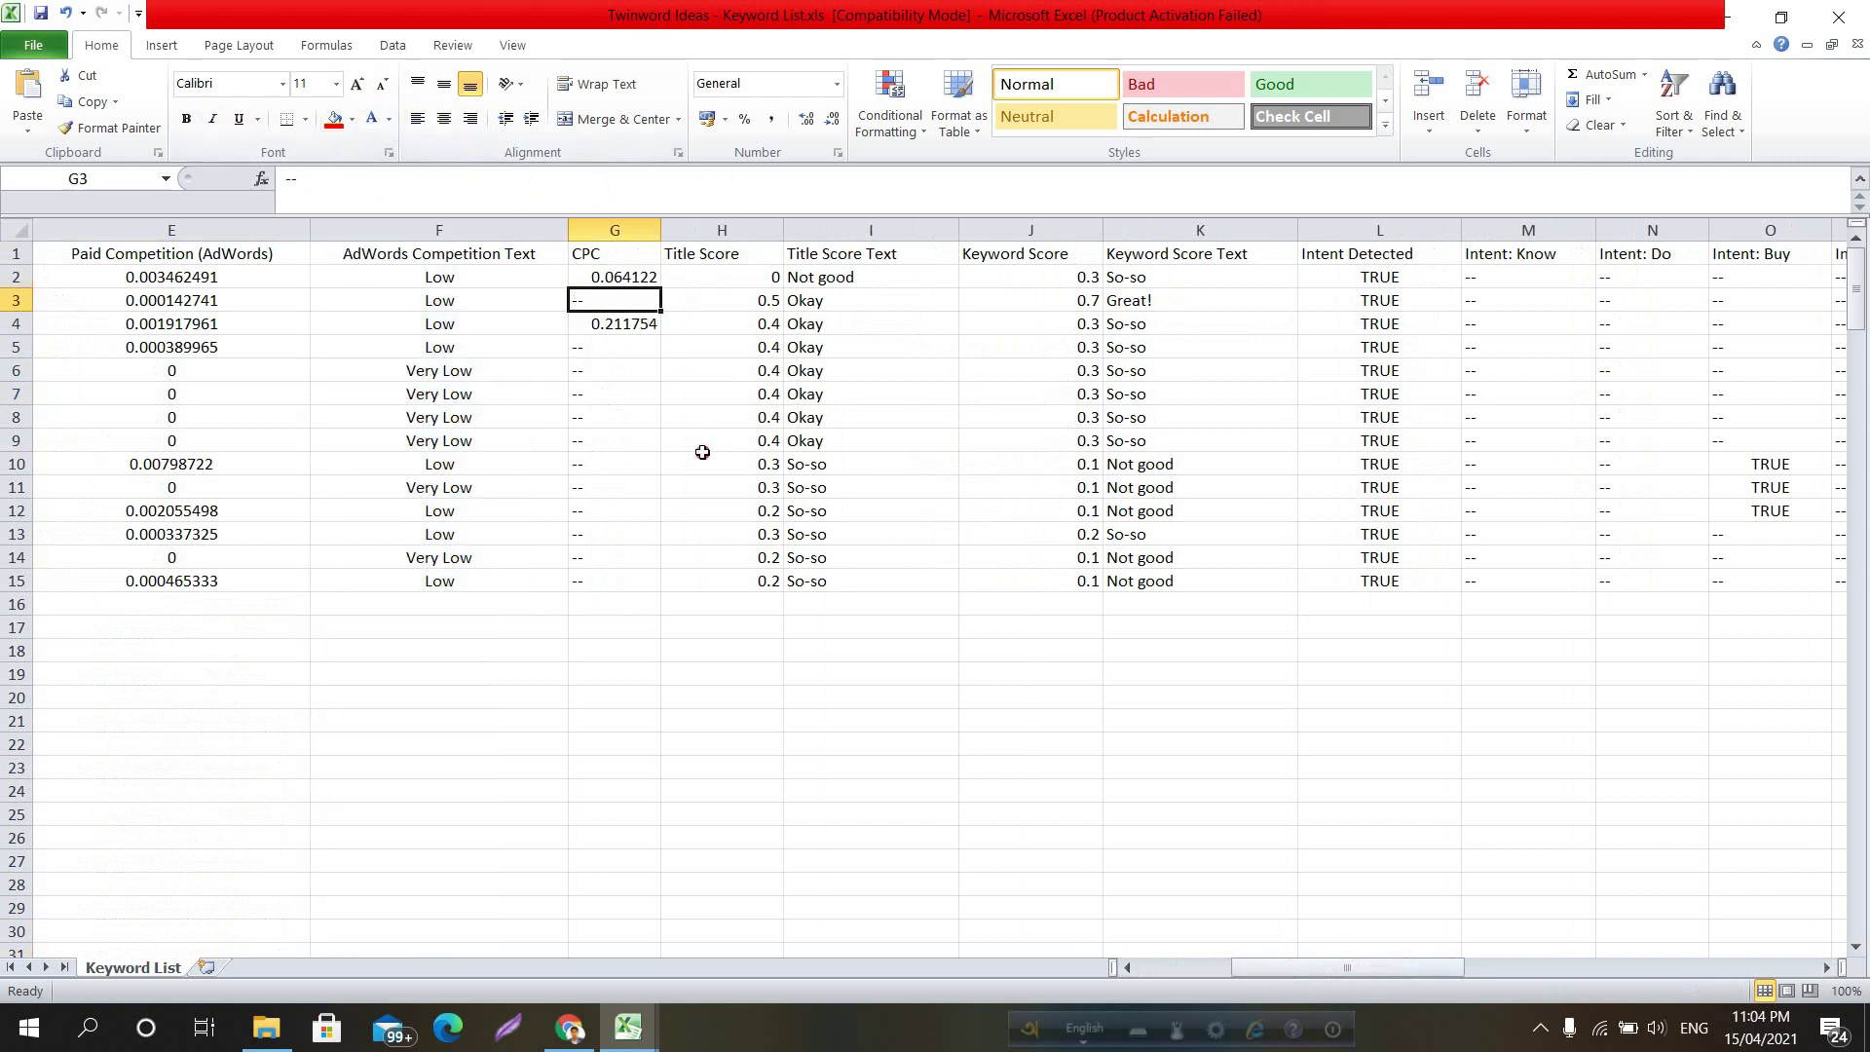
left_click(702, 453)
Centre the contents of the CPC column and widen the column
left_click(614, 231)
left_click(444, 119)
left_click_drag(660, 227, 818, 227)
Centre the contents of the Title Score column
left_click(882, 230)
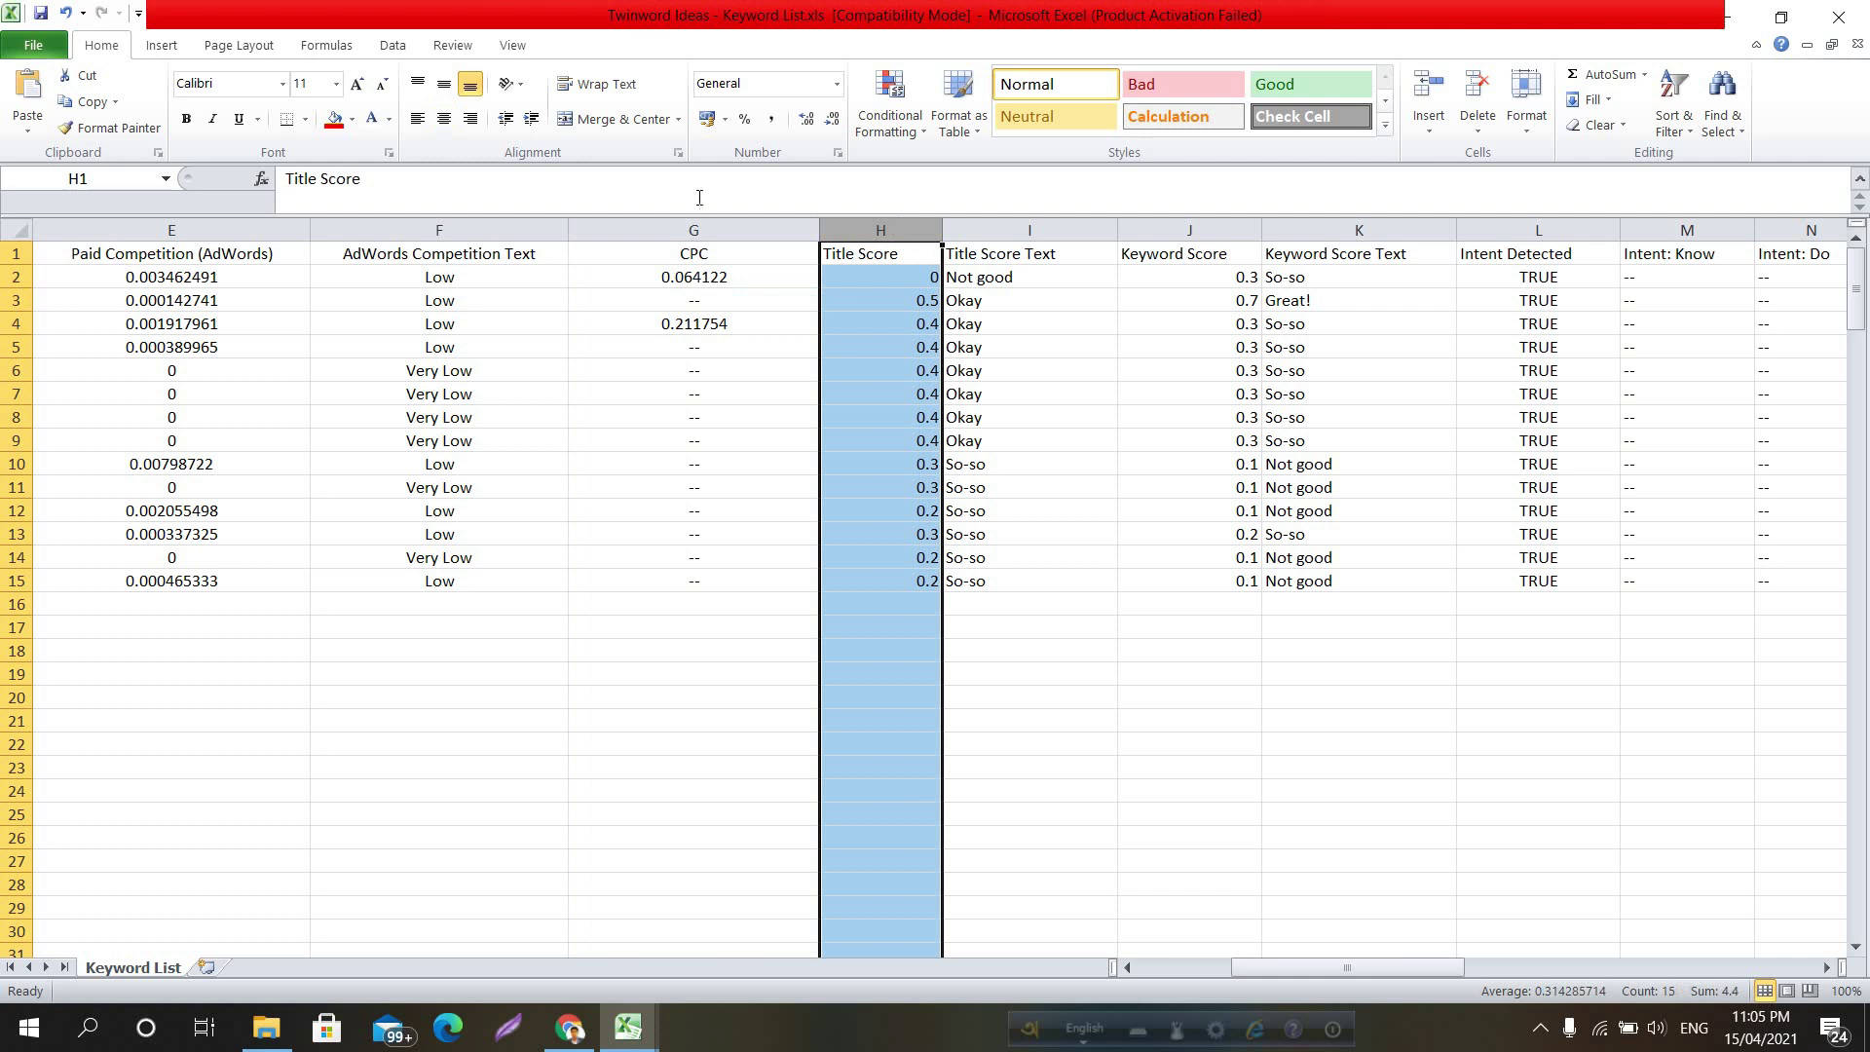
left_click(444, 119)
left_click(848, 319)
left_click(897, 600)
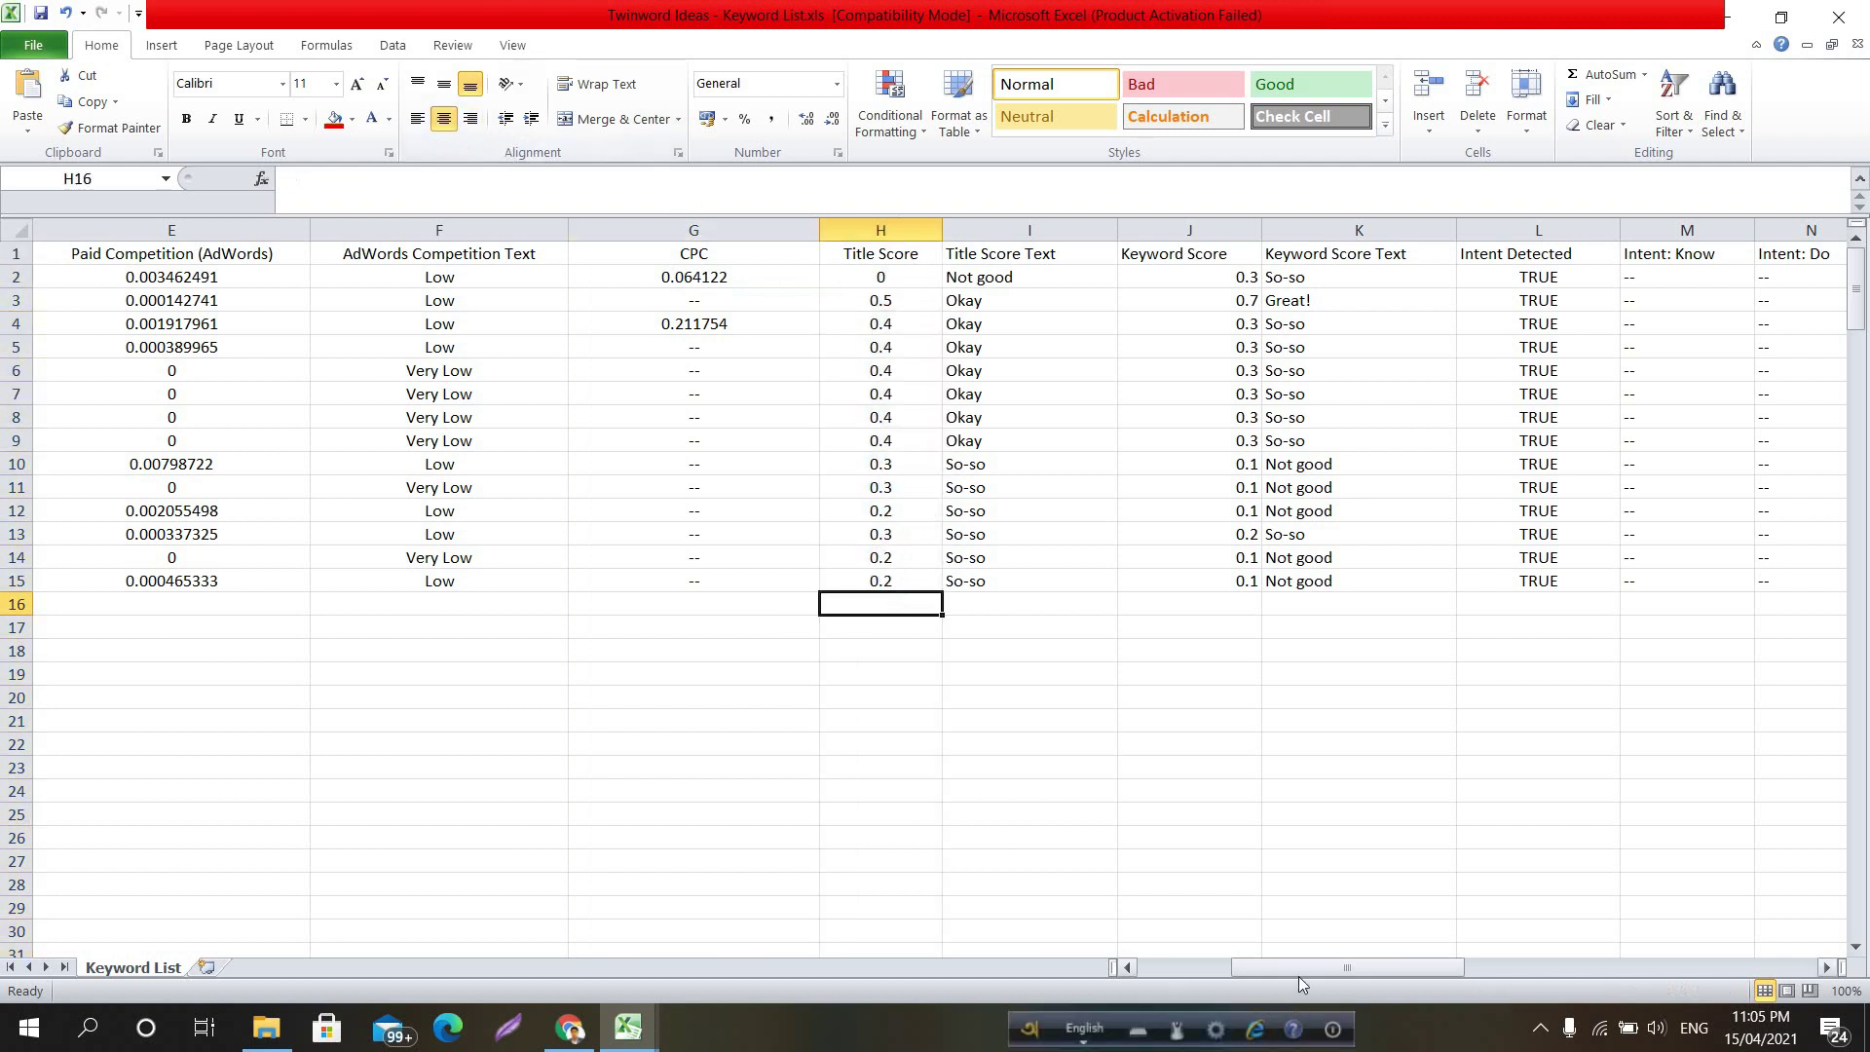
Centre the contents of the Search Volume and Keyword columns at the start of the sheet
left_click_drag(1299, 967, 1140, 929)
left_click(804, 671)
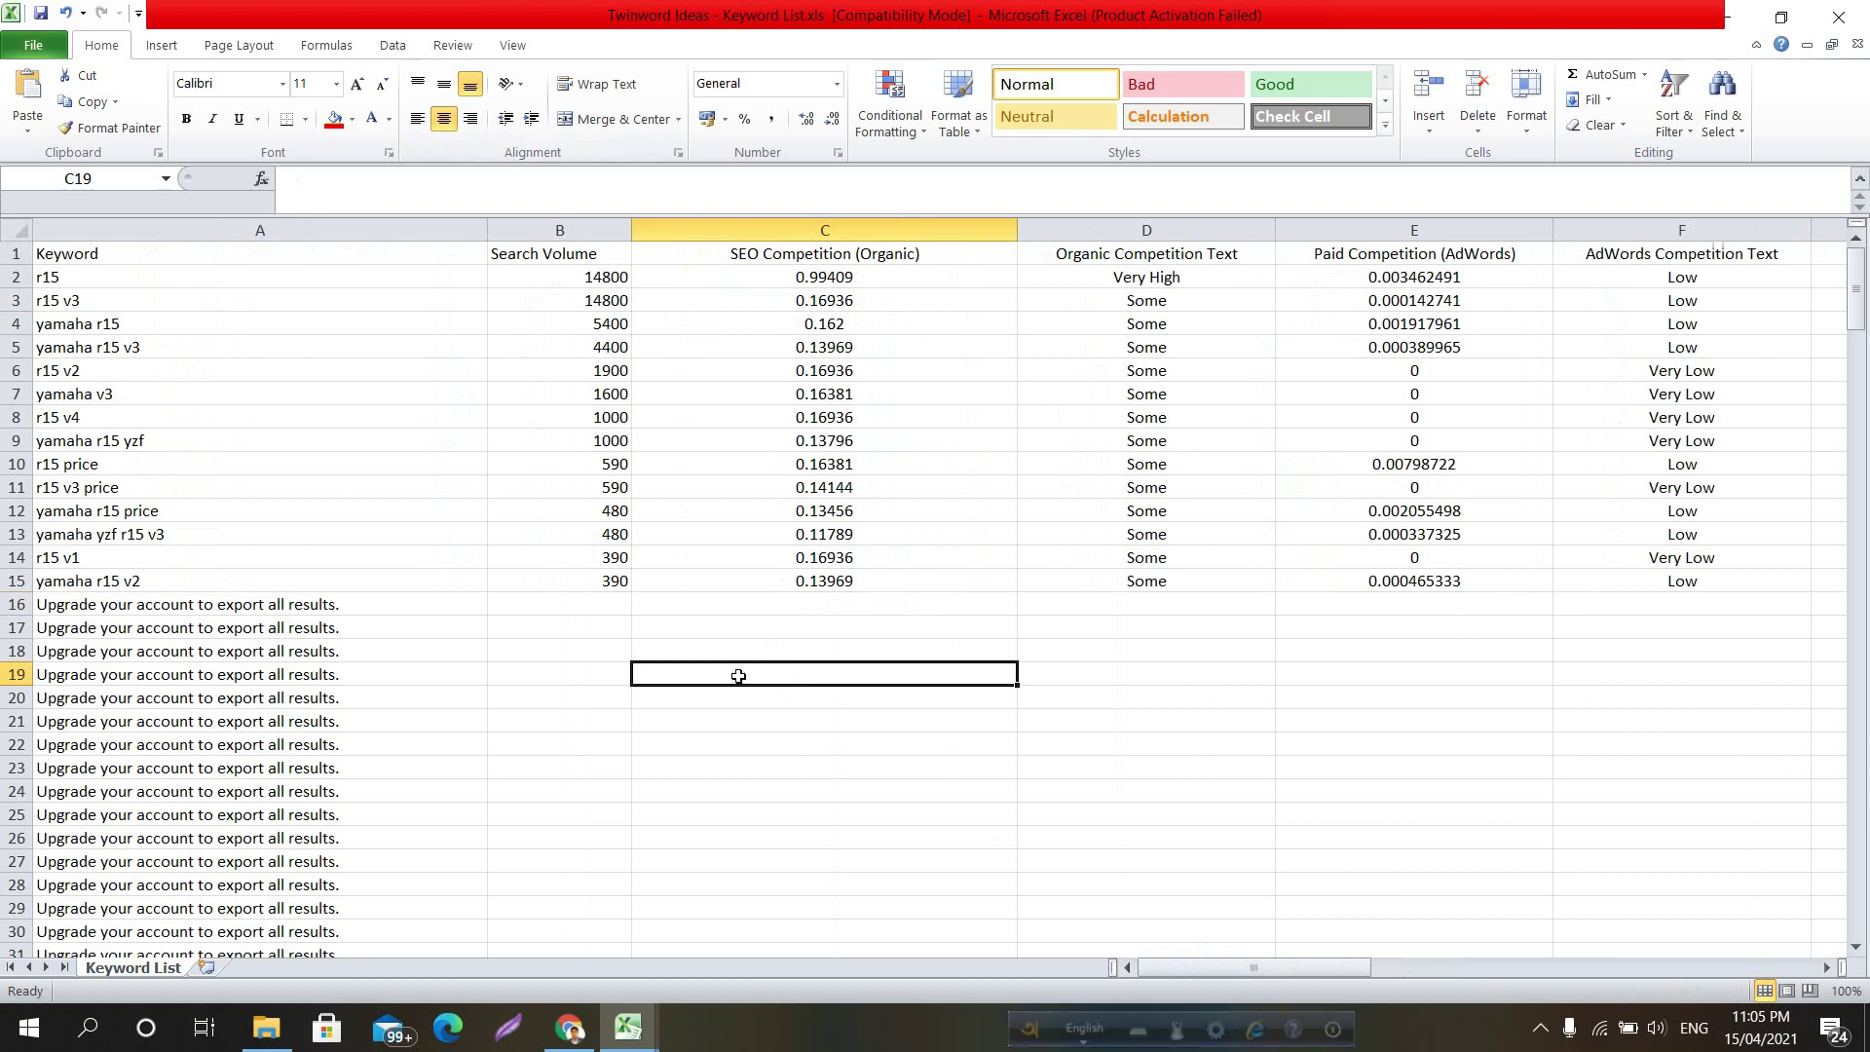
left_click(334, 376)
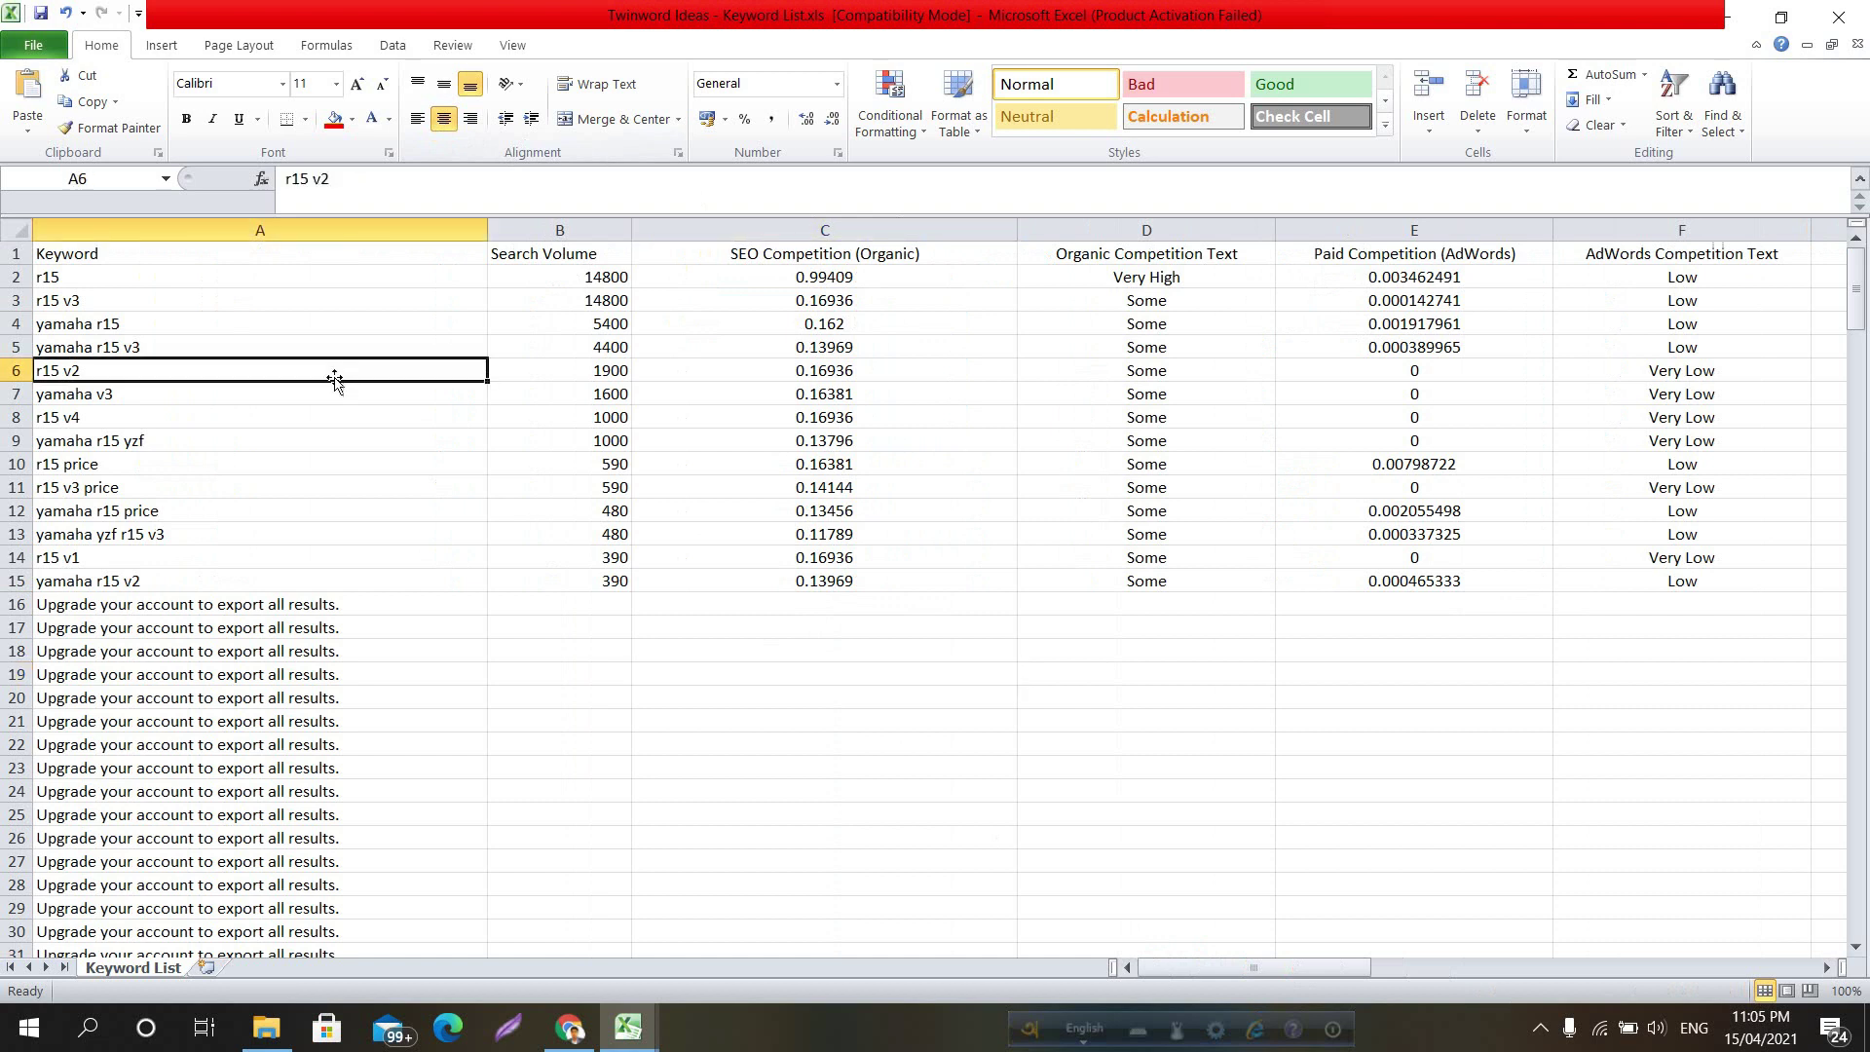
left_click(452, 484)
left_click(548, 574)
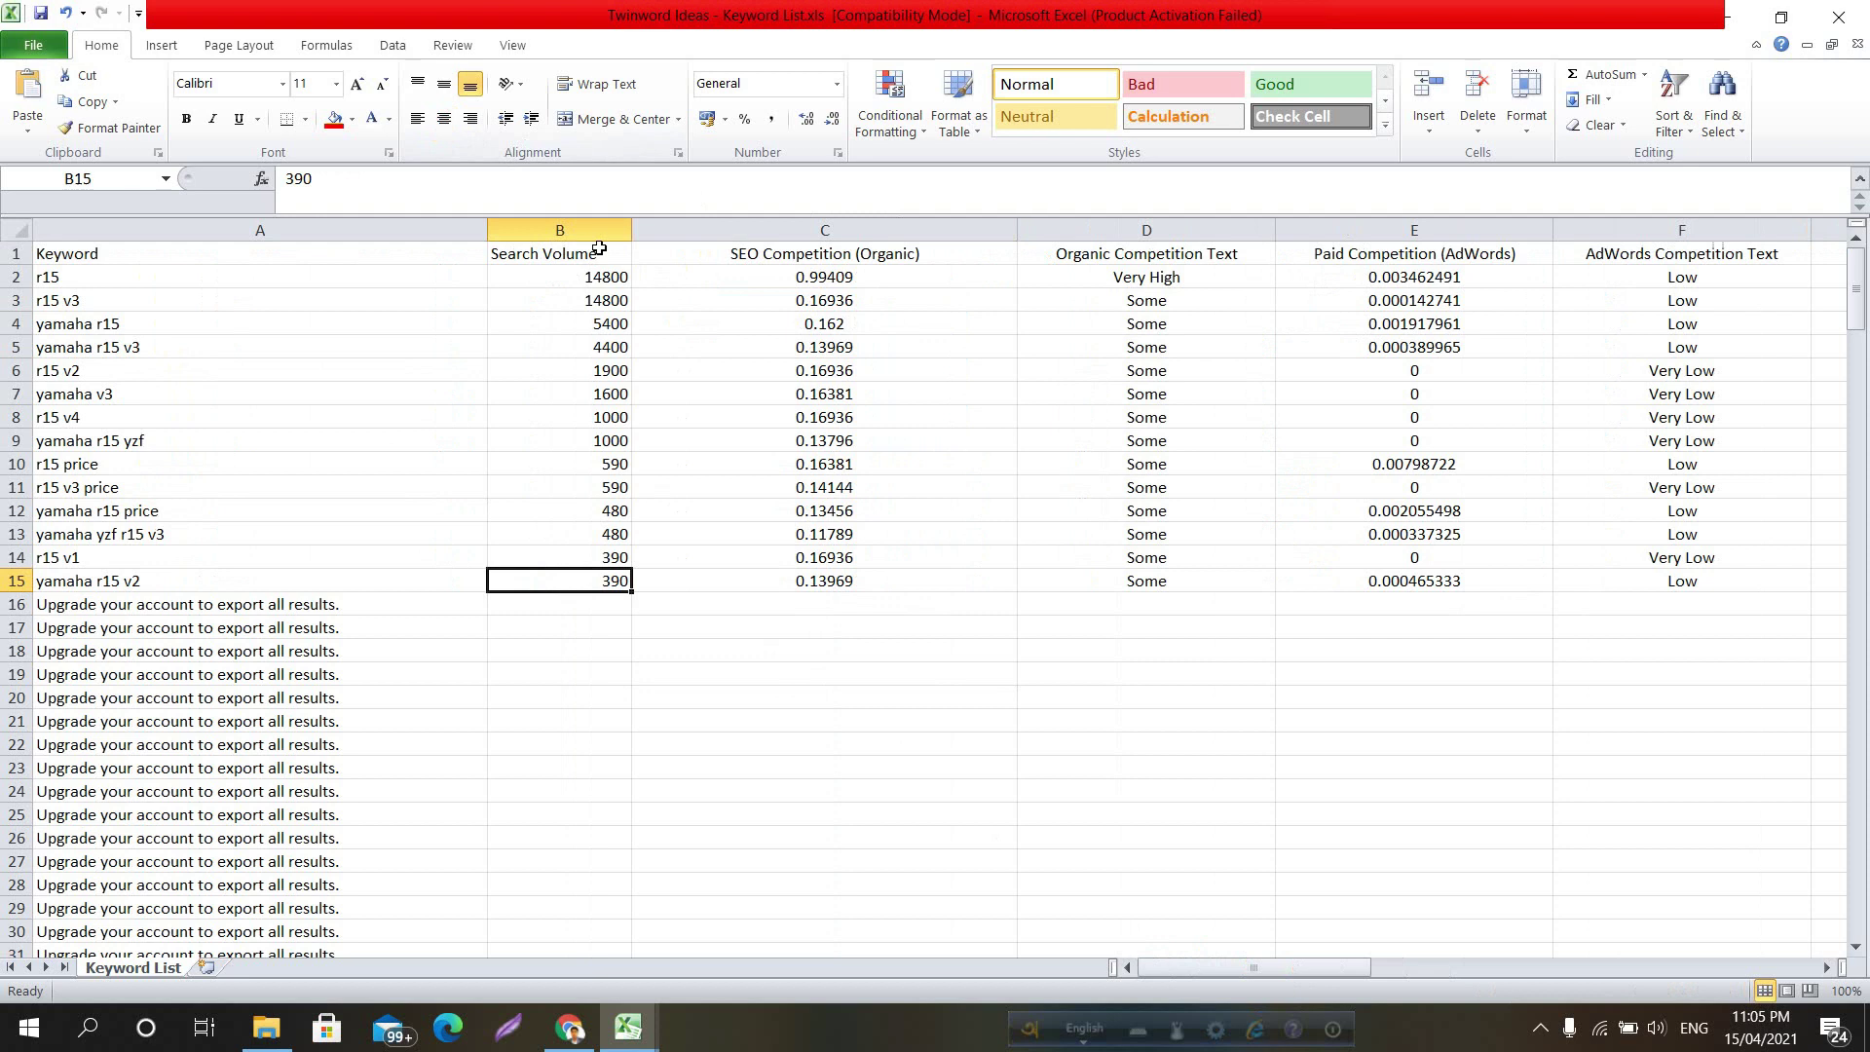
left_click(571, 230)
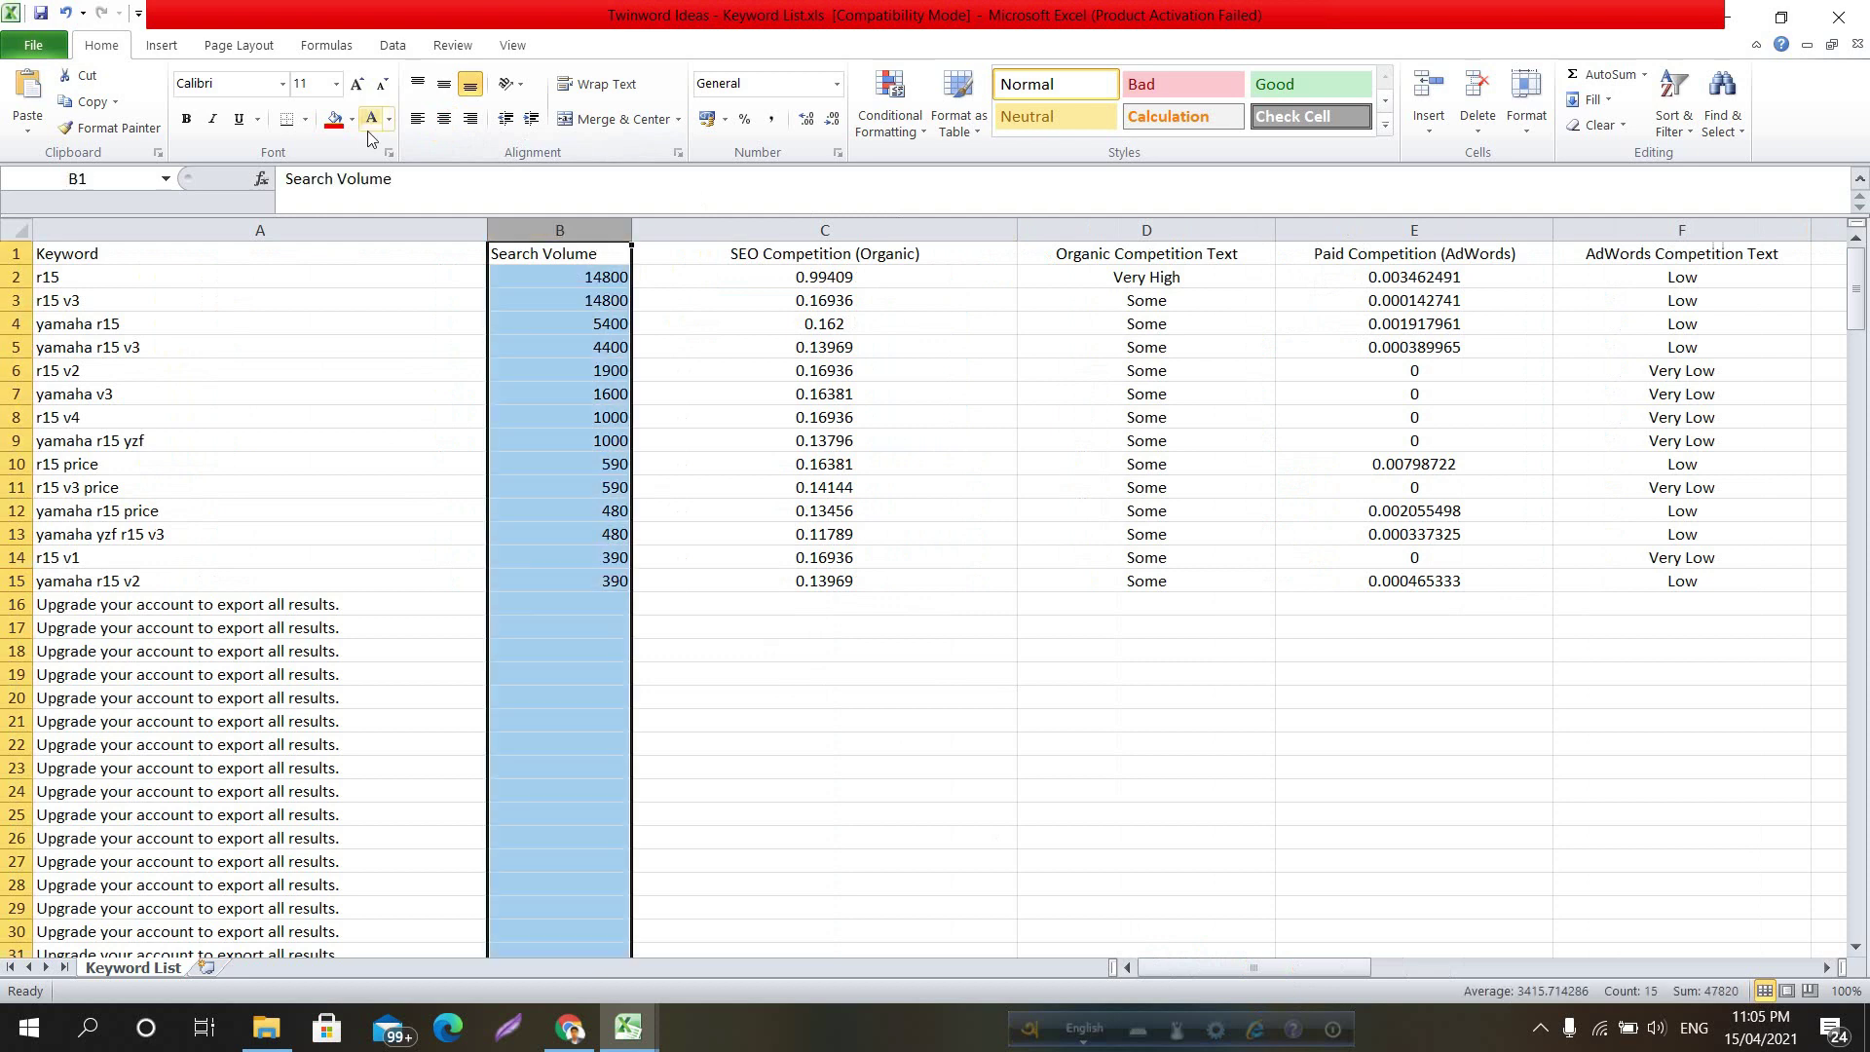
left_click(356, 227)
left_click(445, 119)
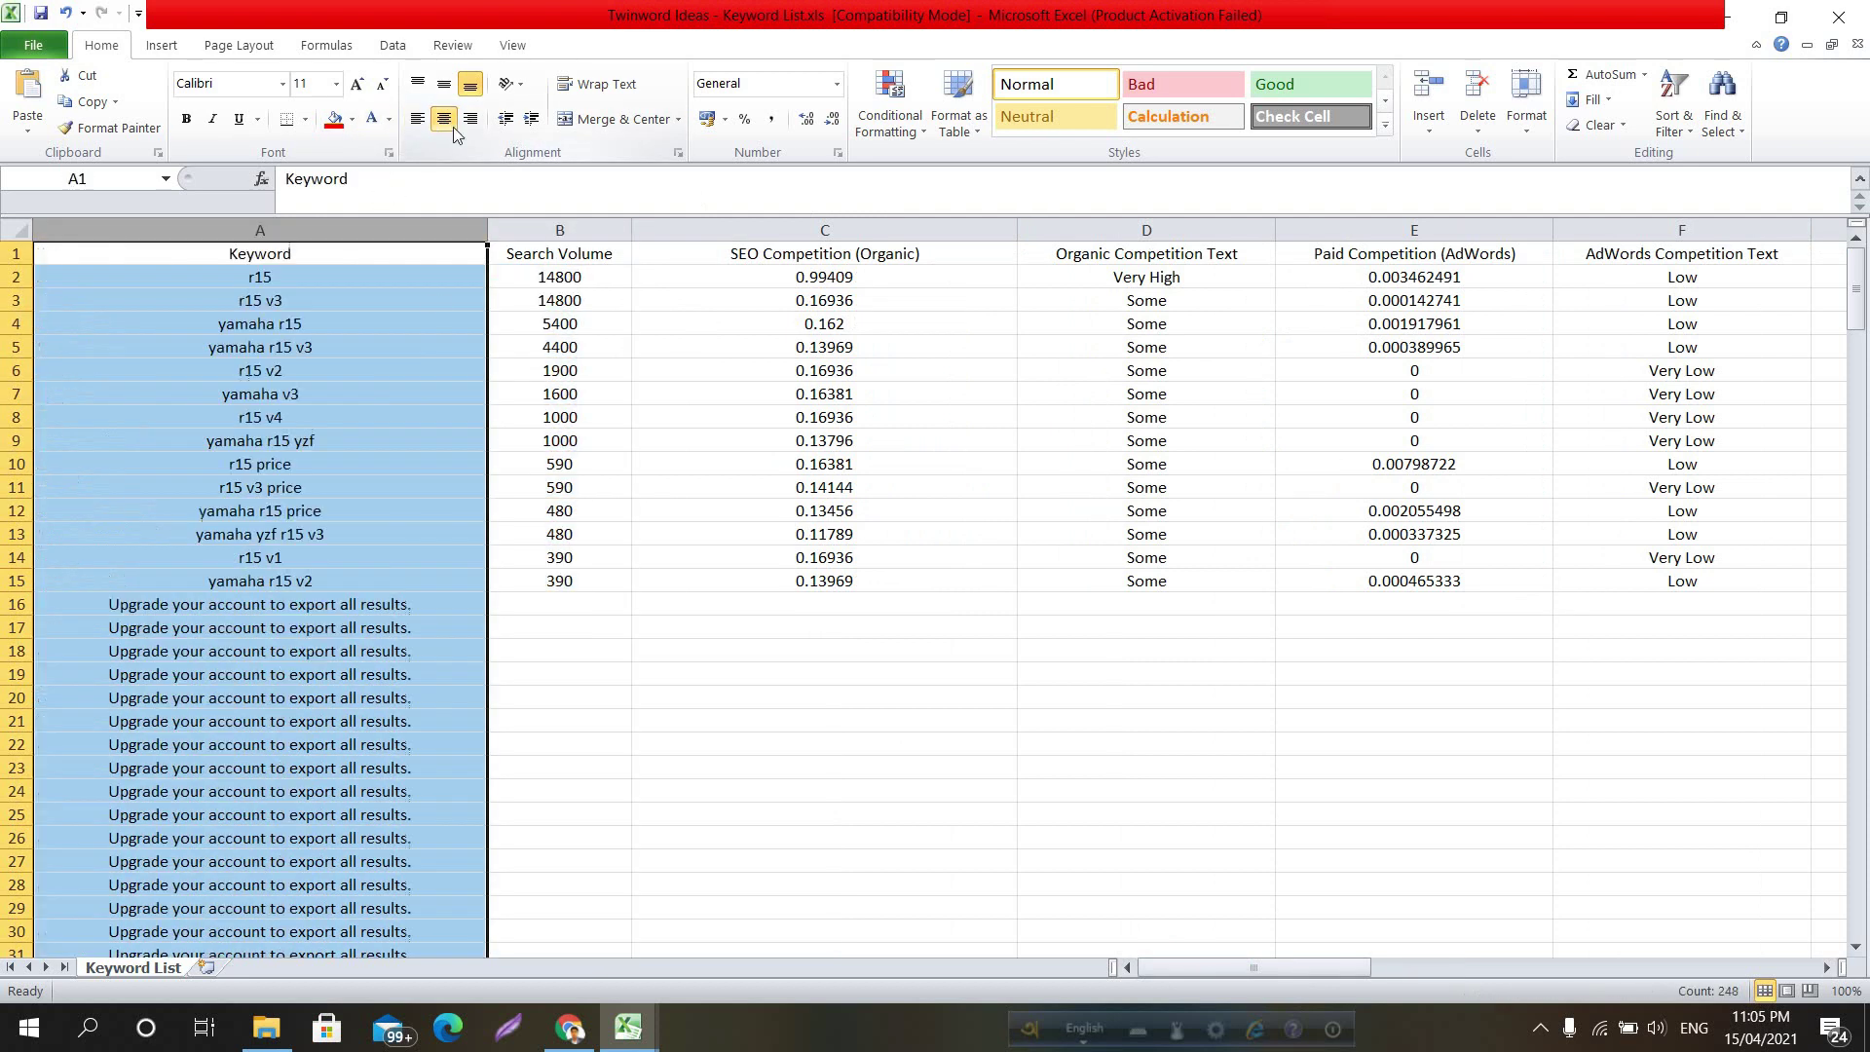
left_click(418, 350)
left_click(590, 655)
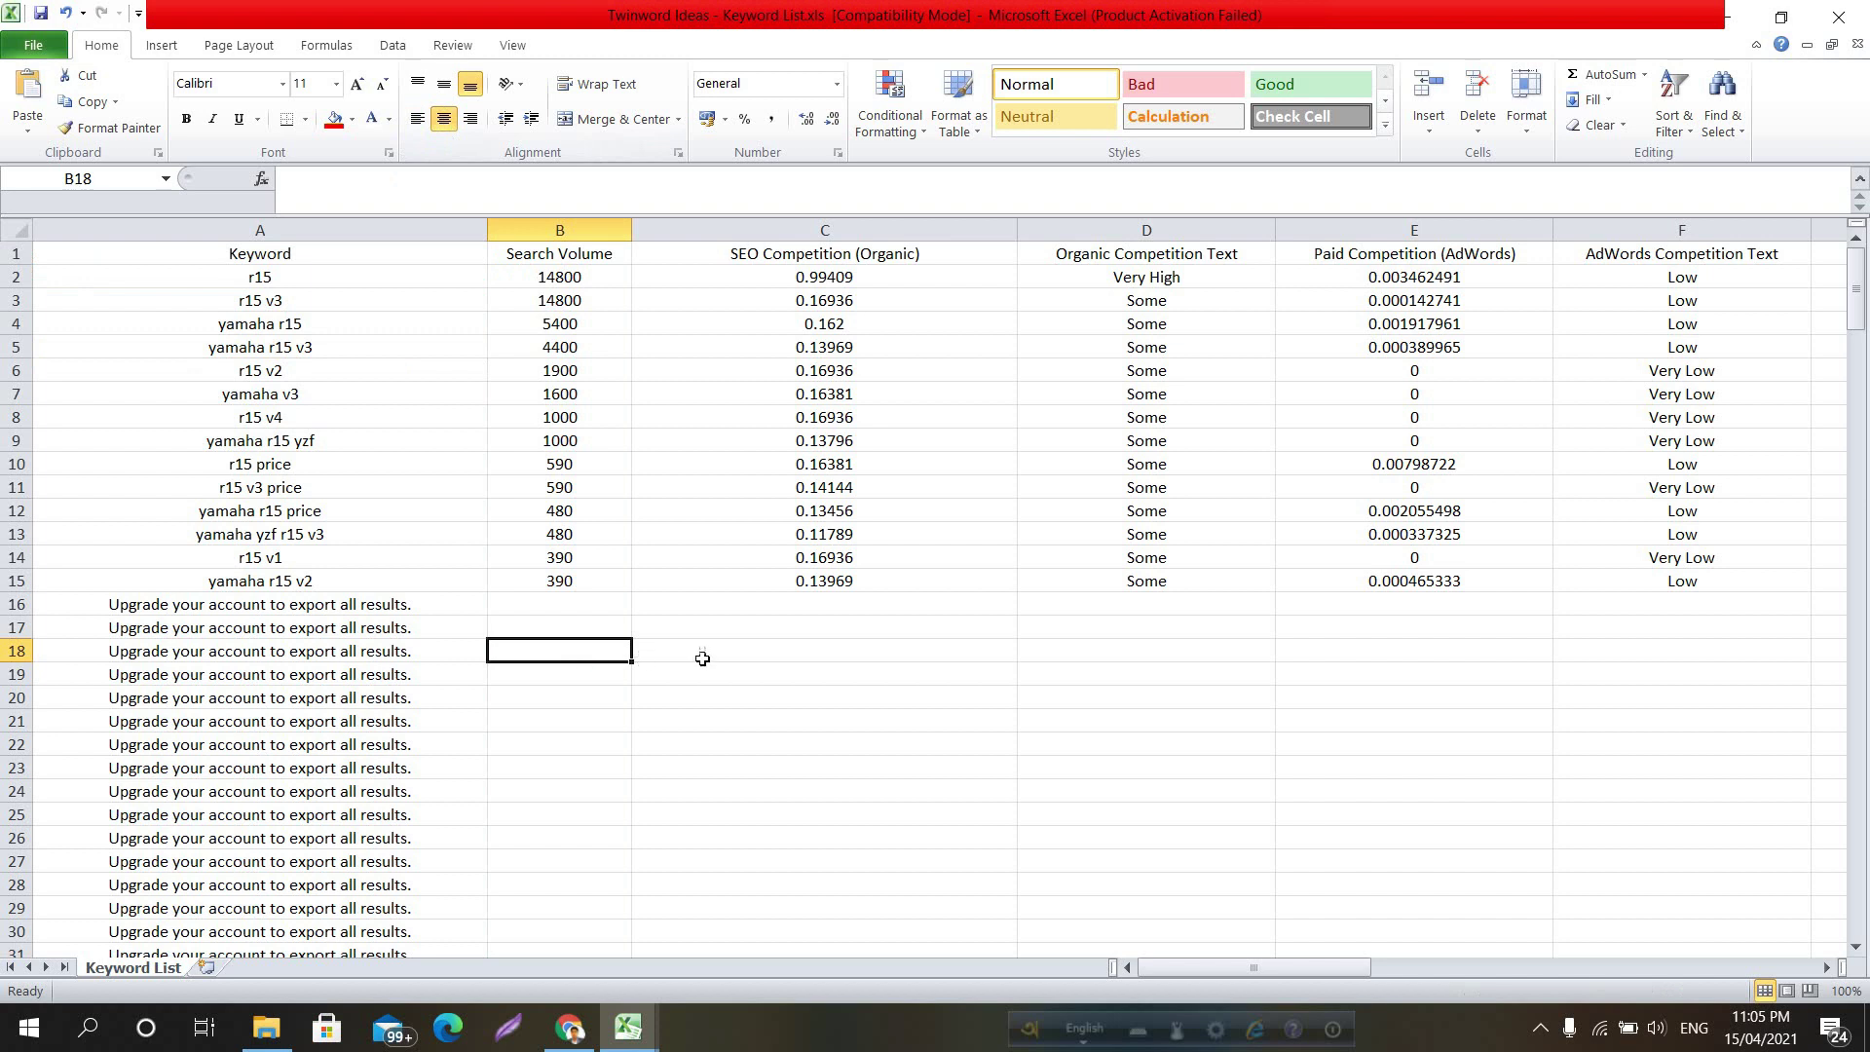
Look over the exported keyword list across its columns from Keyword to AdWords Competition Text
scroll(173, 635, "down", 5)
scroll(177, 638, "up", 5)
left_click(708, 424)
left_click(879, 492)
left_click(1074, 598)
left_click(721, 601)
left_click(616, 600)
left_click(728, 596)
left_click(1084, 600)
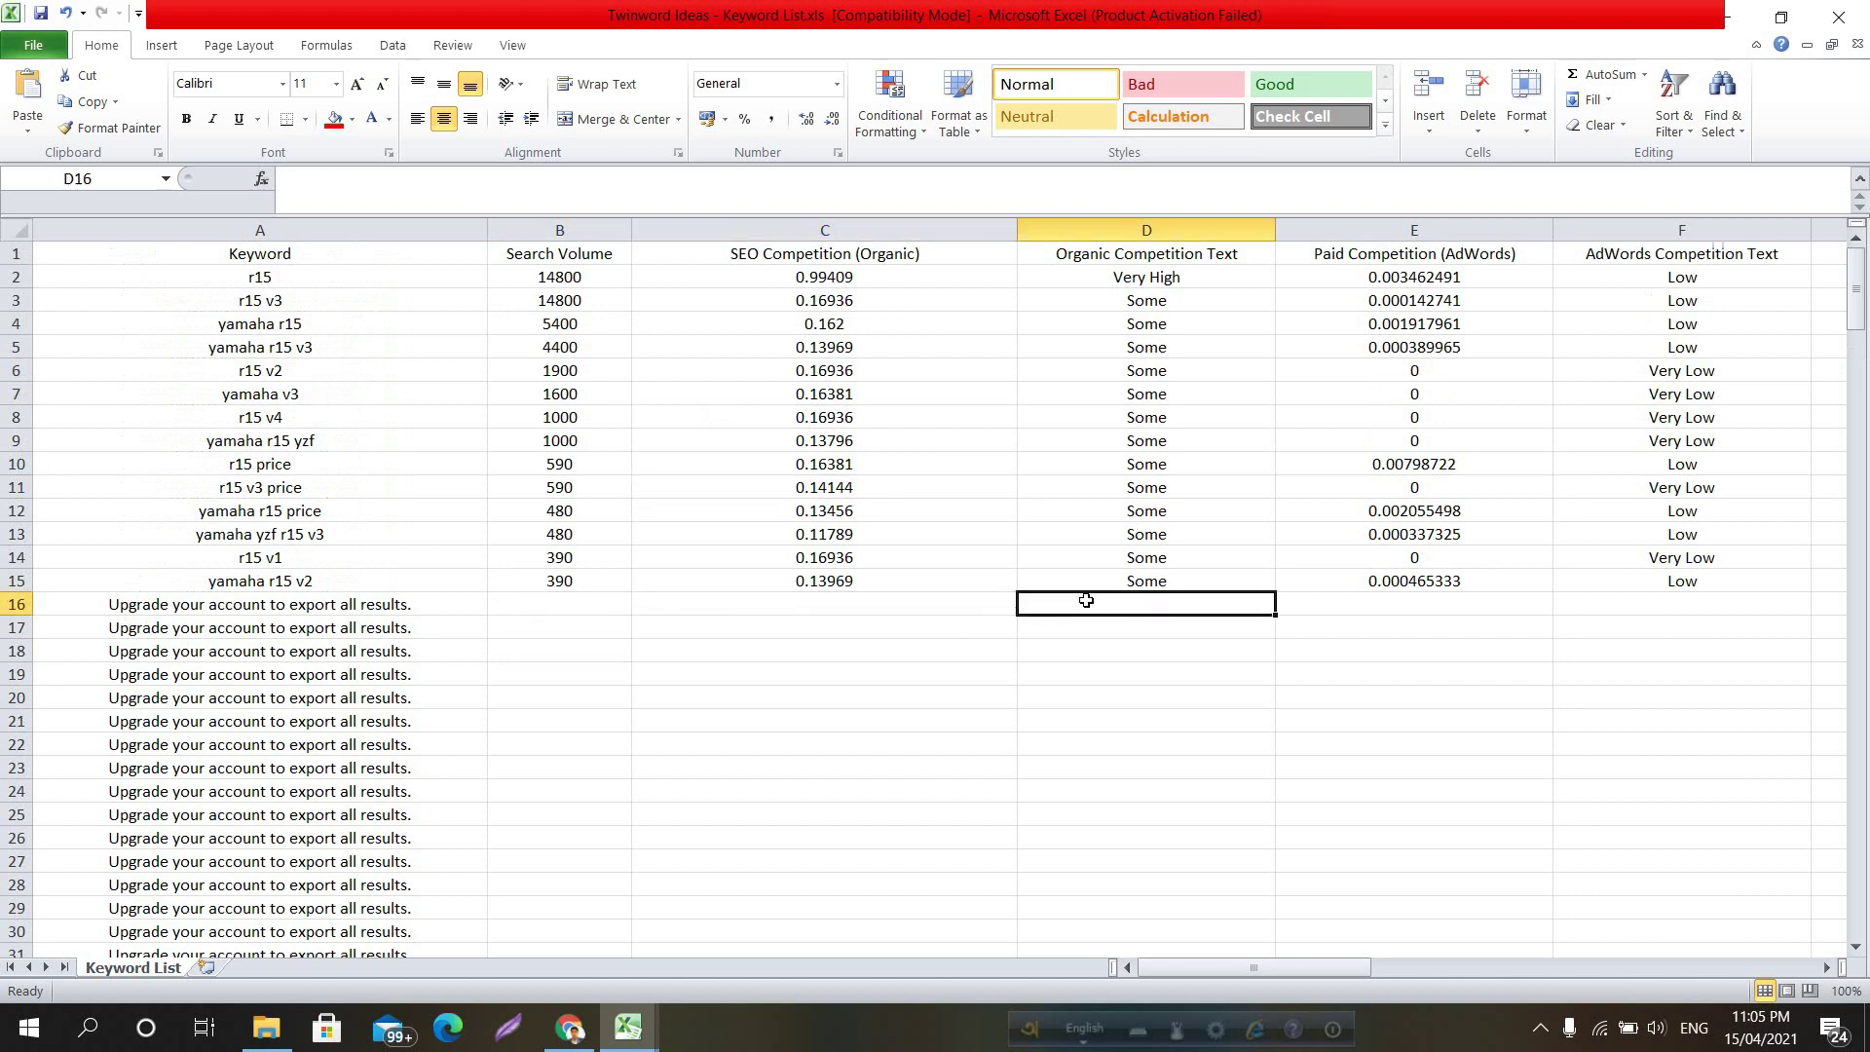
left_click(1323, 603)
left_click(1605, 604)
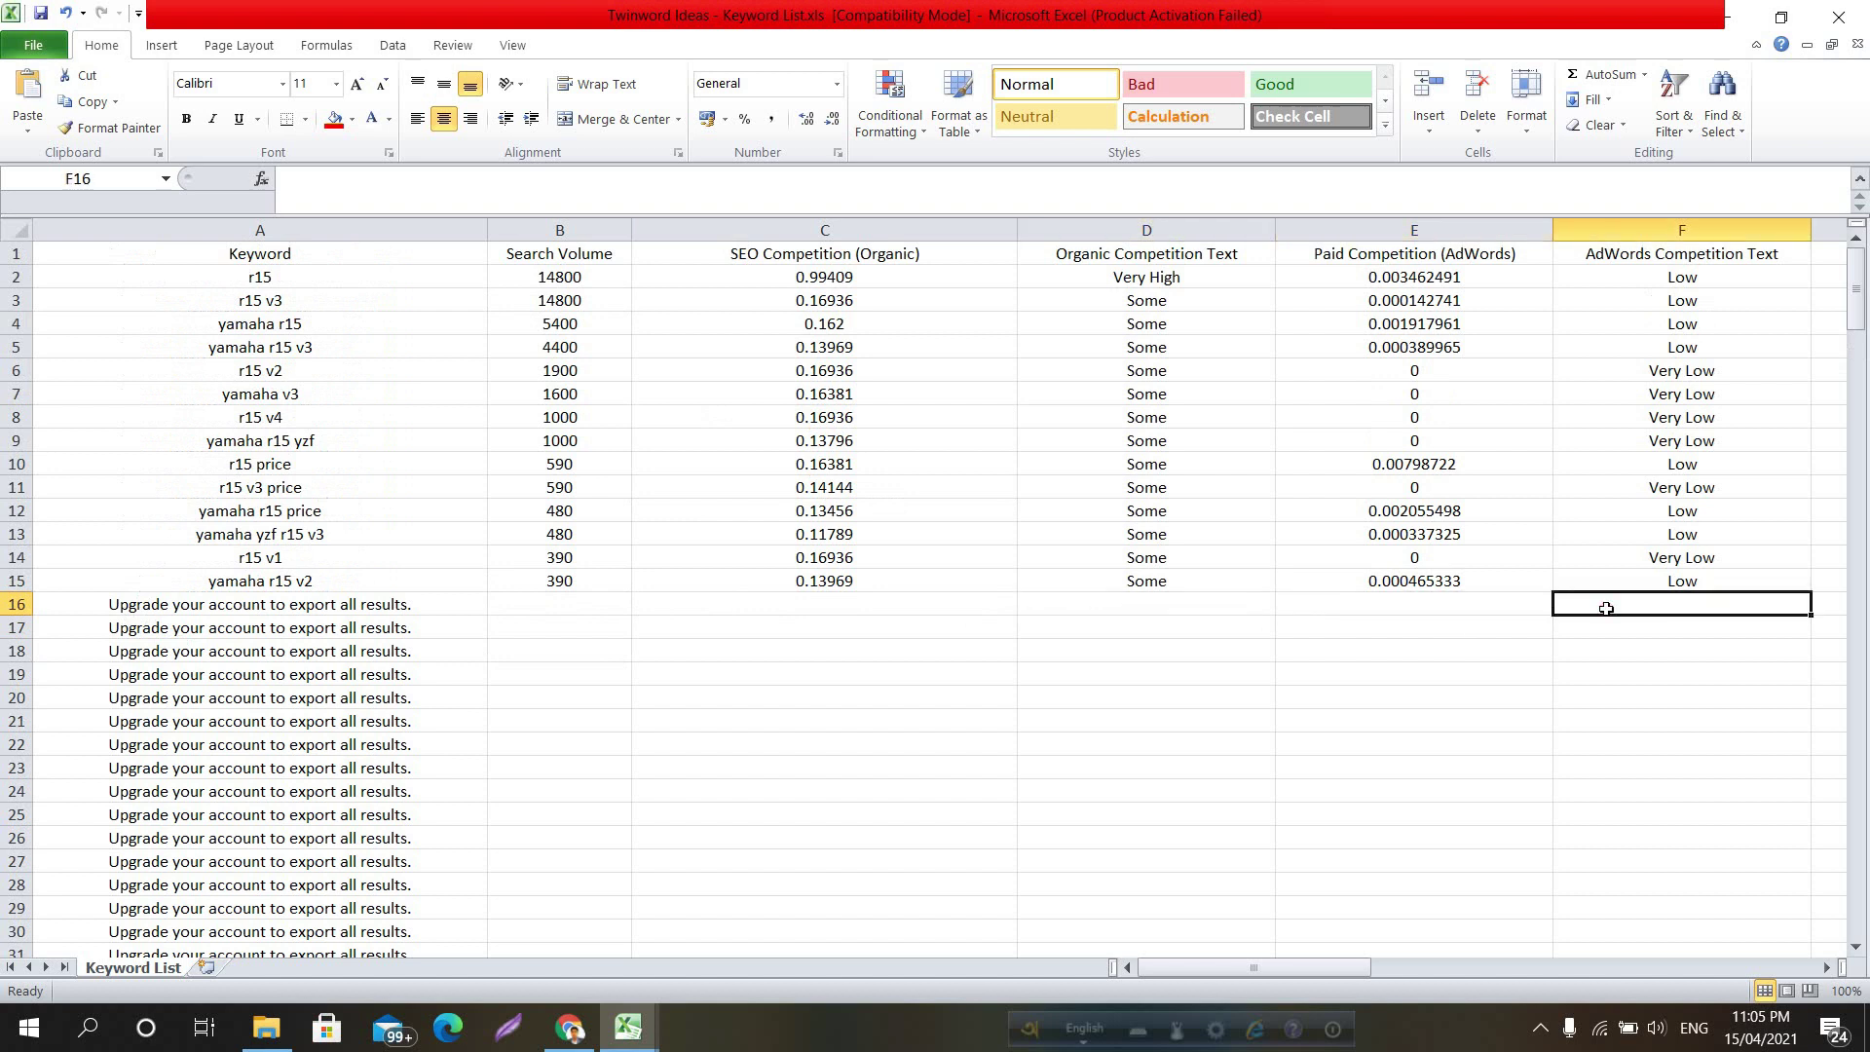
left_click(818, 603)
left_click(599, 604)
left_click(432, 601)
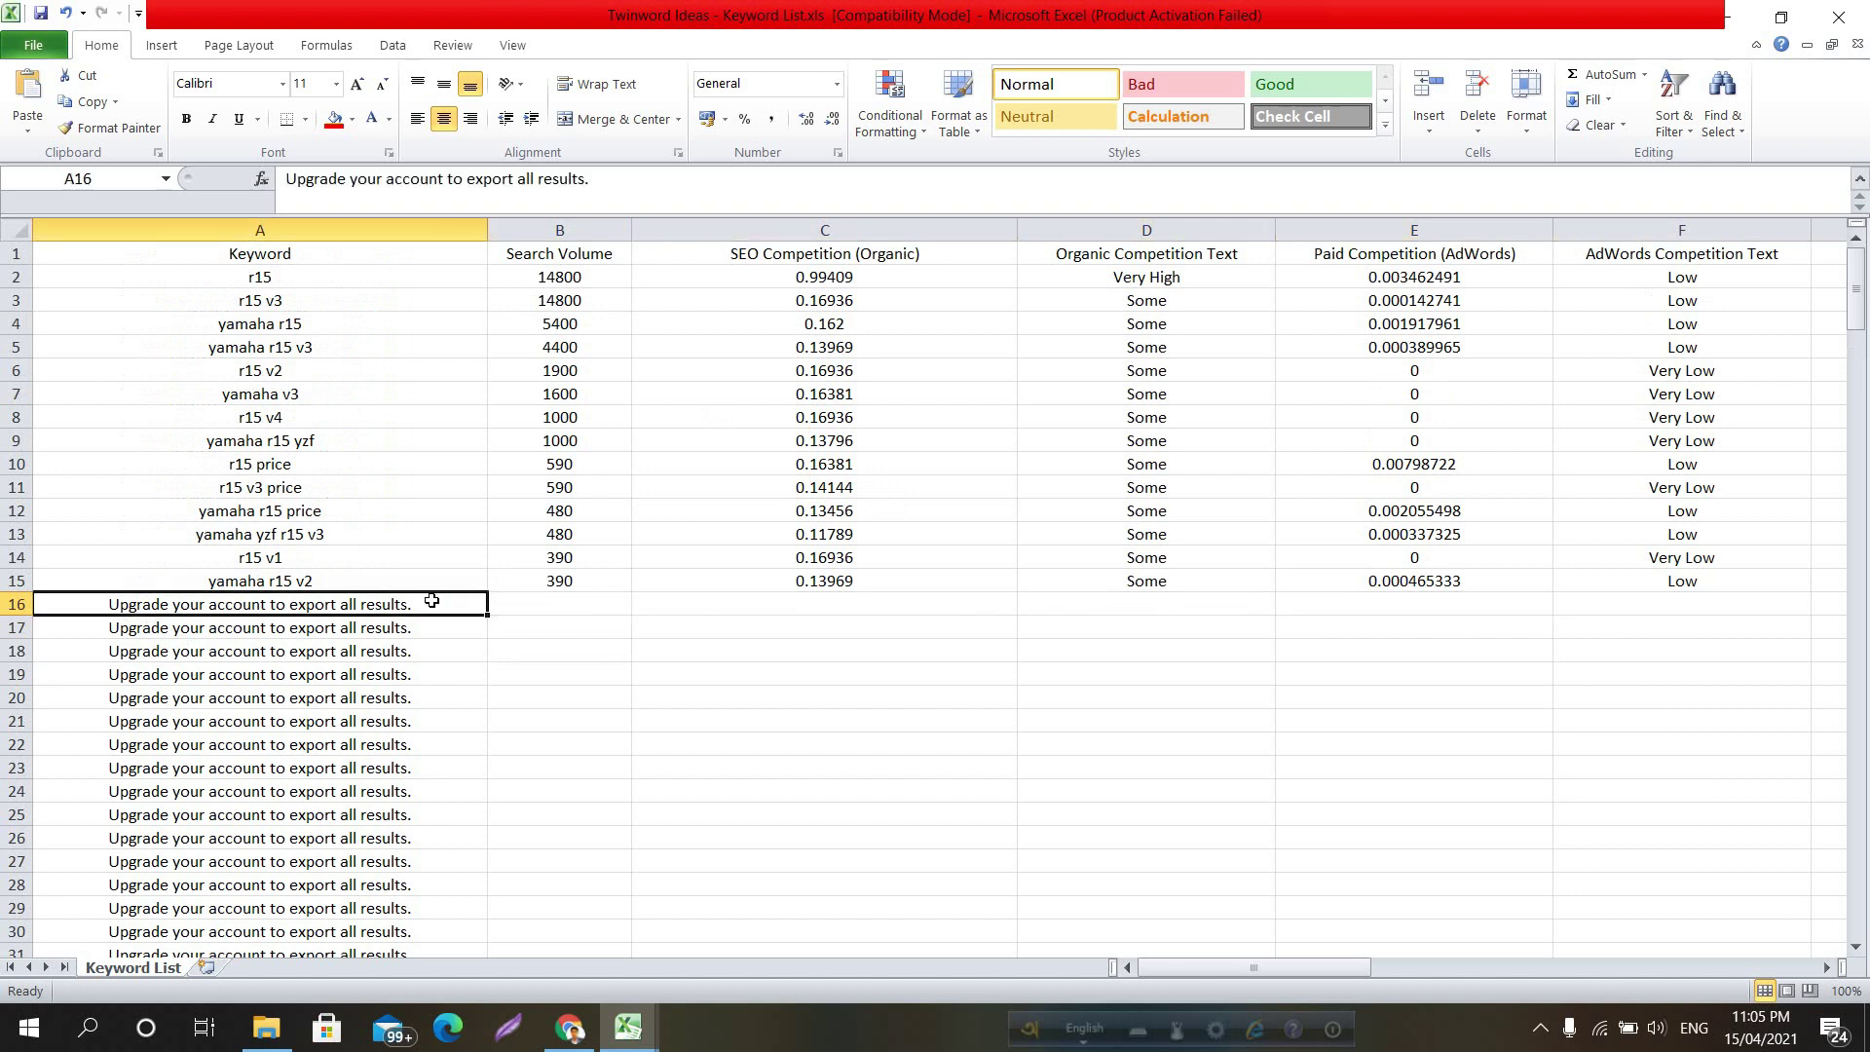
Examine the search volume and the organic and paid competition entries in the yamaha r15 v2 row
left_click(424, 585)
left_click(535, 584)
left_click(672, 584)
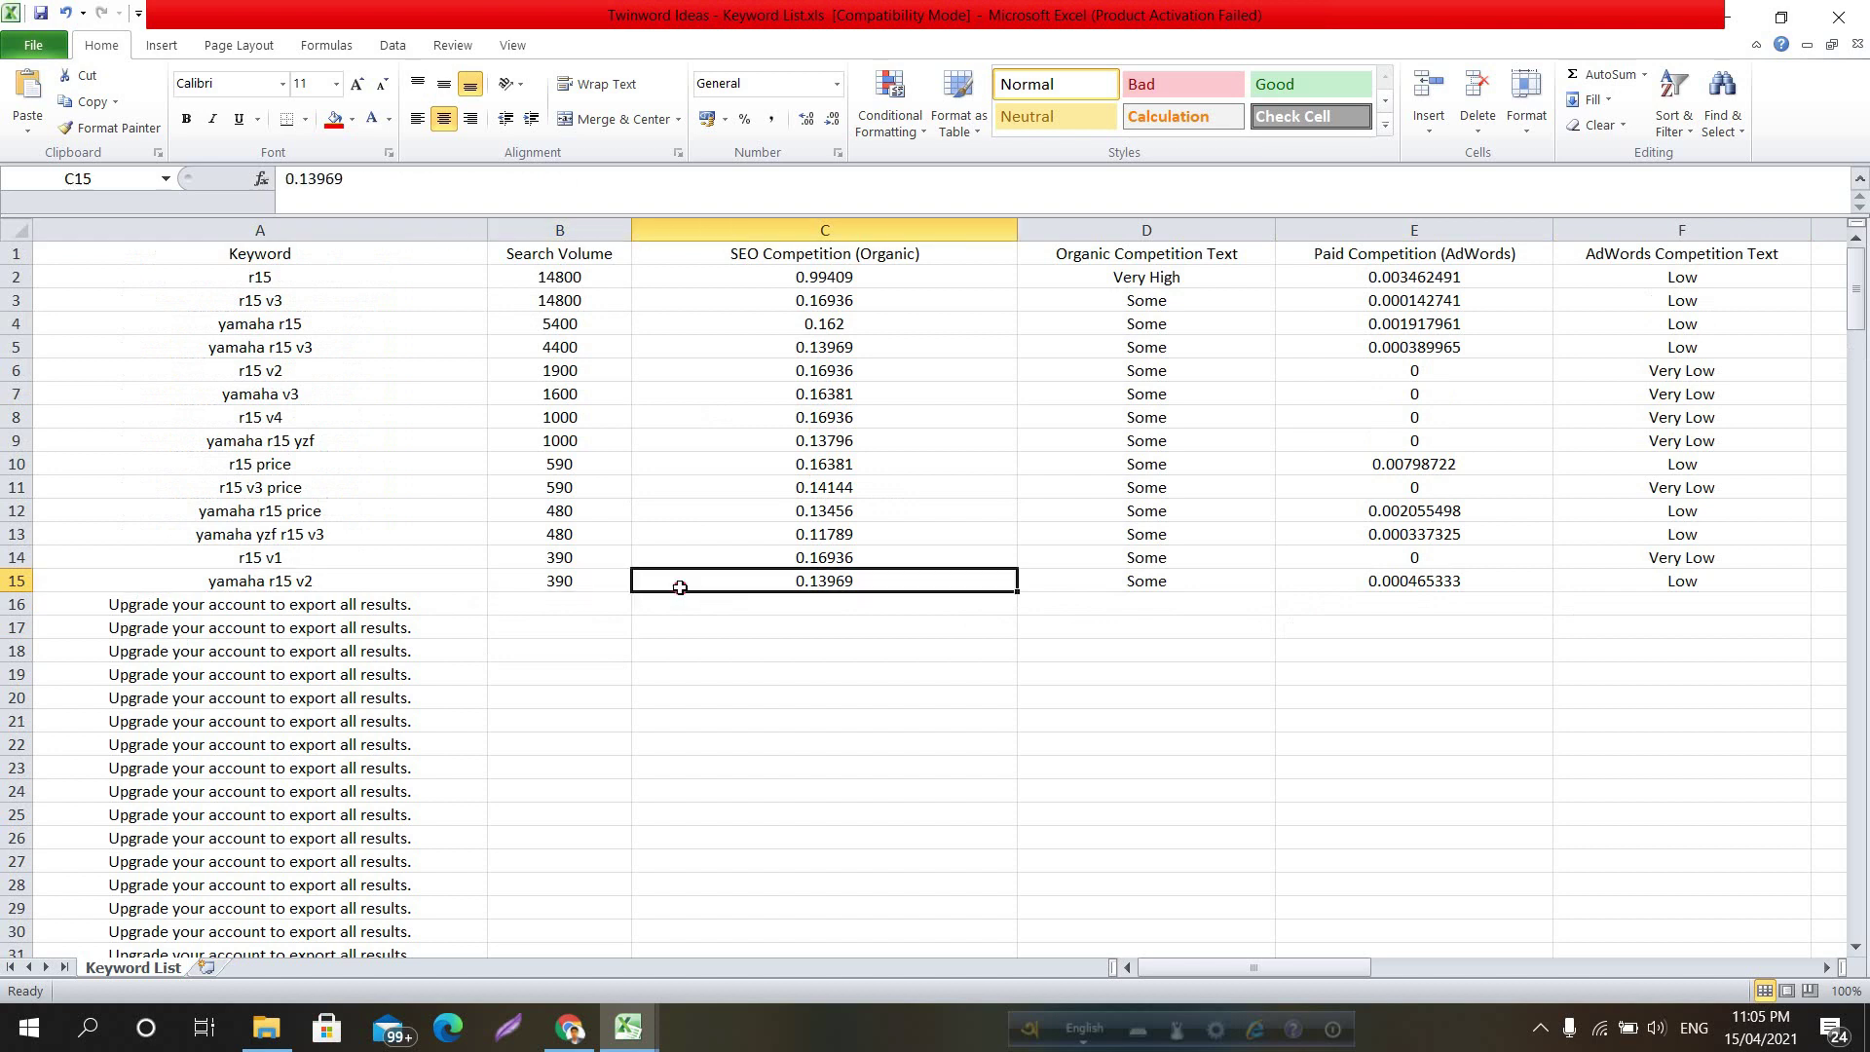
left_click(1052, 587)
left_click(1428, 584)
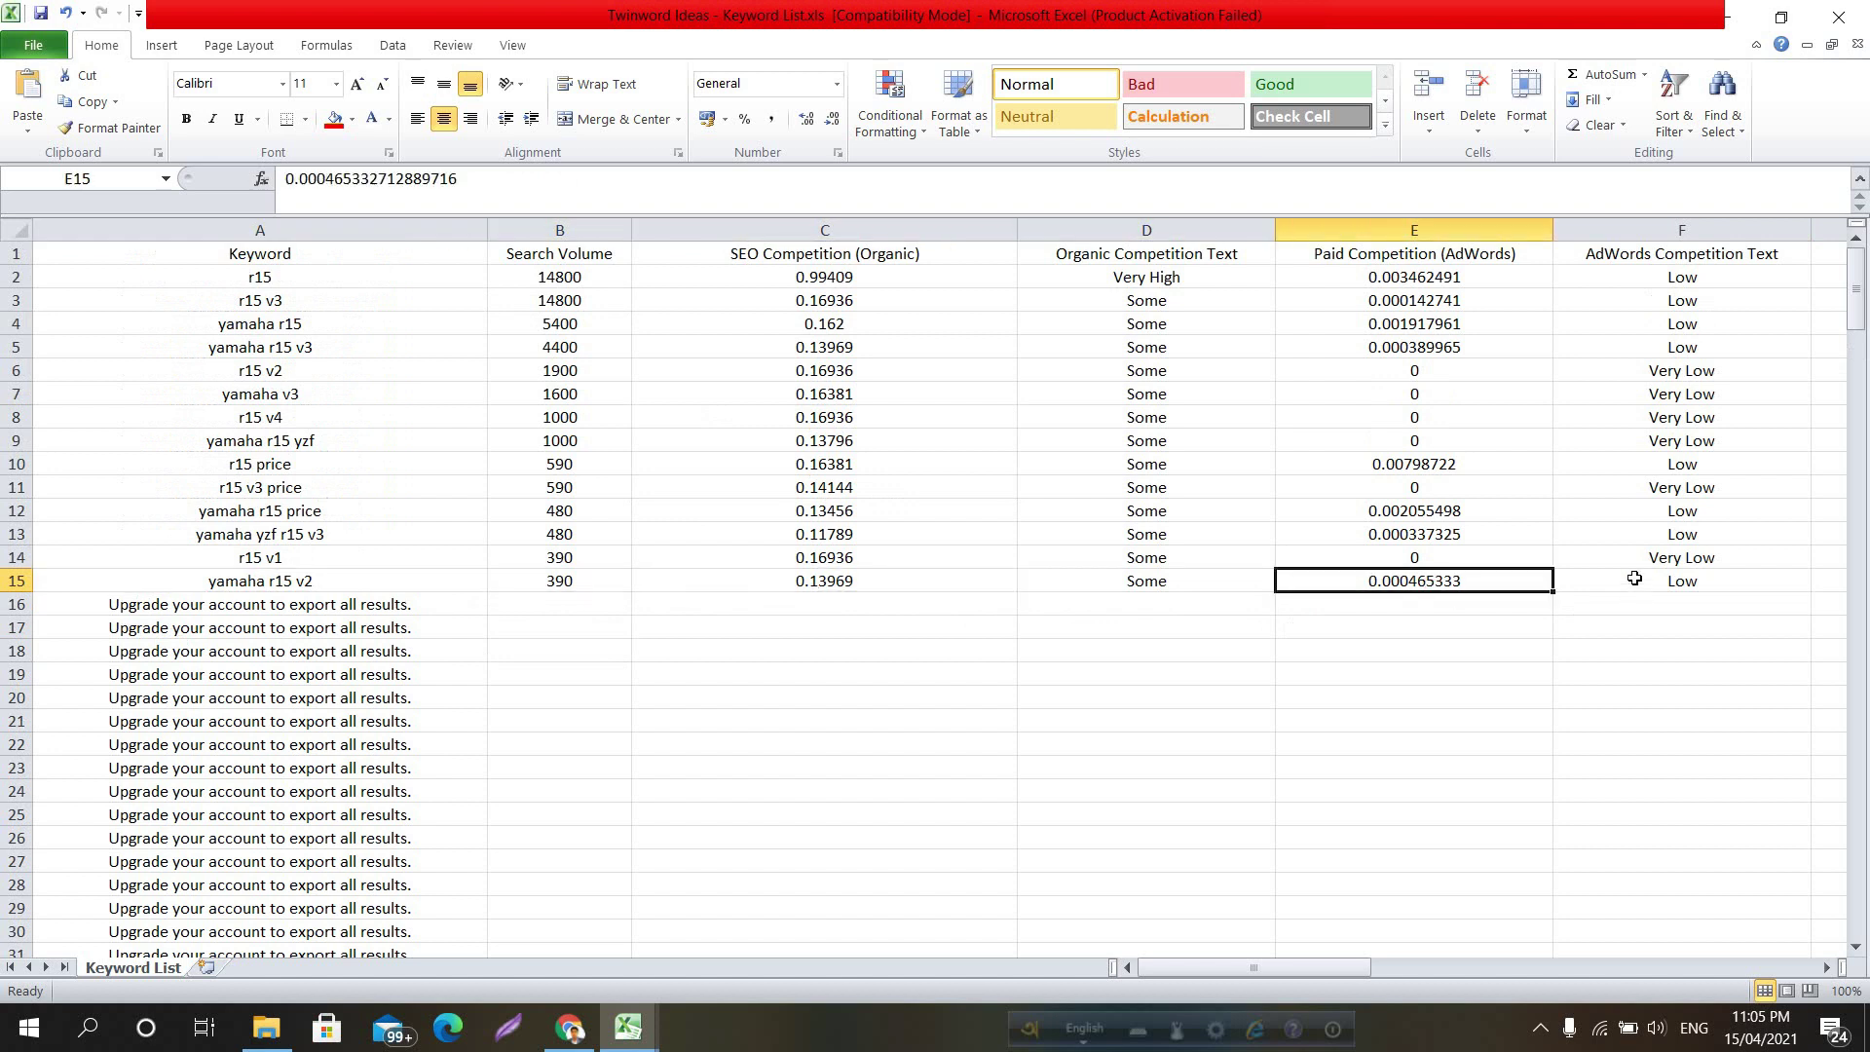
left_click(1632, 581)
left_click(995, 638)
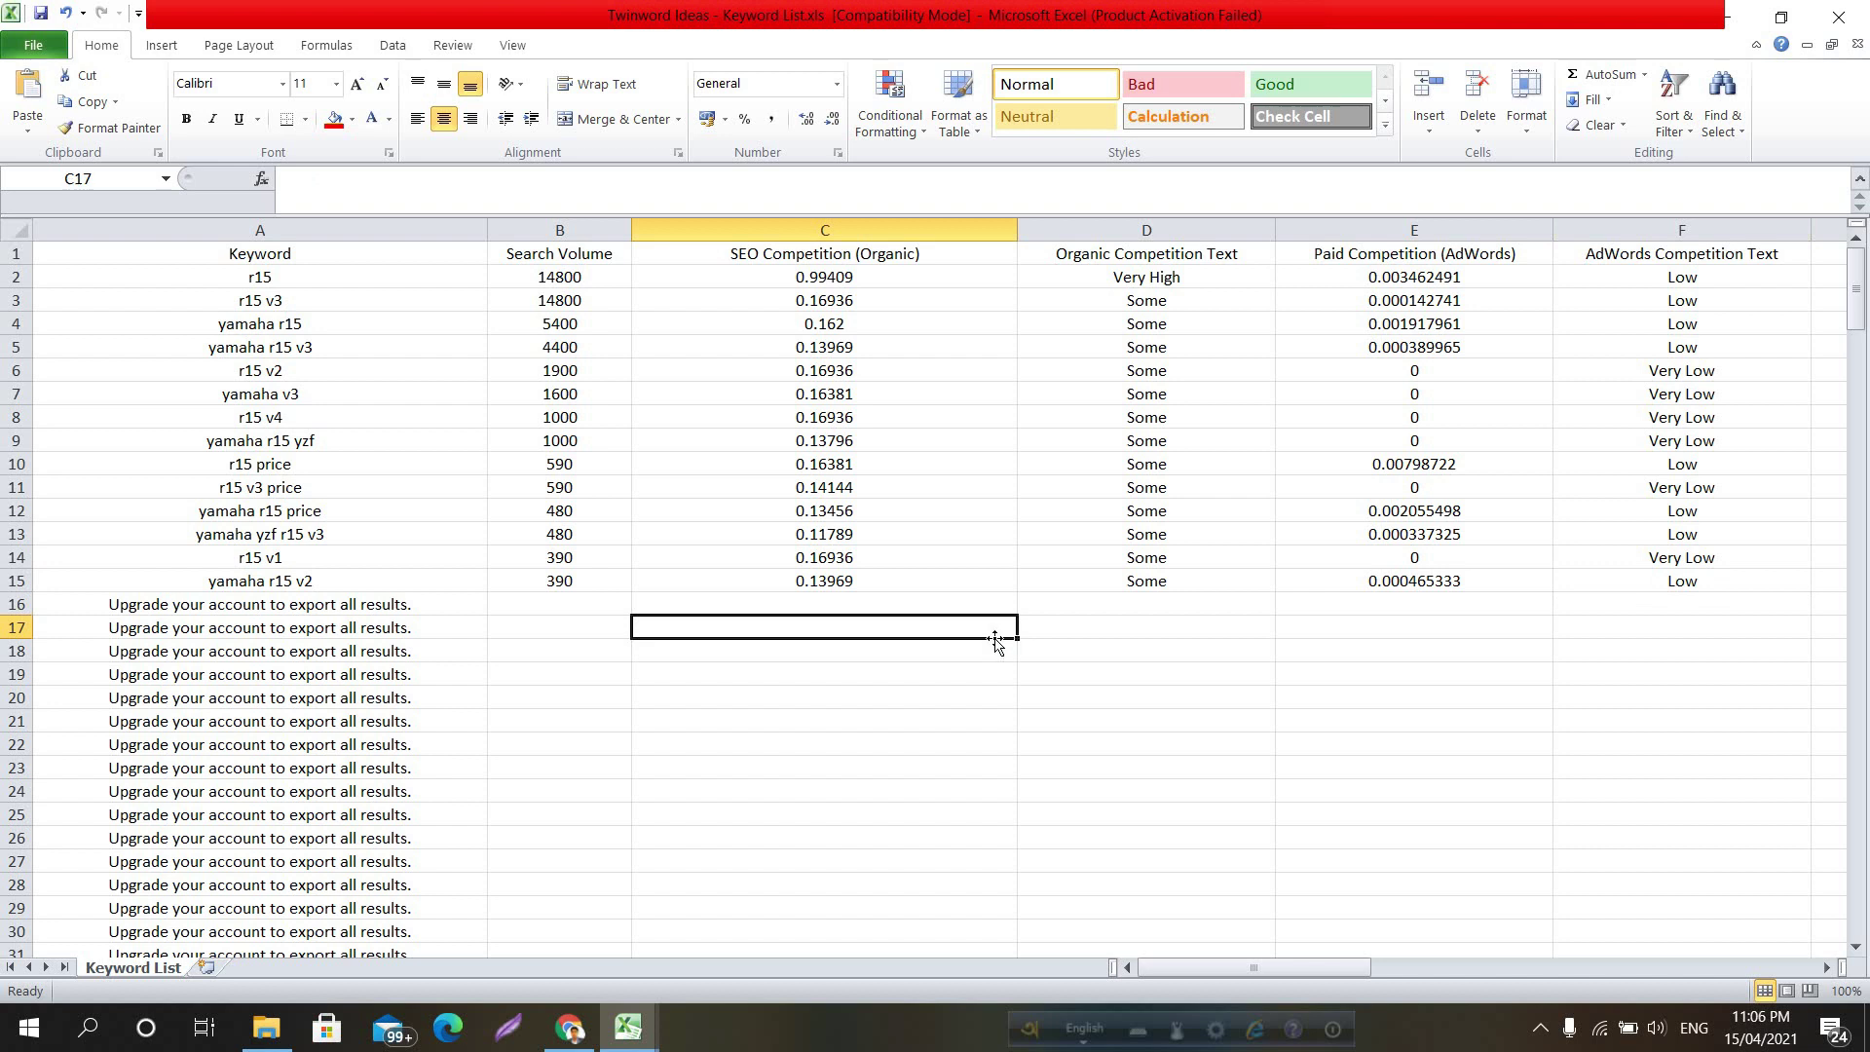